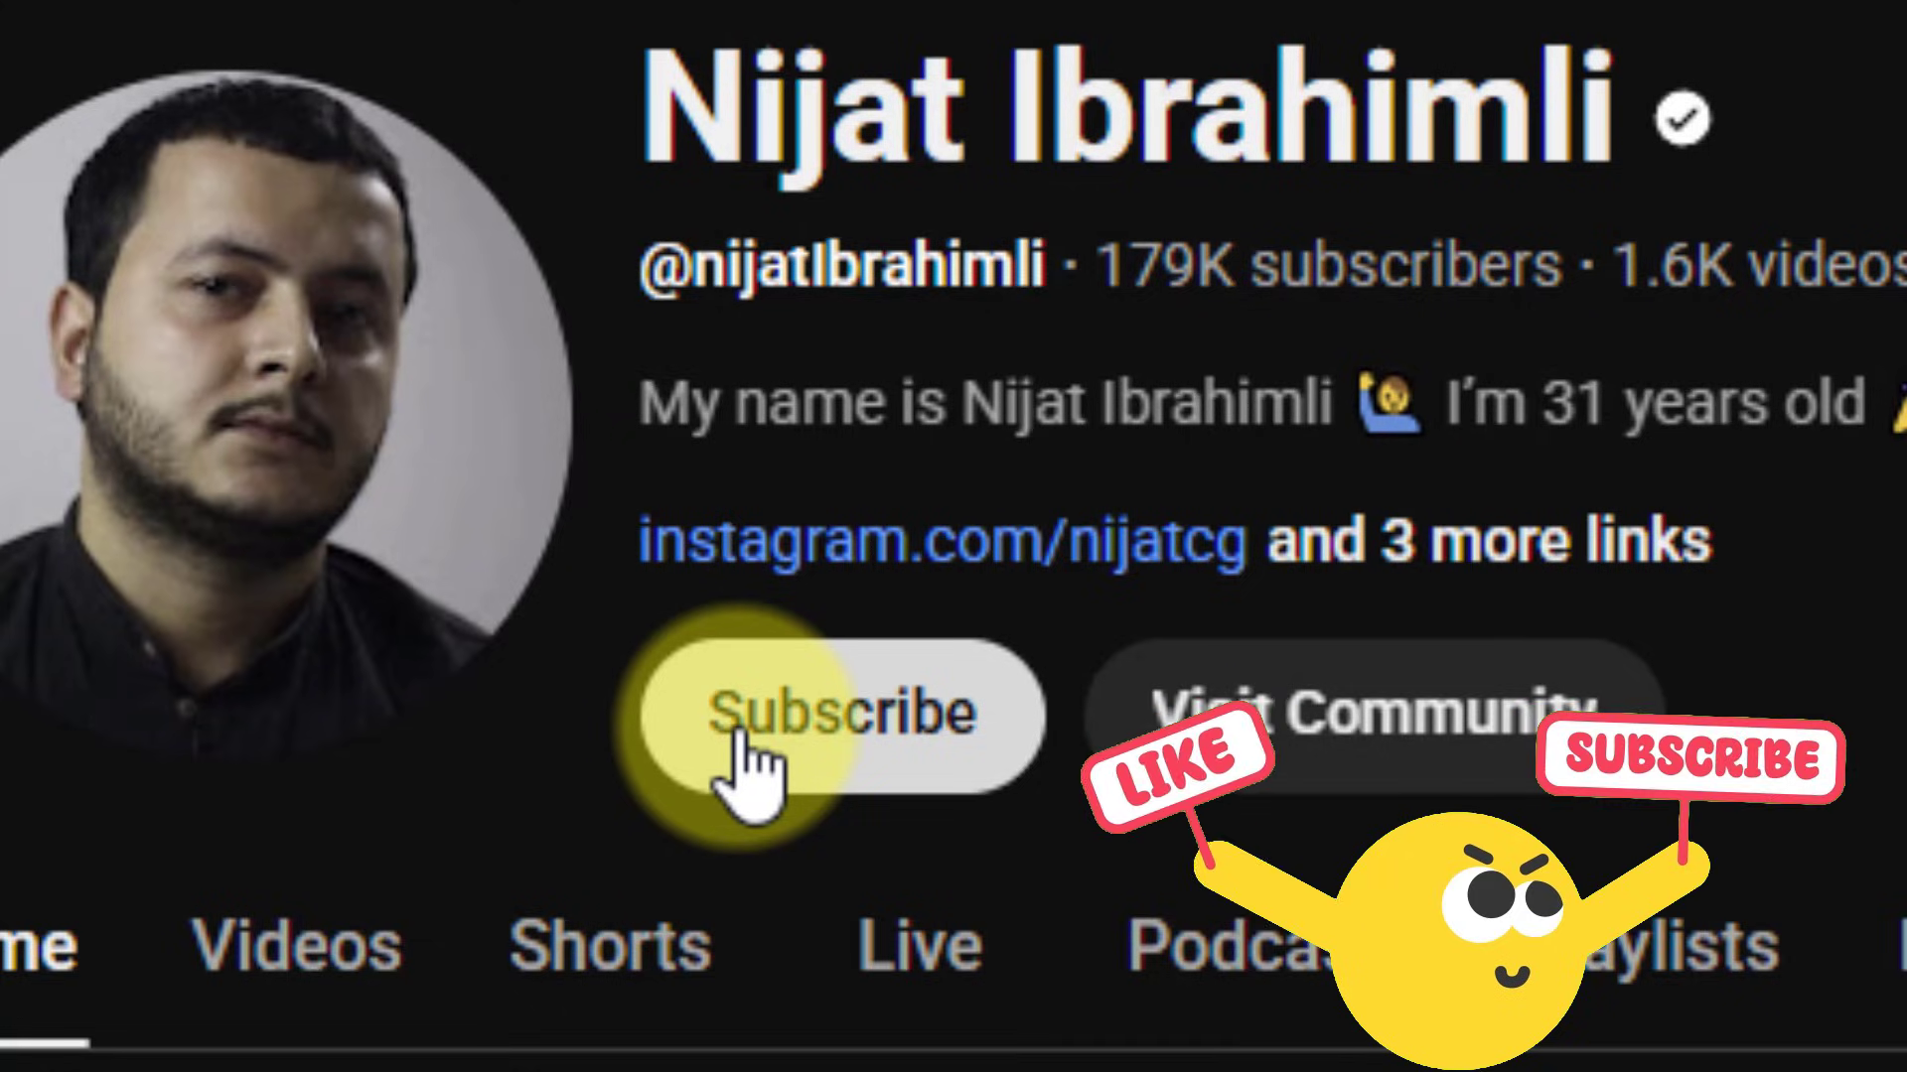
pyautogui.click(740, 730)
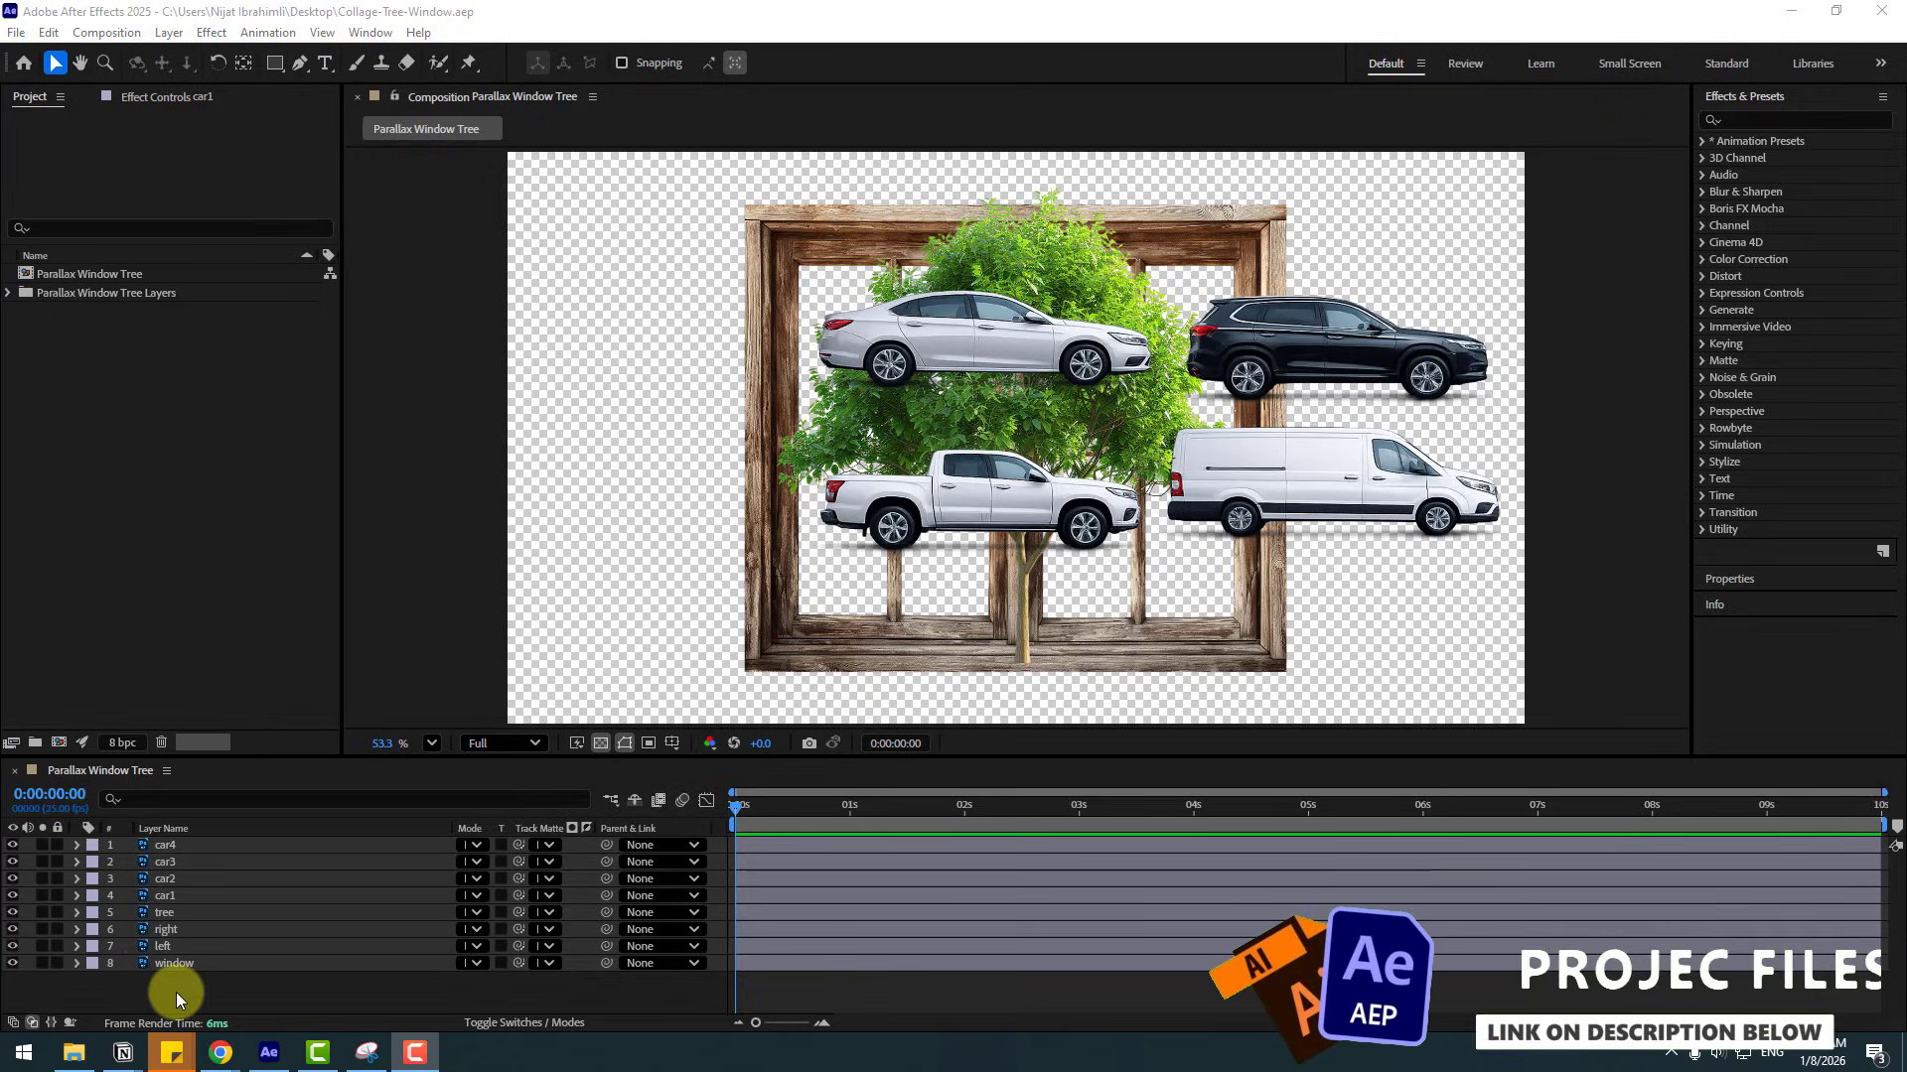
# - Hide all eight layers of the Parallax Window Tree composition
pyautogui.moveTo(176, 992); pyautogui.dragTo(93, 854)
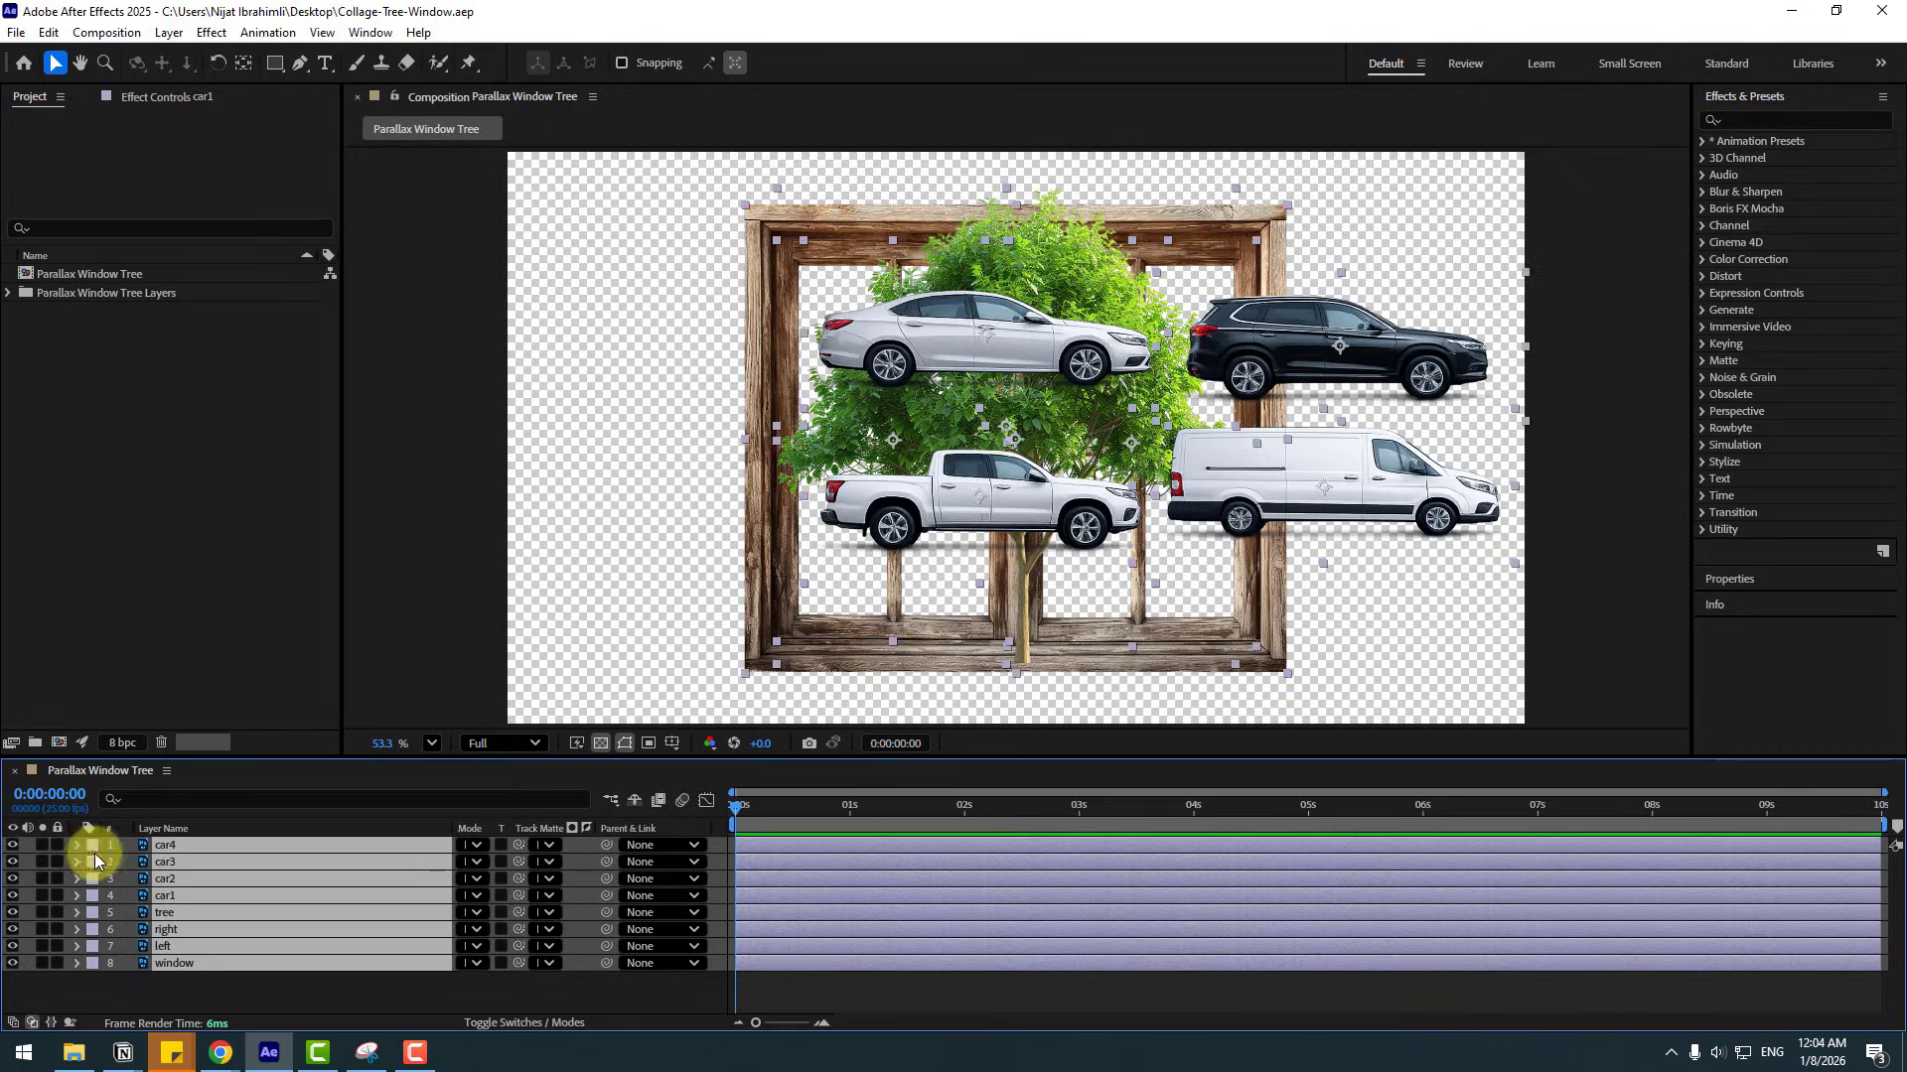
pyautogui.click(13, 845)
pyautogui.click(220, 985)
# - Create a new black solid layer named BG at 1920 x 1080 px
pyautogui.rightClick(220, 985)
pyautogui.moveTo(438, 753)
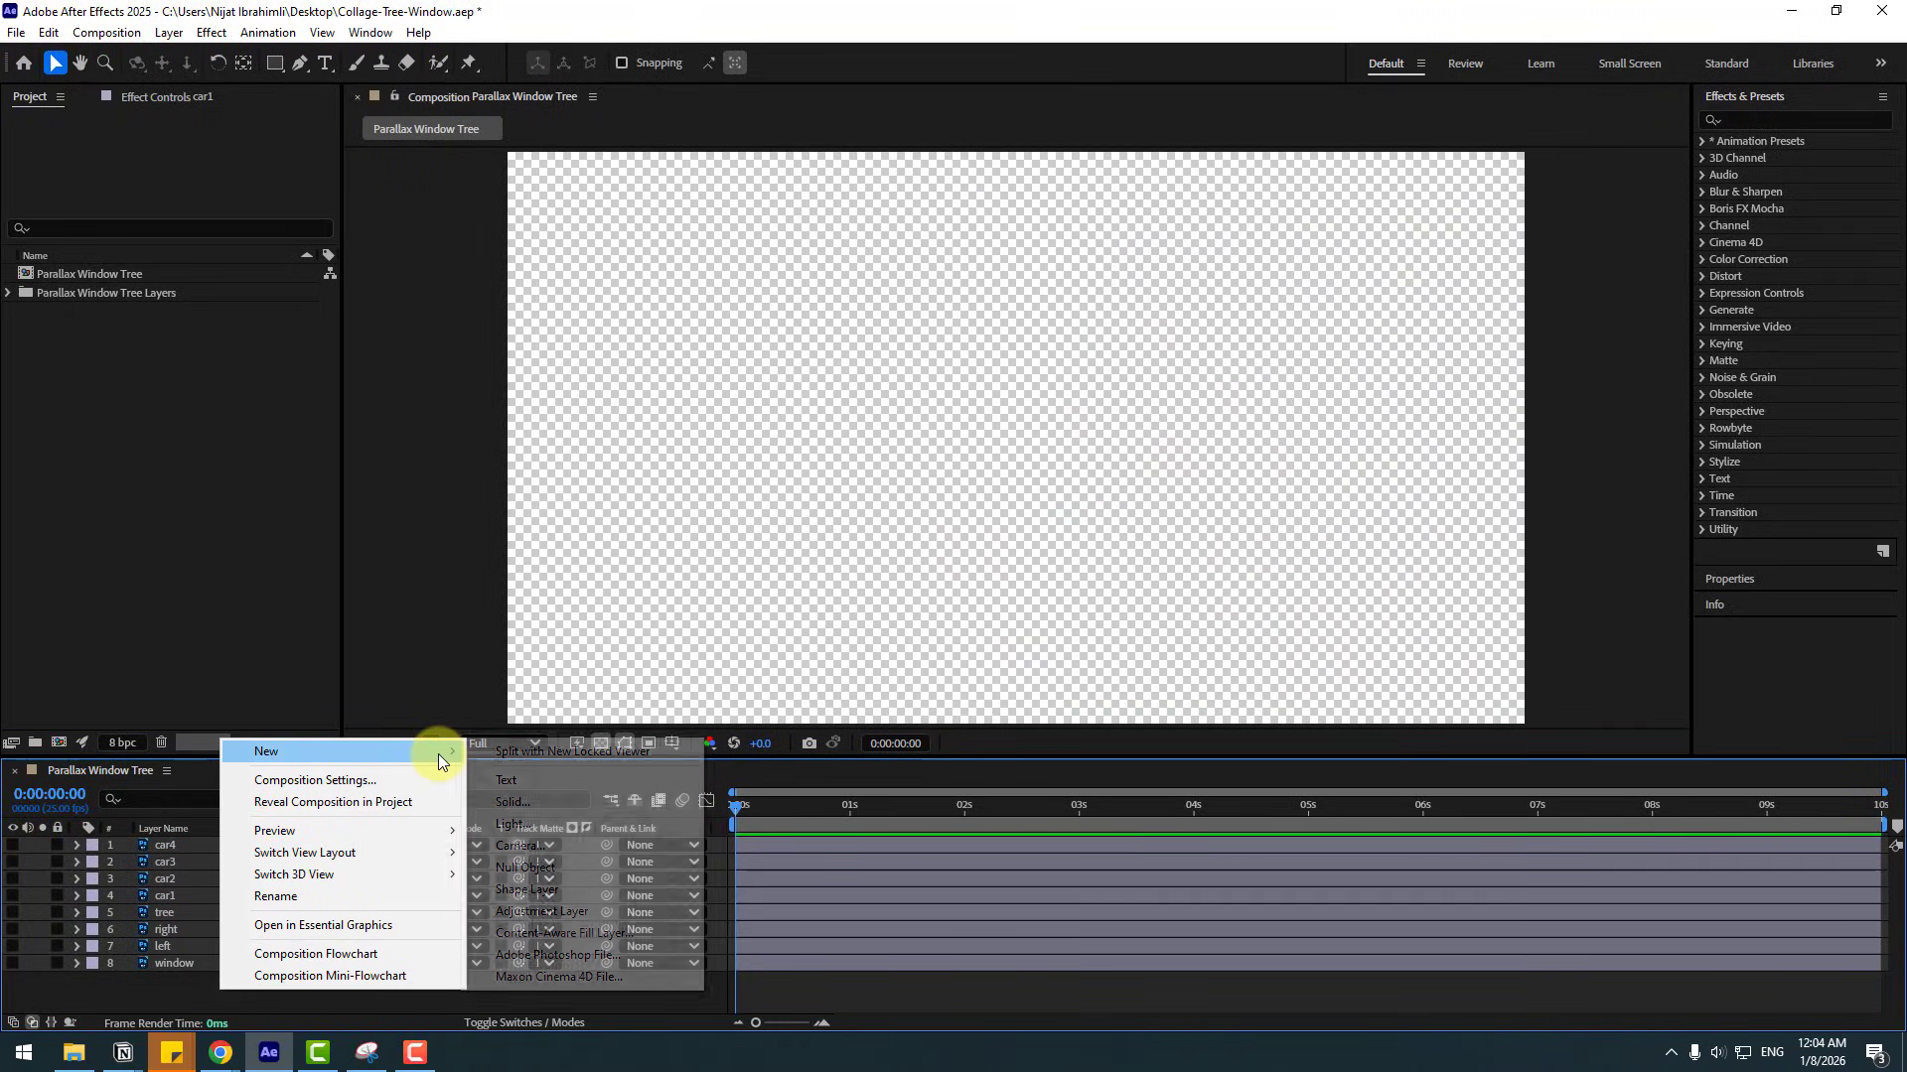
pyautogui.click(520, 800)
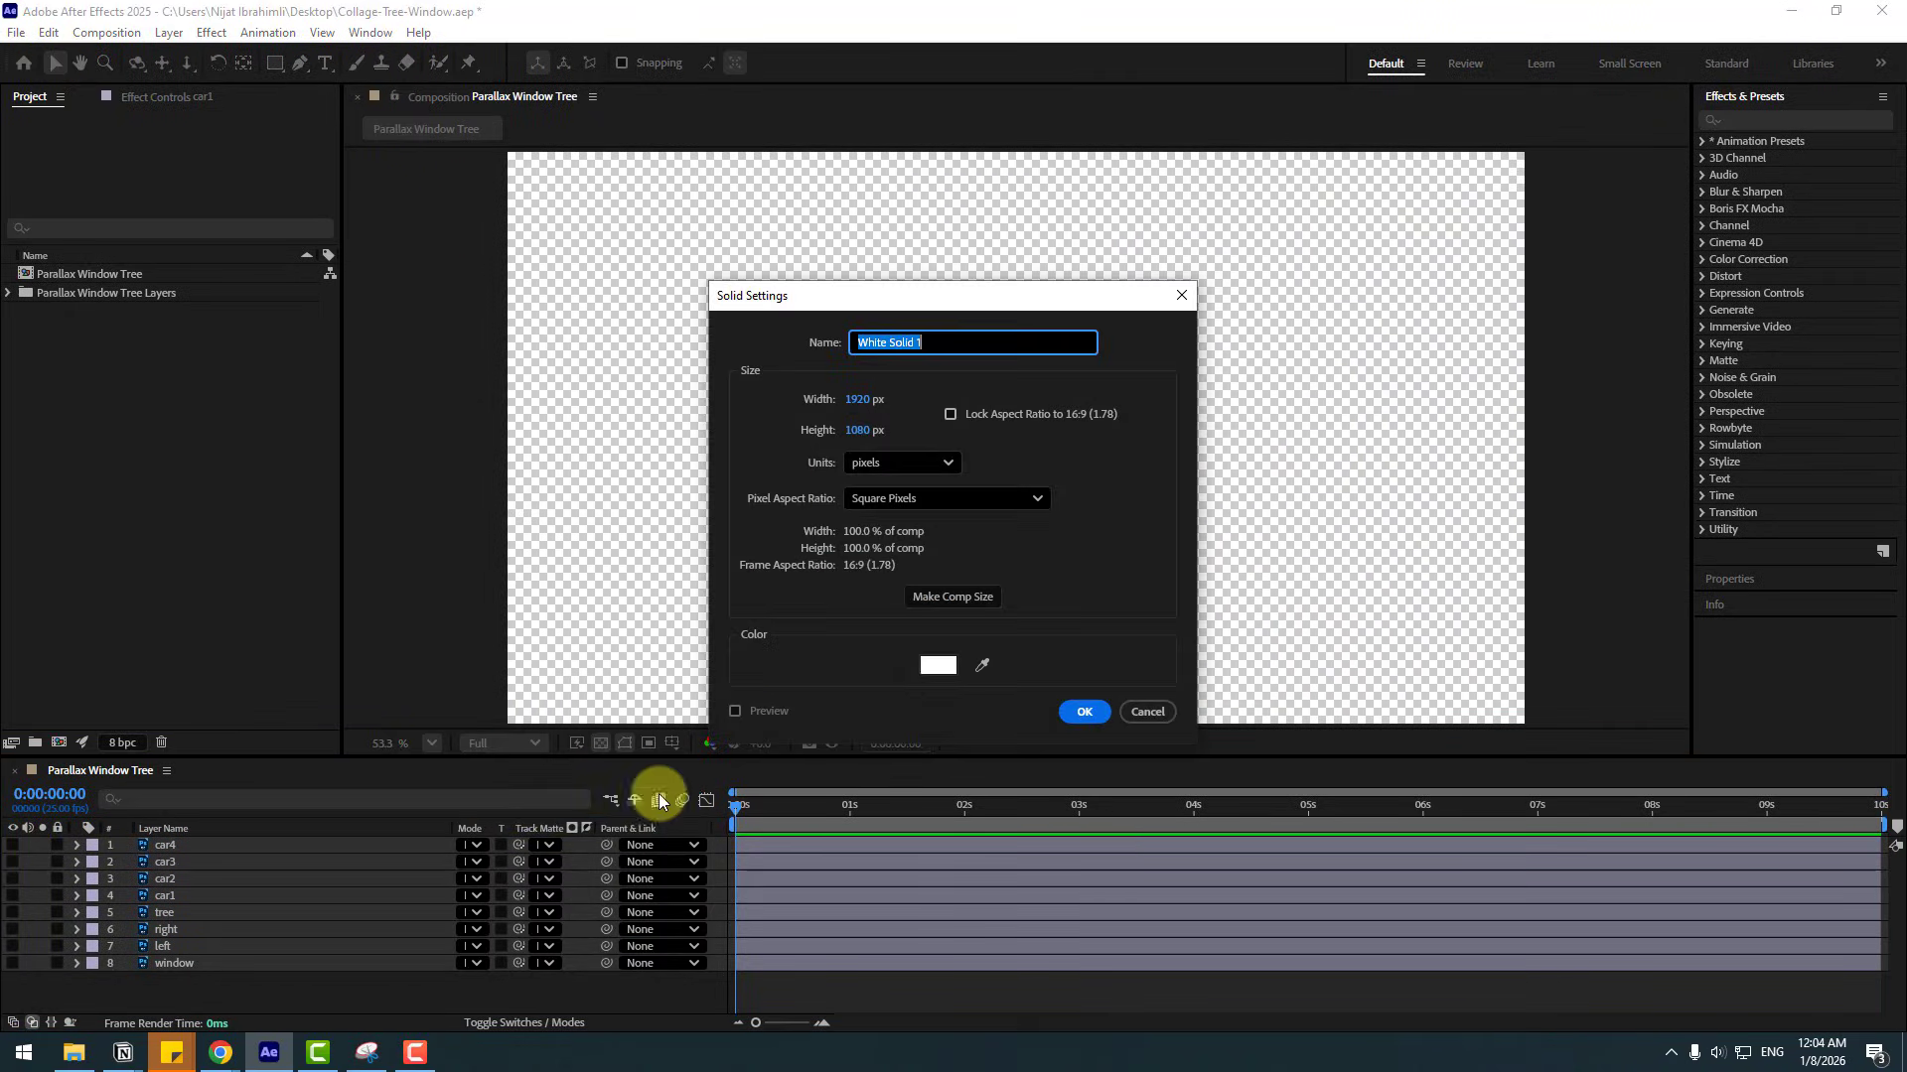
pyautogui.write('BG')
pyautogui.click(926, 665)
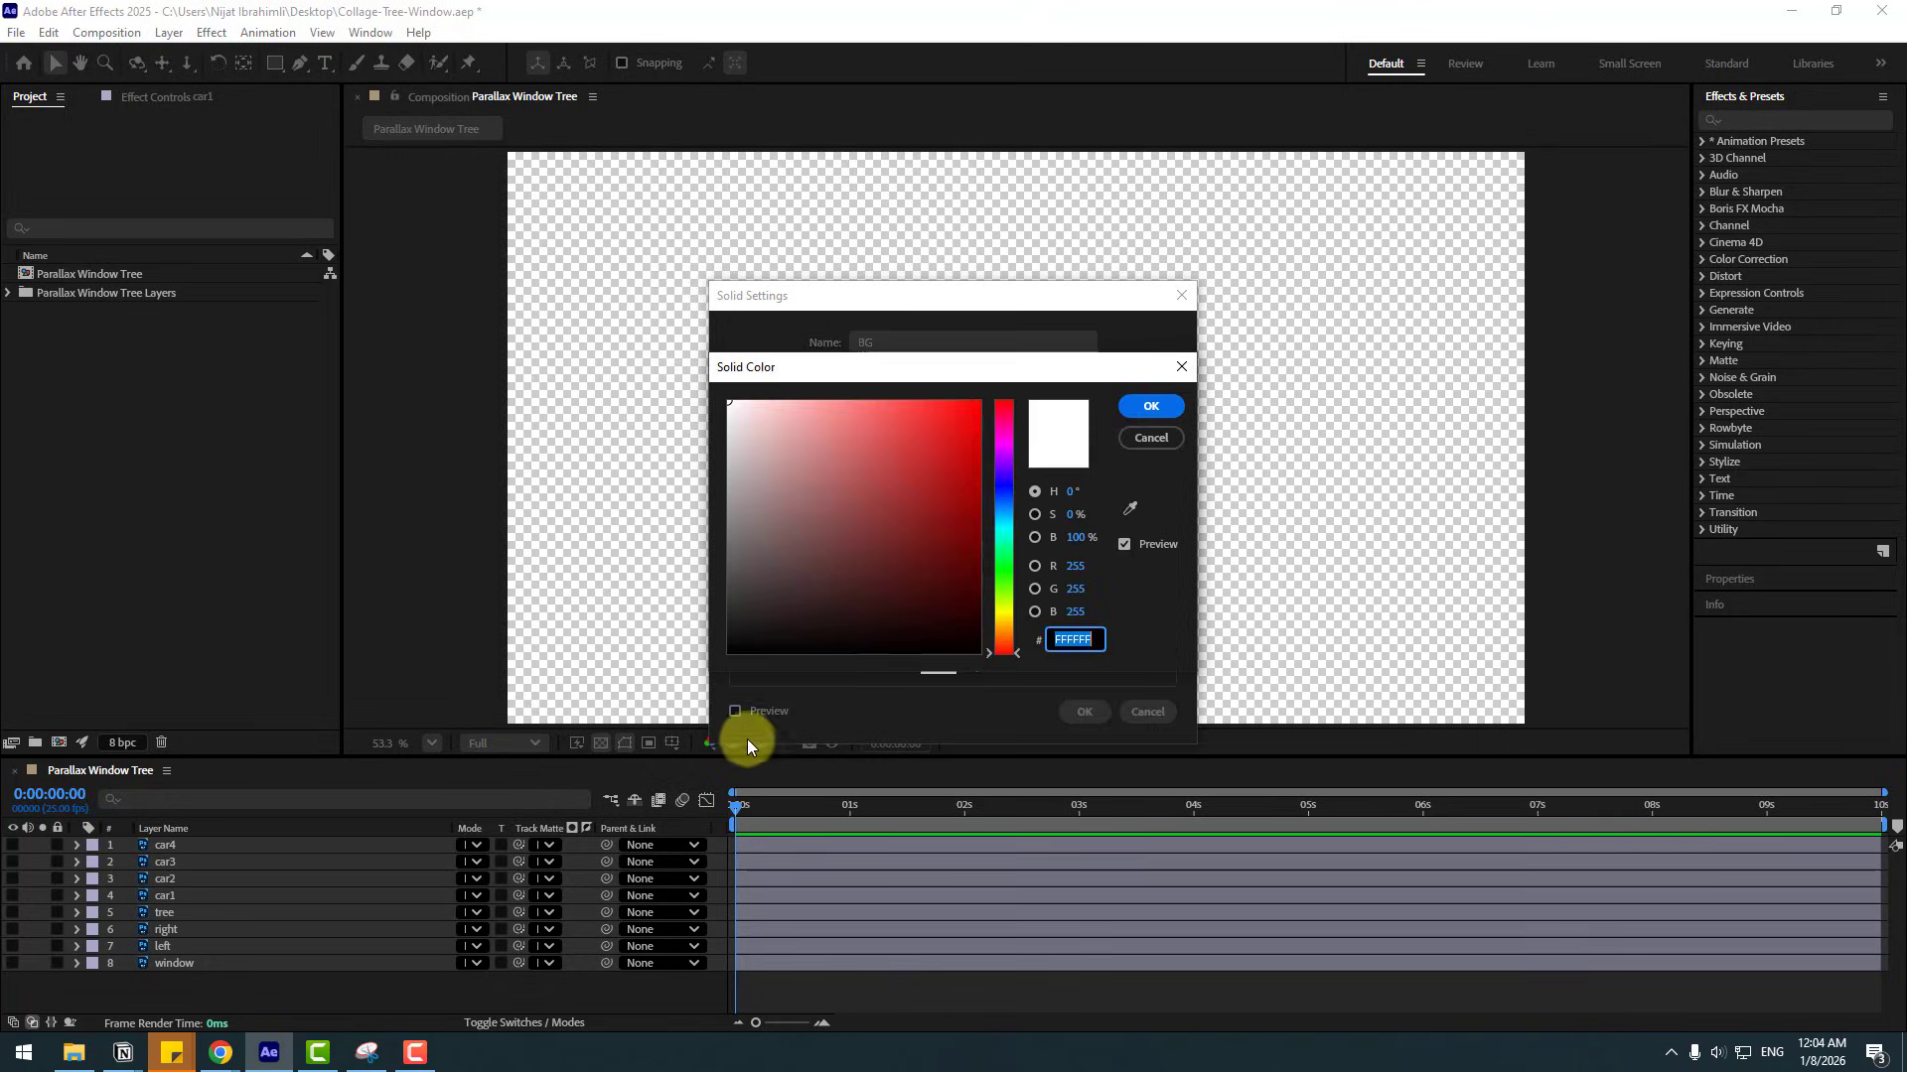
pyautogui.click(763, 633)
pyautogui.click(1150, 405)
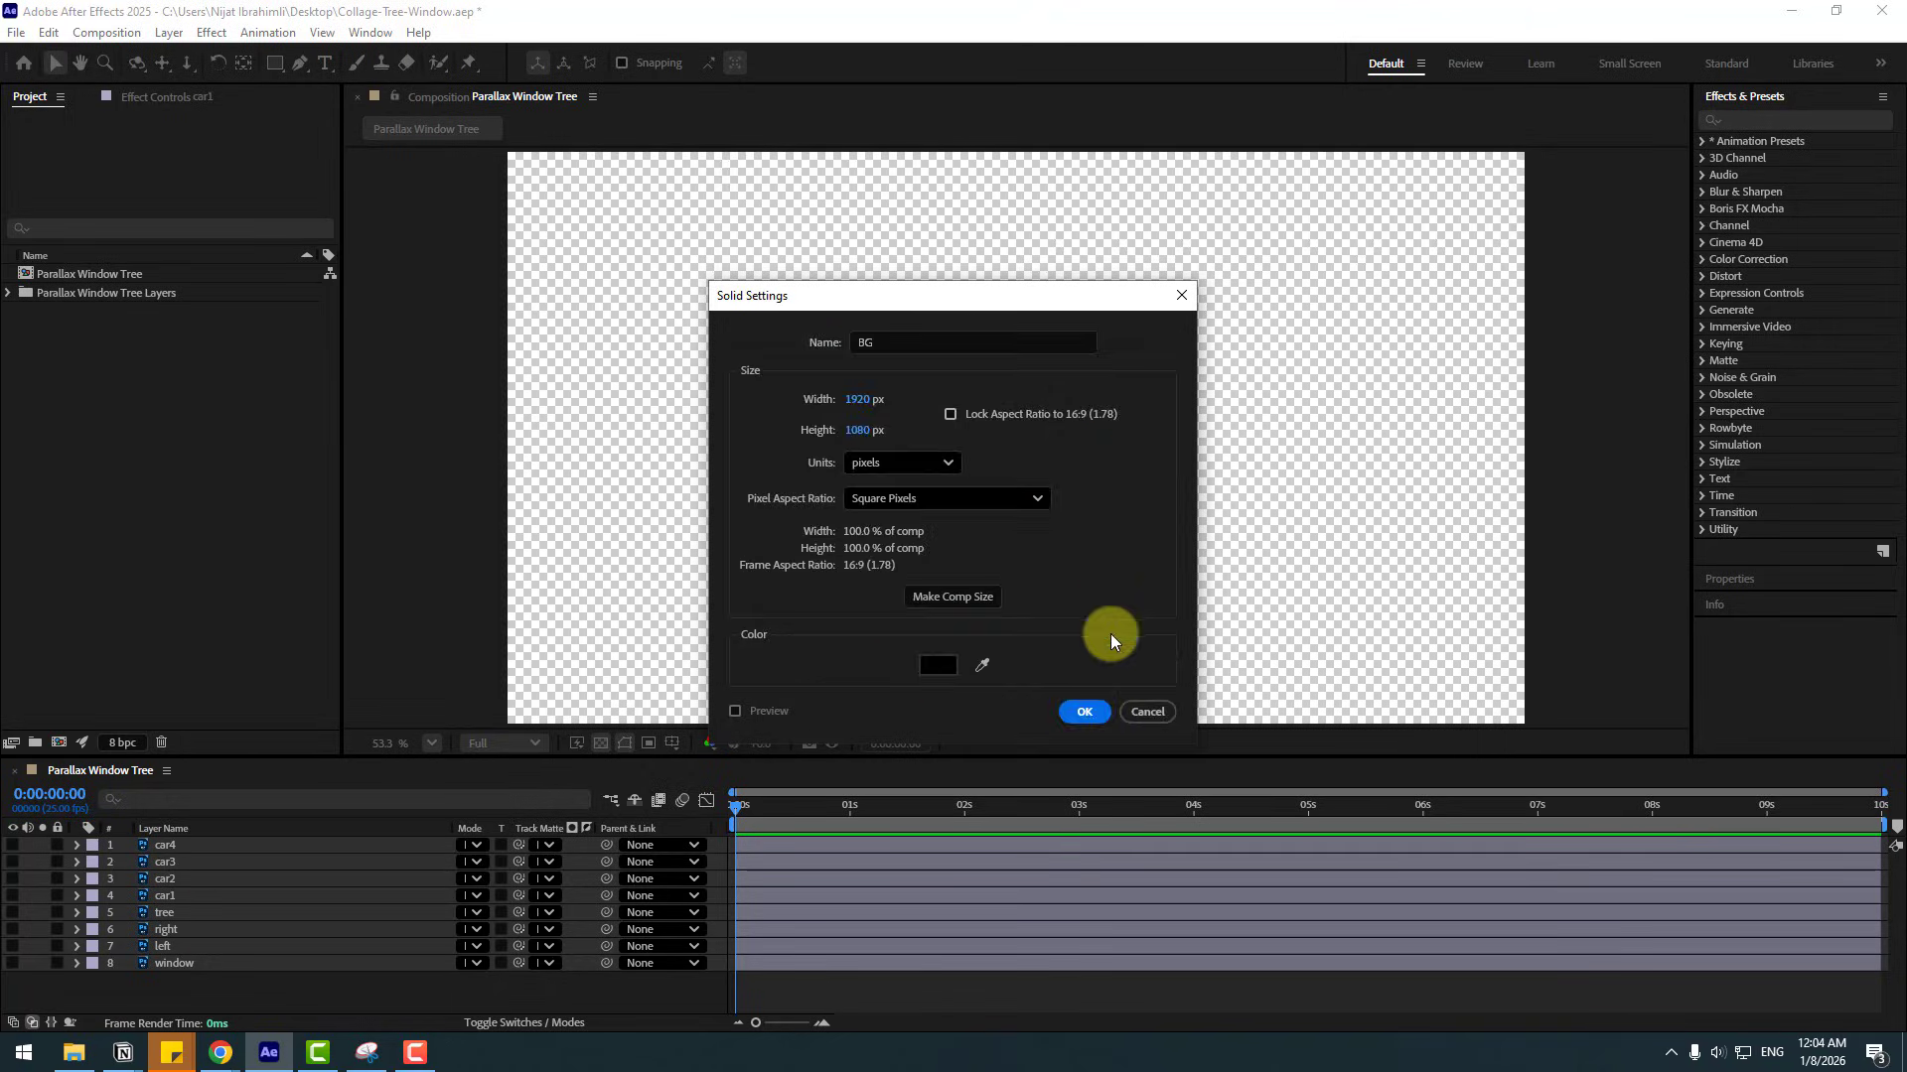
pyautogui.click(1088, 709)
# - Apply the Fill effect to the BG layer and set its color to dark gray 191919
pyautogui.click(1749, 117)
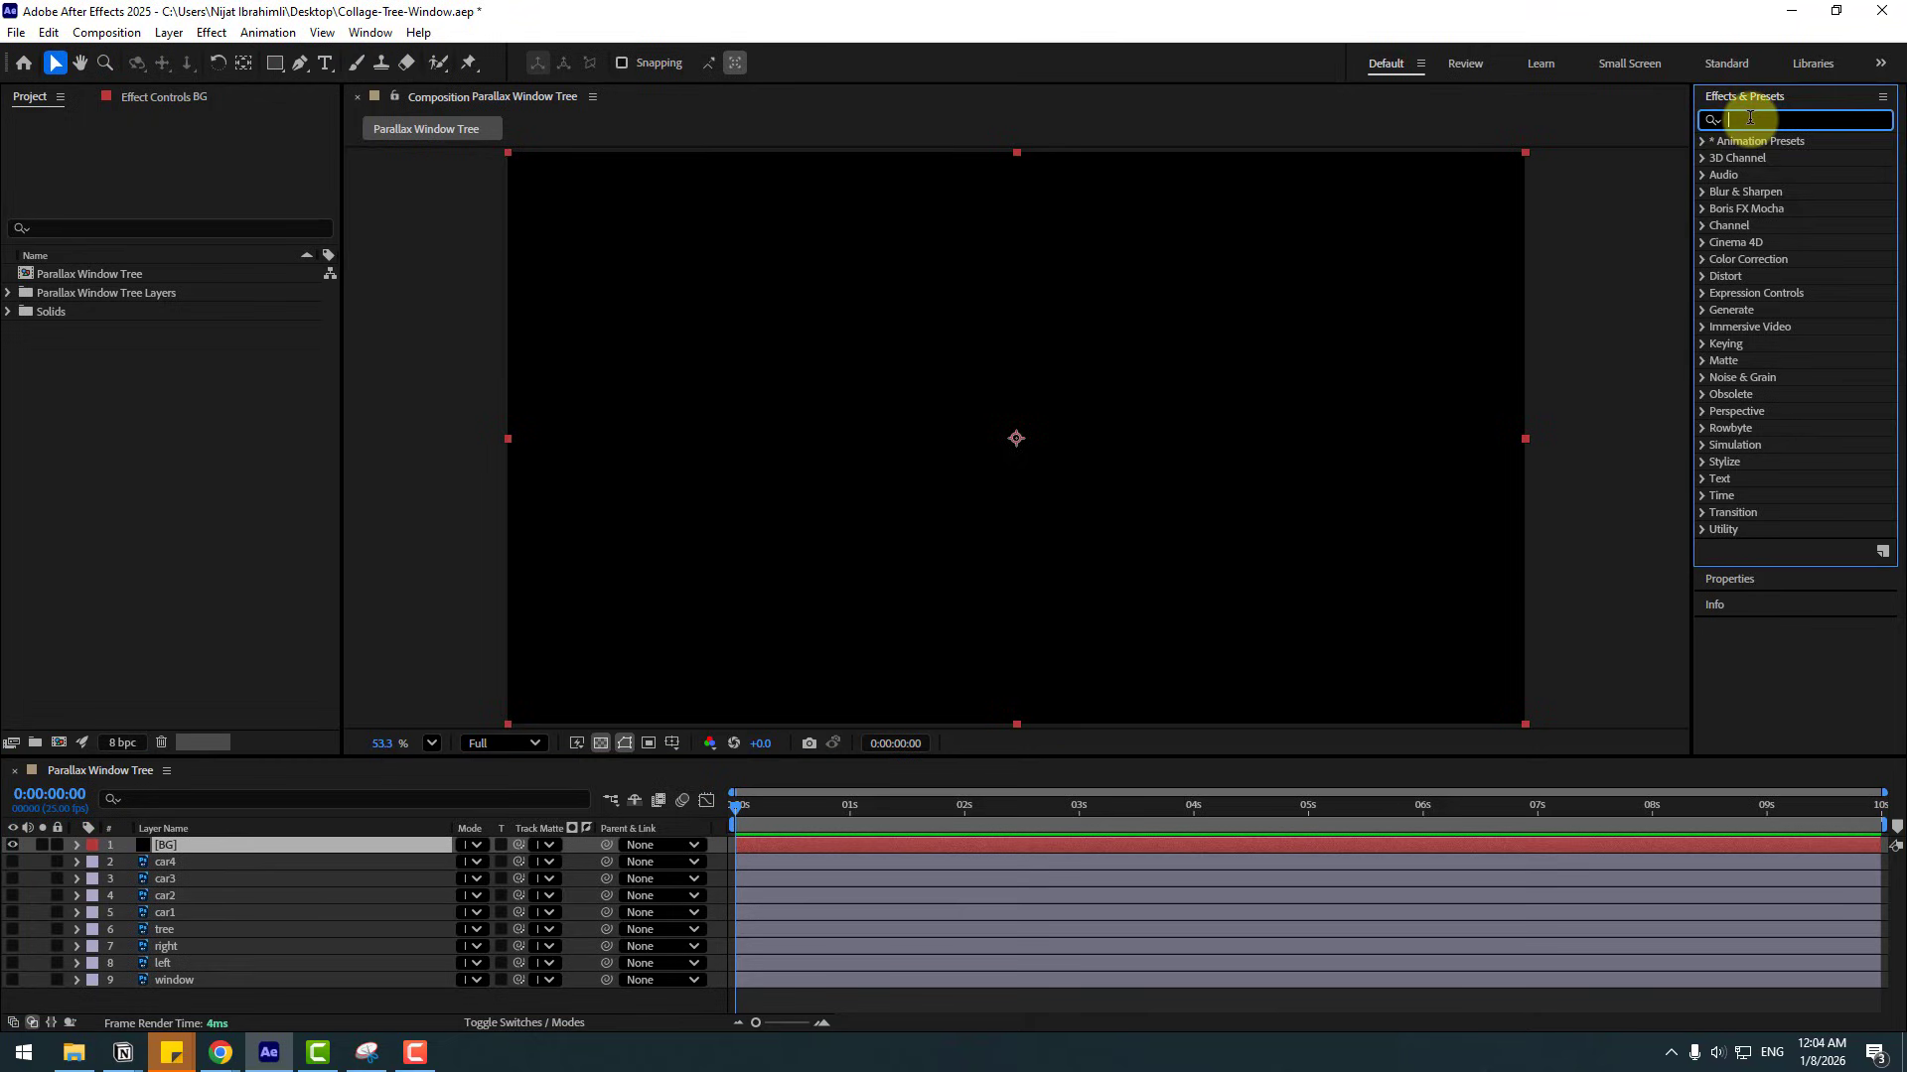
pyautogui.write('fill')
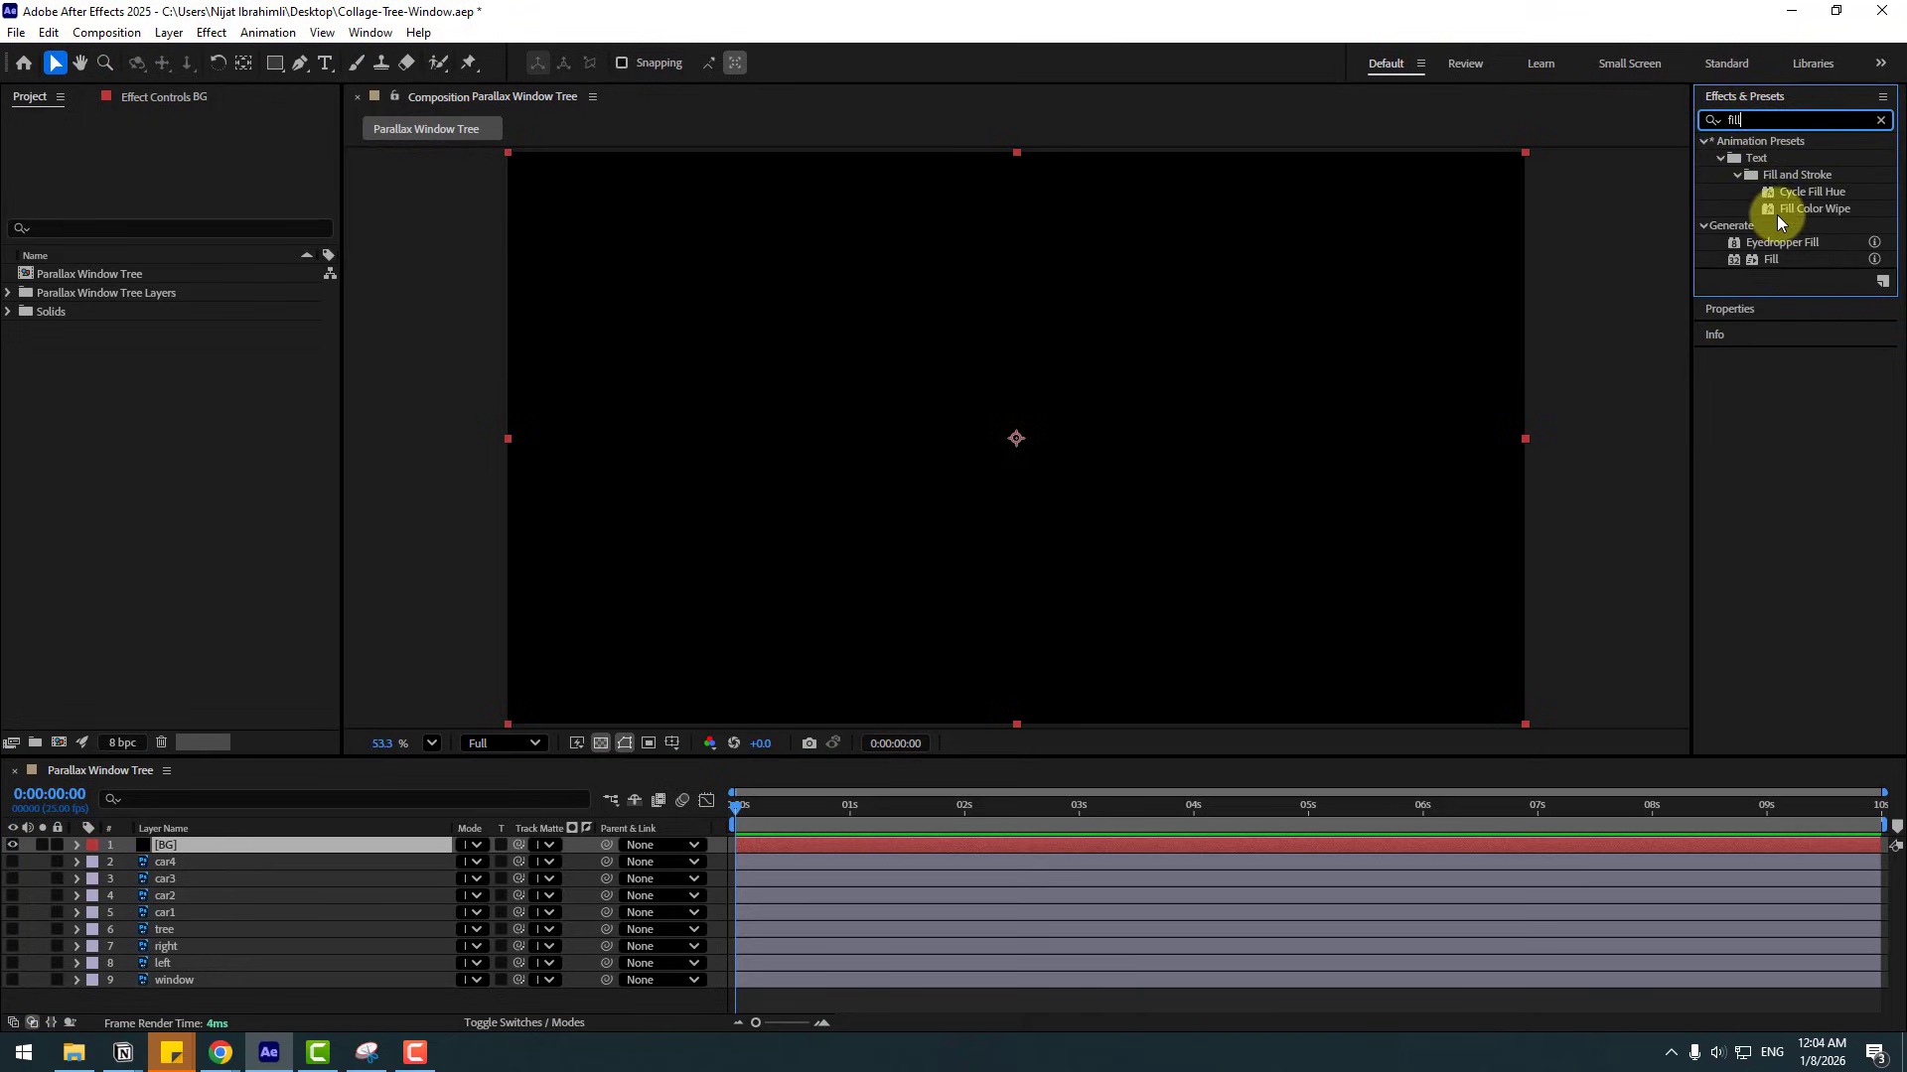
pyautogui.moveTo(1773, 259); pyautogui.dragTo(160, 843)
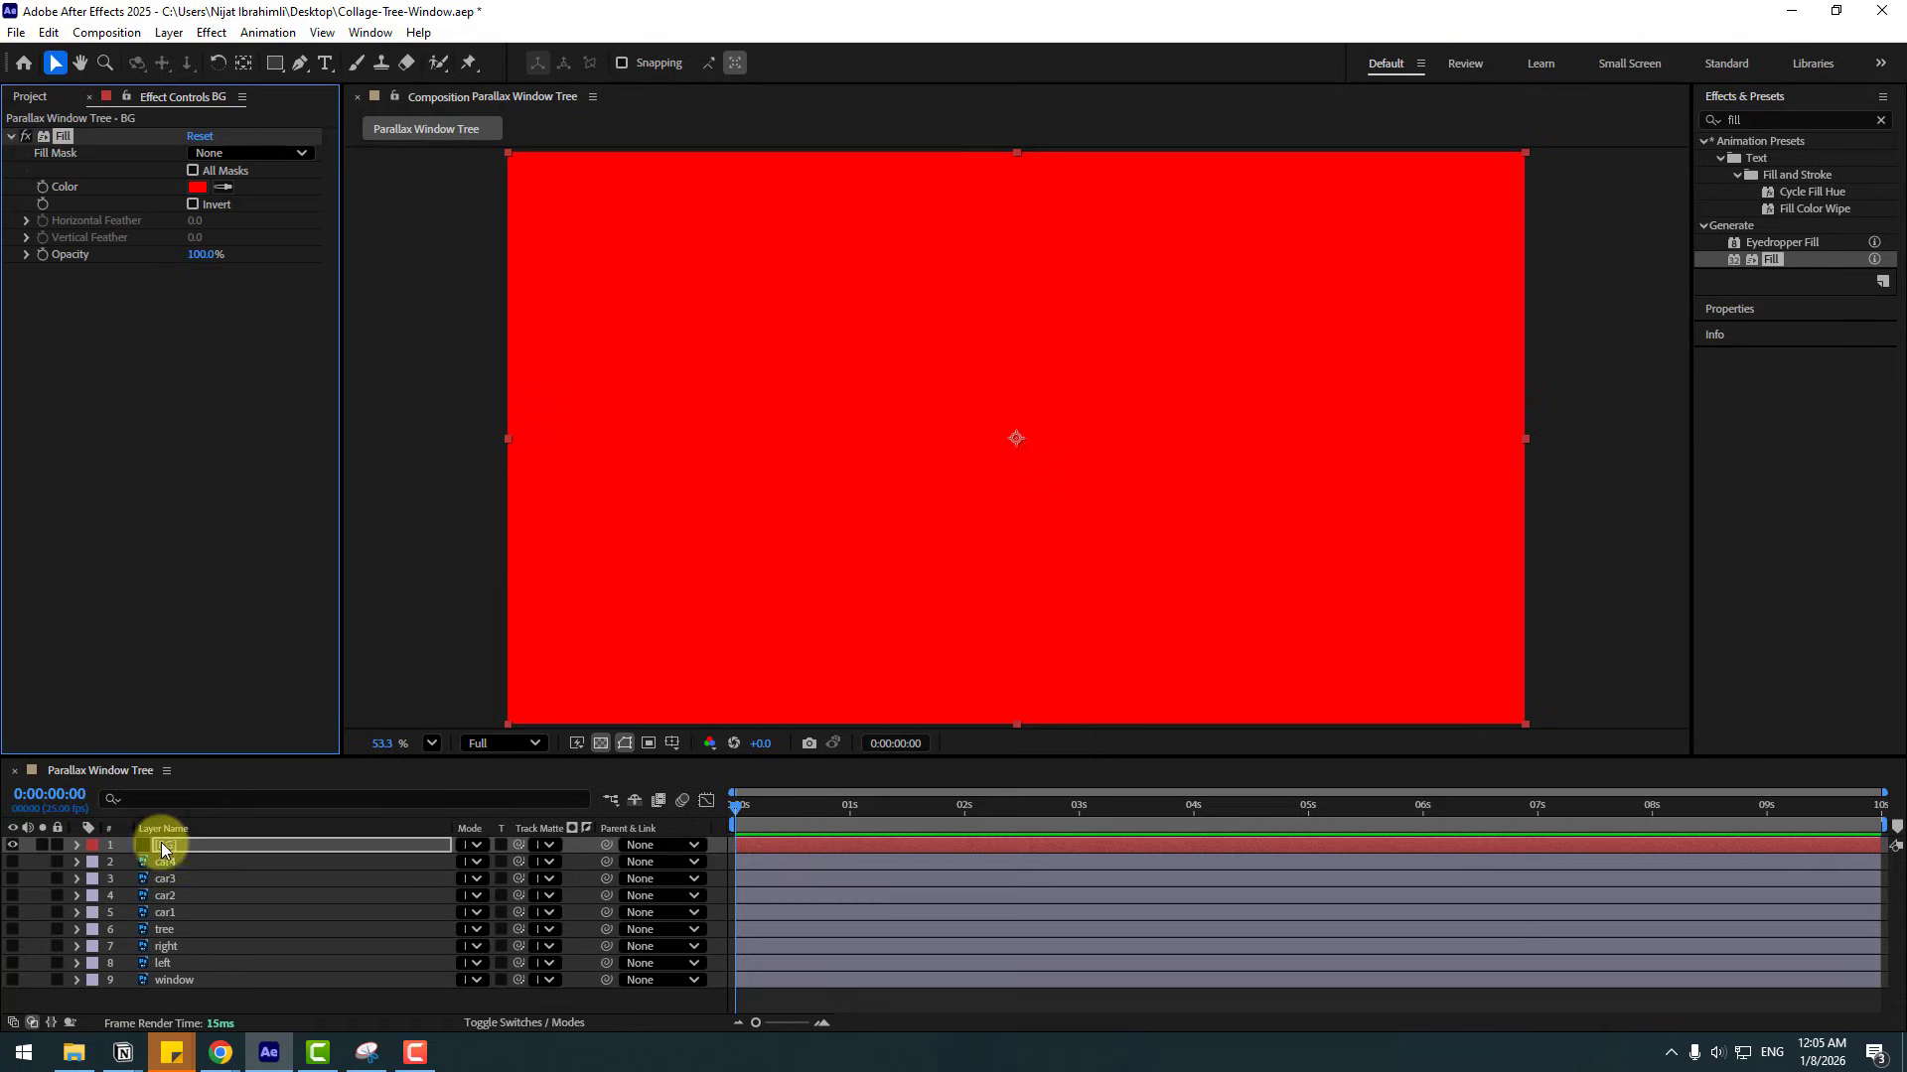
pyautogui.click(197, 192)
pyautogui.moveTo(757, 605); pyautogui.dragTo(710, 629)
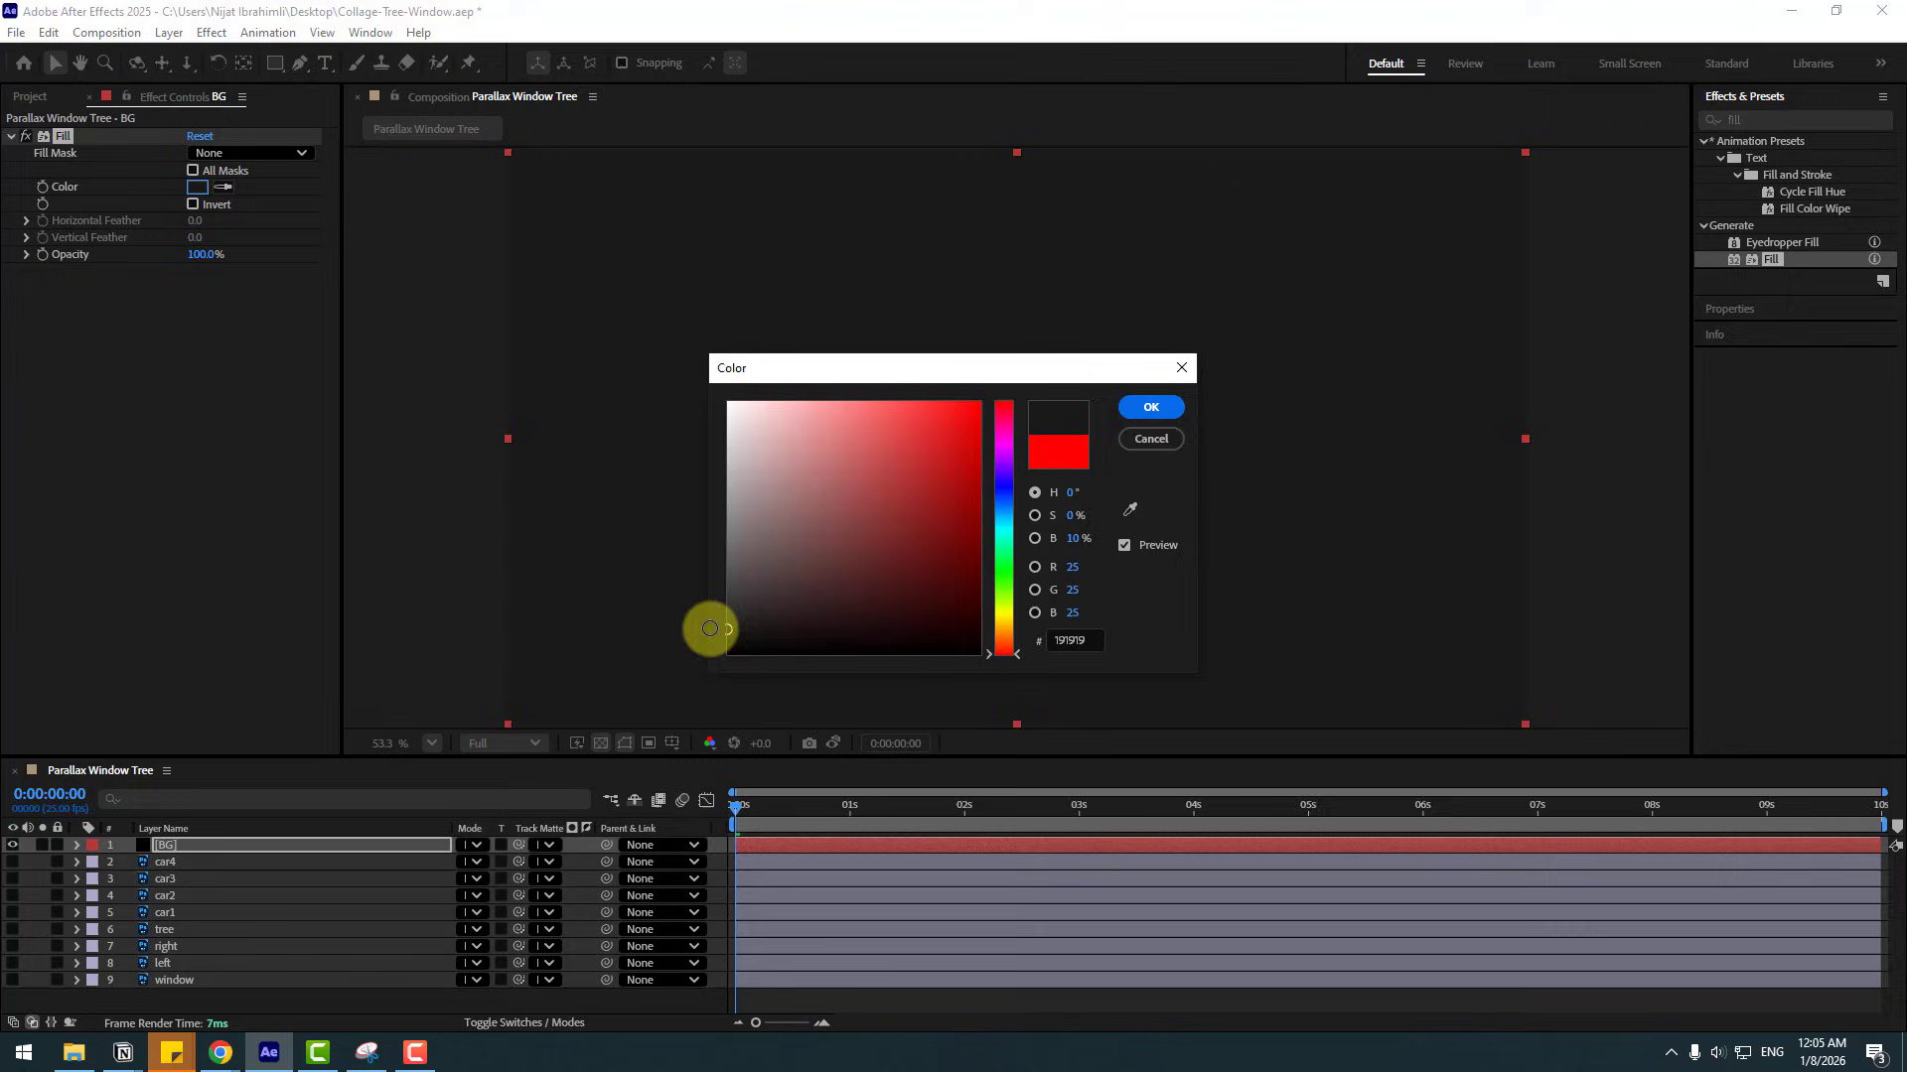
pyautogui.click(1149, 410)
# - Move the BG layer to the end of the layer stack and duplicate it as a layer named grid
pyautogui.moveTo(151, 842); pyautogui.dragTo(185, 986)
pyautogui.click(185, 995)
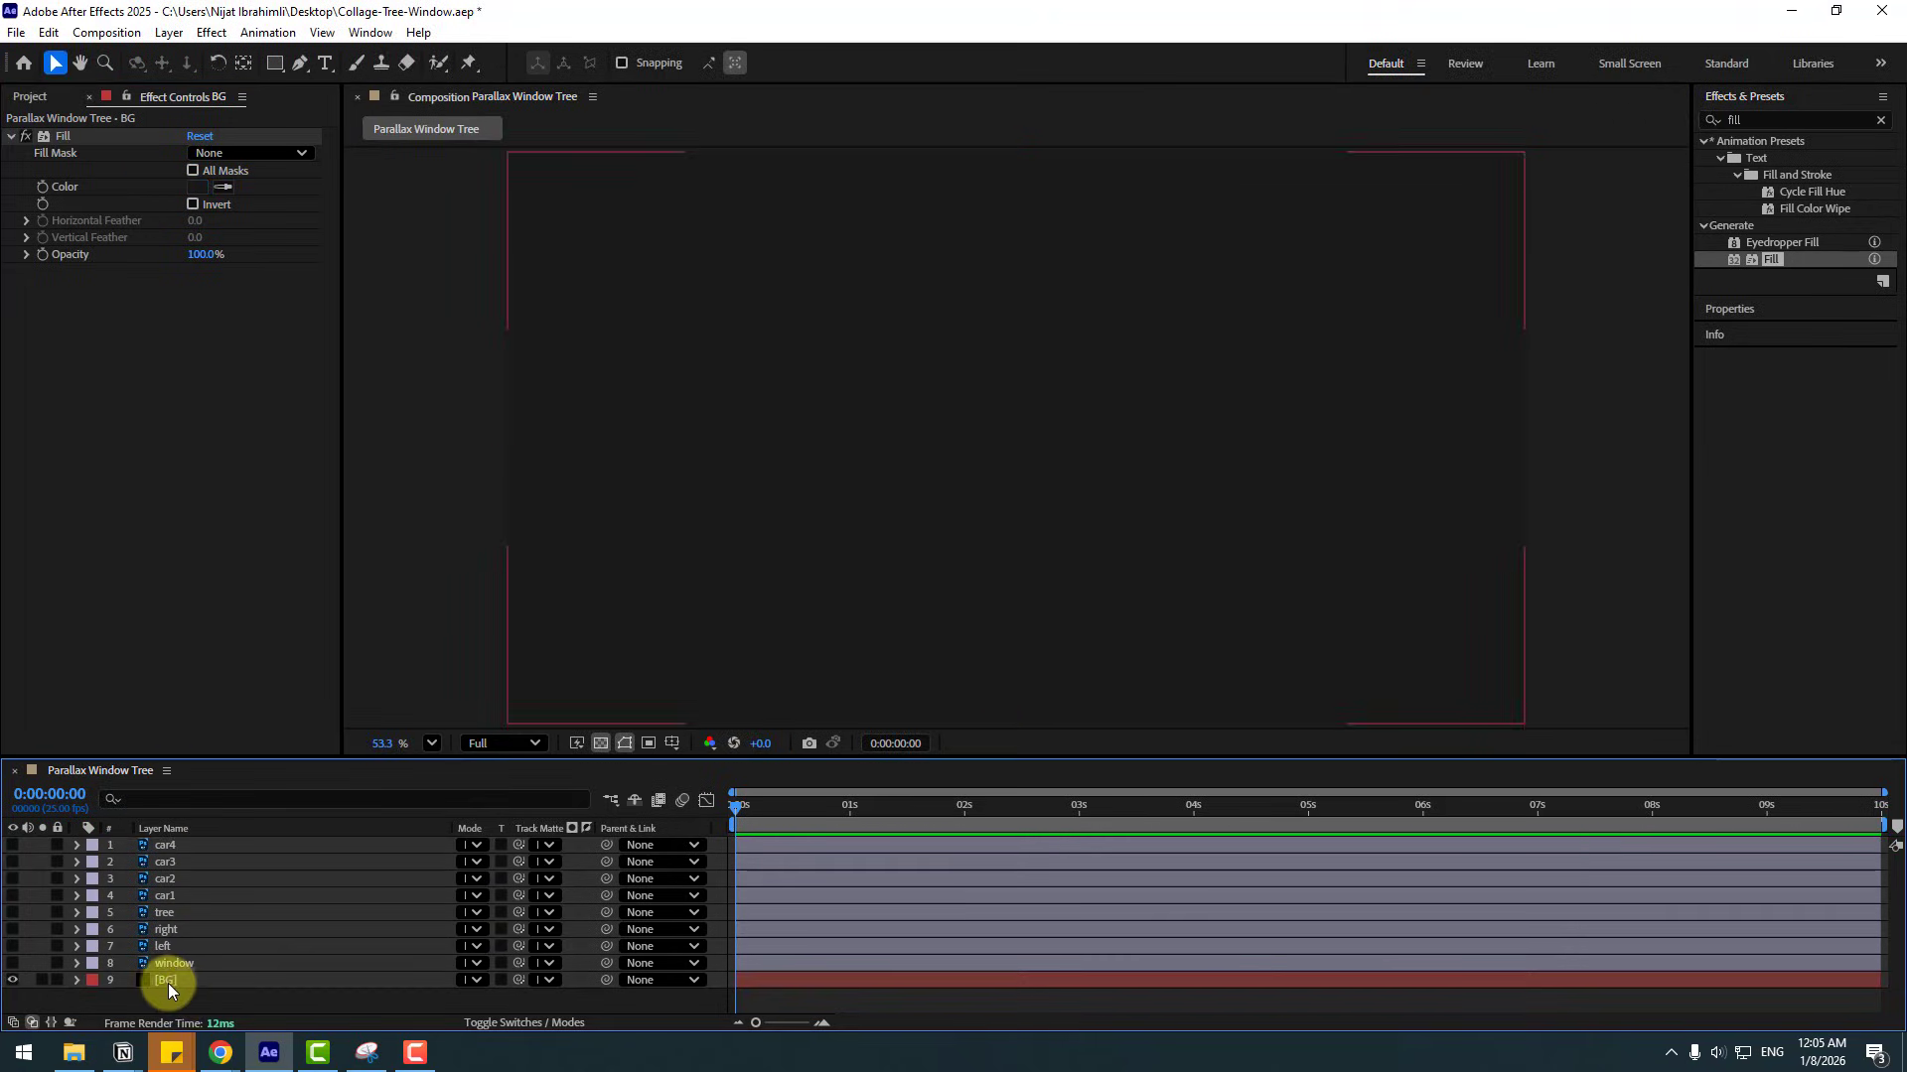
pyautogui.click(169, 983)
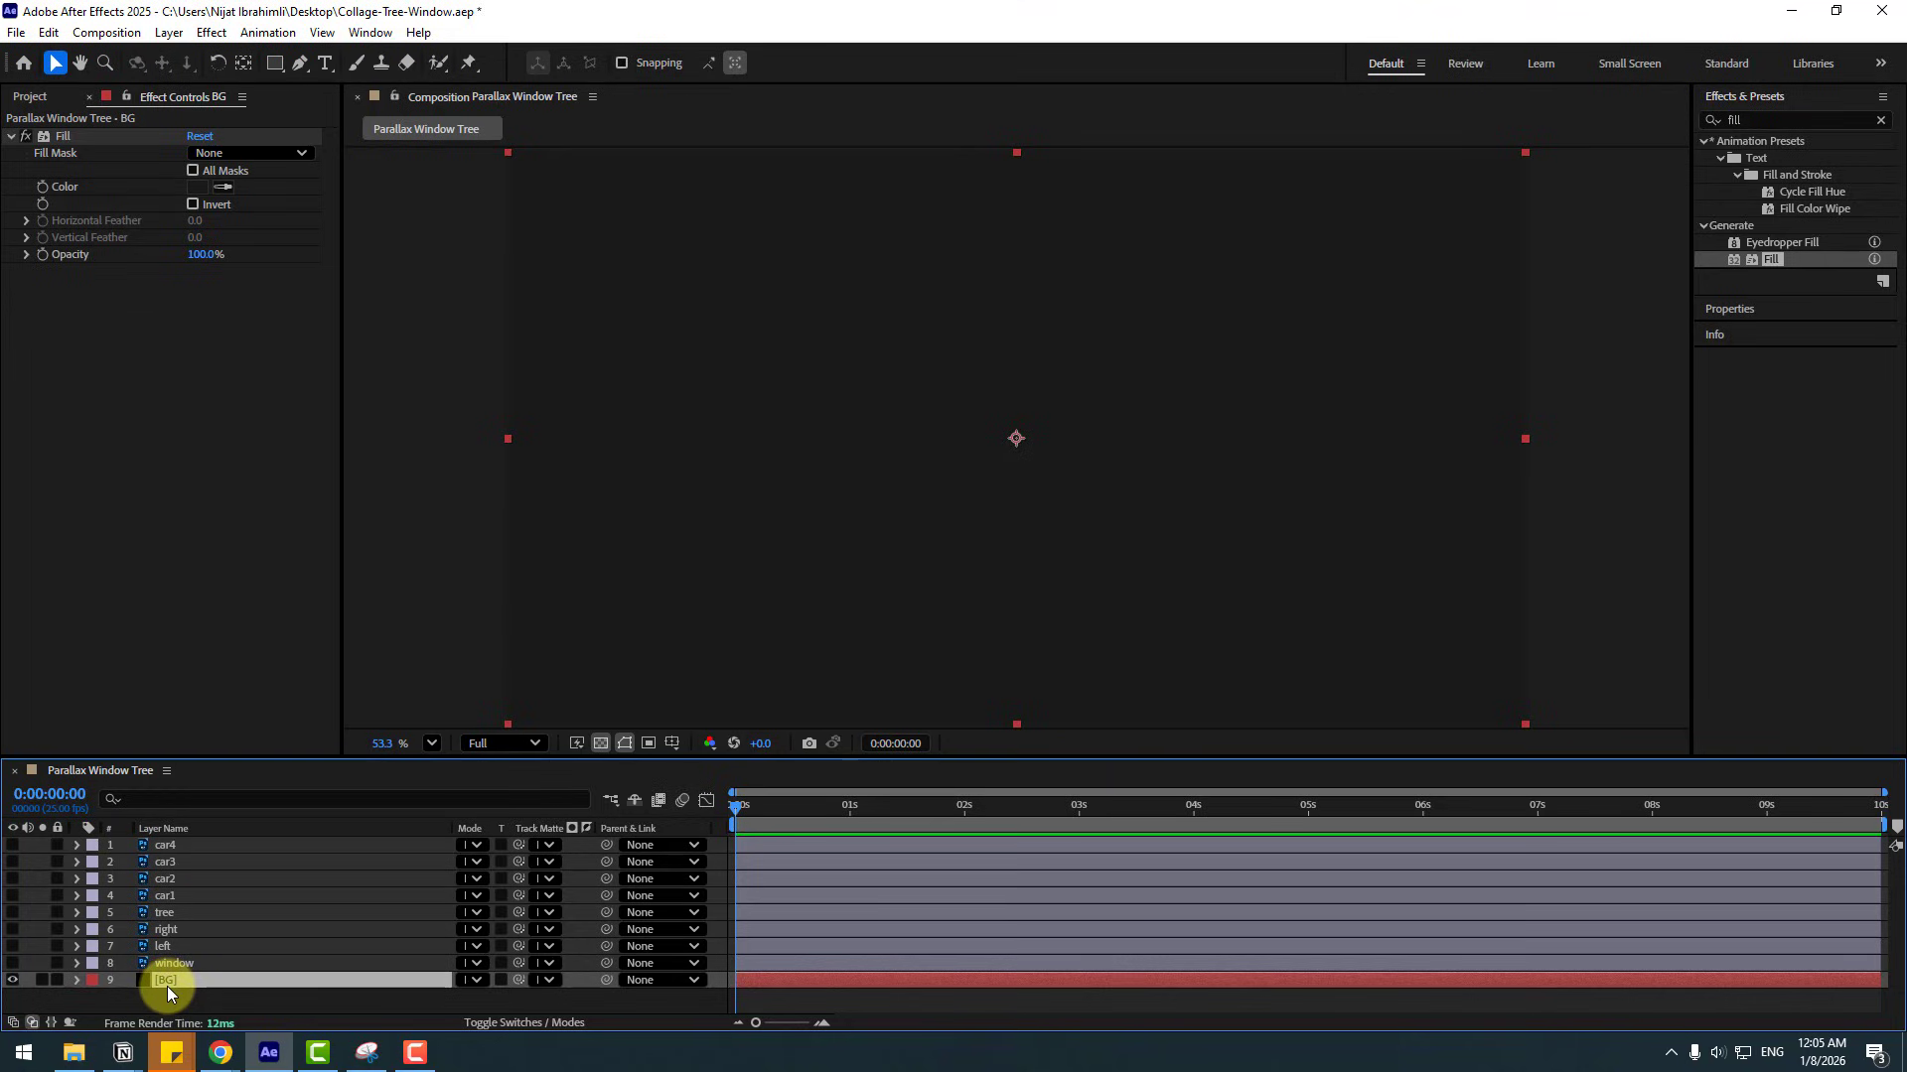
pyautogui.hotkey('ctrl', 'd')
pyautogui.press('Return')
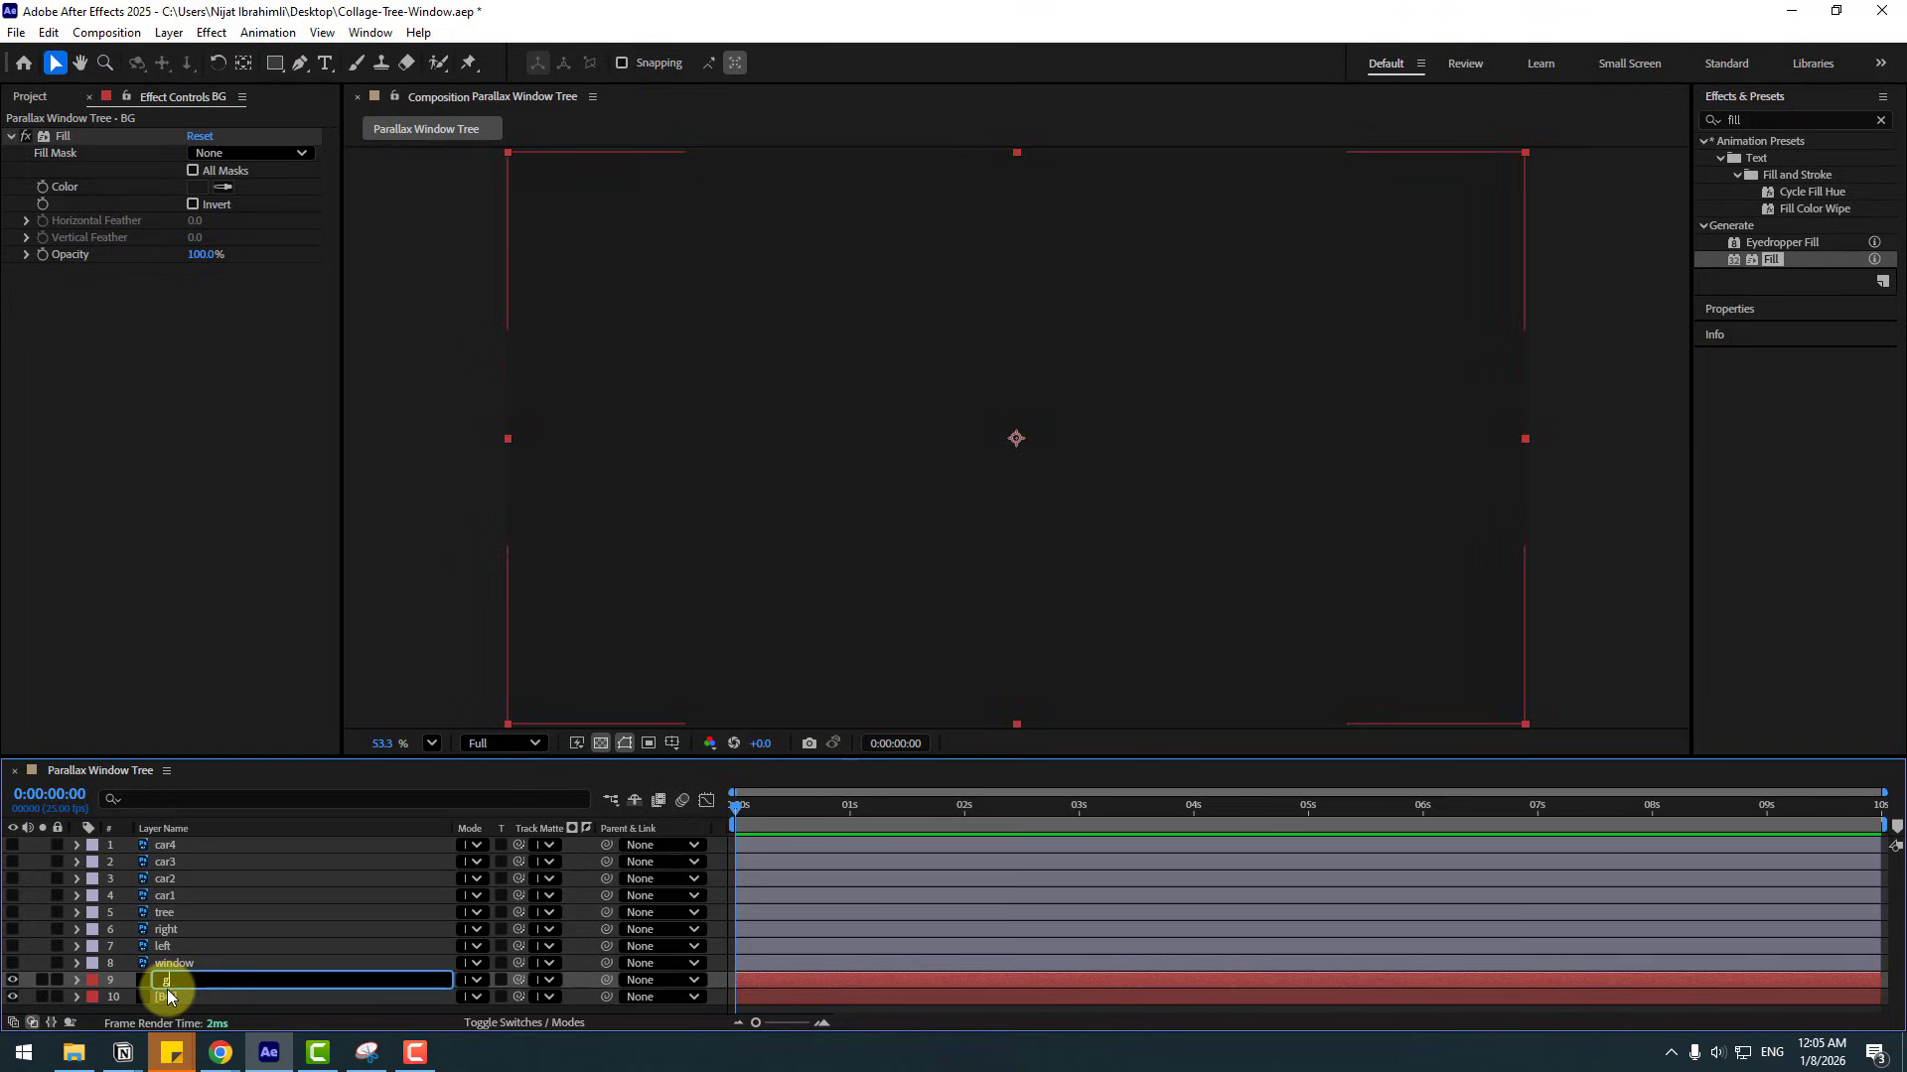
pyautogui.write('grid')
pyautogui.press('Return')
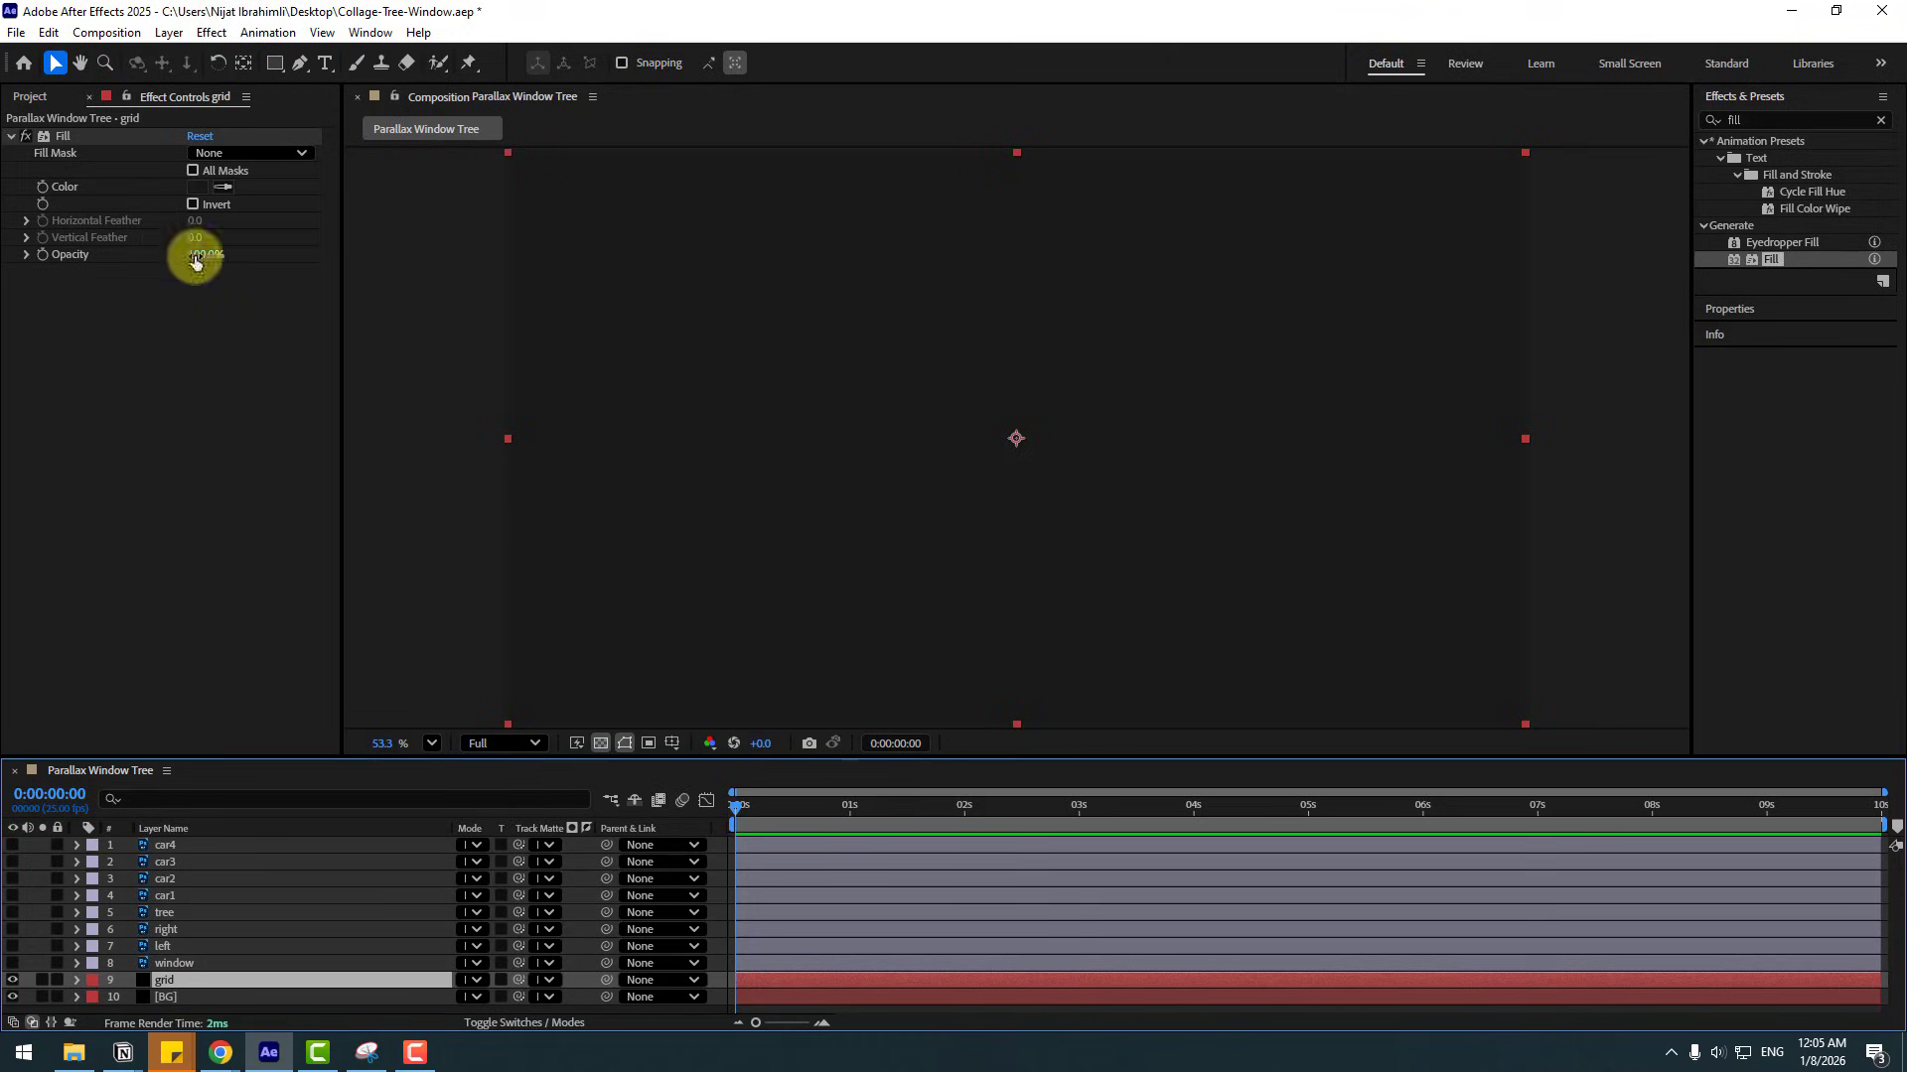
# - Replace the Fill effect on the grid layer with the Grid effect from the Generate category
pyautogui.click(63, 141)
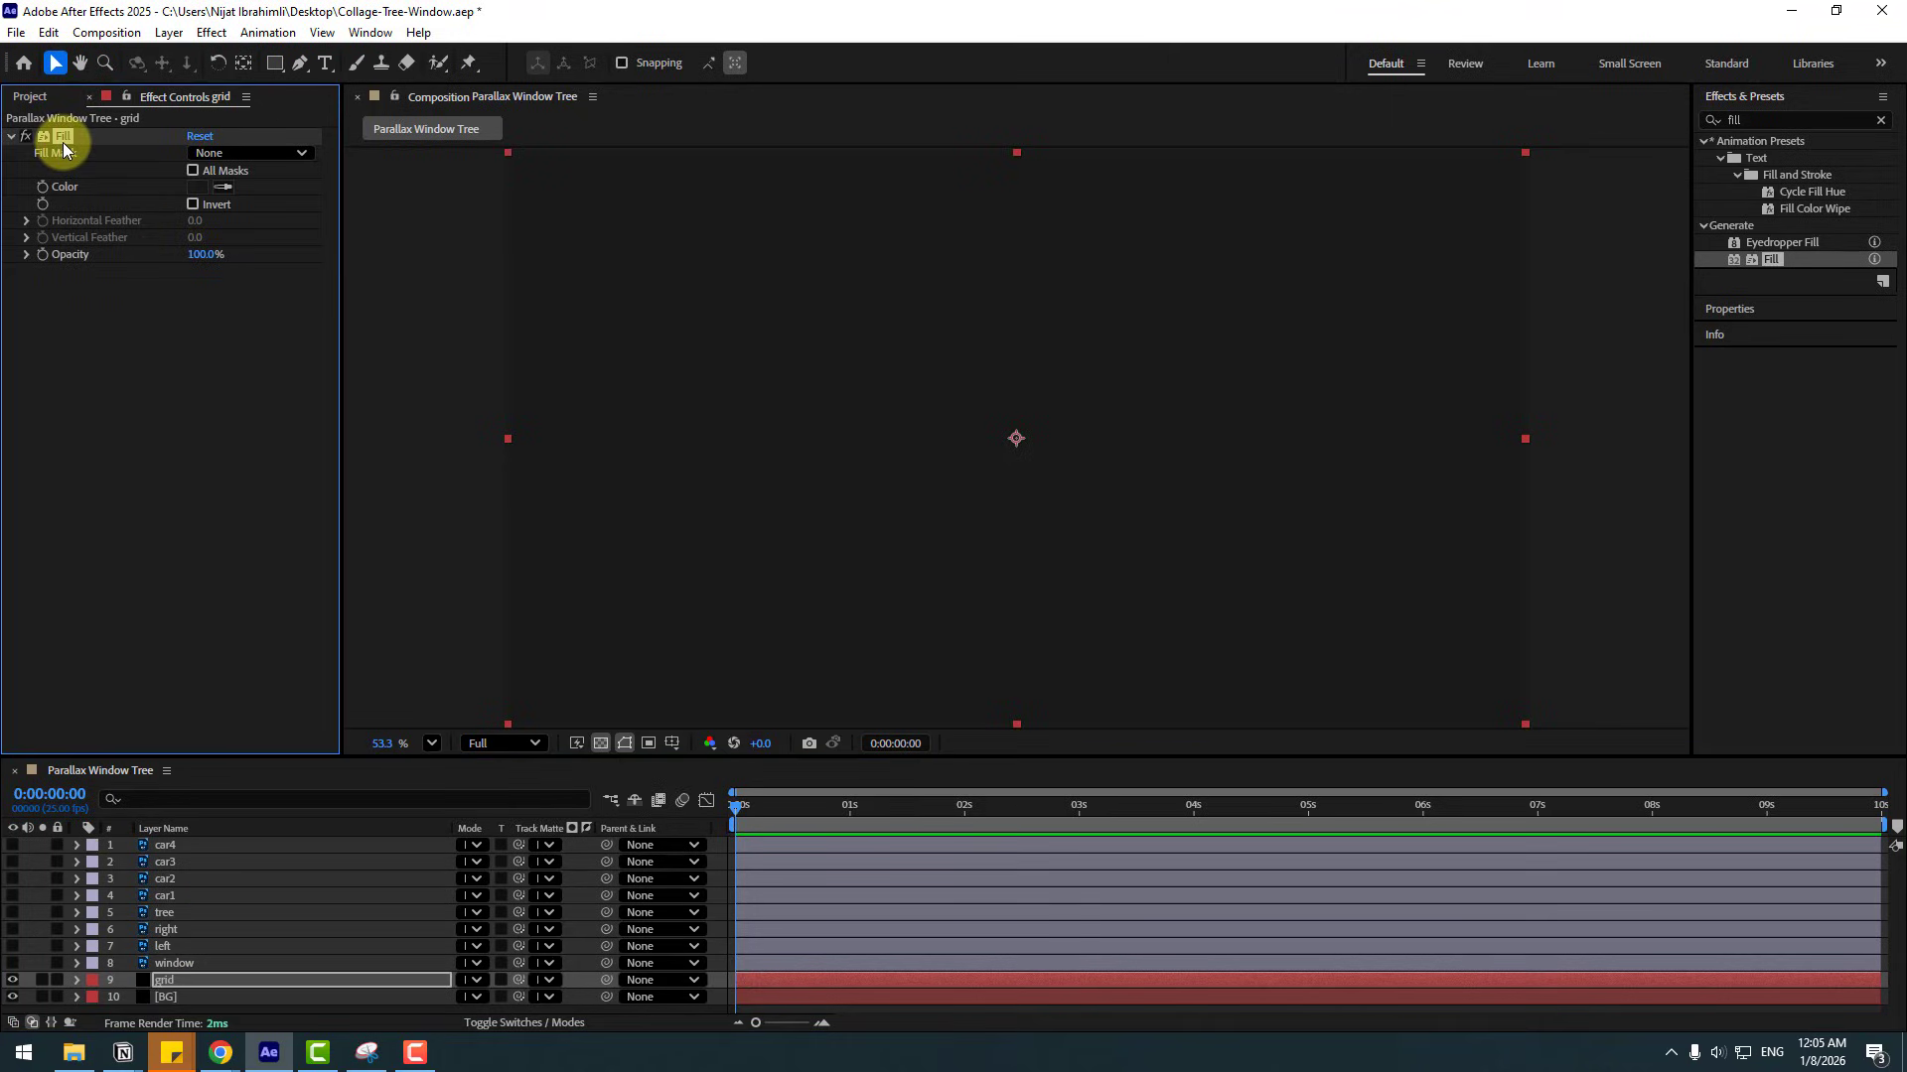
pyautogui.press('Delete')
pyautogui.click(1721, 120)
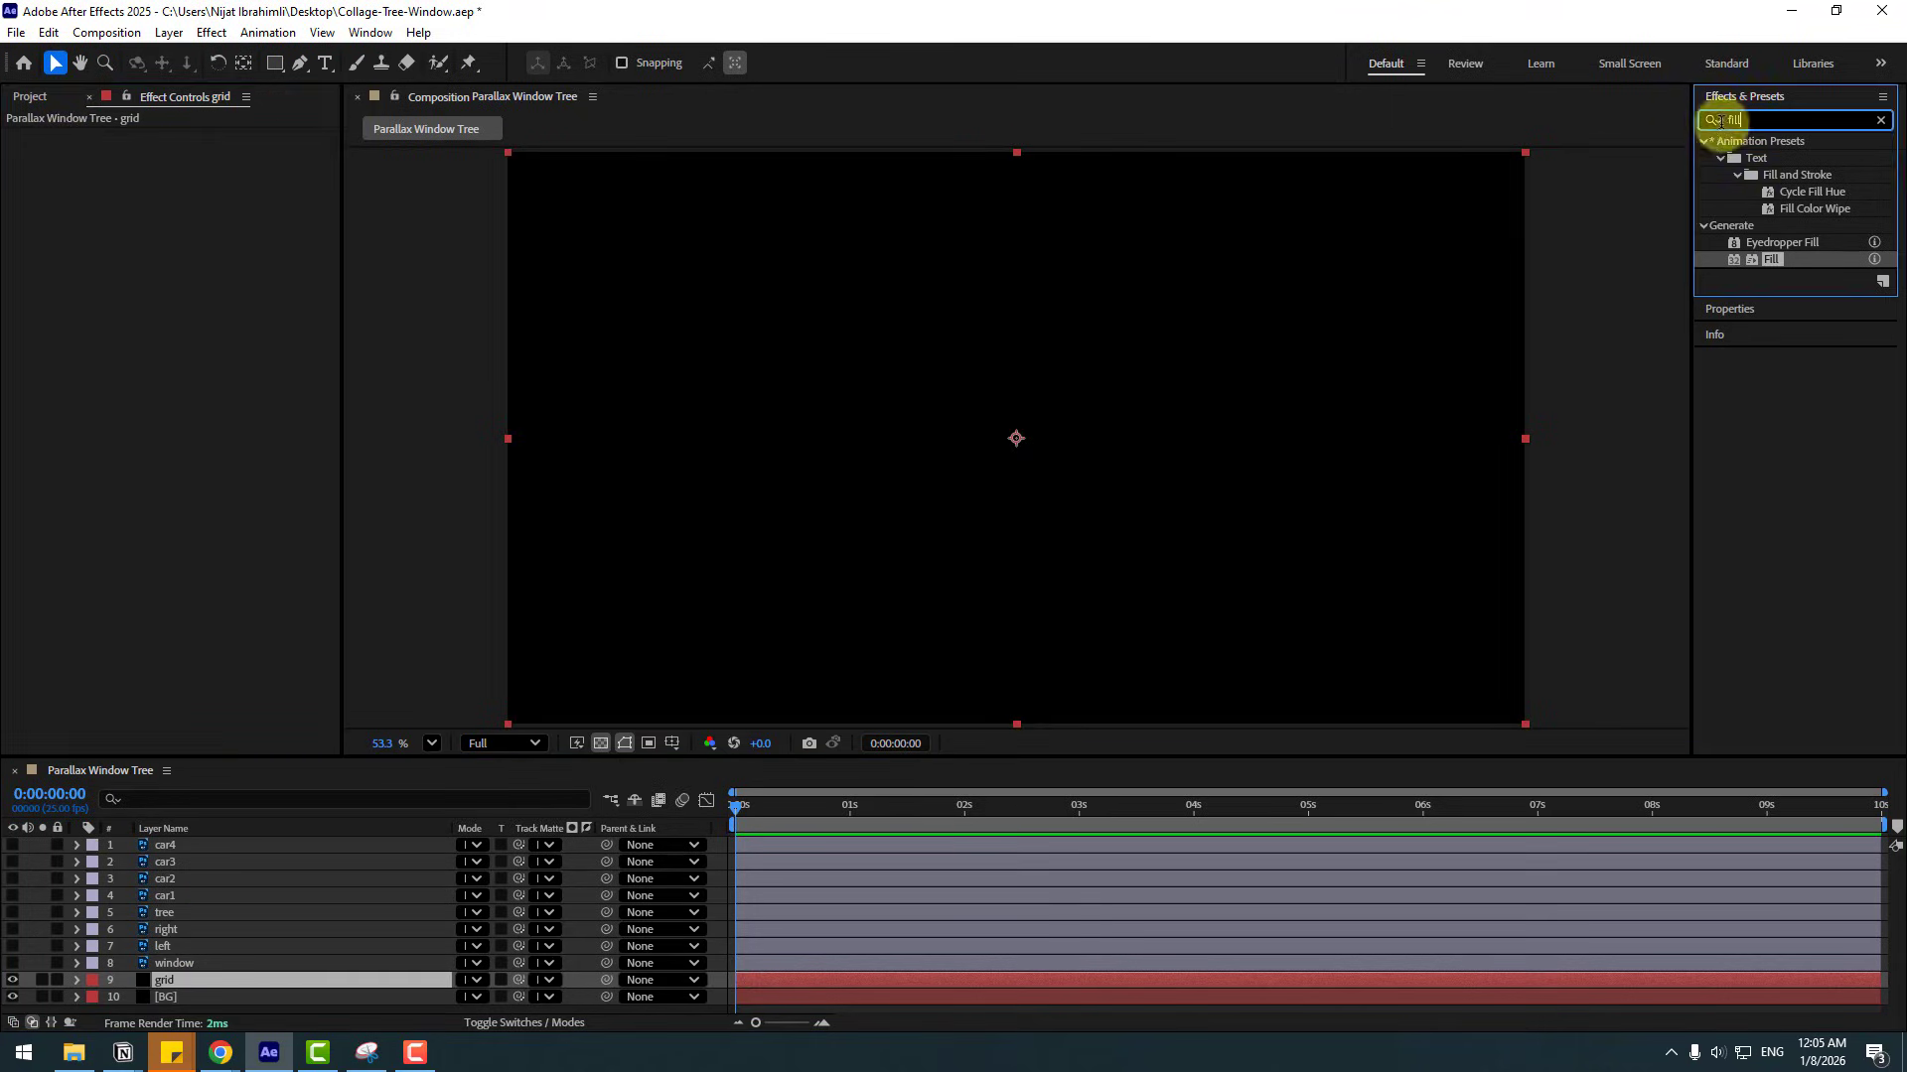
pyautogui.write('grid')
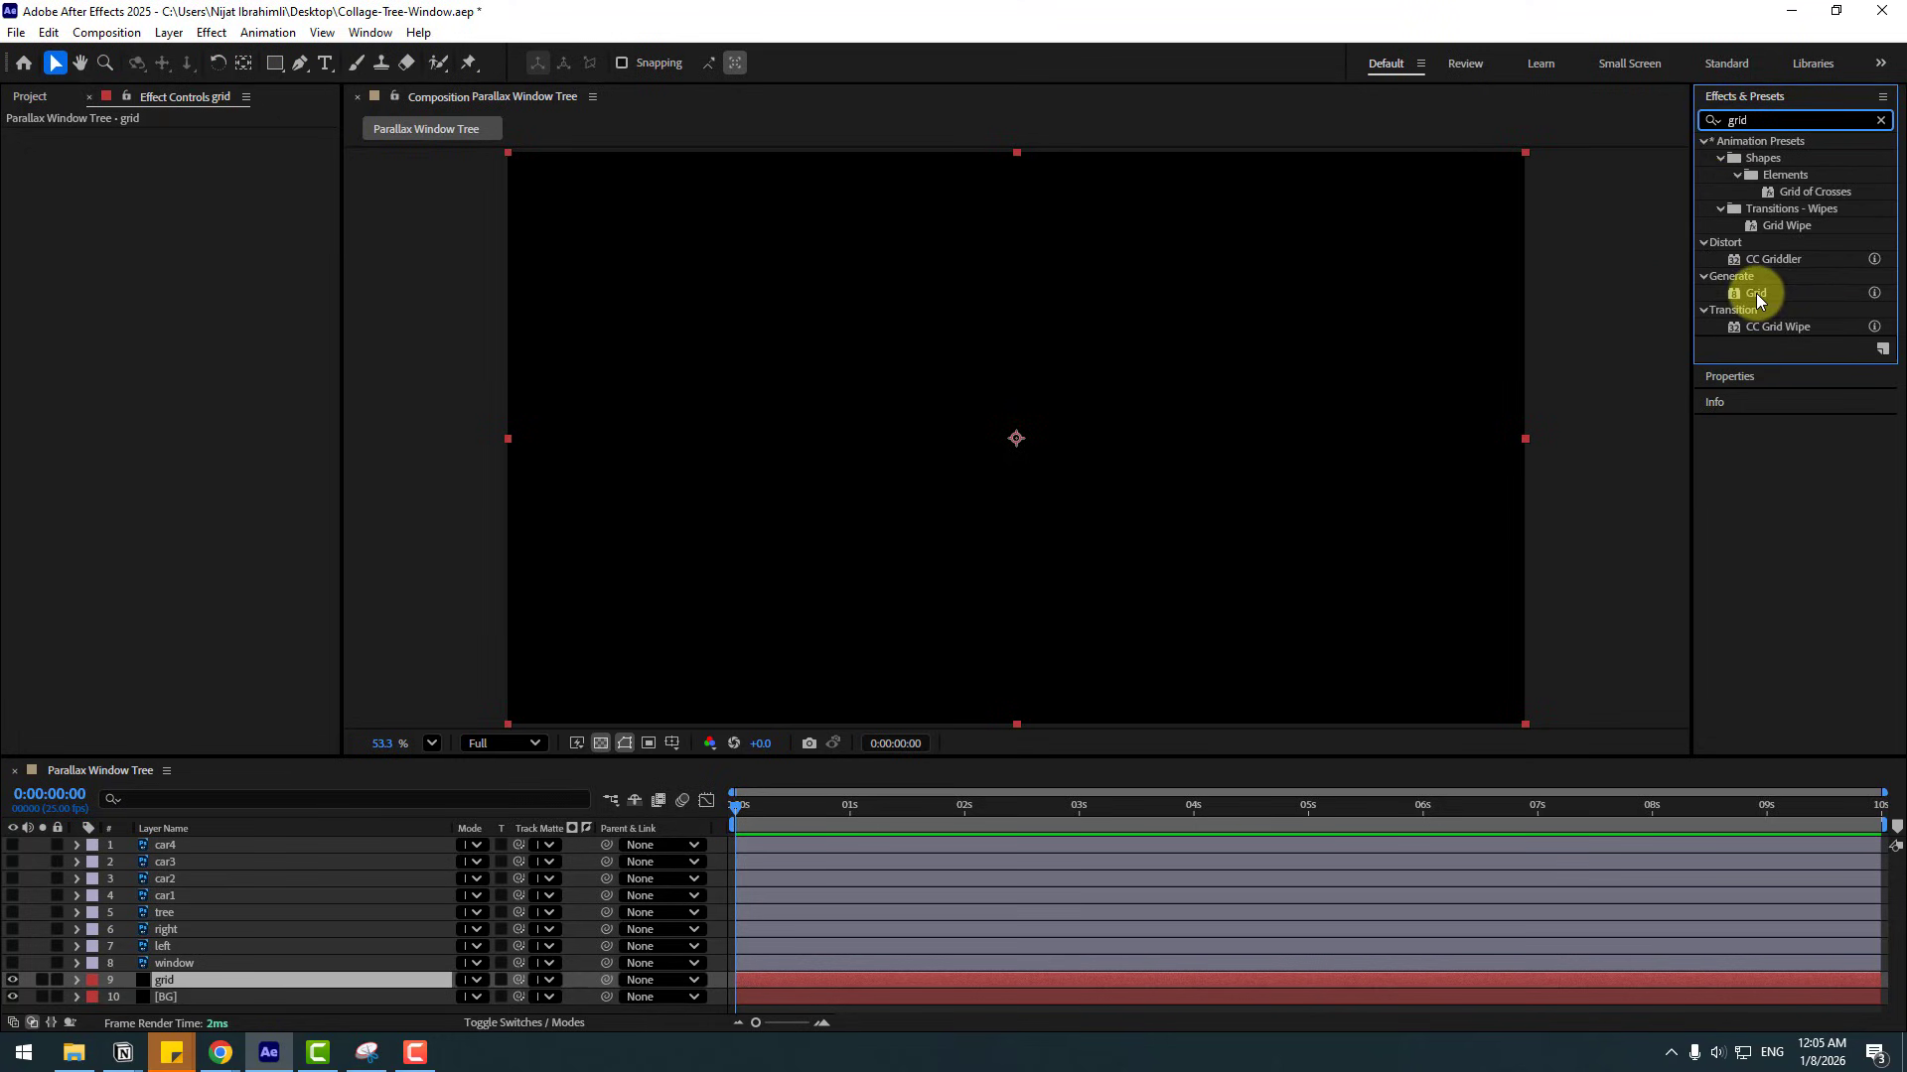
pyautogui.moveTo(1756, 294); pyautogui.dragTo(182, 981)
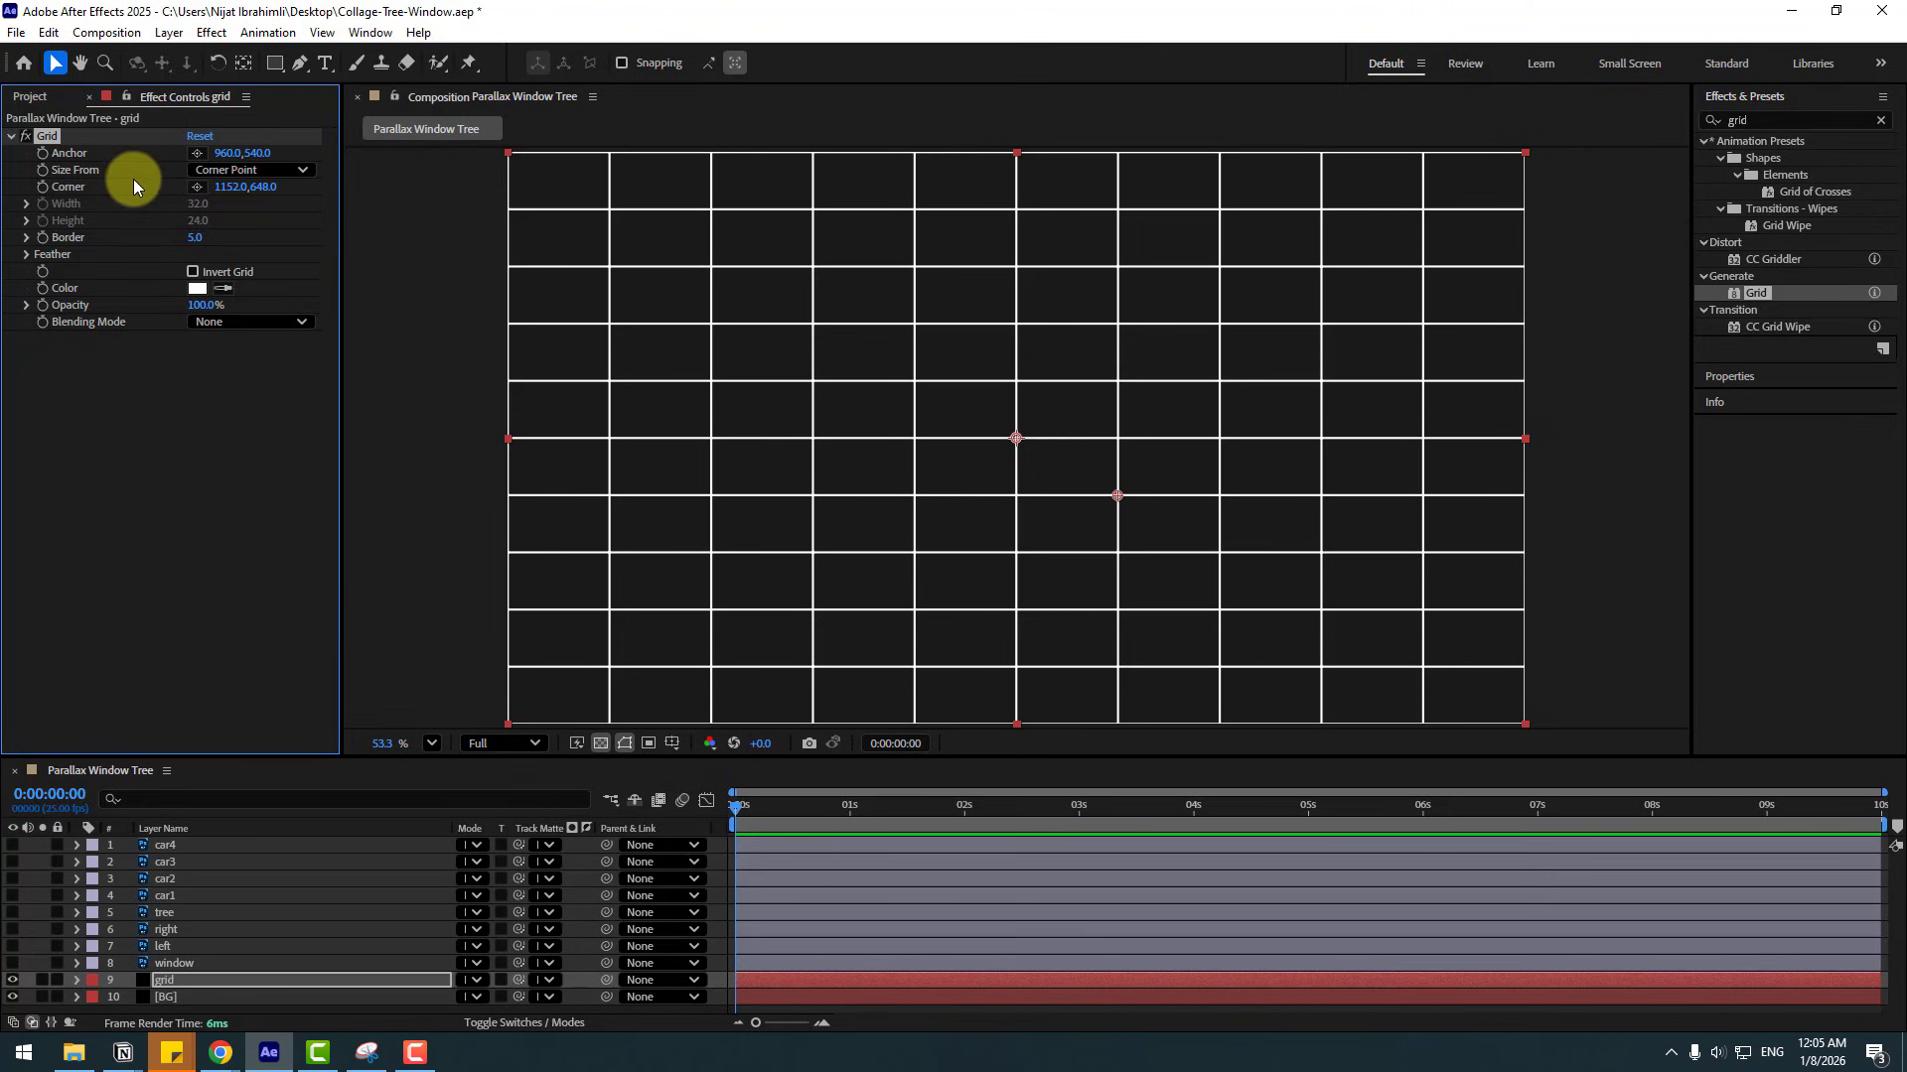
# - Size the Grid effect from the Width Slider at 57.5, with border 3 and opacity 9%
pyautogui.click(225, 170)
pyautogui.click(229, 214)
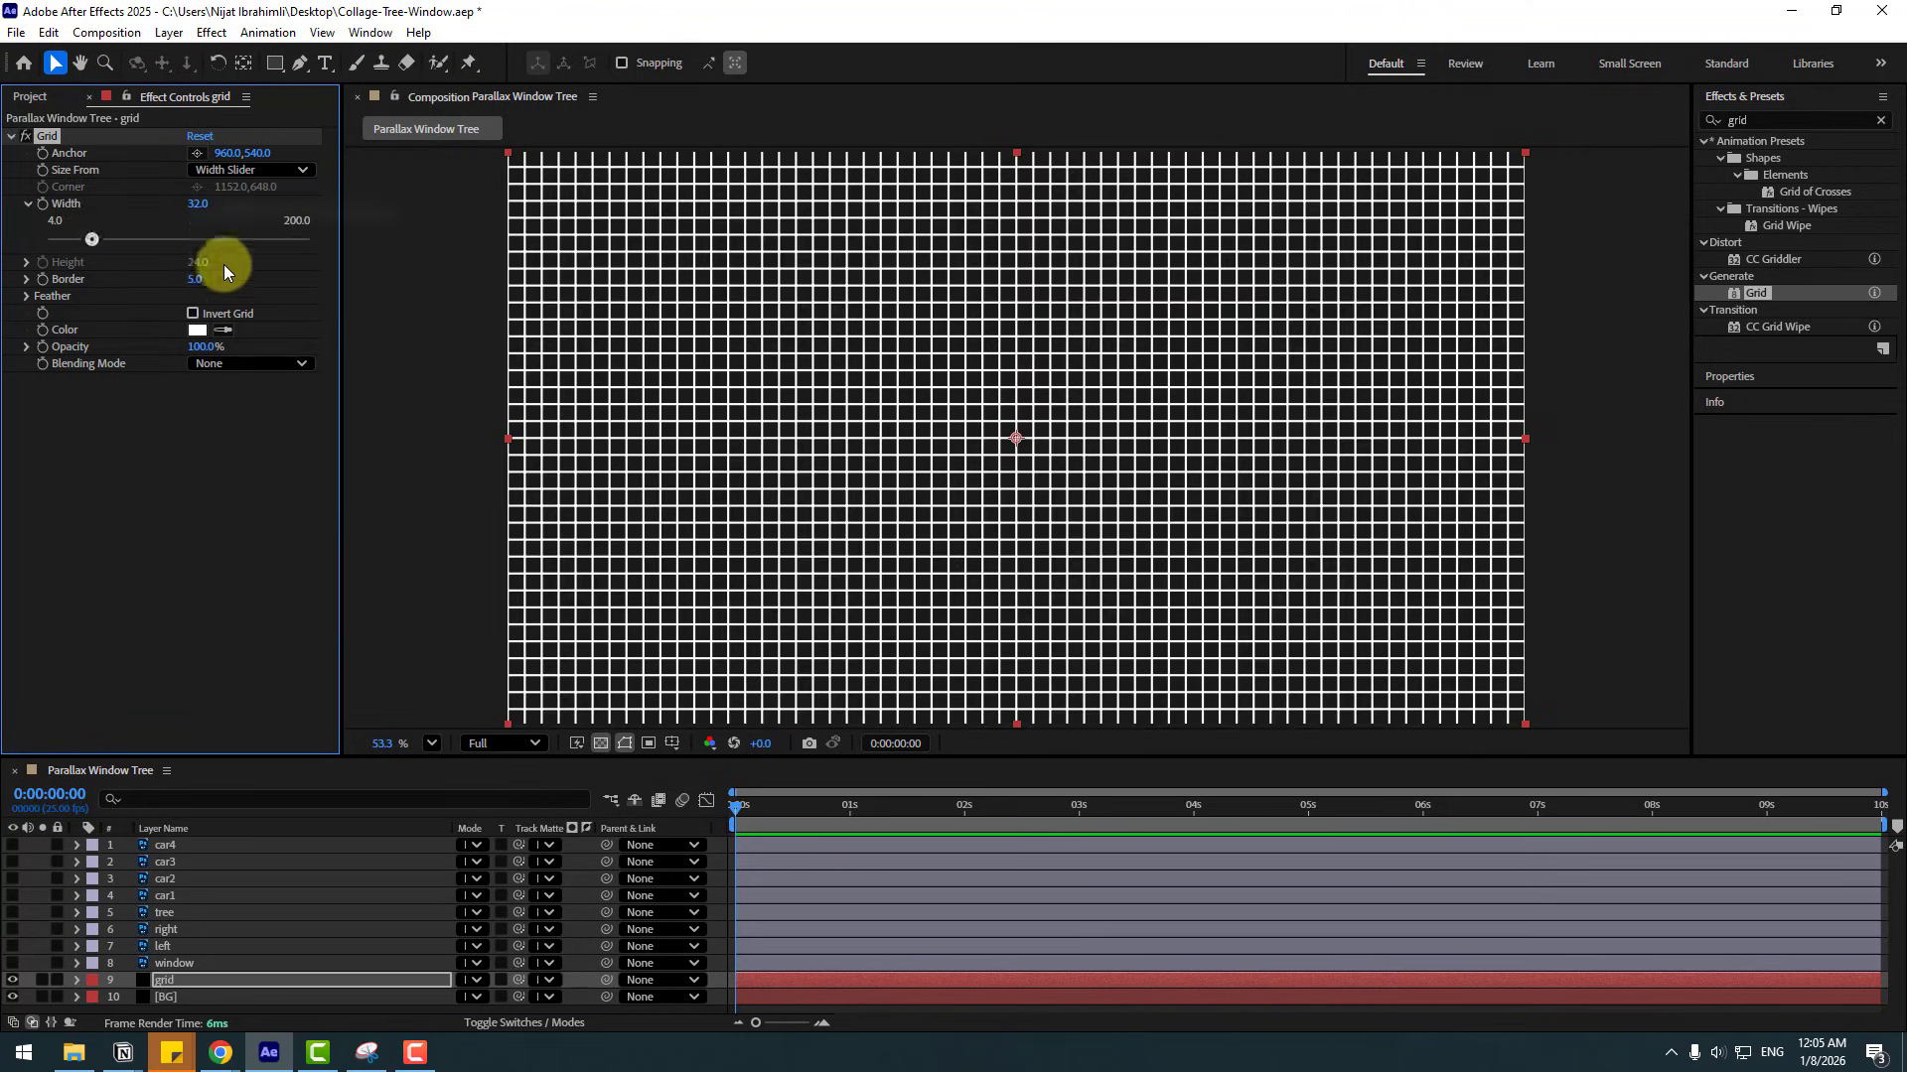
pyautogui.moveTo(93, 240); pyautogui.dragTo(125, 241)
pyautogui.click(195, 280)
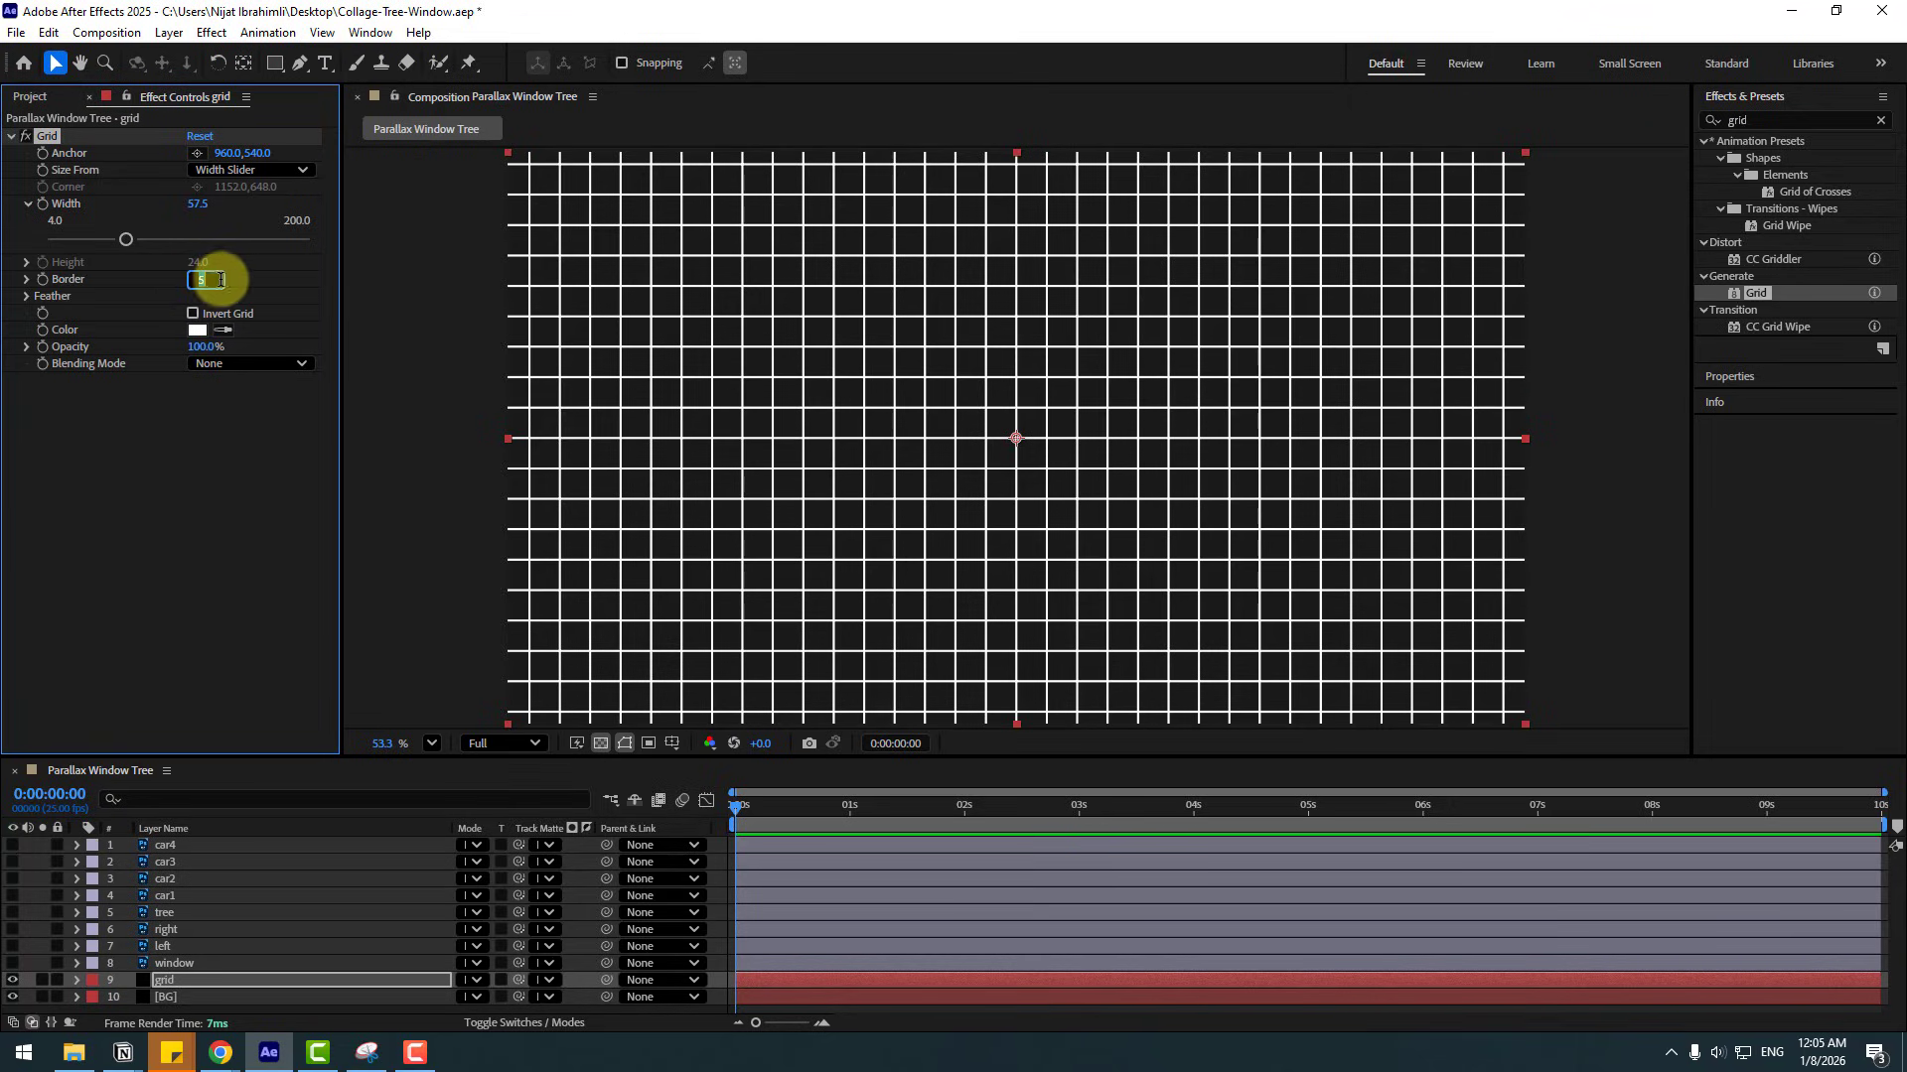
pyautogui.click(205, 336)
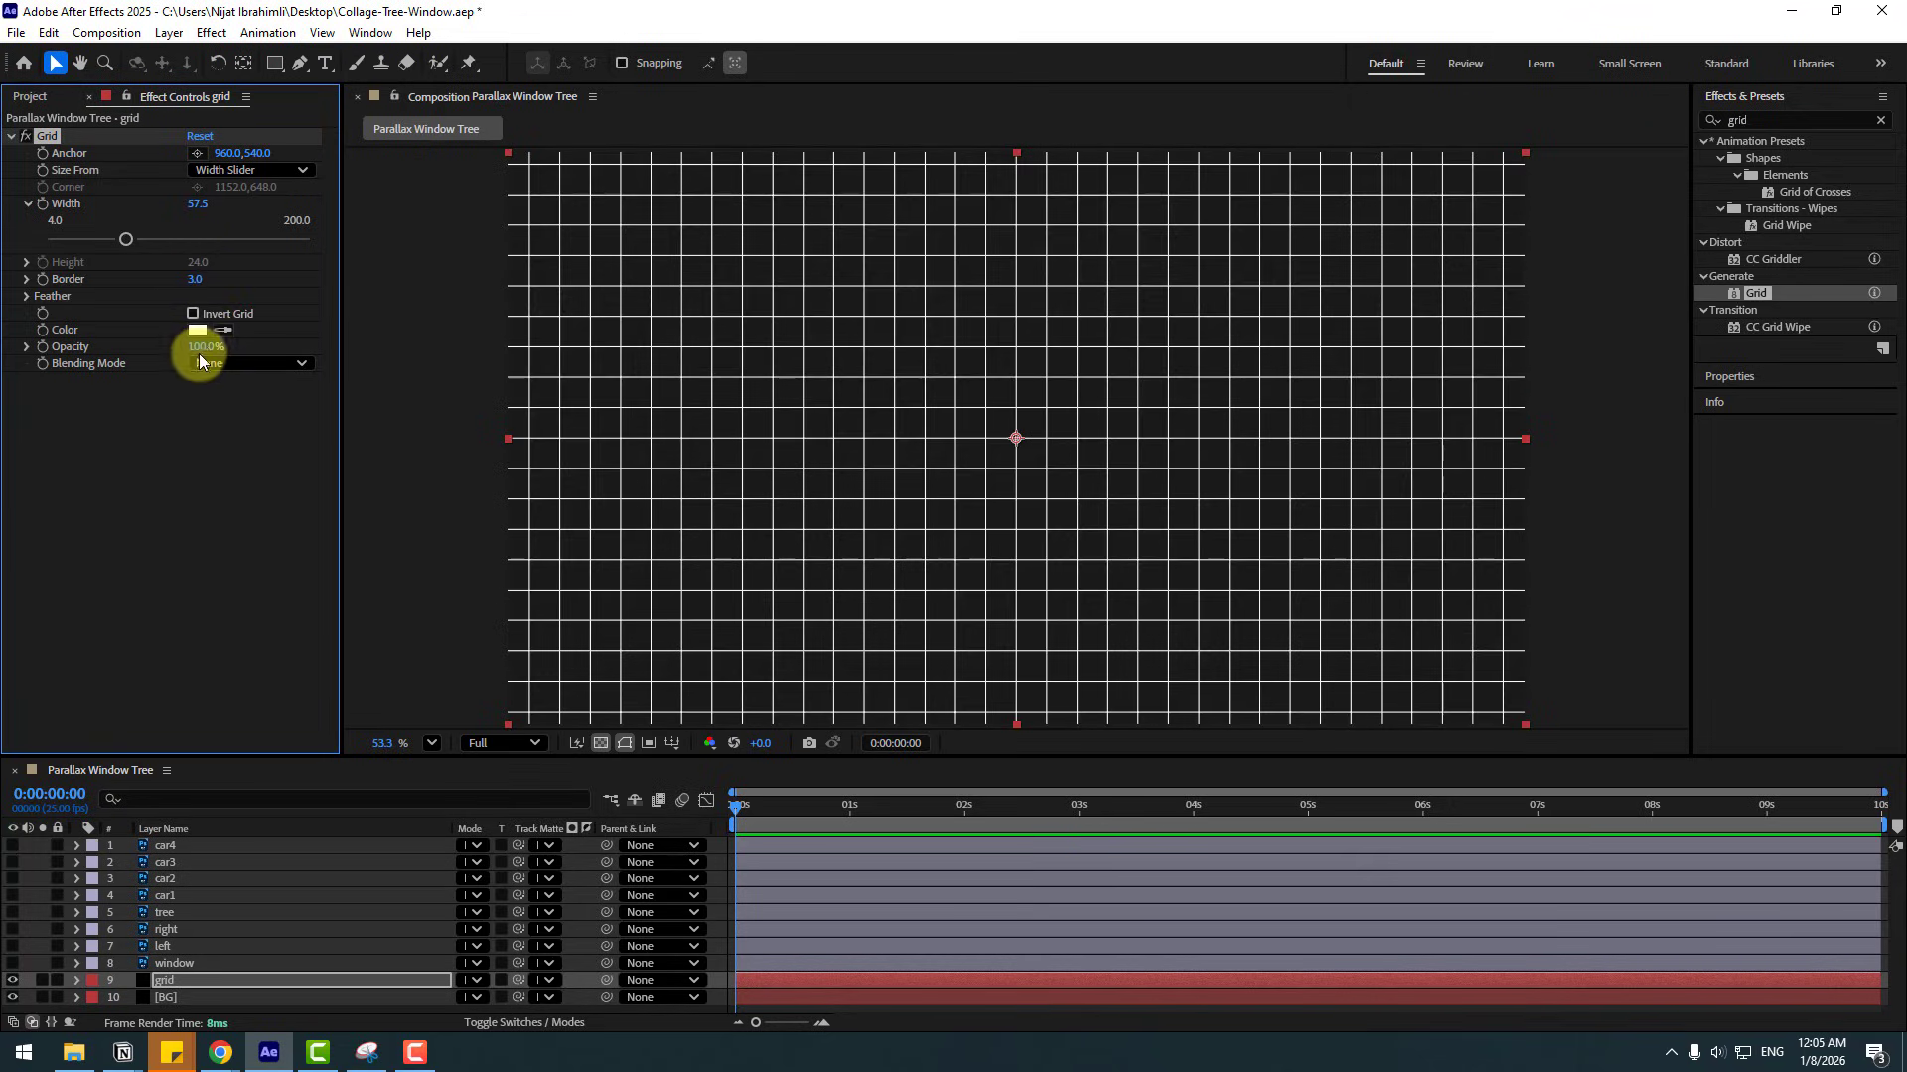
pyautogui.moveTo(187, 349); pyautogui.dragTo(106, 350)
# - Lock the grid and BG layers
pyautogui.click(63, 986)
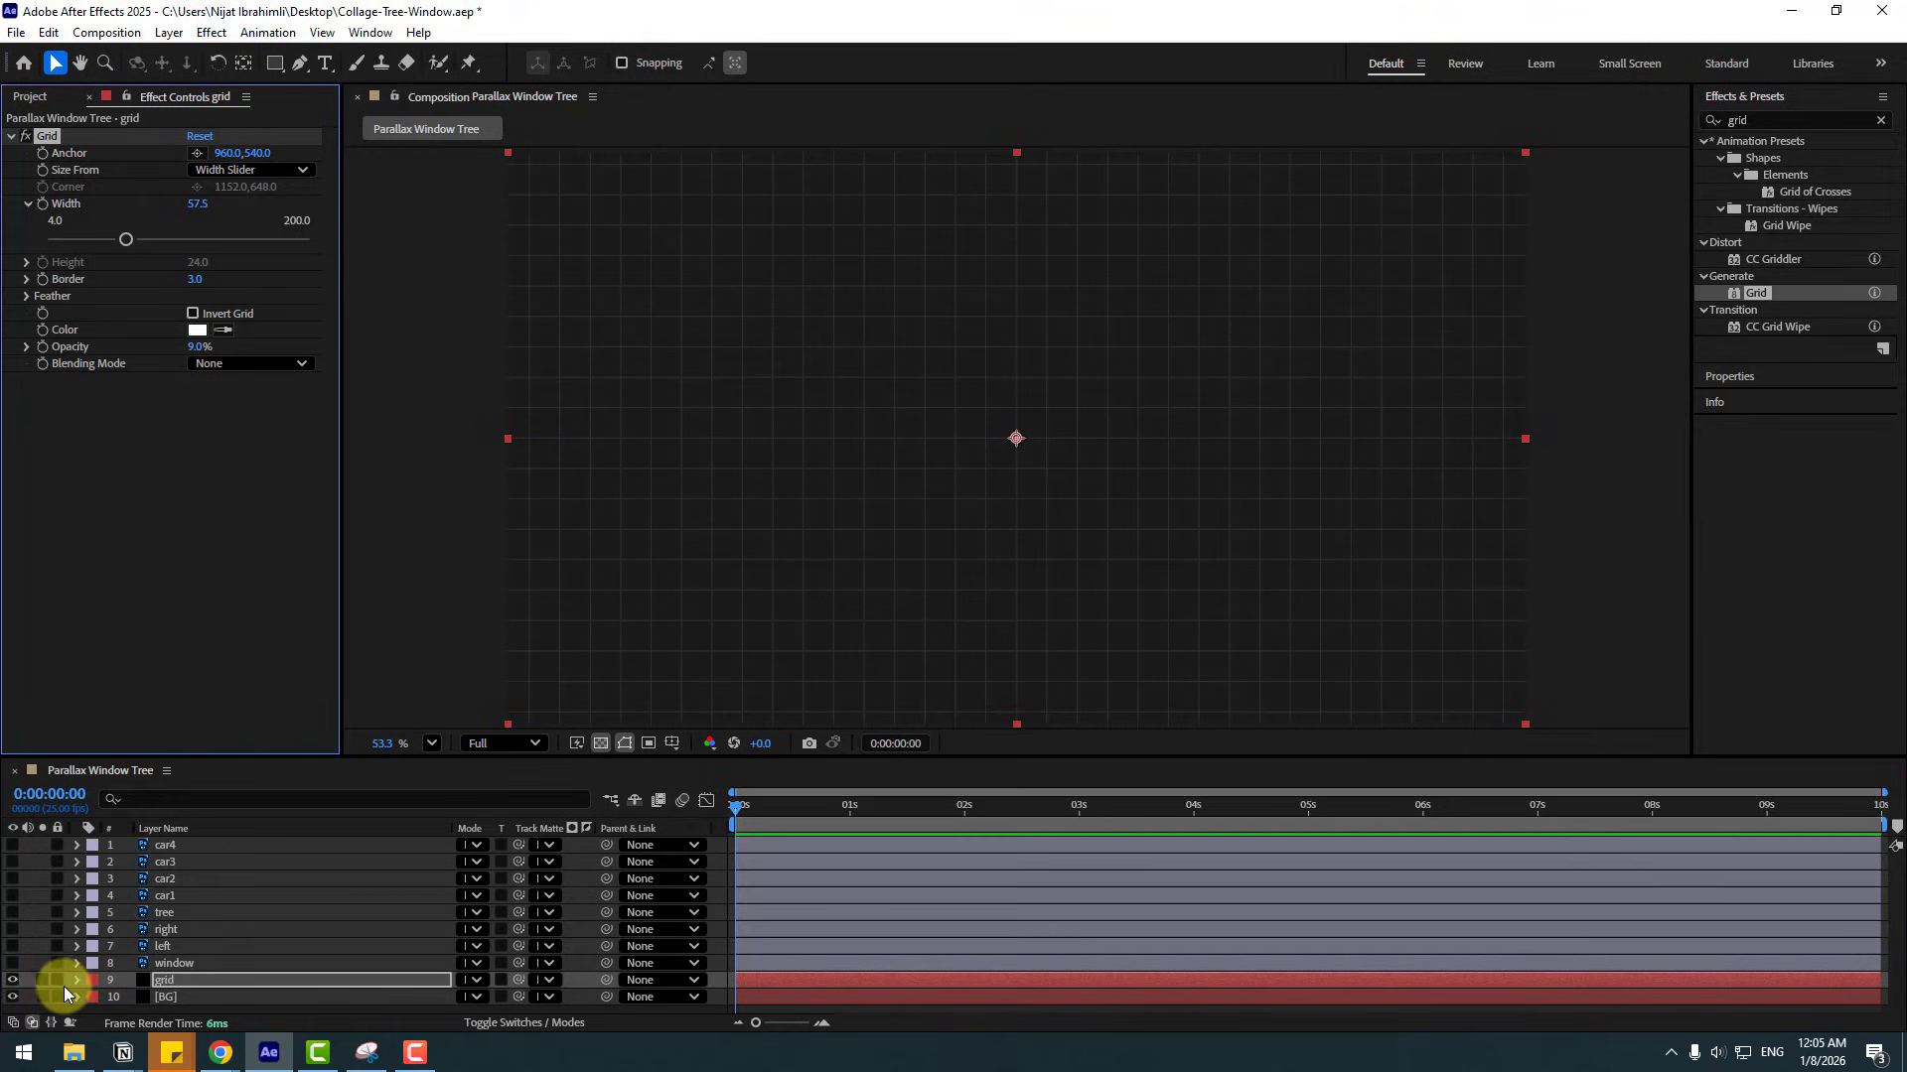
pyautogui.click(57, 997)
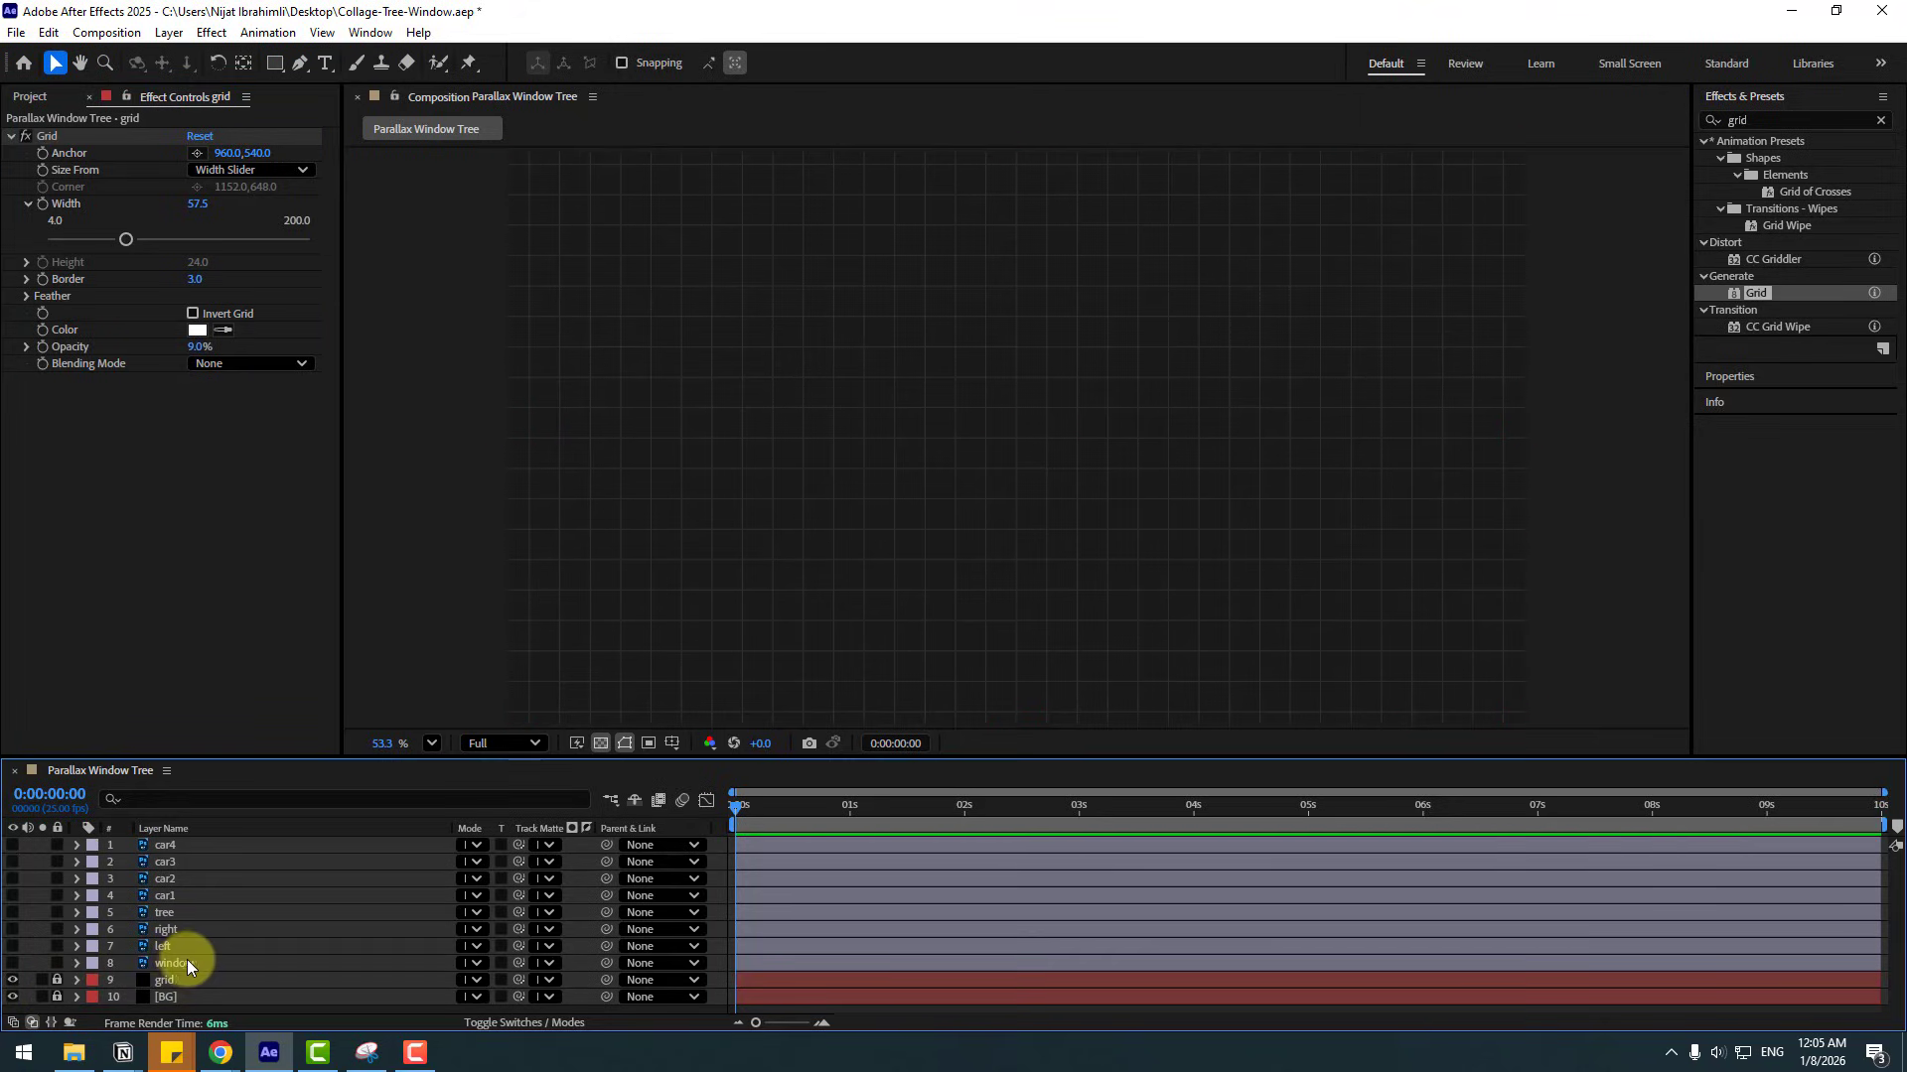
# - Move the tree layer above all other layers and make it visible
pyautogui.click(165, 913)
pyautogui.moveTo(169, 917); pyautogui.dragTo(196, 843)
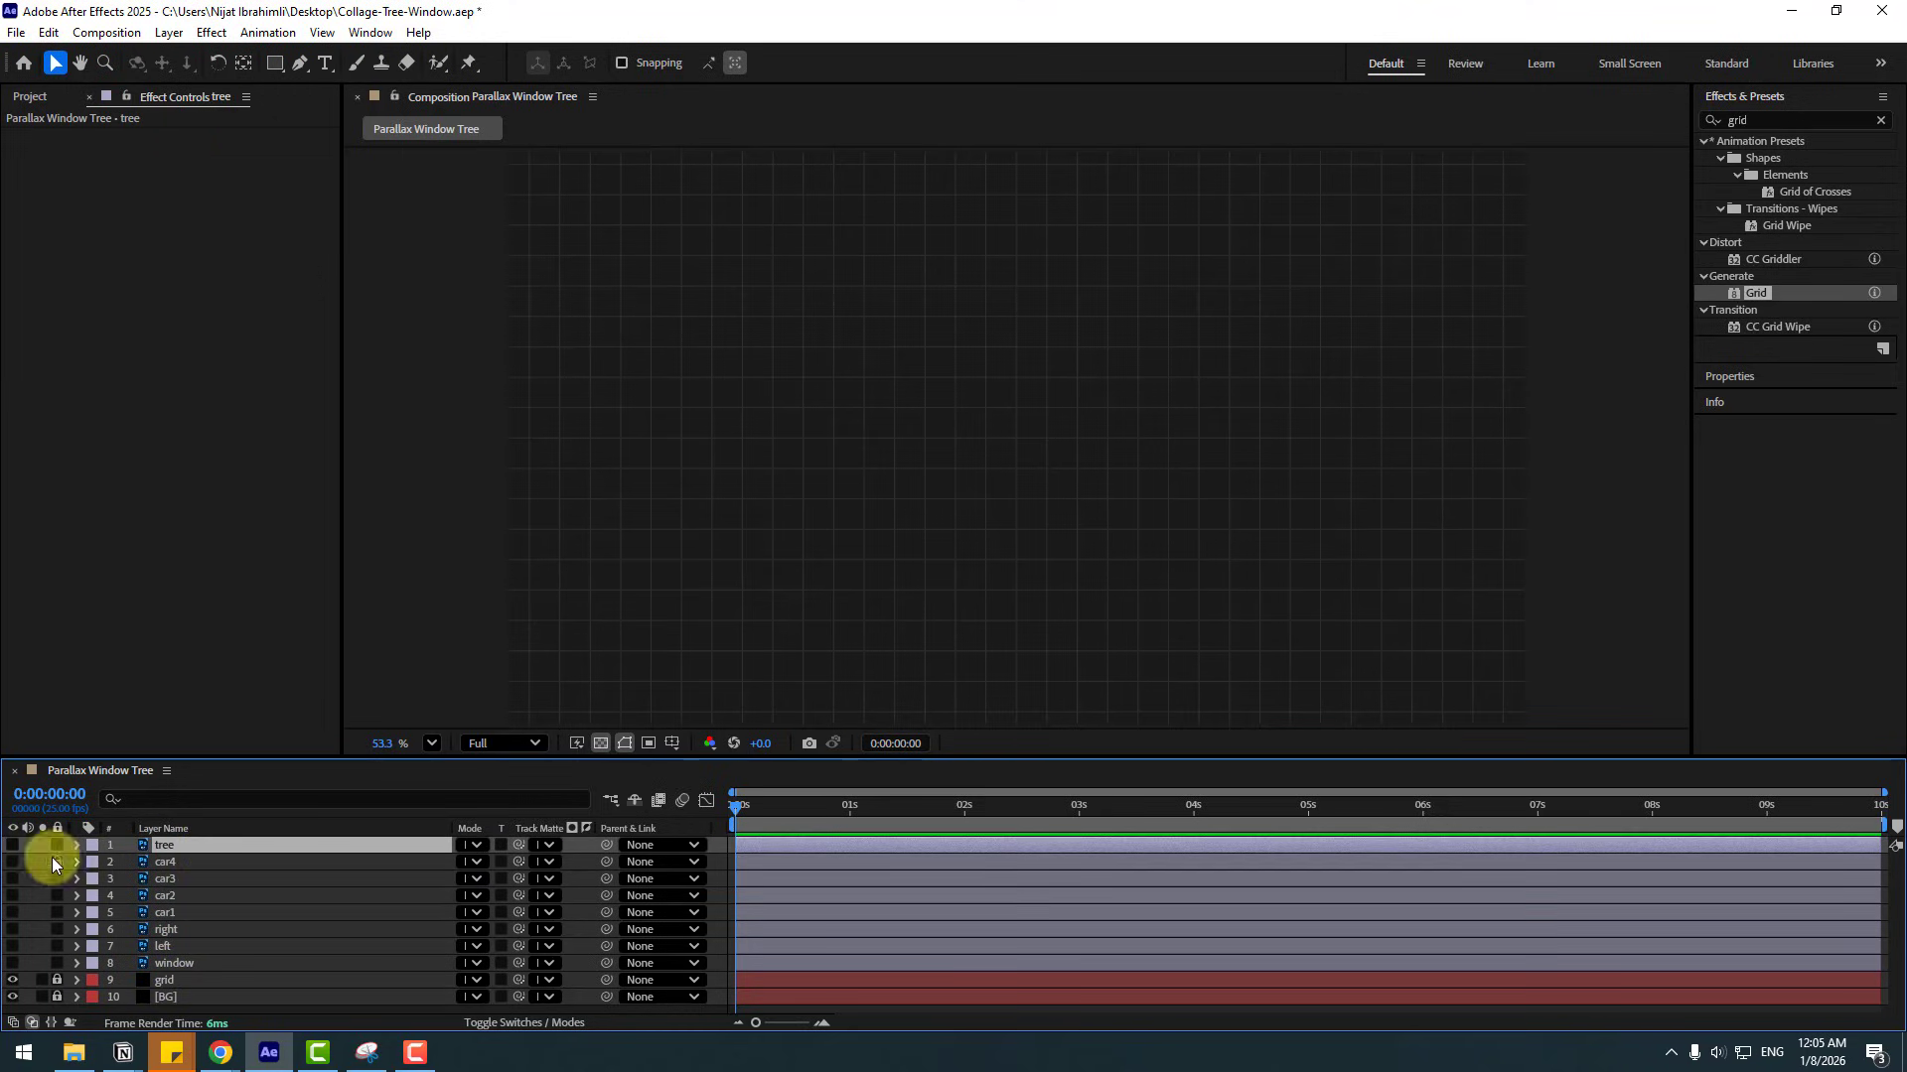
pyautogui.click(15, 844)
# - Pre-compose the tree layer as Tree, moving all attributes into the new composition and opening it
pyautogui.rightClick(177, 844)
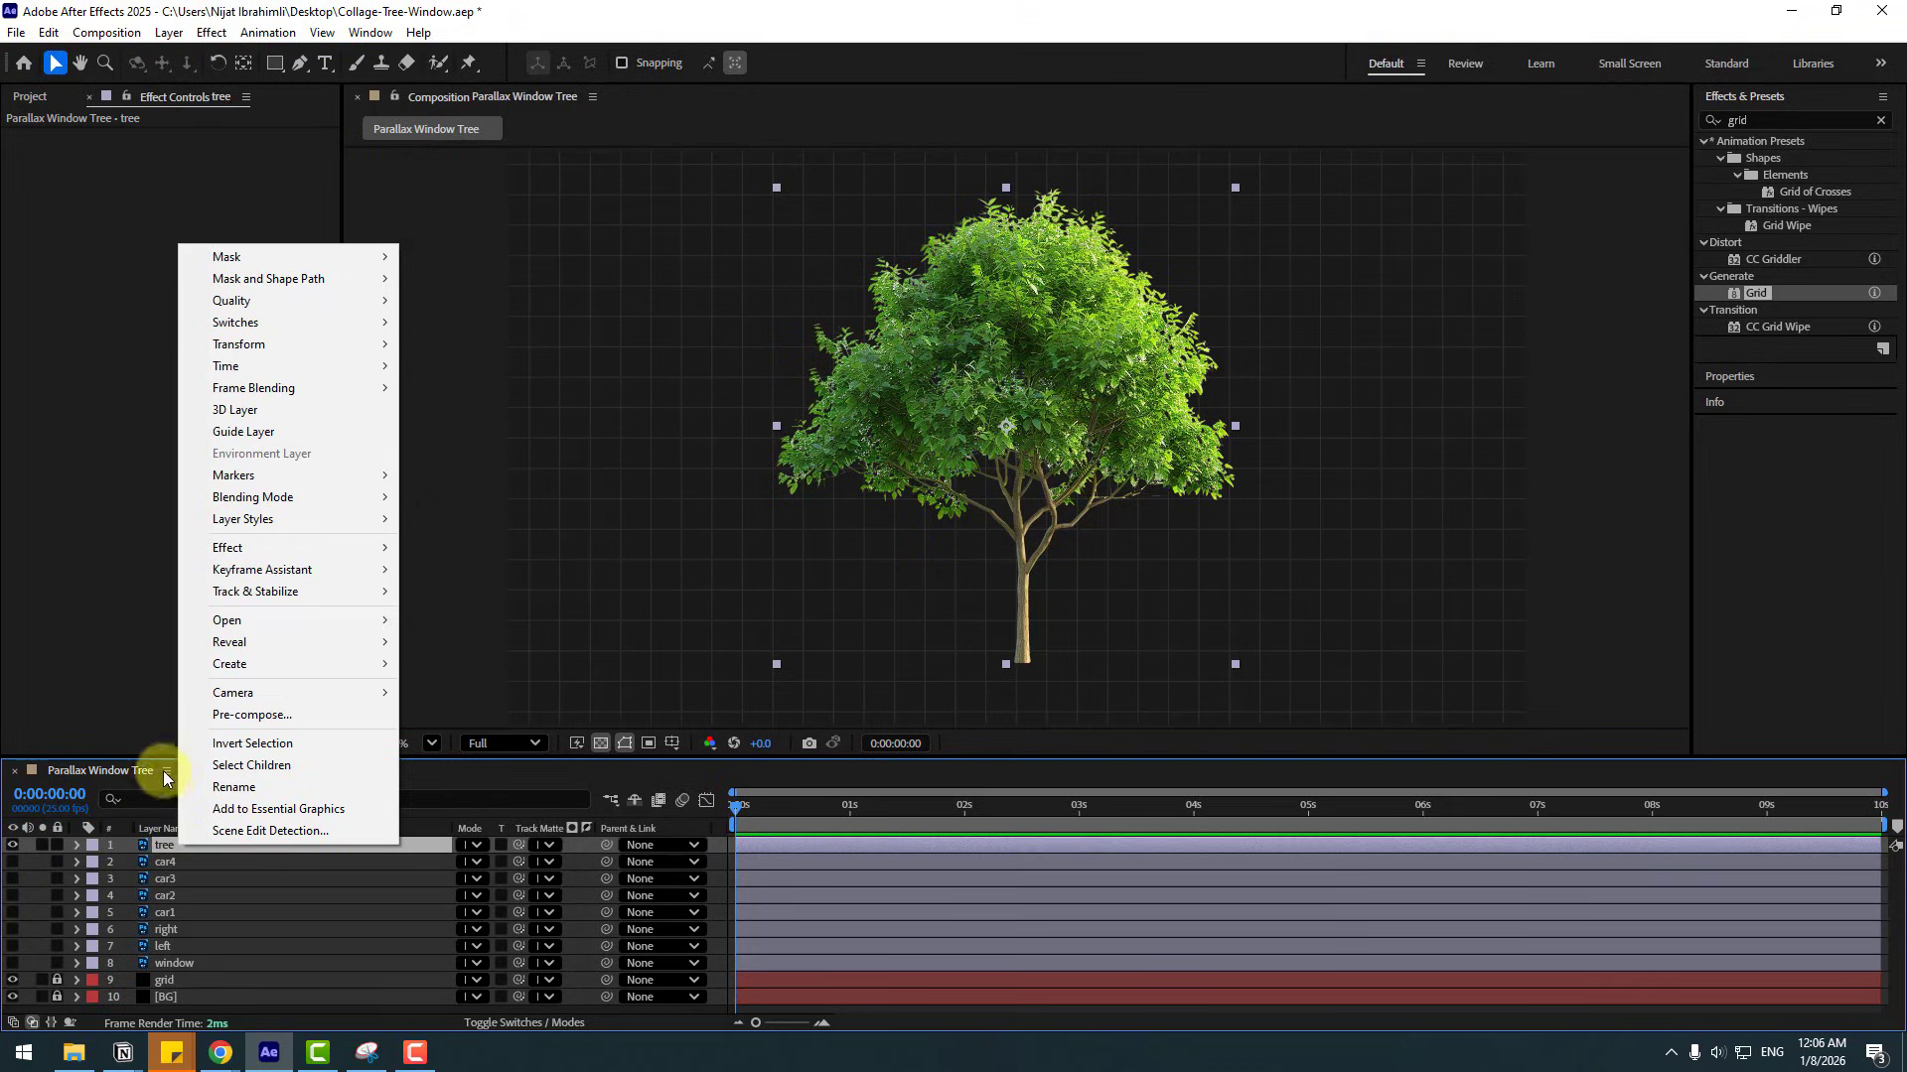
pyautogui.click(222, 715)
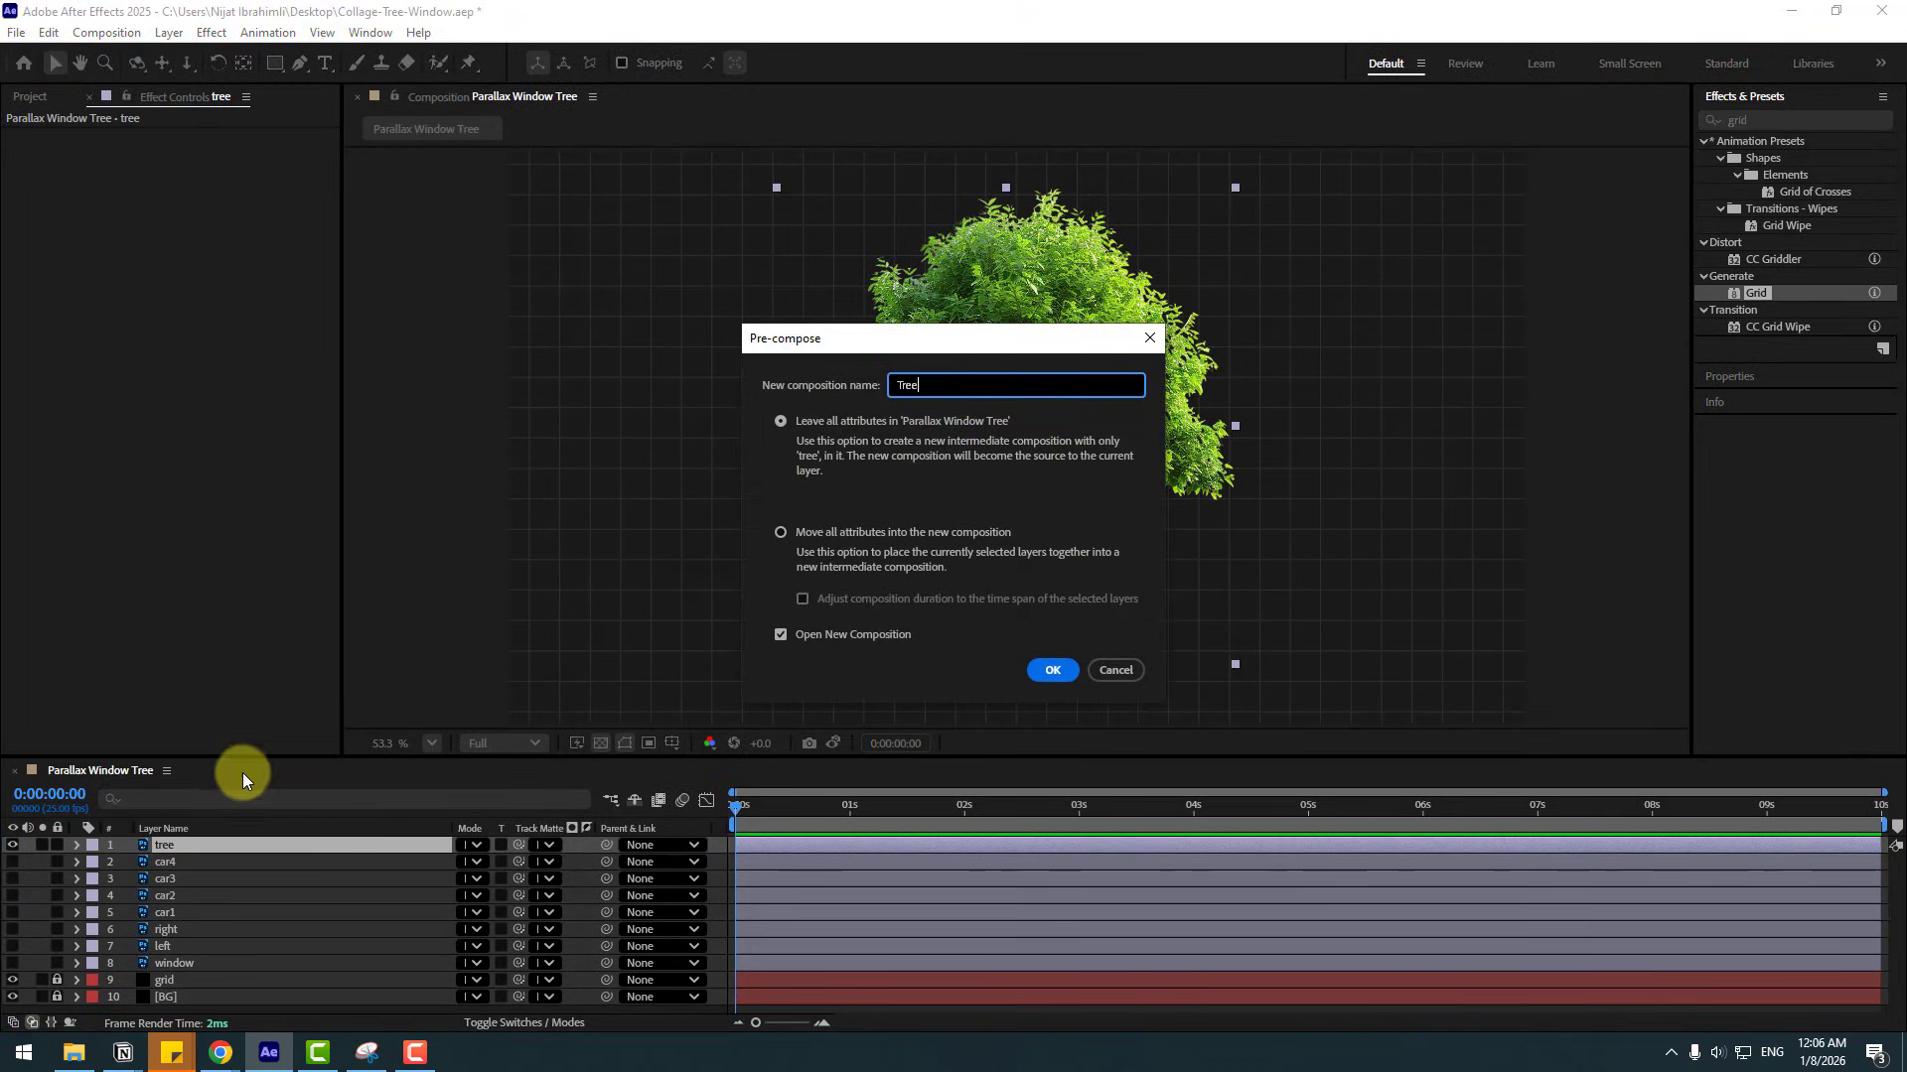
pyautogui.click(778, 532)
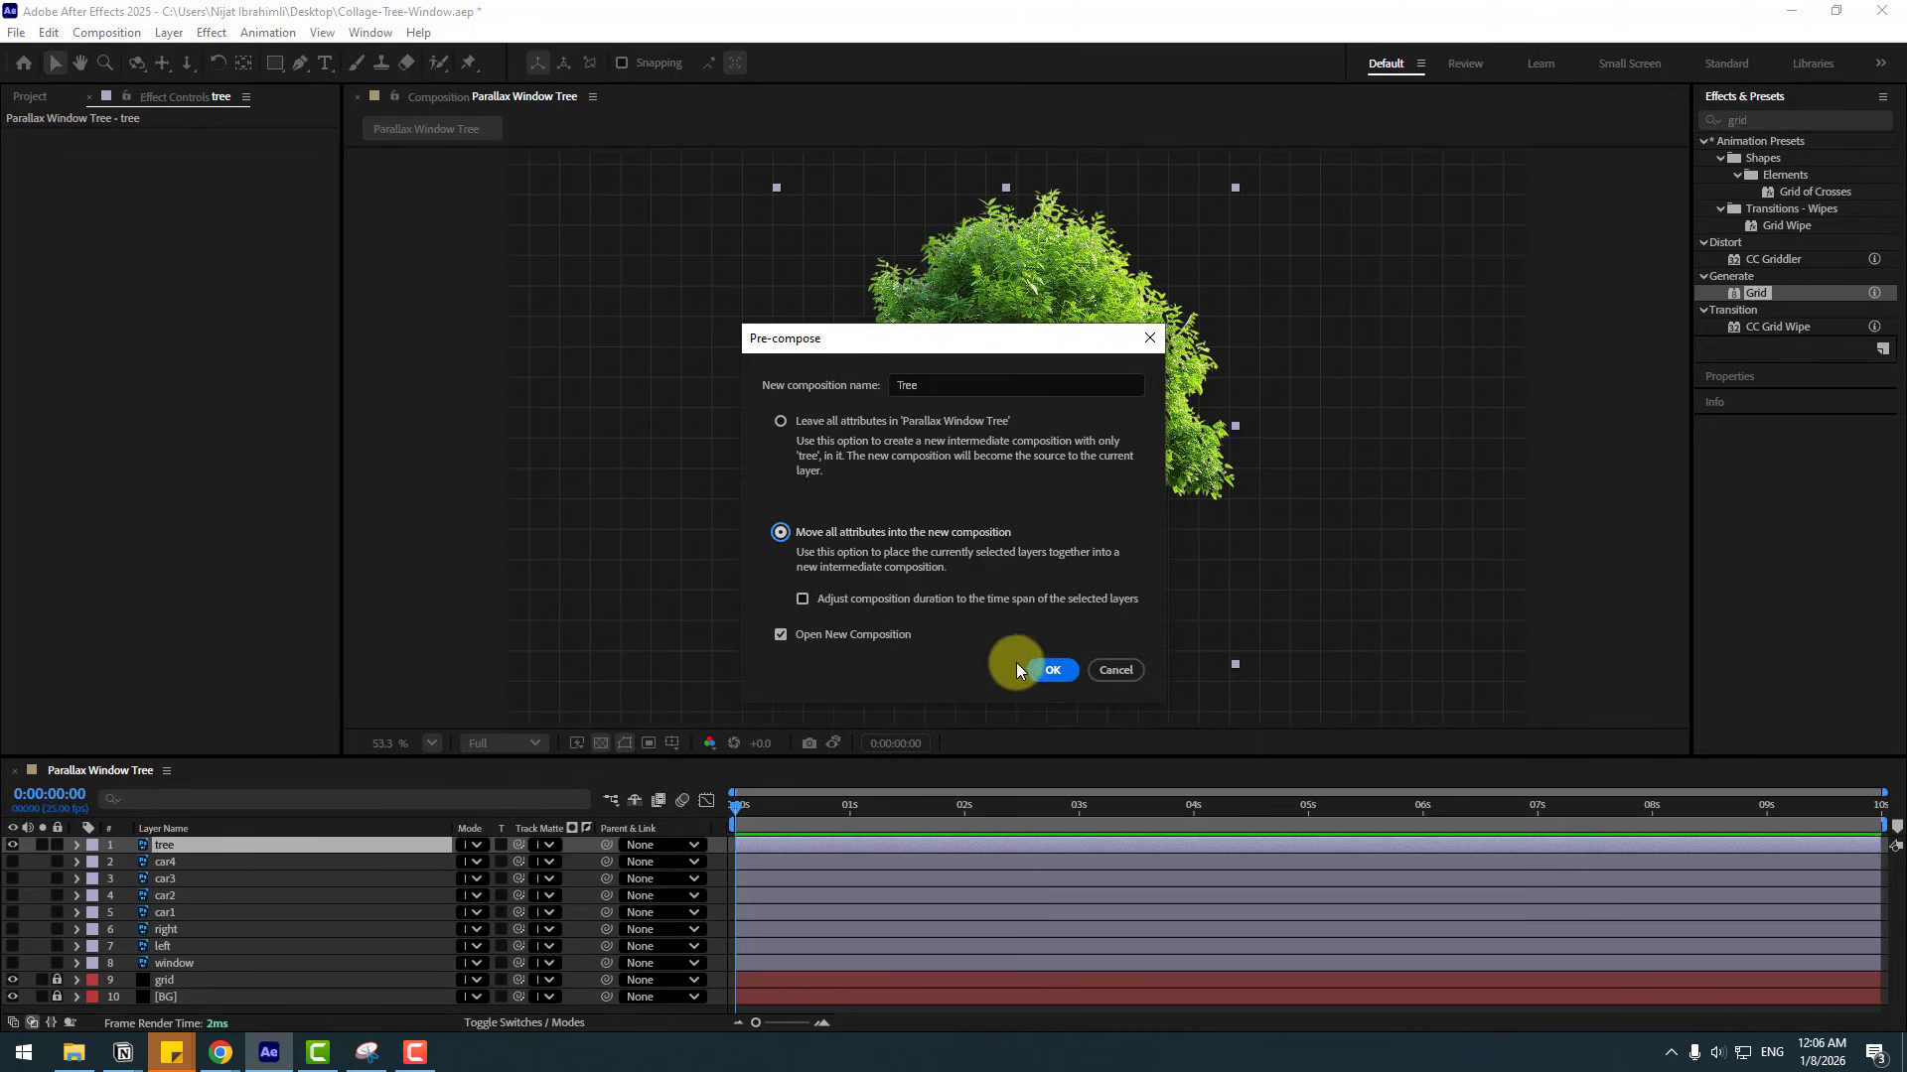
pyautogui.click(1039, 673)
# - Turn off the transparency grid and place puppet position pins on the tree at the trunk base and across the canopy
pyautogui.click(207, 844)
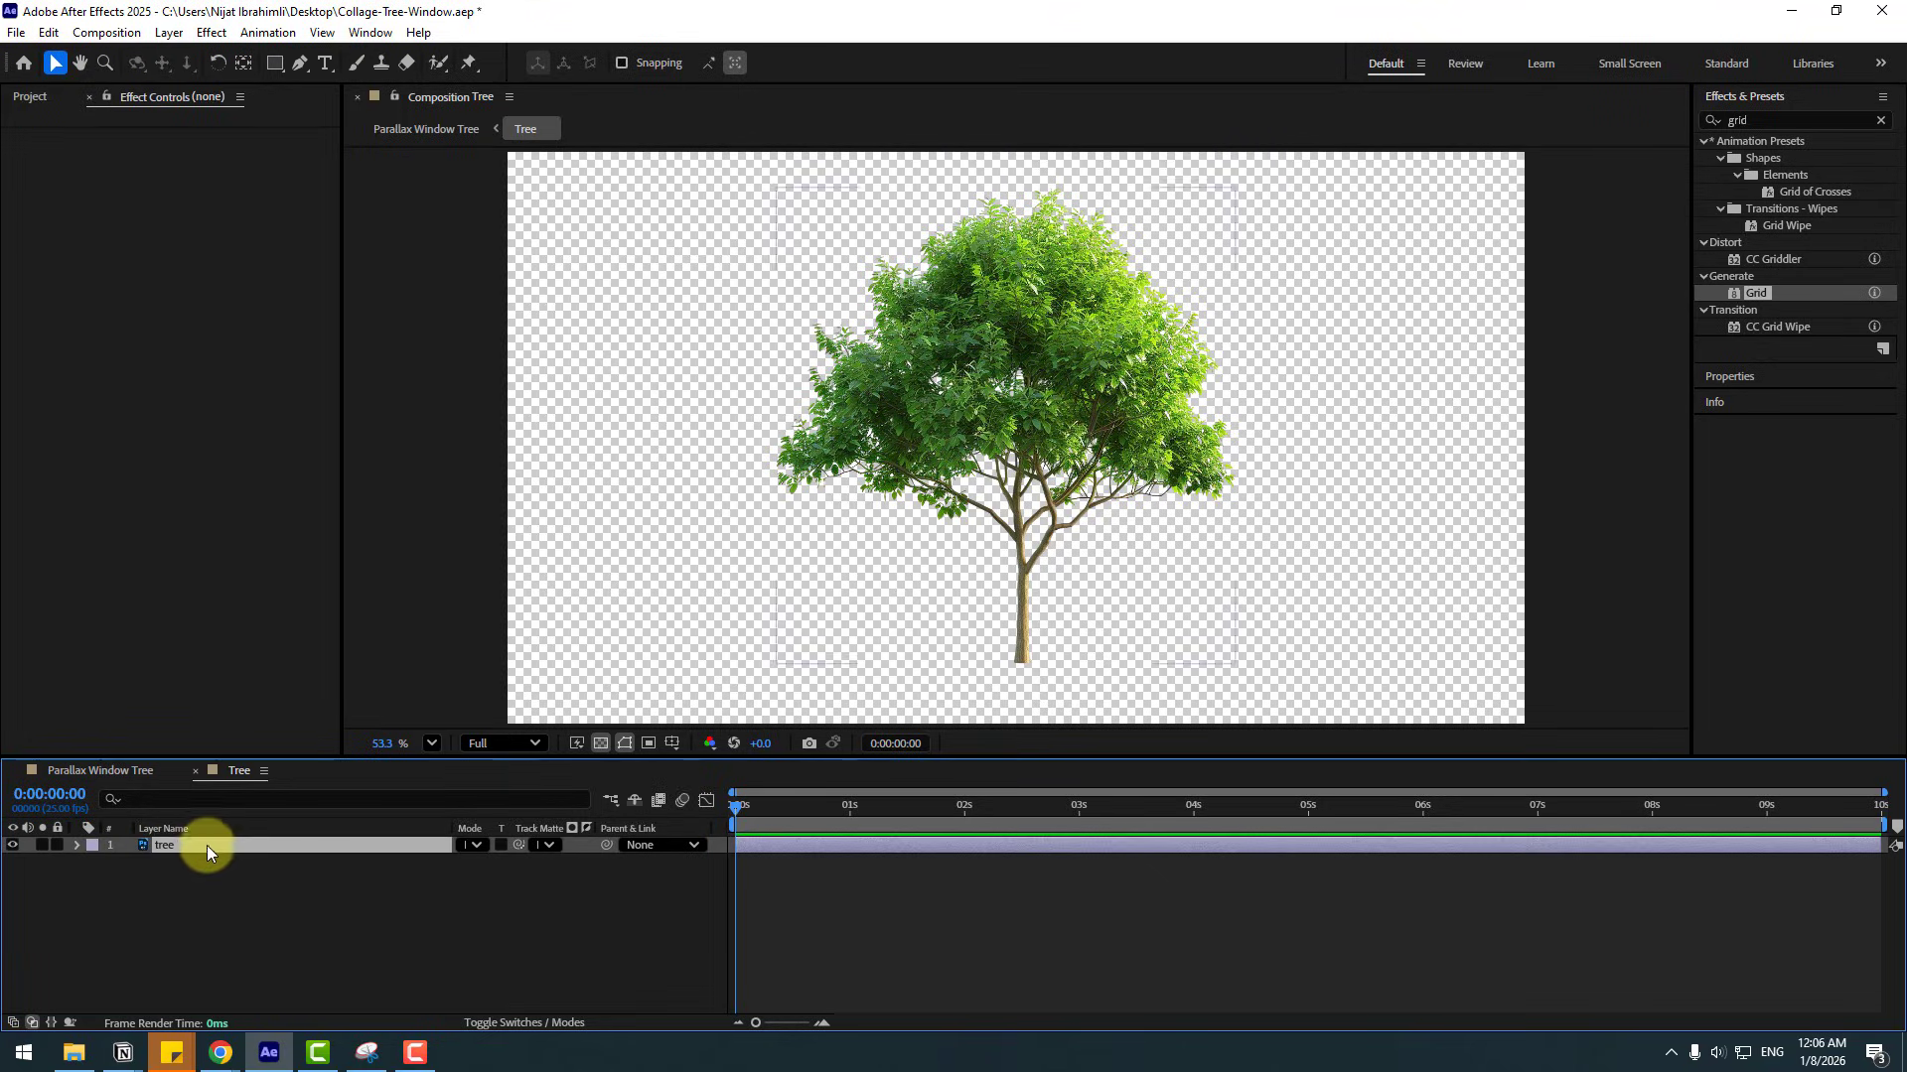
pyautogui.click(470, 63)
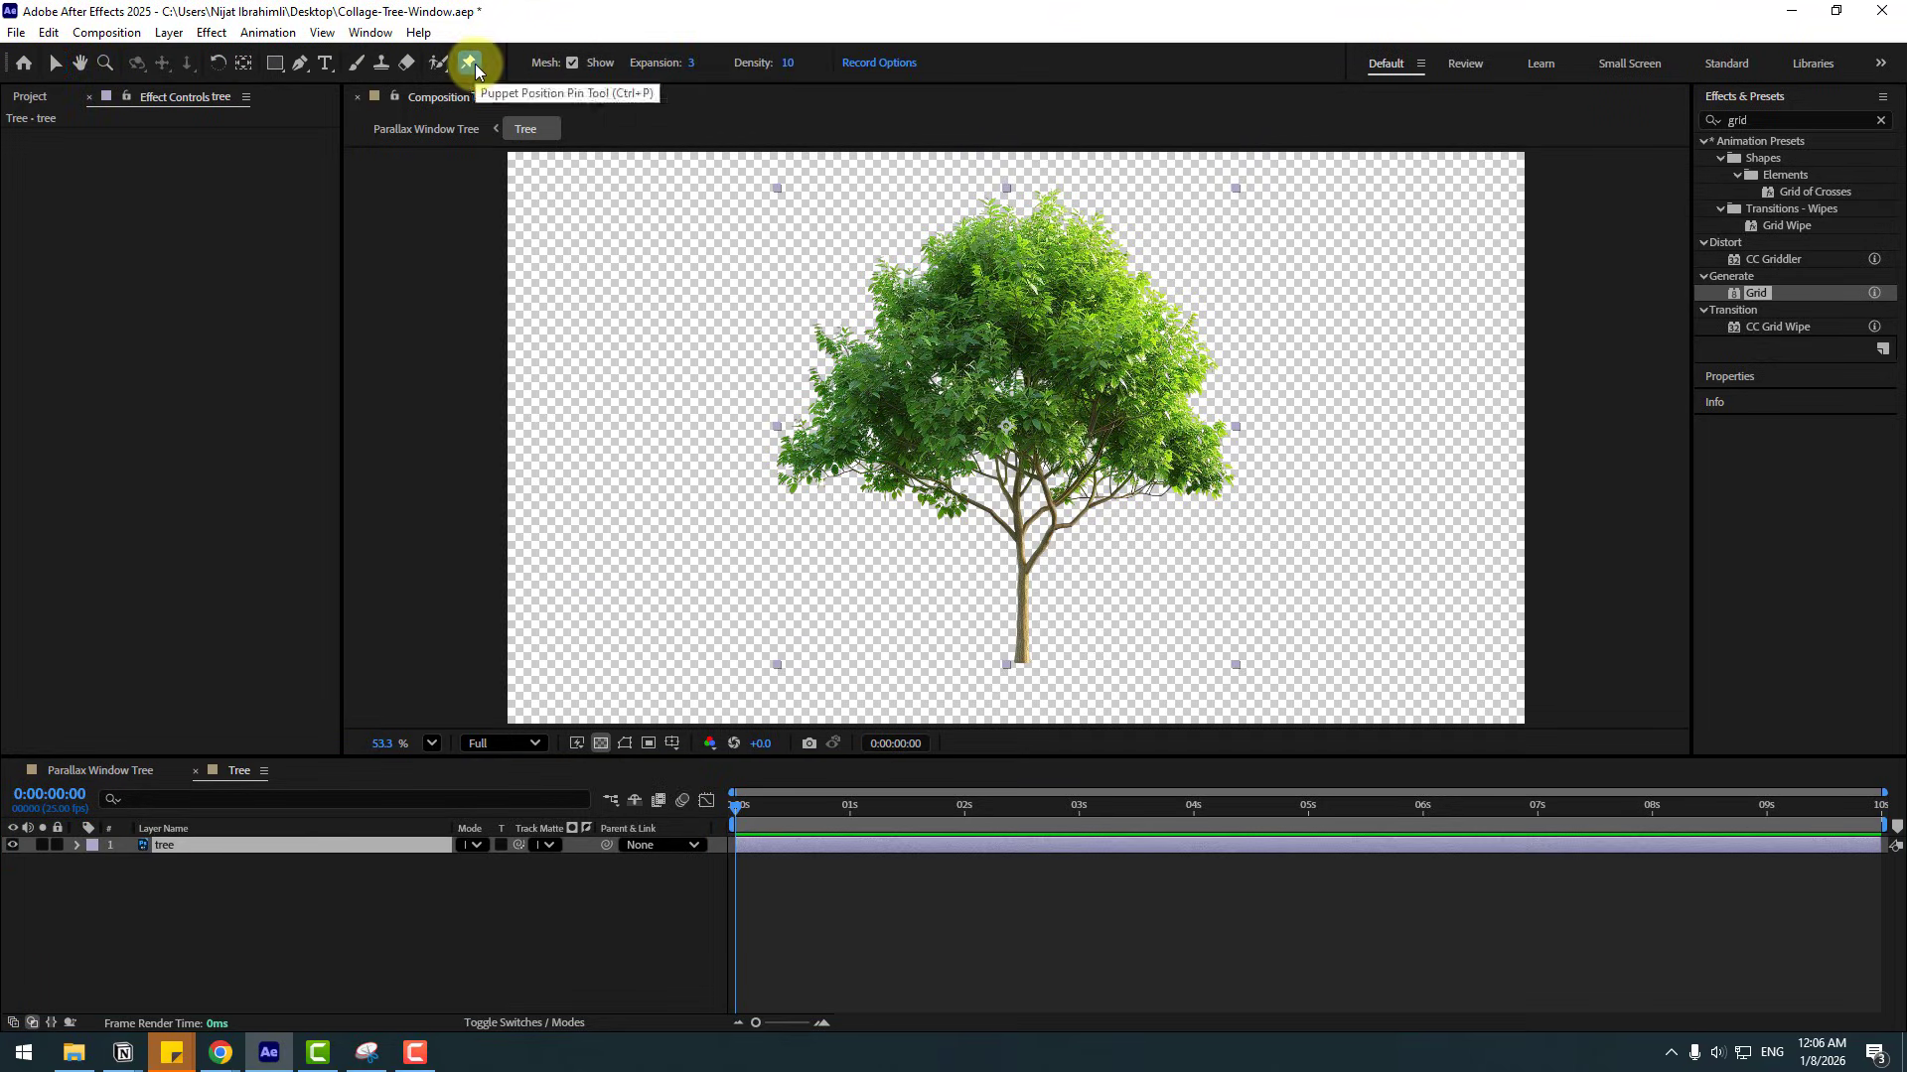
pyautogui.click(597, 744)
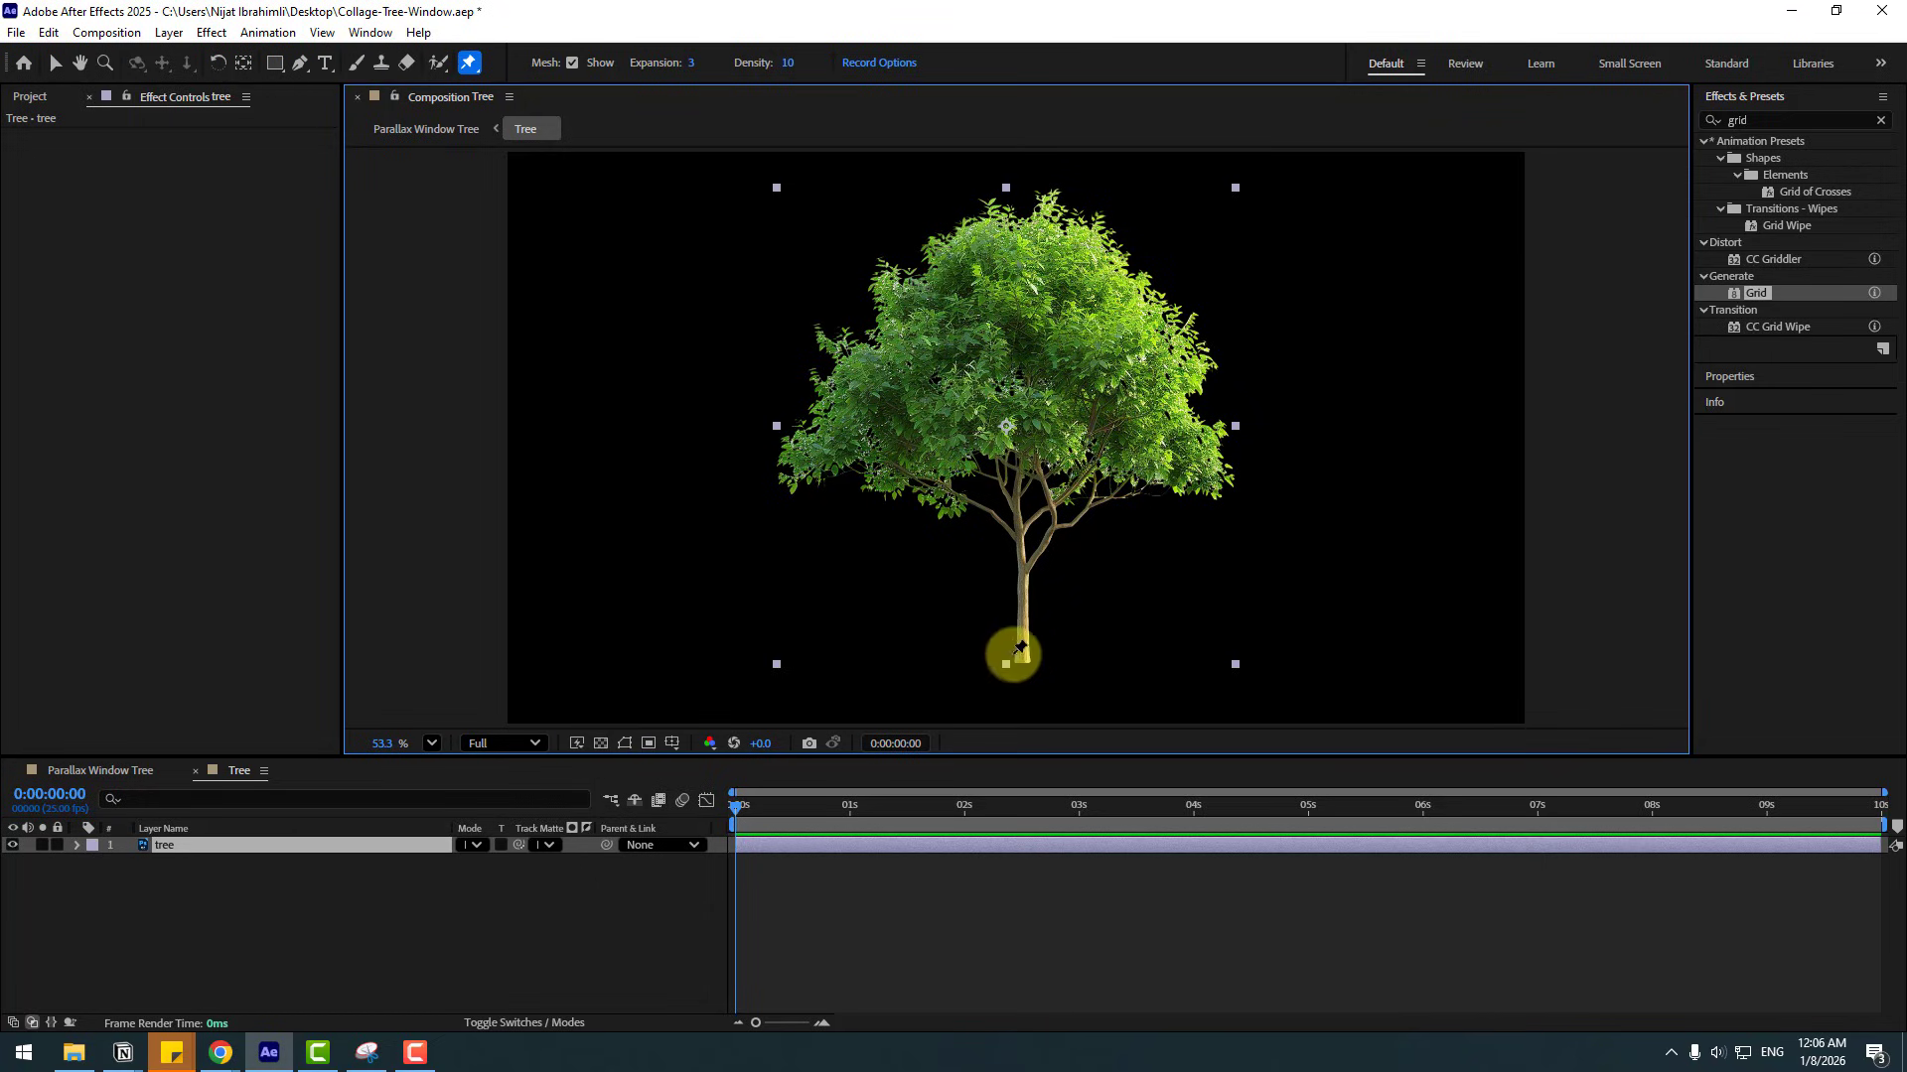
pyautogui.click(1024, 658)
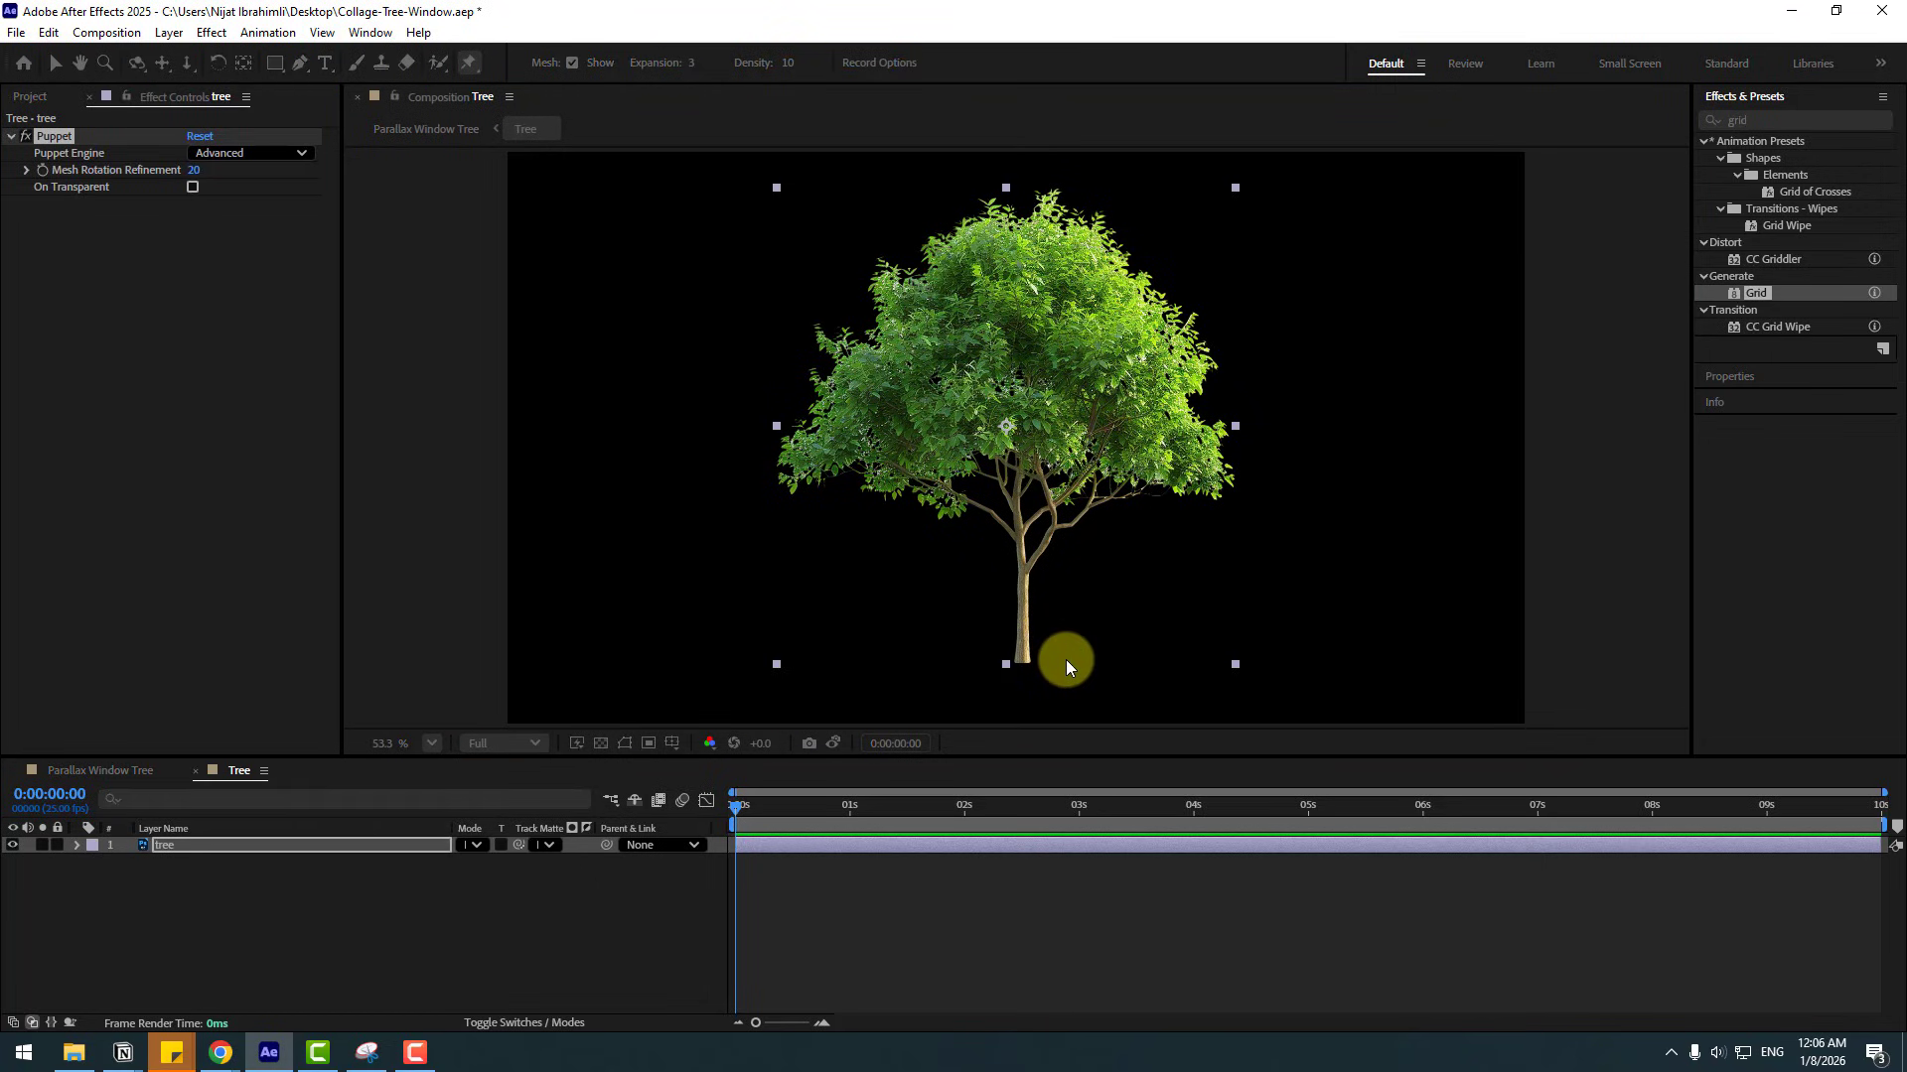
pyautogui.click(1023, 249)
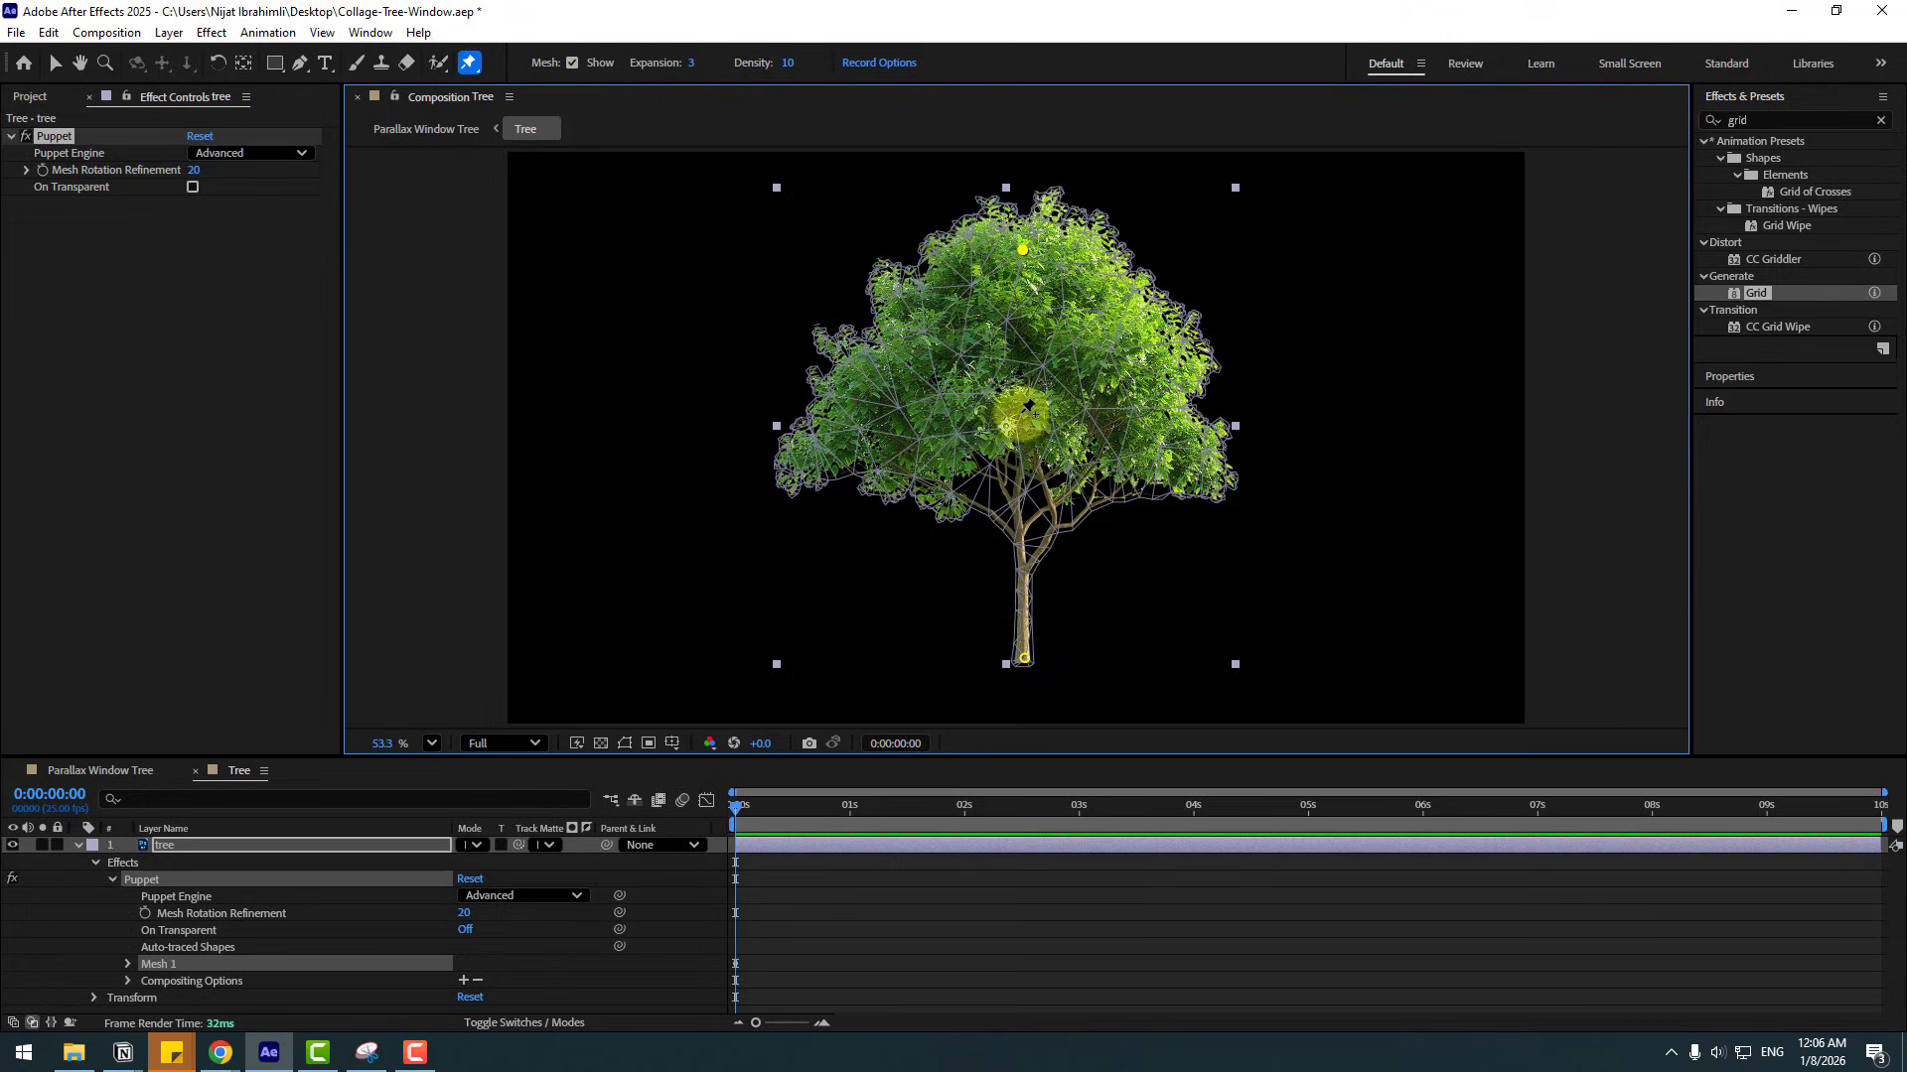
pyautogui.click(827, 440)
pyautogui.click(1033, 418)
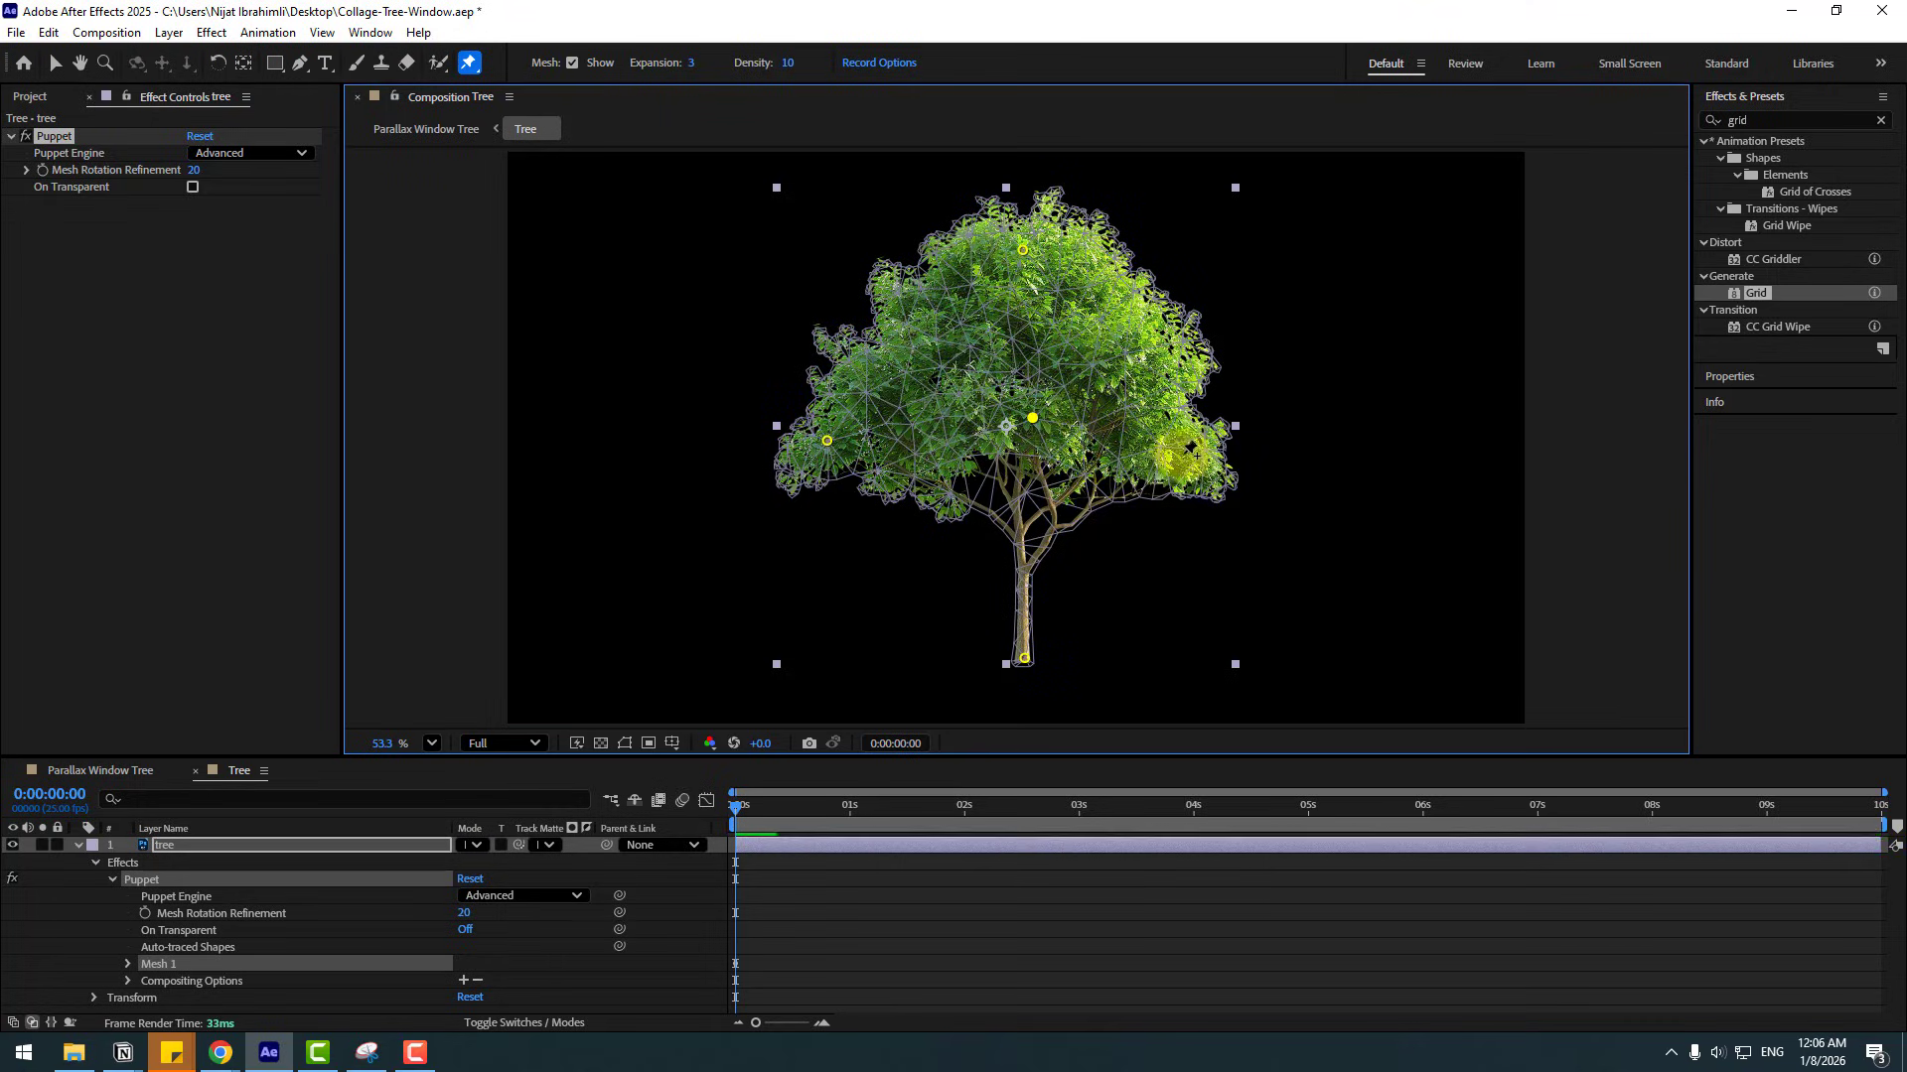
pyautogui.click(1206, 473)
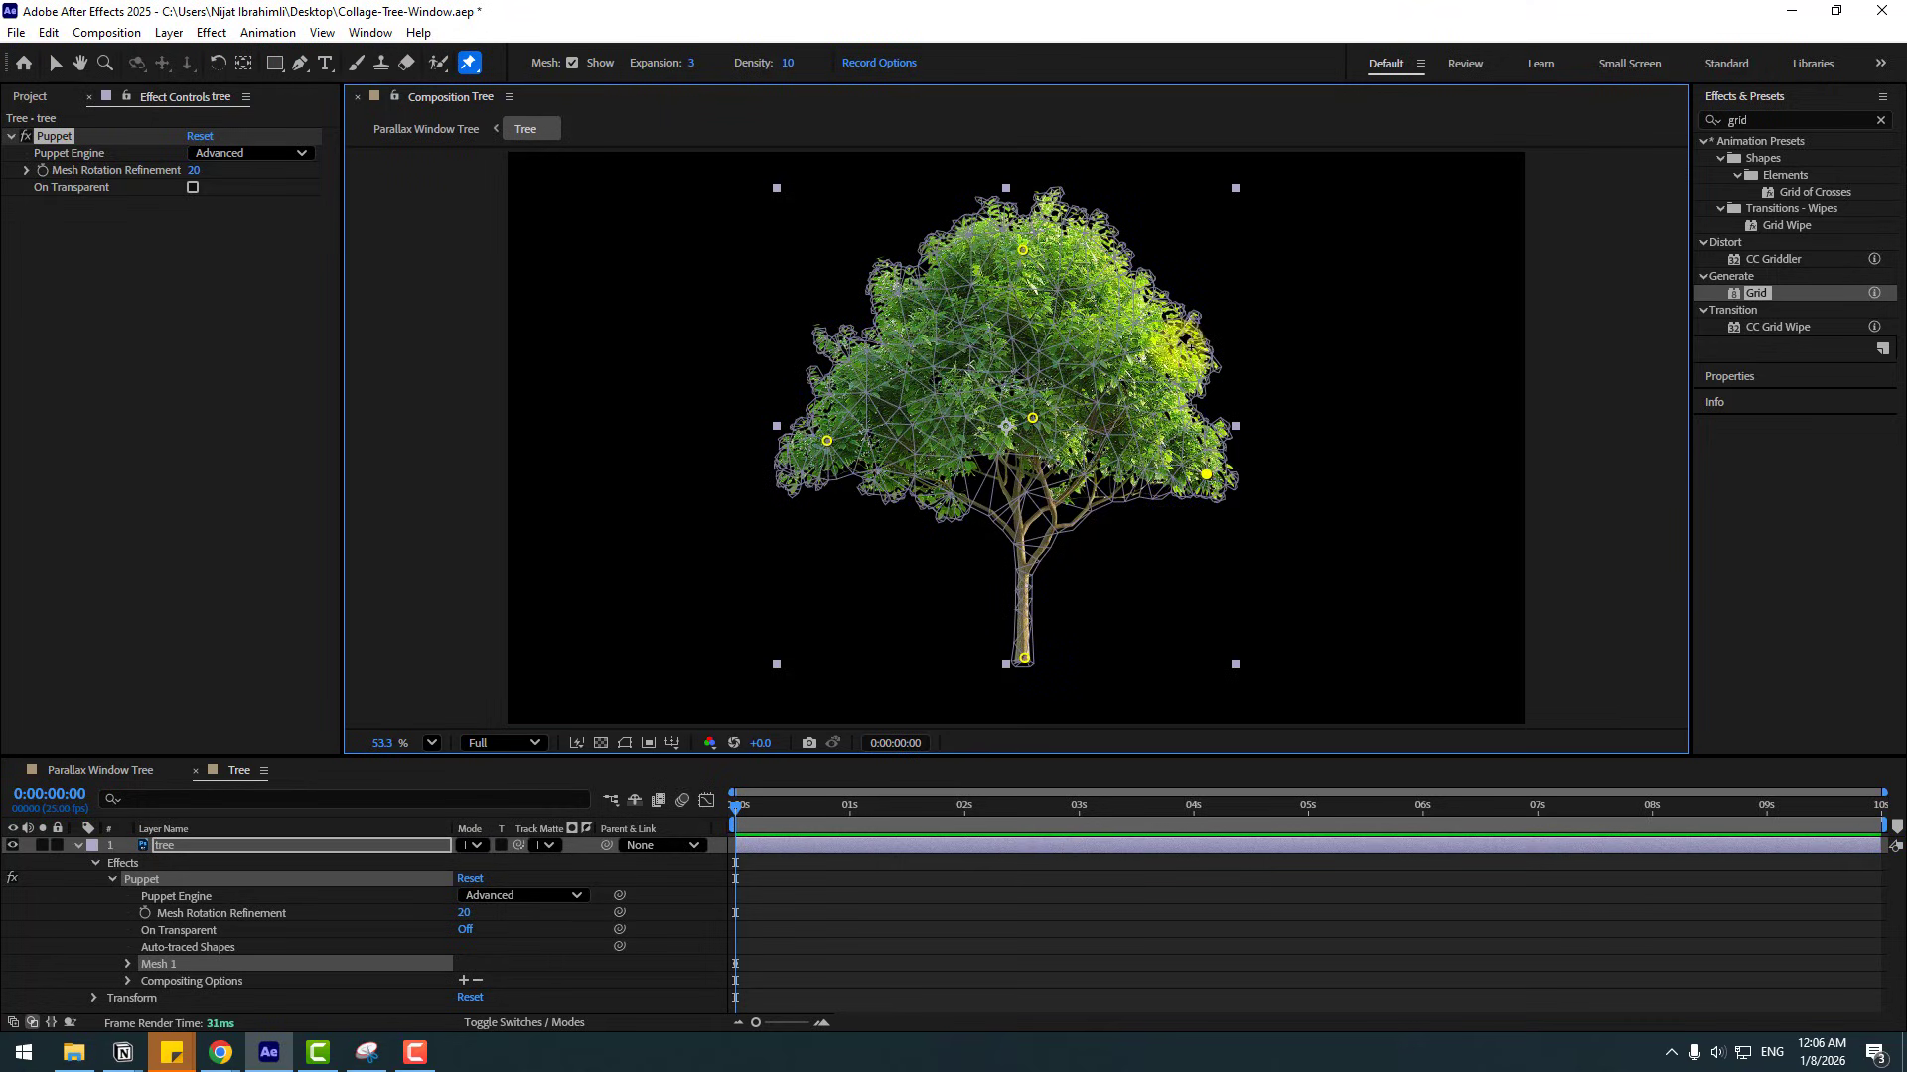
pyautogui.click(1170, 328)
pyautogui.click(910, 313)
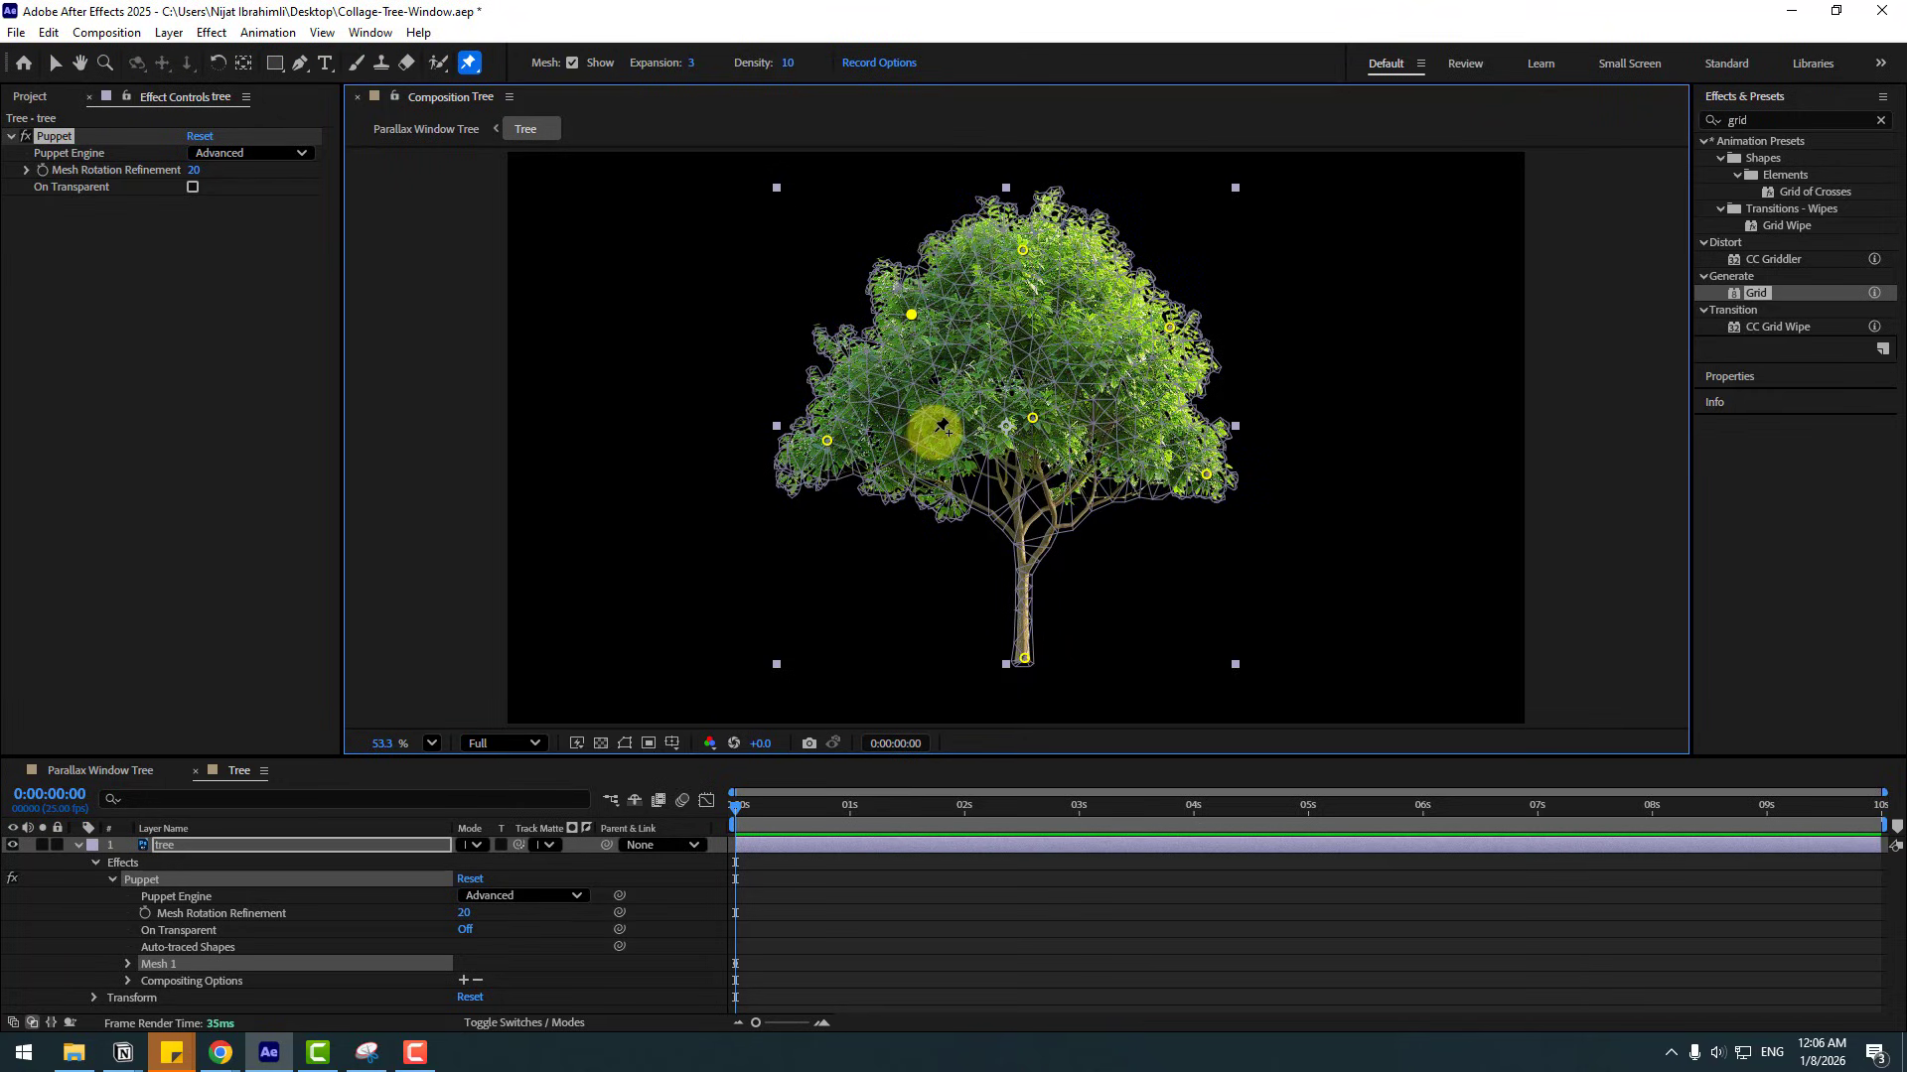
# - Expand the puppet mesh's Deform properties and reveal the position settings of Puppet Pins 2 through 7
pyautogui.click(127, 964)
pyautogui.scroll(-1, 100, 958)
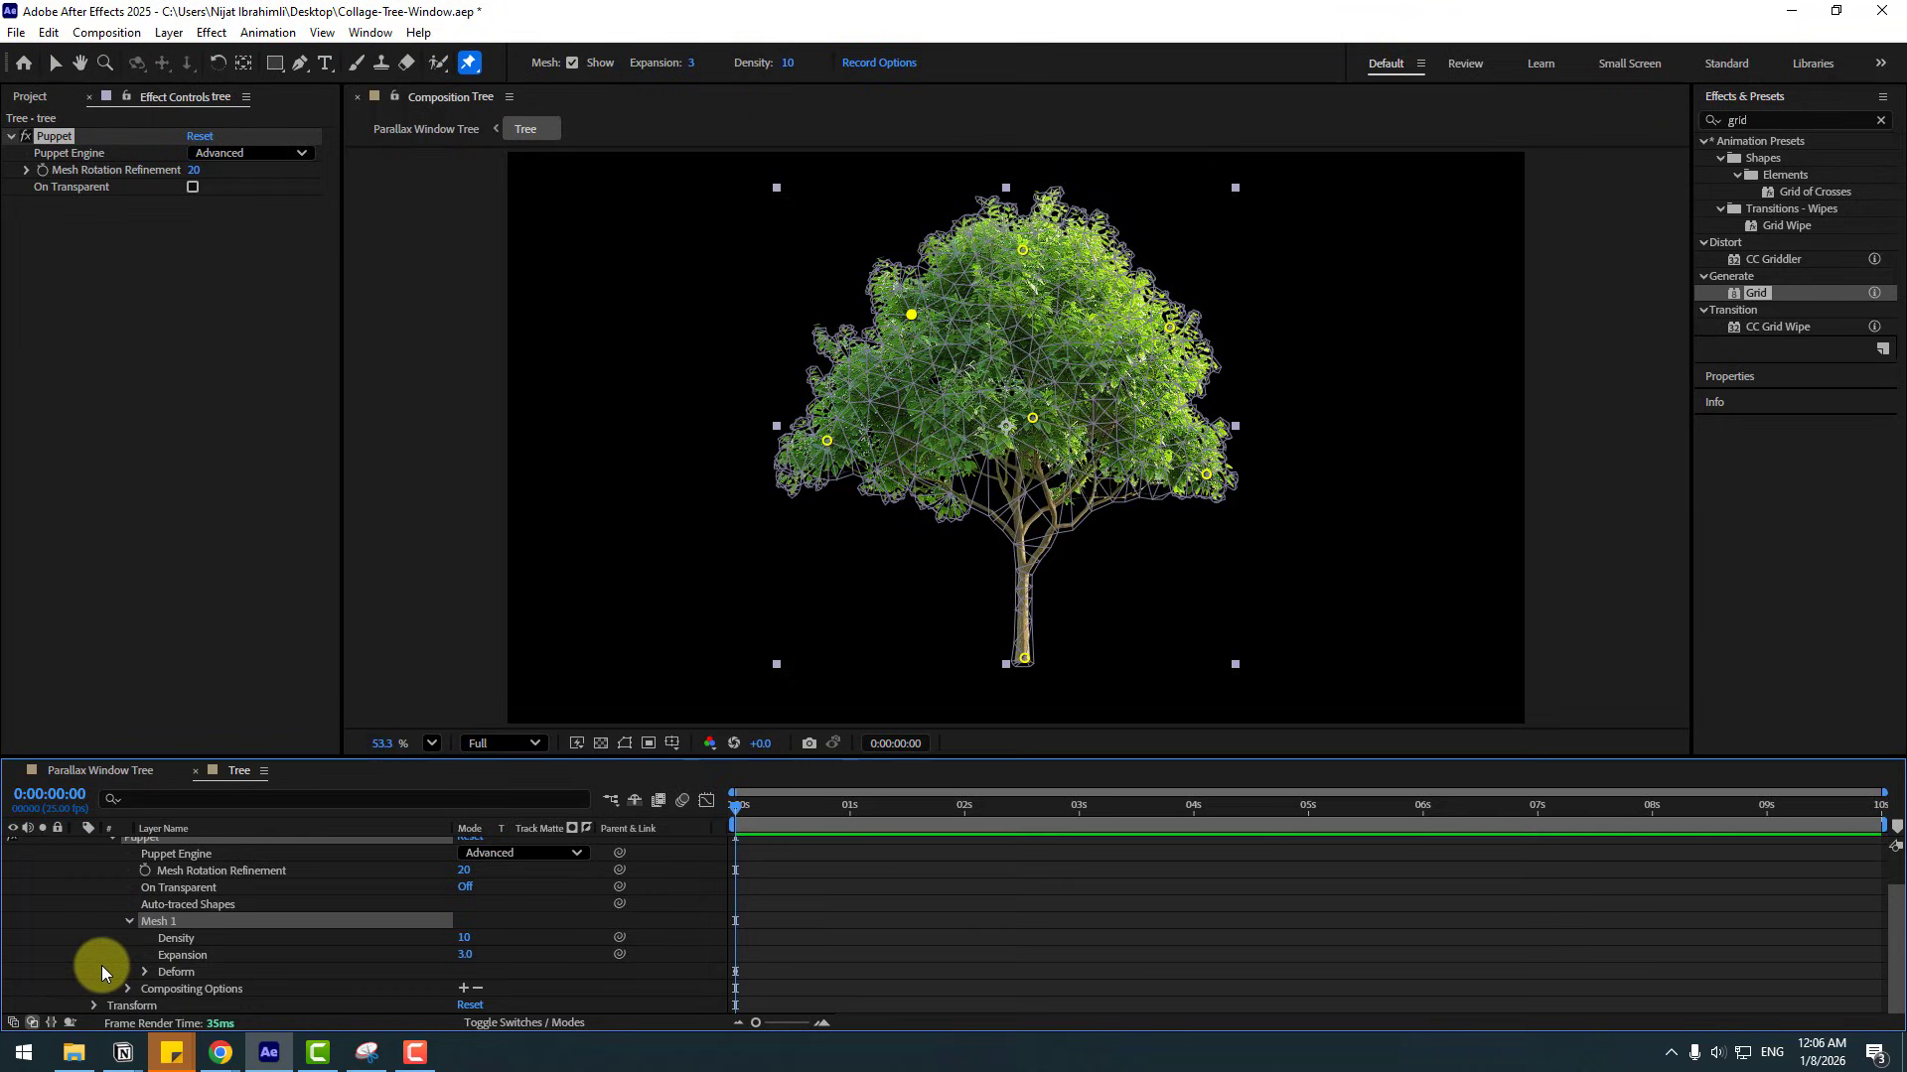
pyautogui.click(145, 973)
pyautogui.scroll(-3, 128, 971)
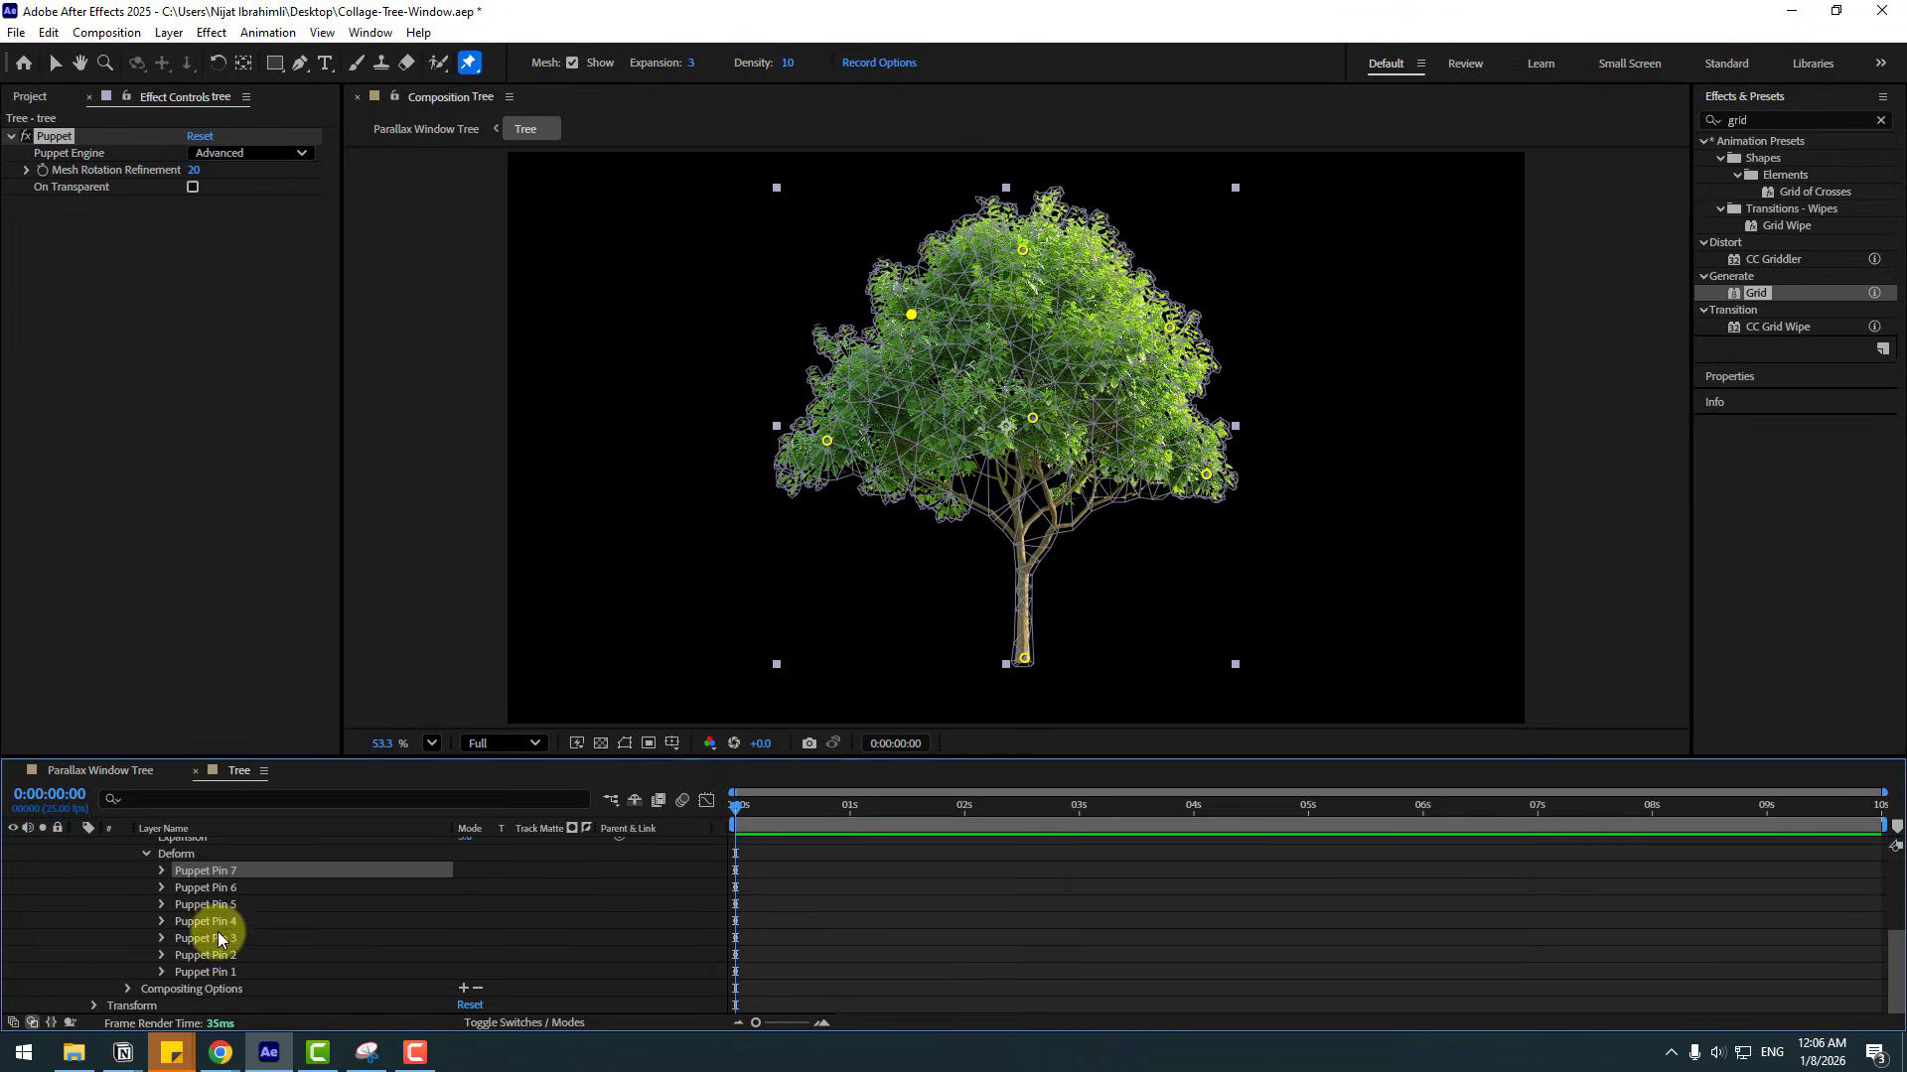
pyautogui.click(204, 972)
pyautogui.click(205, 955)
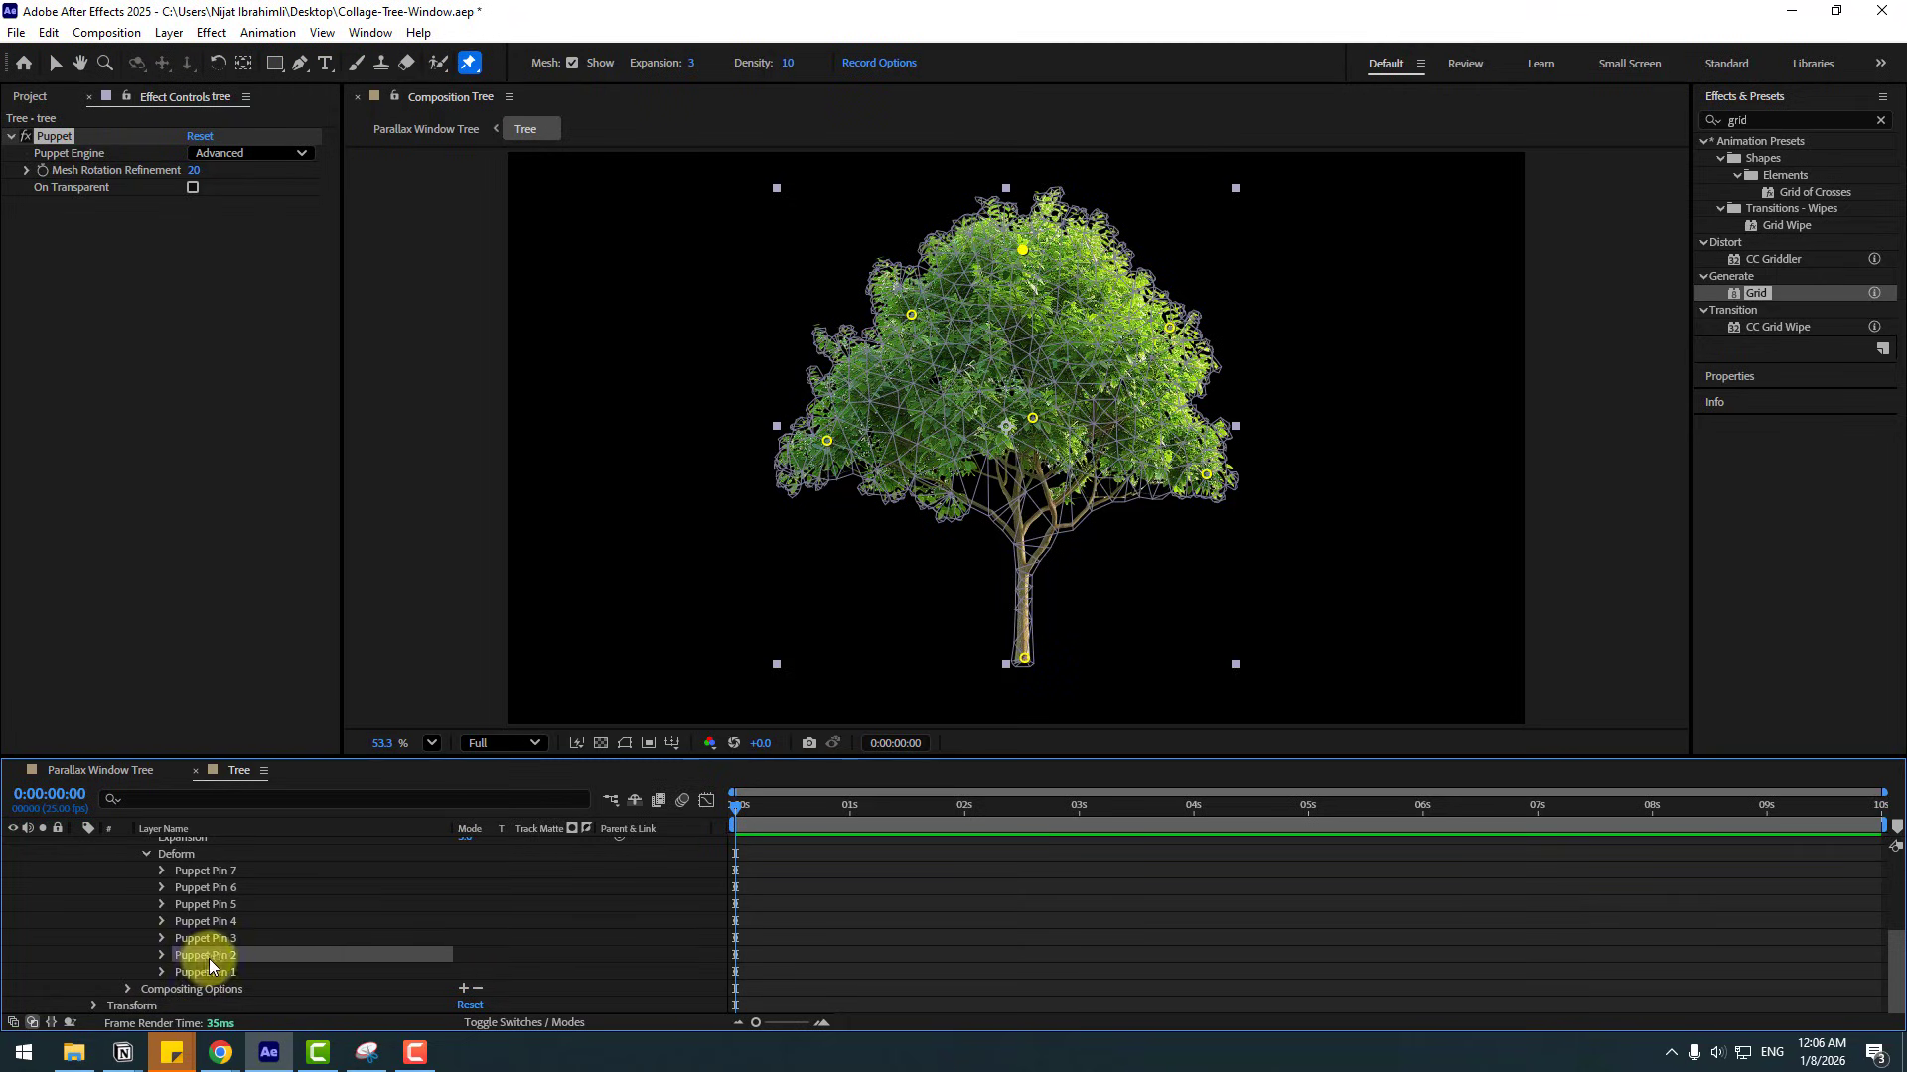
pyautogui.keyDown('shift'); pyautogui.click(234, 871); pyautogui.keyUp('shift')
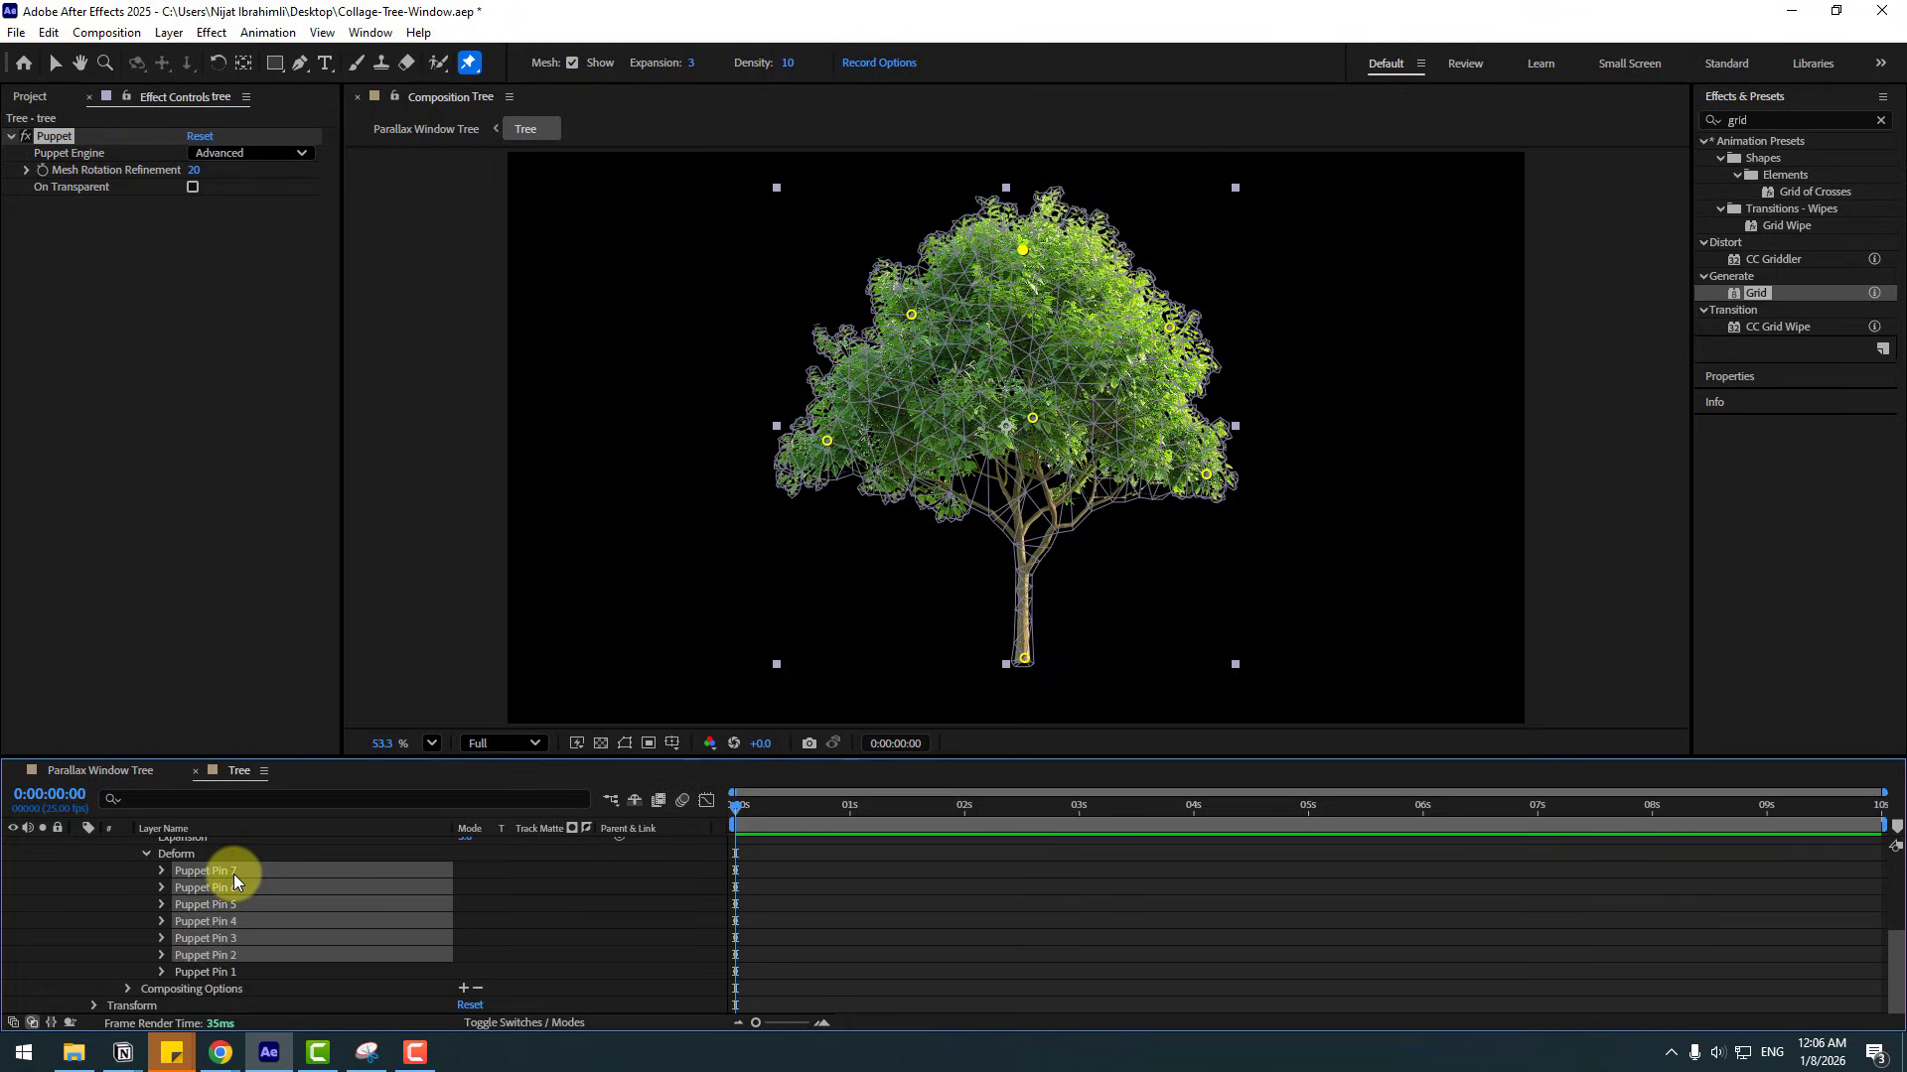
pyautogui.click(161, 872)
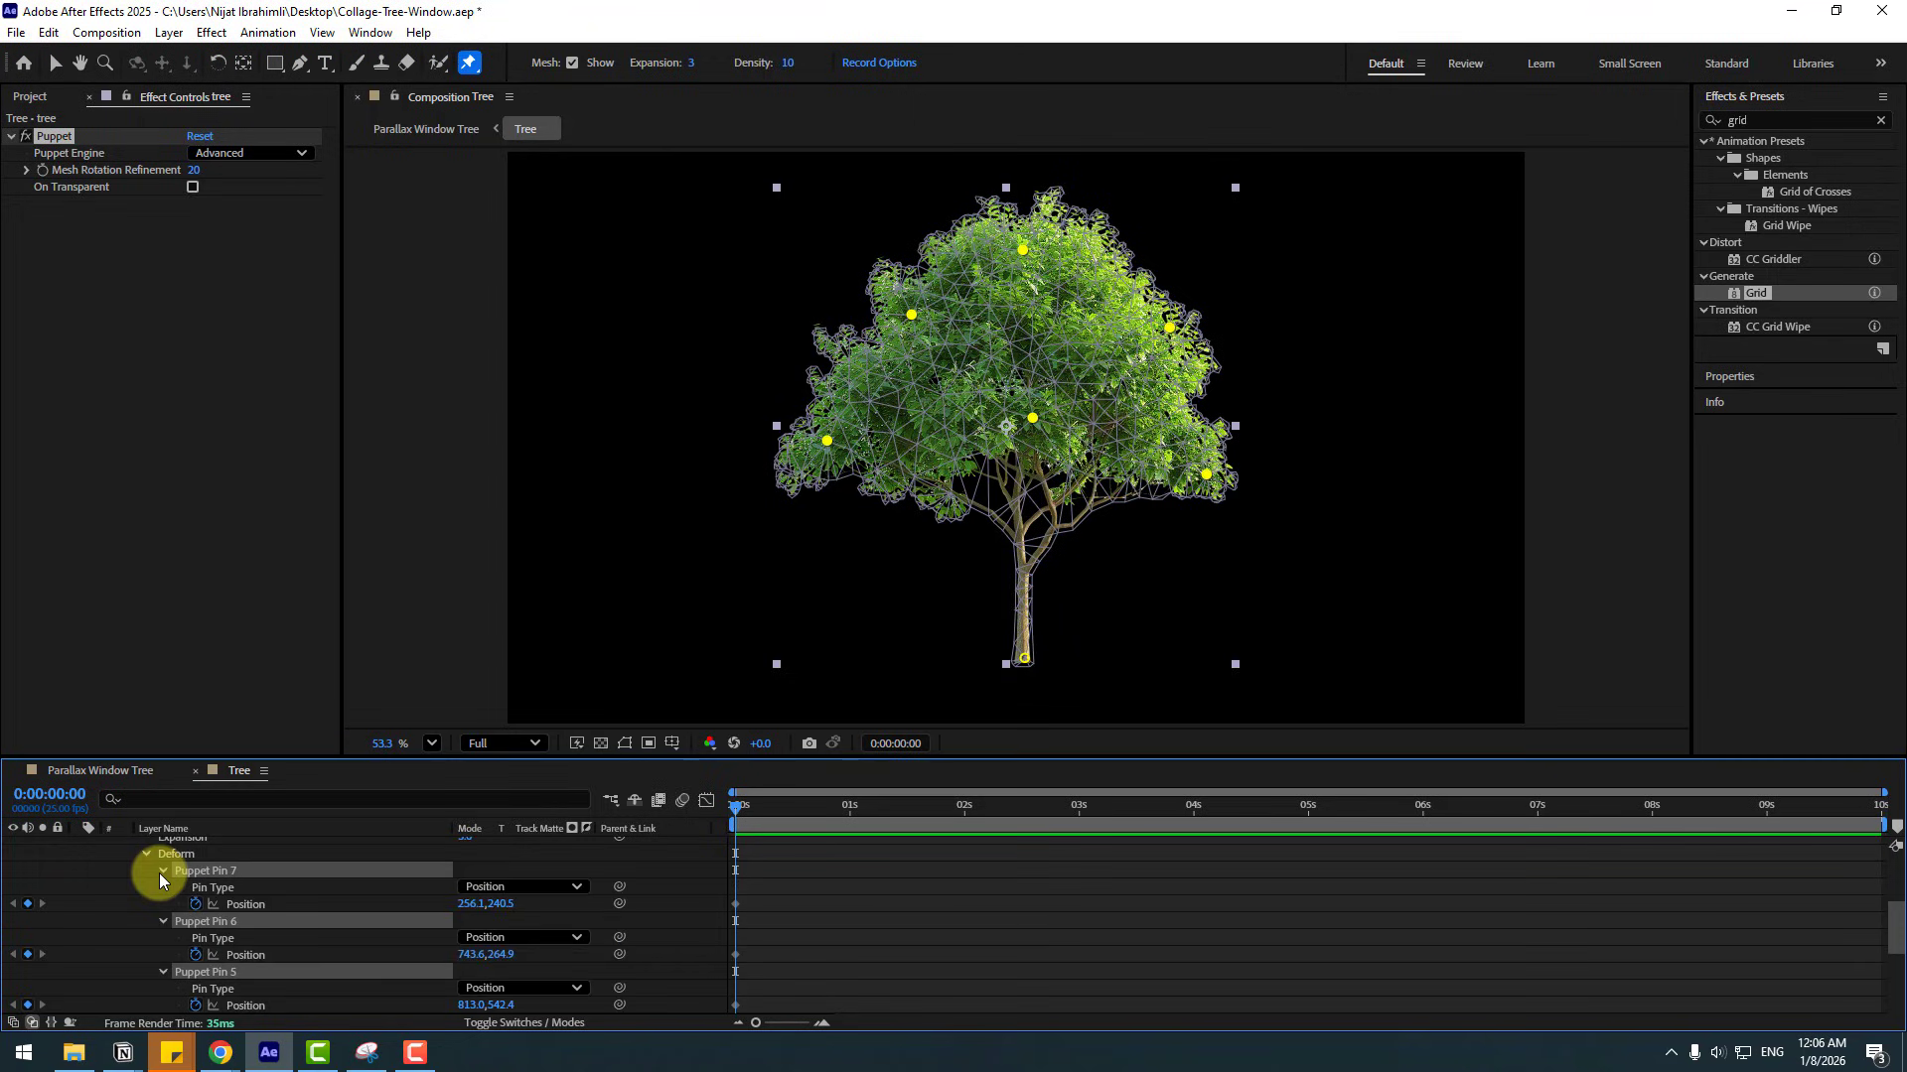
pyautogui.scroll(-5, 164, 913)
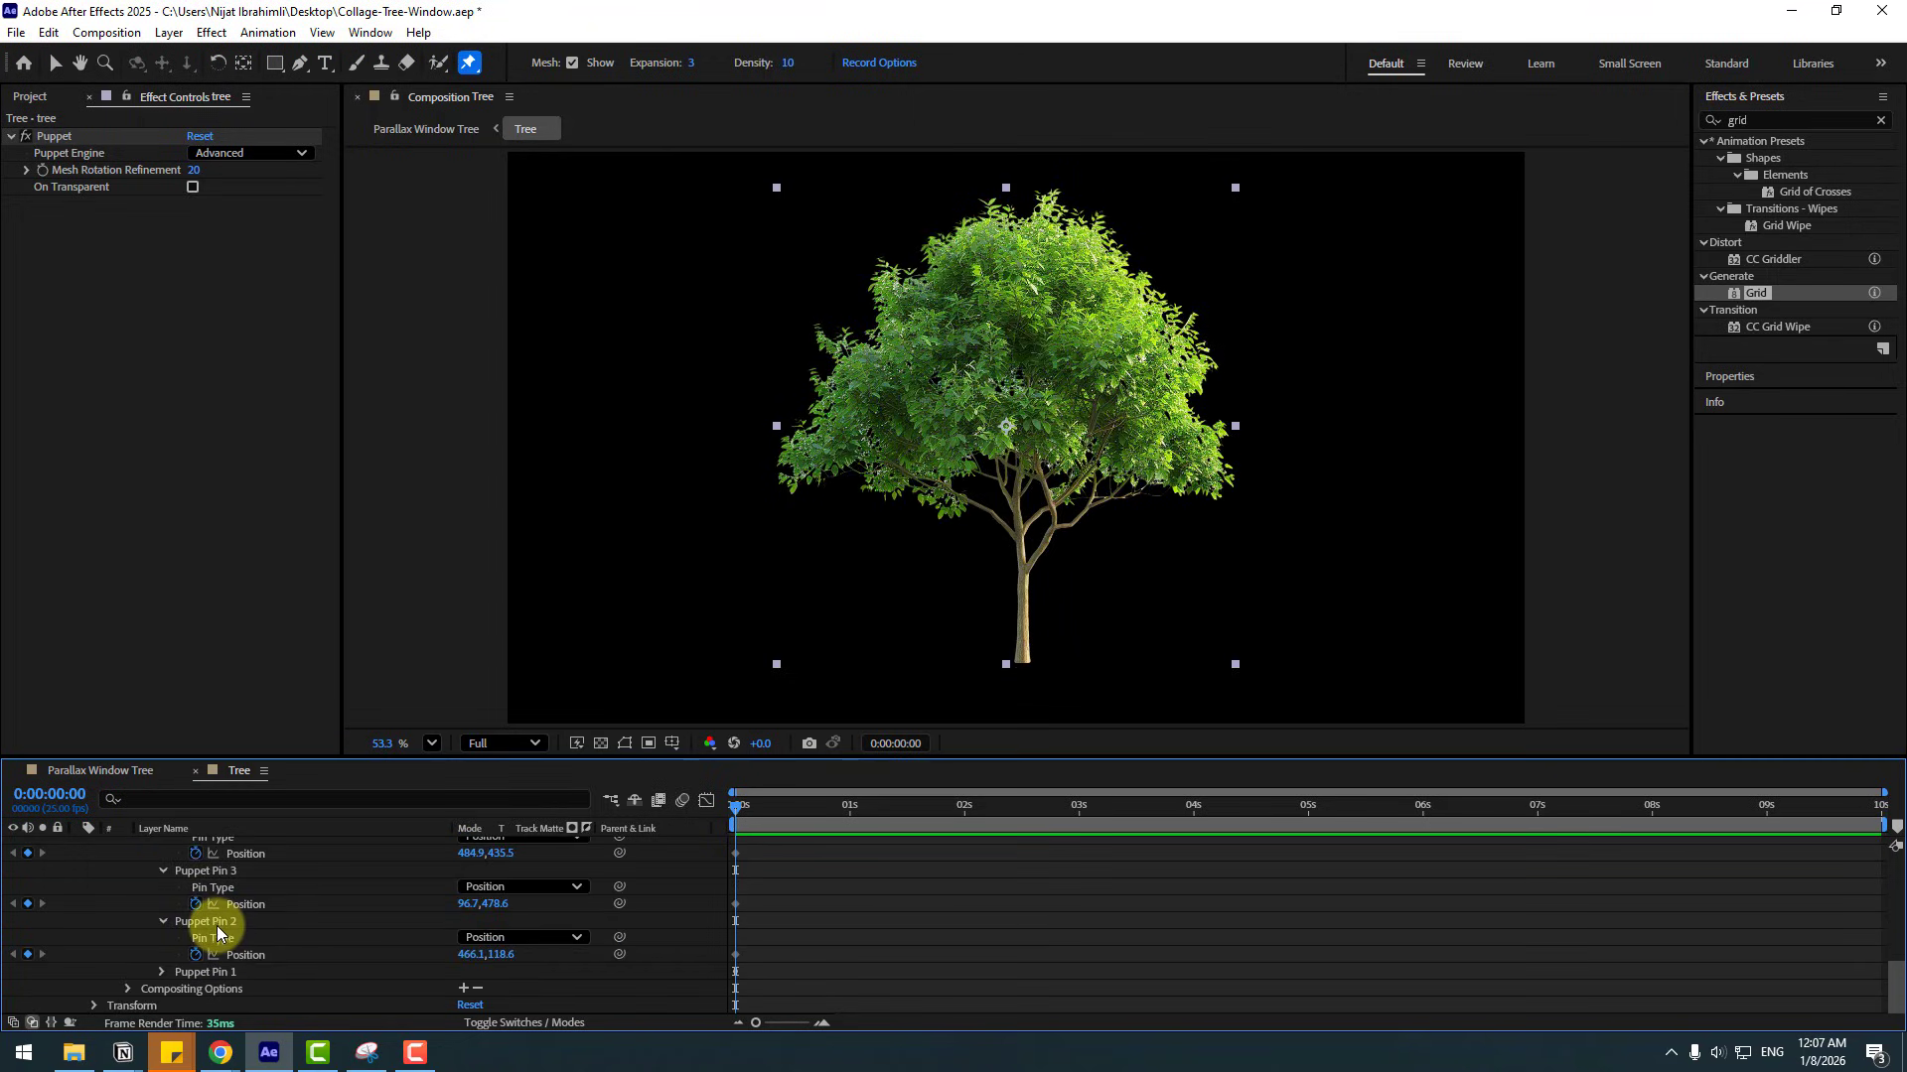
# - Add the expression wiggle(1,6) to the position of Puppet Pin 2 and collapse that pin's properties
pyautogui.click(215, 922)
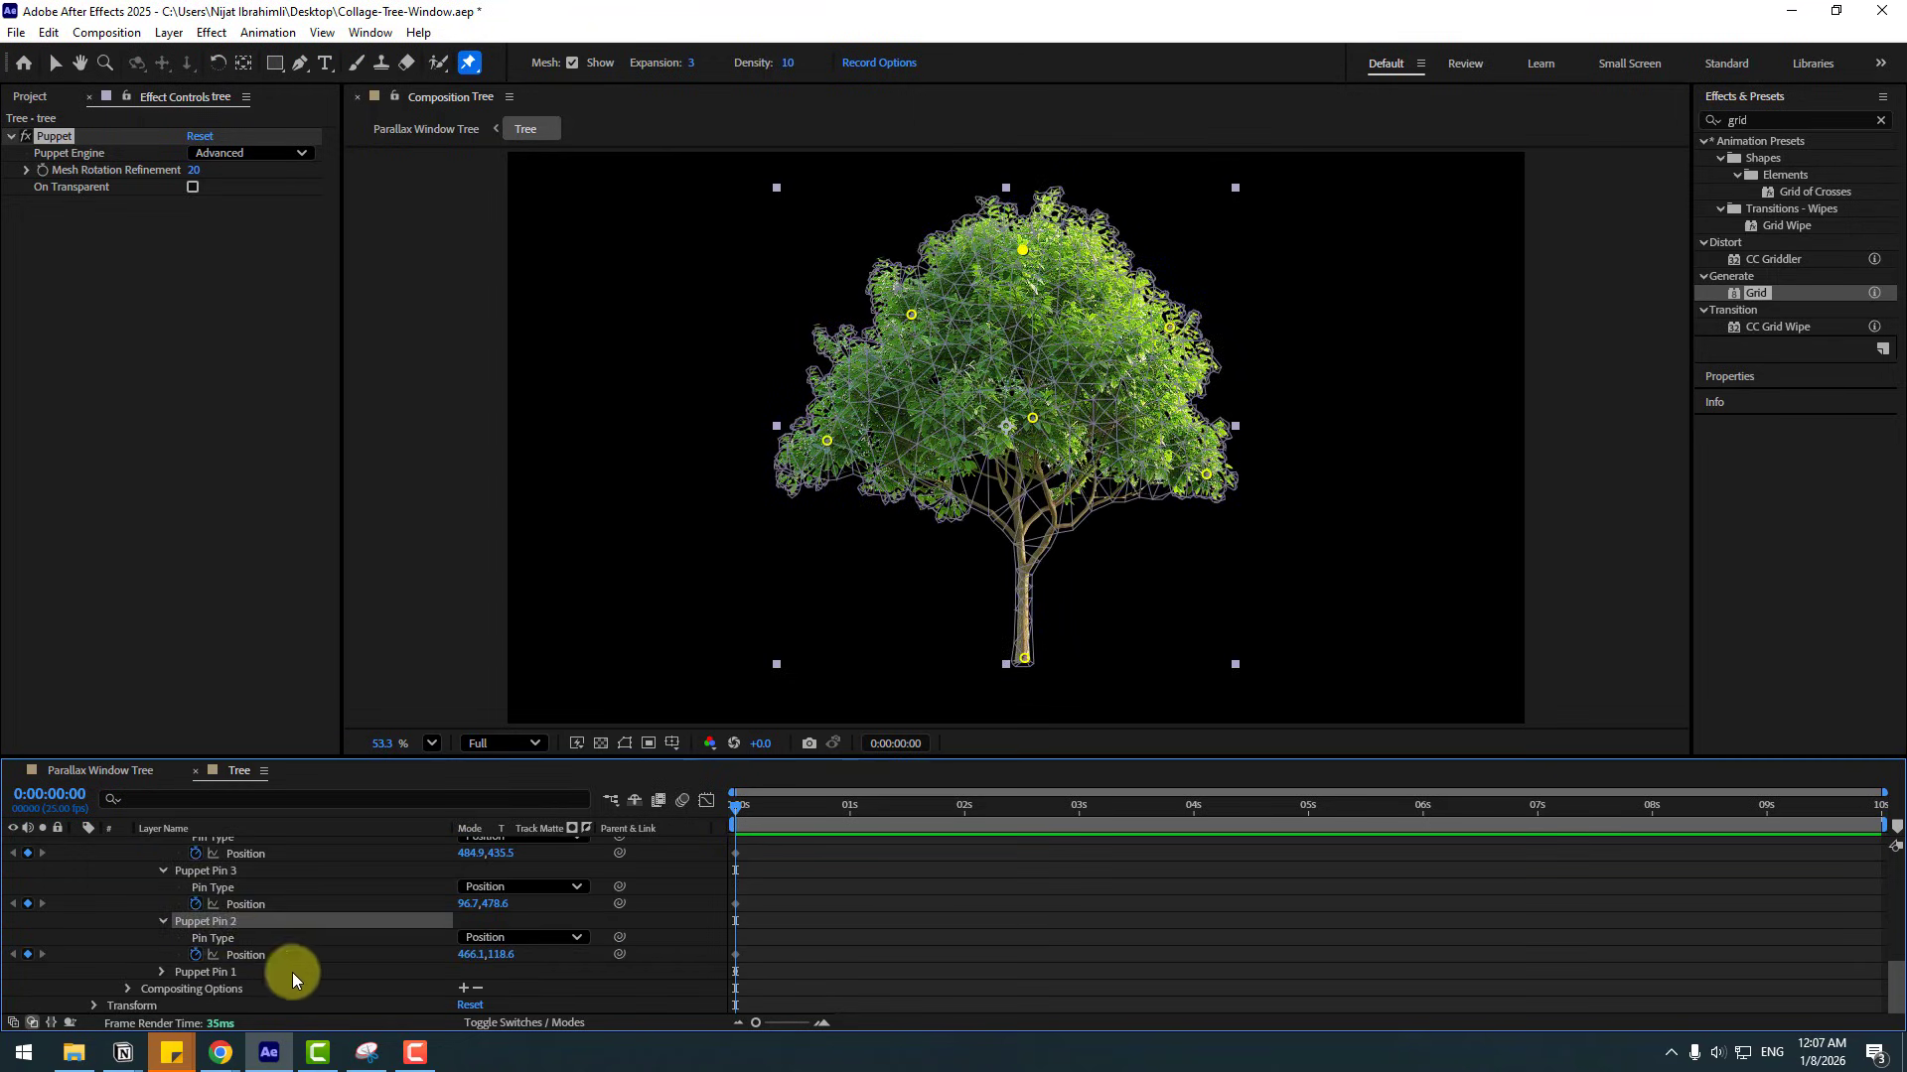
pyautogui.keyDown('alt'); pyautogui.click(198, 955); pyautogui.keyUp('alt')
pyautogui.write('wiggle(1,6')
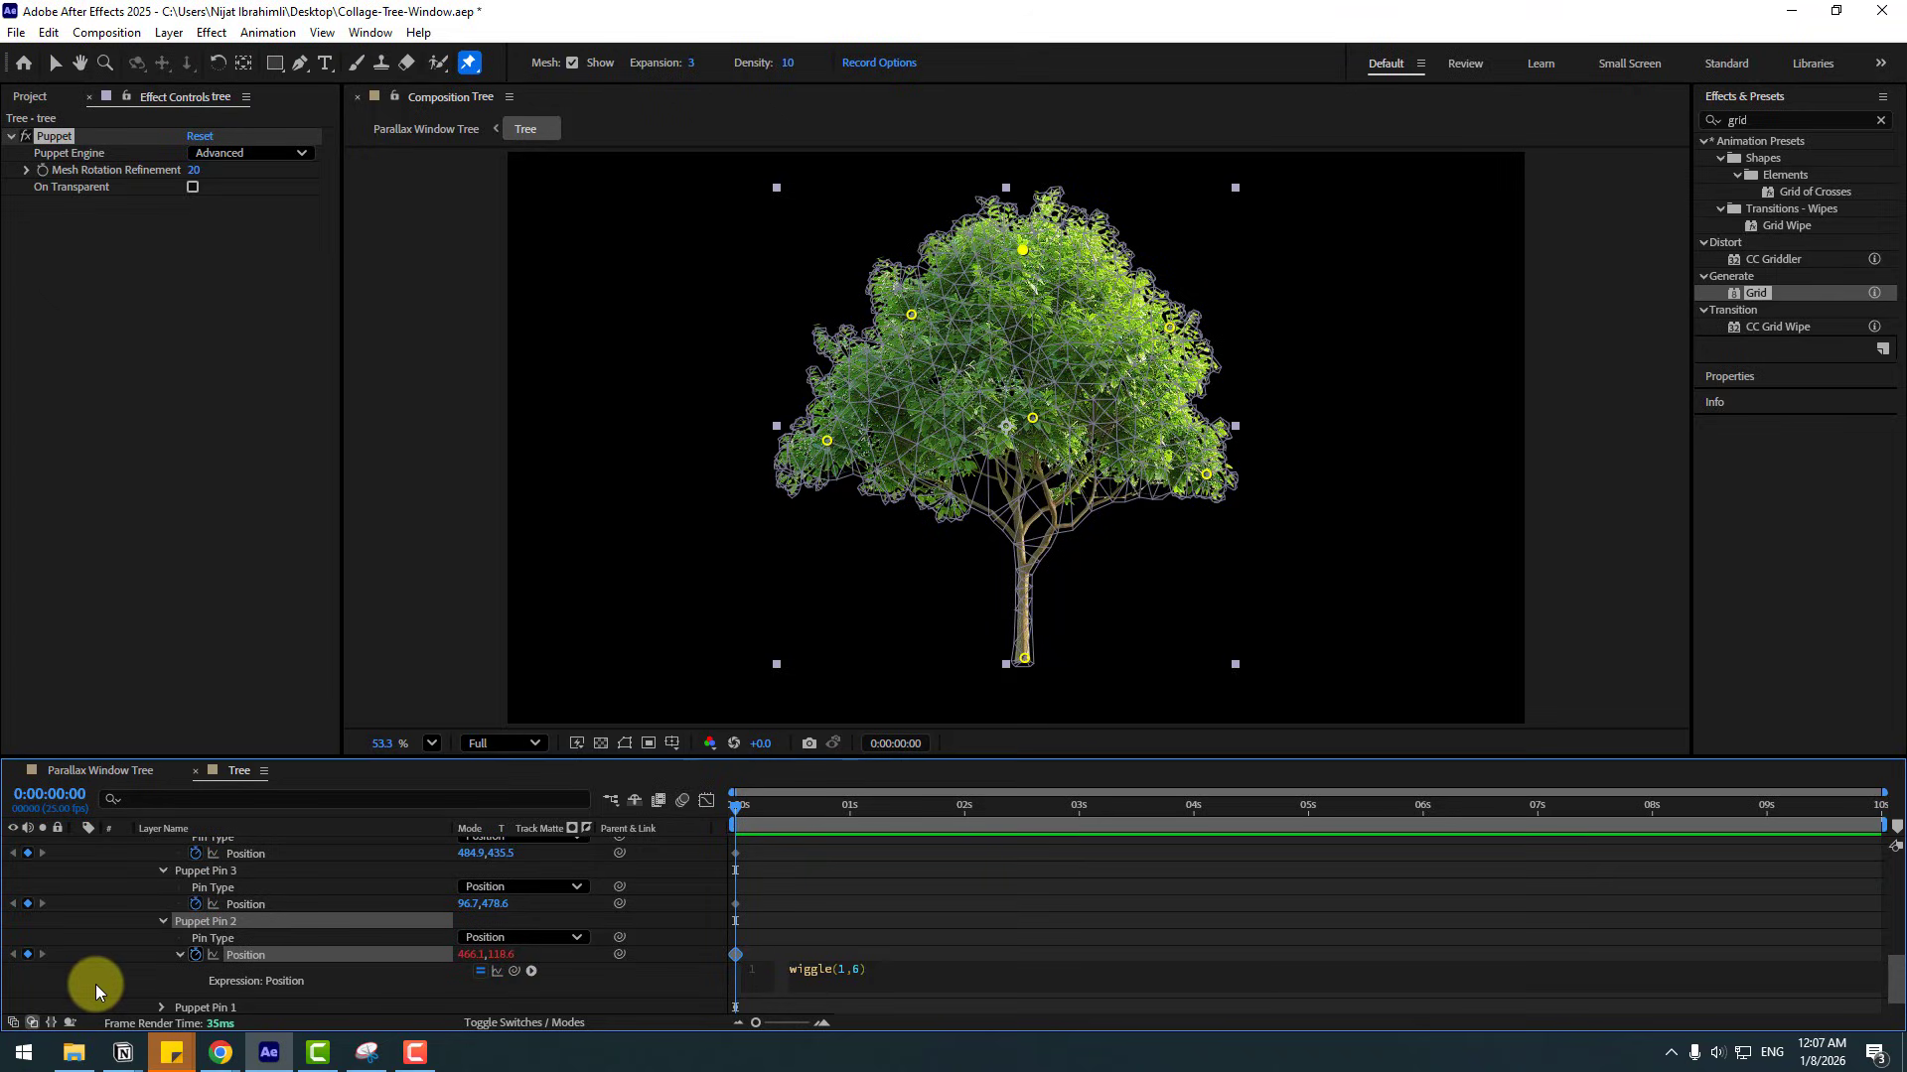
pyautogui.click(96, 985)
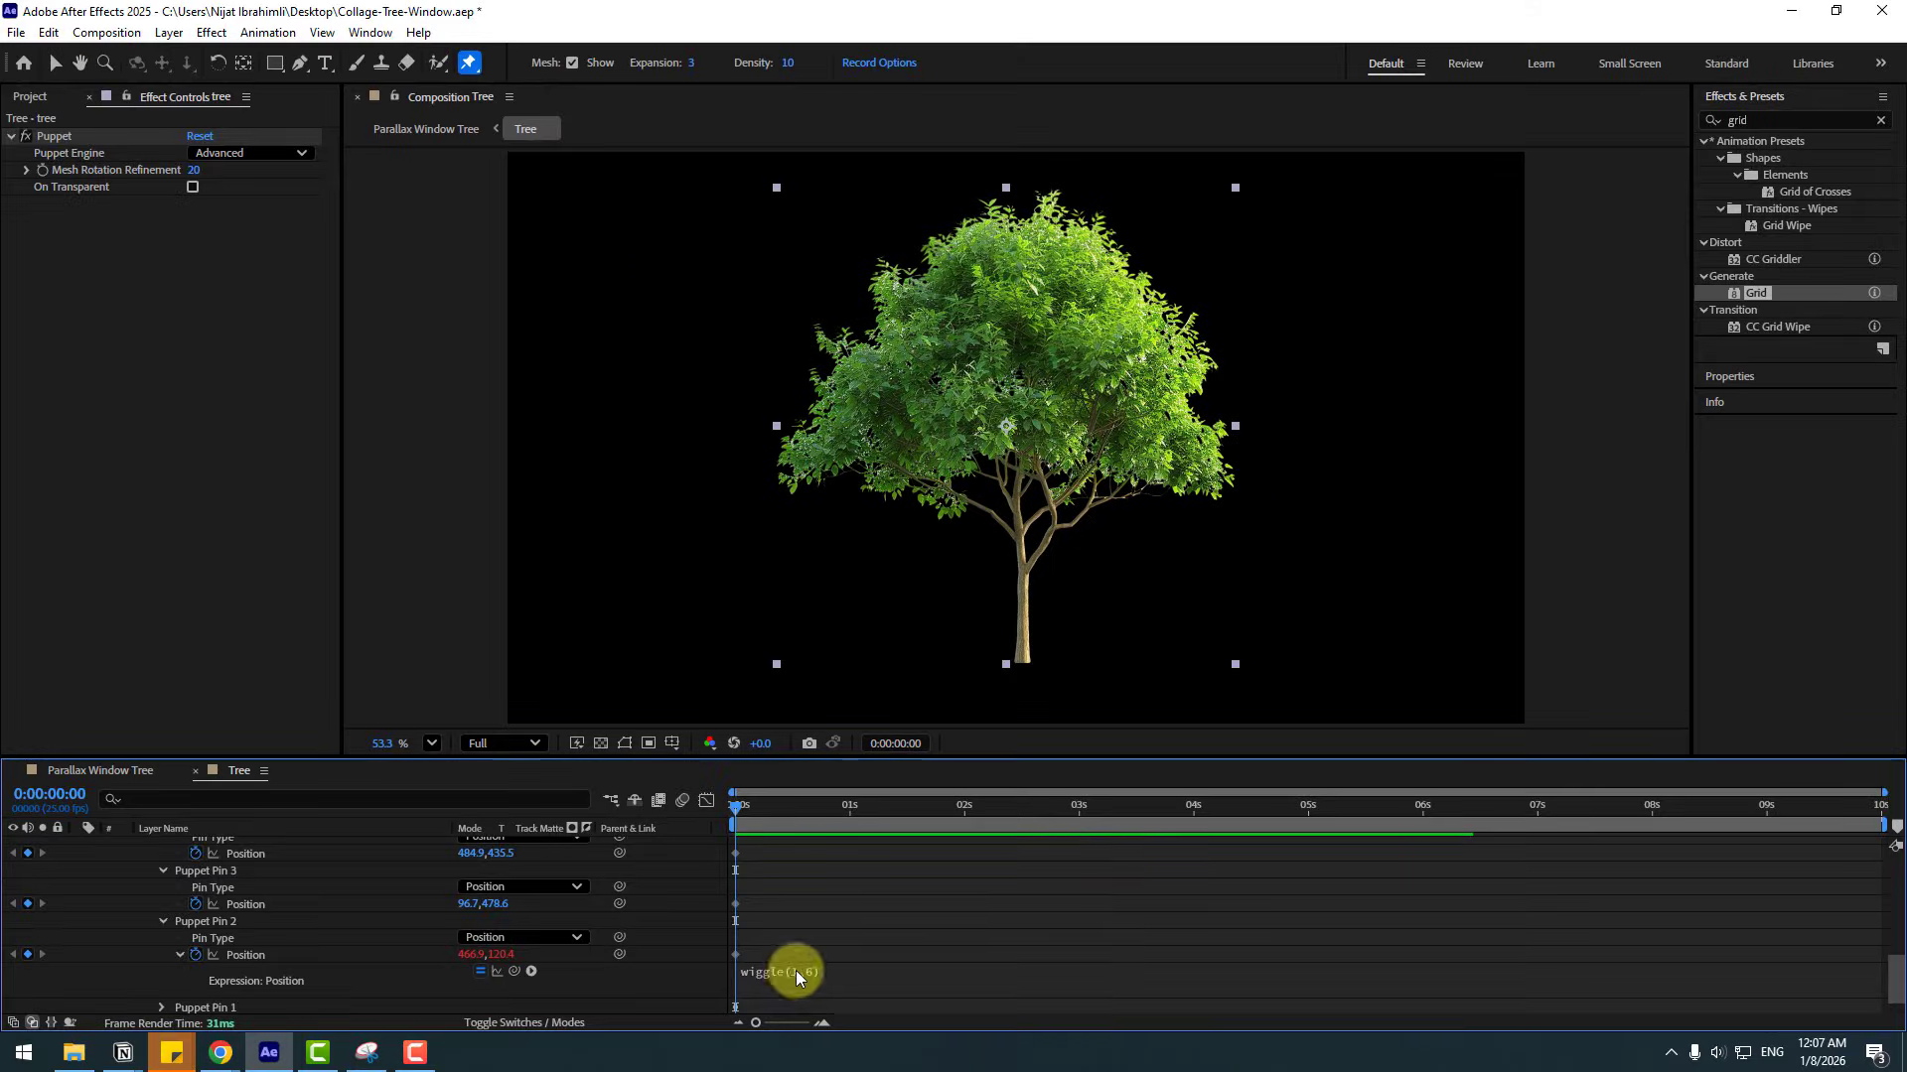
pyautogui.click(878, 973)
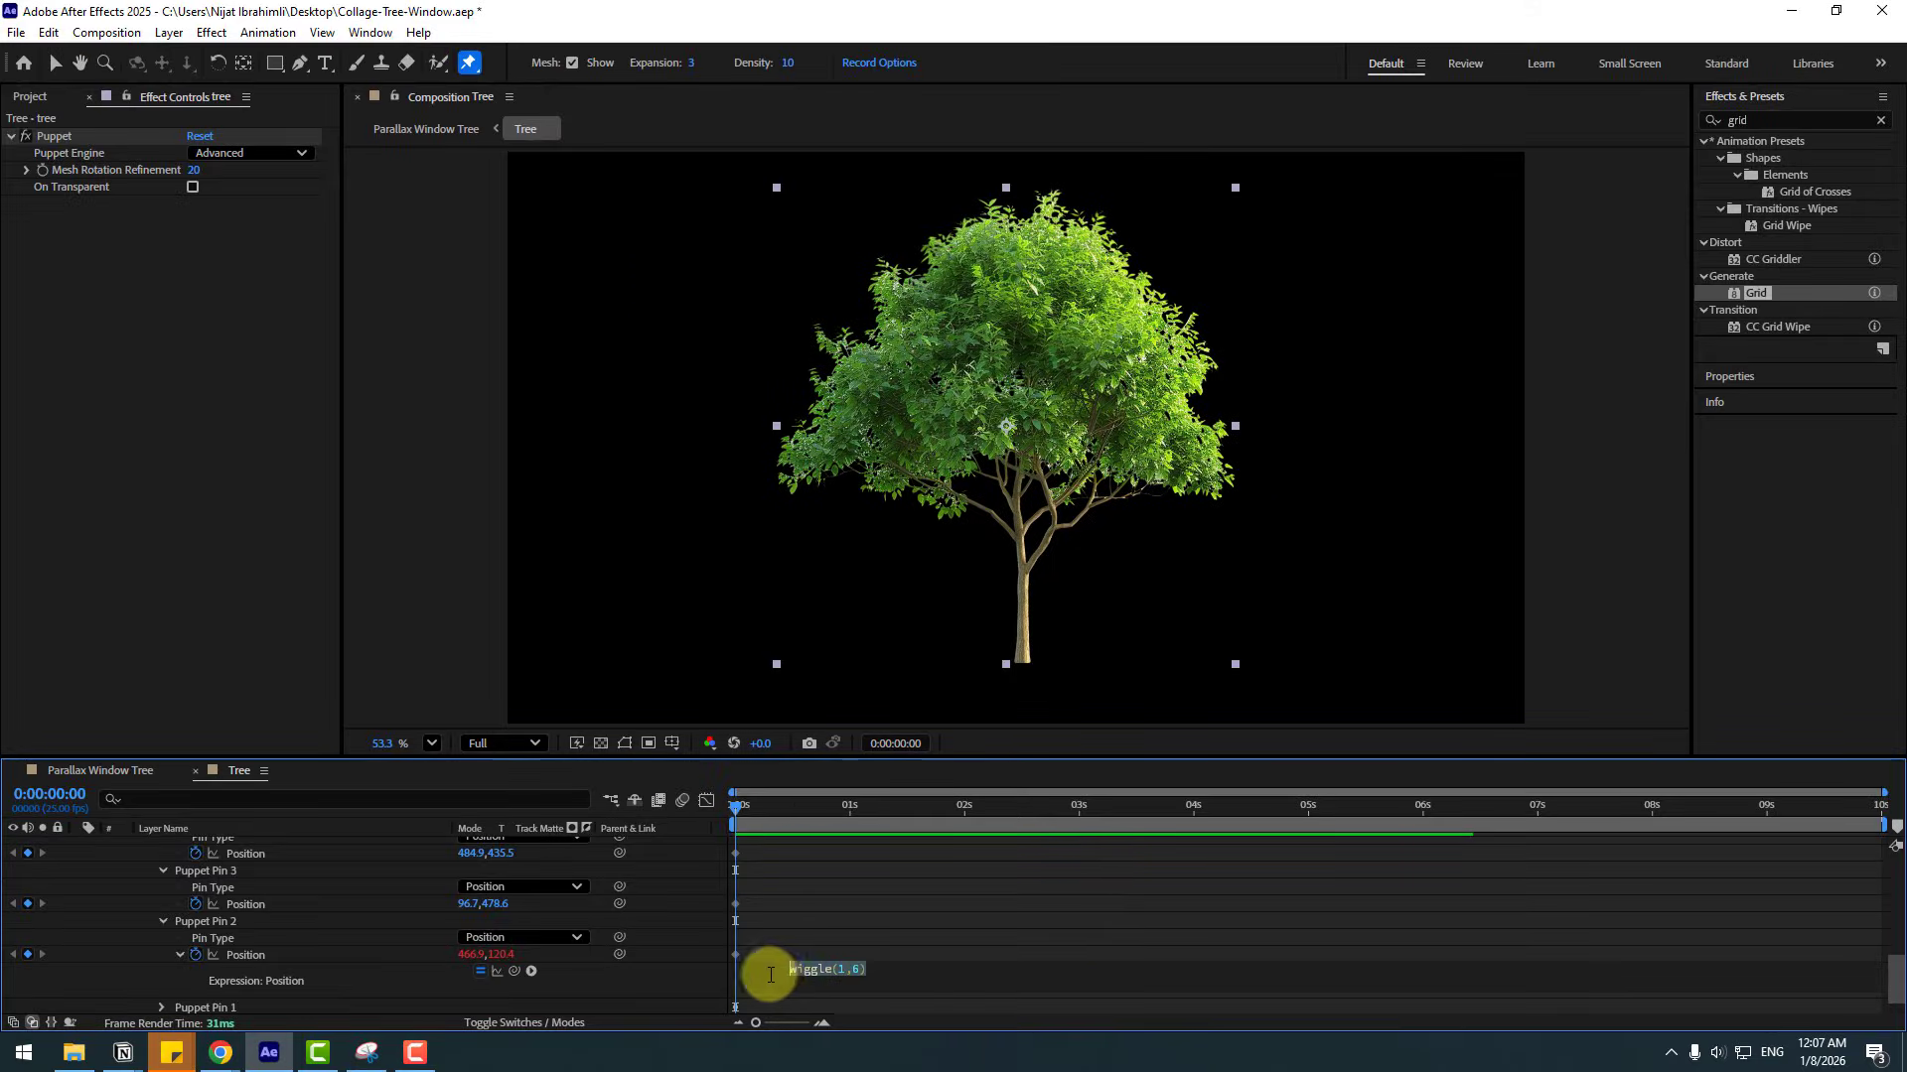
pyautogui.click(151, 955)
pyautogui.click(162, 923)
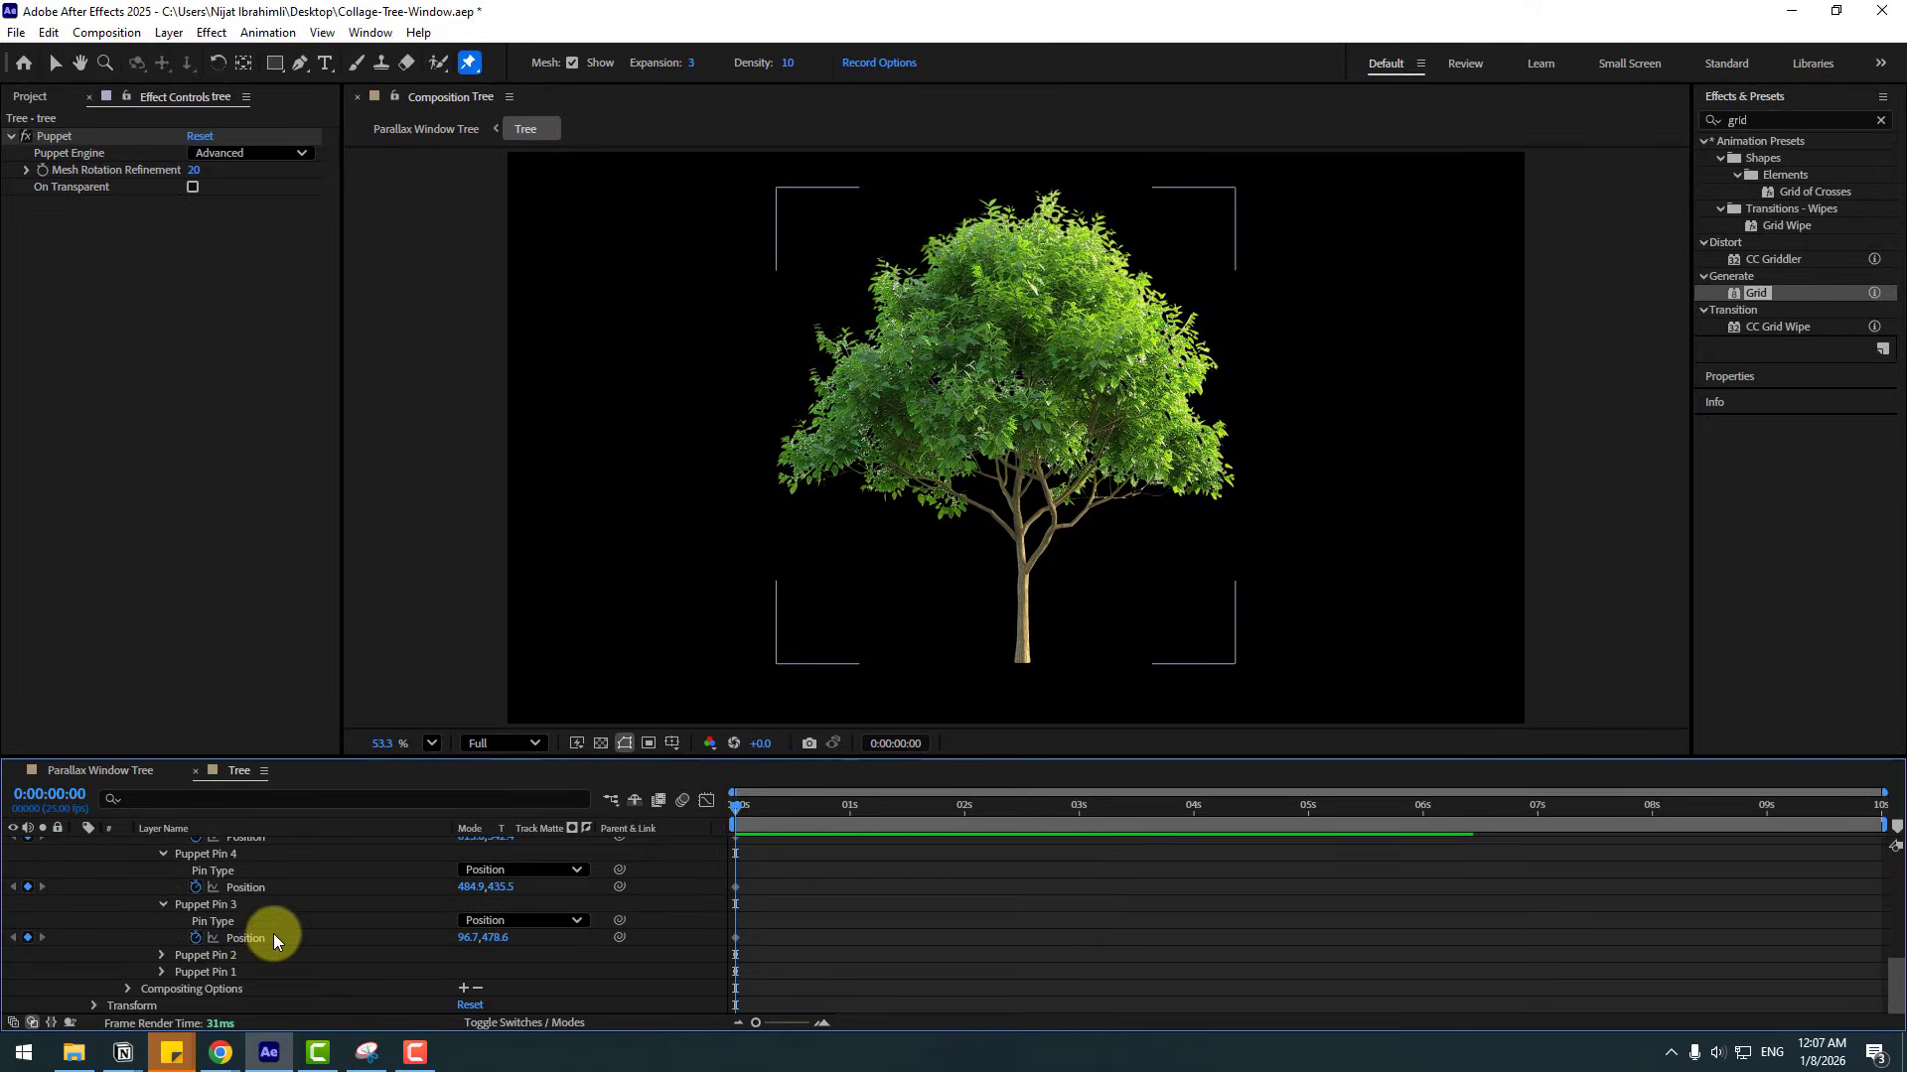
# - Add the expression wiggle(1,9) to the position of Puppet Pin 3 and preview the tree's motion
pyautogui.click(209, 904)
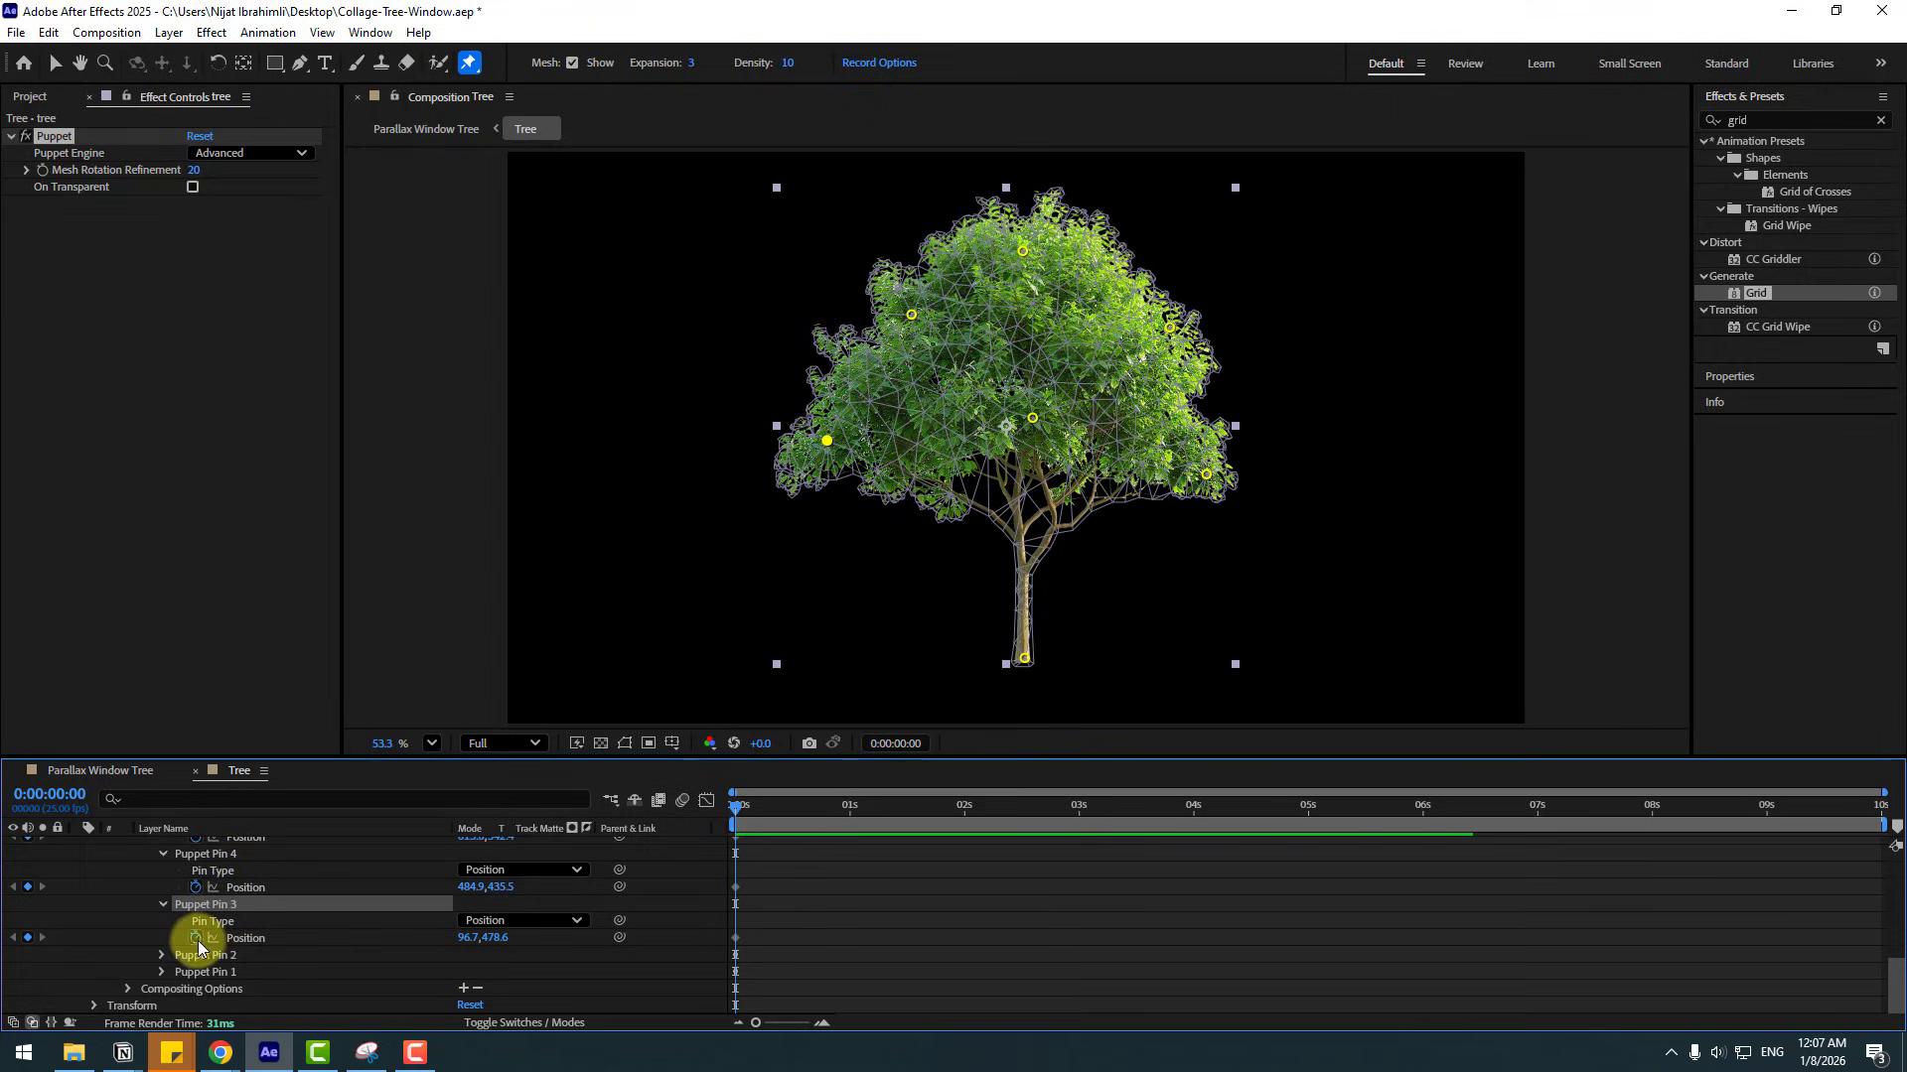
pyautogui.keyDown('alt'); pyautogui.click(197, 939); pyautogui.keyUp('alt')
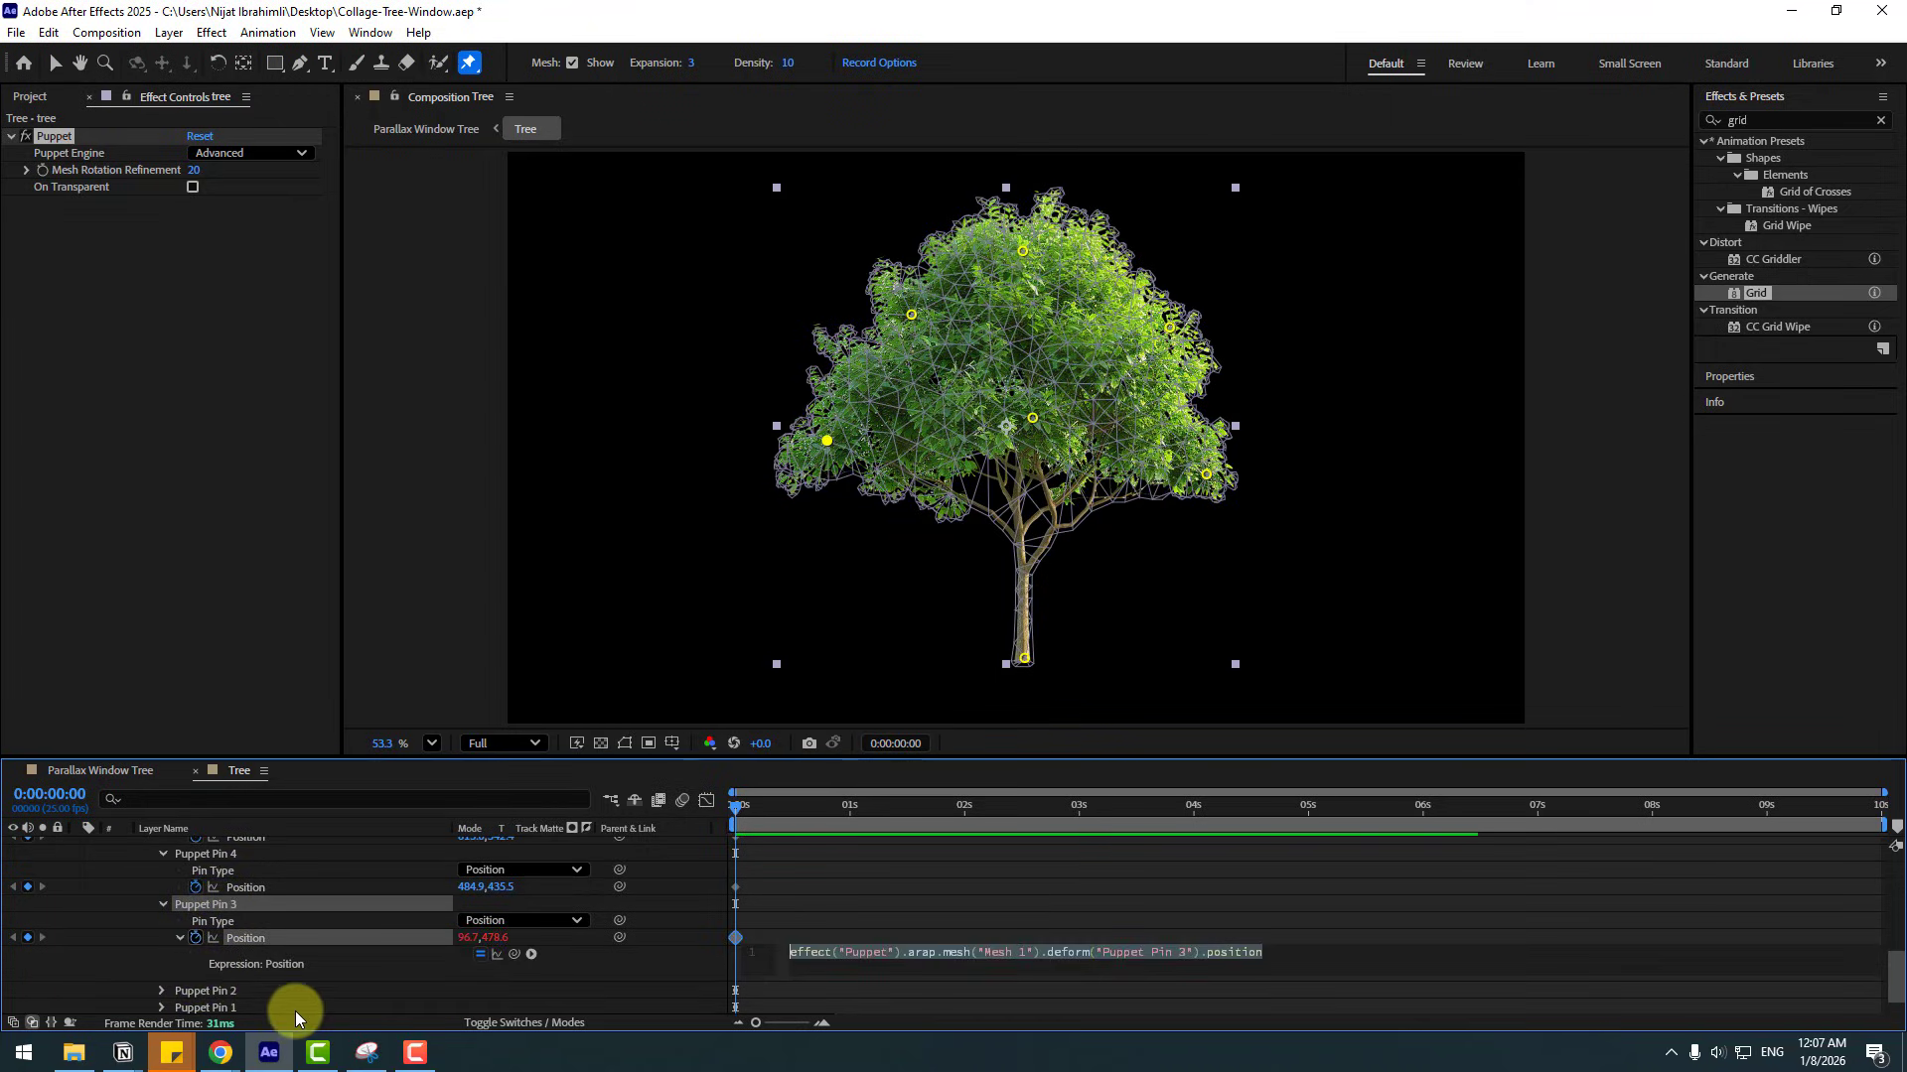
pyautogui.write('wiggle(1,6')
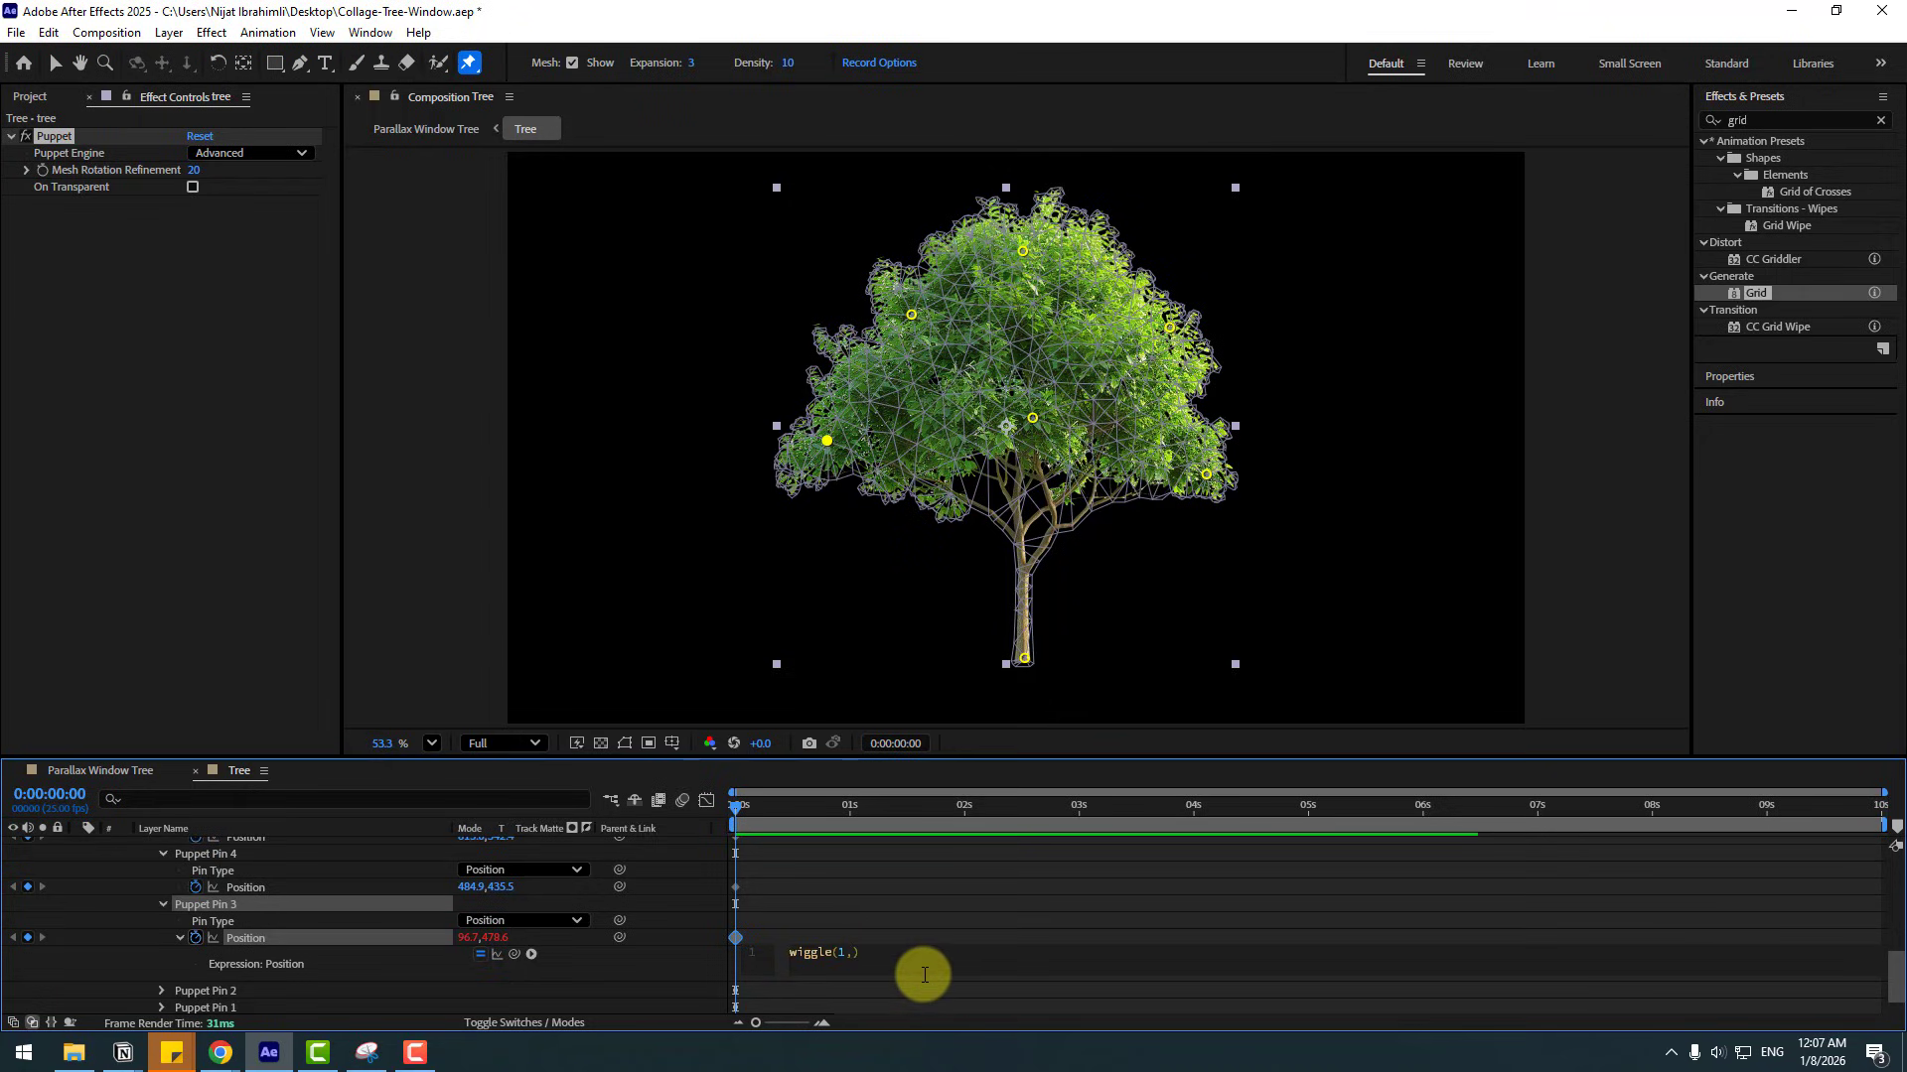
pyautogui.click(154, 965)
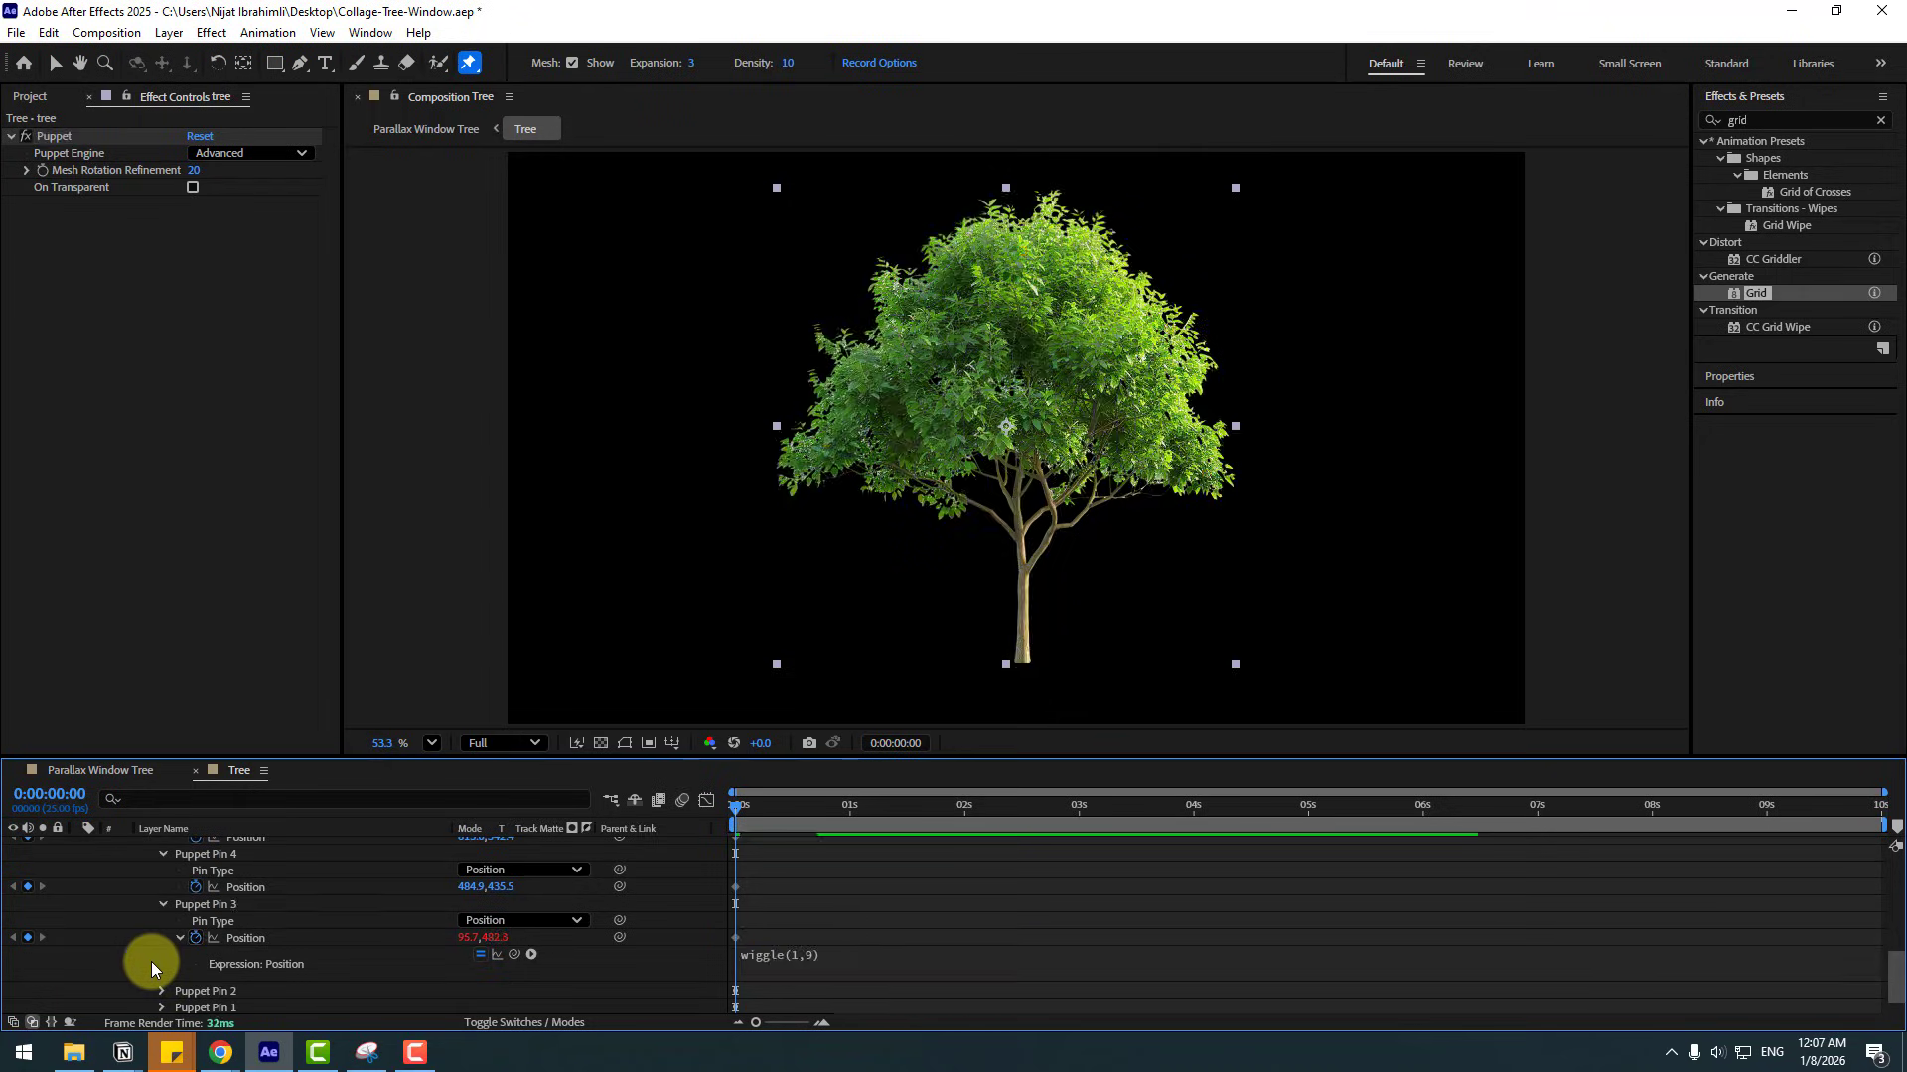
pyautogui.press('space')
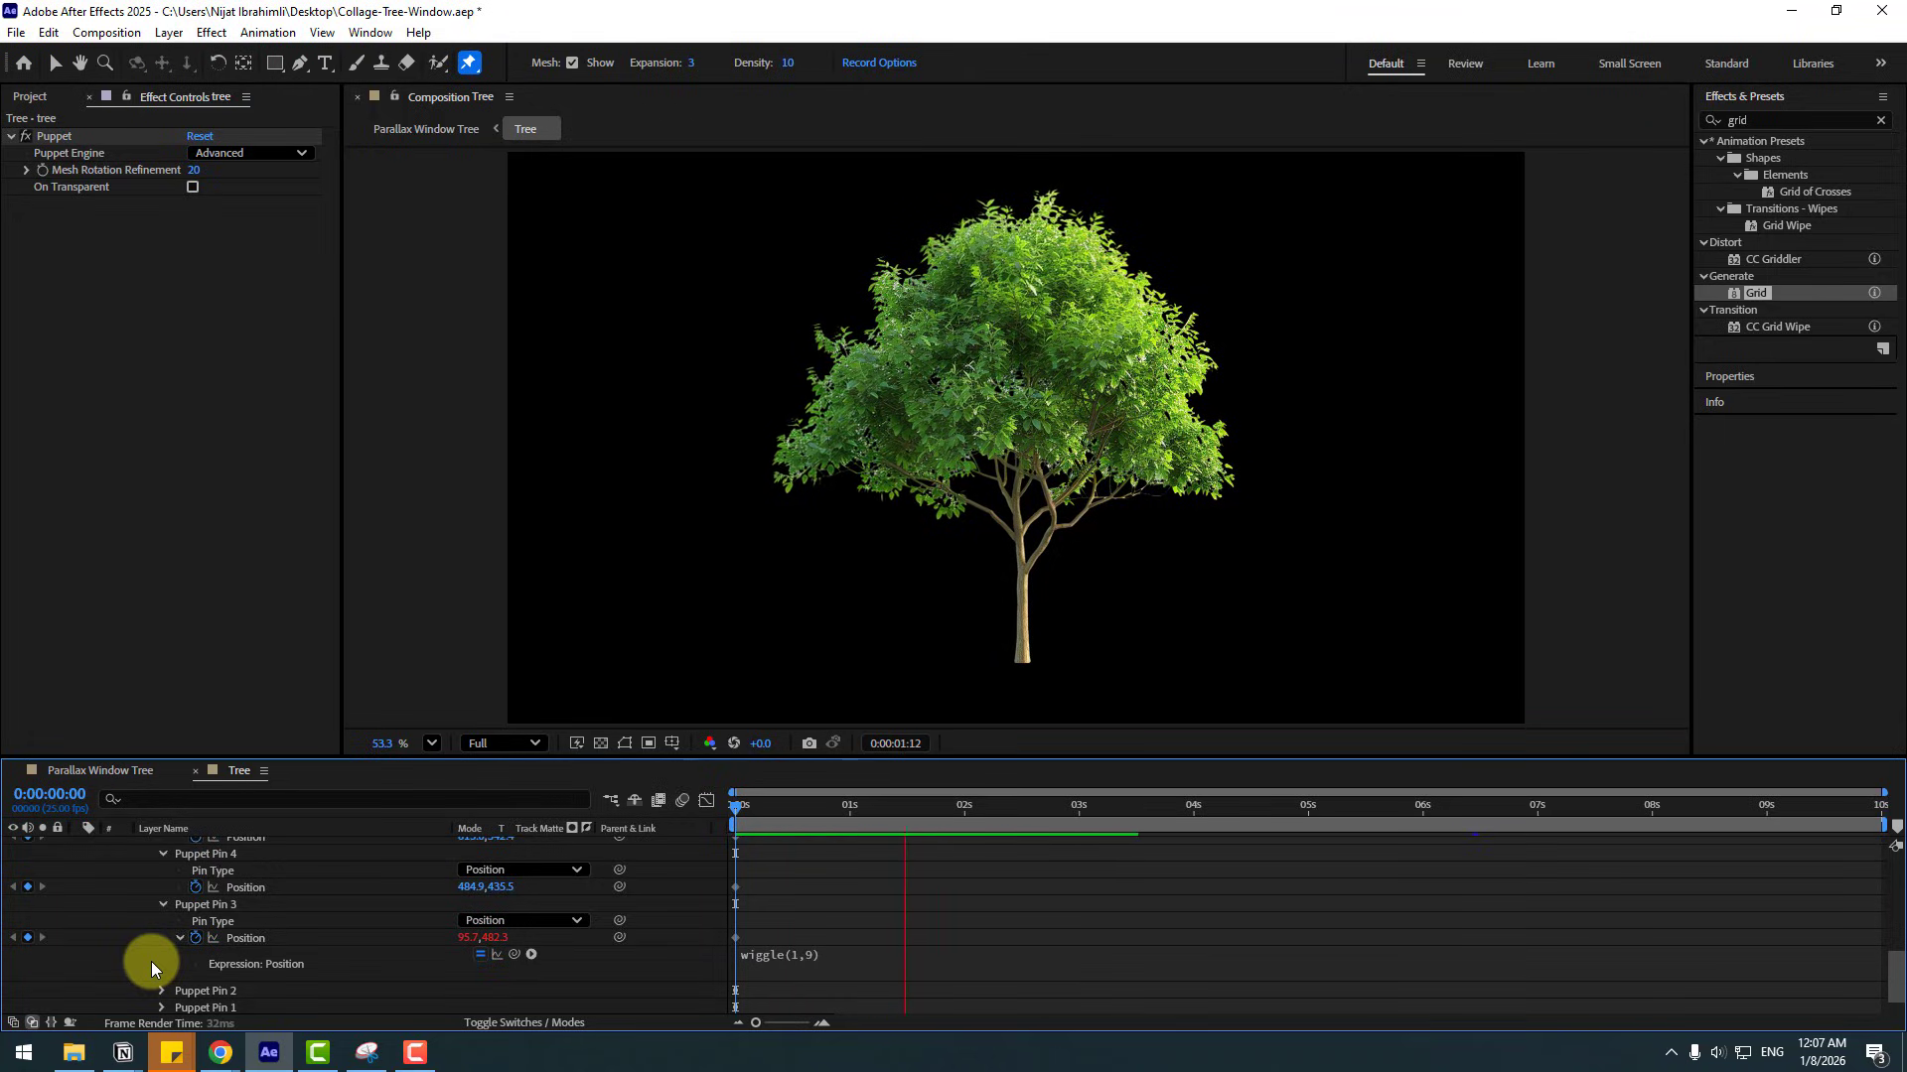
pyautogui.press('space')
pyautogui.click(163, 904)
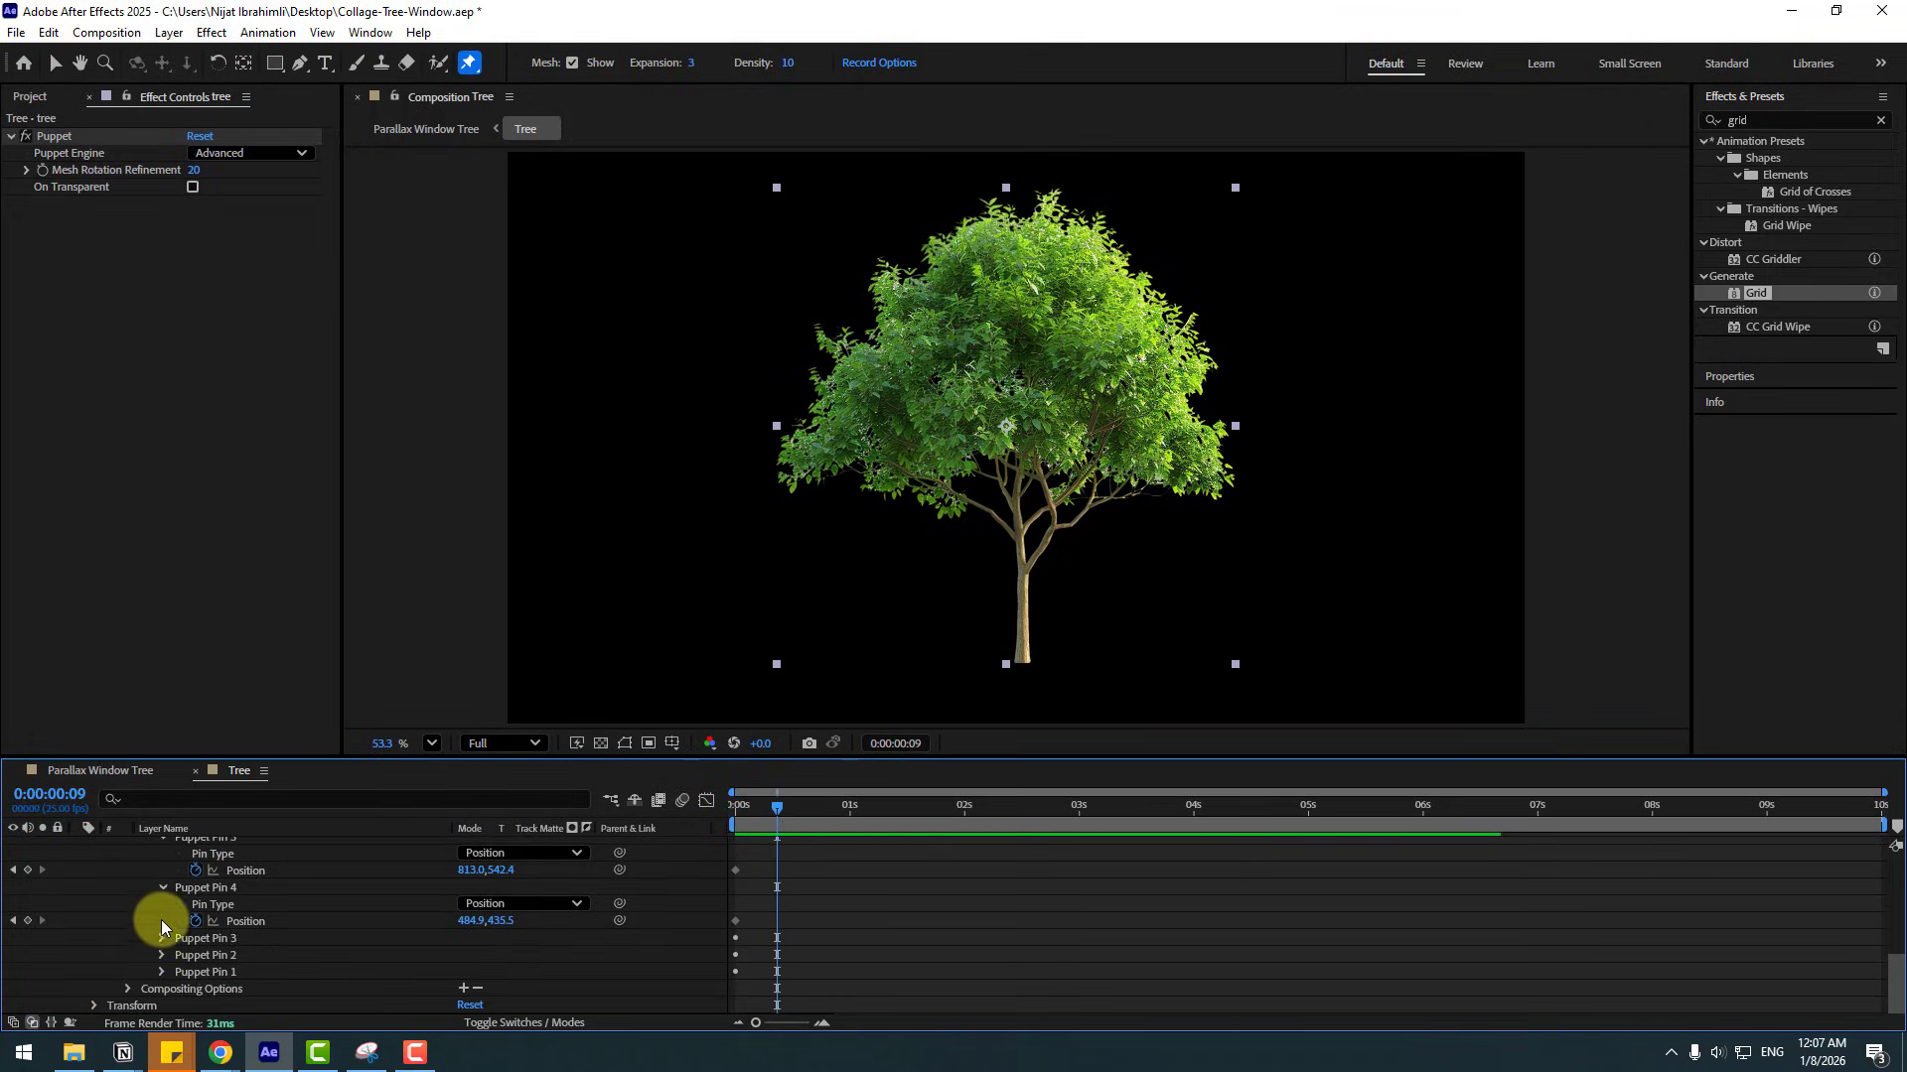
# - Add the expression wiggle(1,7) to the position of Puppet Pin 4
pyautogui.click(210, 888)
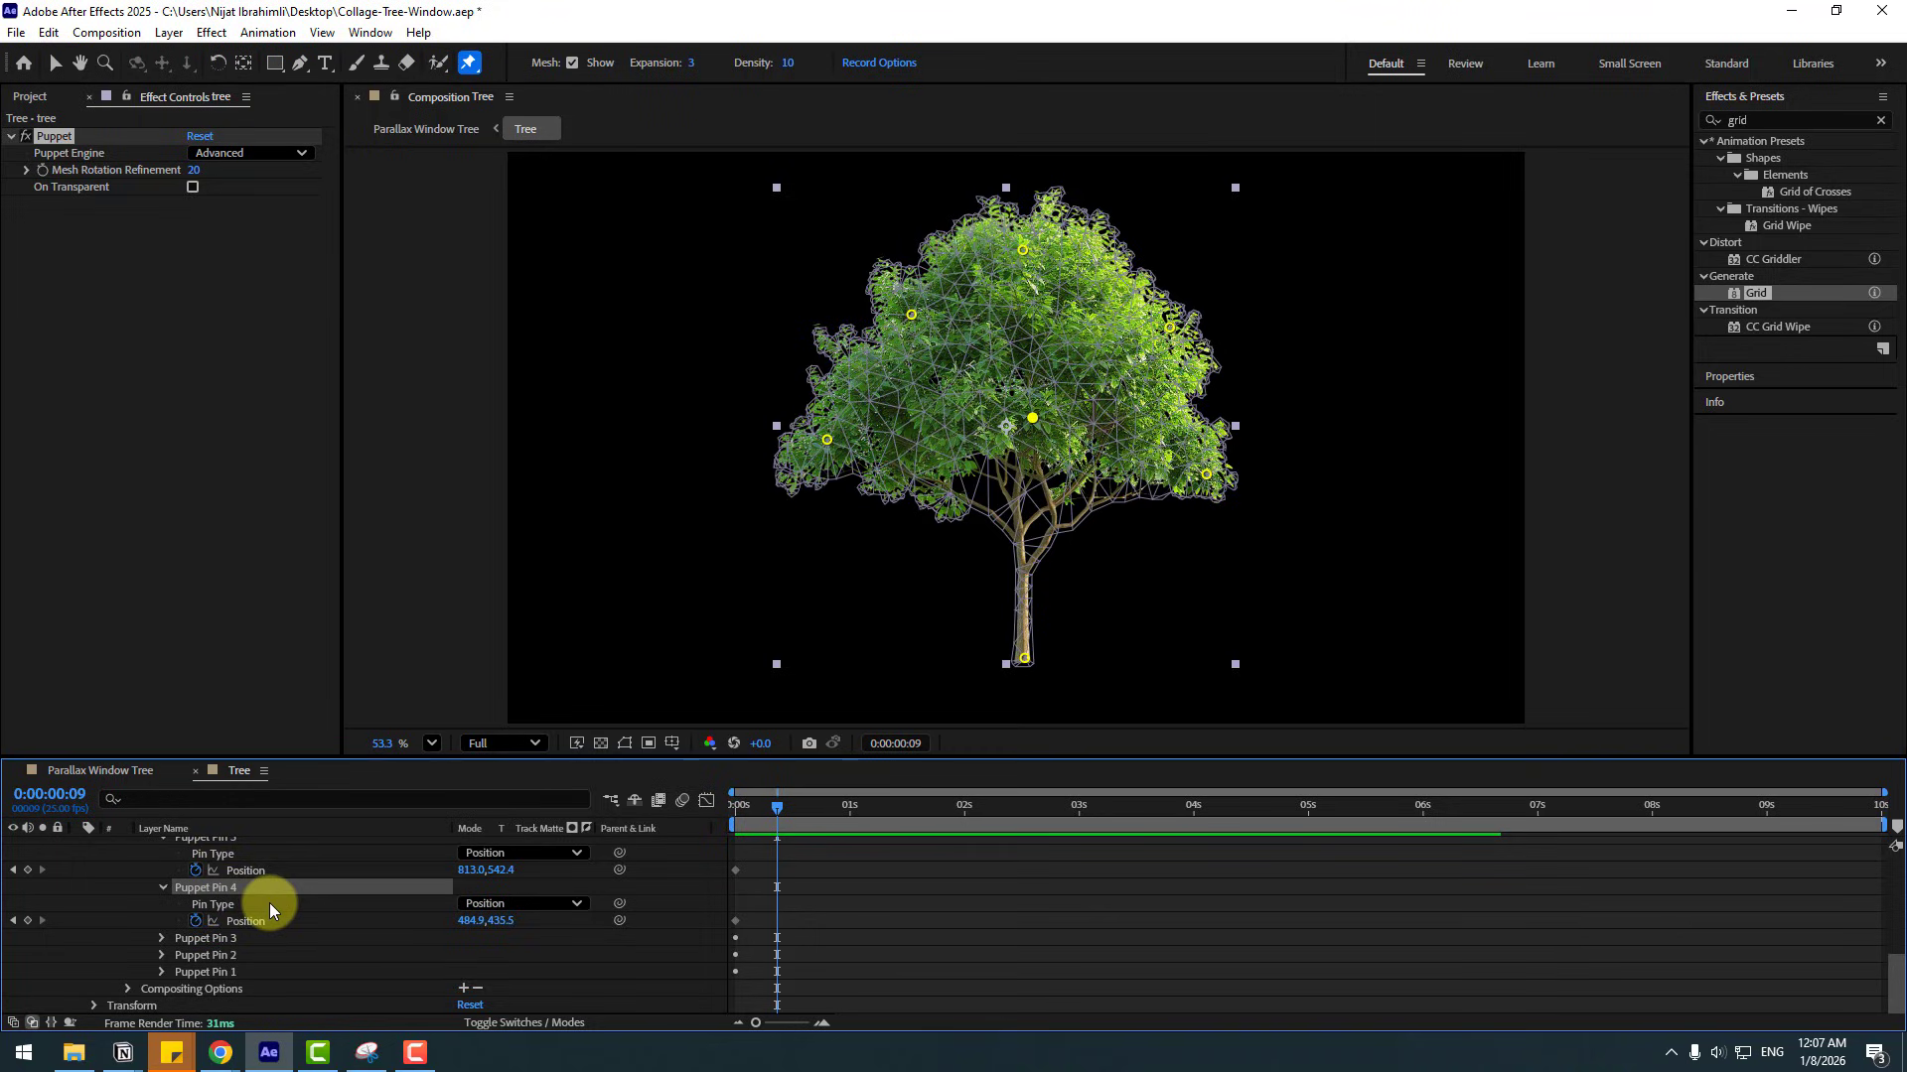
pyautogui.keyDown('alt'); pyautogui.click(195, 921); pyautogui.keyUp('alt')
pyautogui.write('wiggle(1,6)')
pyautogui.click(842, 955)
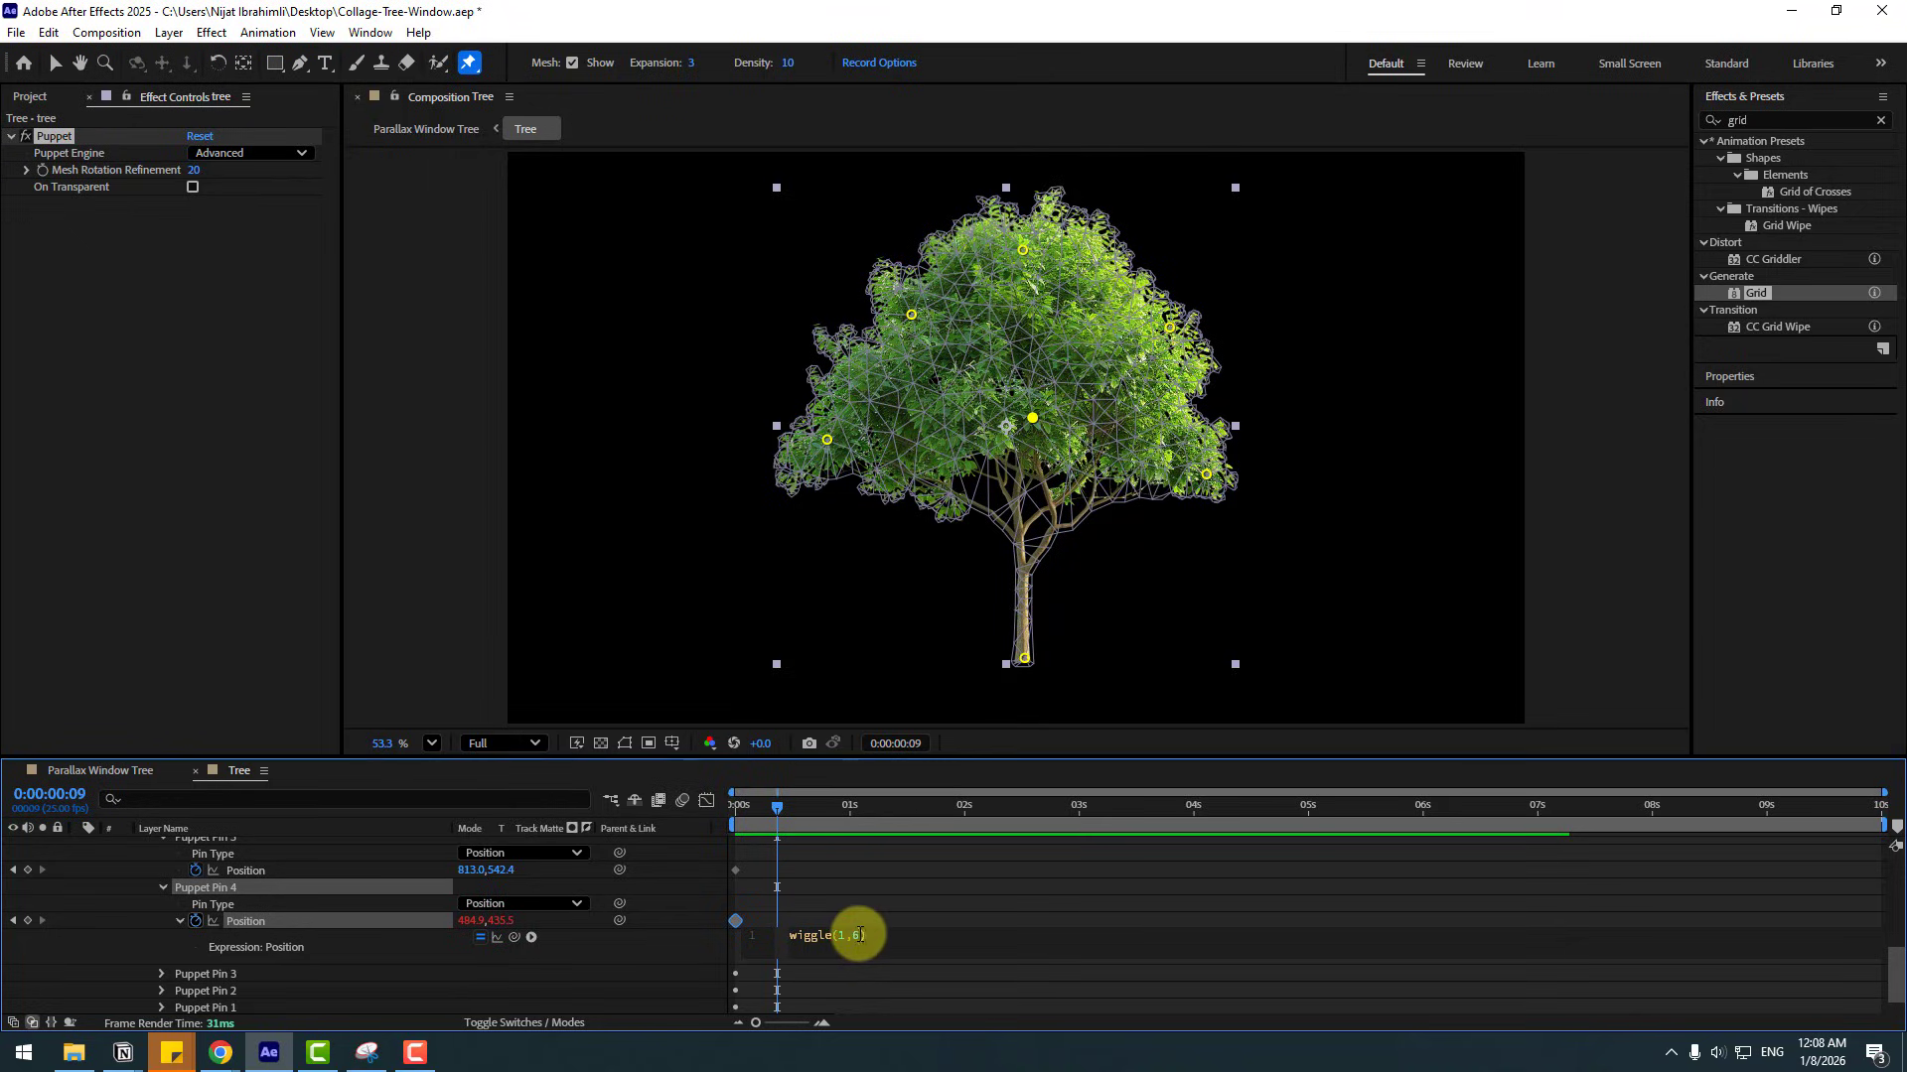
pyautogui.press('BackSpace')
pyautogui.write('7')
pyautogui.click(136, 958)
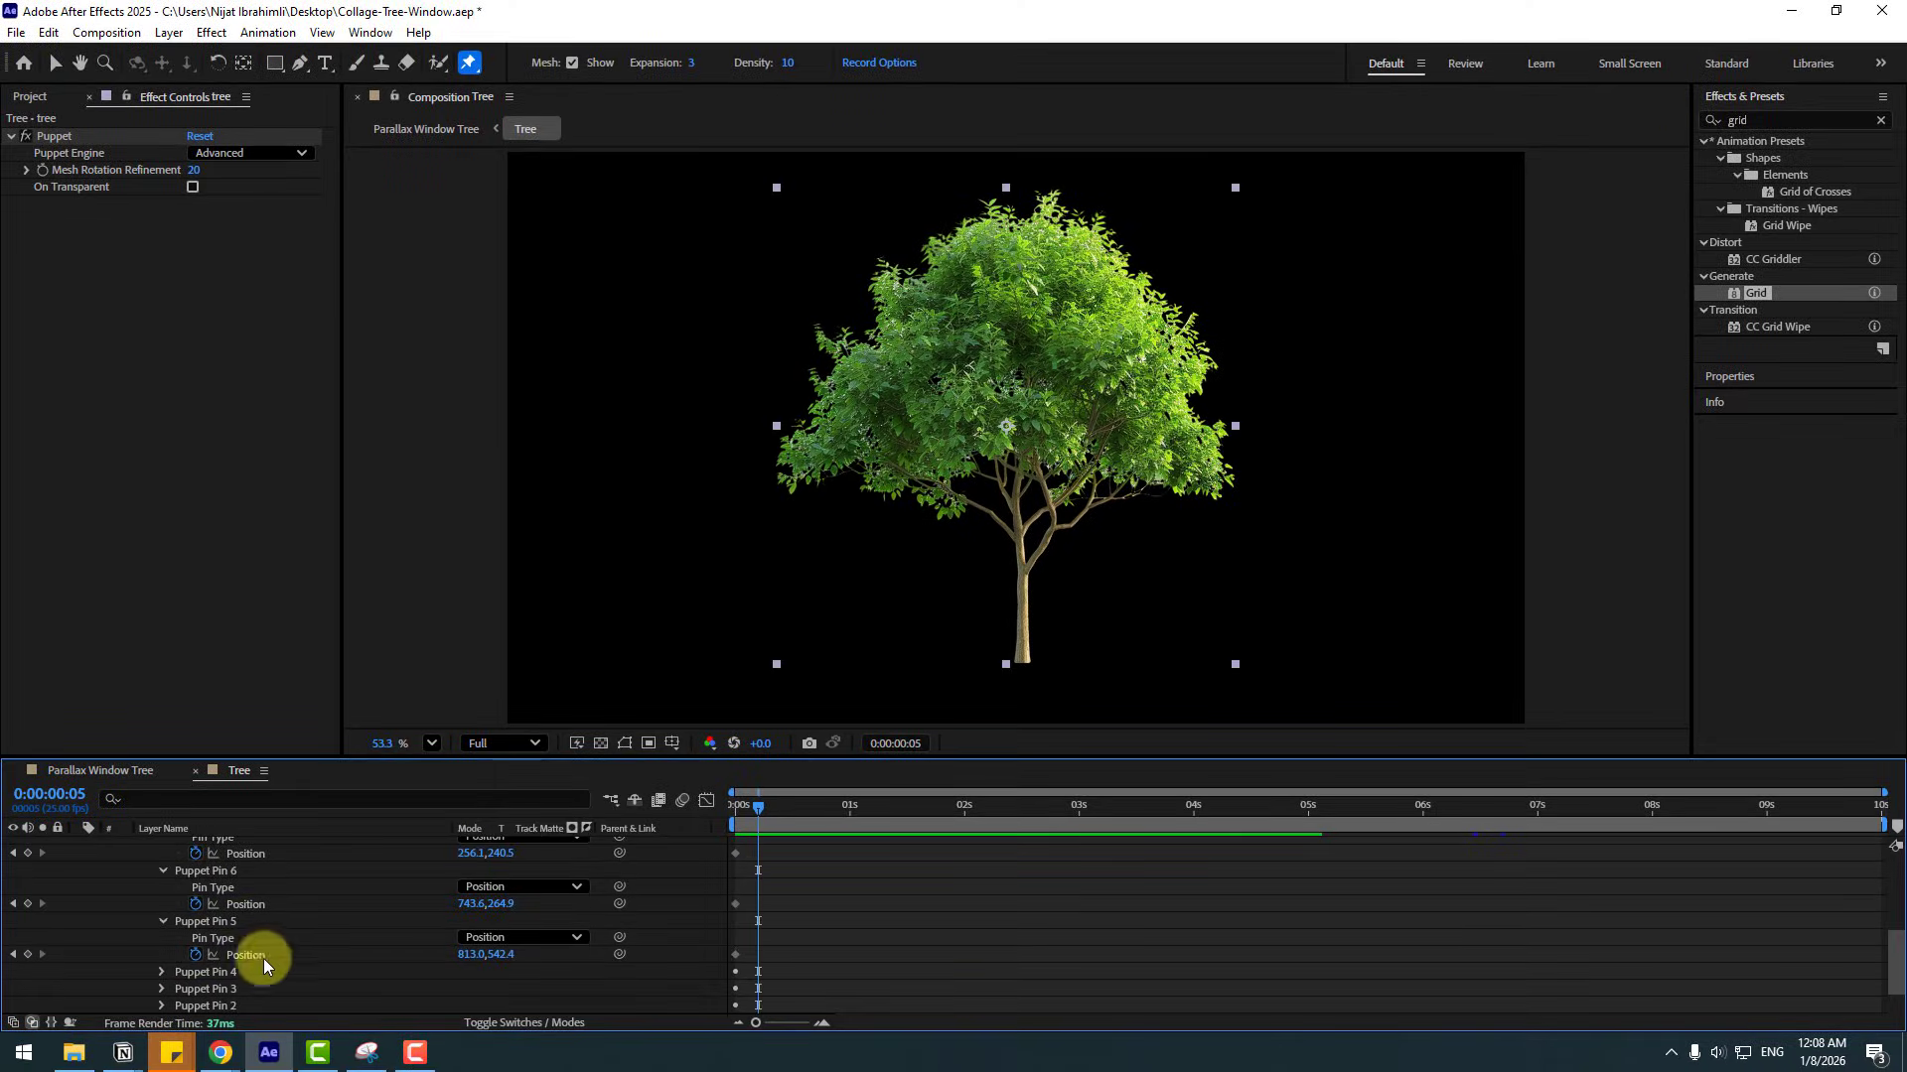
# - Add the expression wiggle(1,6) to the position of Puppet Pin 5 and preview the swaying canopy
pyautogui.click(223, 924)
pyautogui.keyDown('alt'); pyautogui.click(196, 955); pyautogui.keyUp('alt')
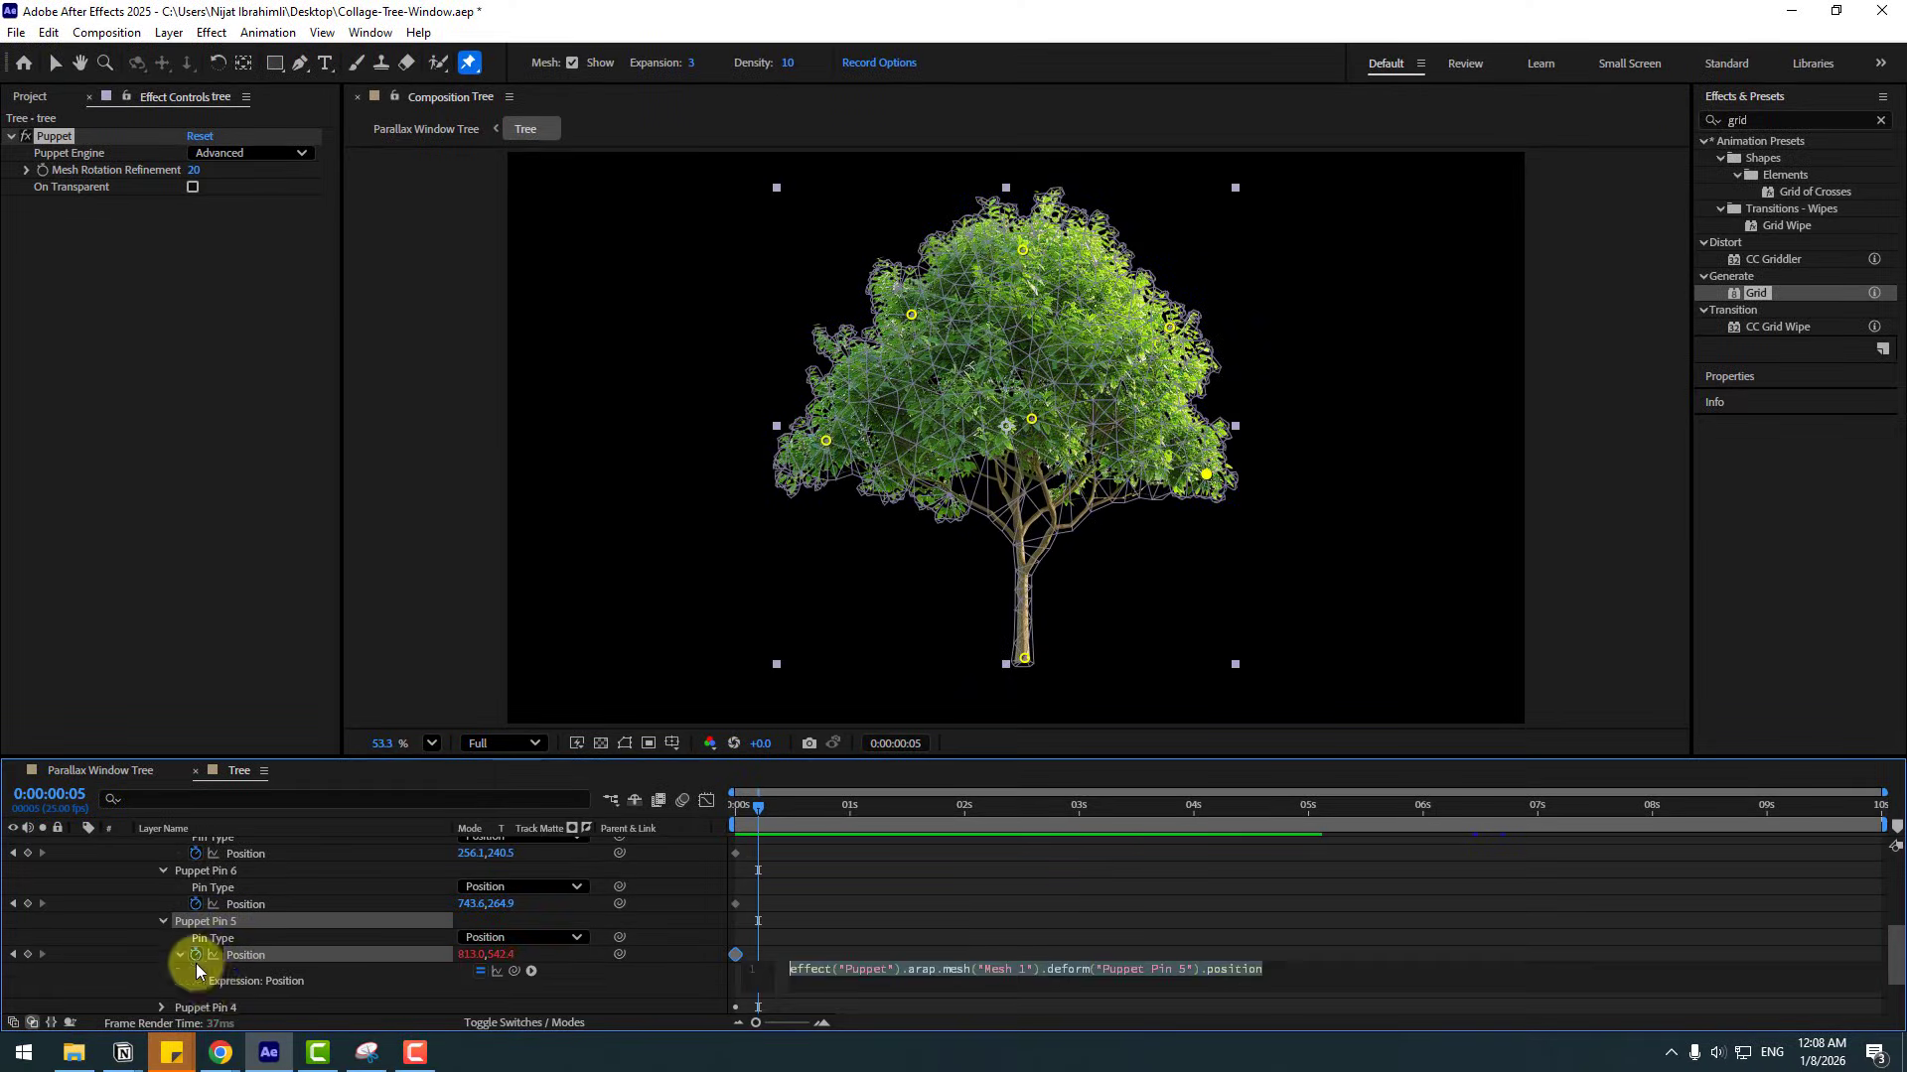
pyautogui.write('wiggle(1,6)')
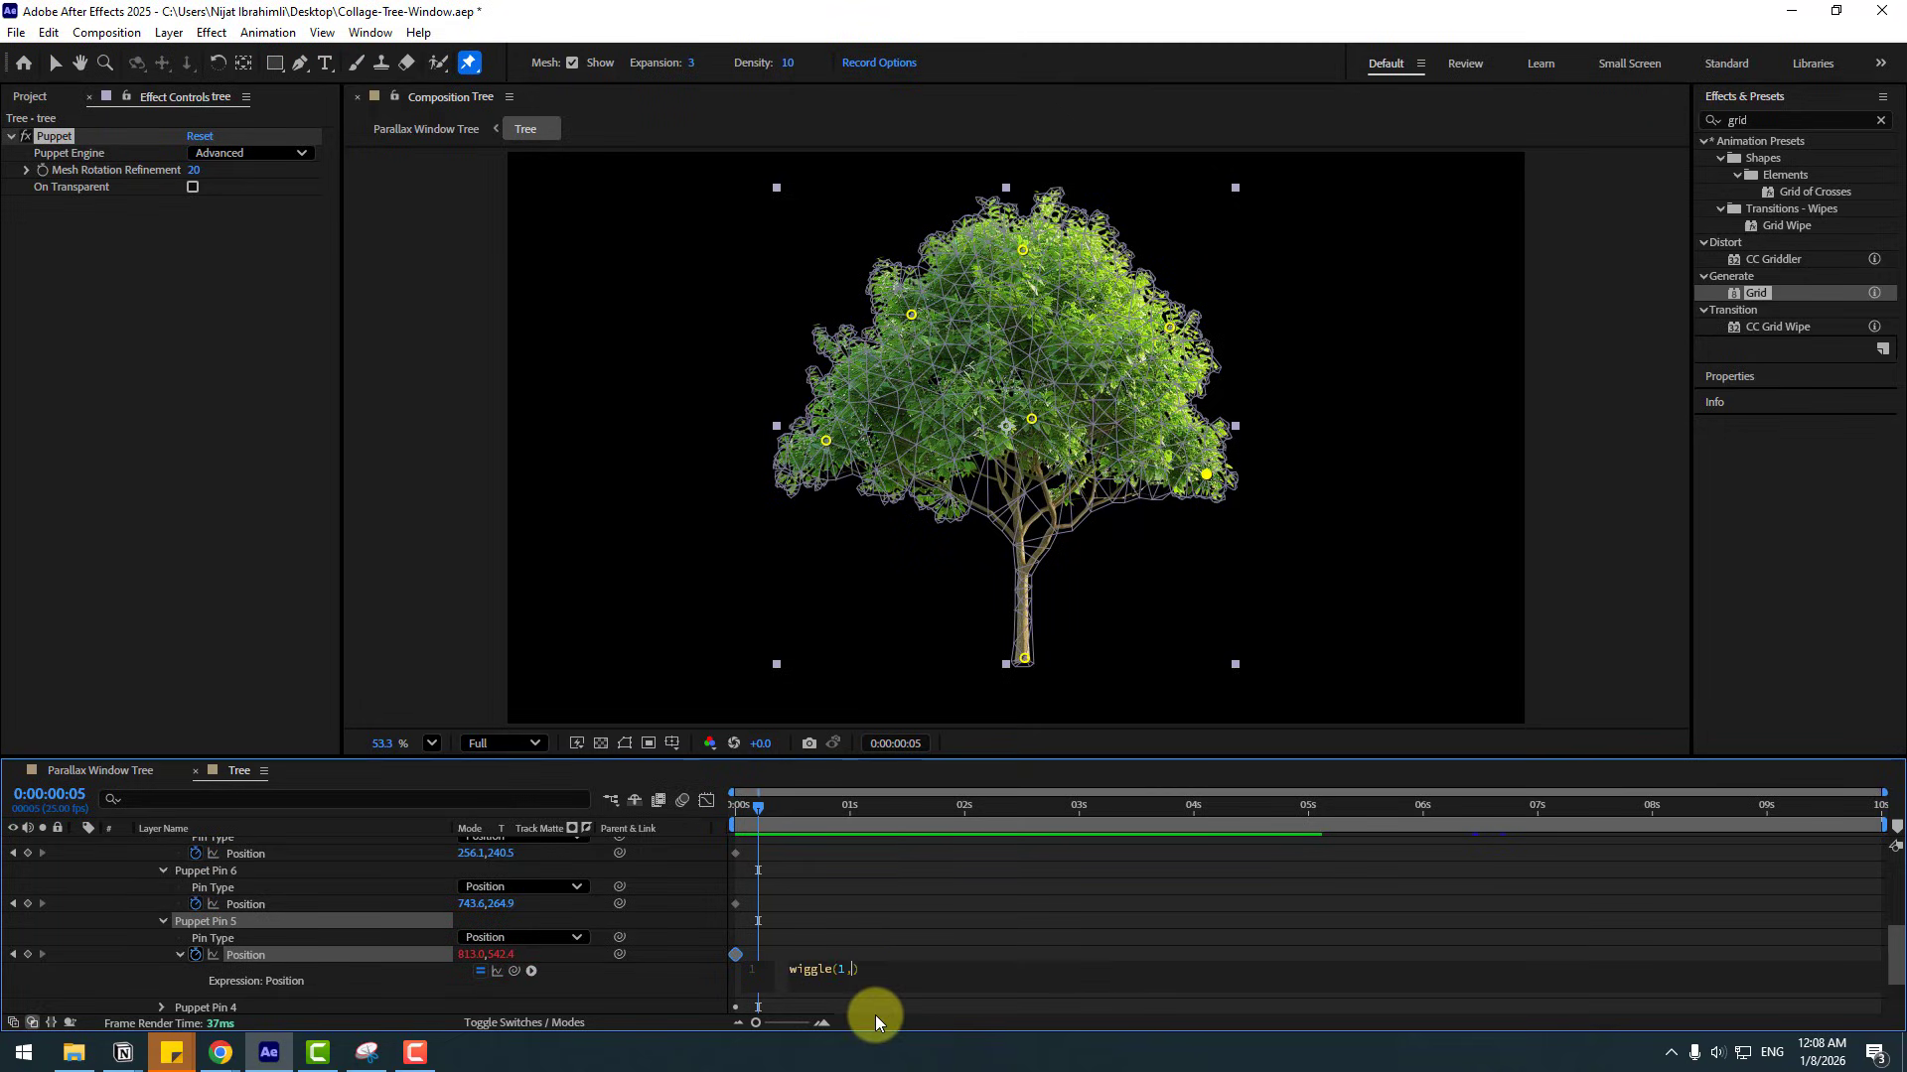
pyautogui.click(369, 980)
pyautogui.press('space')
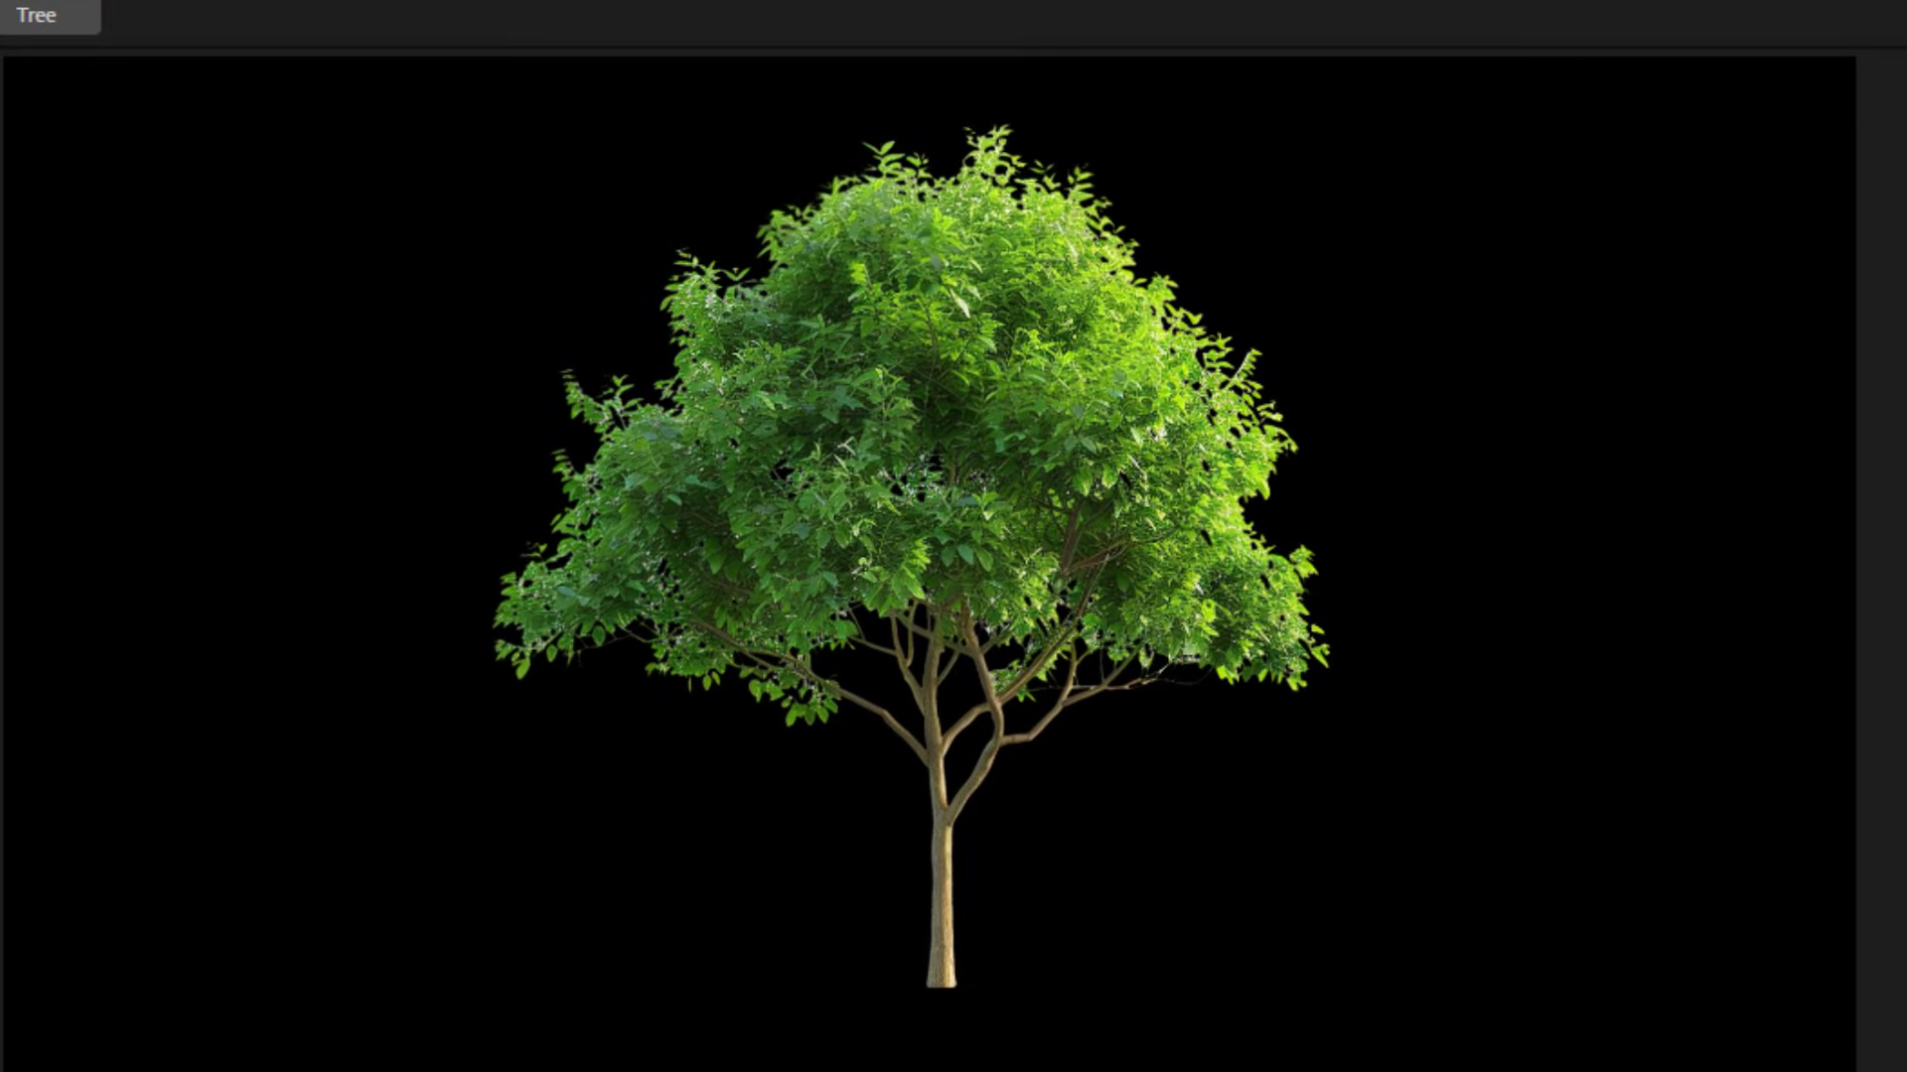
pyautogui.press('space')
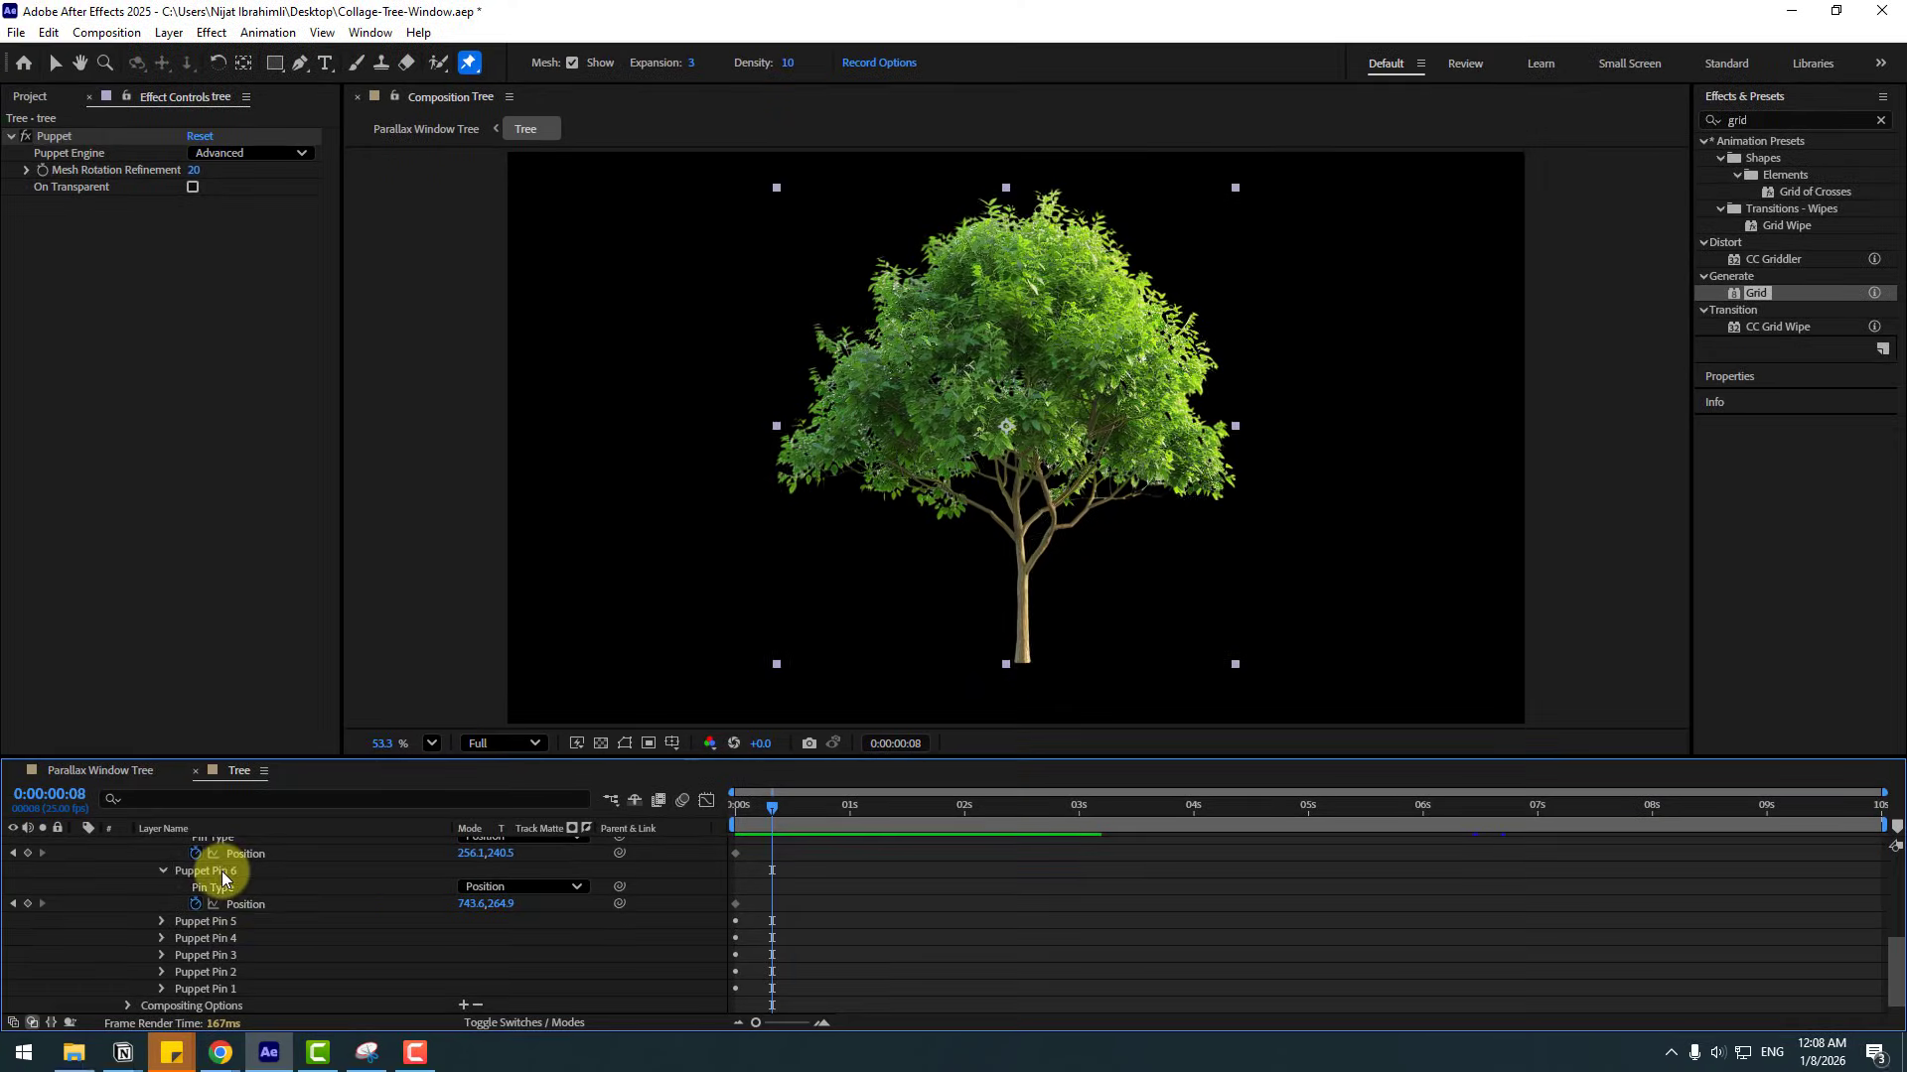
# - Add the expression wiggle(1,2) to the position of Puppet Pin 6, preview it and collapse the pin's properties
pyautogui.click(14, 1004)
pyautogui.keyDown('alt'); pyautogui.click(1, 1044); pyautogui.keyUp('alt')
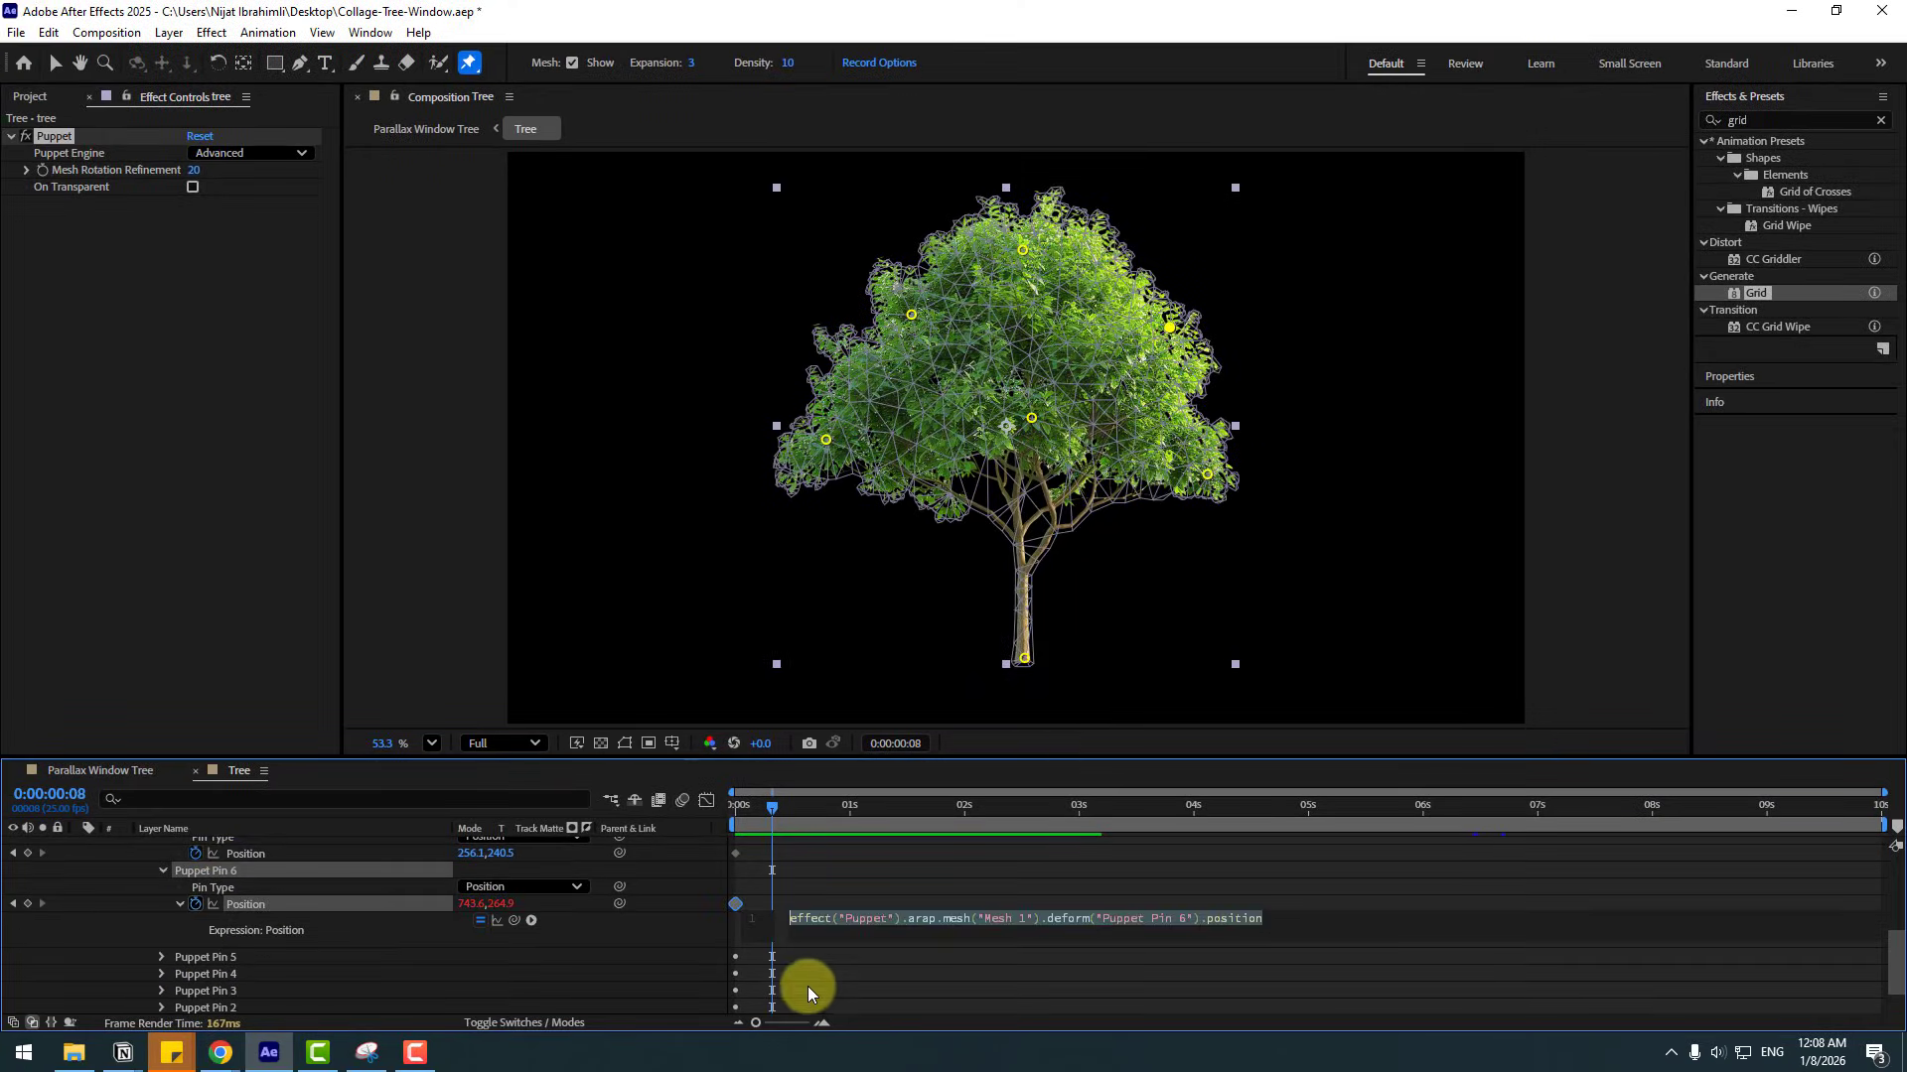
pyautogui.write('wiggle(1,62')
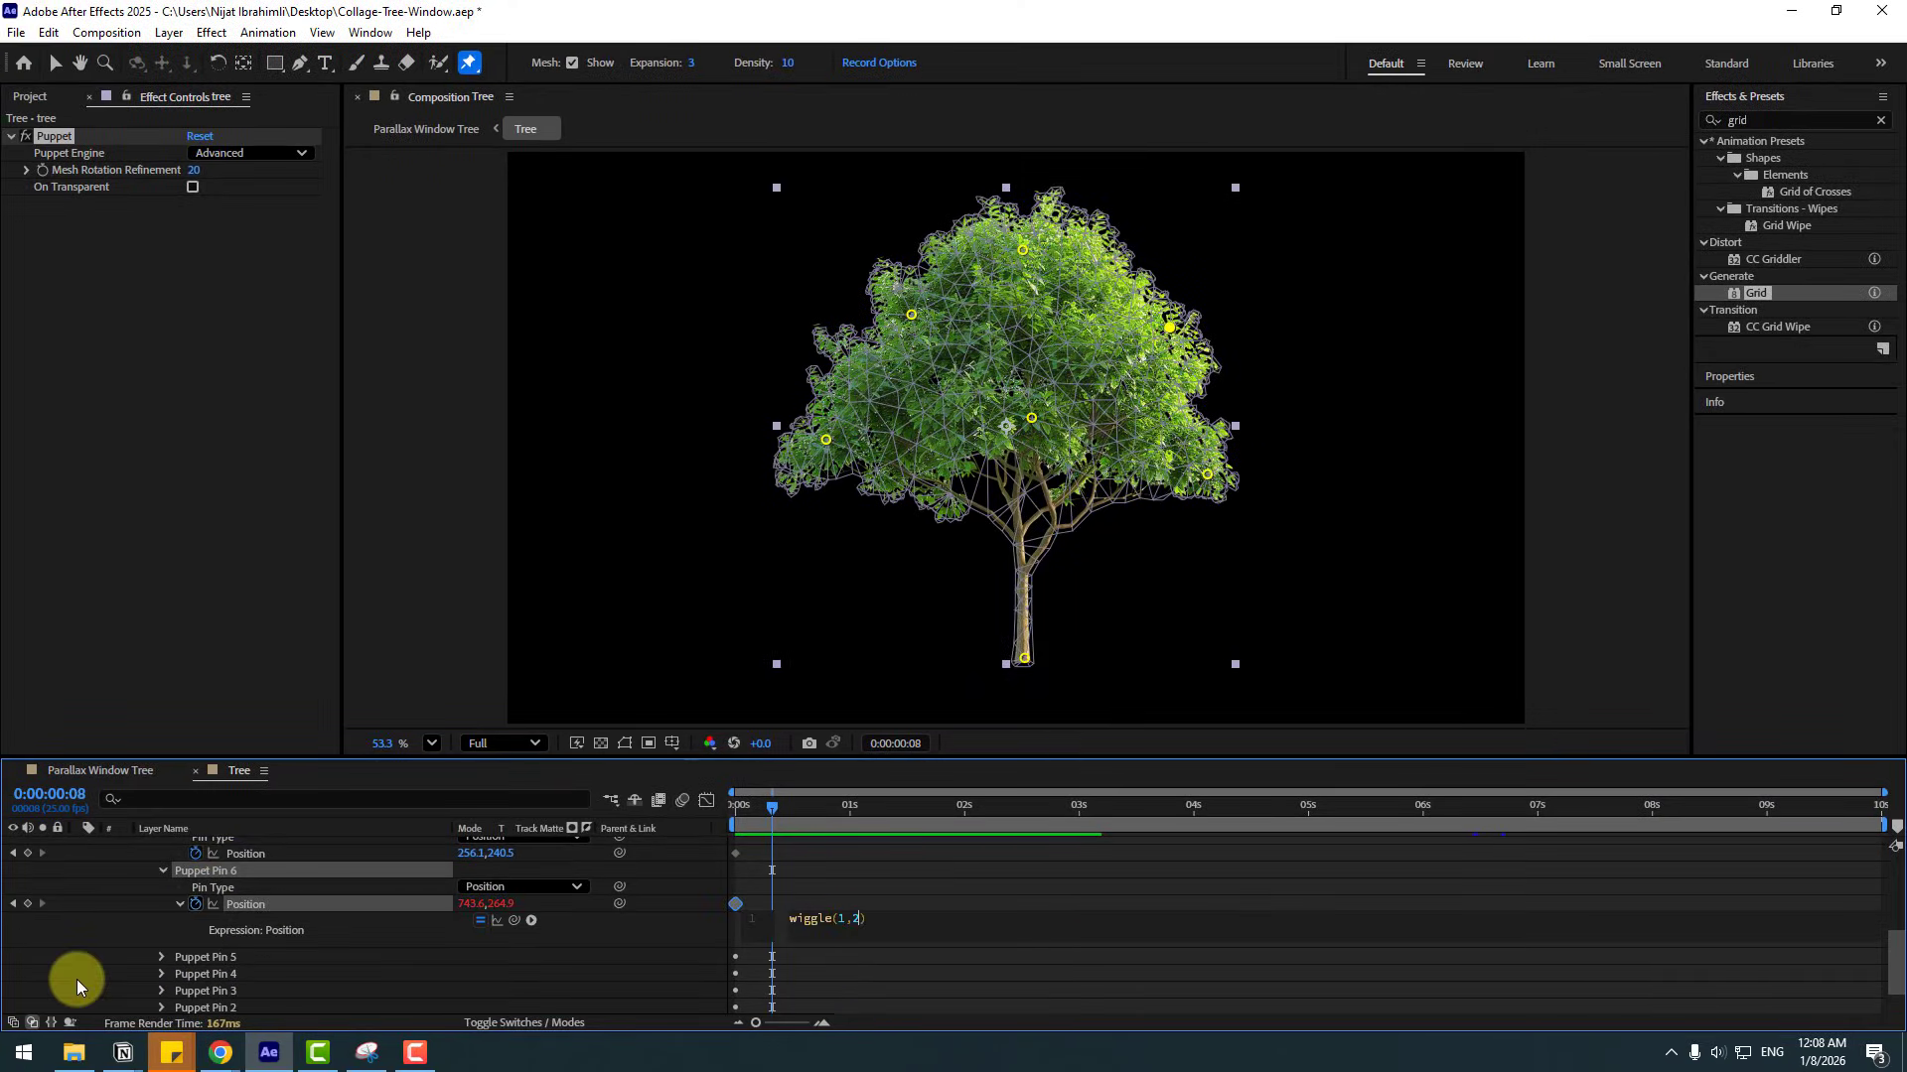
pyautogui.click(77, 983)
pyautogui.press('space')
pyautogui.click(163, 870)
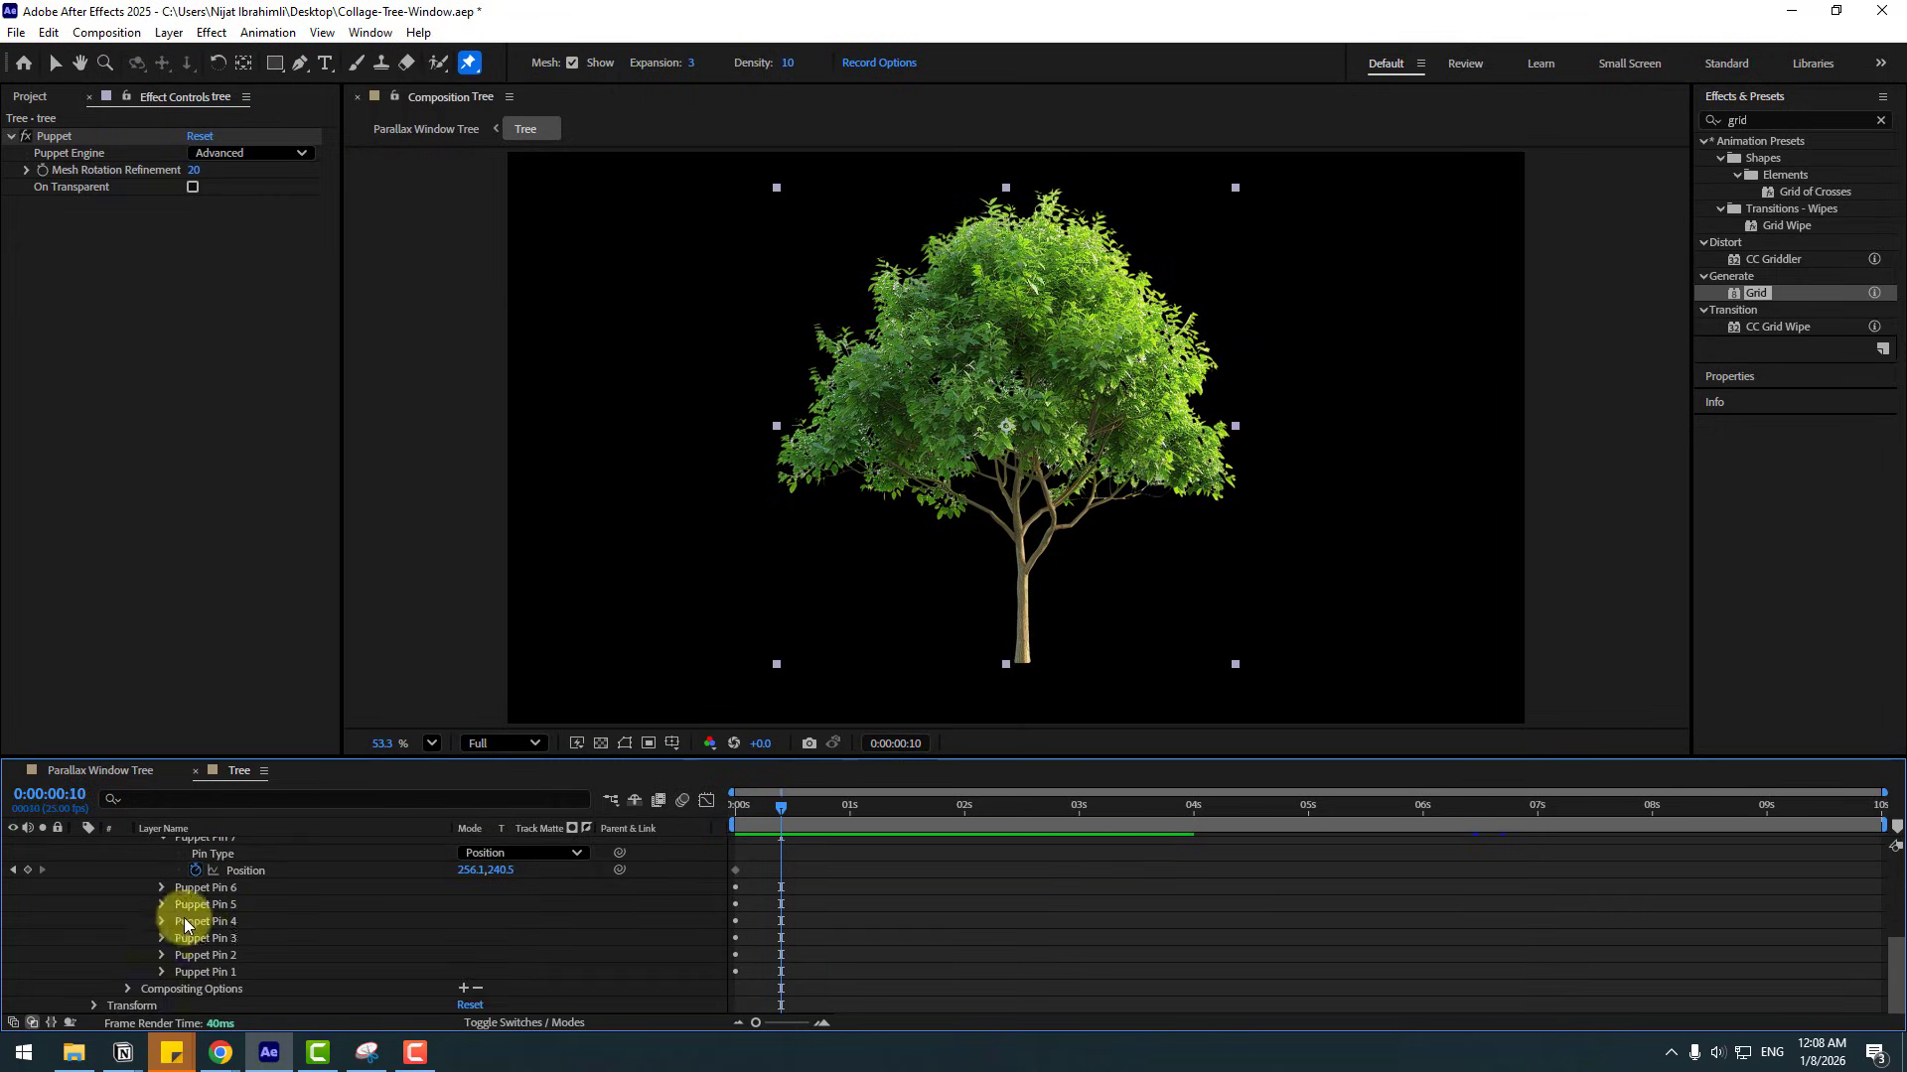
# - Add the expression wiggle(1,10) to the position of Puppet Pin 7, preview the animation and close the Tree composition
pyautogui.click(214, 892)
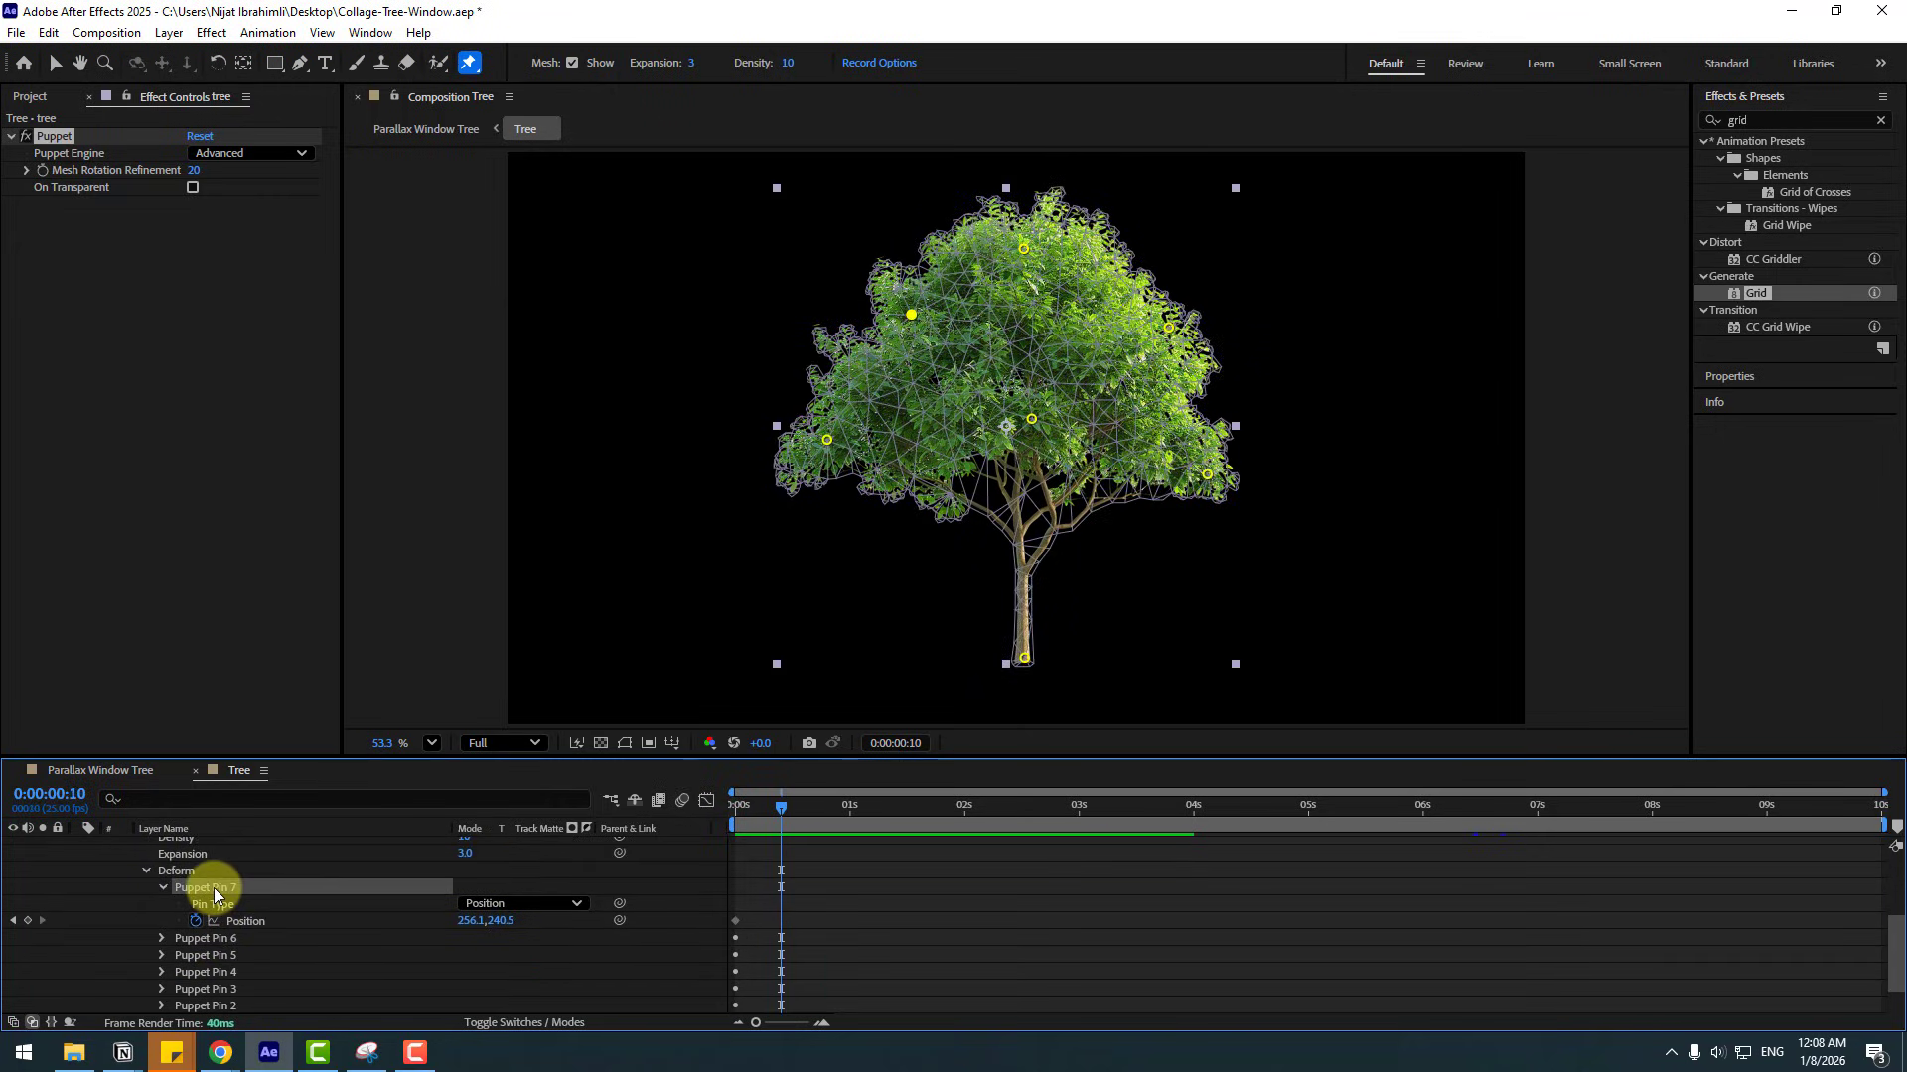
pyautogui.keyDown('alt'); pyautogui.click(195, 921); pyautogui.keyUp('alt')
pyautogui.write('wiggle(1,10)')
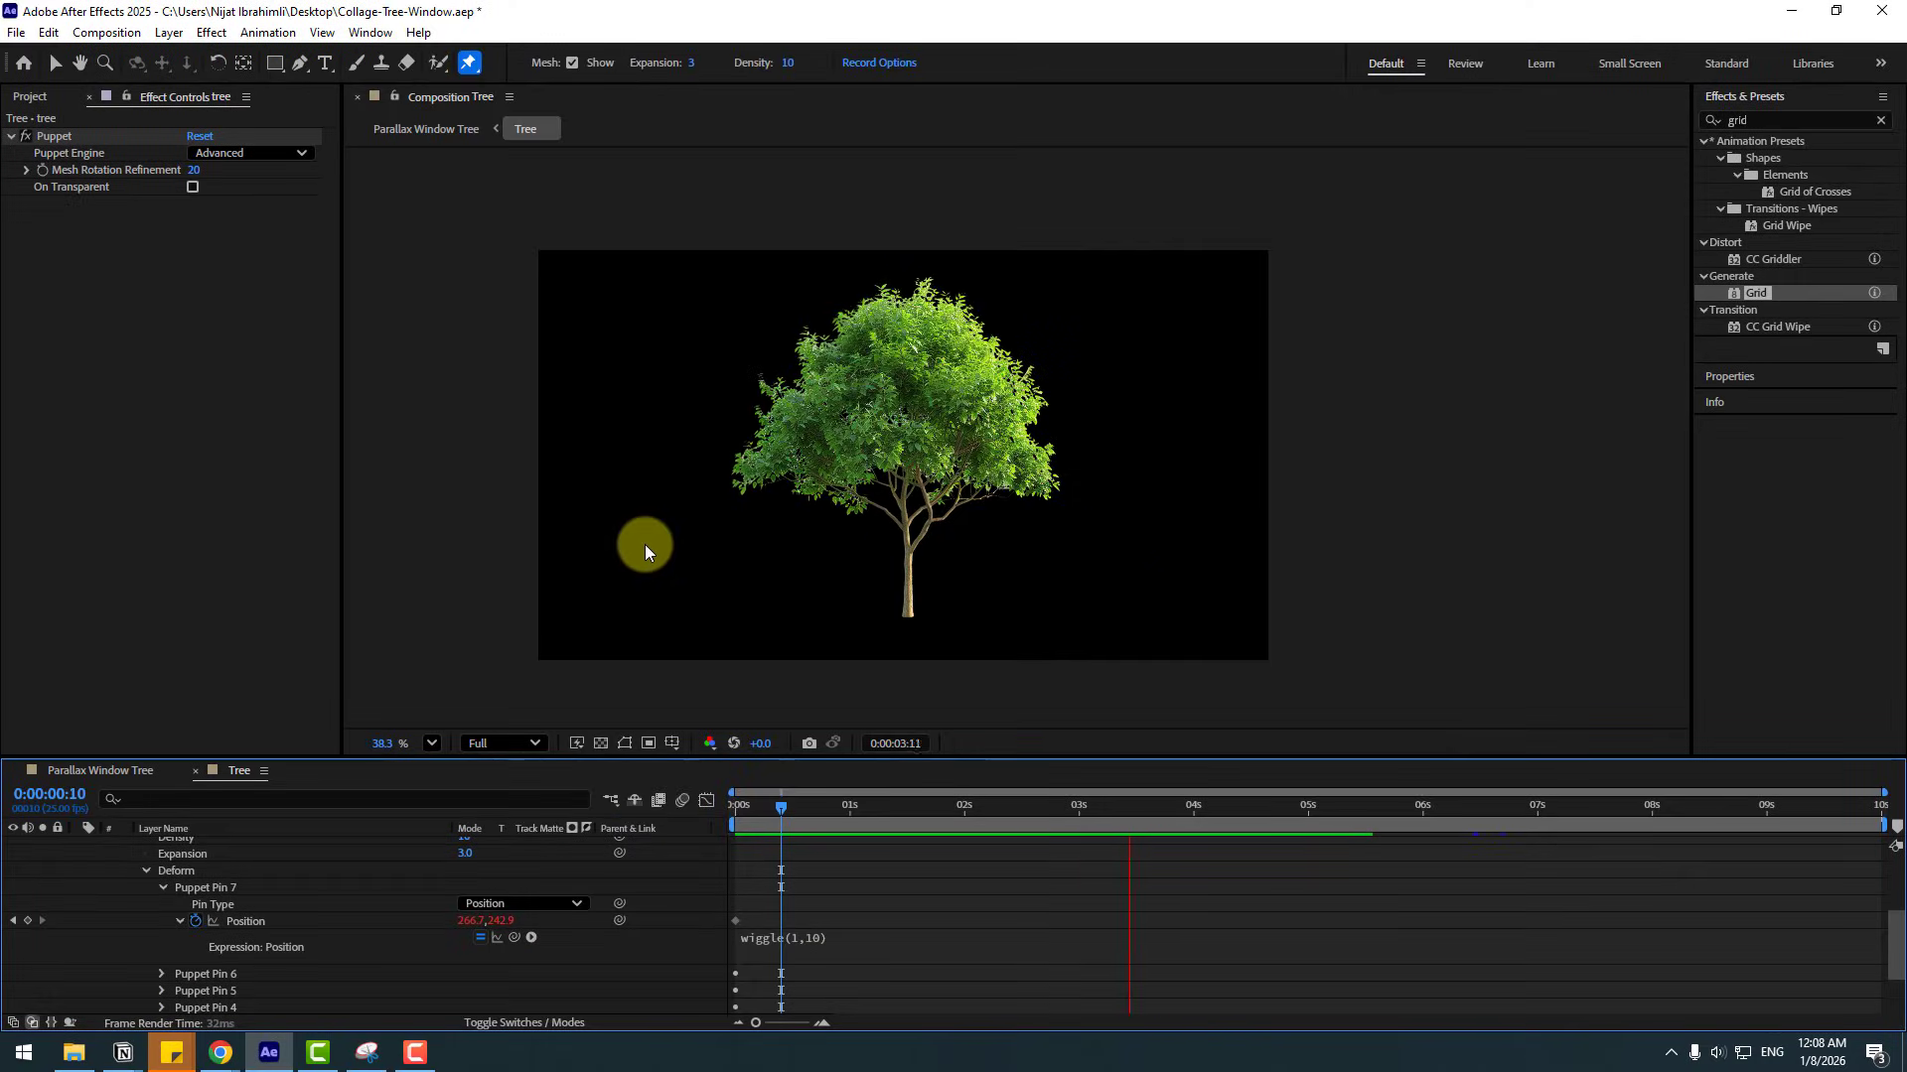
pyautogui.press('space')
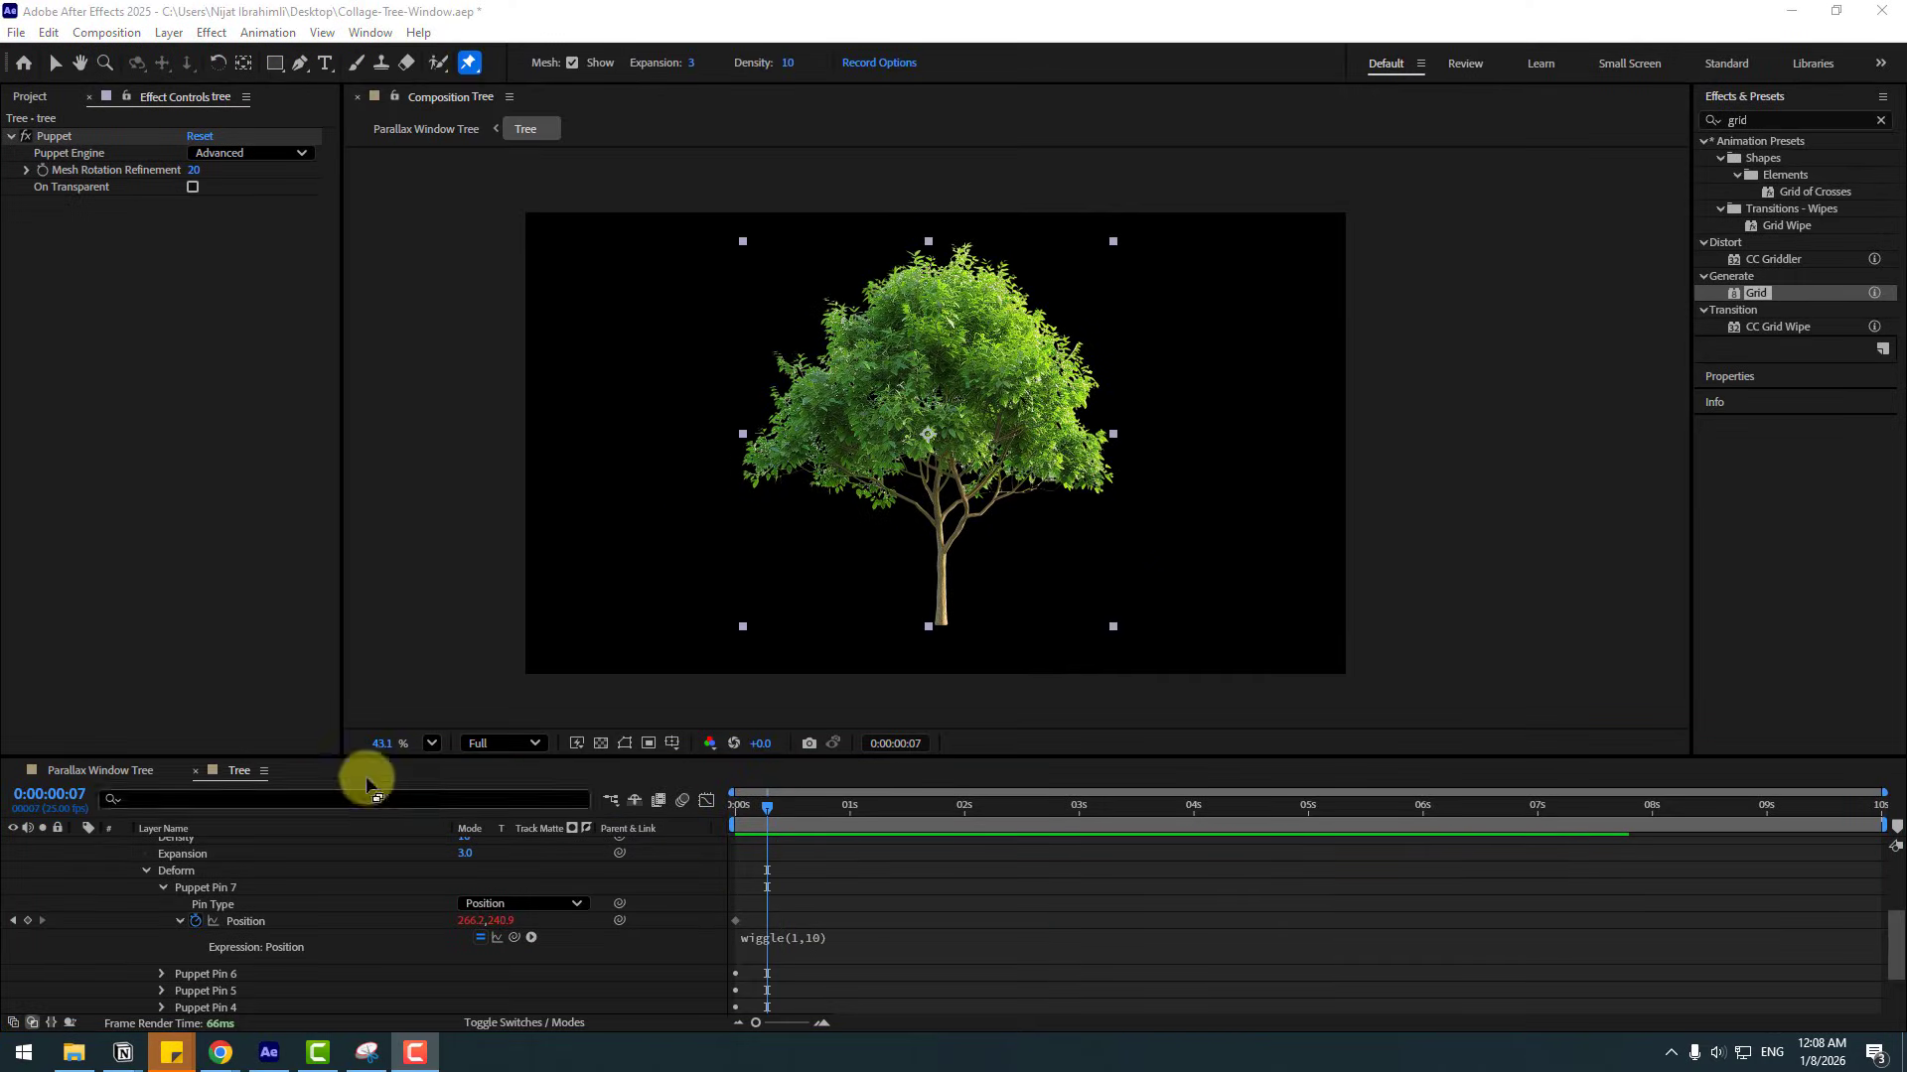
pyautogui.click(195, 771)
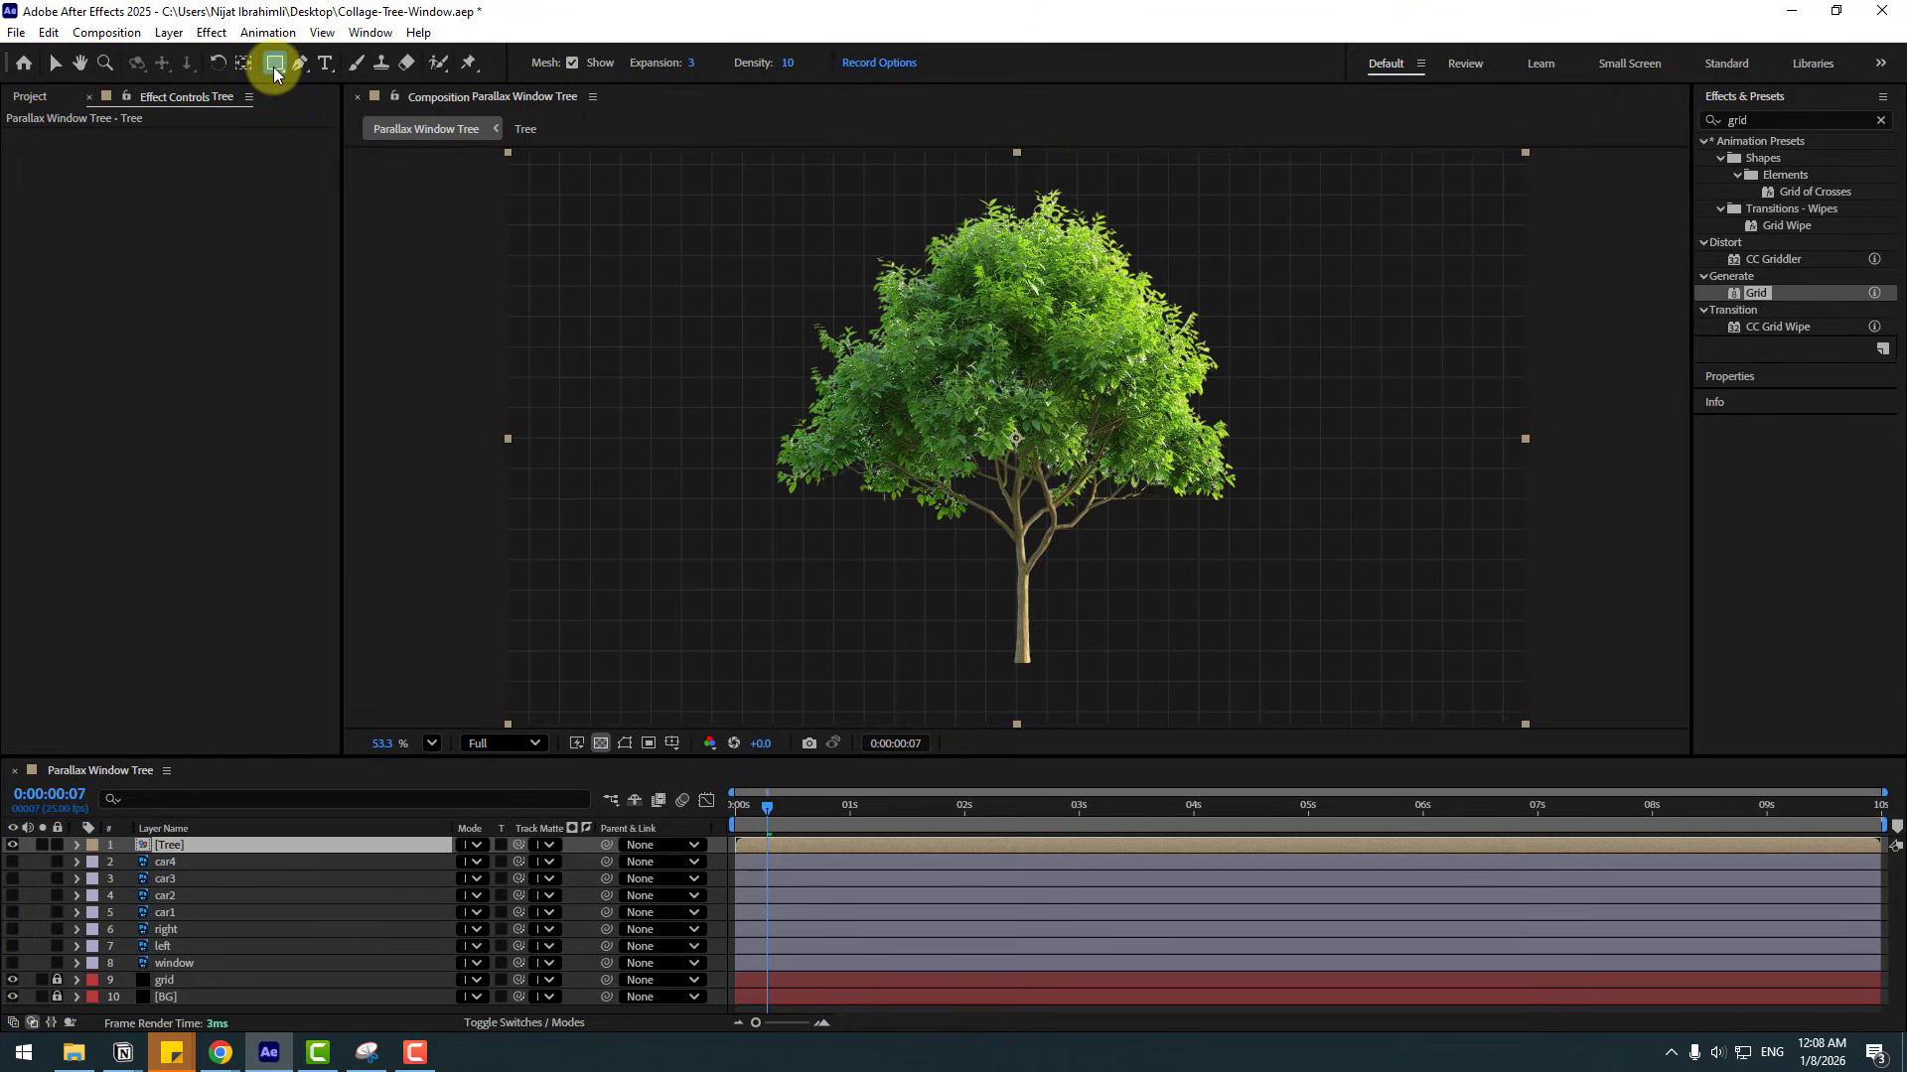
# - Draw a flat ellipse about 228 by 39 px at the base of the tree trunk as a new shape layer
pyautogui.moveTo(275, 73); pyautogui.dragTo(314, 107)
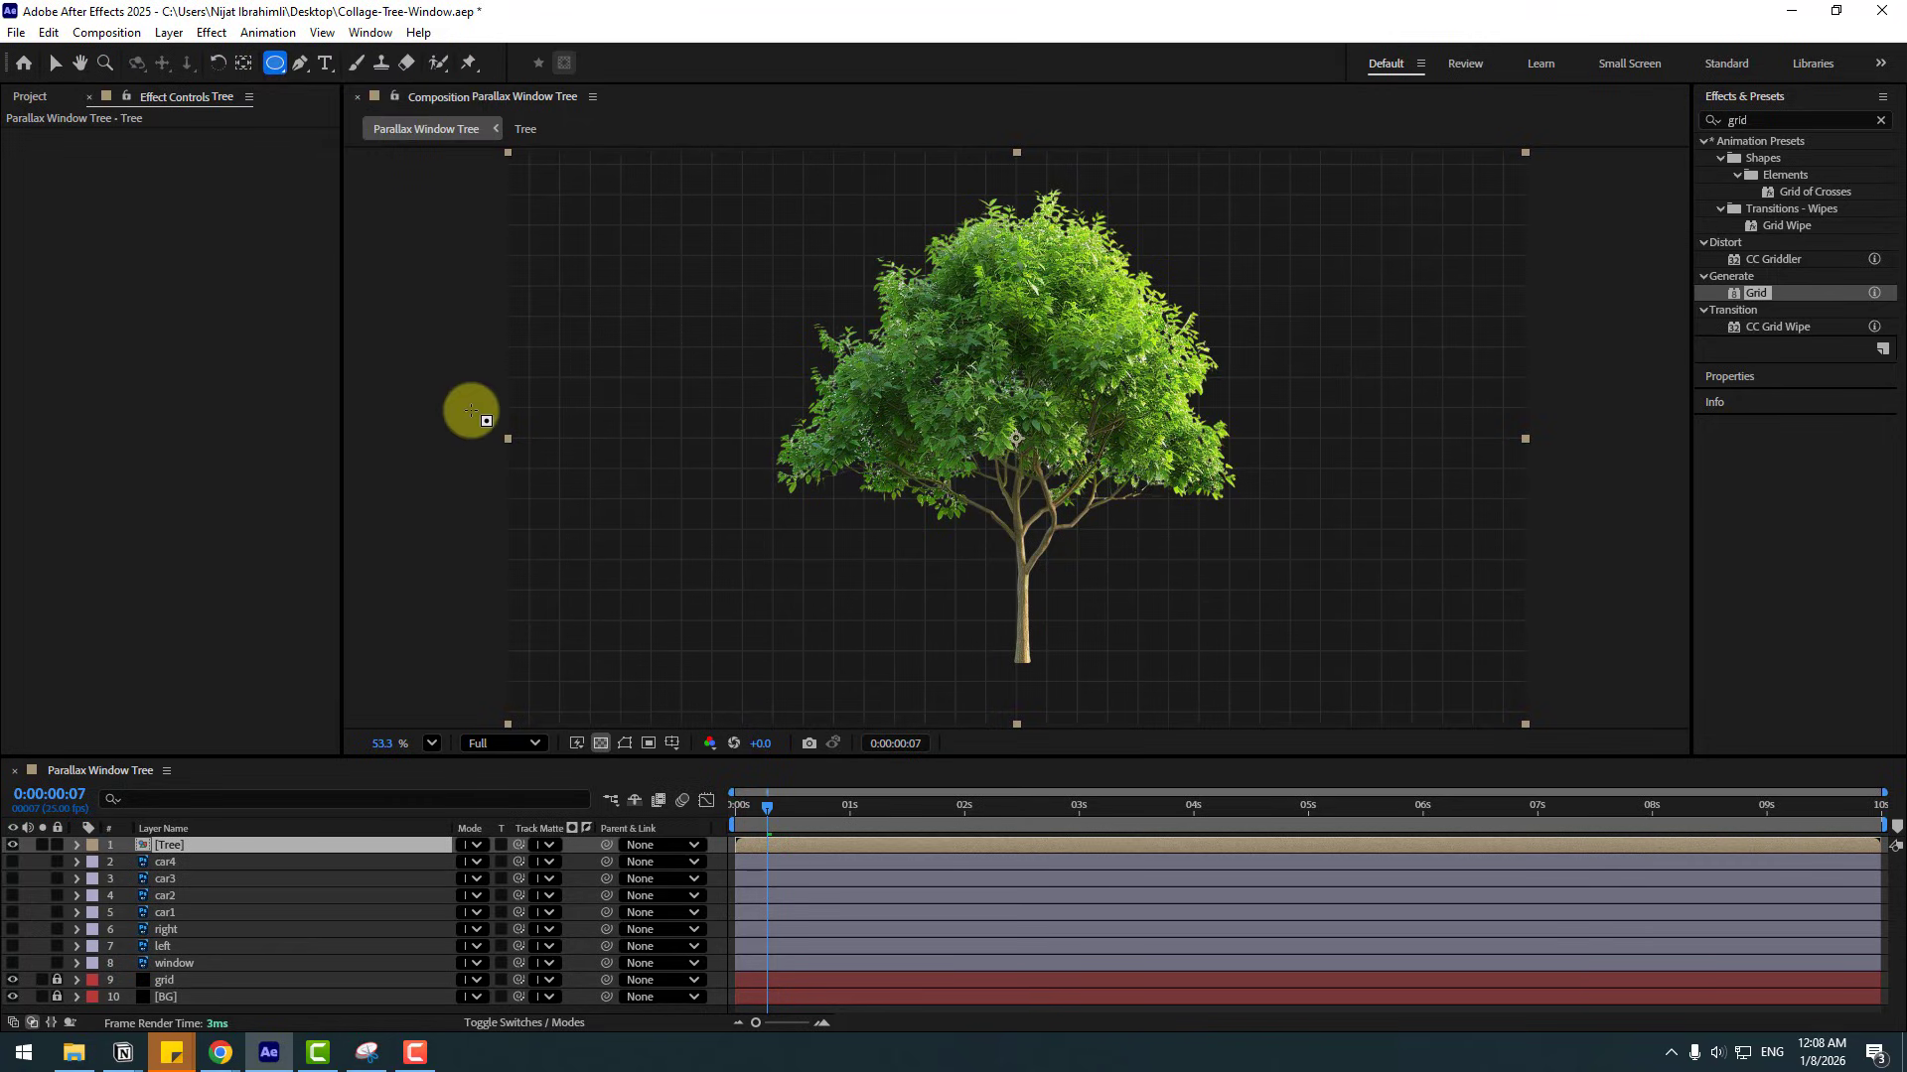
pyautogui.click(164, 1013)
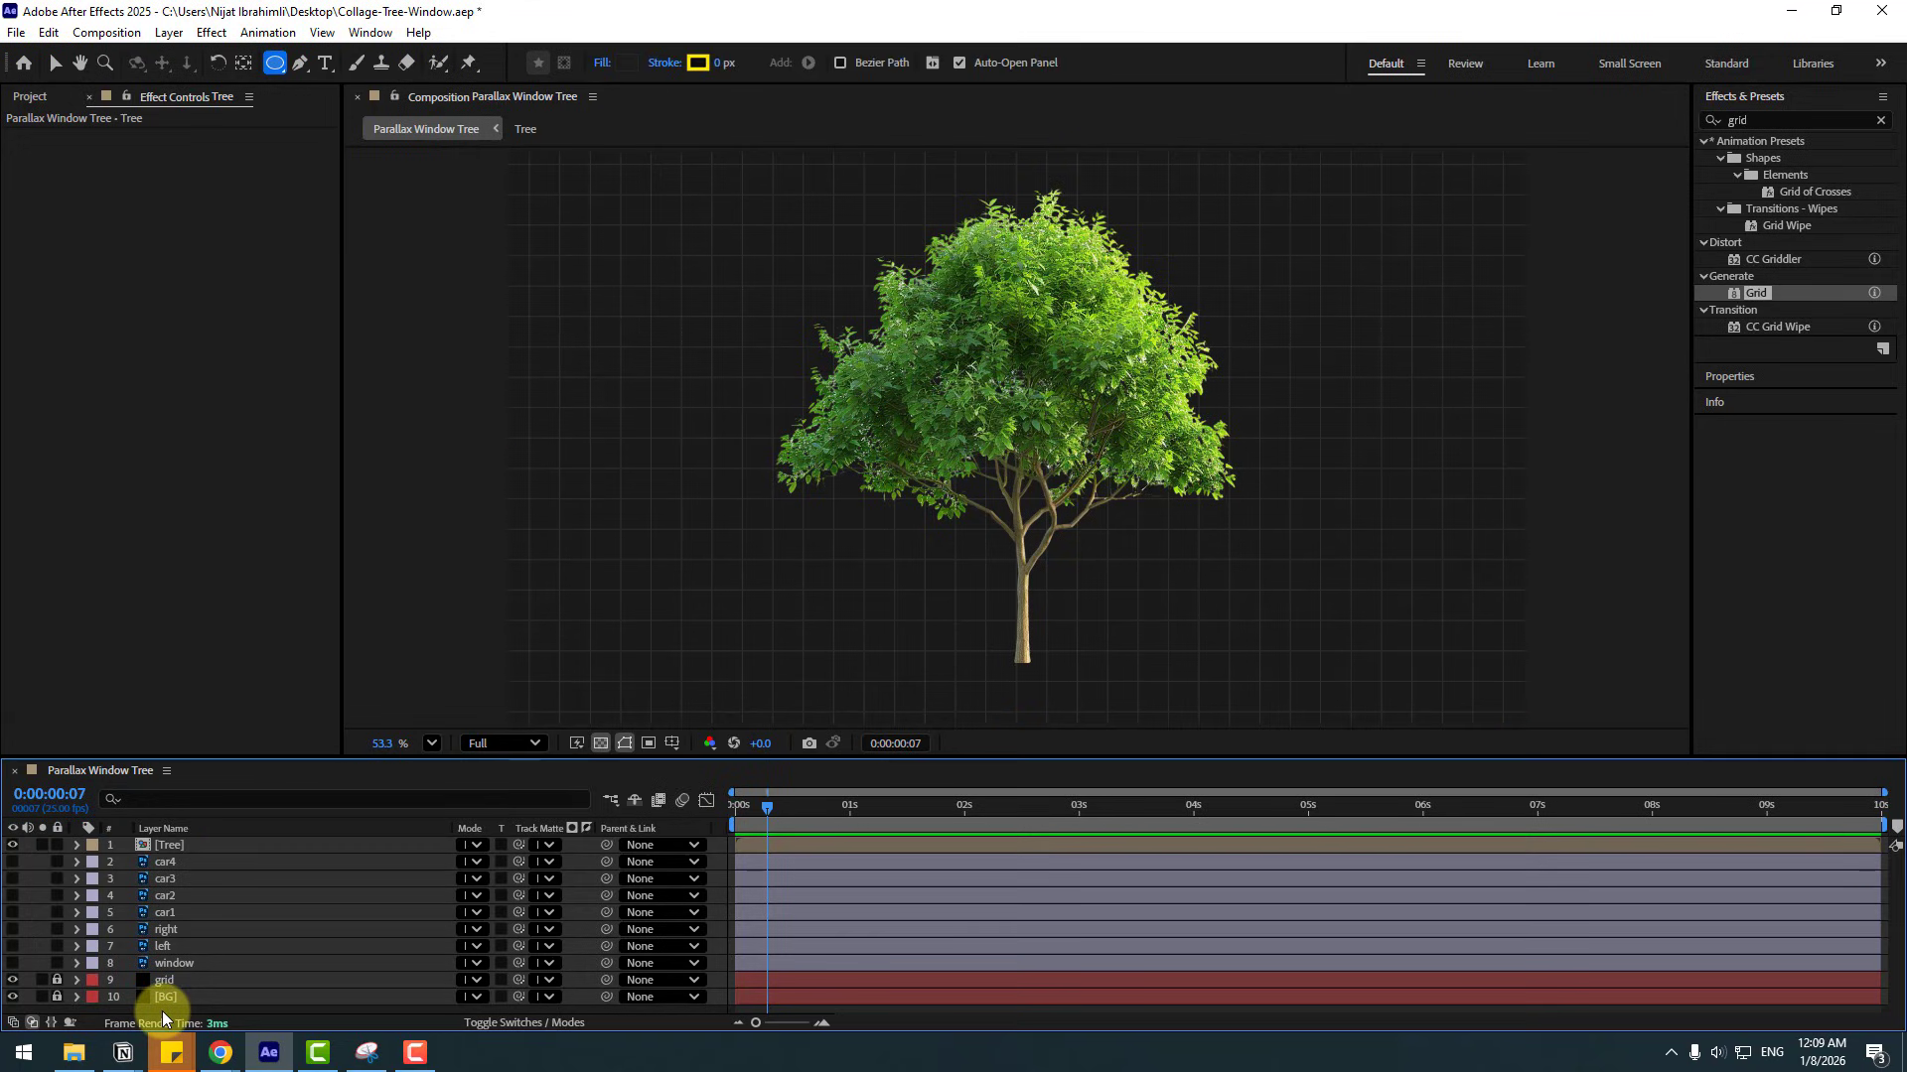
pyautogui.moveTo(977, 657); pyautogui.dragTo(1085, 676)
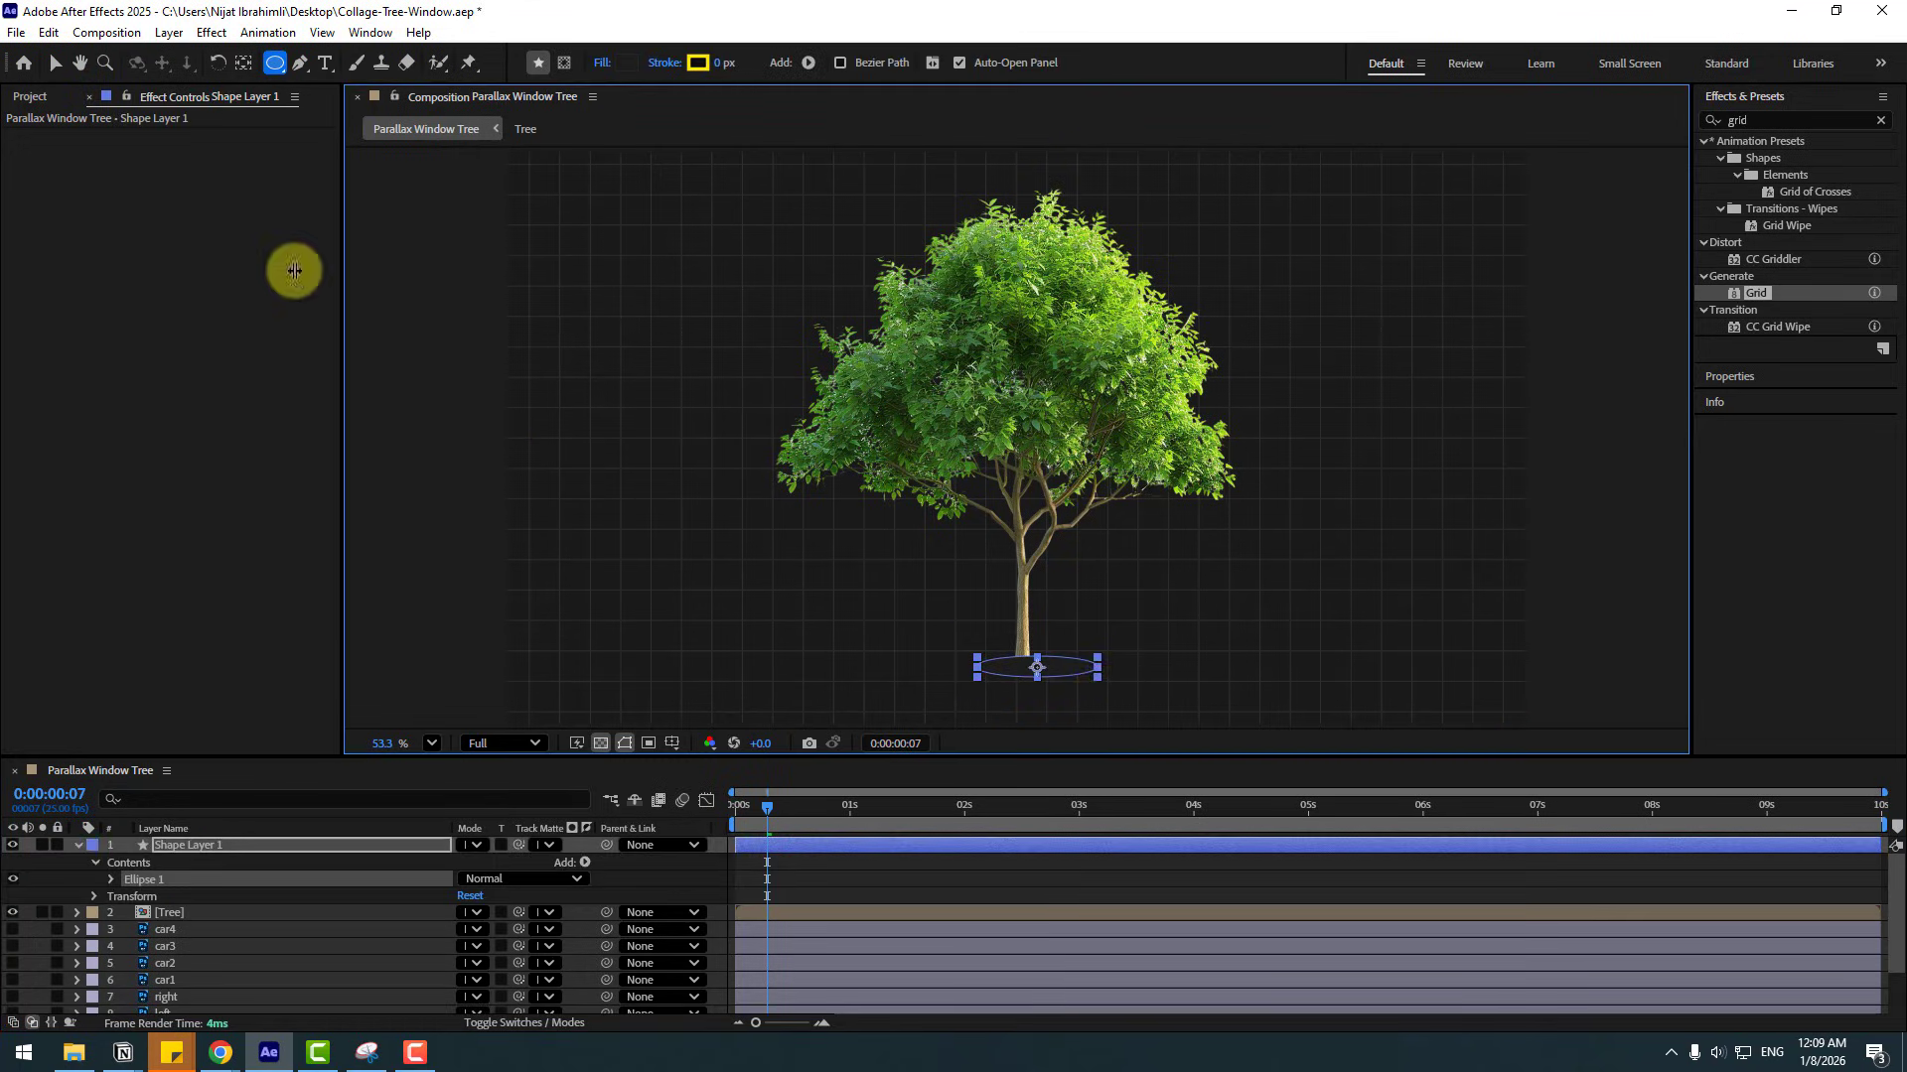
pyautogui.click(55, 62)
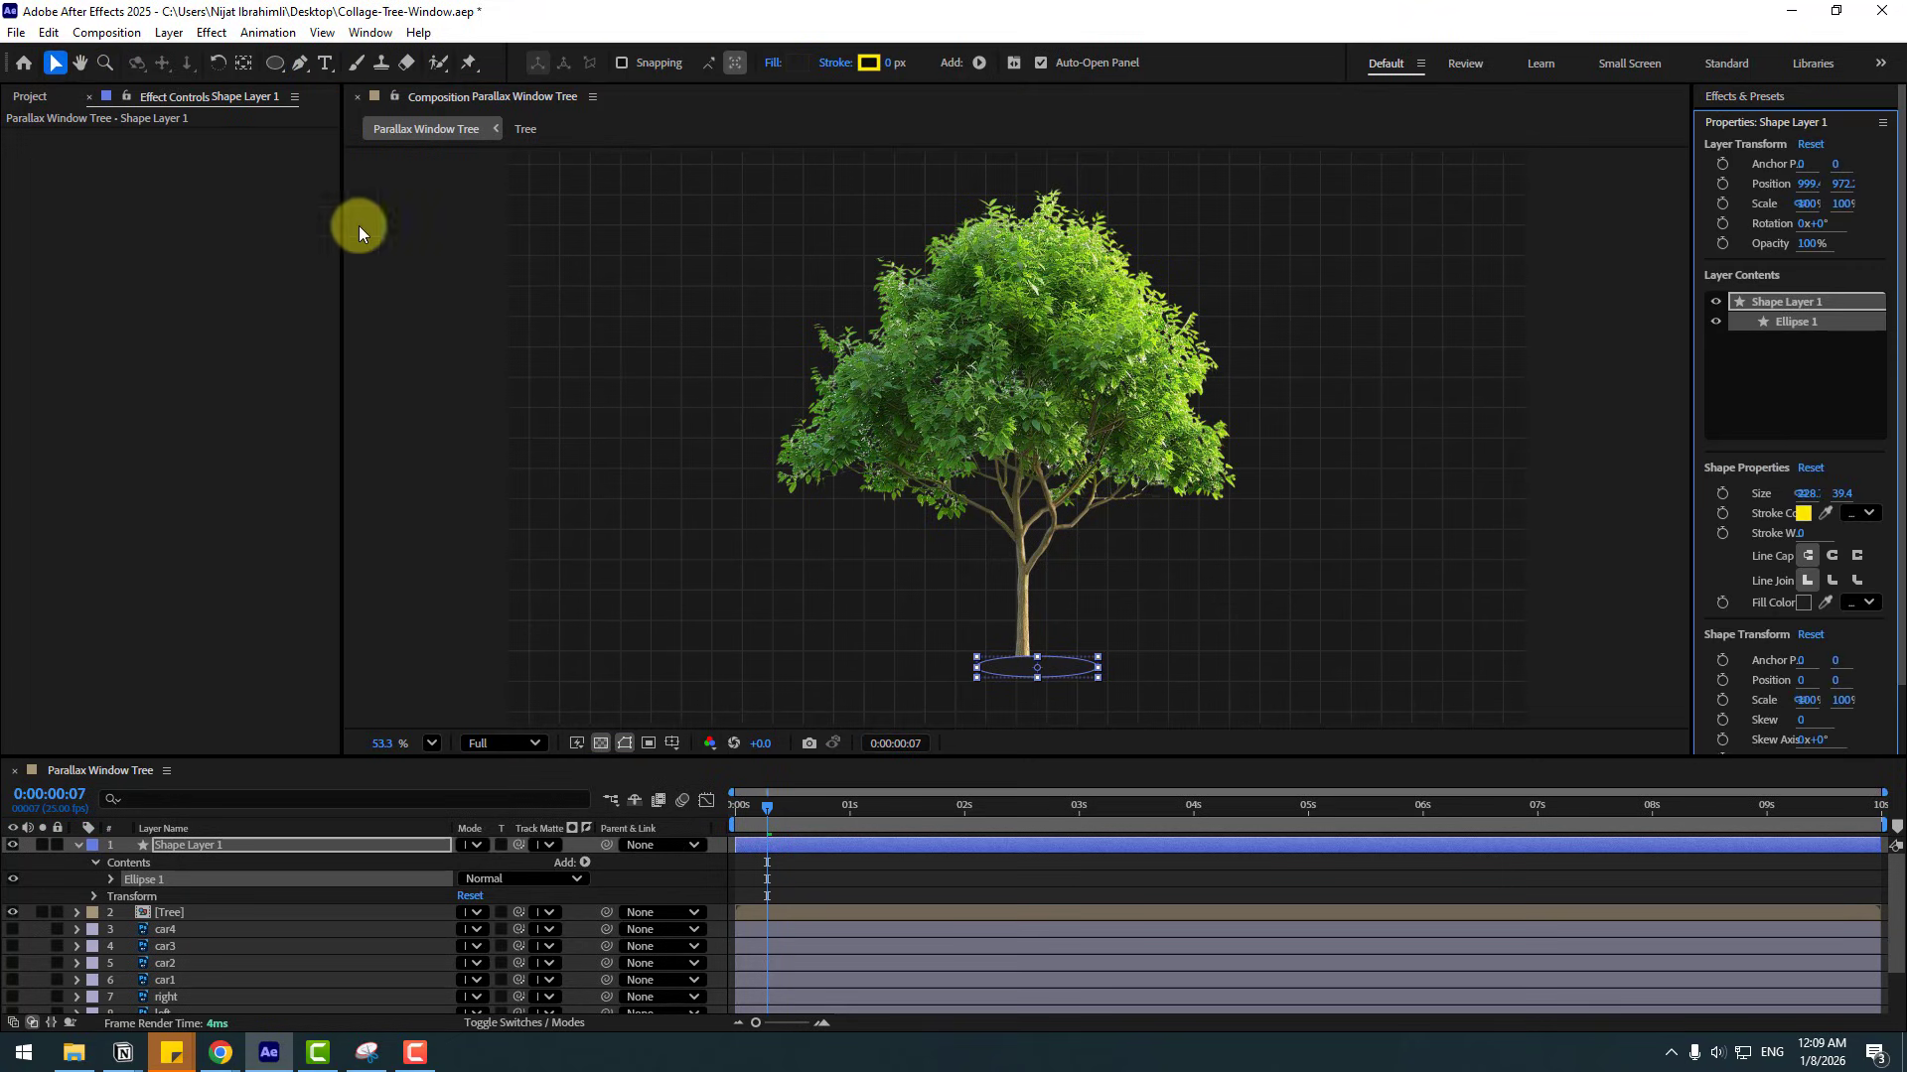
# - Fill the ellipse with black (000000) and rename its shape layer shadow_tree_1
pyautogui.click(800, 63)
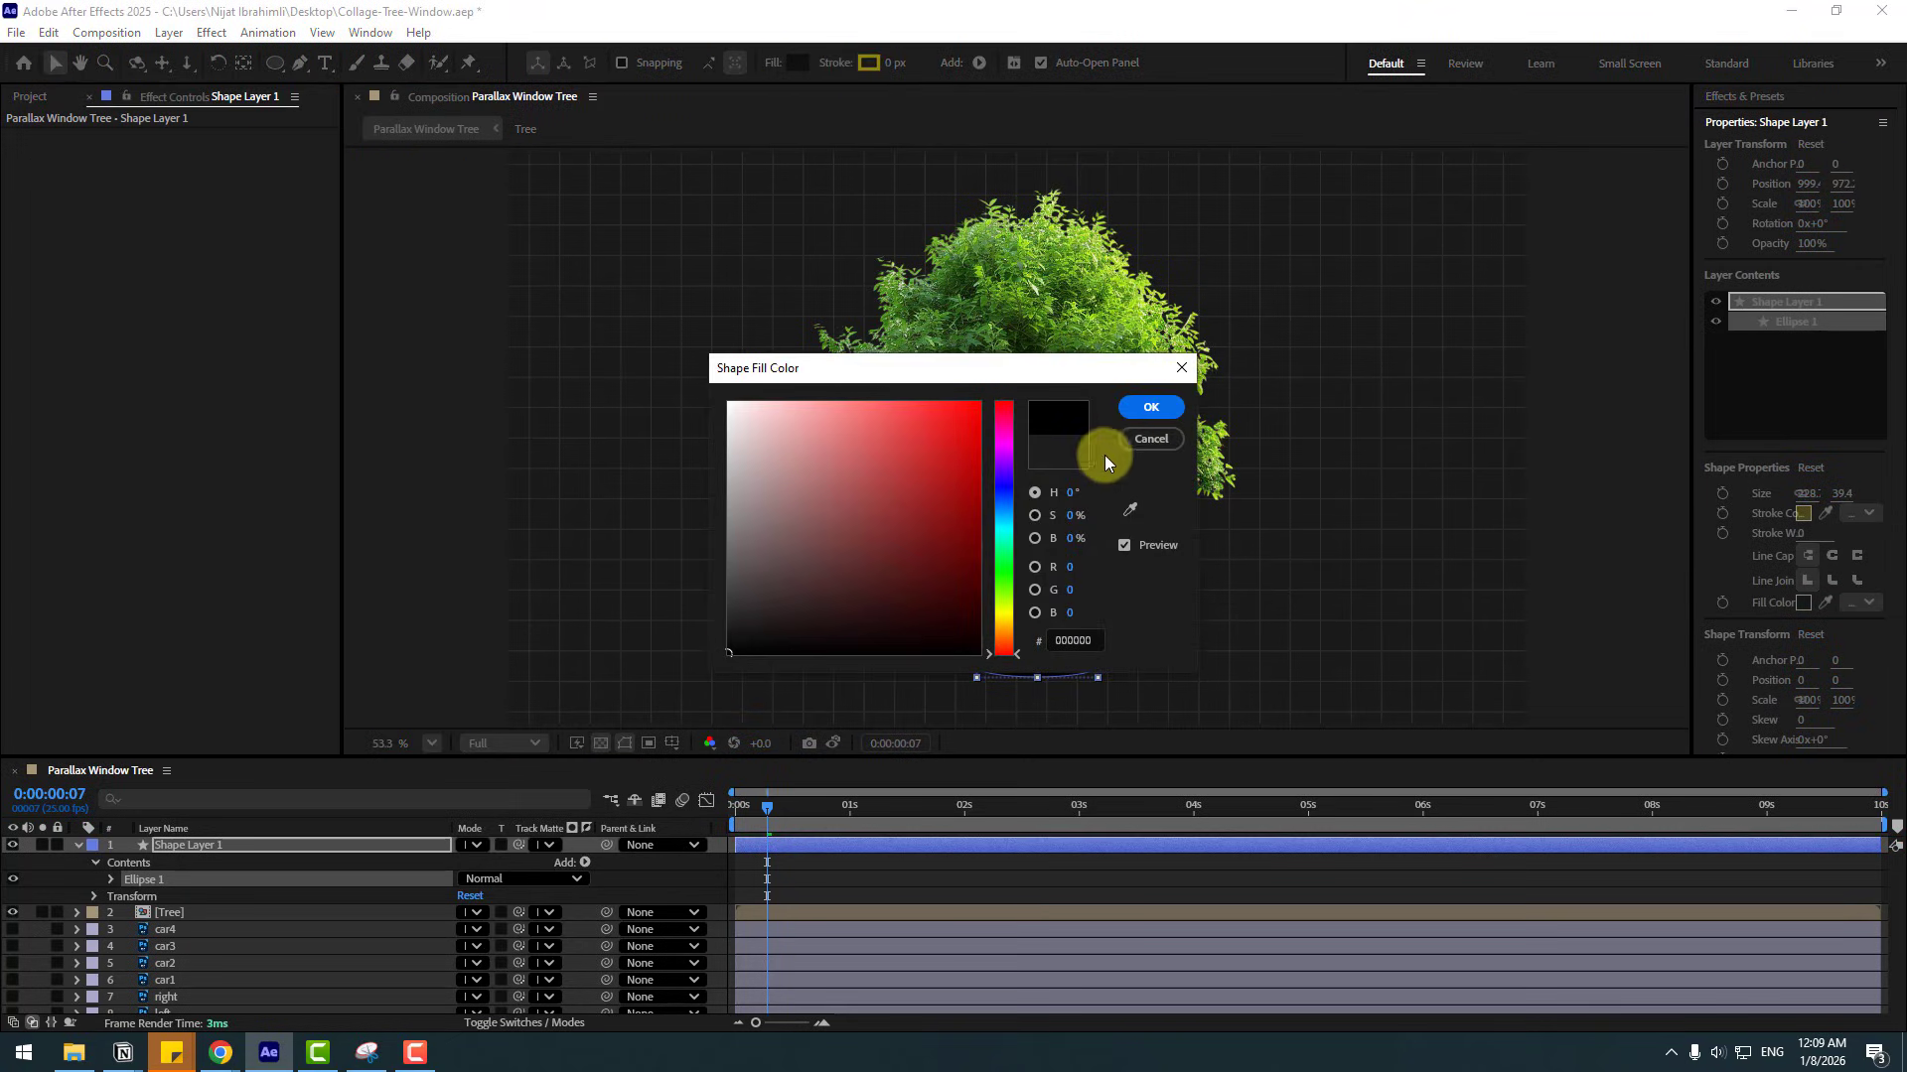
pyautogui.click(1134, 409)
pyautogui.click(171, 848)
pyautogui.press('Return')
pyautogui.write('s')
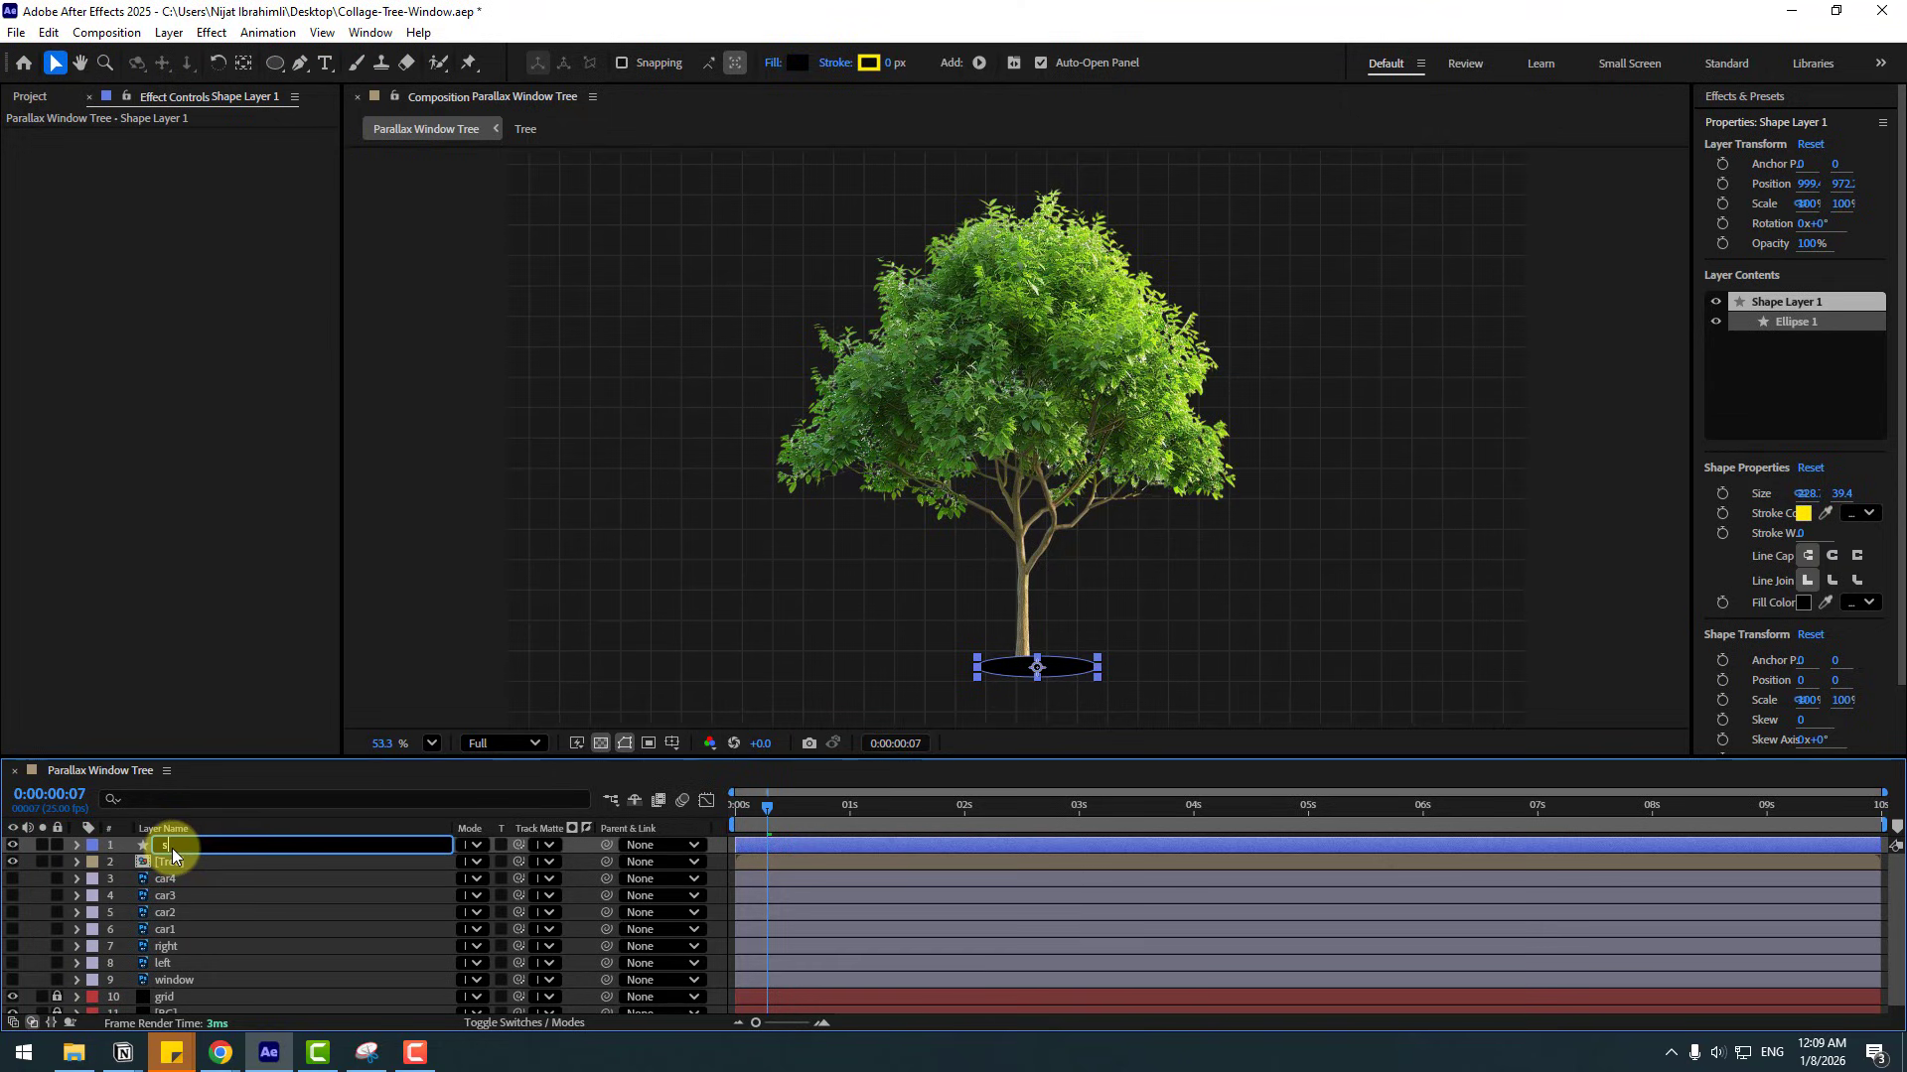
pyautogui.write('hadow_tree_1')
pyautogui.press('Return')
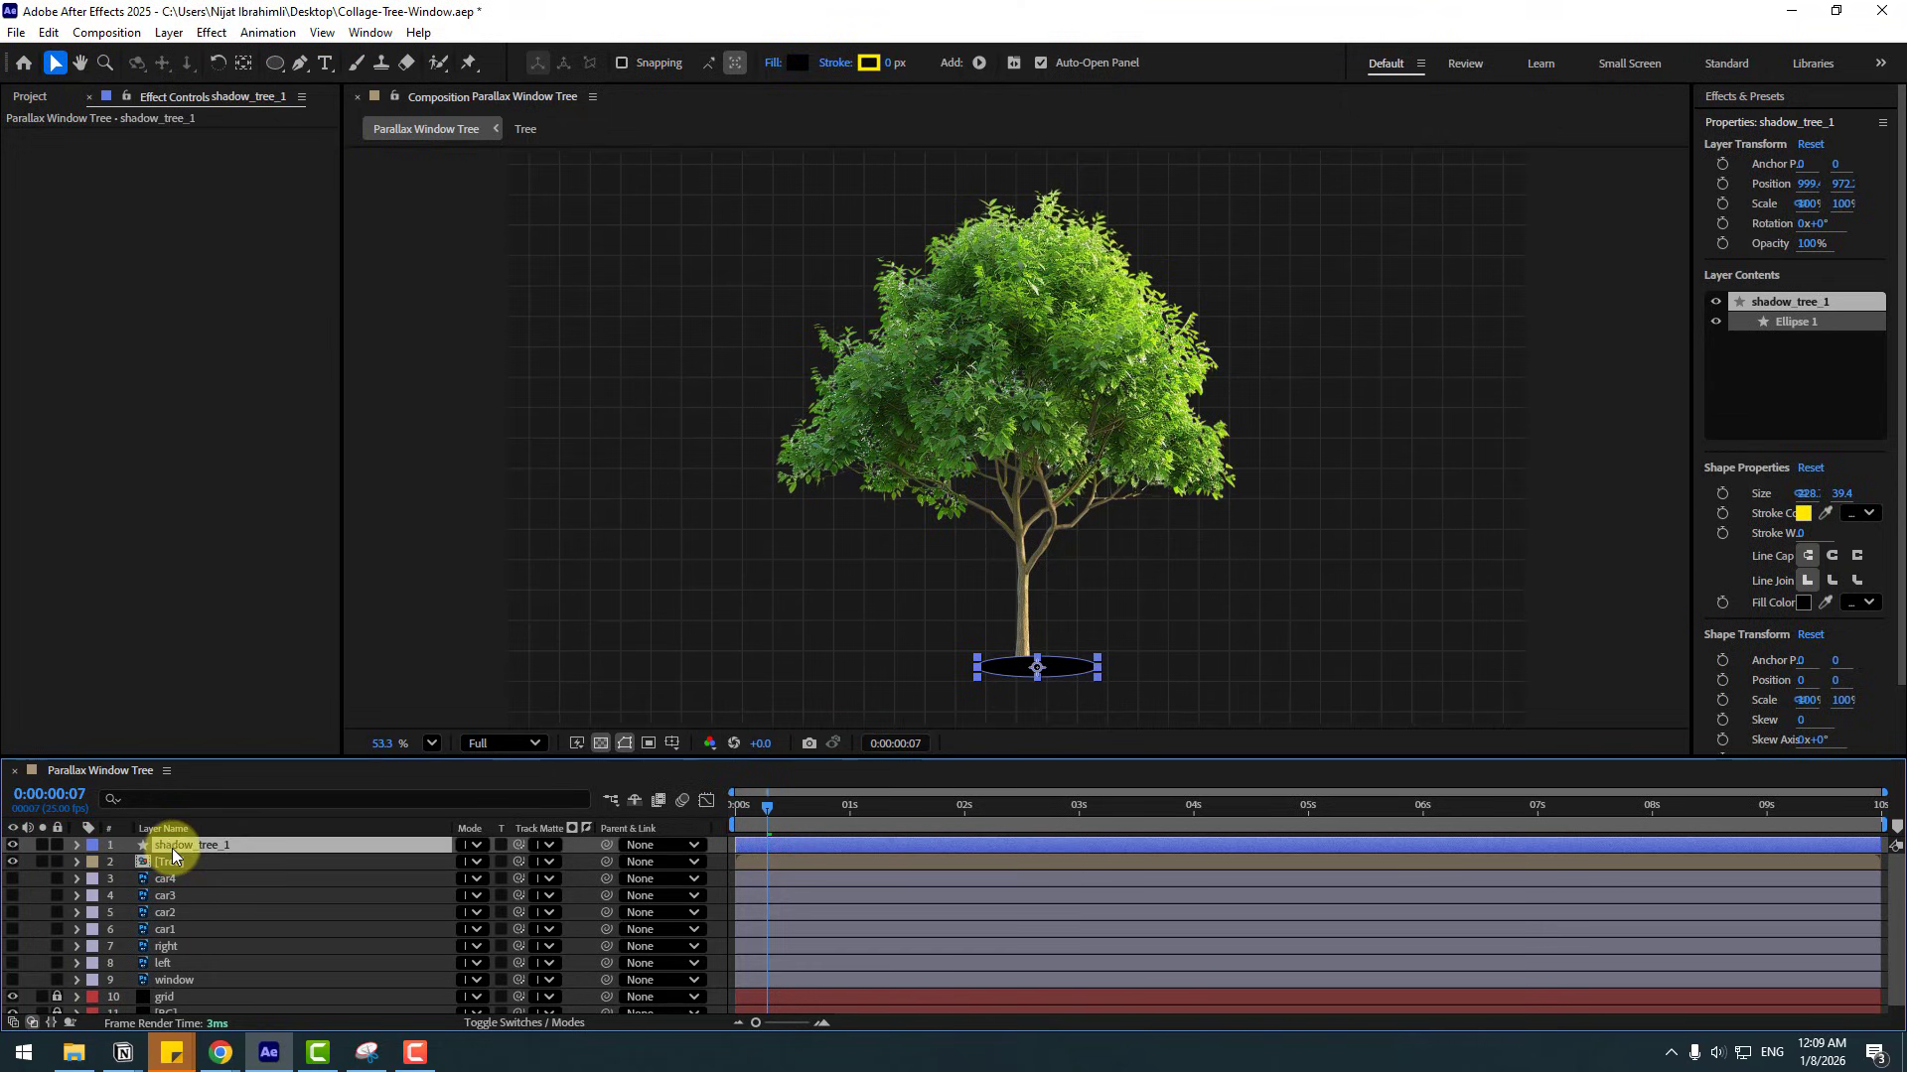
# - Rename the Tree layer Tree_1 and parent the shadow_tree_1 layer to it
pyautogui.click(173, 862)
pyautogui.press('Return')
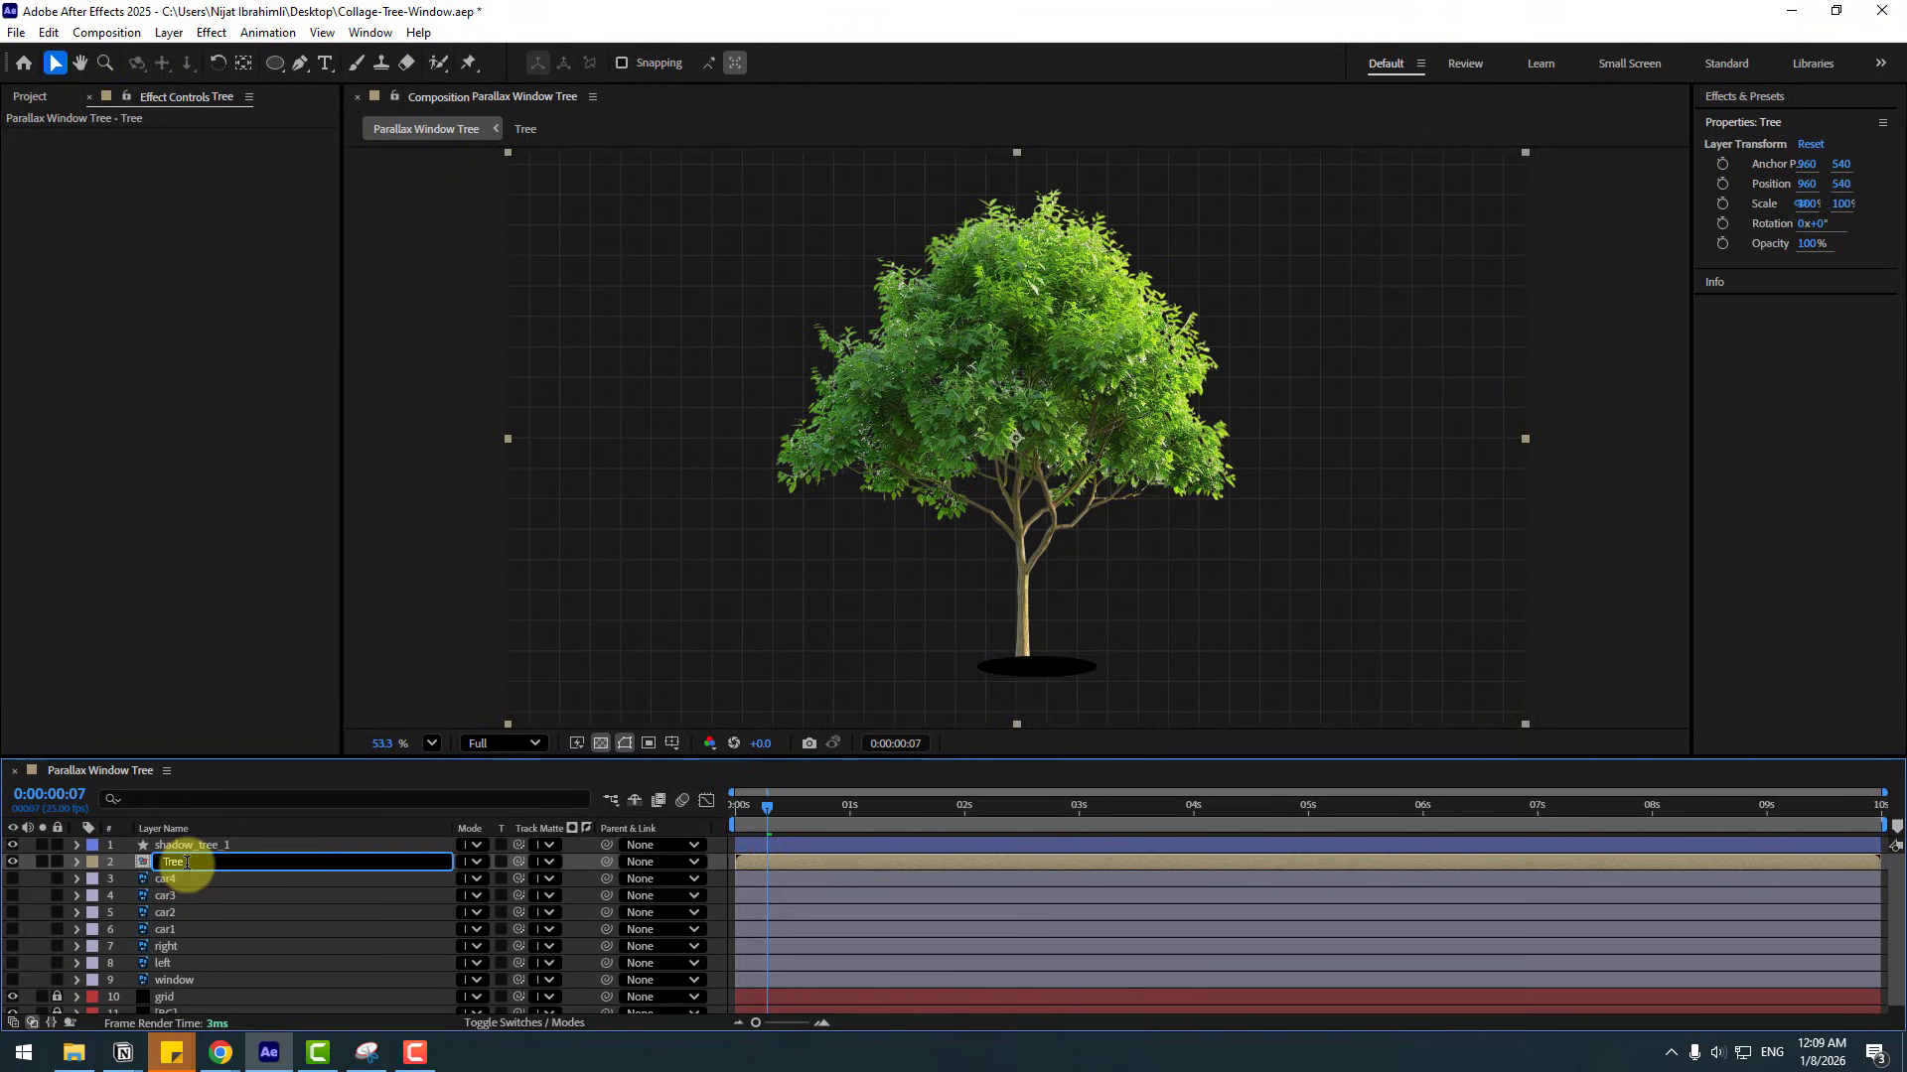
pyautogui.write('Tree_1')
pyautogui.press('Return')
pyautogui.click(216, 846)
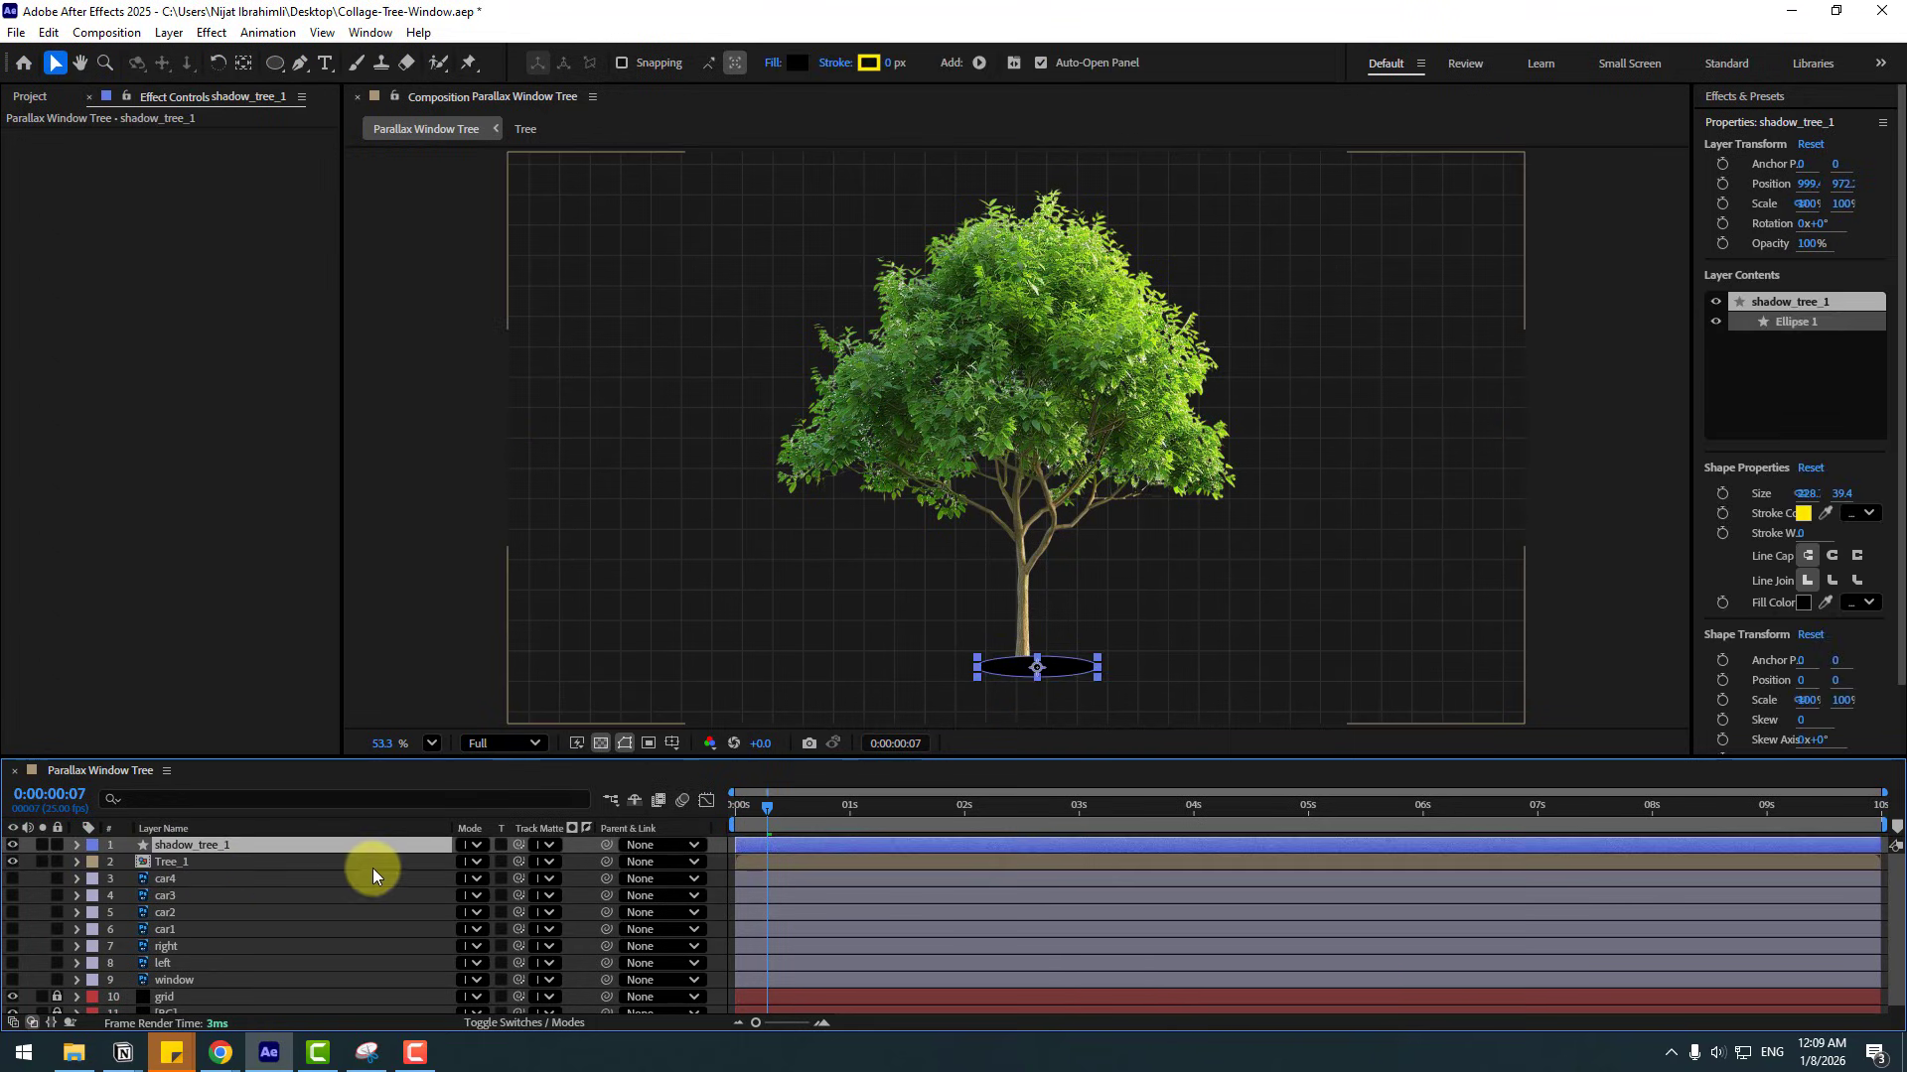
pyautogui.moveTo(606, 846); pyautogui.dragTo(178, 861)
# - Turn the Tree_1 and shadow_tree_1 layers into 3D layers
pyautogui.click(172, 860)
pyautogui.click(498, 1024)
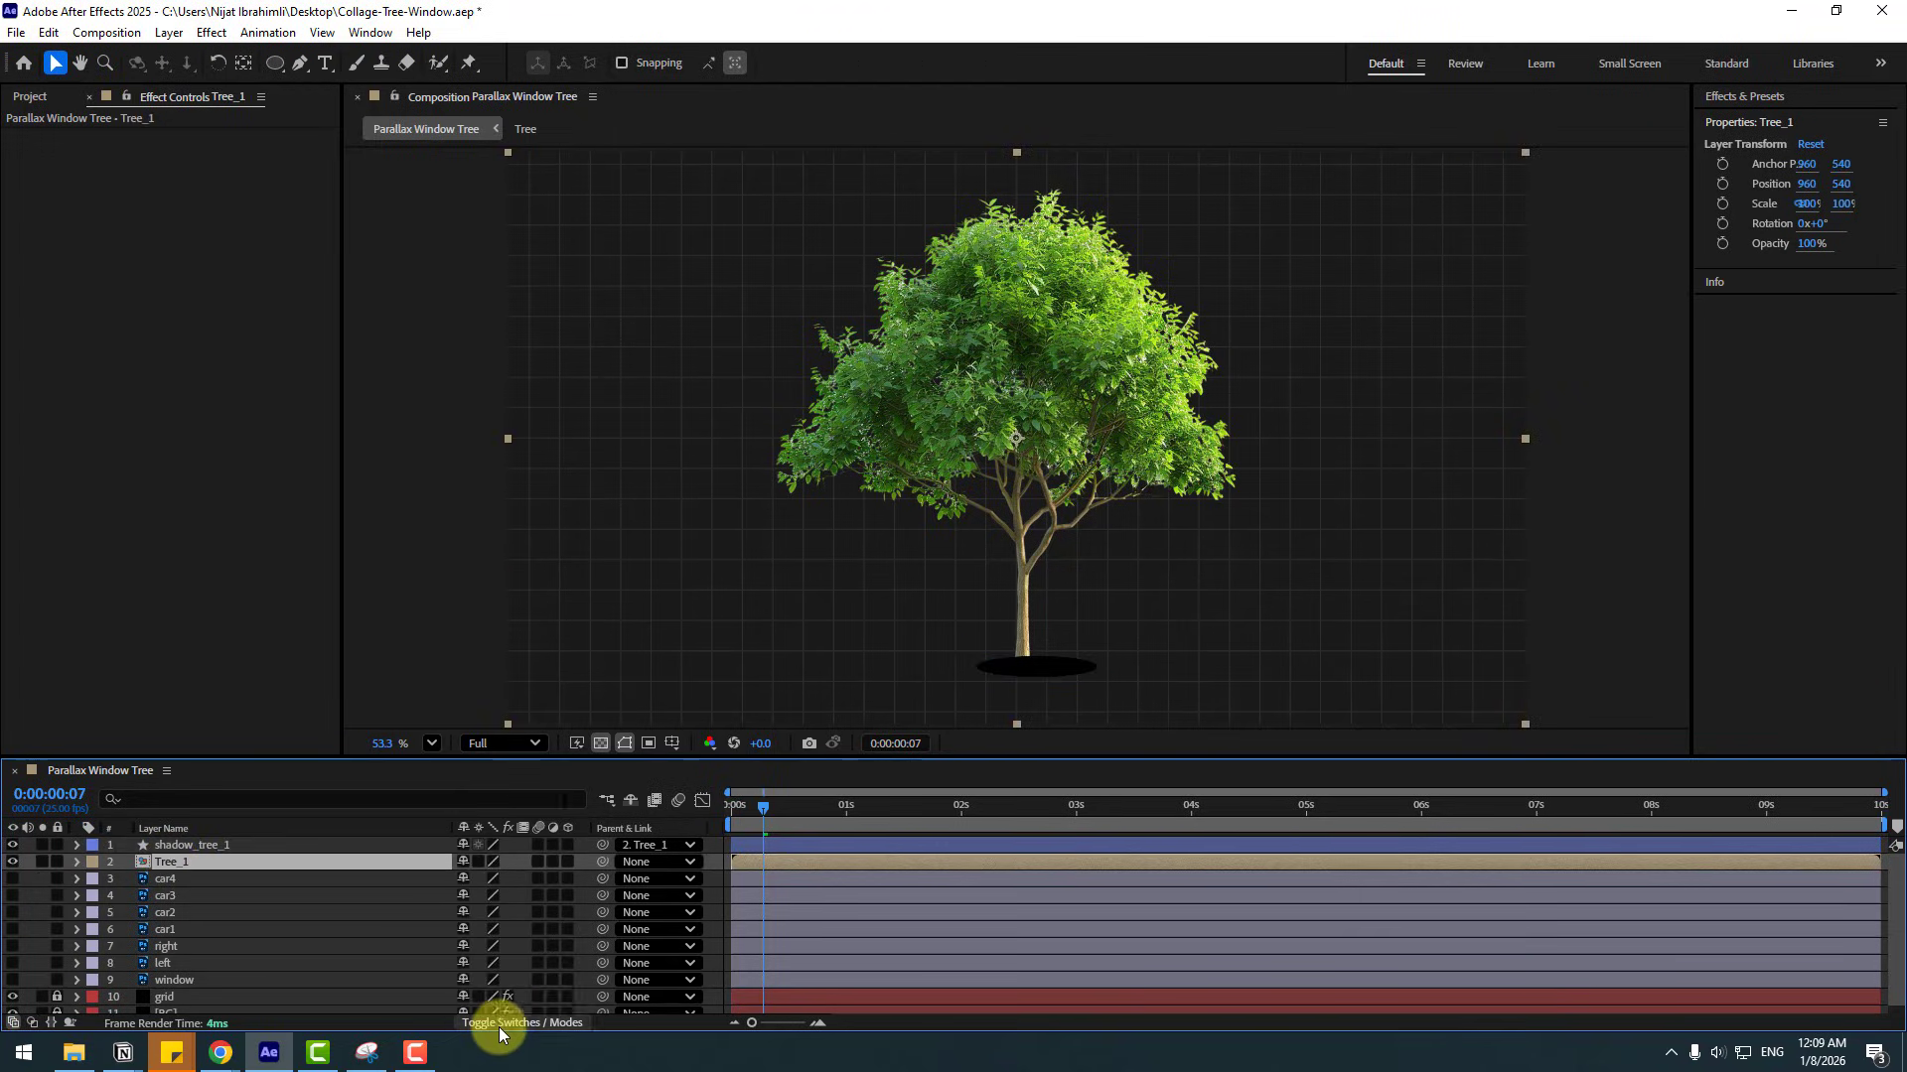
pyautogui.click(189, 844)
pyautogui.keyDown('ctrl'); pyautogui.click(183, 861); pyautogui.keyUp('ctrl')
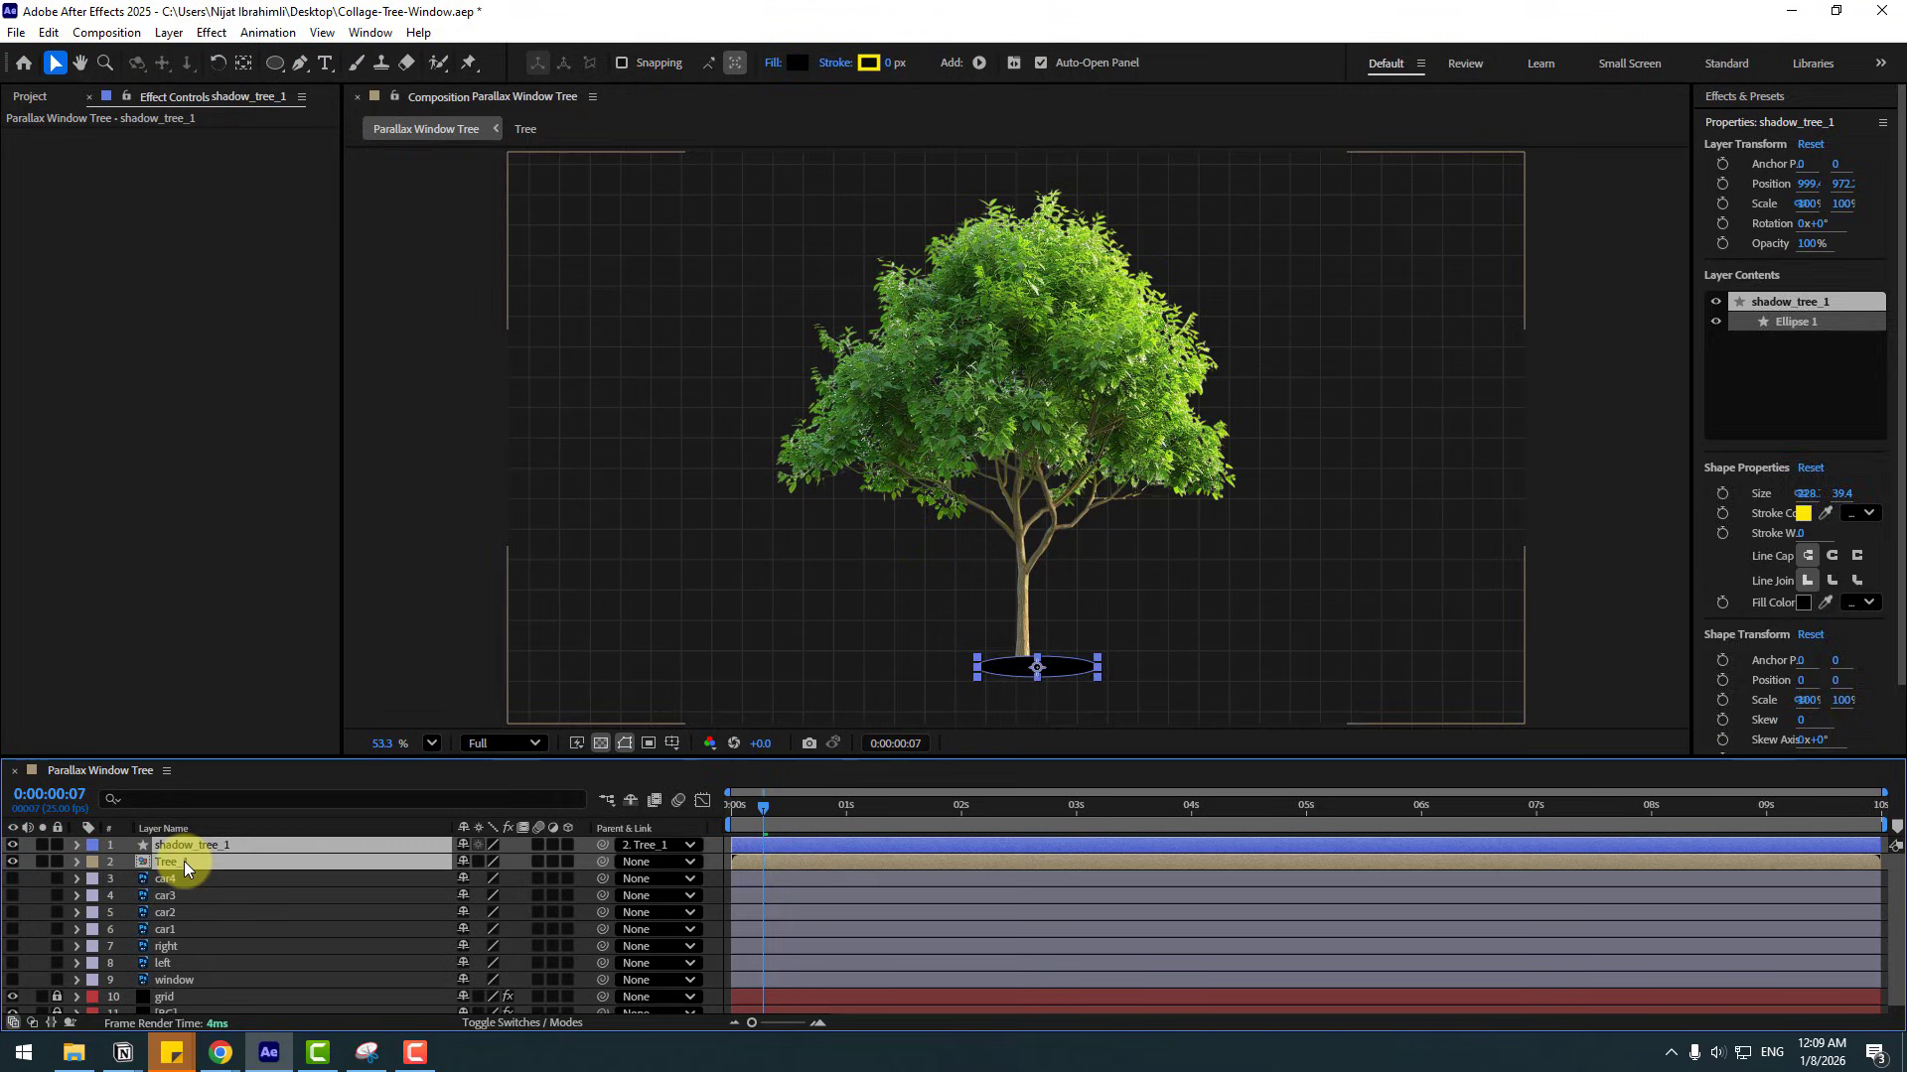
pyautogui.click(569, 846)
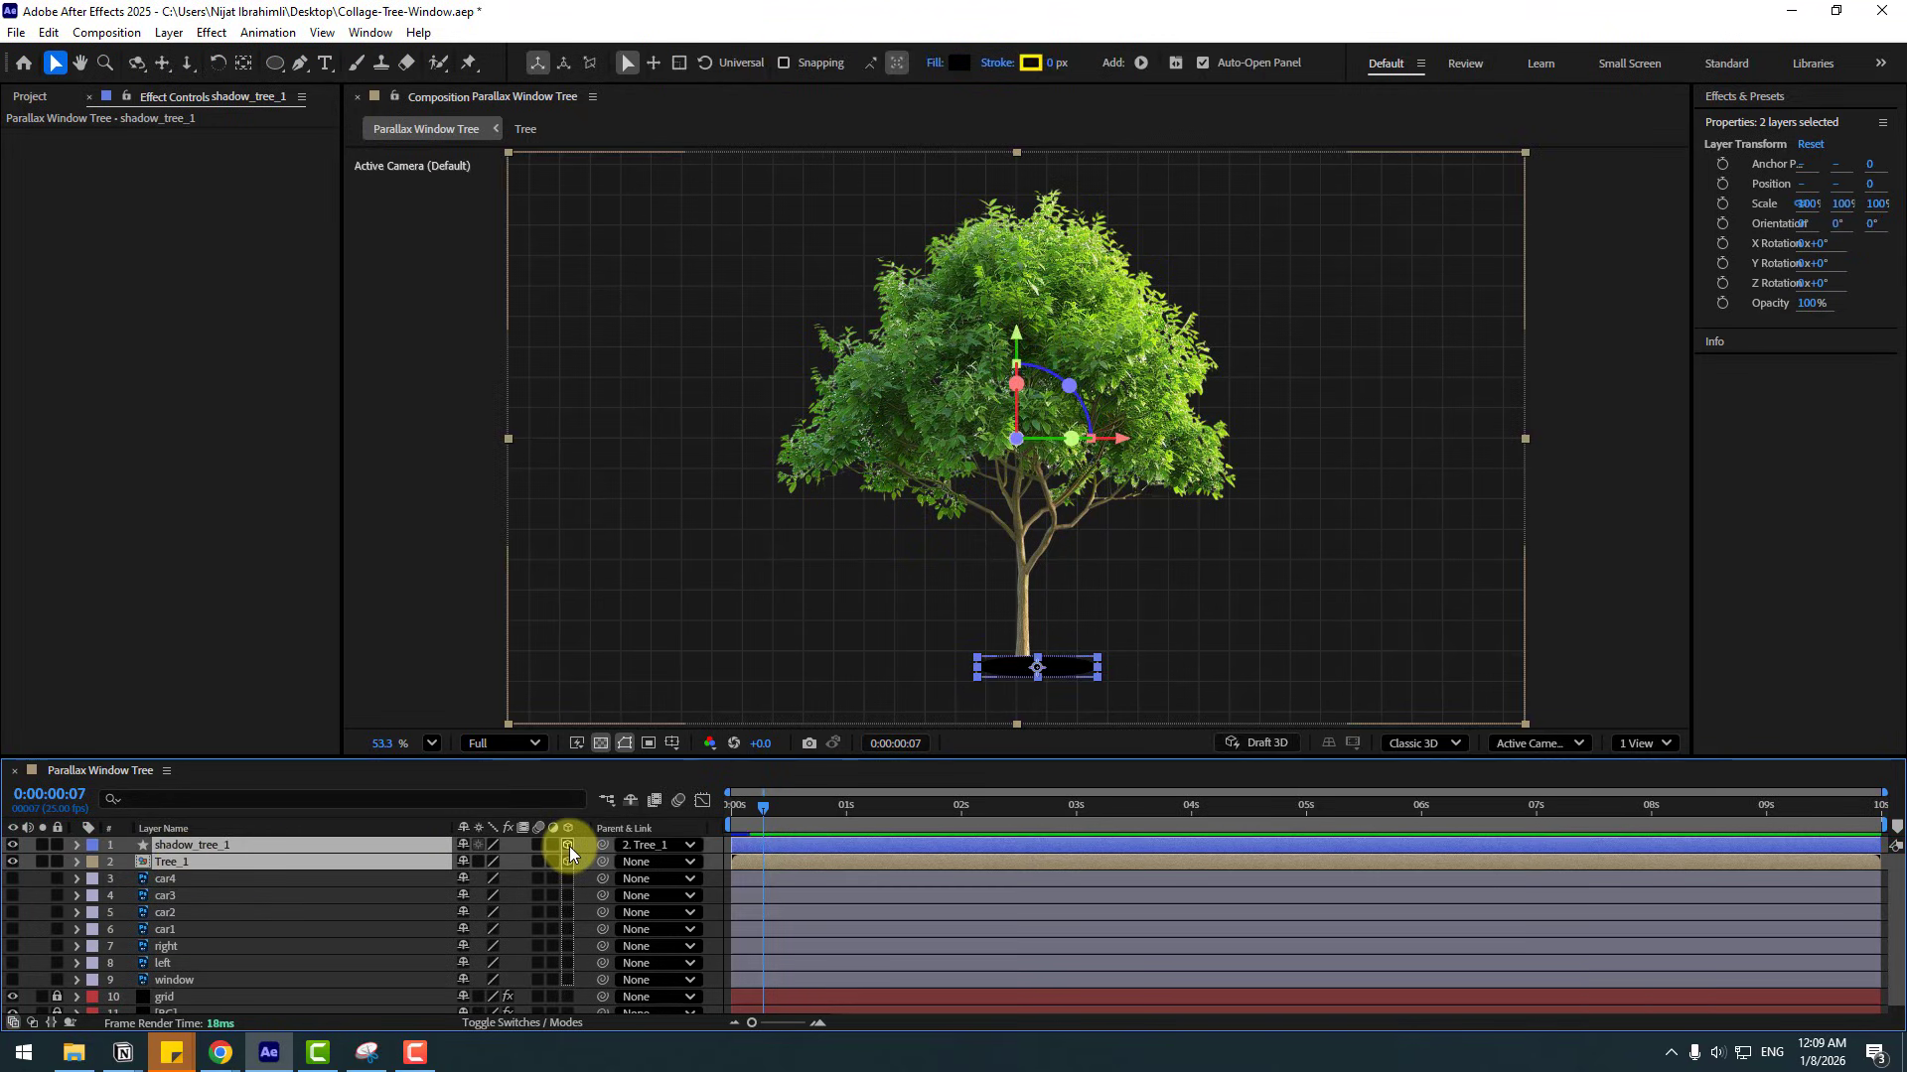
# - Place shadow_tree_1 below Tree_1 in the layer order and center the ellipse under the trunk at about X 970, Y 963
pyautogui.click(199, 911)
pyautogui.moveTo(225, 847); pyautogui.dragTo(208, 870)
pyautogui.scroll(2, 909, 580)
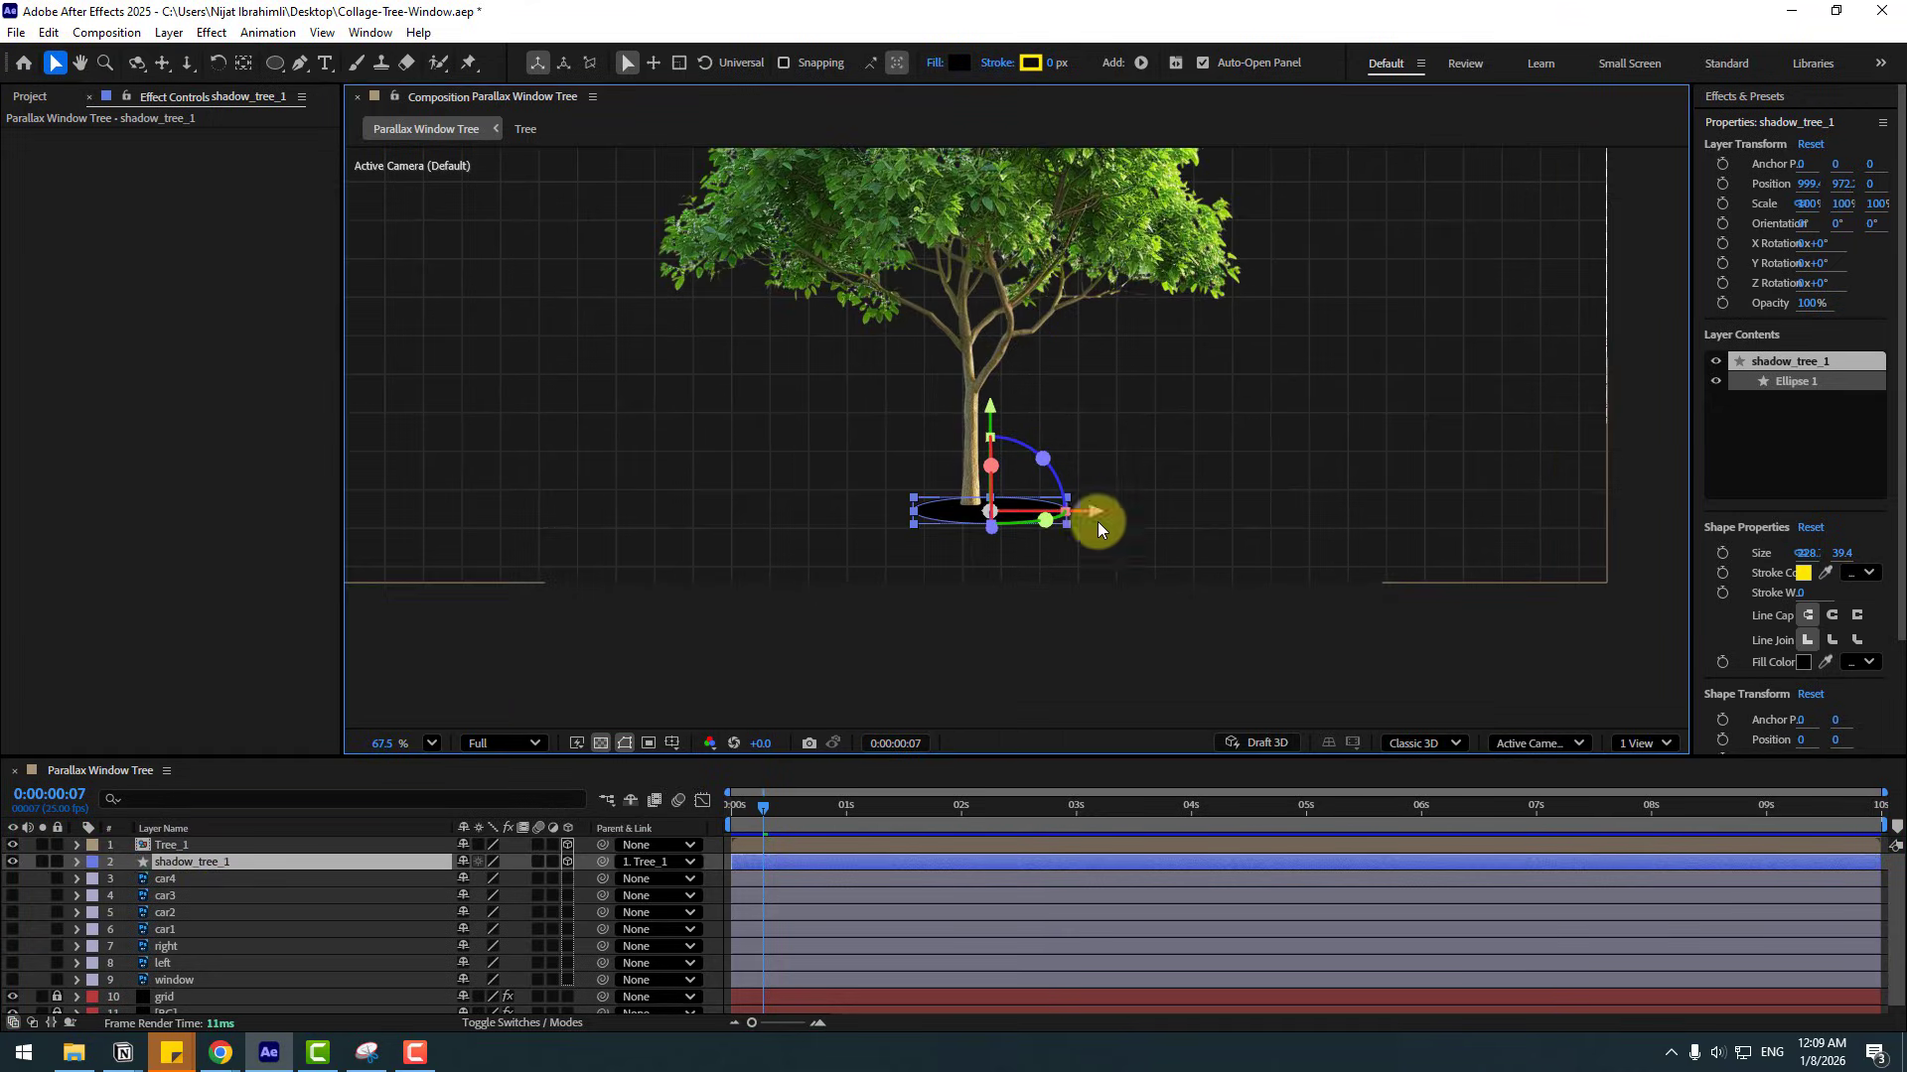
pyautogui.moveTo(1090, 516); pyautogui.dragTo(1065, 512)
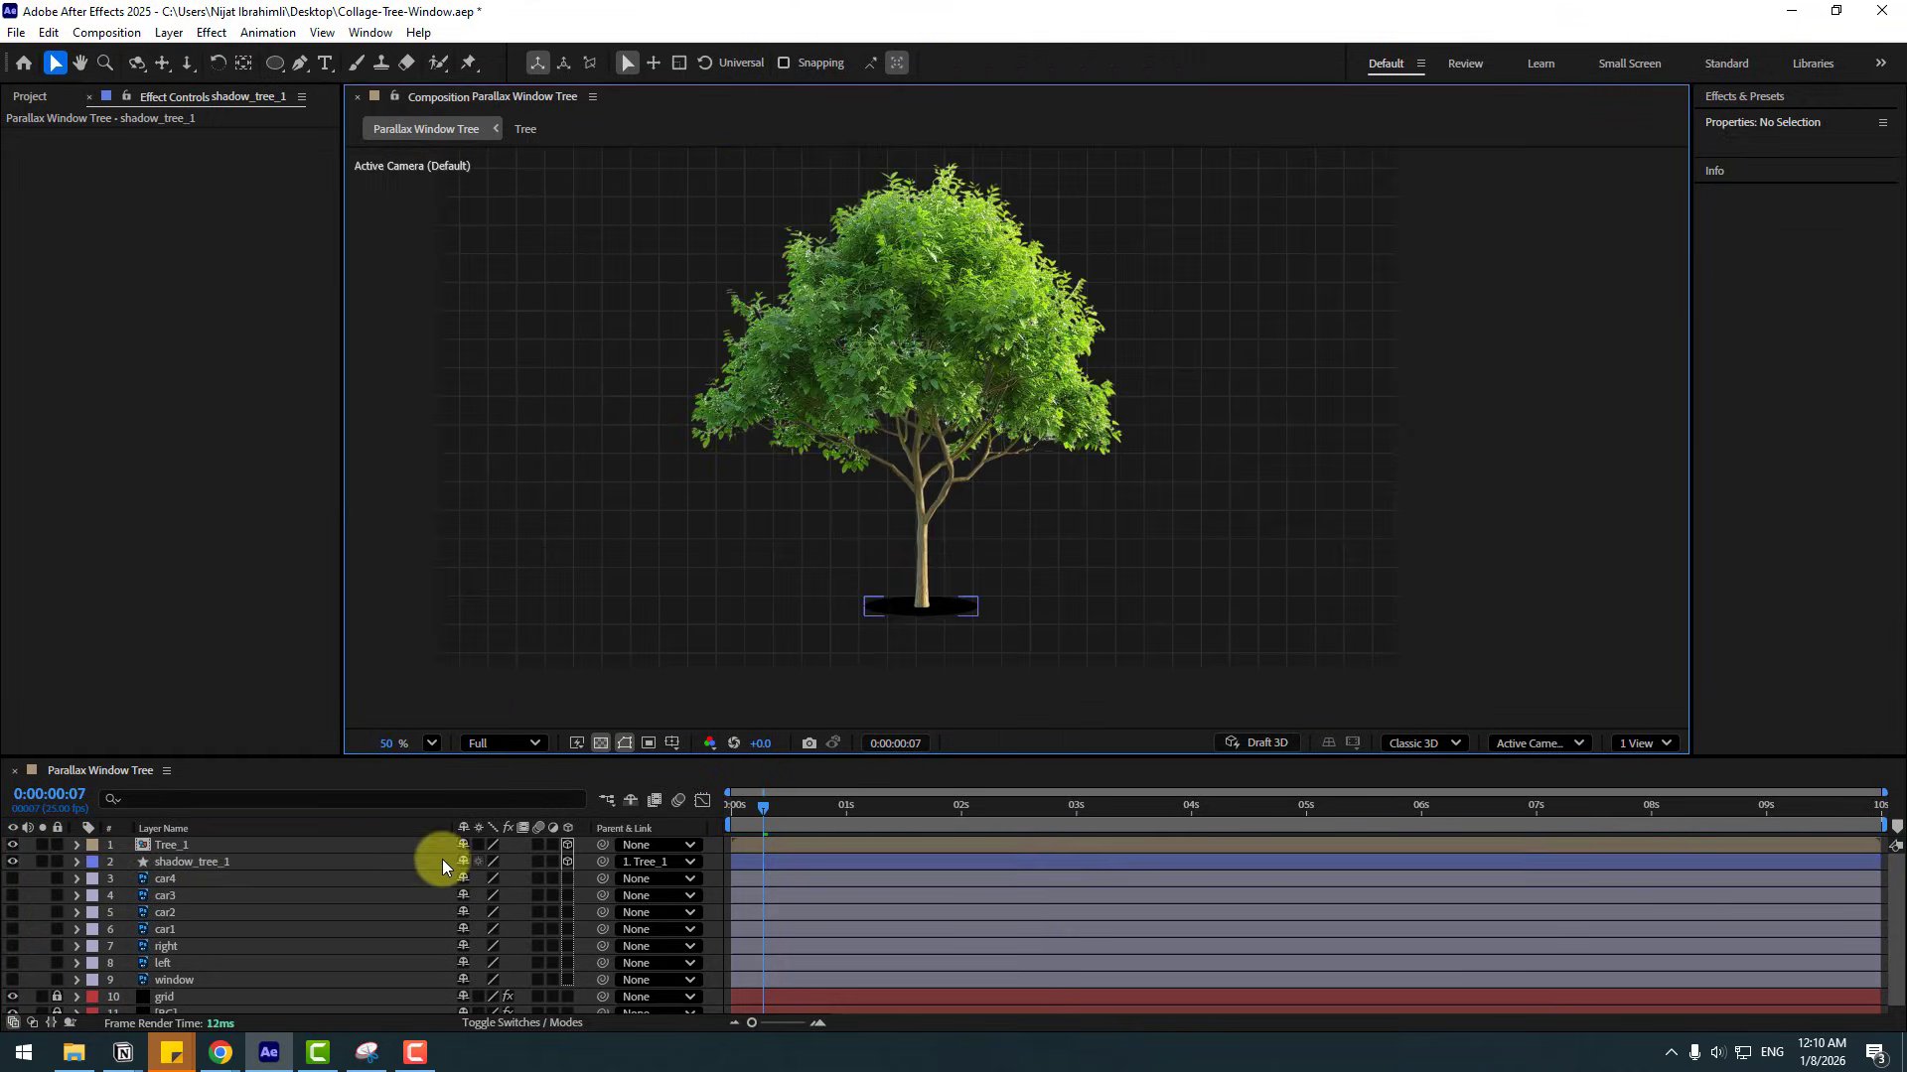
# - Pre-compose Tree_1 and shadow_tree_1 together into a new composition named TREE_1
pyautogui.click(165, 860)
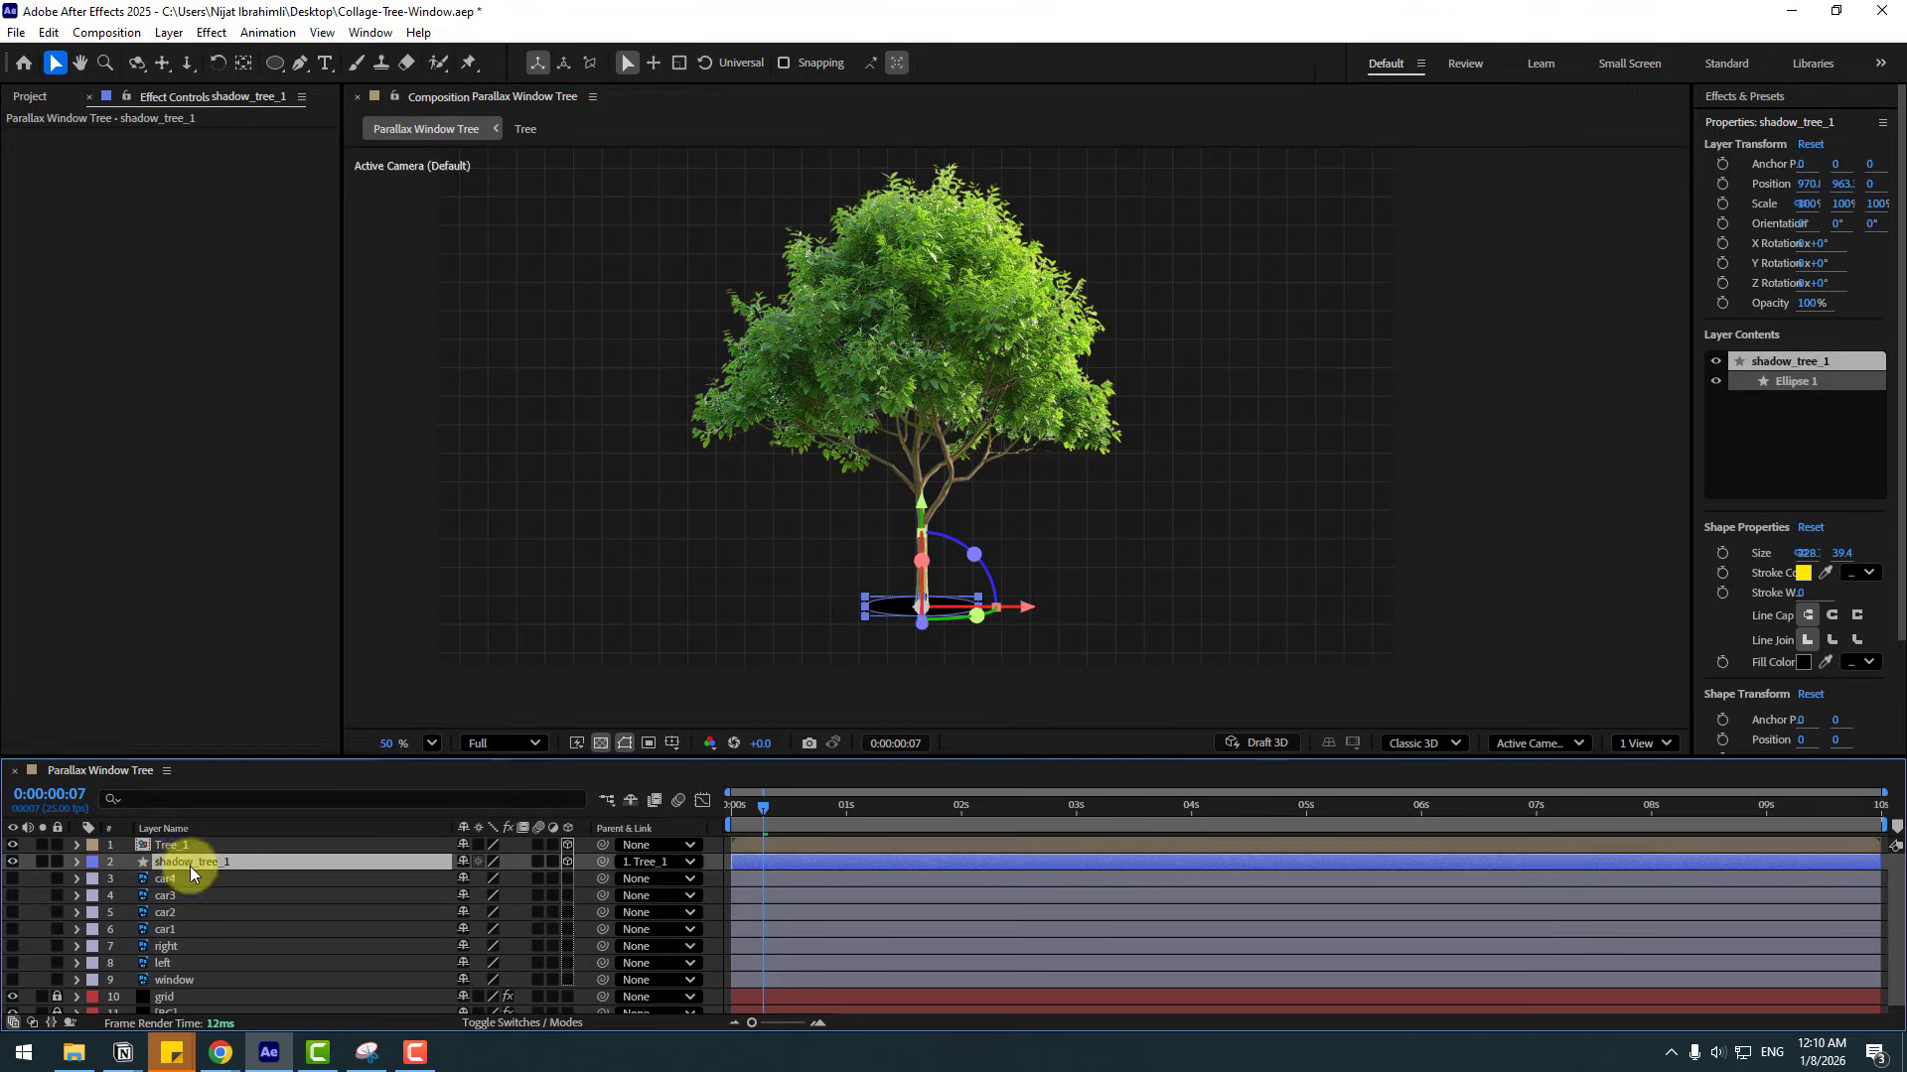
pyautogui.keyDown('ctrl'); pyautogui.click(159, 845); pyautogui.keyUp('ctrl')
pyautogui.scroll(-2, 600, 675)
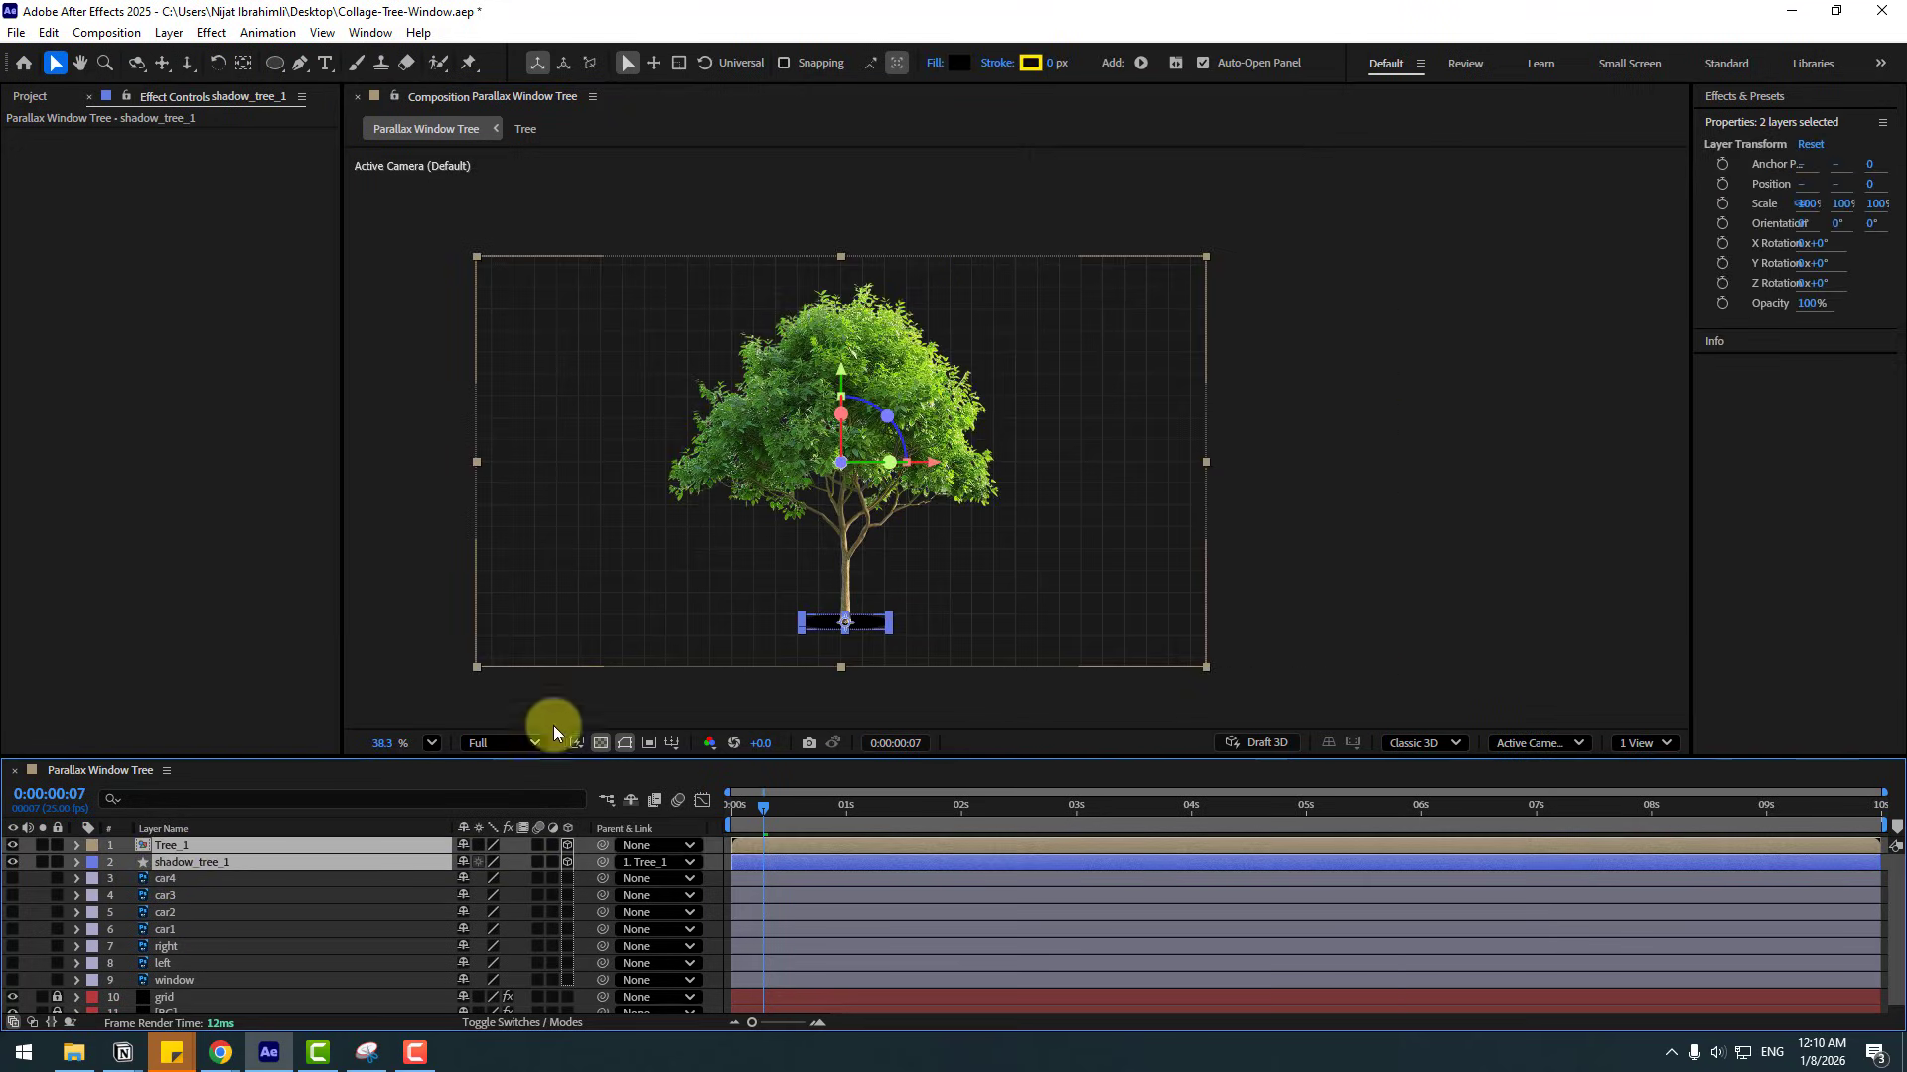
pyautogui.rightClick(225, 849)
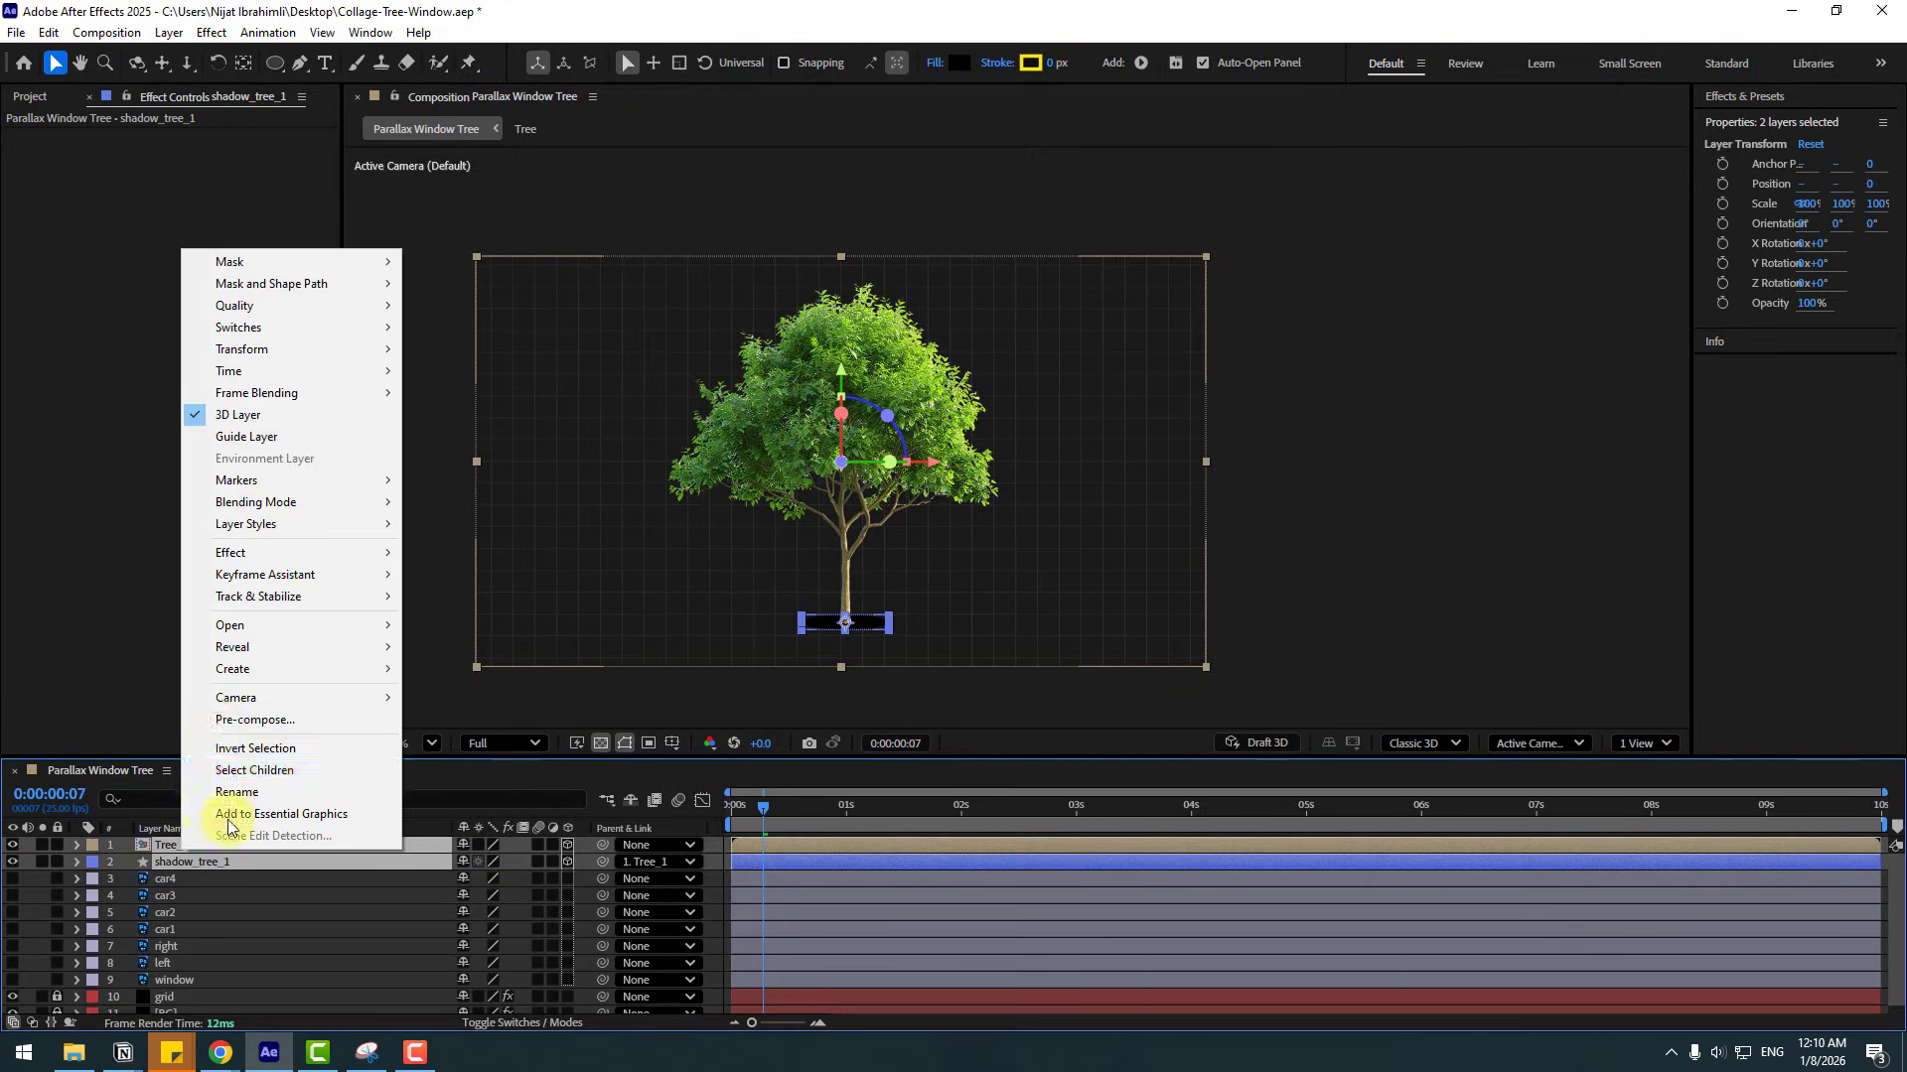
pyautogui.click(257, 720)
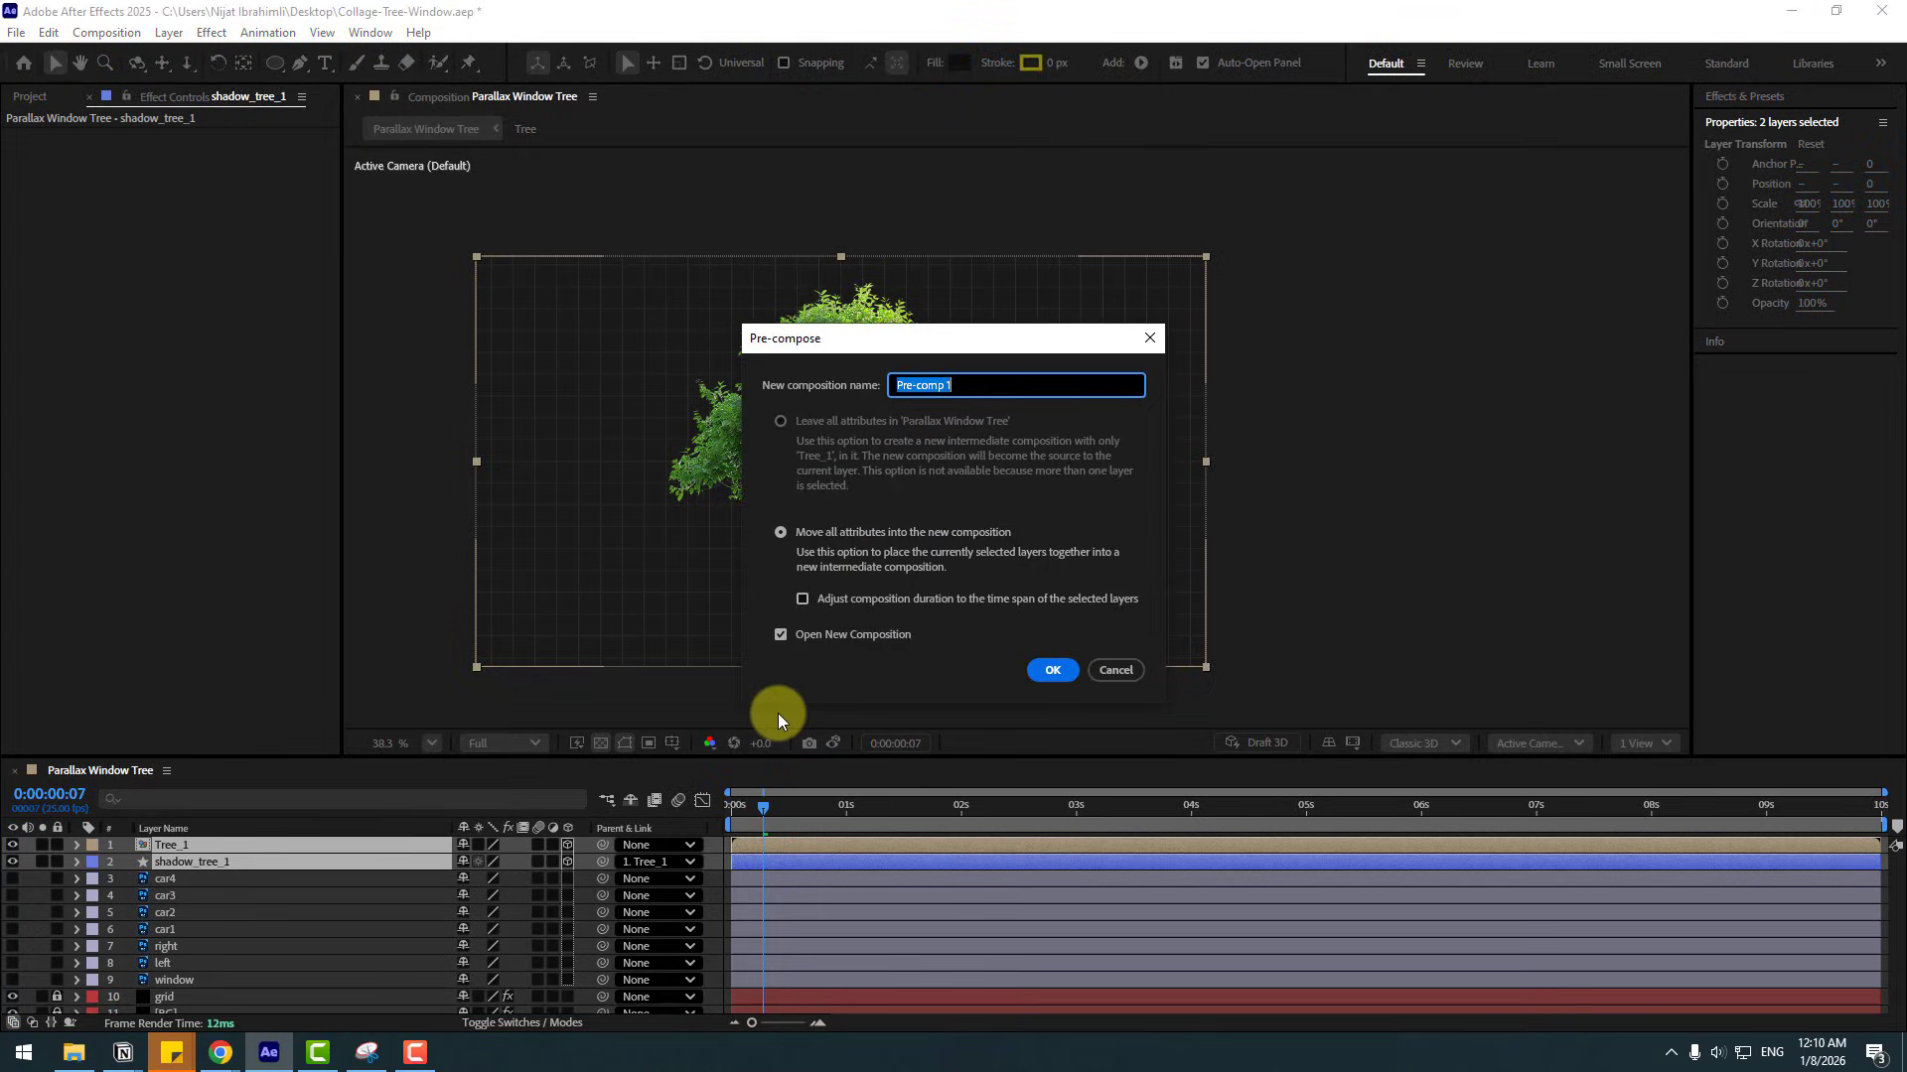
pyautogui.write('TREE_1')
pyautogui.click(1052, 671)
# - Return to the Parallax Window Tree composition, make TREE_1 a 3D layer and go to time 0:00:00:00
pyautogui.click(103, 769)
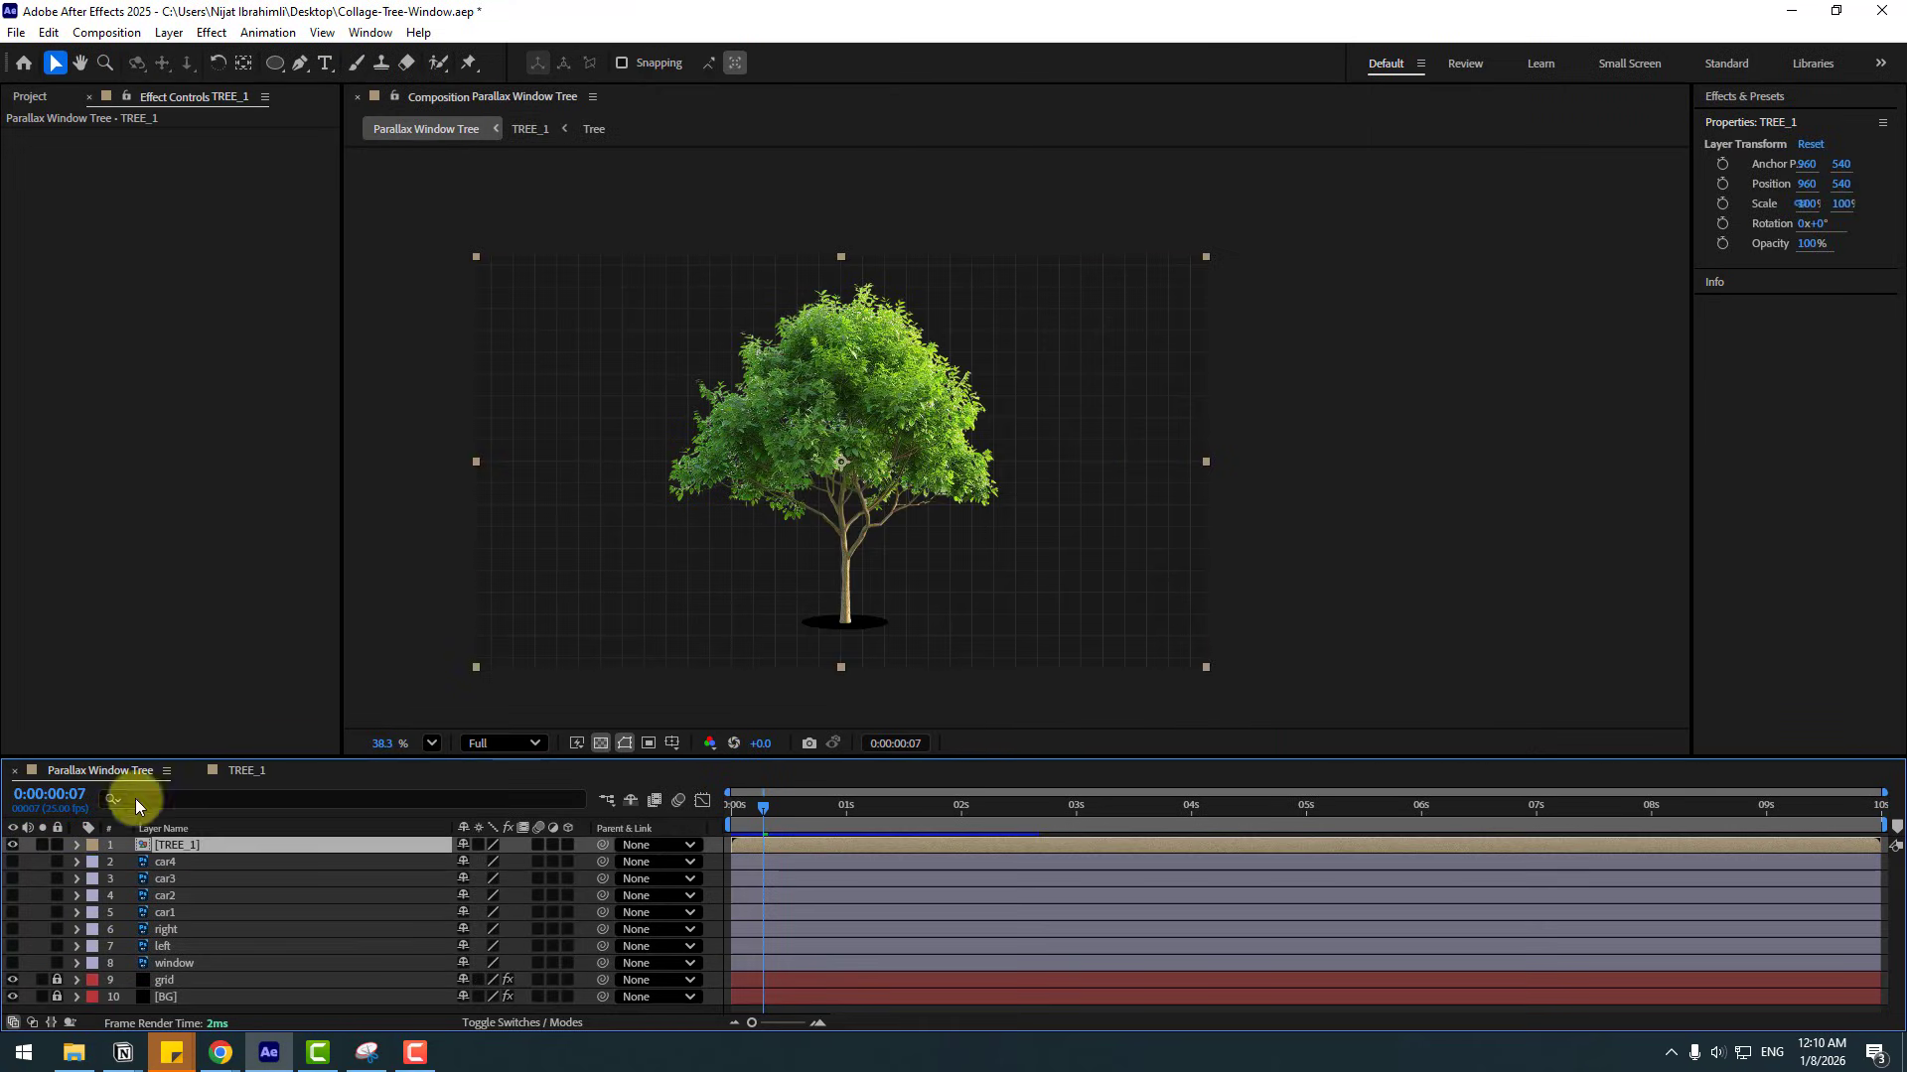
pyautogui.click(568, 845)
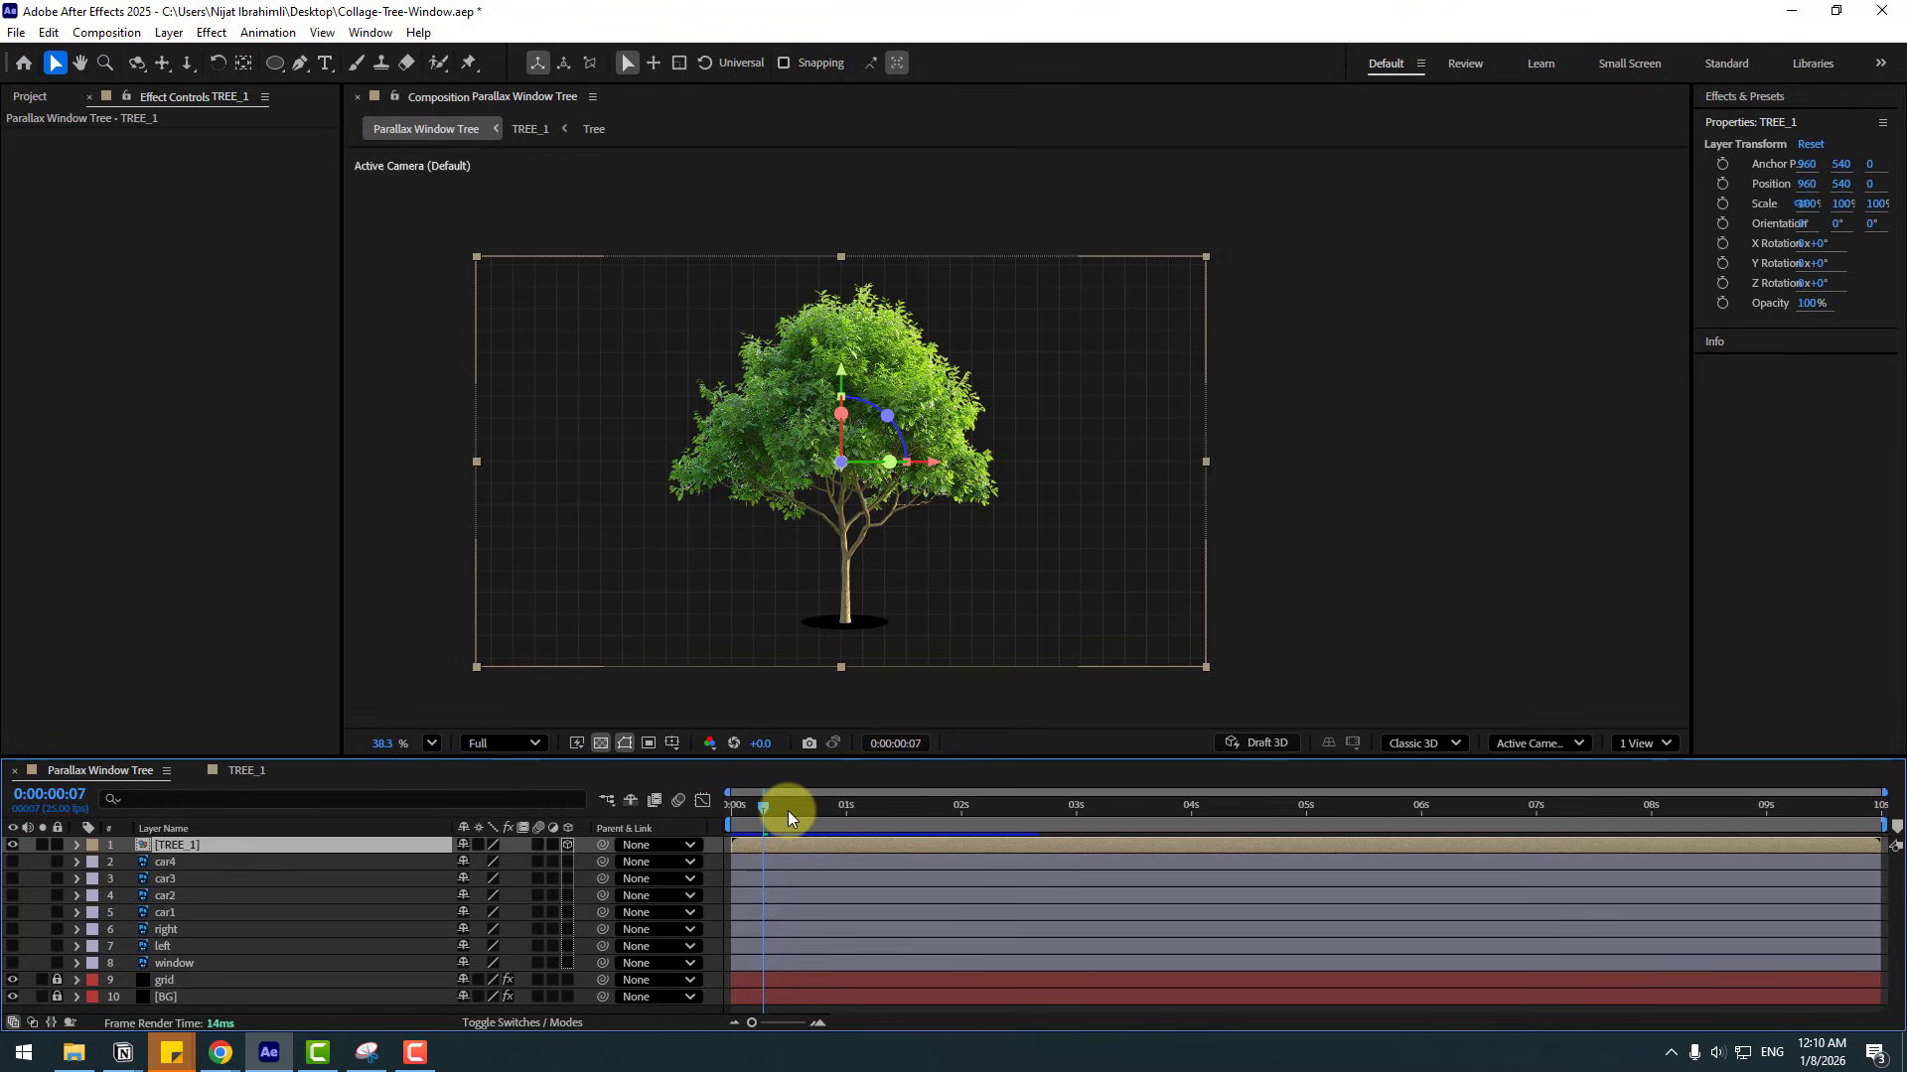
pyautogui.moveTo(789, 811); pyautogui.dragTo(120, 832)
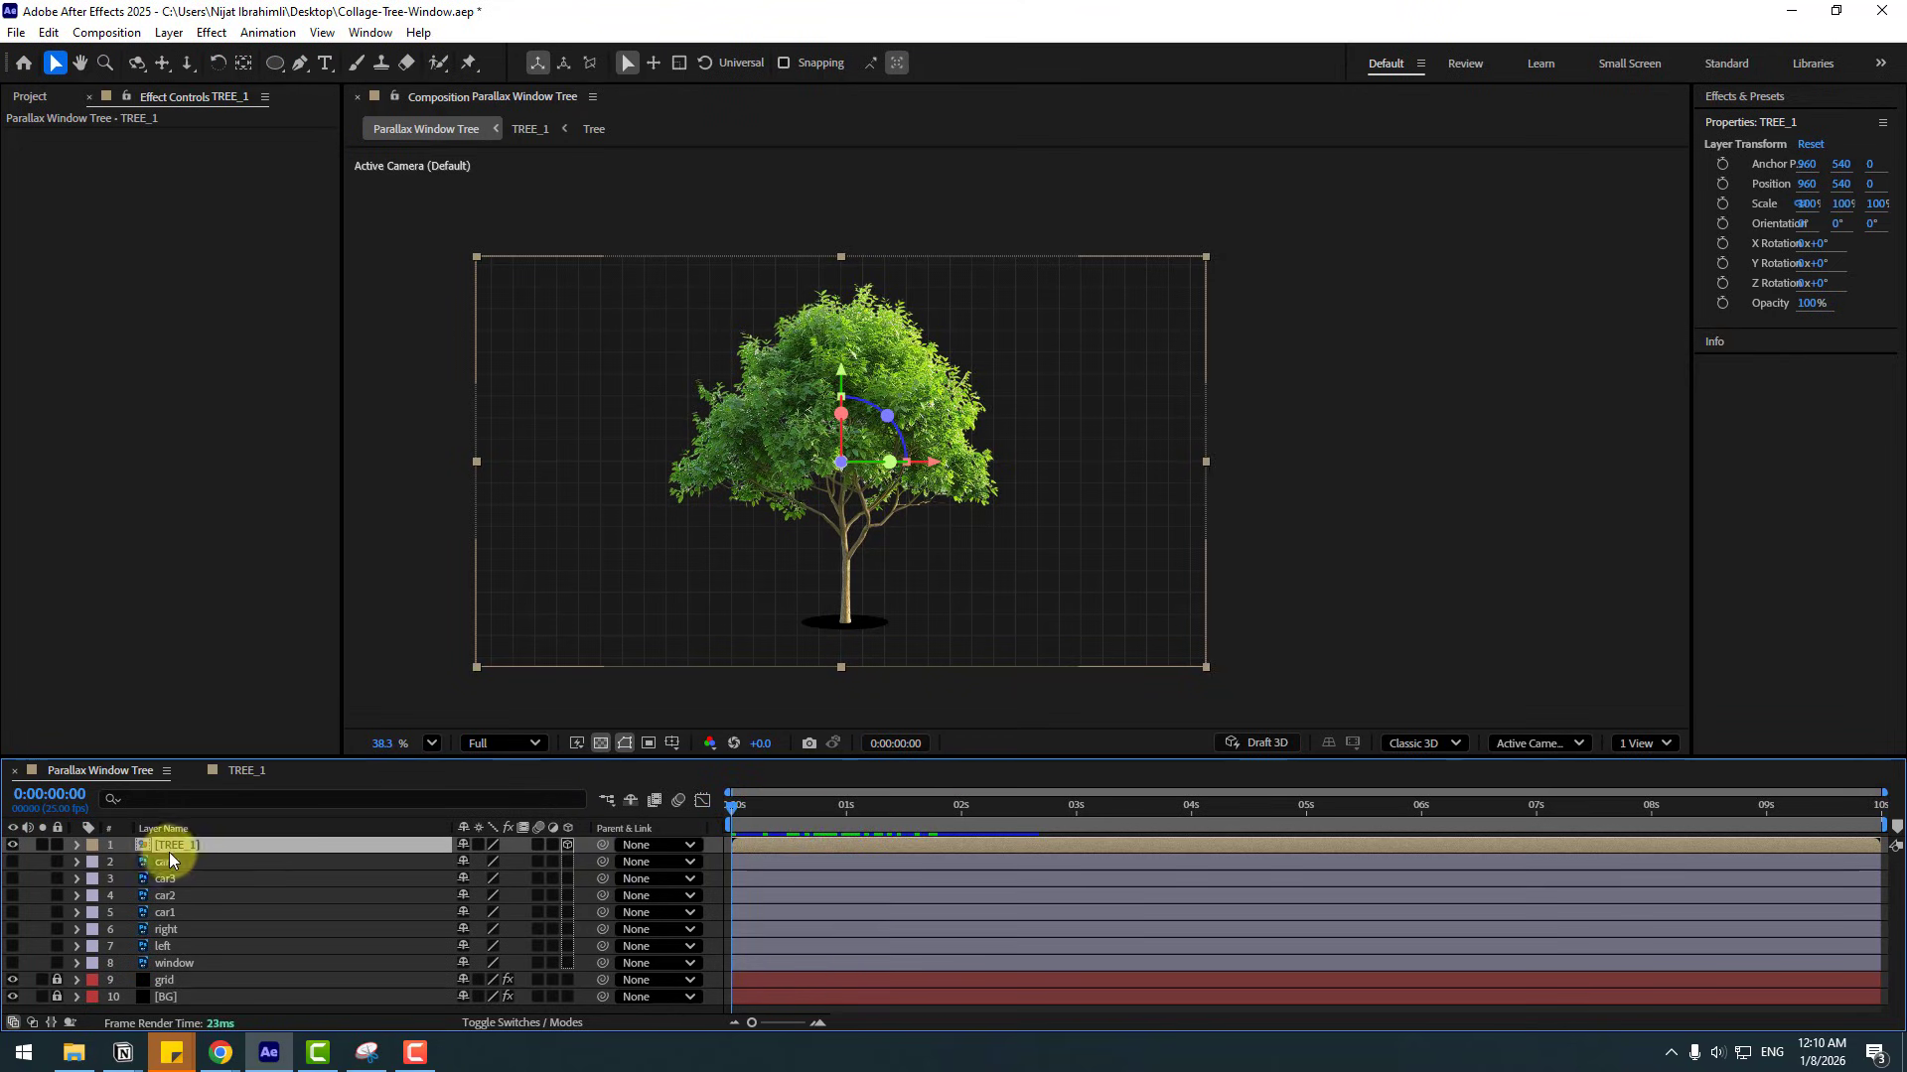
# - Duplicate the tree as TREE_2 and TREE_3, placing them farther back at about X 345, Z 412 and X 1662, Z 527
pyautogui.hotkey('ctrl', 'd')
pyautogui.press('Return')
pyautogui.write('TREE_')
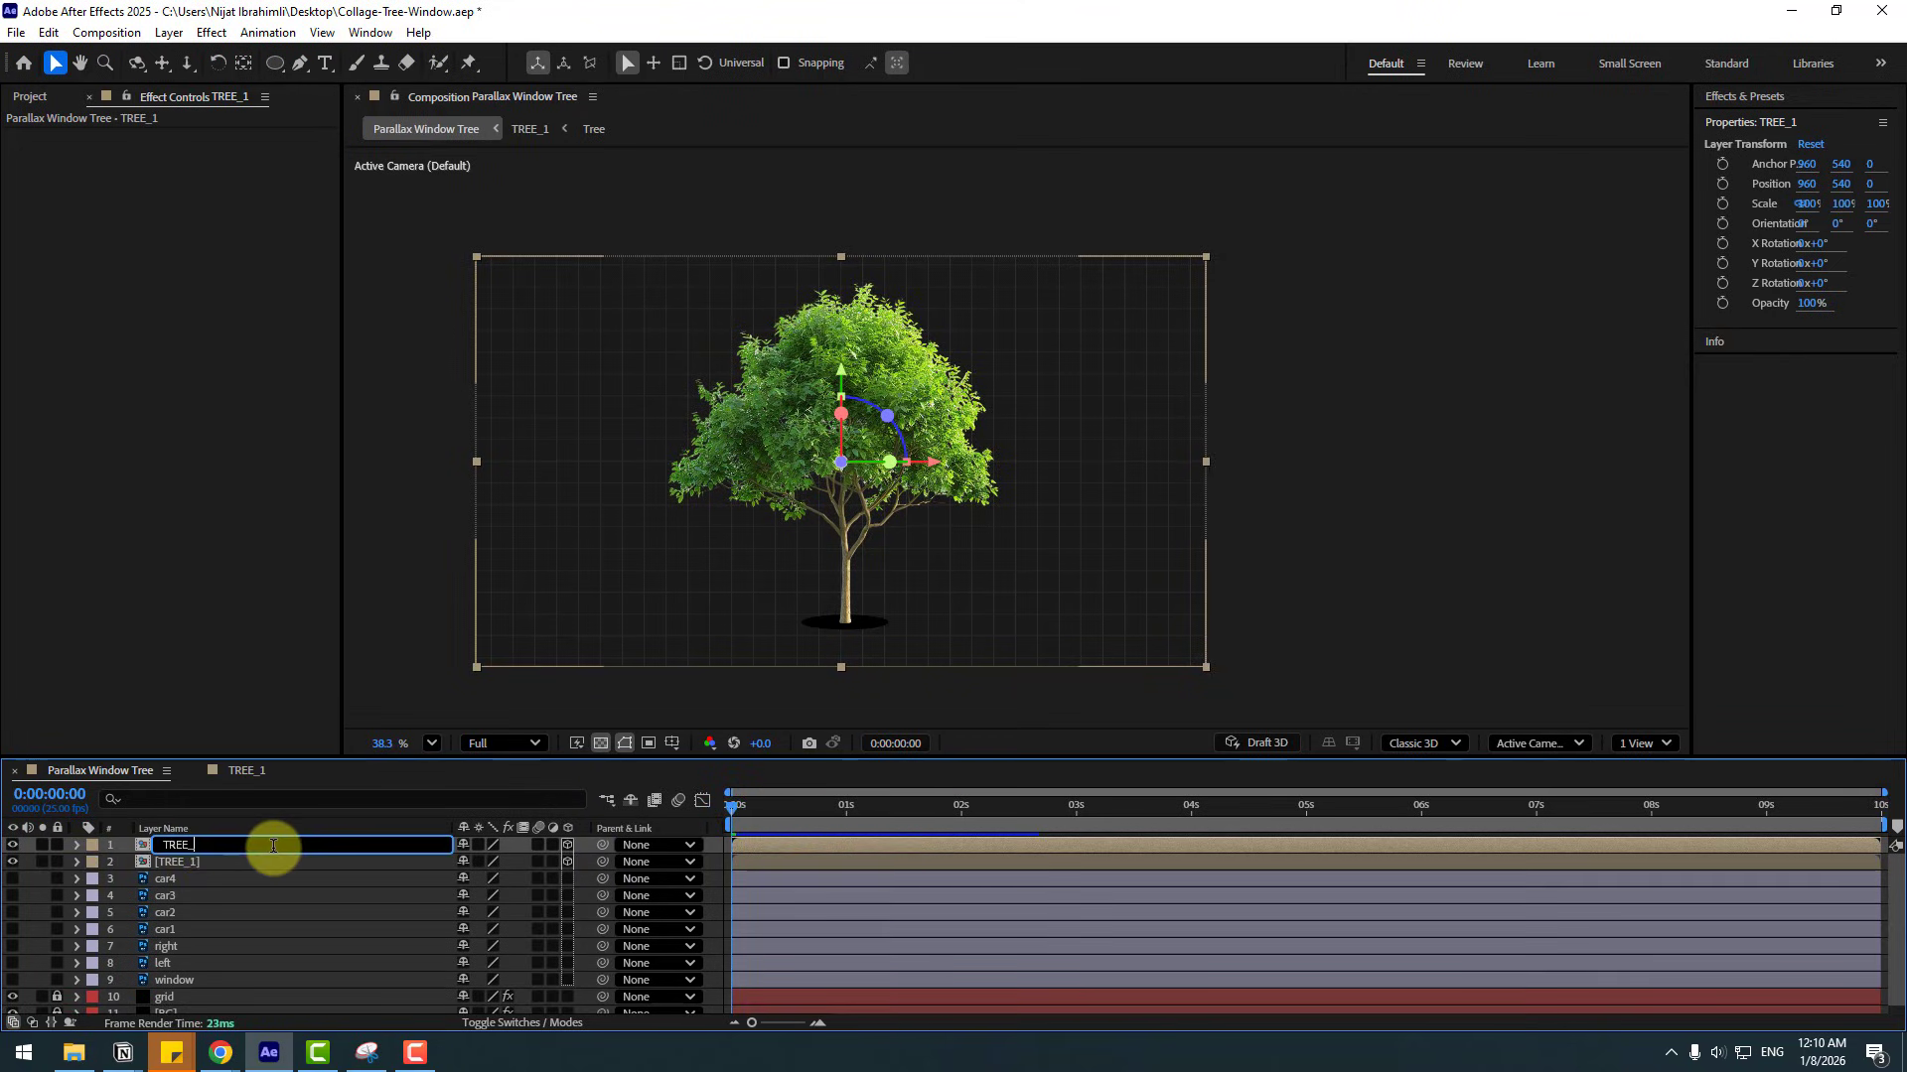
pyautogui.write('2')
pyautogui.press('Return')
pyautogui.moveTo(924, 465); pyautogui.dragTo(437, 527)
pyautogui.hotkey('ctrl', 'd')
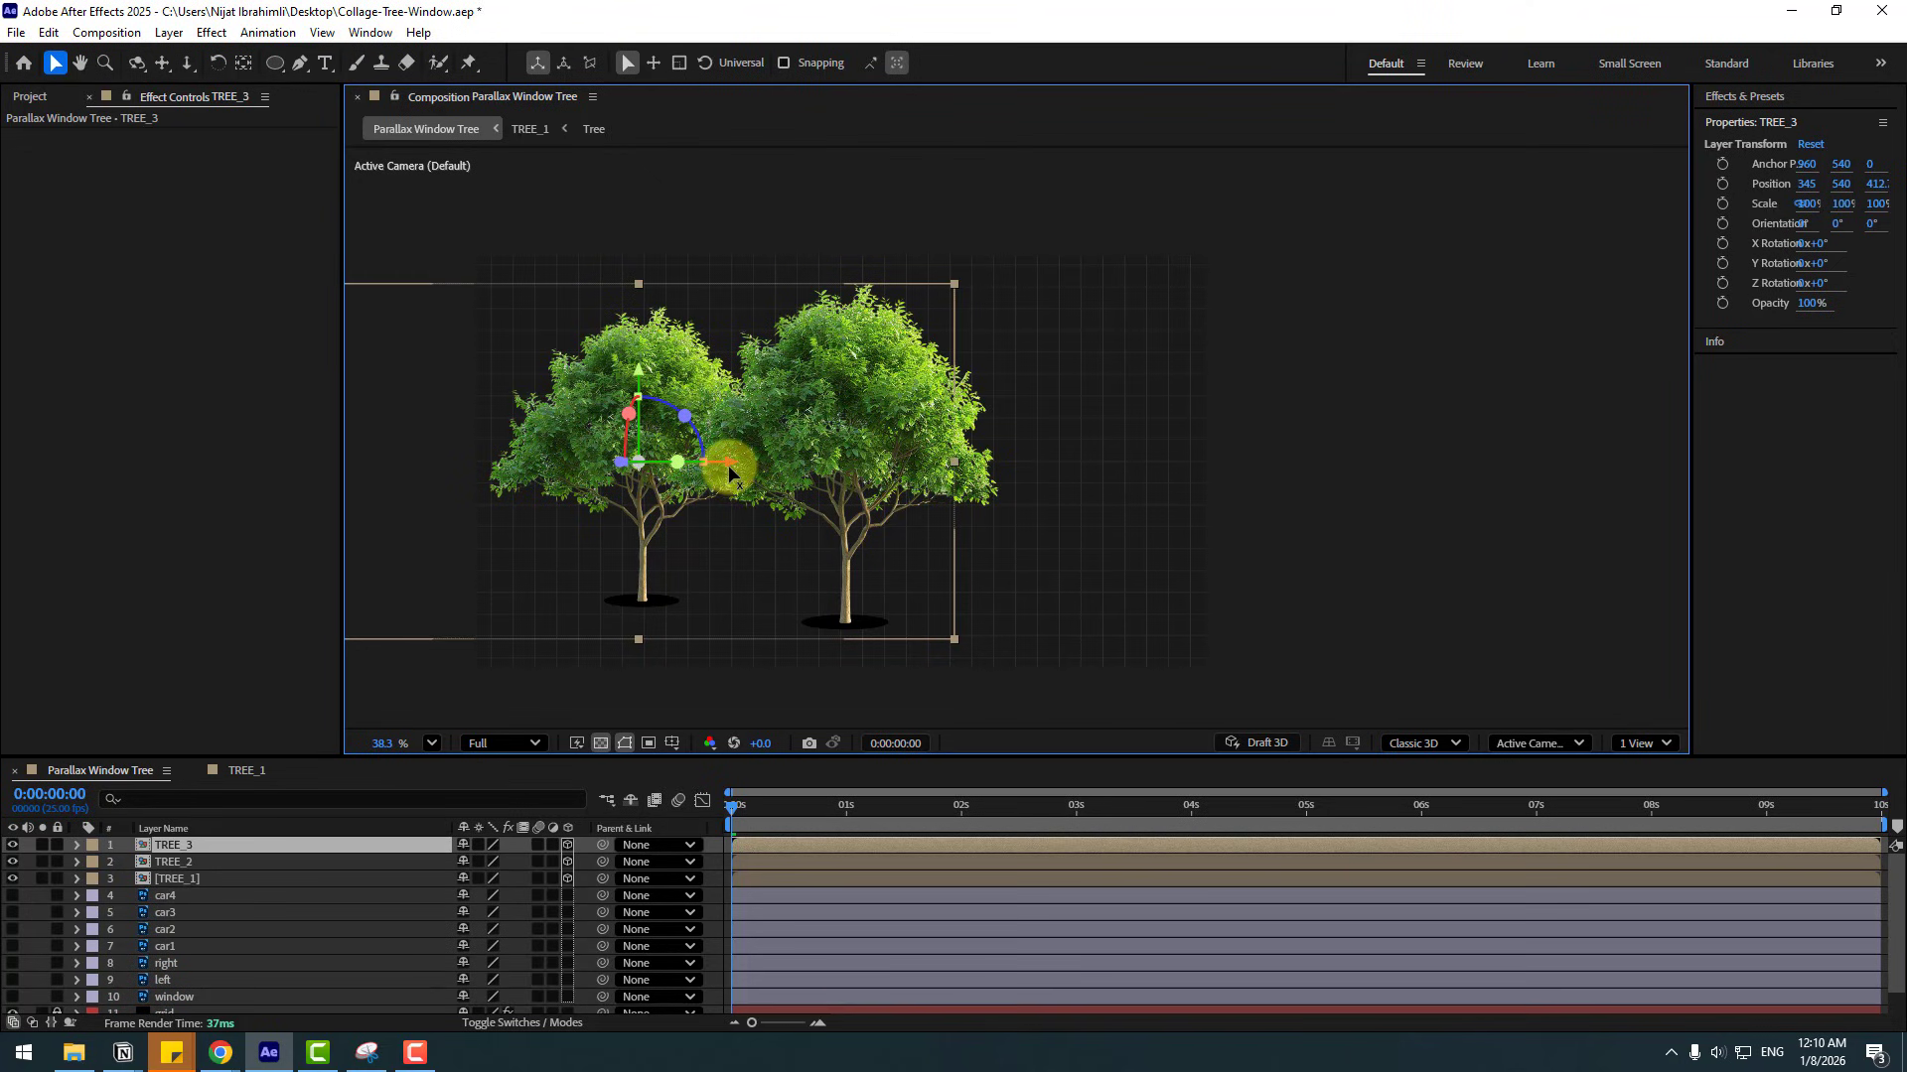
pyautogui.moveTo(728, 461); pyautogui.dragTo(1050, 512)
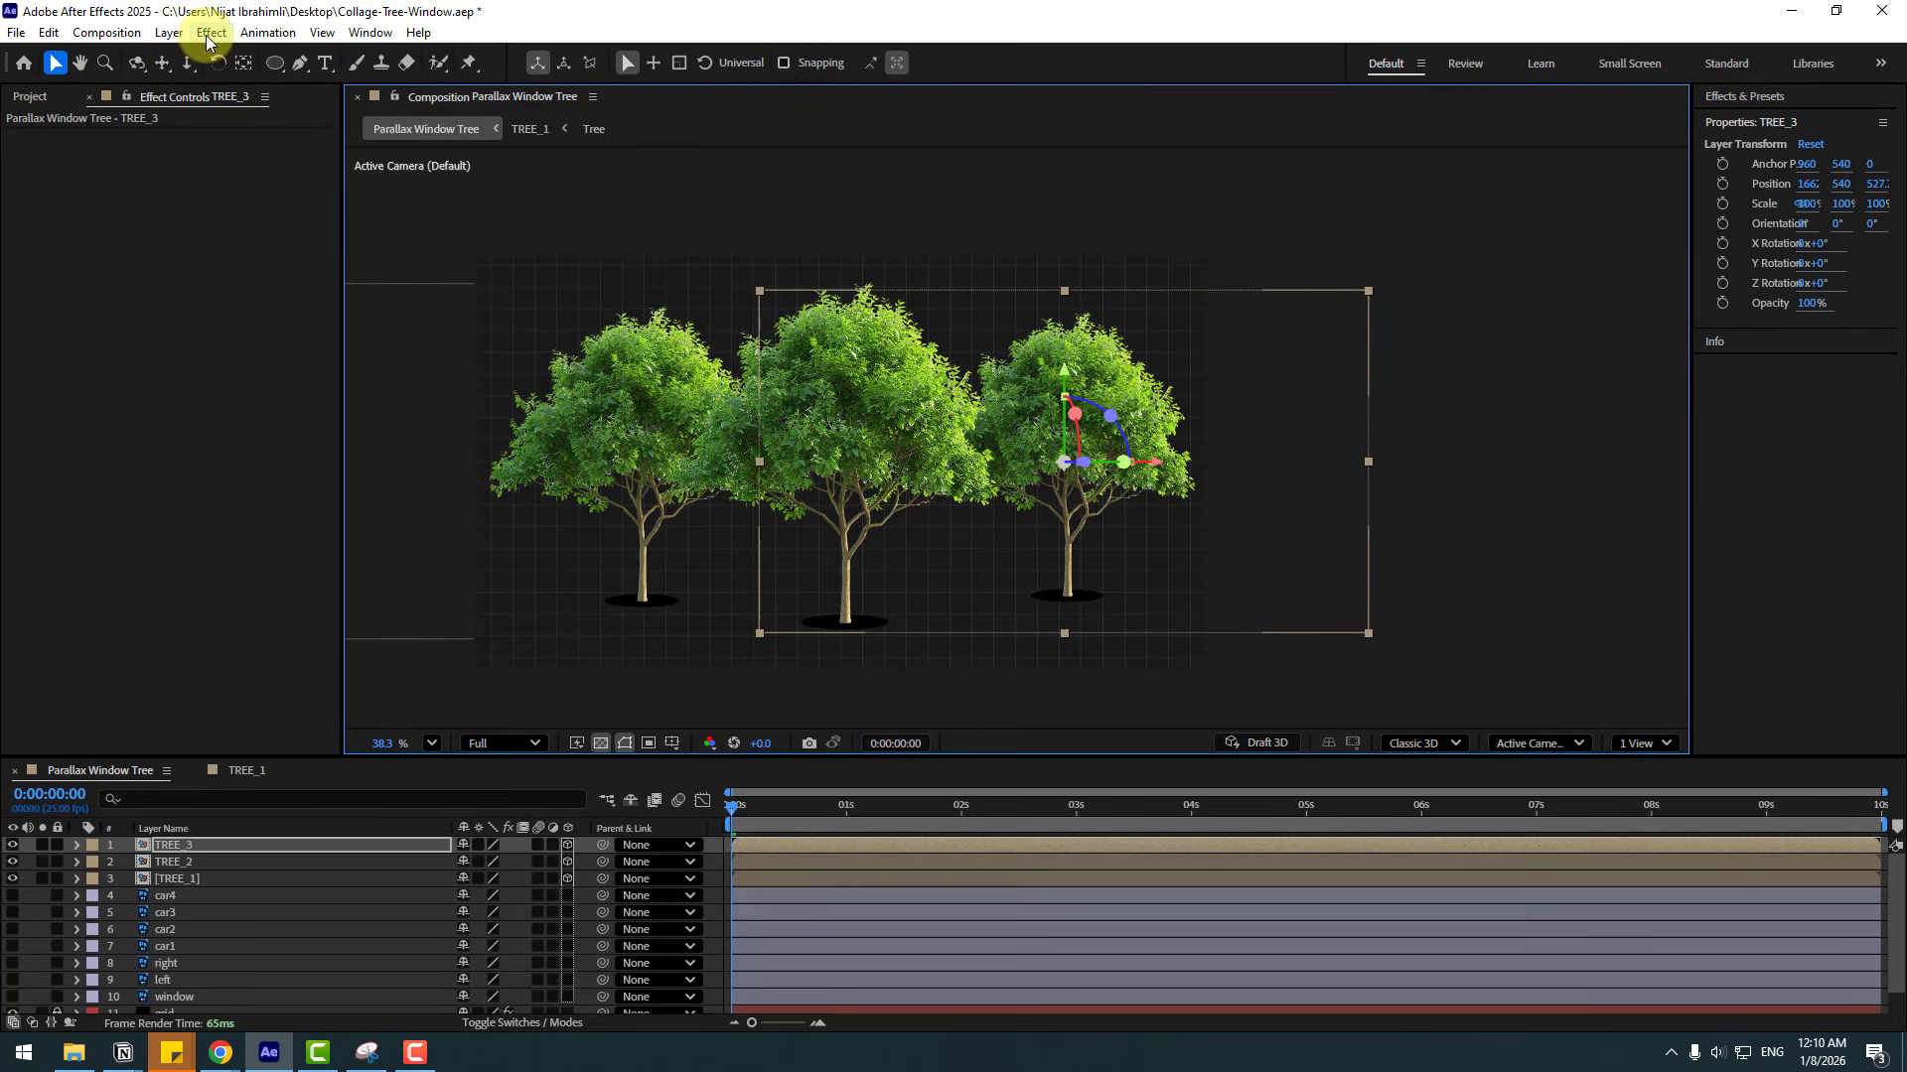
# - Add a two-node camera with the 50mm preset, named Camera 1
pyautogui.click(169, 32)
pyautogui.moveTo(417, 56)
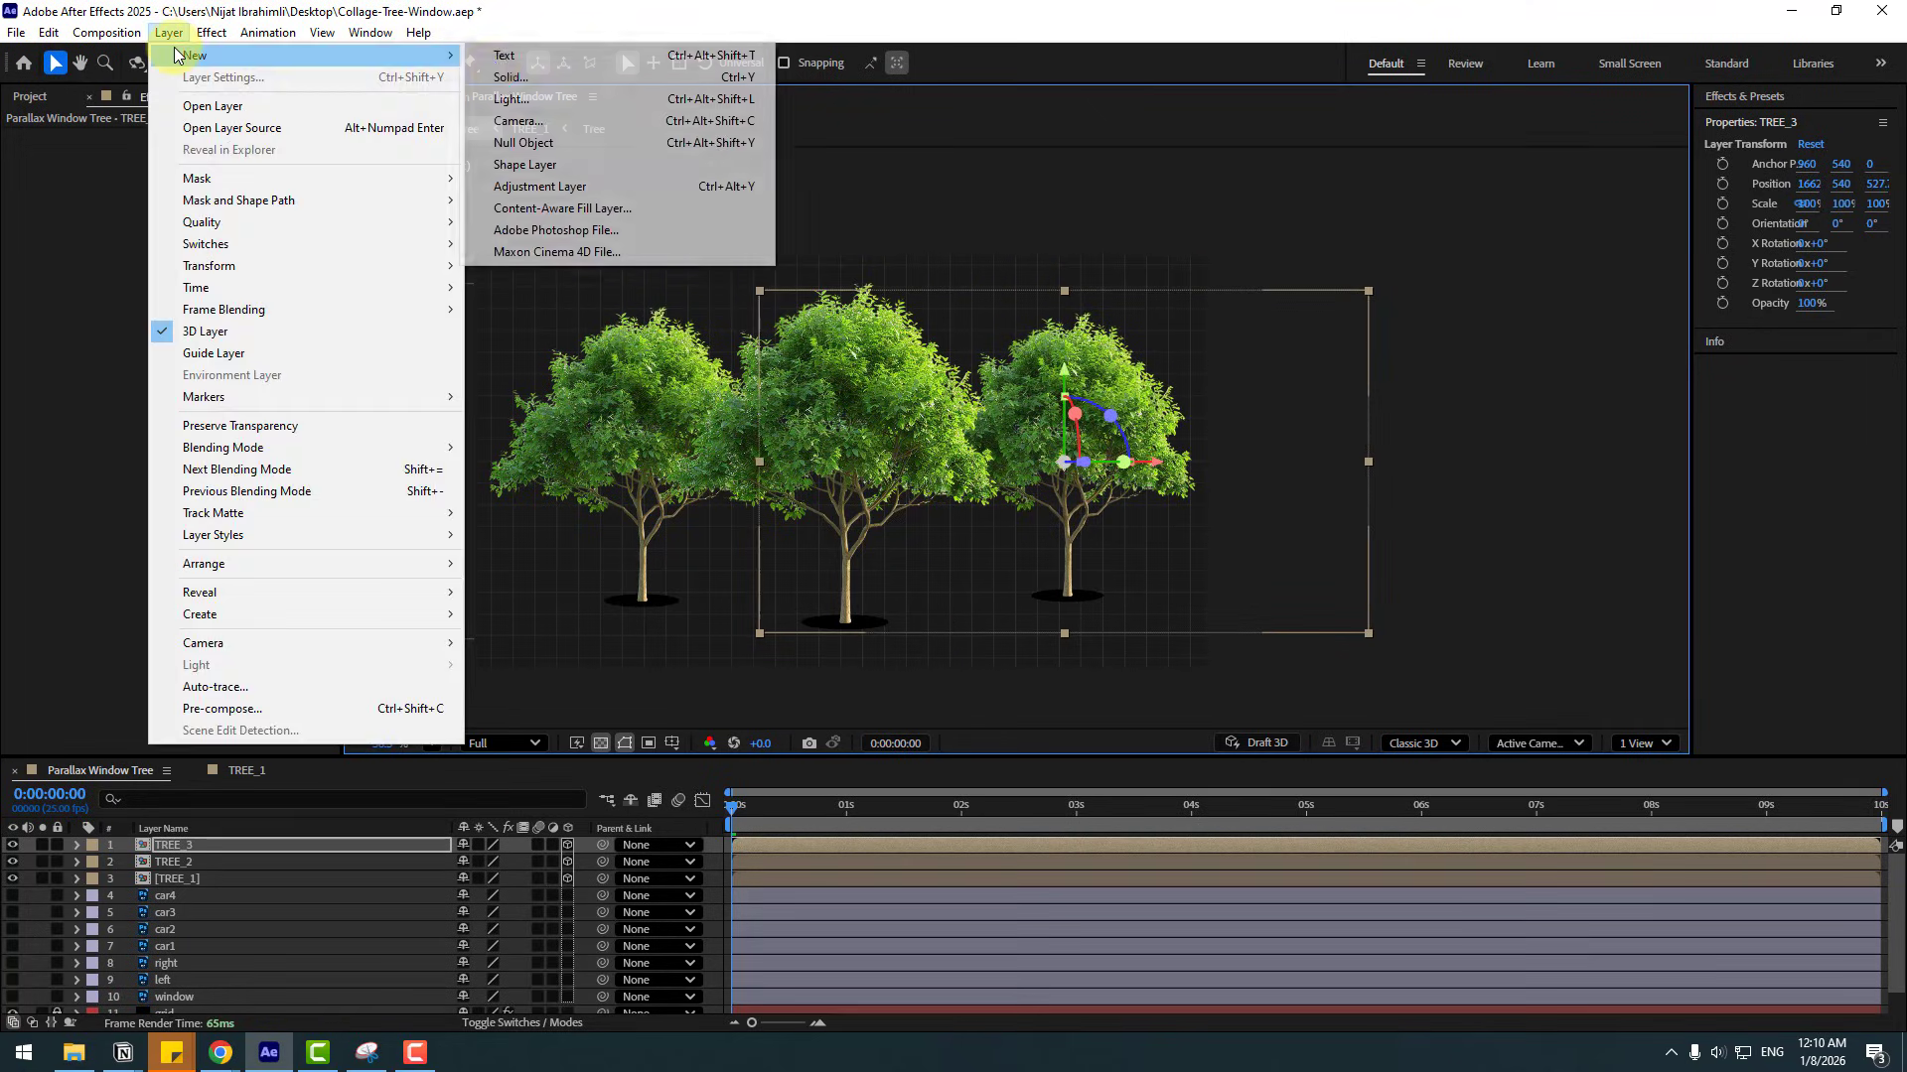
pyautogui.click(526, 123)
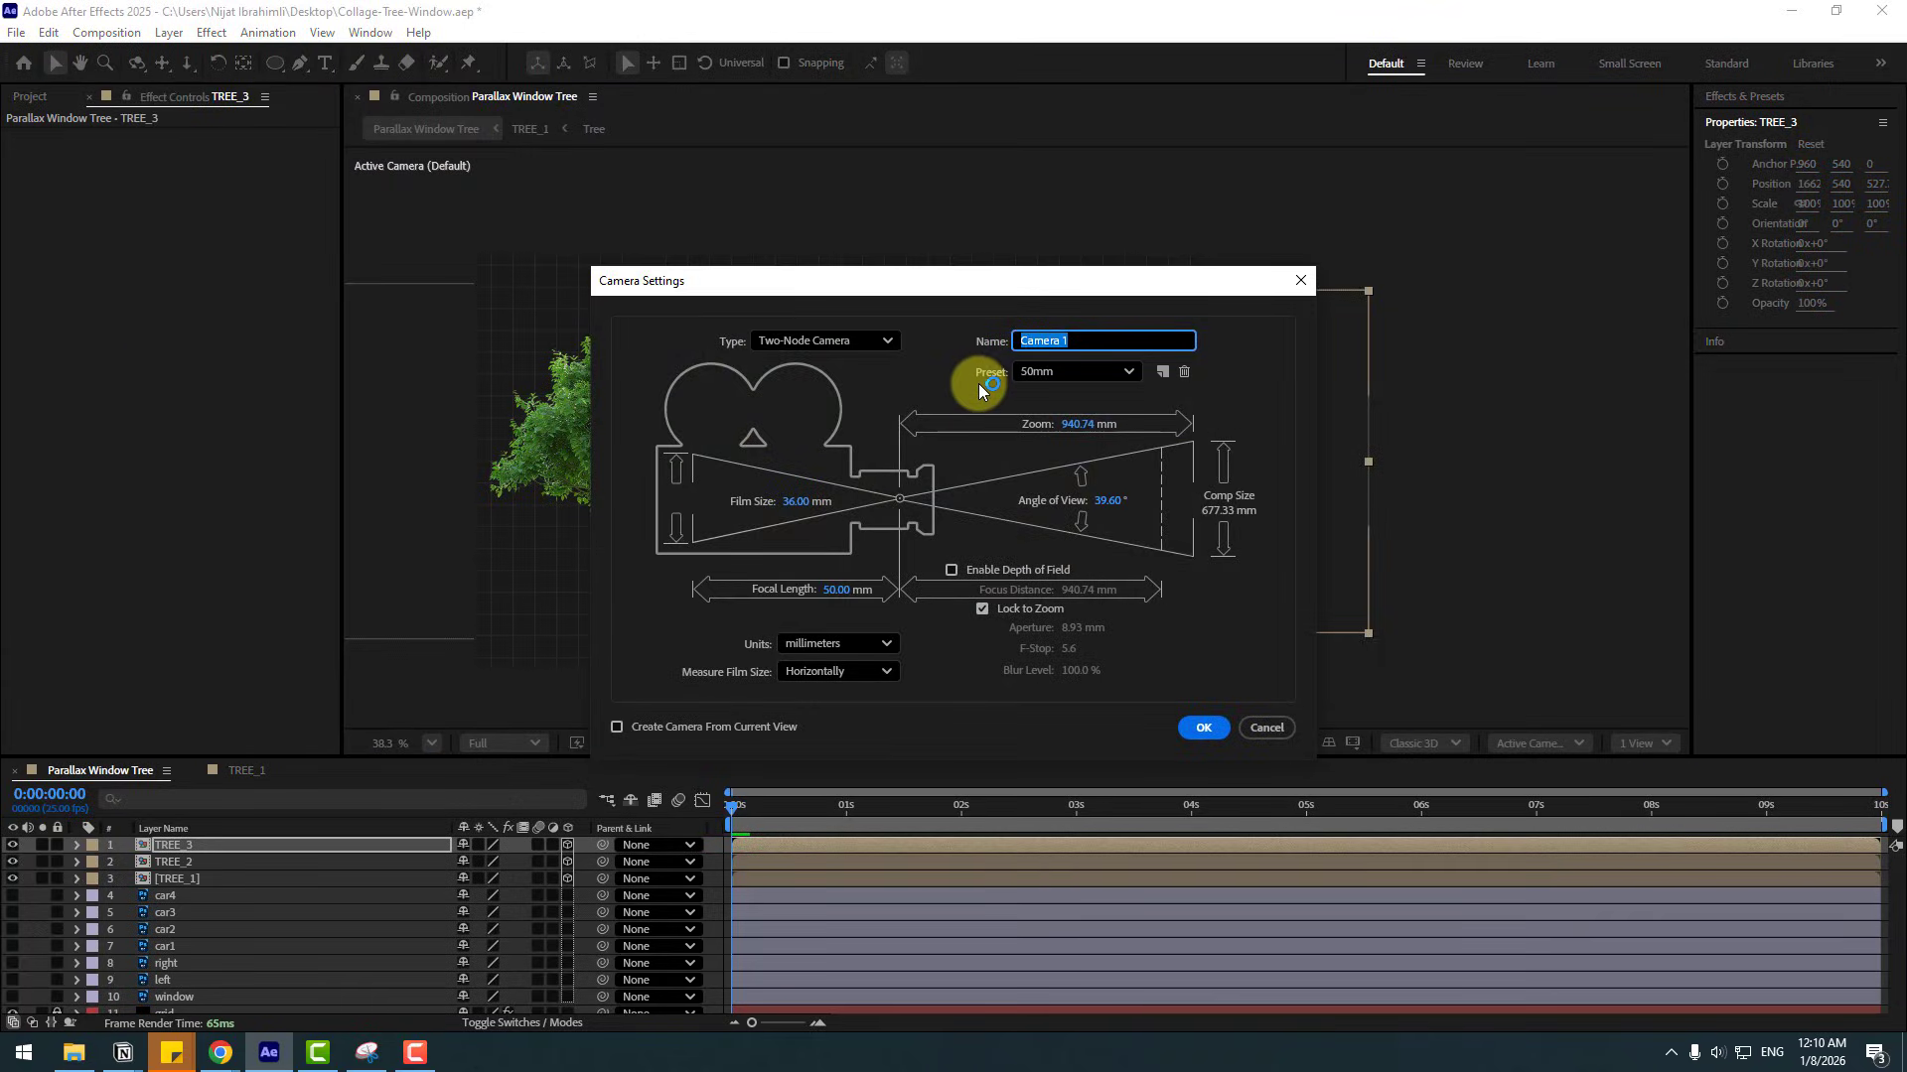
pyautogui.click(1035, 372)
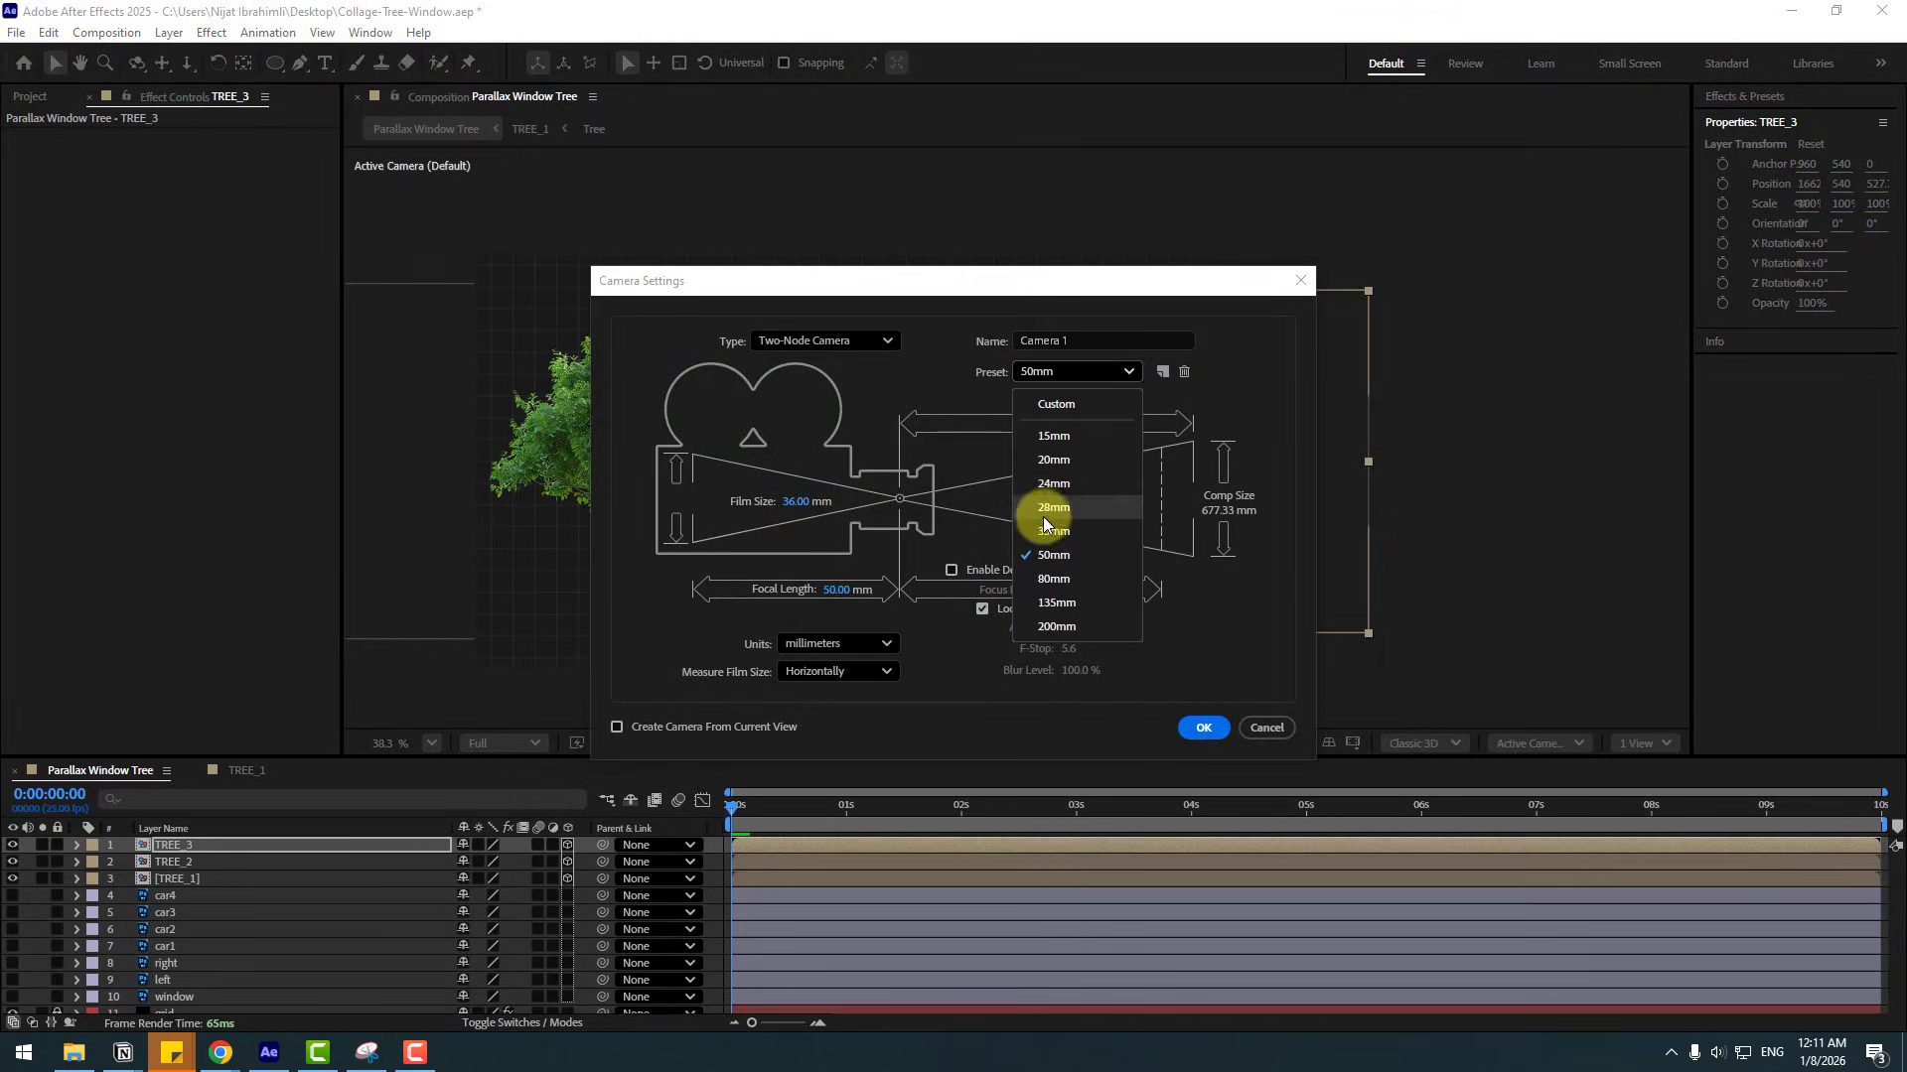
pyautogui.click(1047, 557)
pyautogui.click(1188, 721)
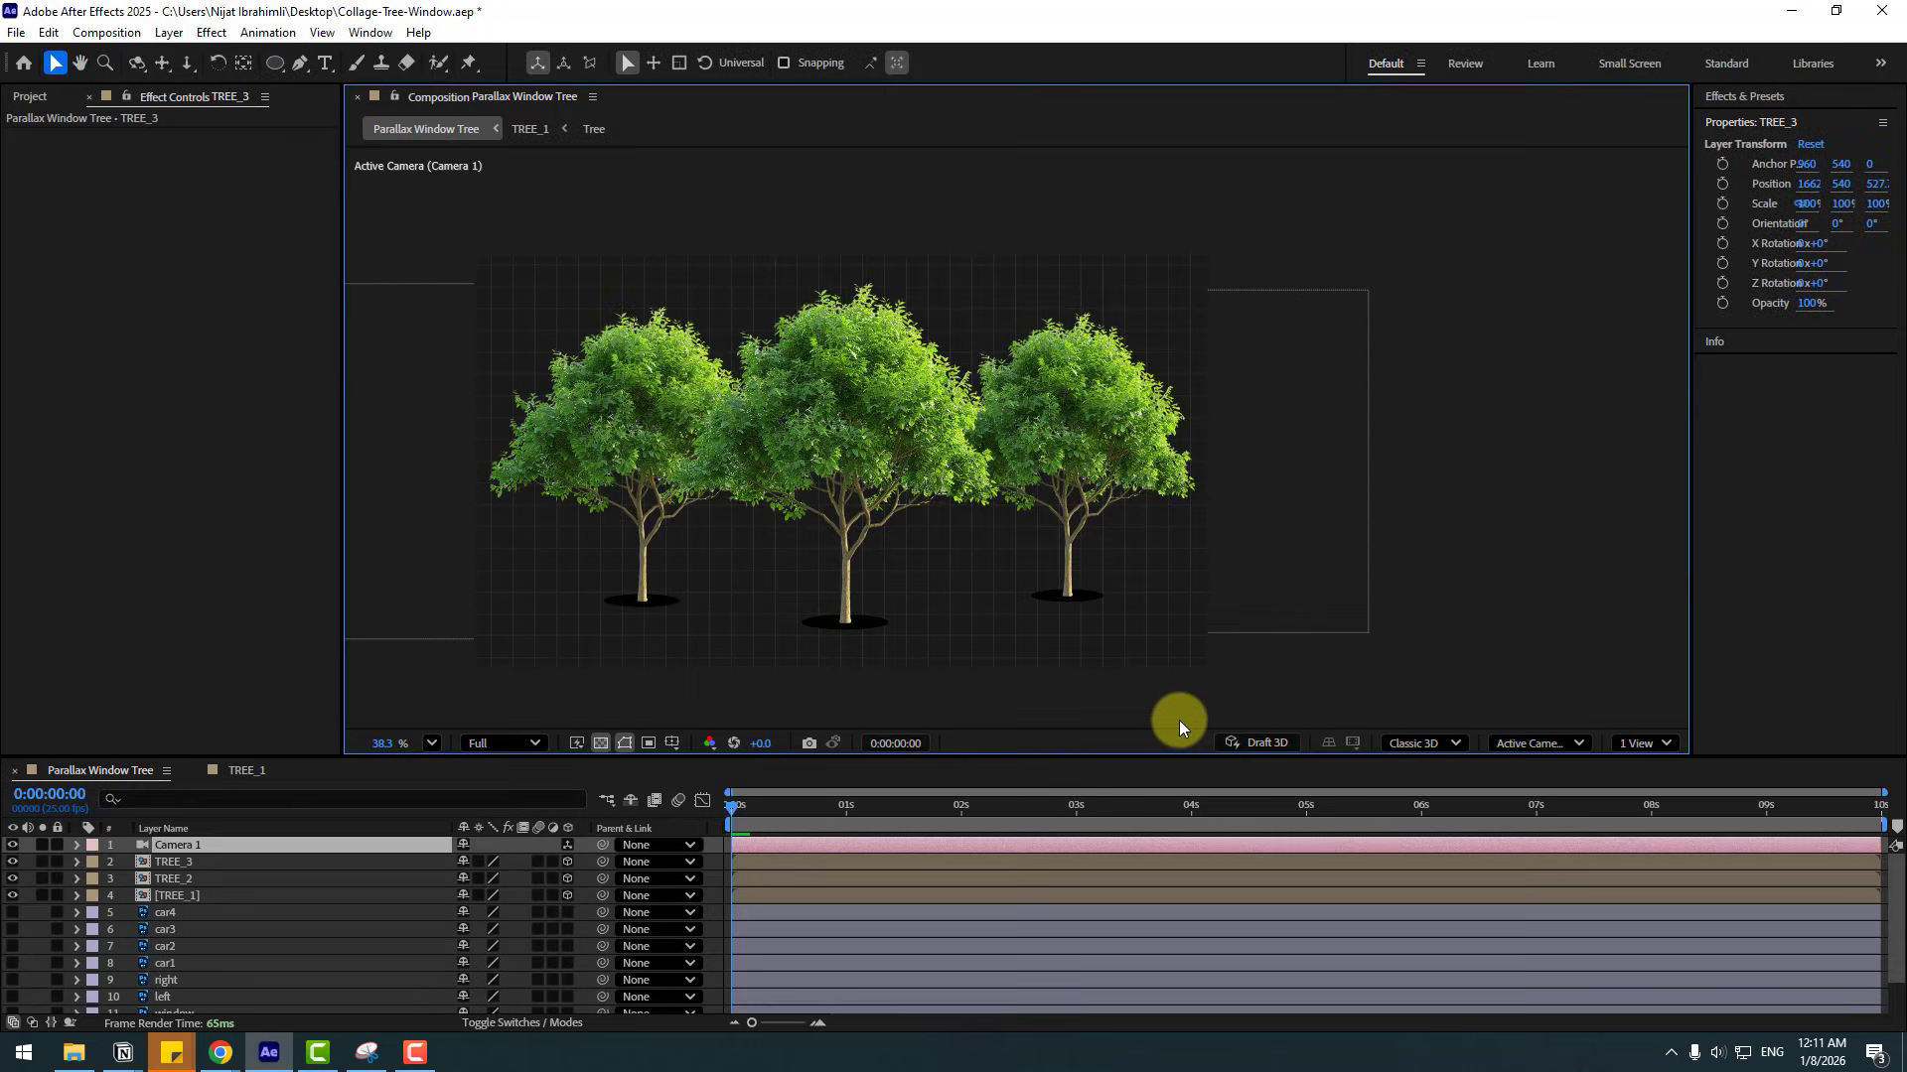
# - Create an orbit null for Camera 1 and center its anchor point at 50, 50
pyautogui.rightClick(183, 848)
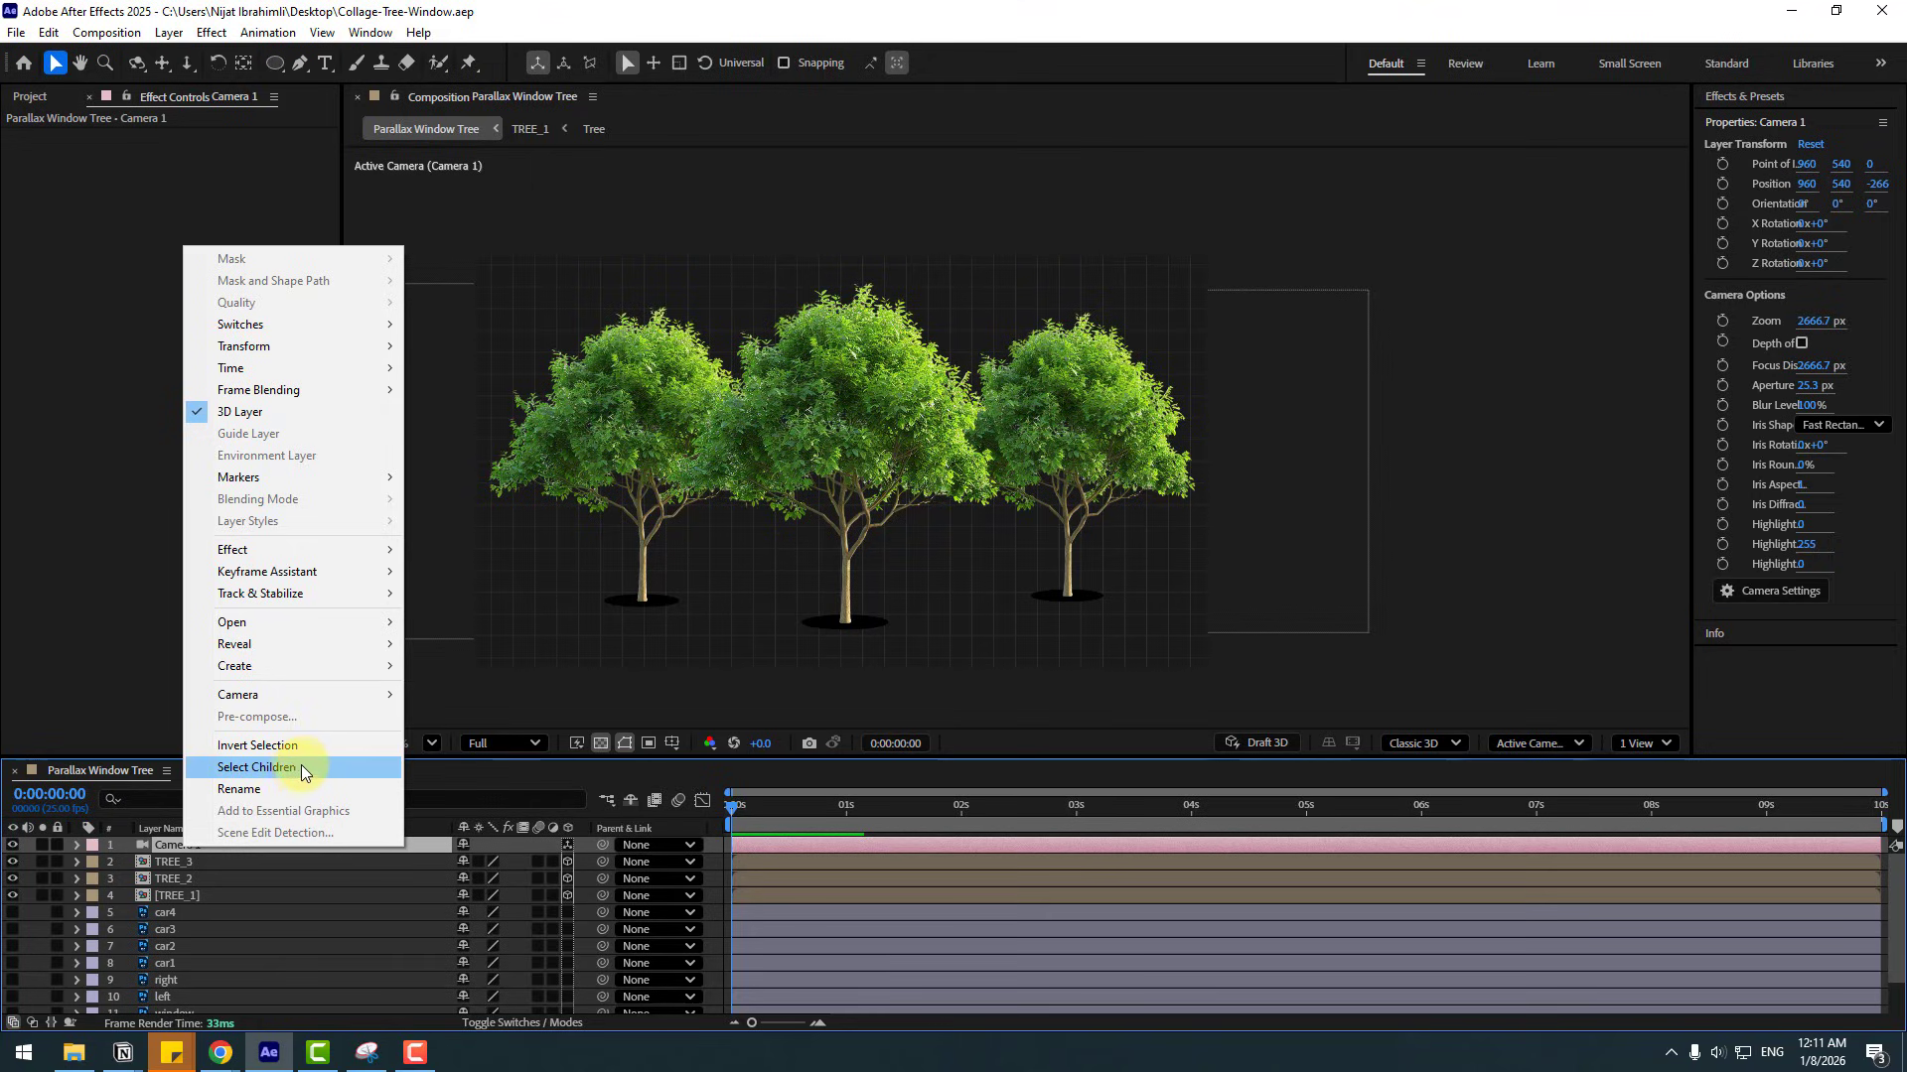
pyautogui.moveTo(338, 700)
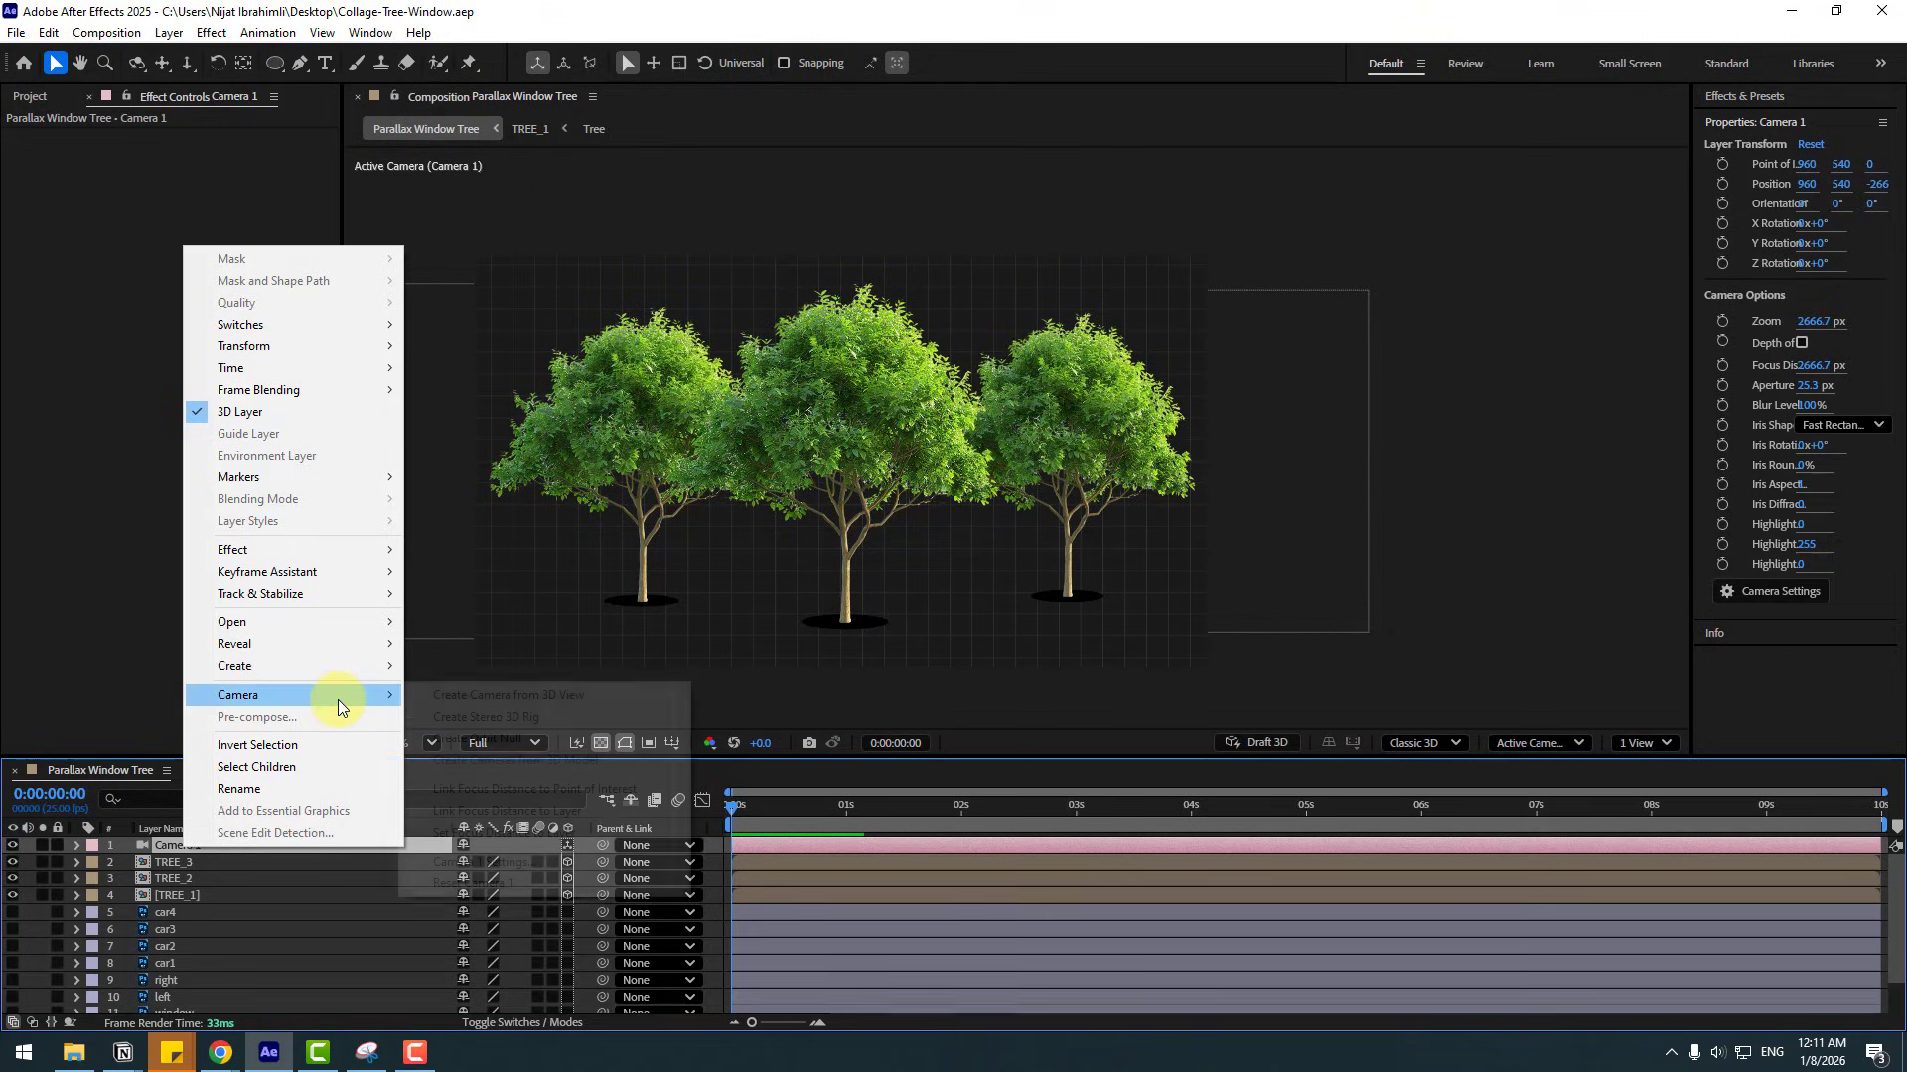
pyautogui.click(509, 741)
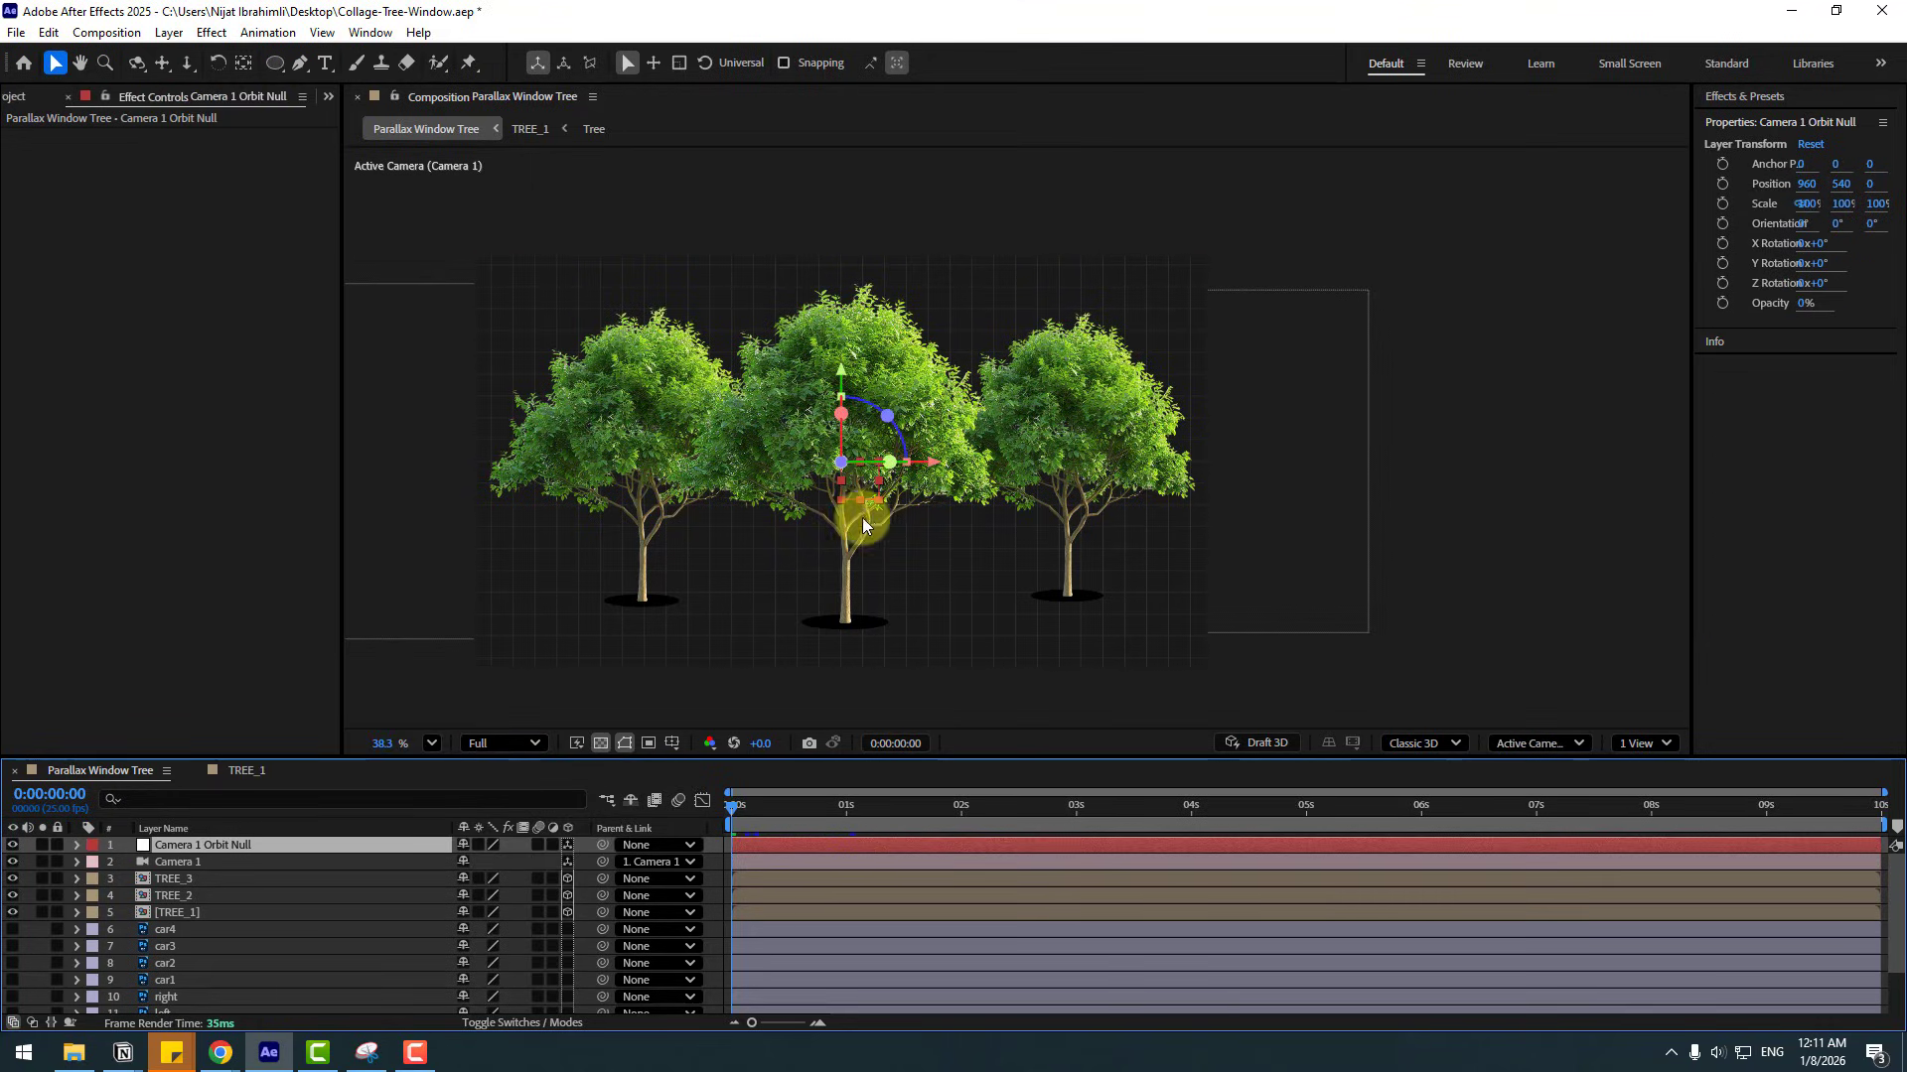
pyautogui.click(246, 63)
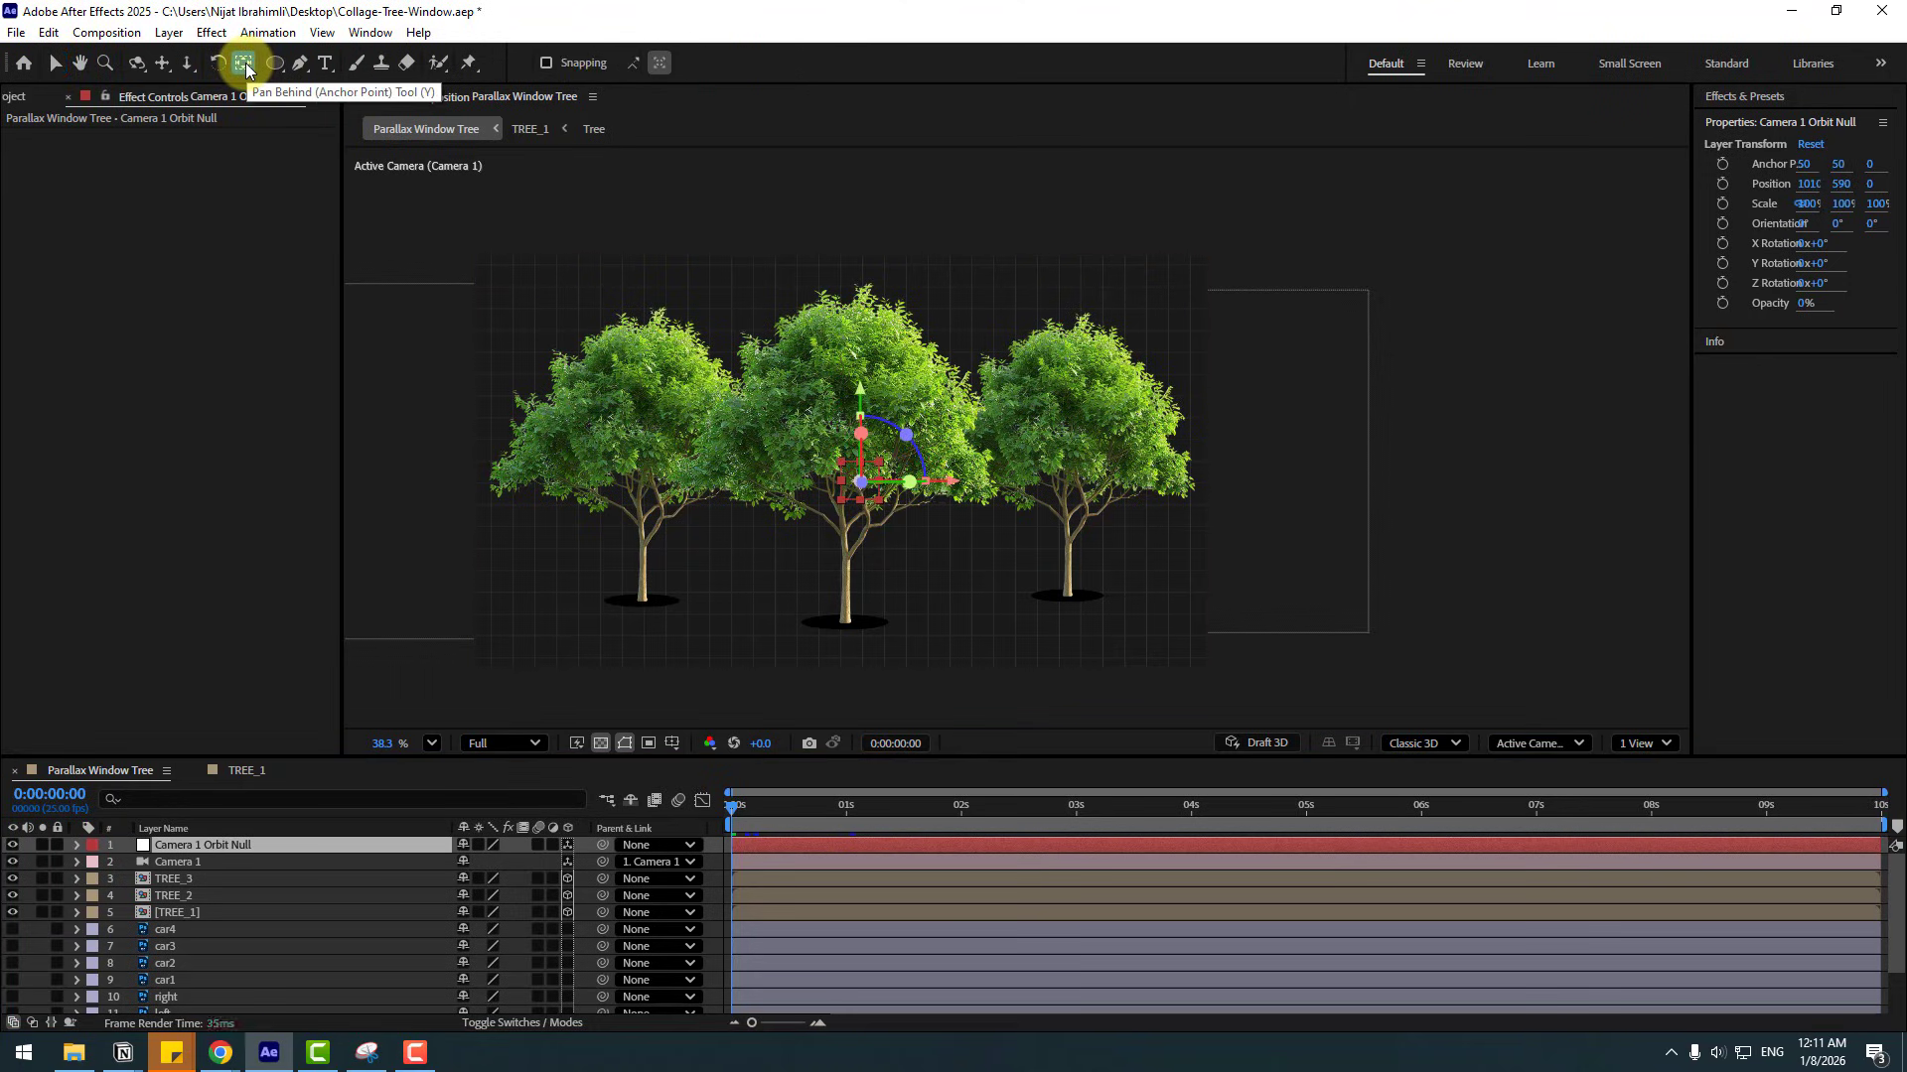
pyautogui.click(54, 64)
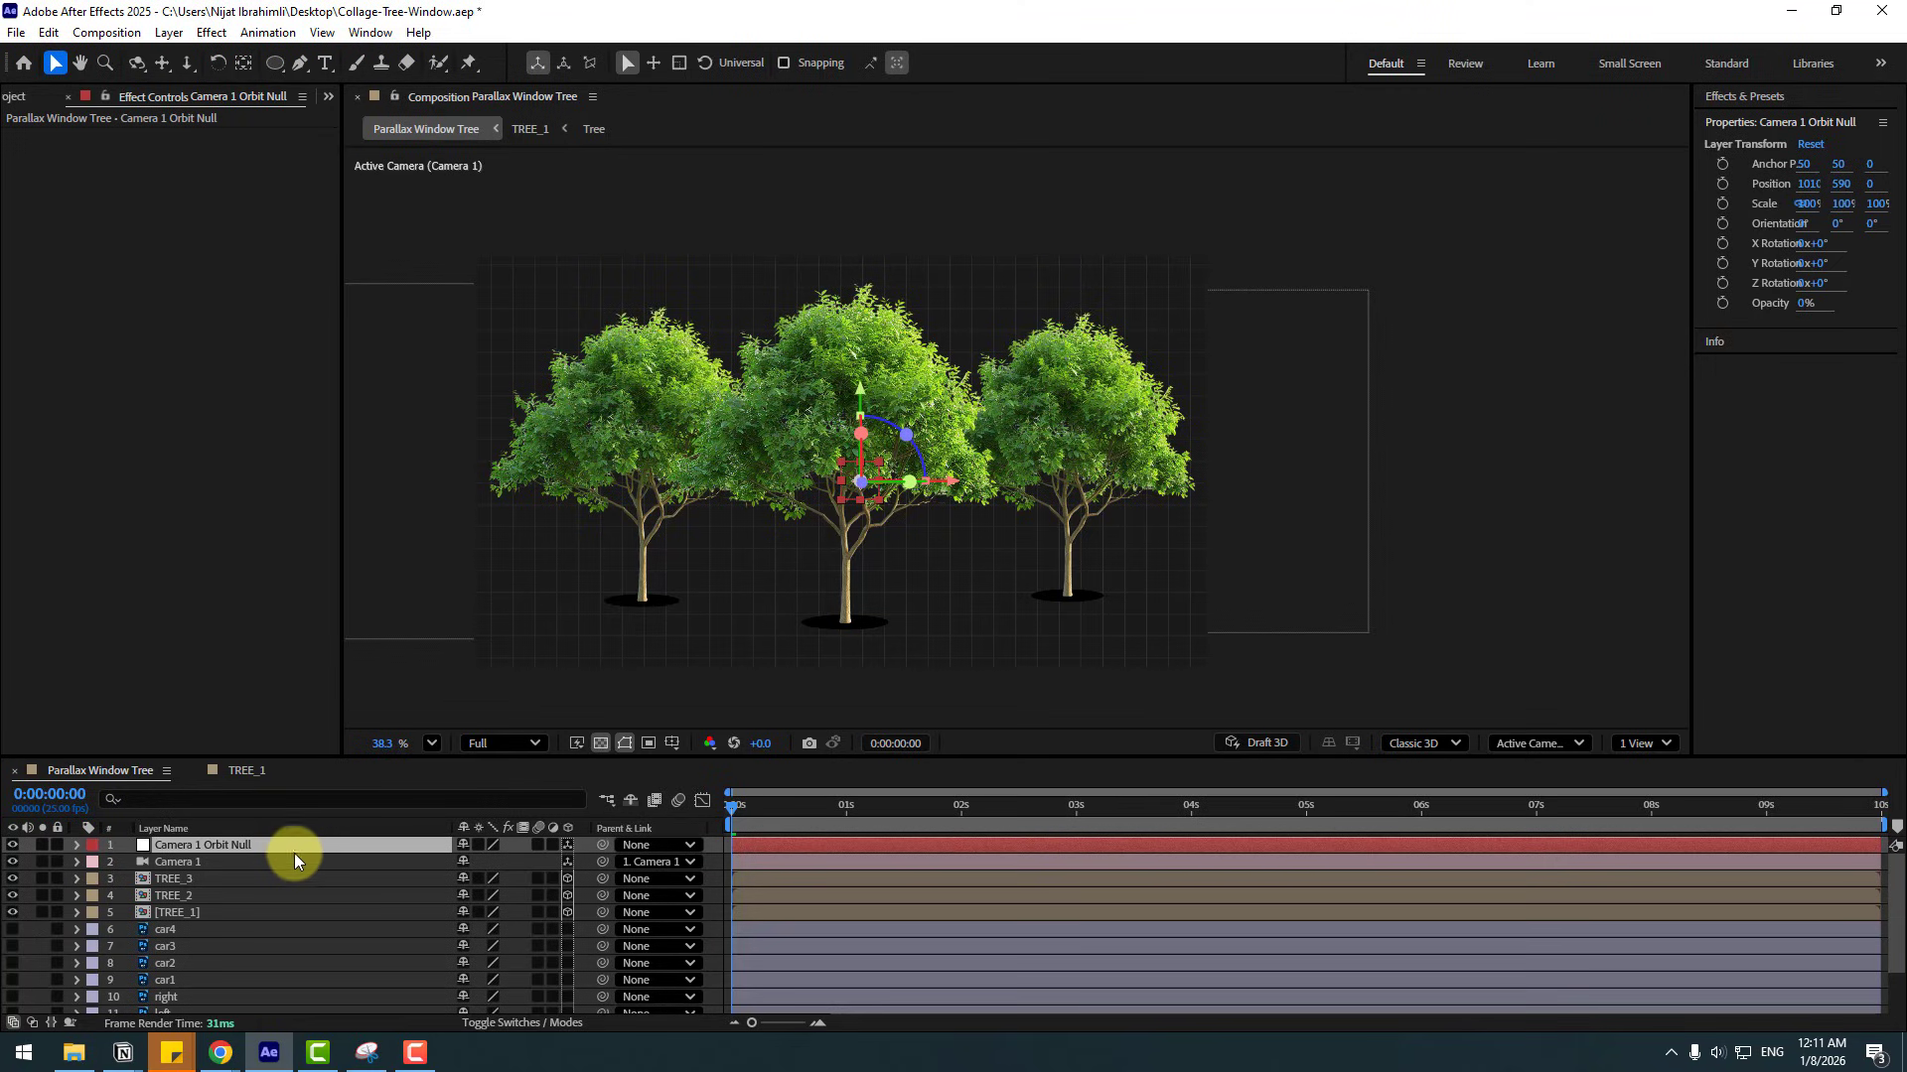
# - Set the orbit null's Z position to 81 and add a Position keyframe at 0:00:00:08
pyautogui.click(225, 844)
pyautogui.press('p')
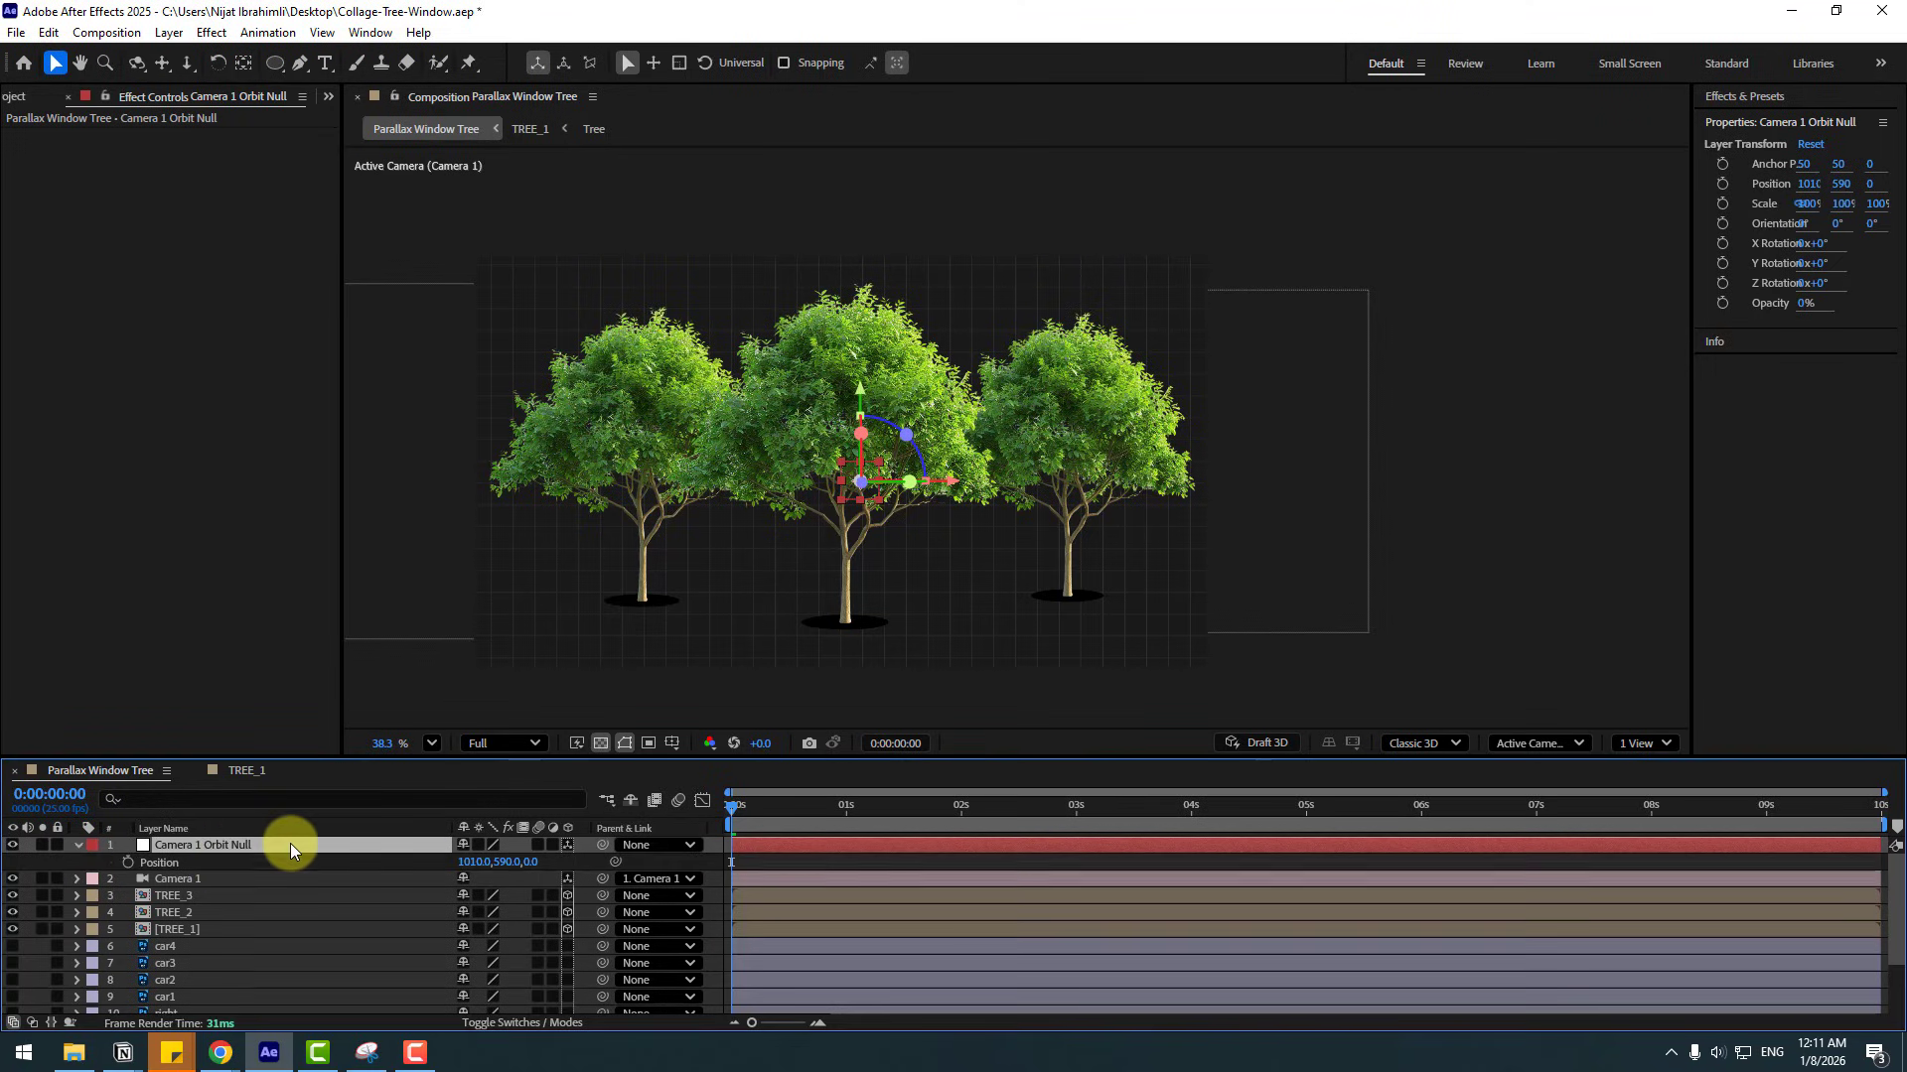
pyautogui.moveTo(534, 862); pyautogui.dragTo(609, 862)
pyautogui.click(753, 809)
pyautogui.moveTo(753, 812); pyautogui.dragTo(767, 814)
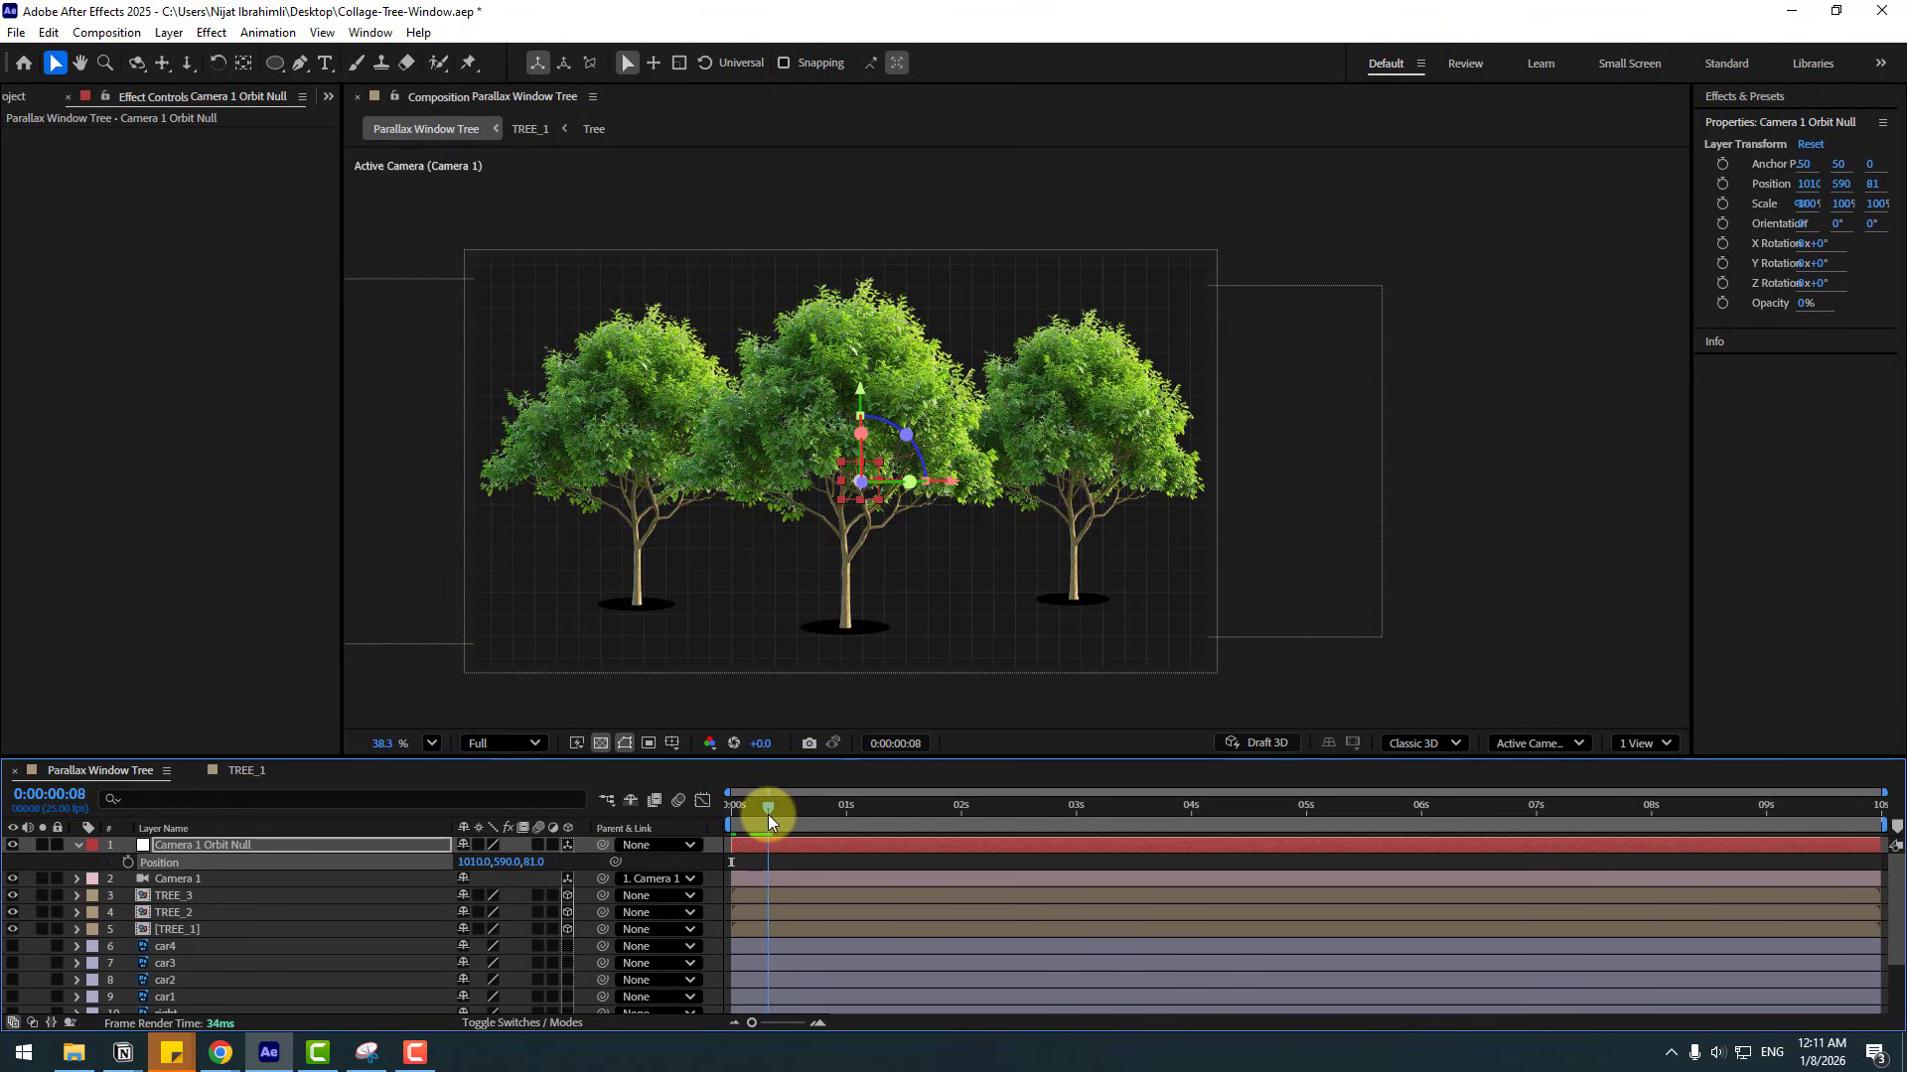
pyautogui.click(127, 862)
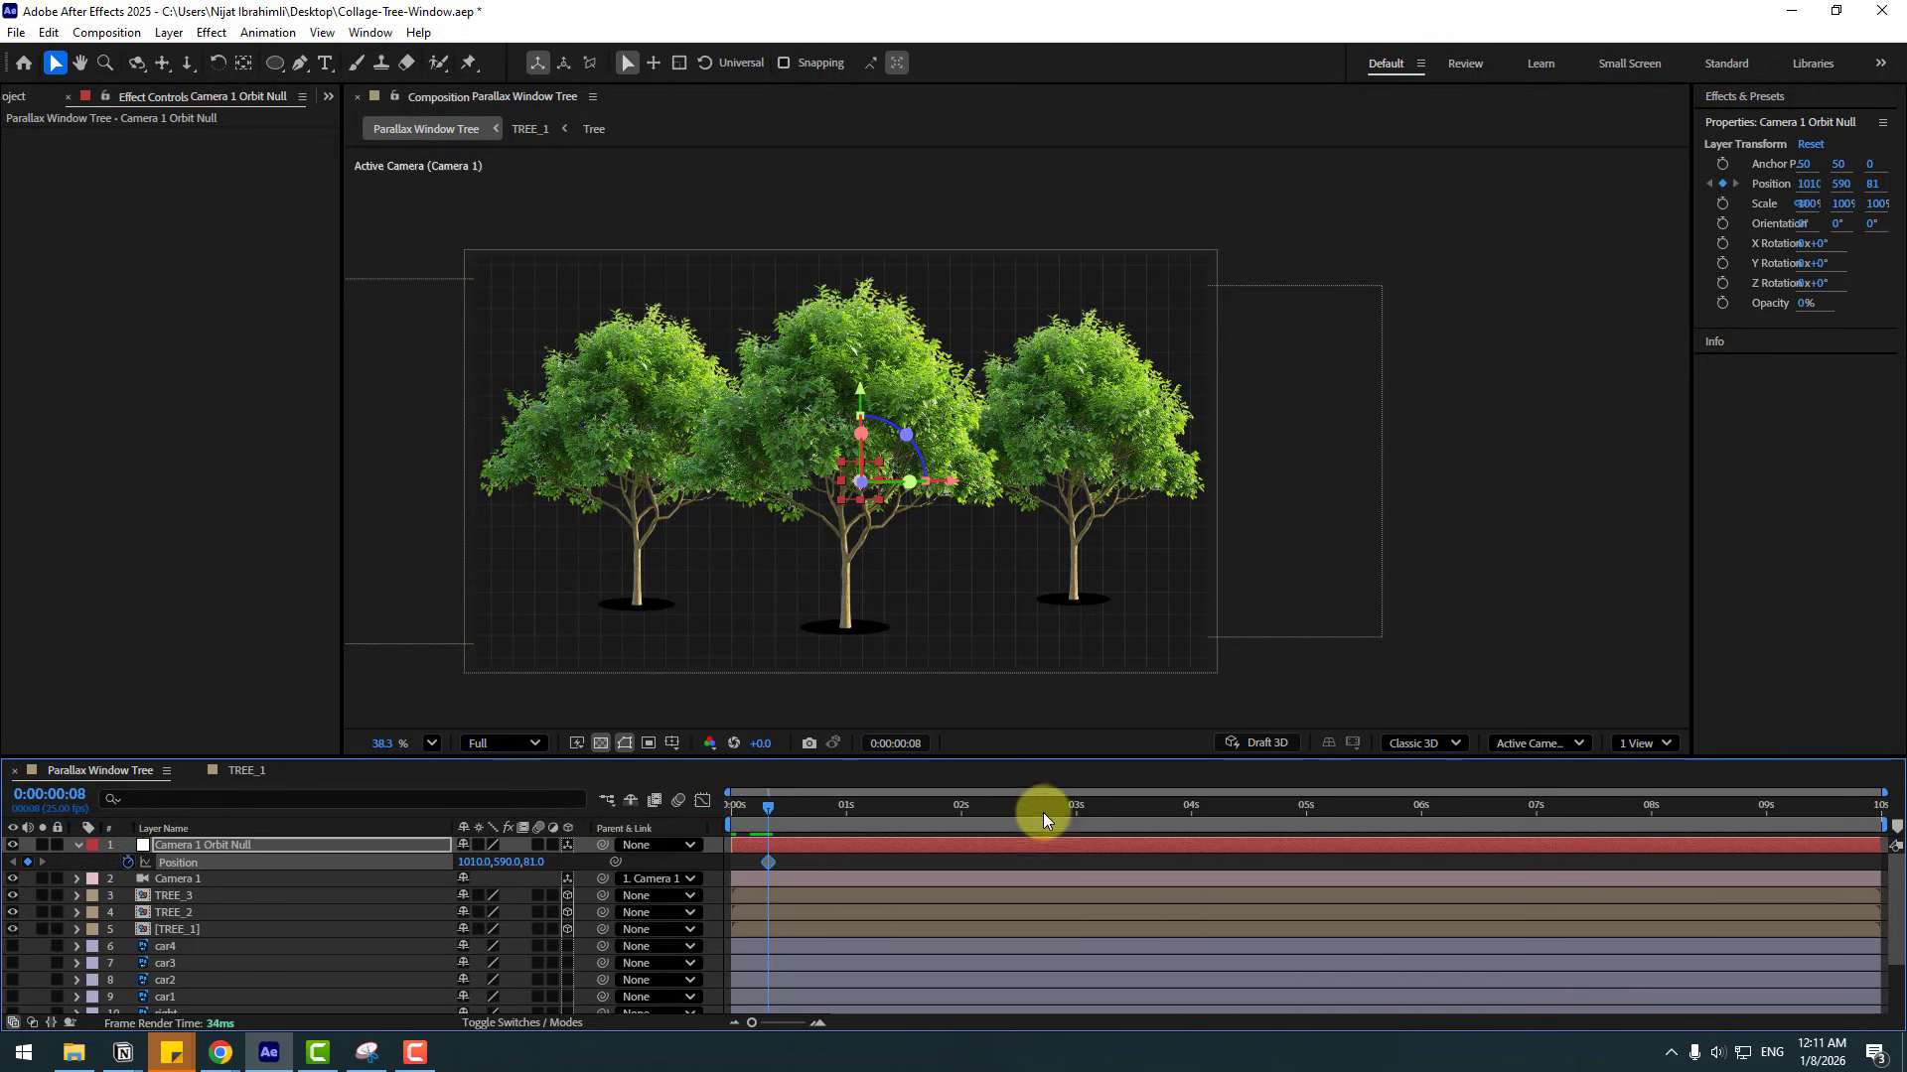
# - Keyframe the orbit null's Z position at -2079 at 3 seconds and show the title/action safe guides
pyautogui.click(1078, 808)
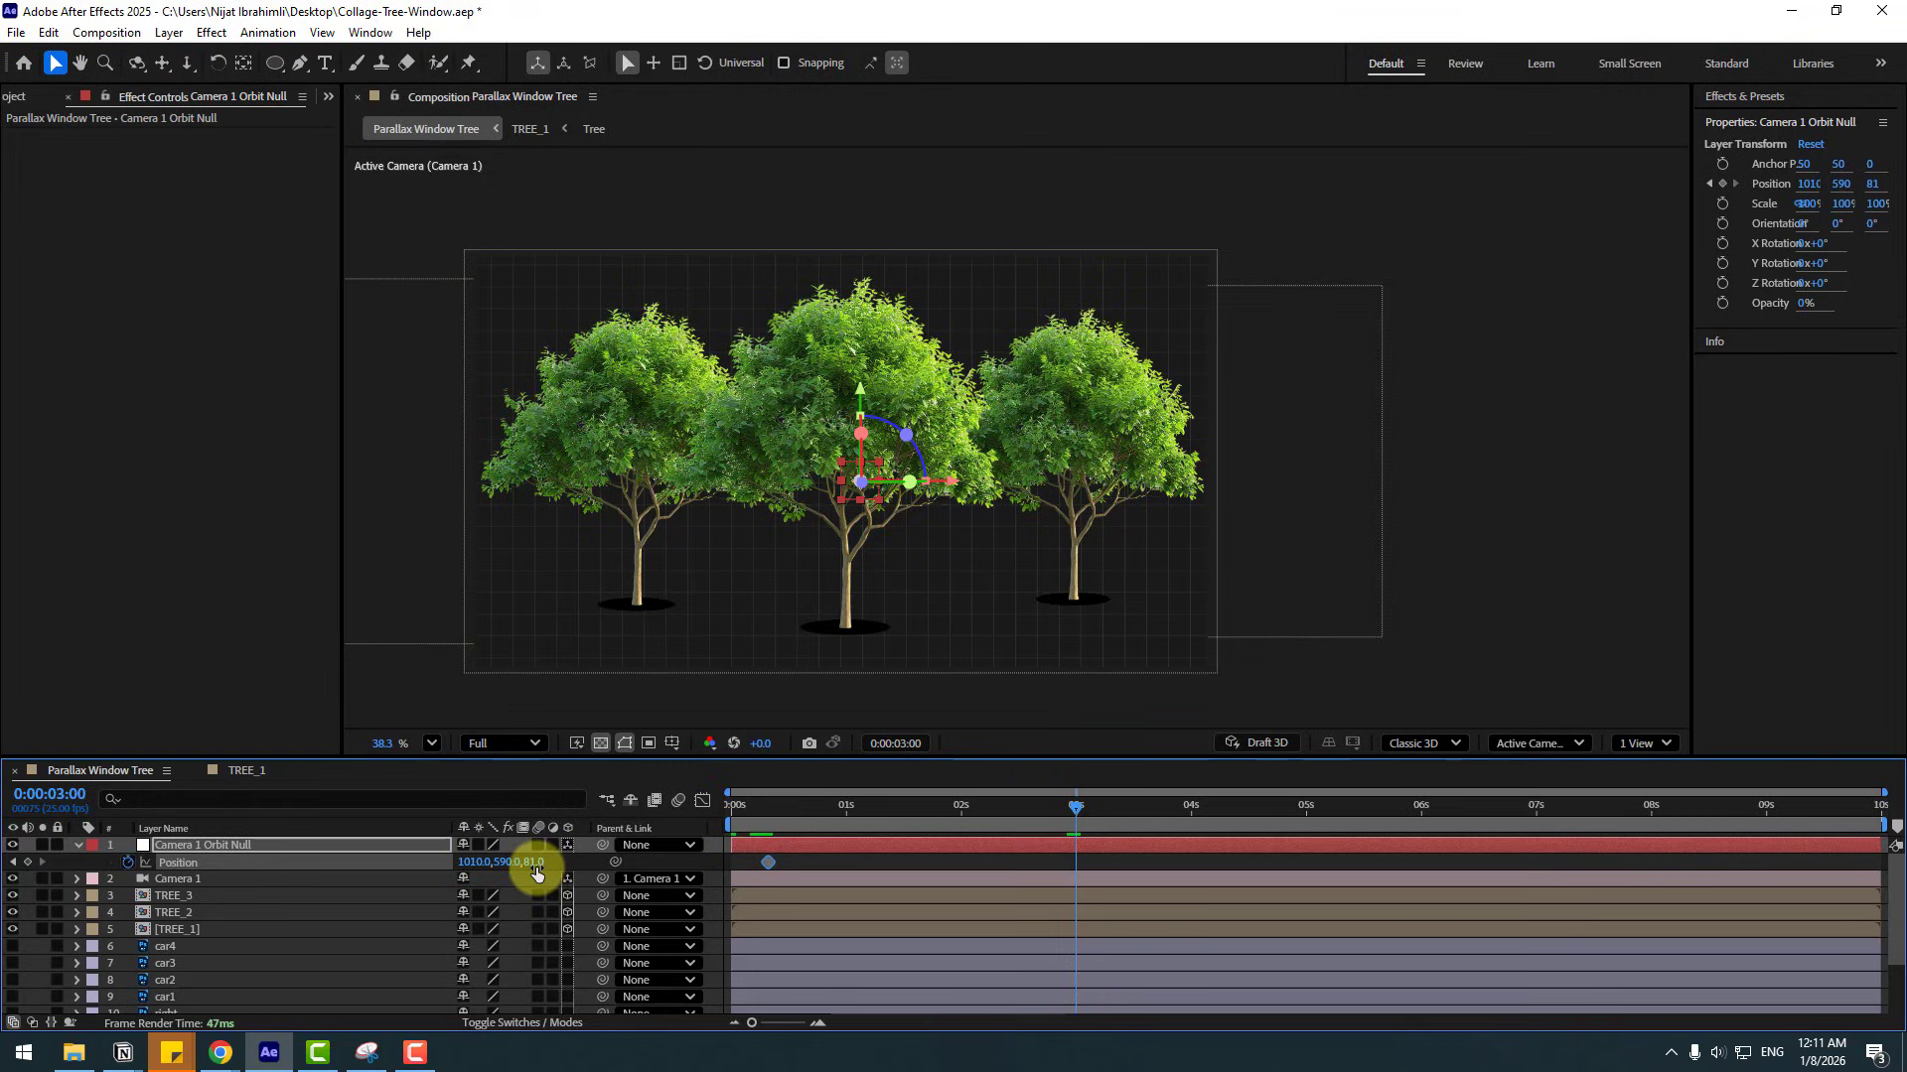
pyautogui.moveTo(536, 866); pyautogui.dragTo(318, 877)
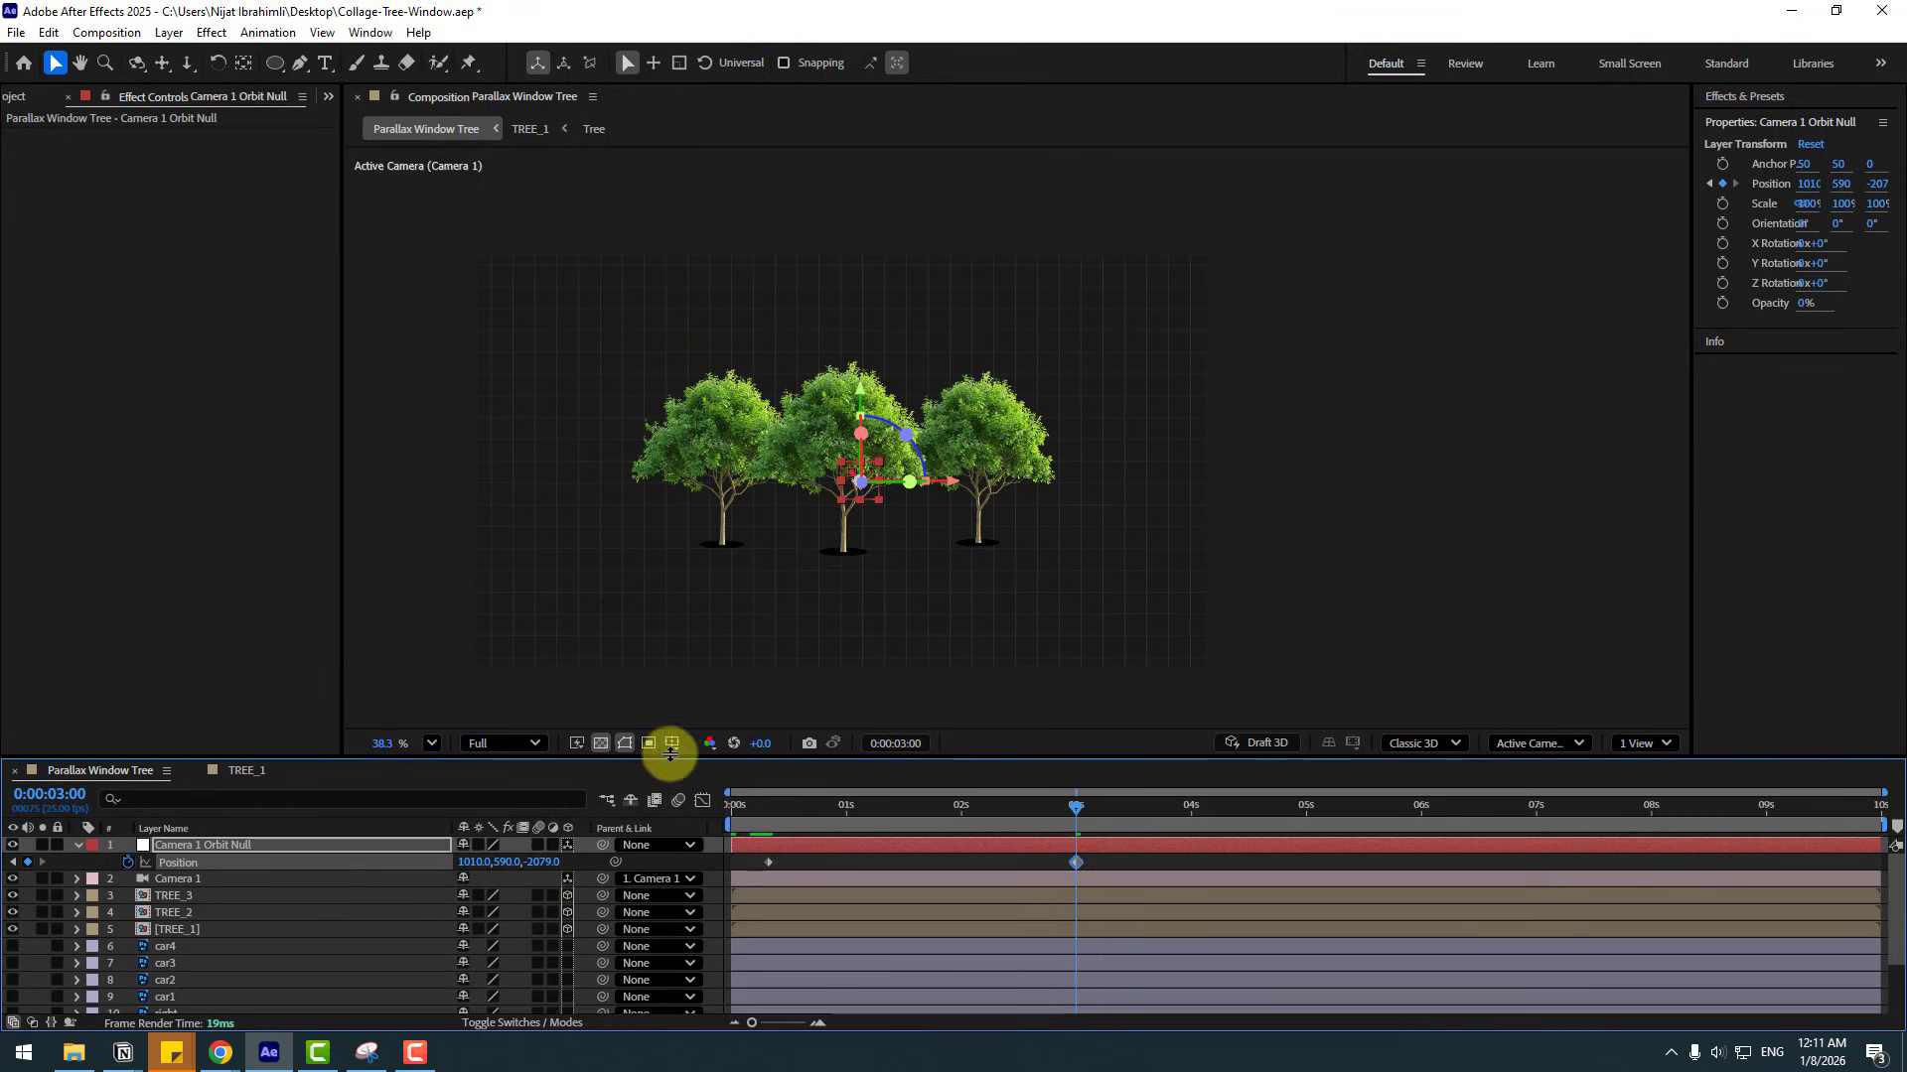
pyautogui.click(671, 743)
pyautogui.click(672, 770)
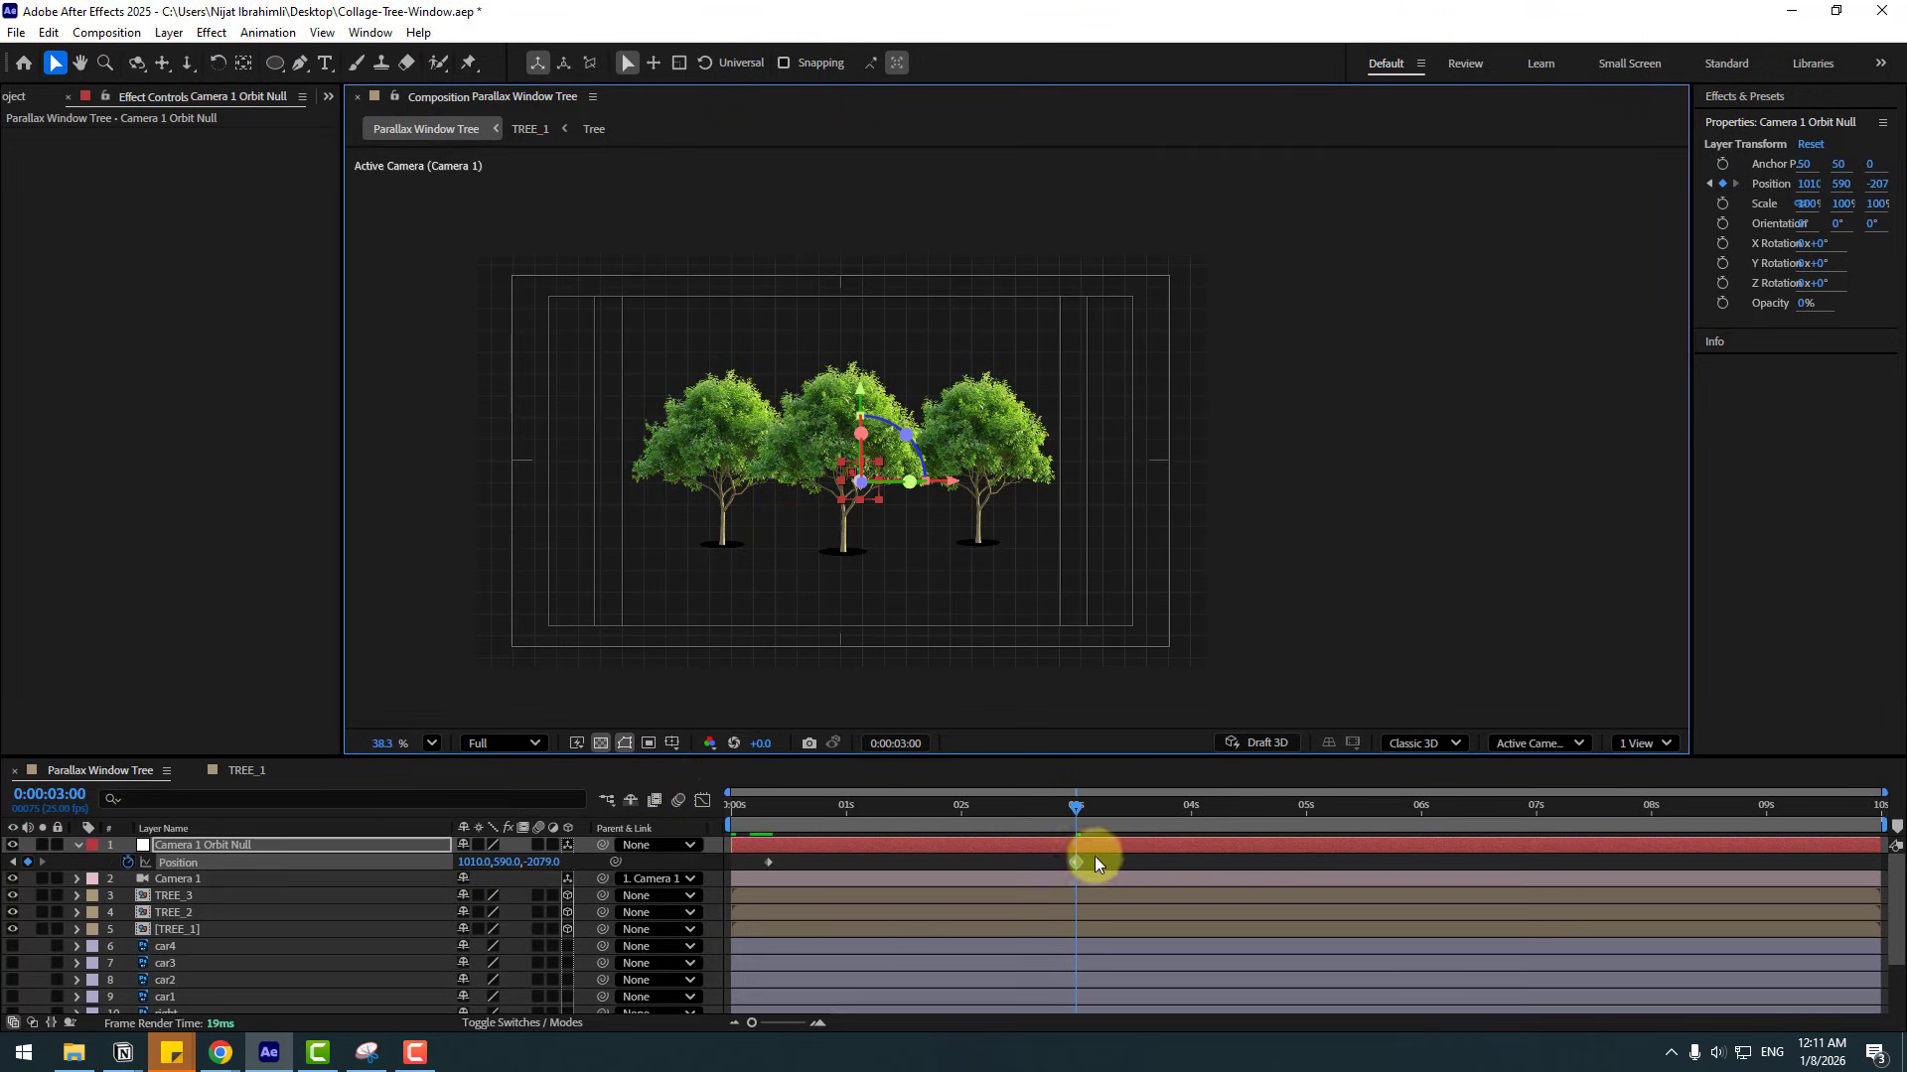
# - Apply Easy Ease to both Position keyframes of the camera orbit null
pyautogui.moveTo(1096, 854); pyautogui.dragTo(756, 884)
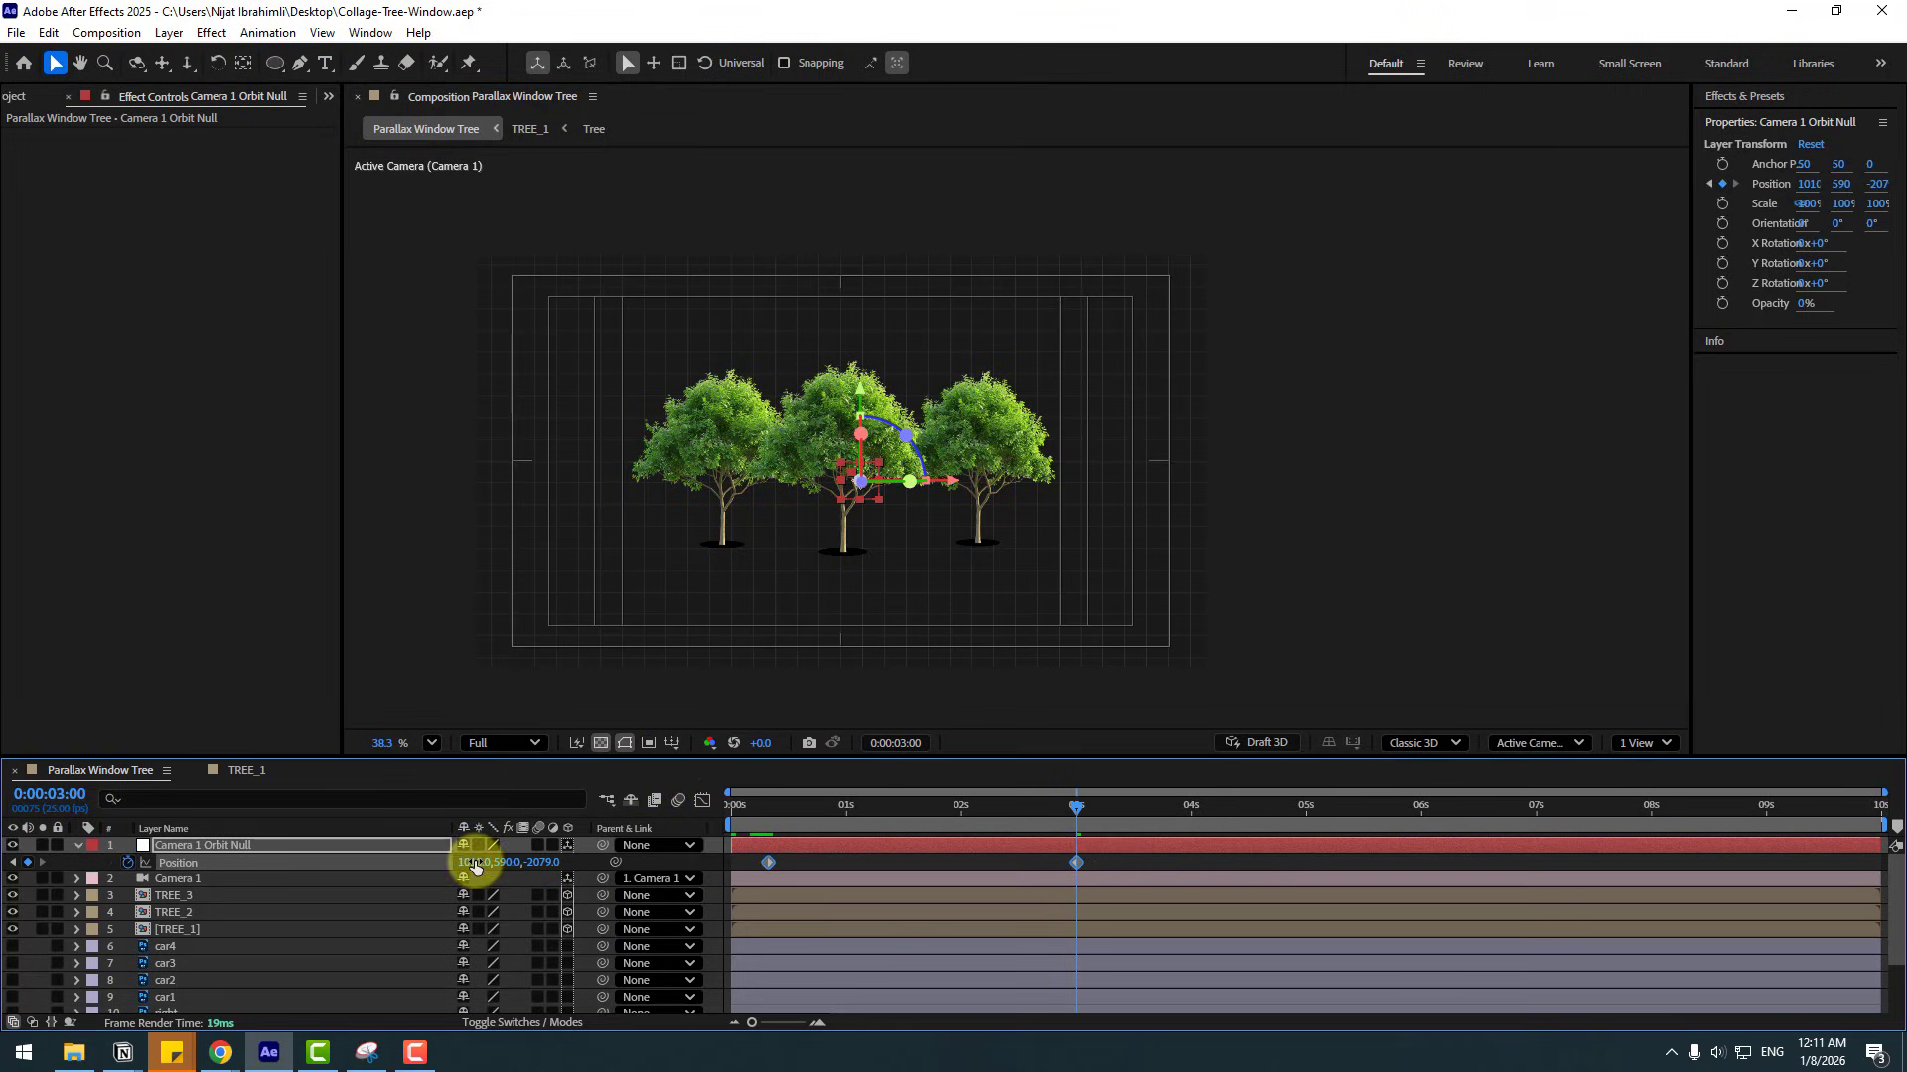
pyautogui.moveTo(475, 867)
pyautogui.mouseDown()
pyautogui.moveTo(460, 860)
pyautogui.moveTo(480, 860)
pyautogui.mouseUp()
pyautogui.press('Home')
pyautogui.moveTo(1100, 859); pyautogui.dragTo(766, 870)
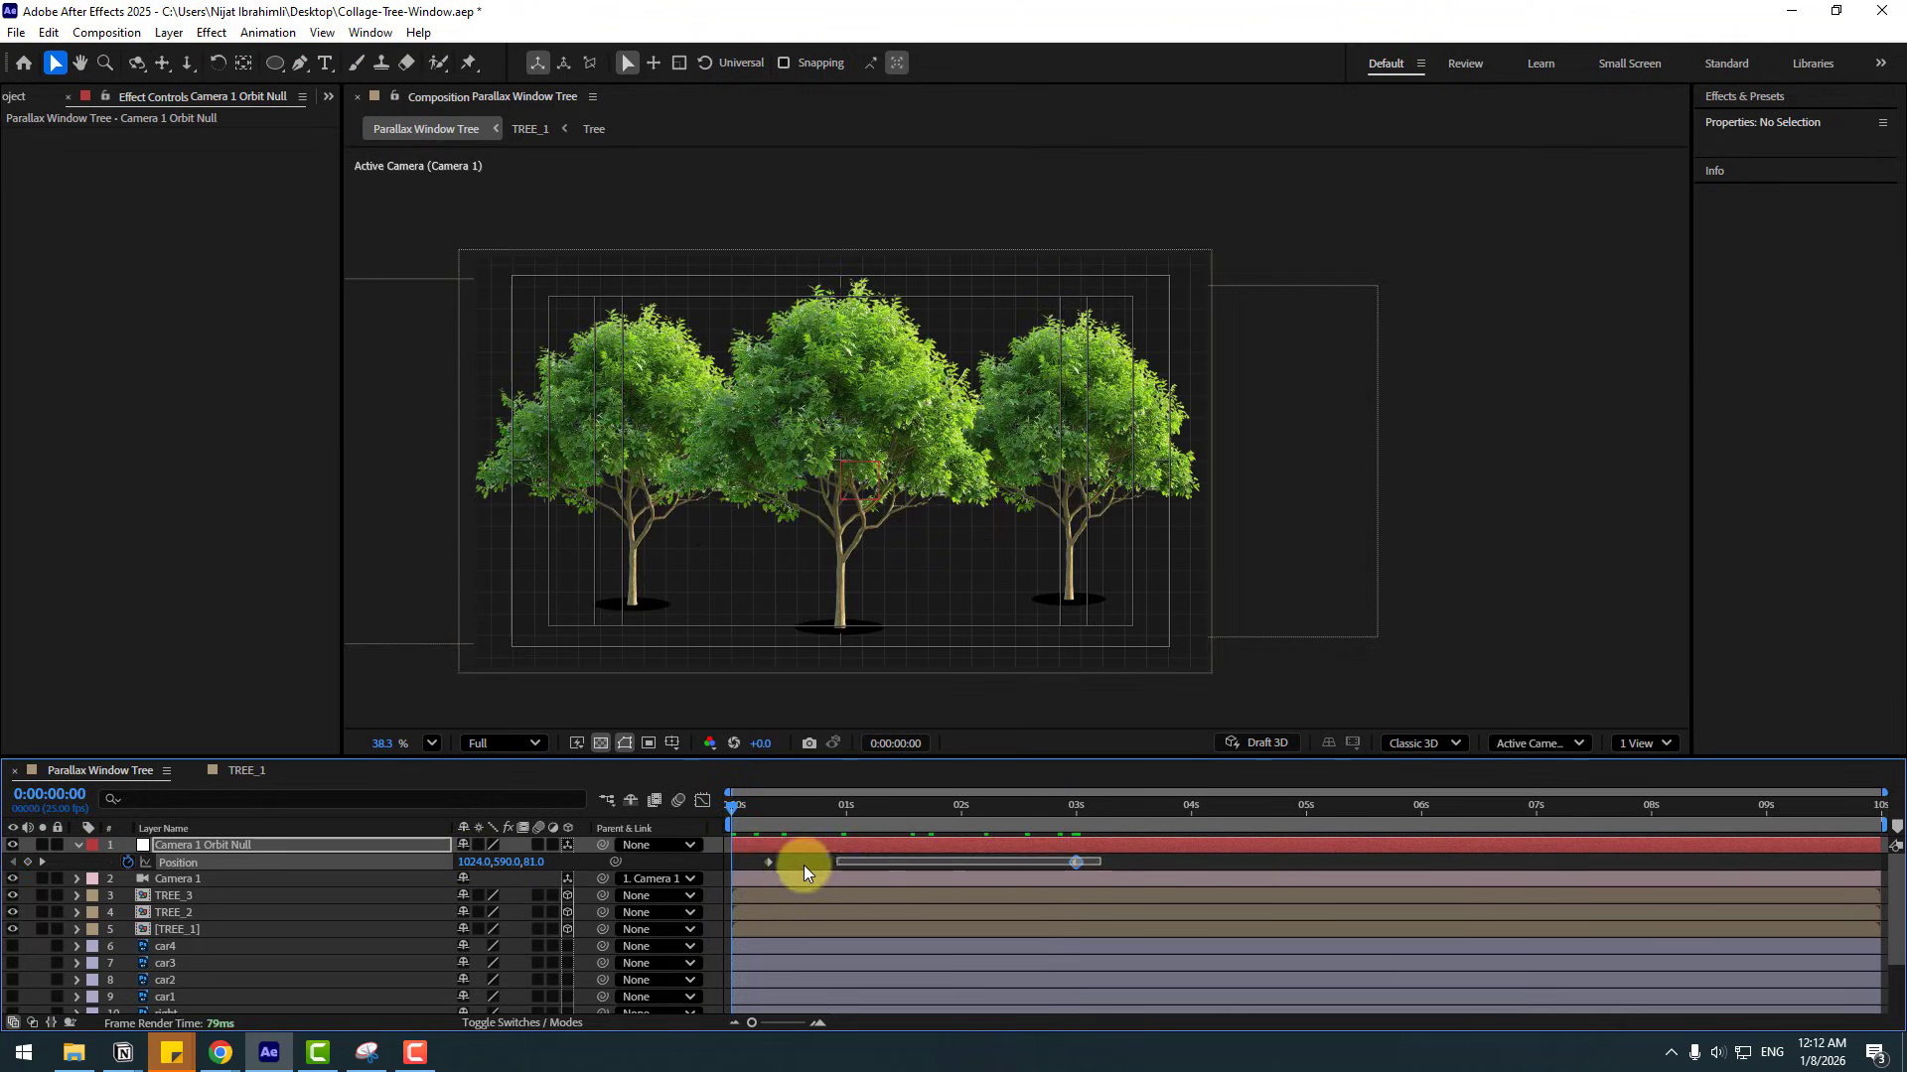
pyautogui.rightClick(768, 862)
pyautogui.moveTo(894, 848)
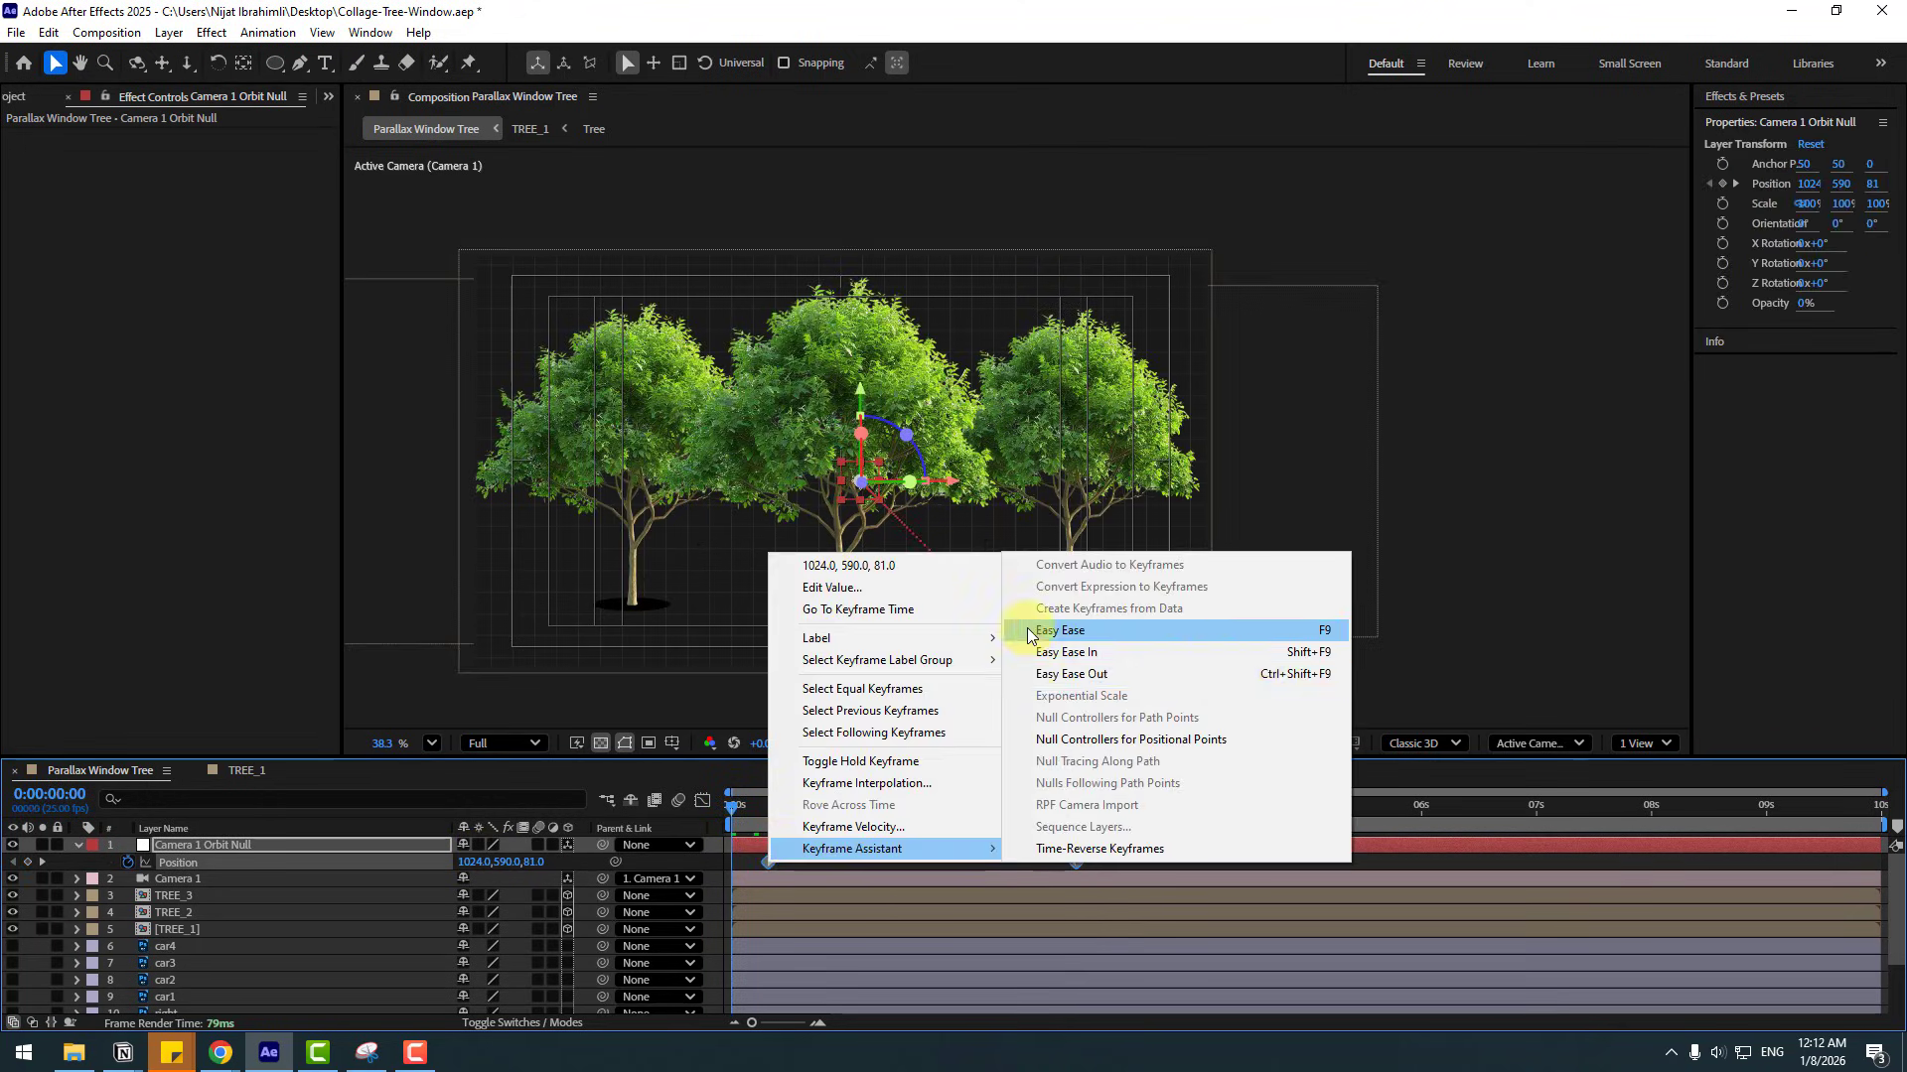
pyautogui.click(1287, 632)
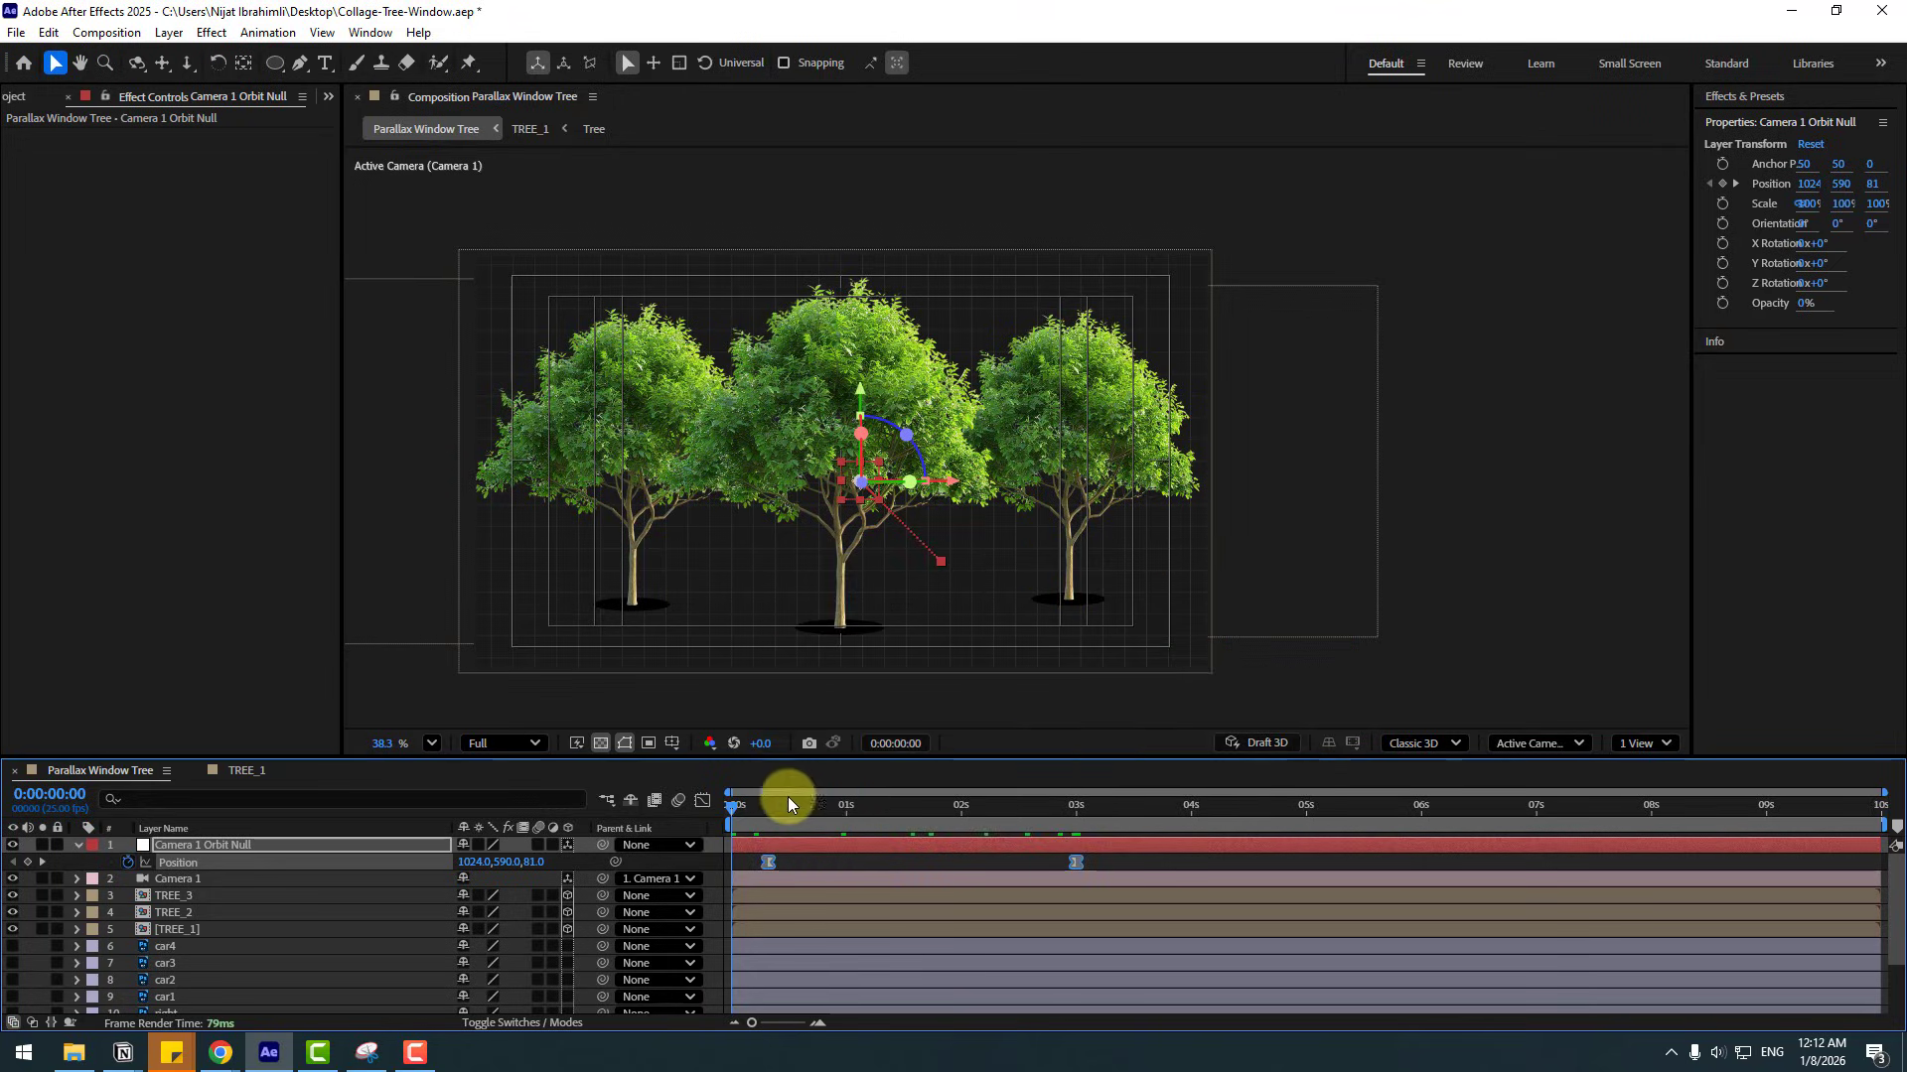
# - Pull the orbit null's speed curve into a sharp central peak in the Graph Editor, preview the move, and collapse the layer
pyautogui.click(702, 800)
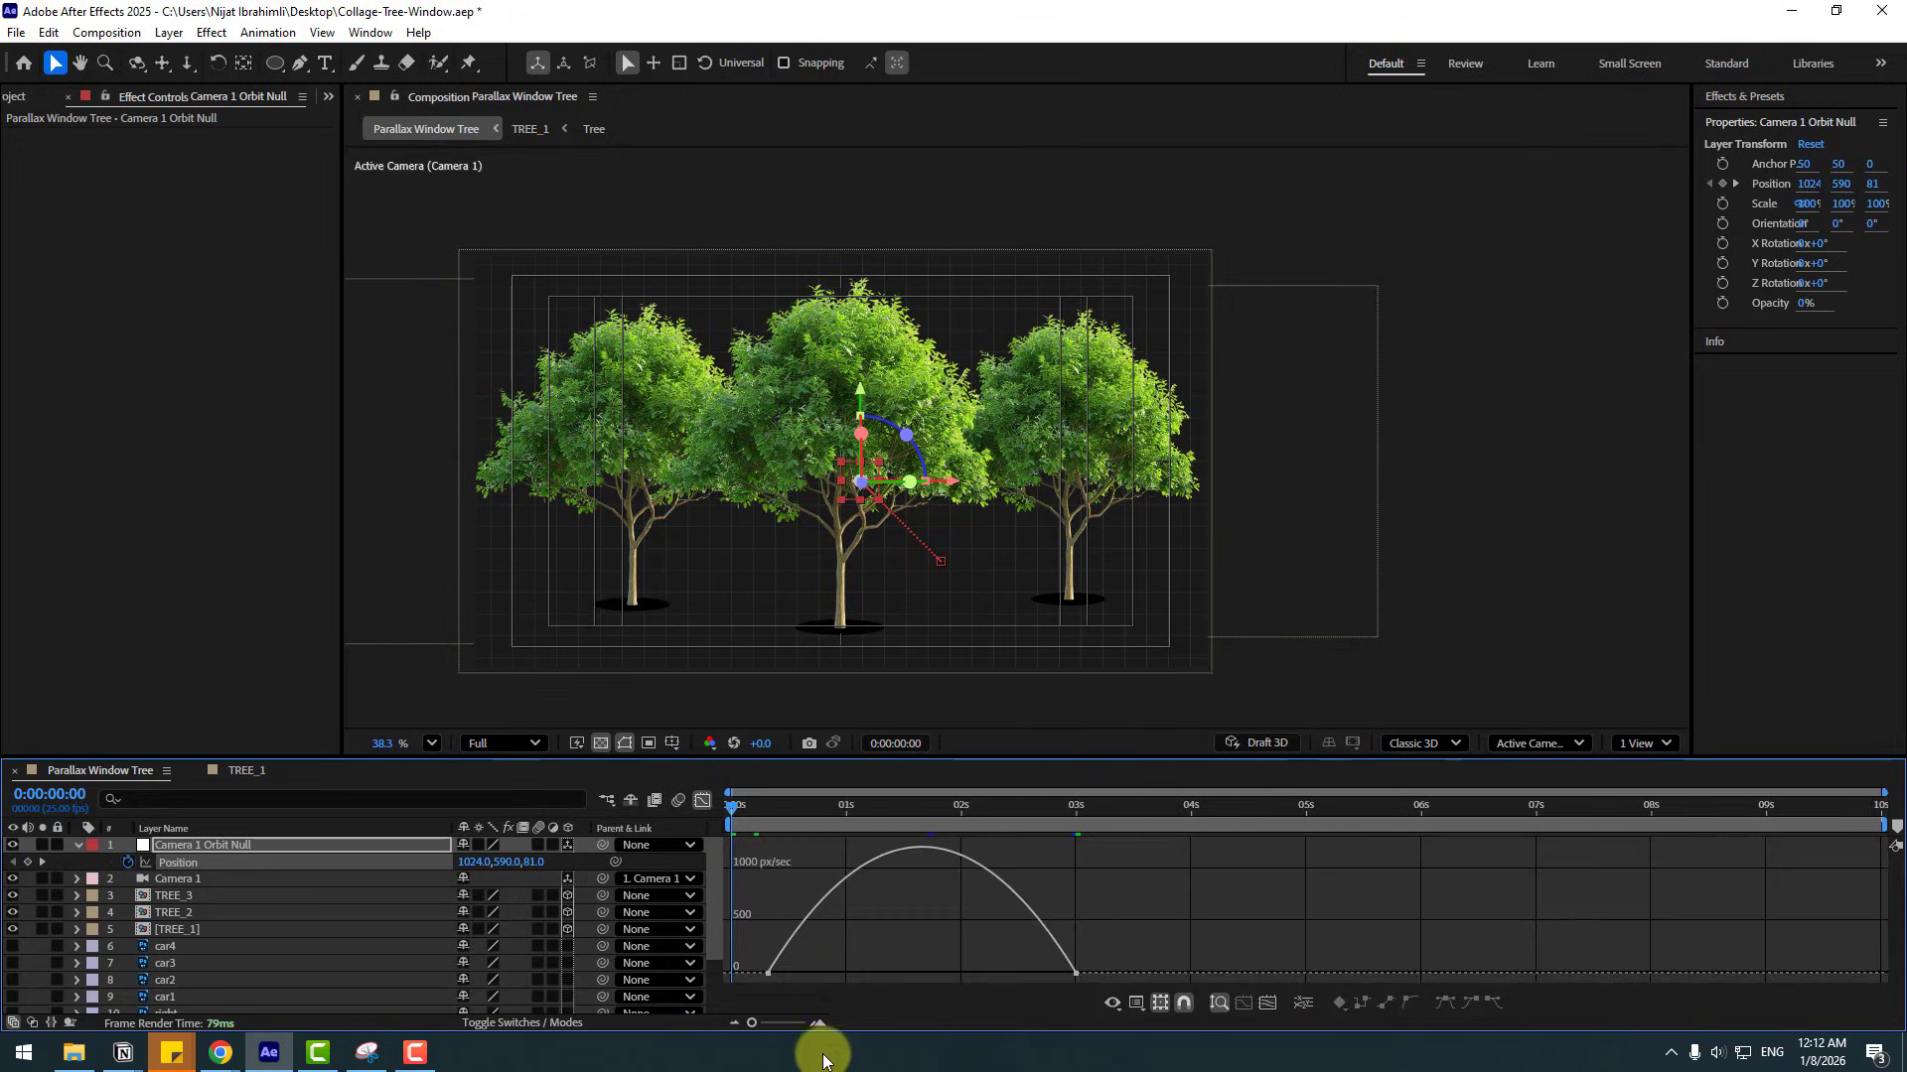
pyautogui.moveTo(822, 979); pyautogui.dragTo(950, 980)
pyautogui.press('space')
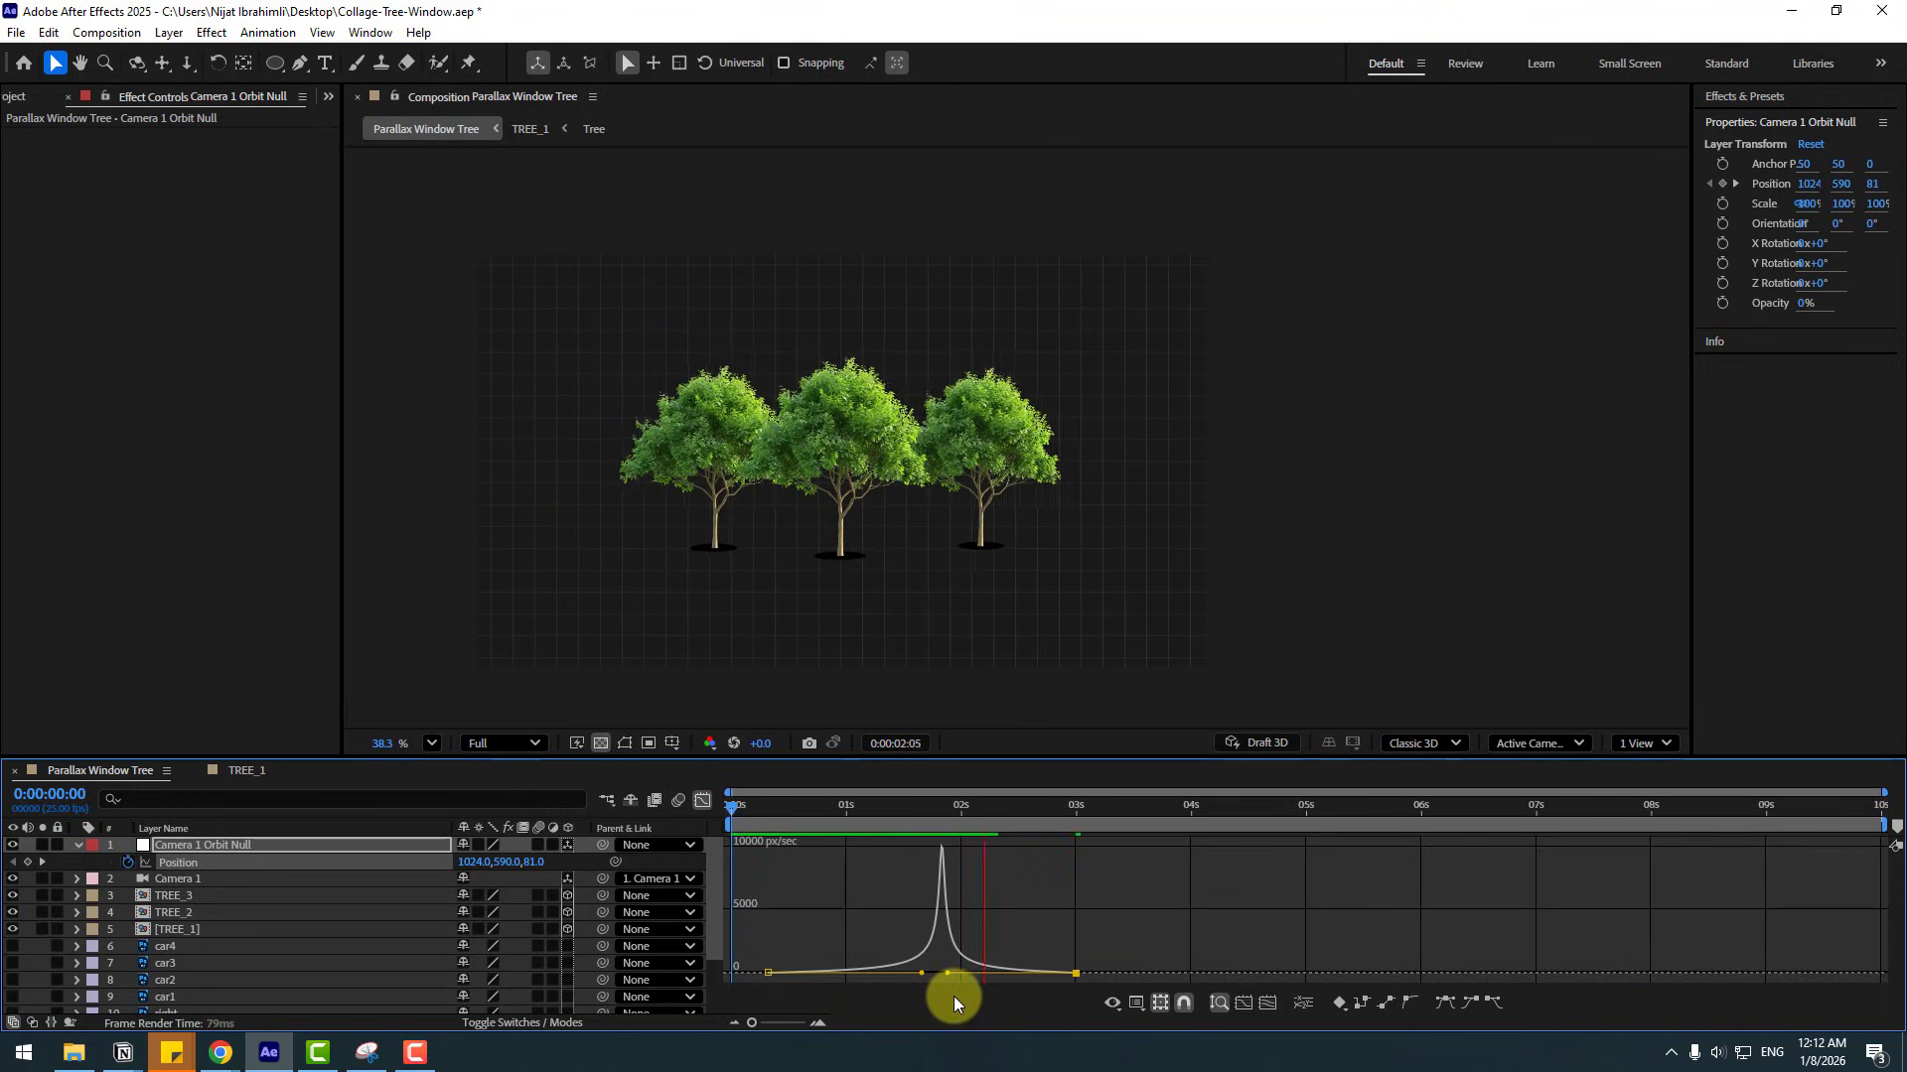
pyautogui.hotkey('shift', 'F3')
pyautogui.click(809, 813)
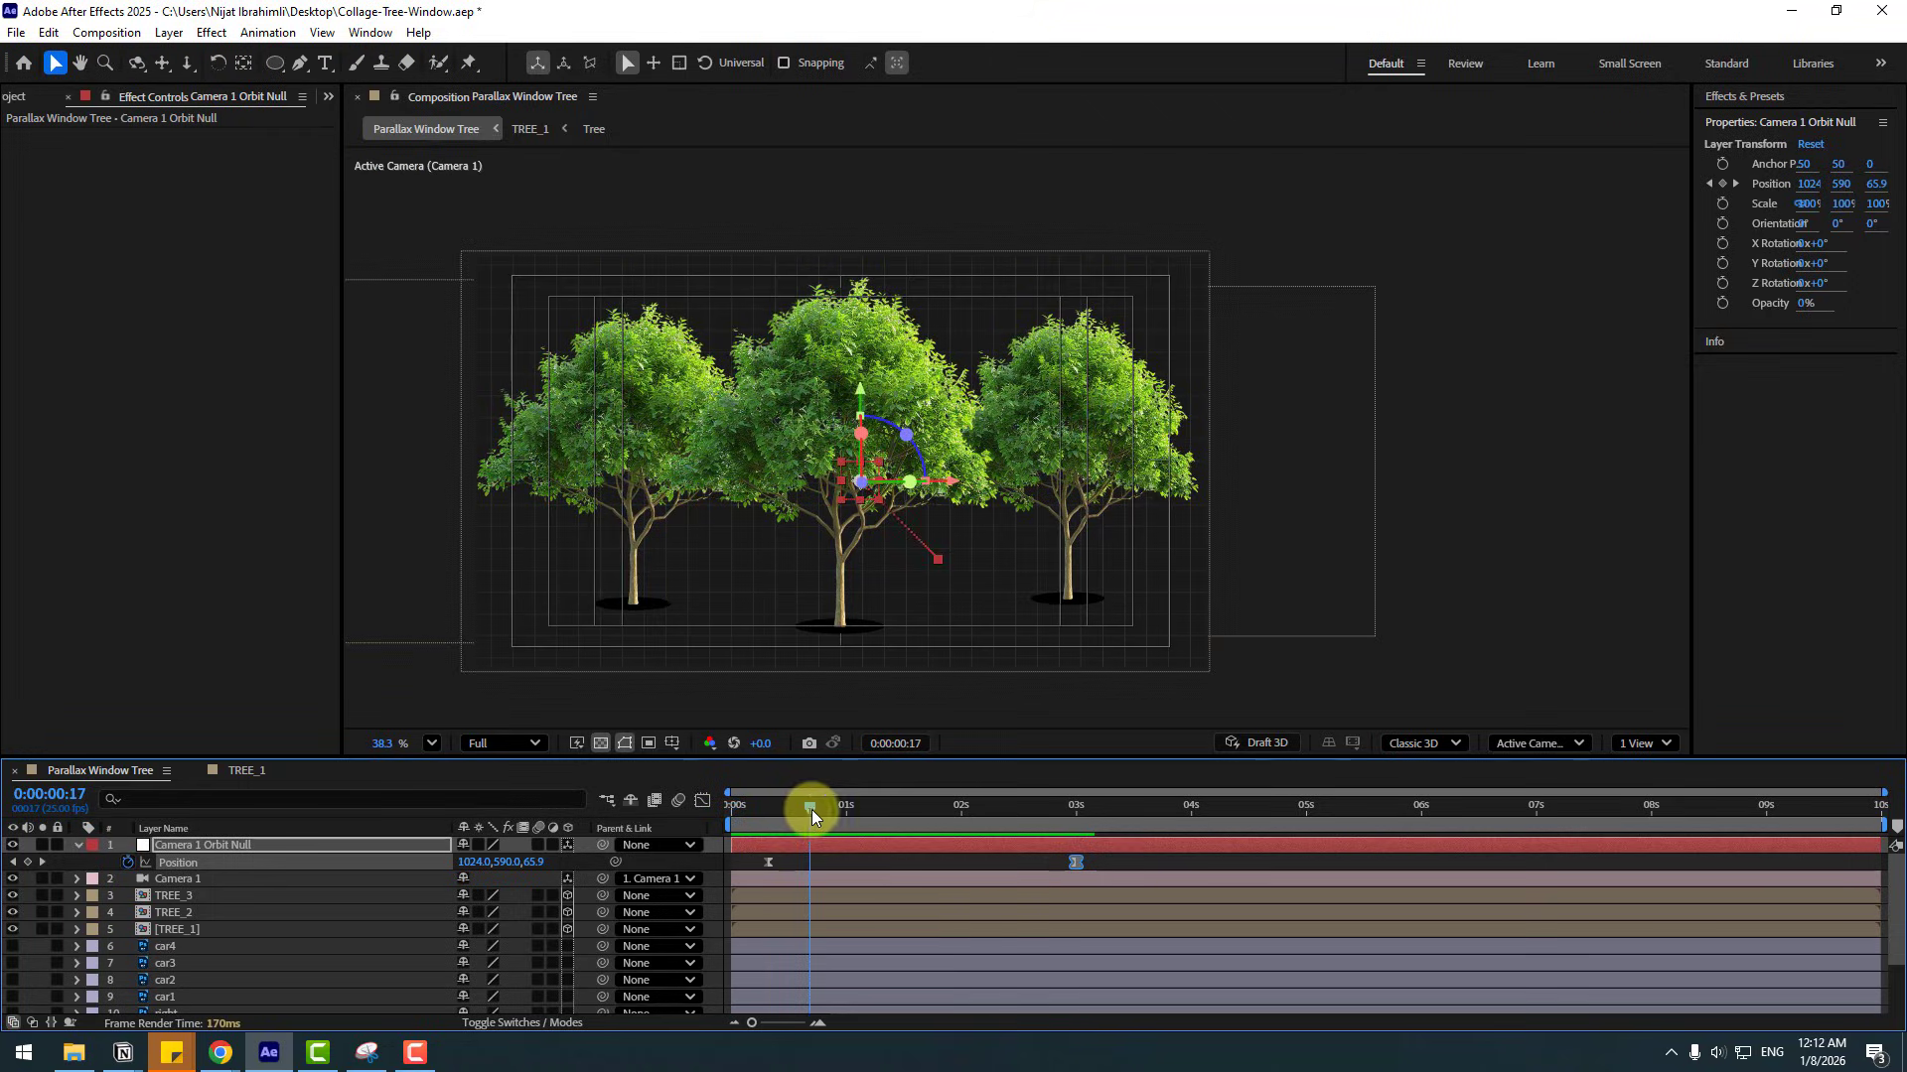
pyautogui.click(75, 846)
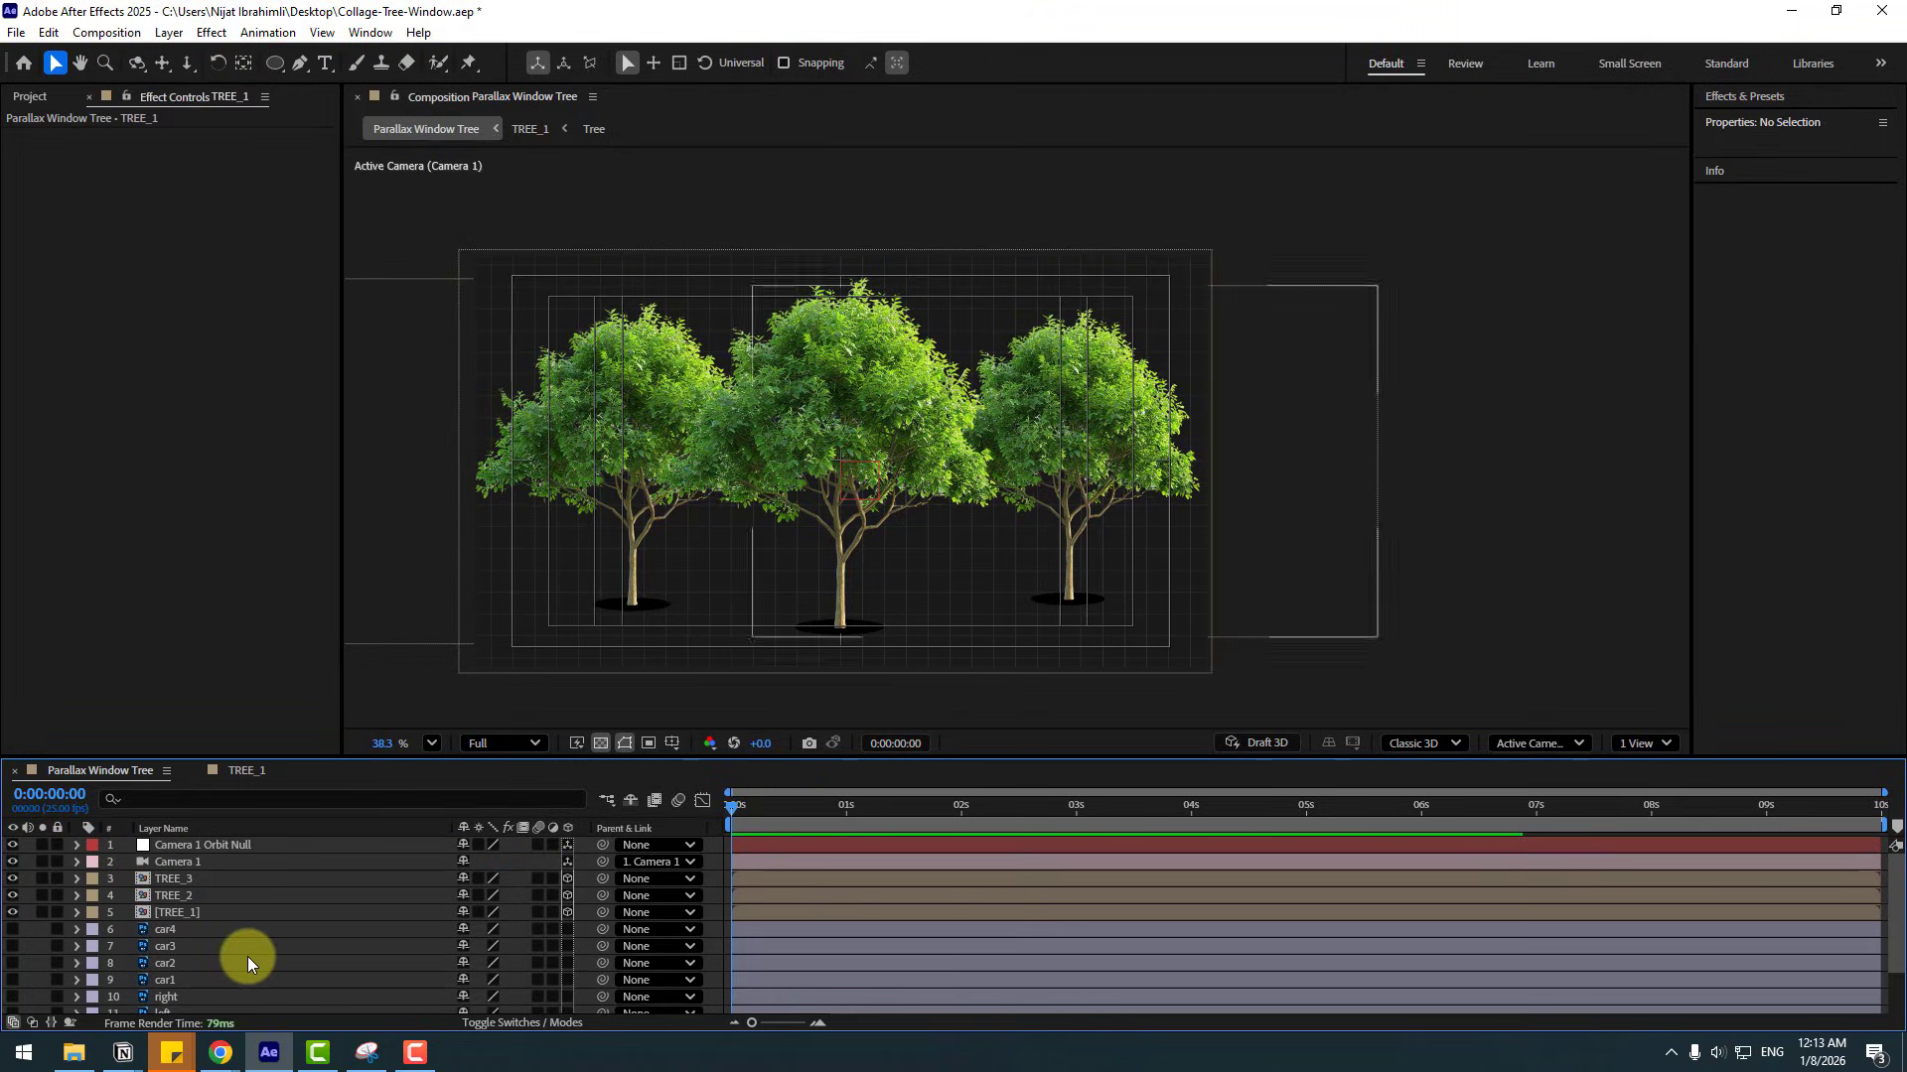
# - Turn on the visibility of the window, left and right layers
pyautogui.scroll(-2, 249, 956)
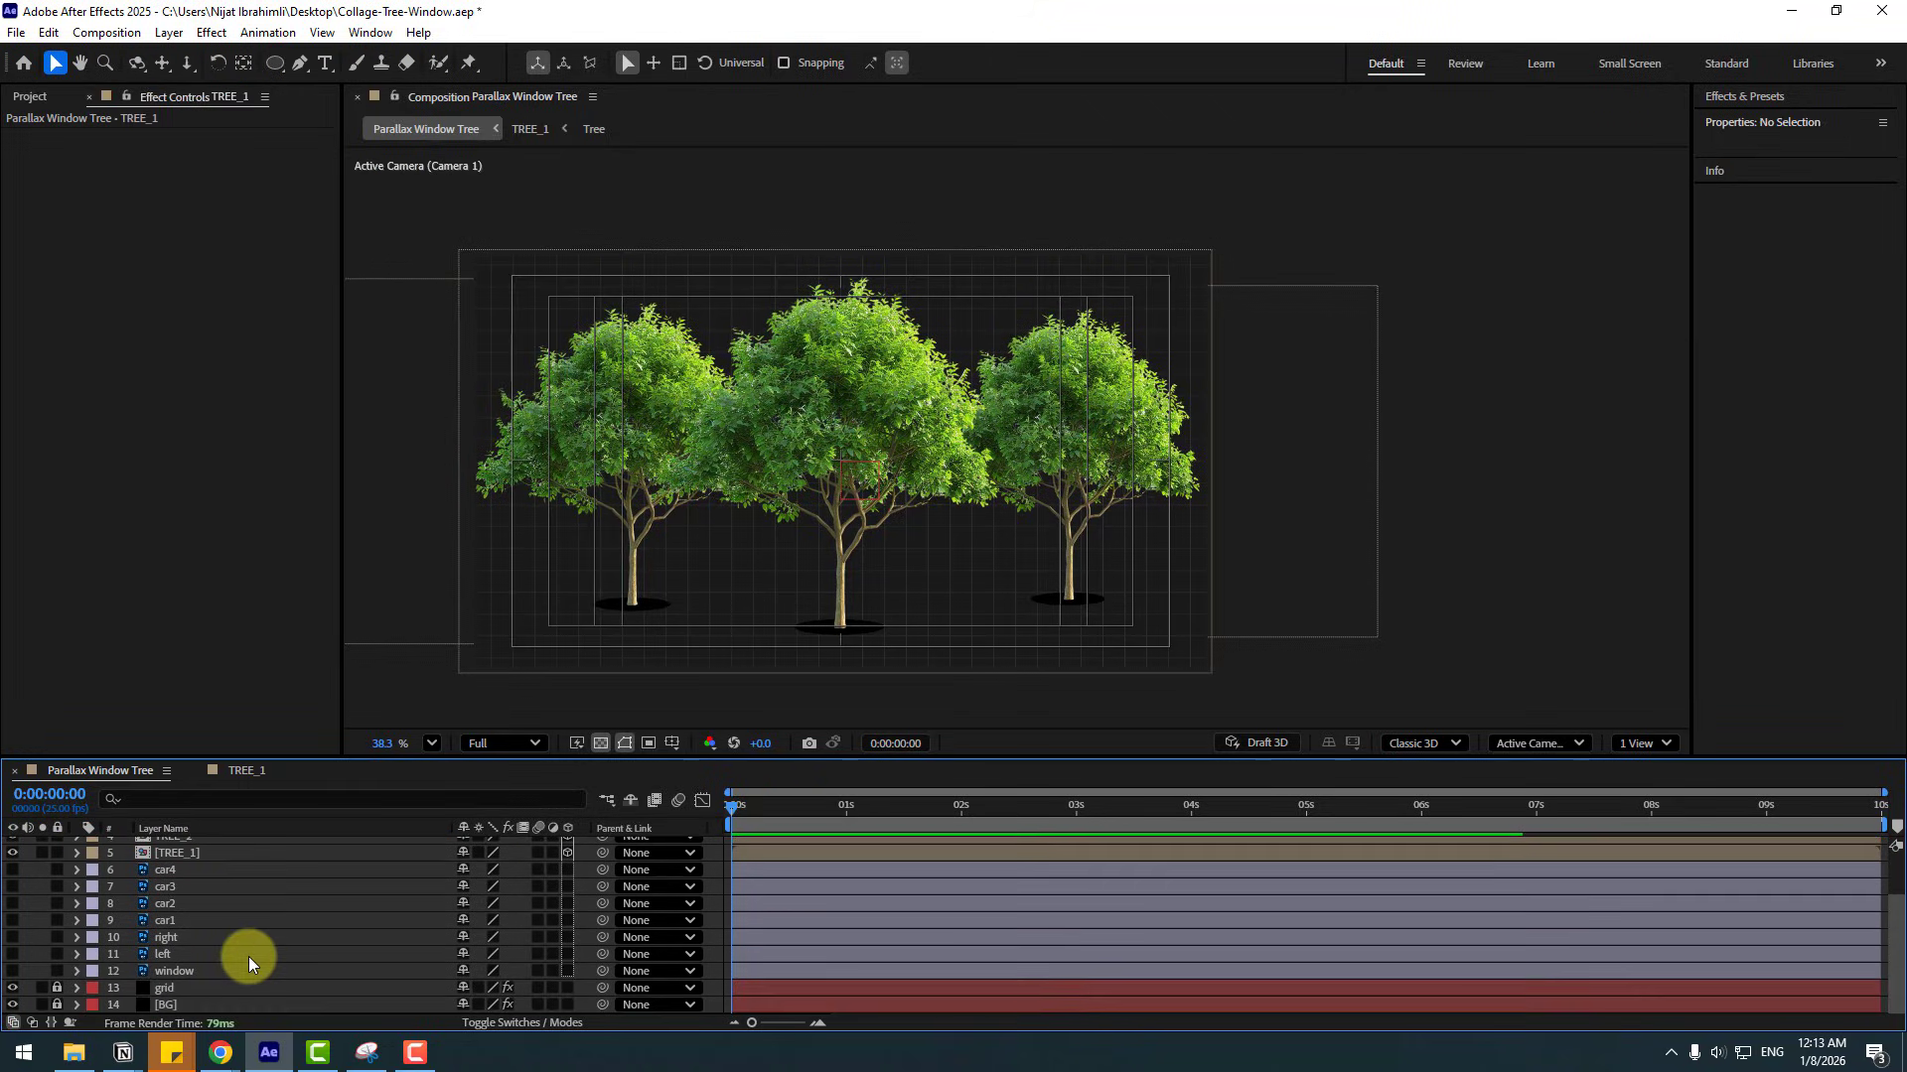
pyautogui.click(174, 971)
pyautogui.click(13, 971)
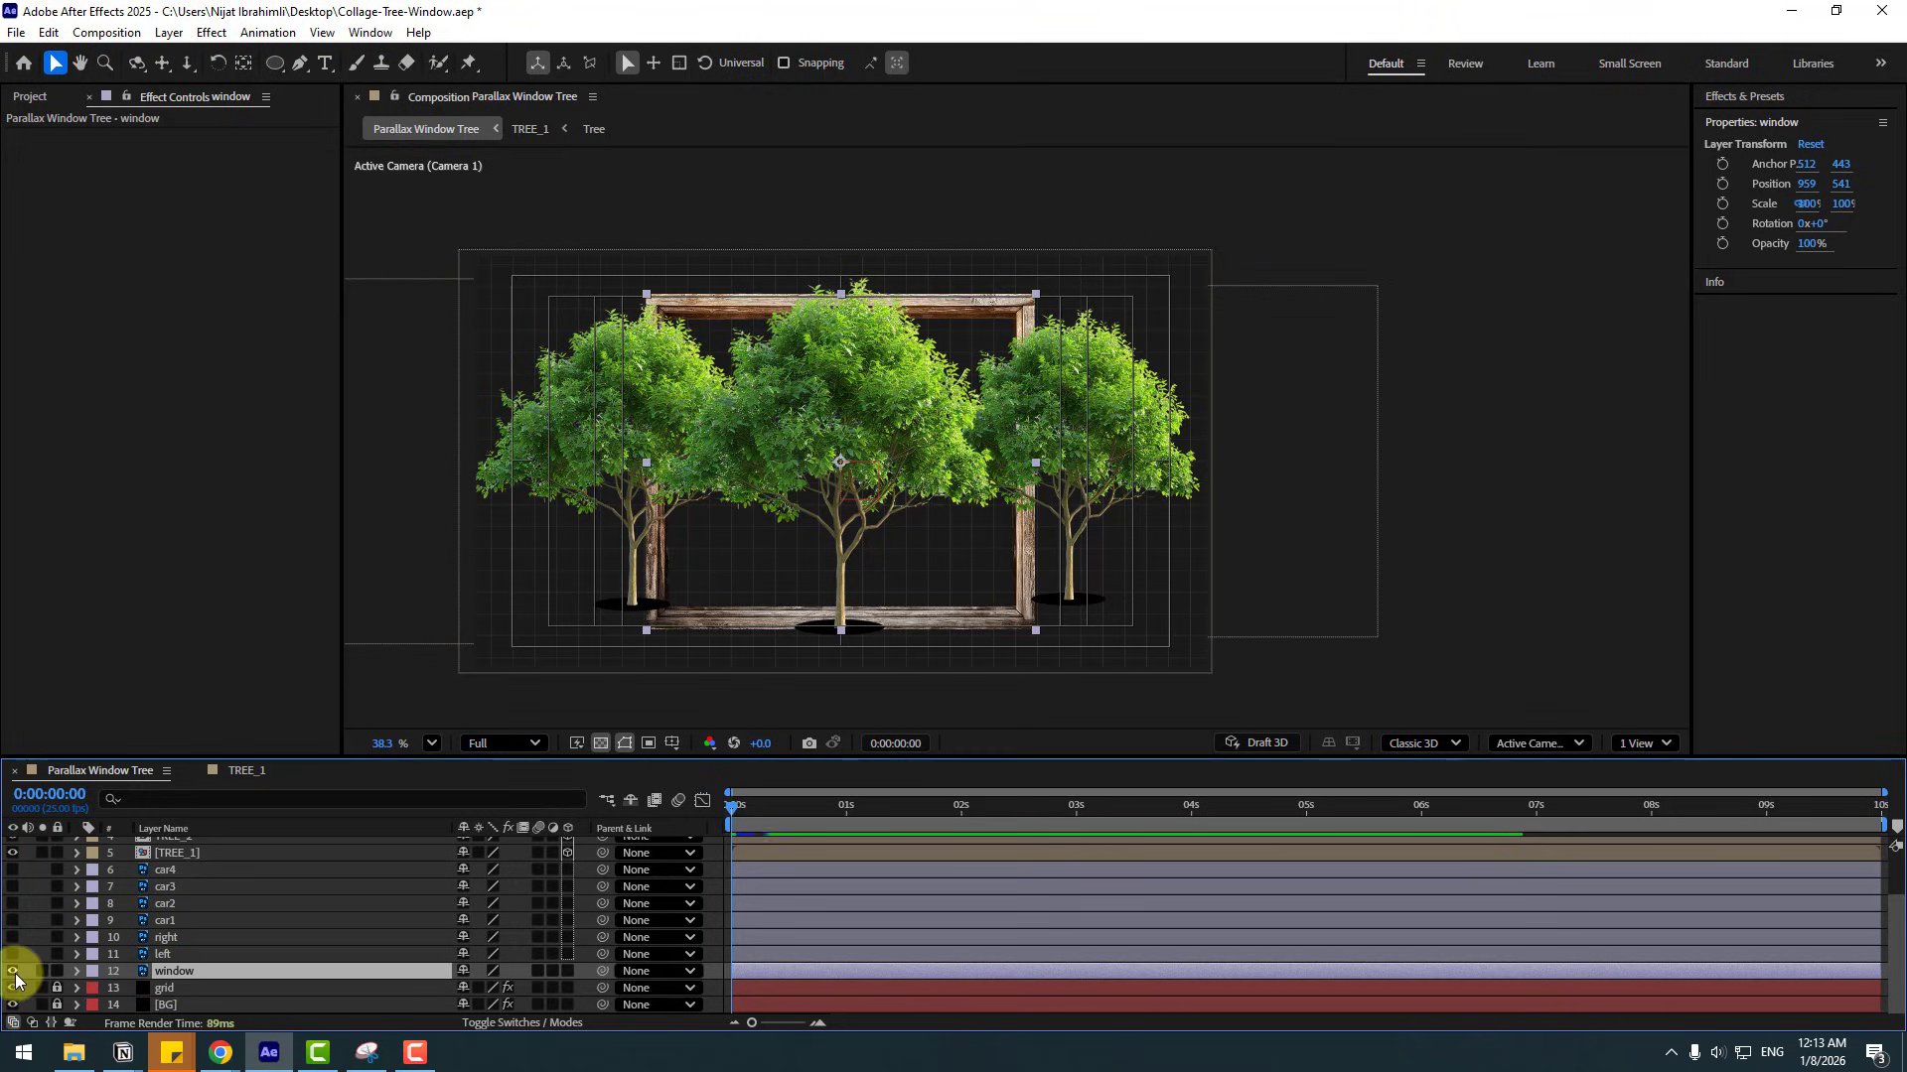
pyautogui.click(159, 956)
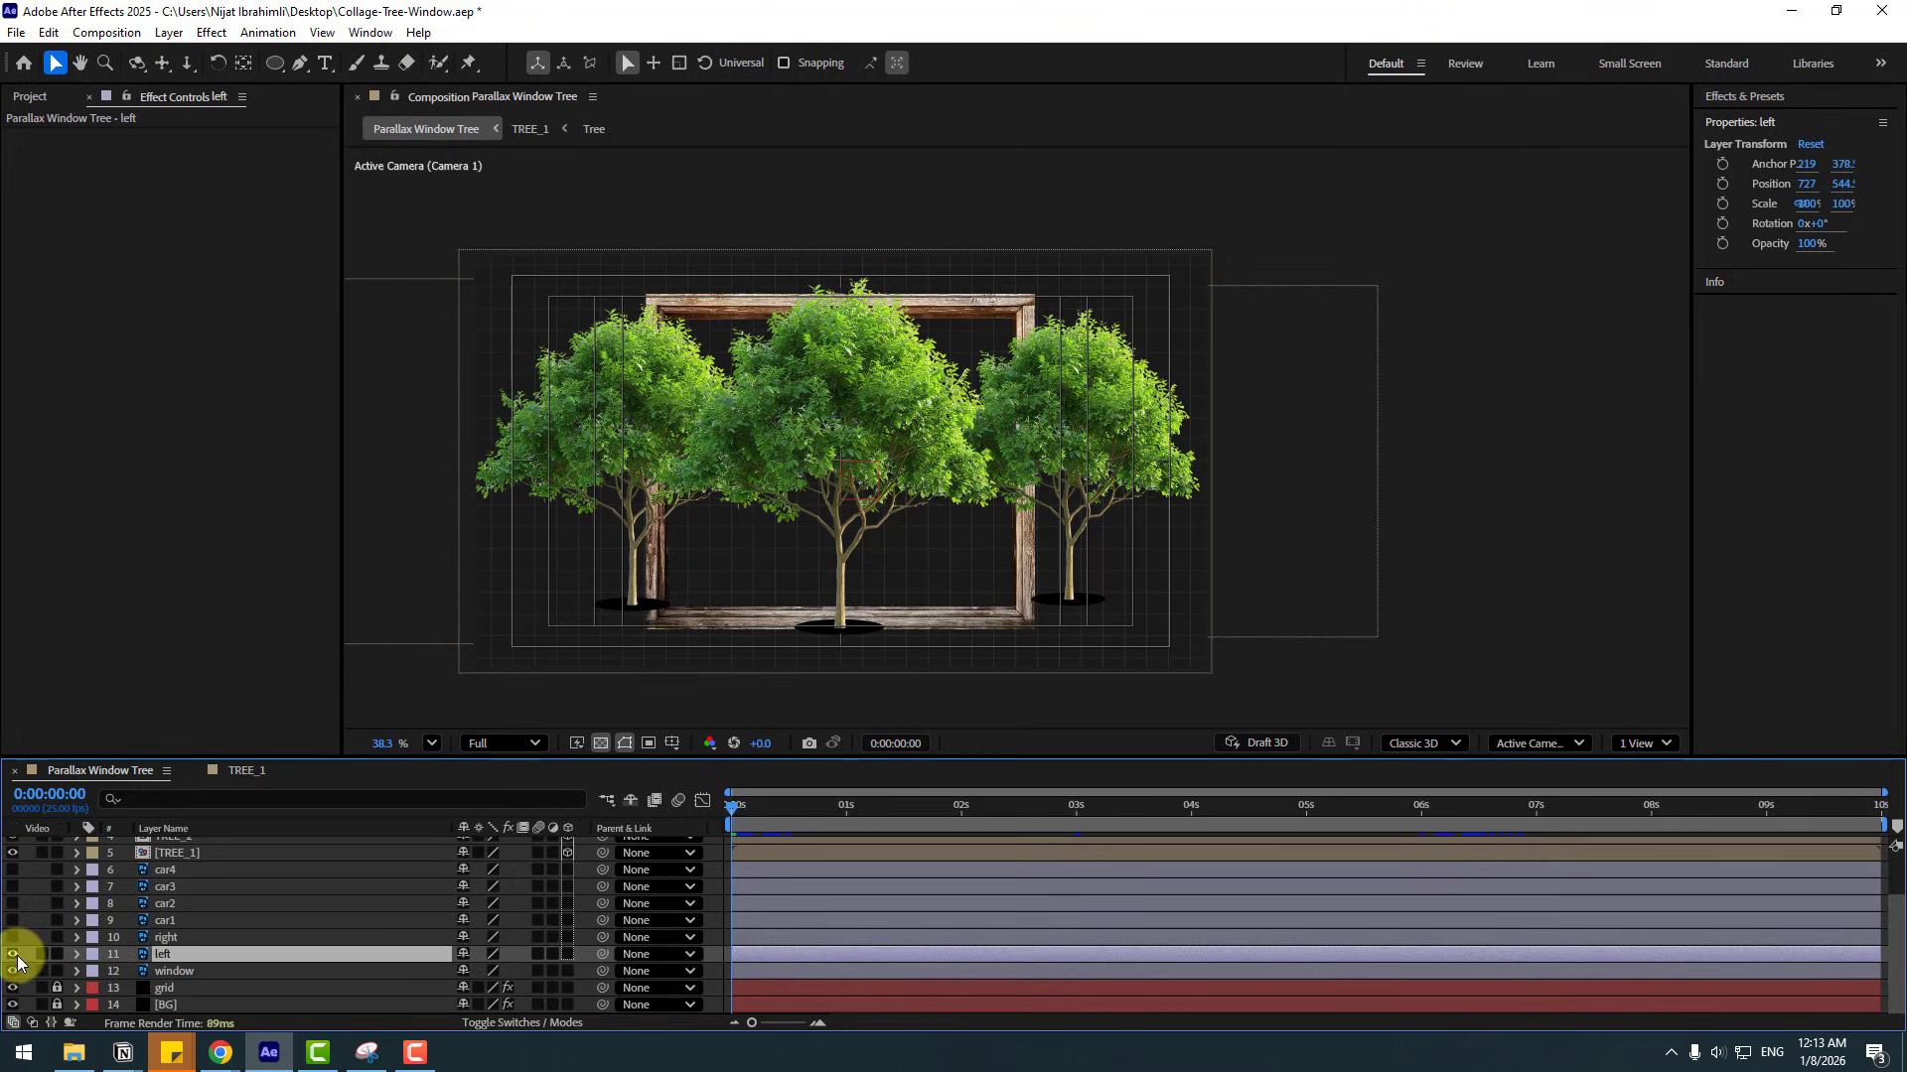
pyautogui.click(14, 955)
pyautogui.click(147, 938)
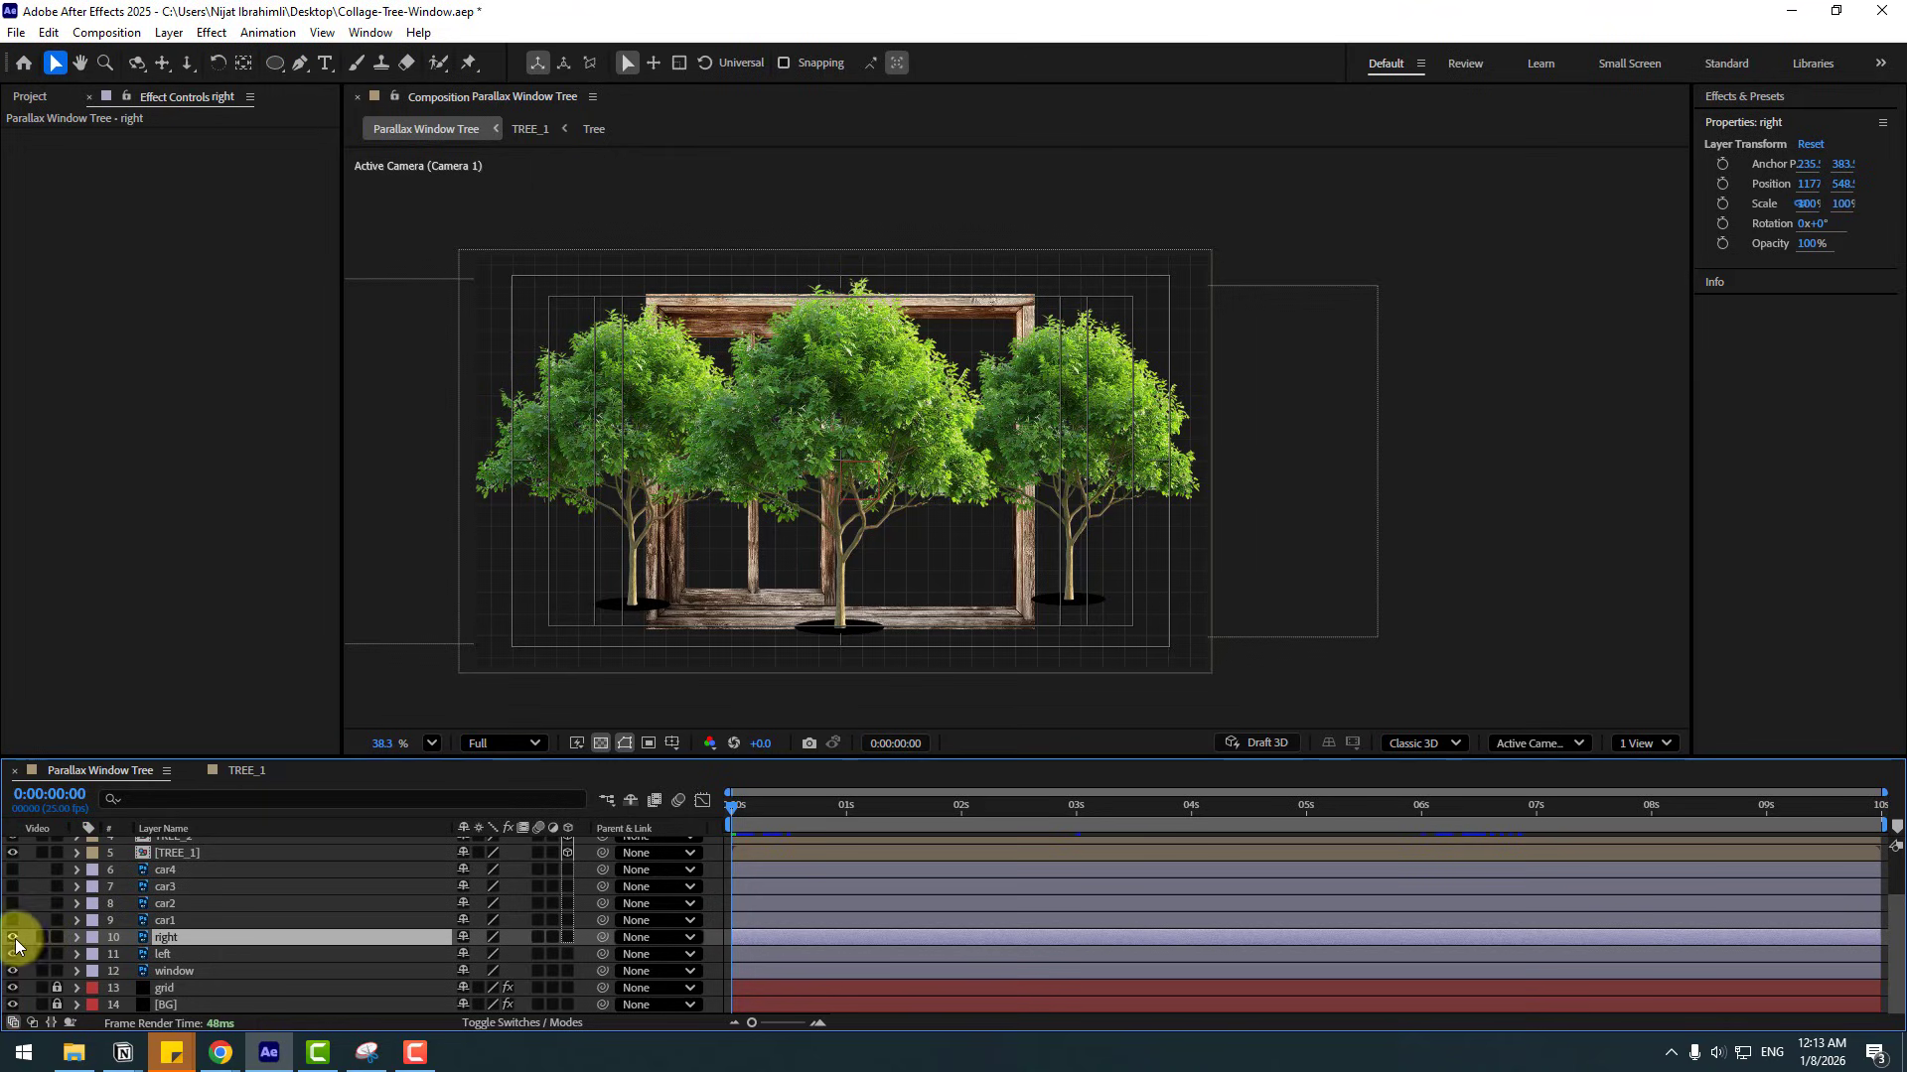
pyautogui.click(13, 938)
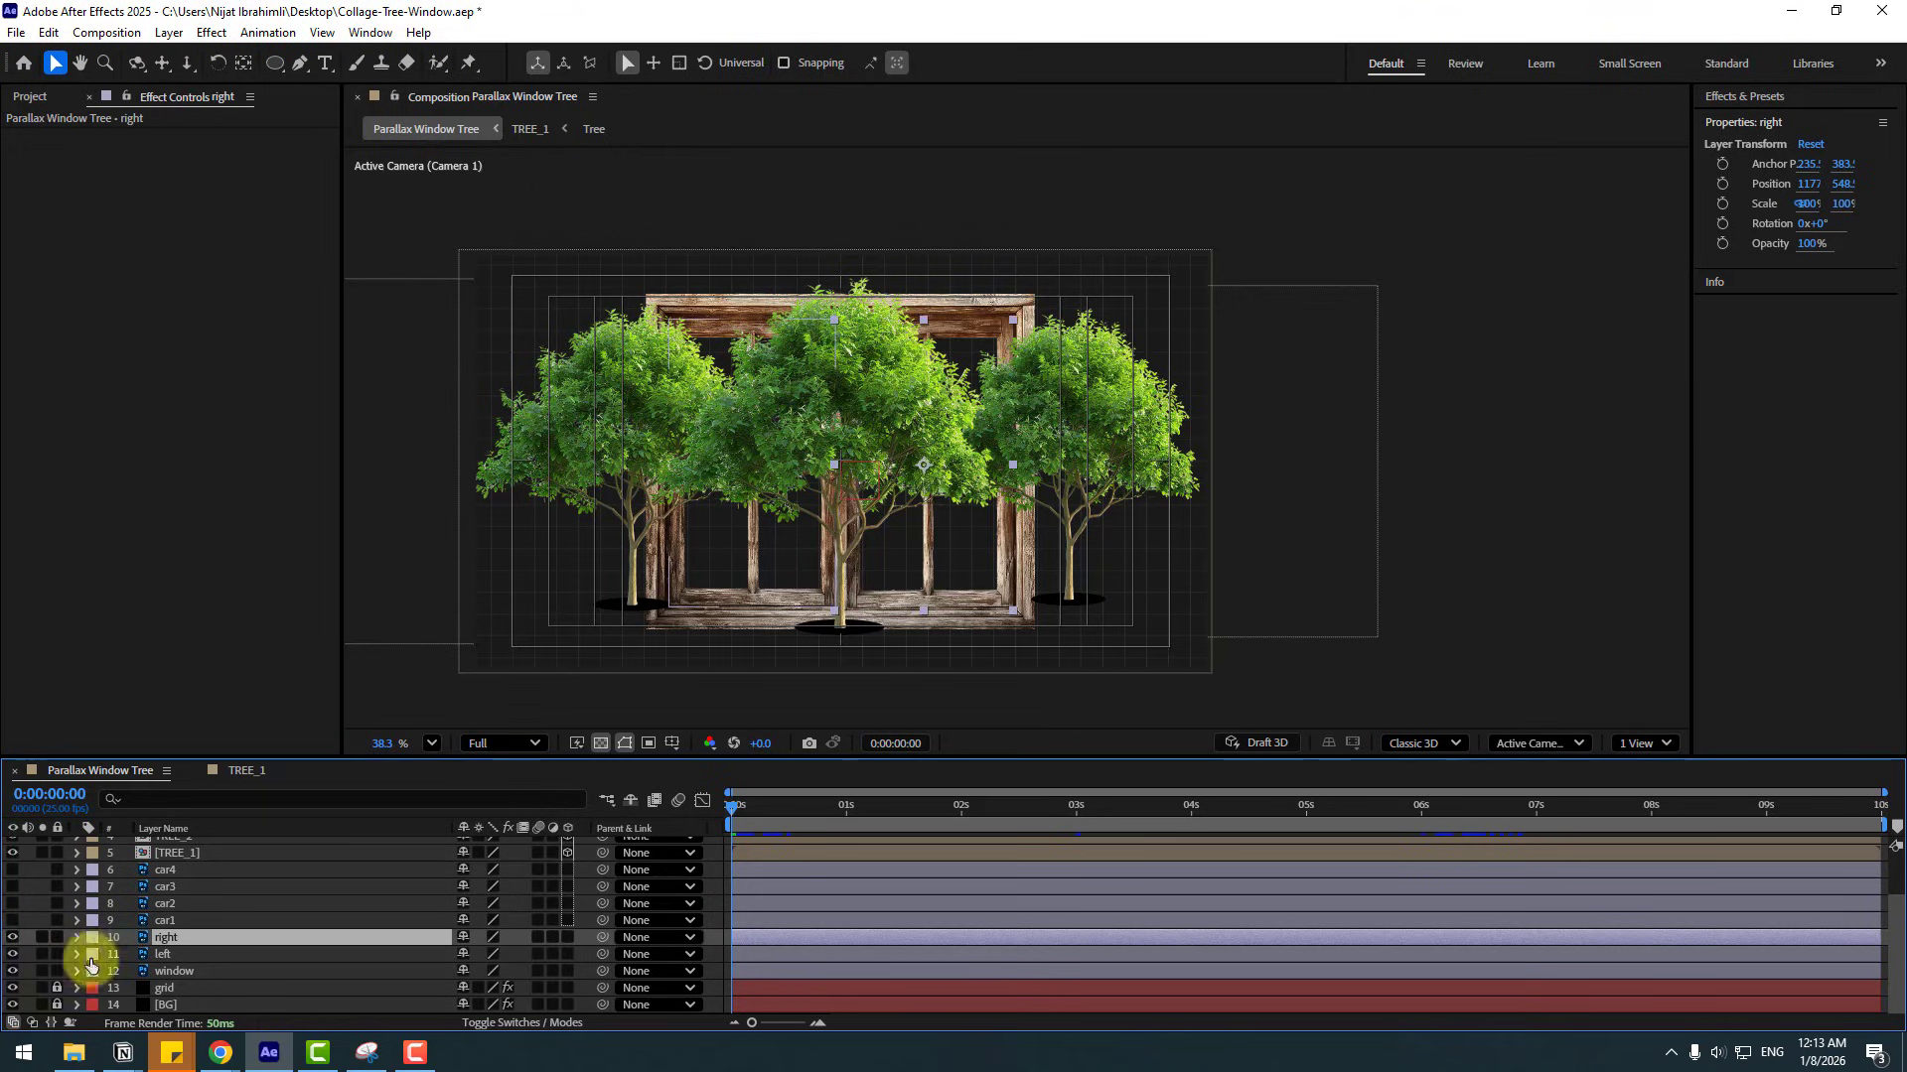
# - Parent the left and right sash layers to the window layer
pyautogui.click(163, 954)
pyautogui.keyDown('ctrl'); pyautogui.click(165, 939); pyautogui.keyUp('ctrl')
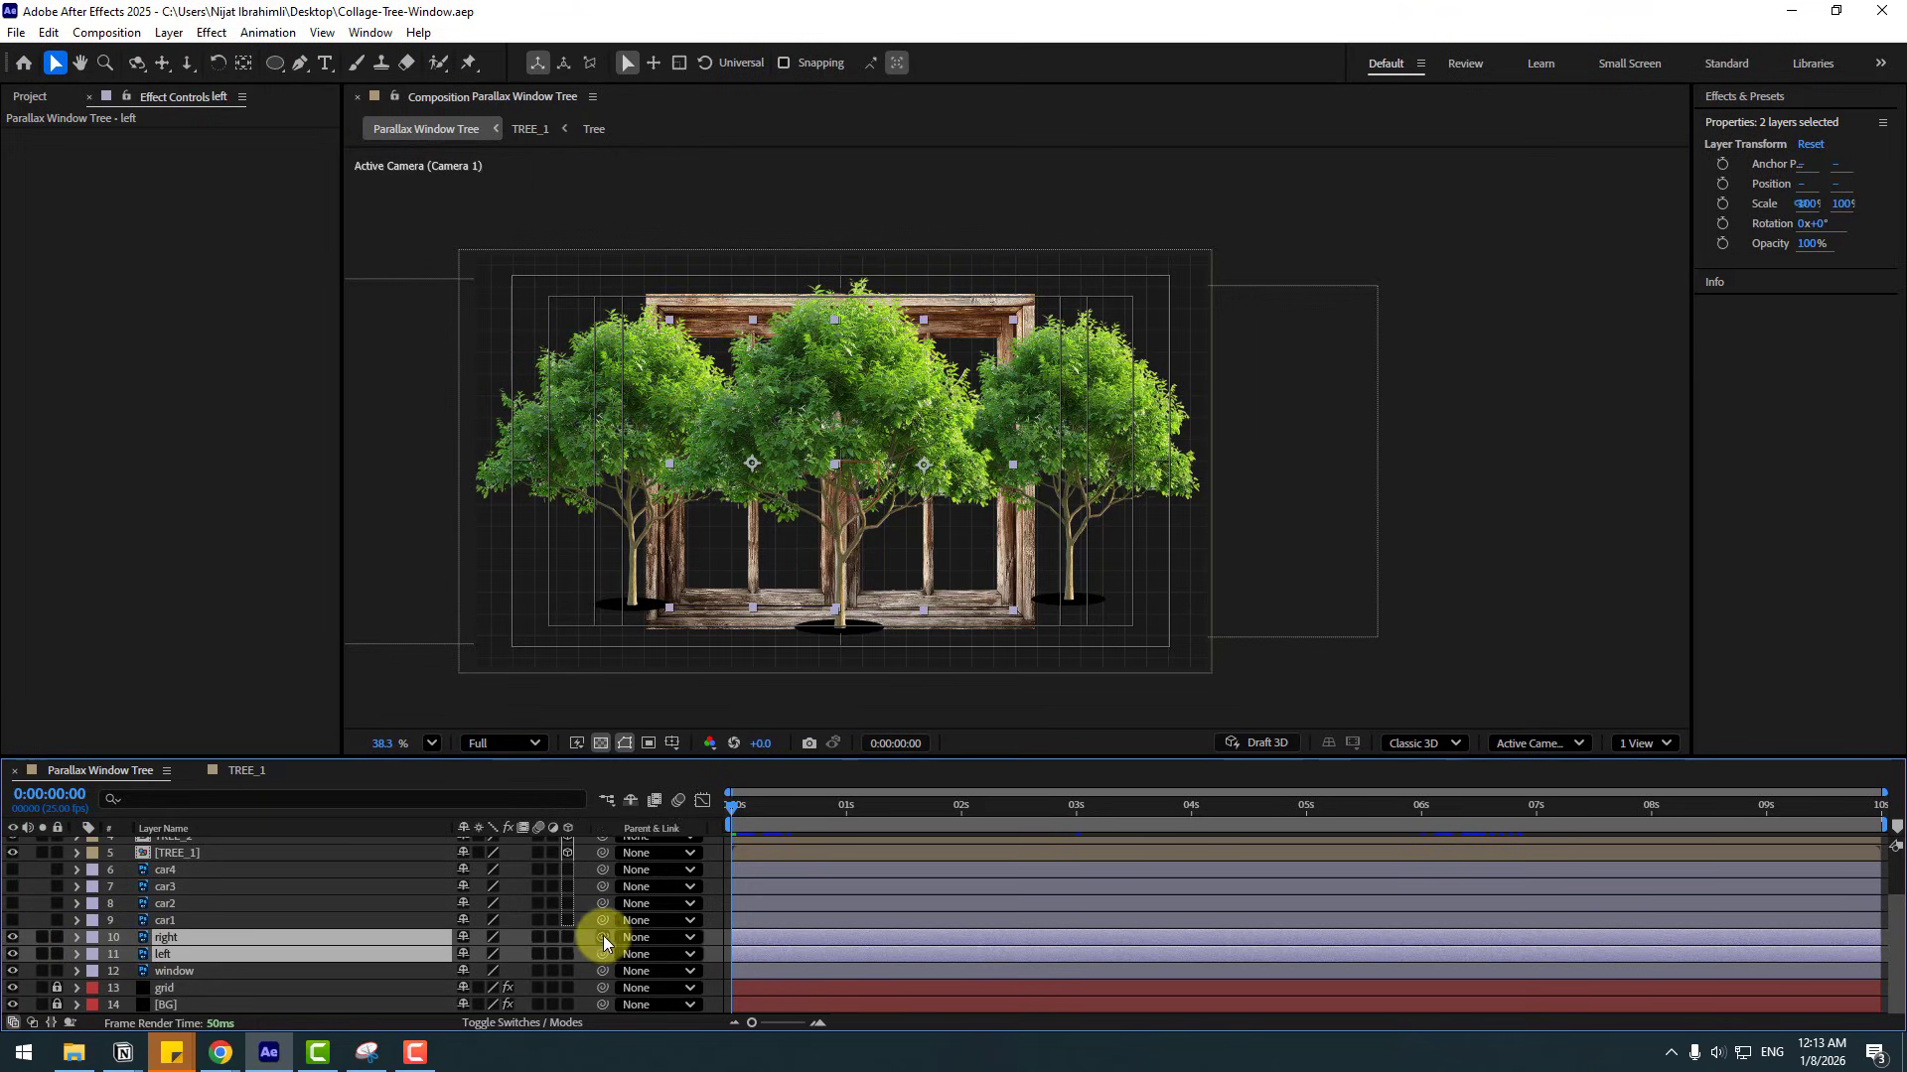
pyautogui.moveTo(603, 935); pyautogui.dragTo(165, 974)
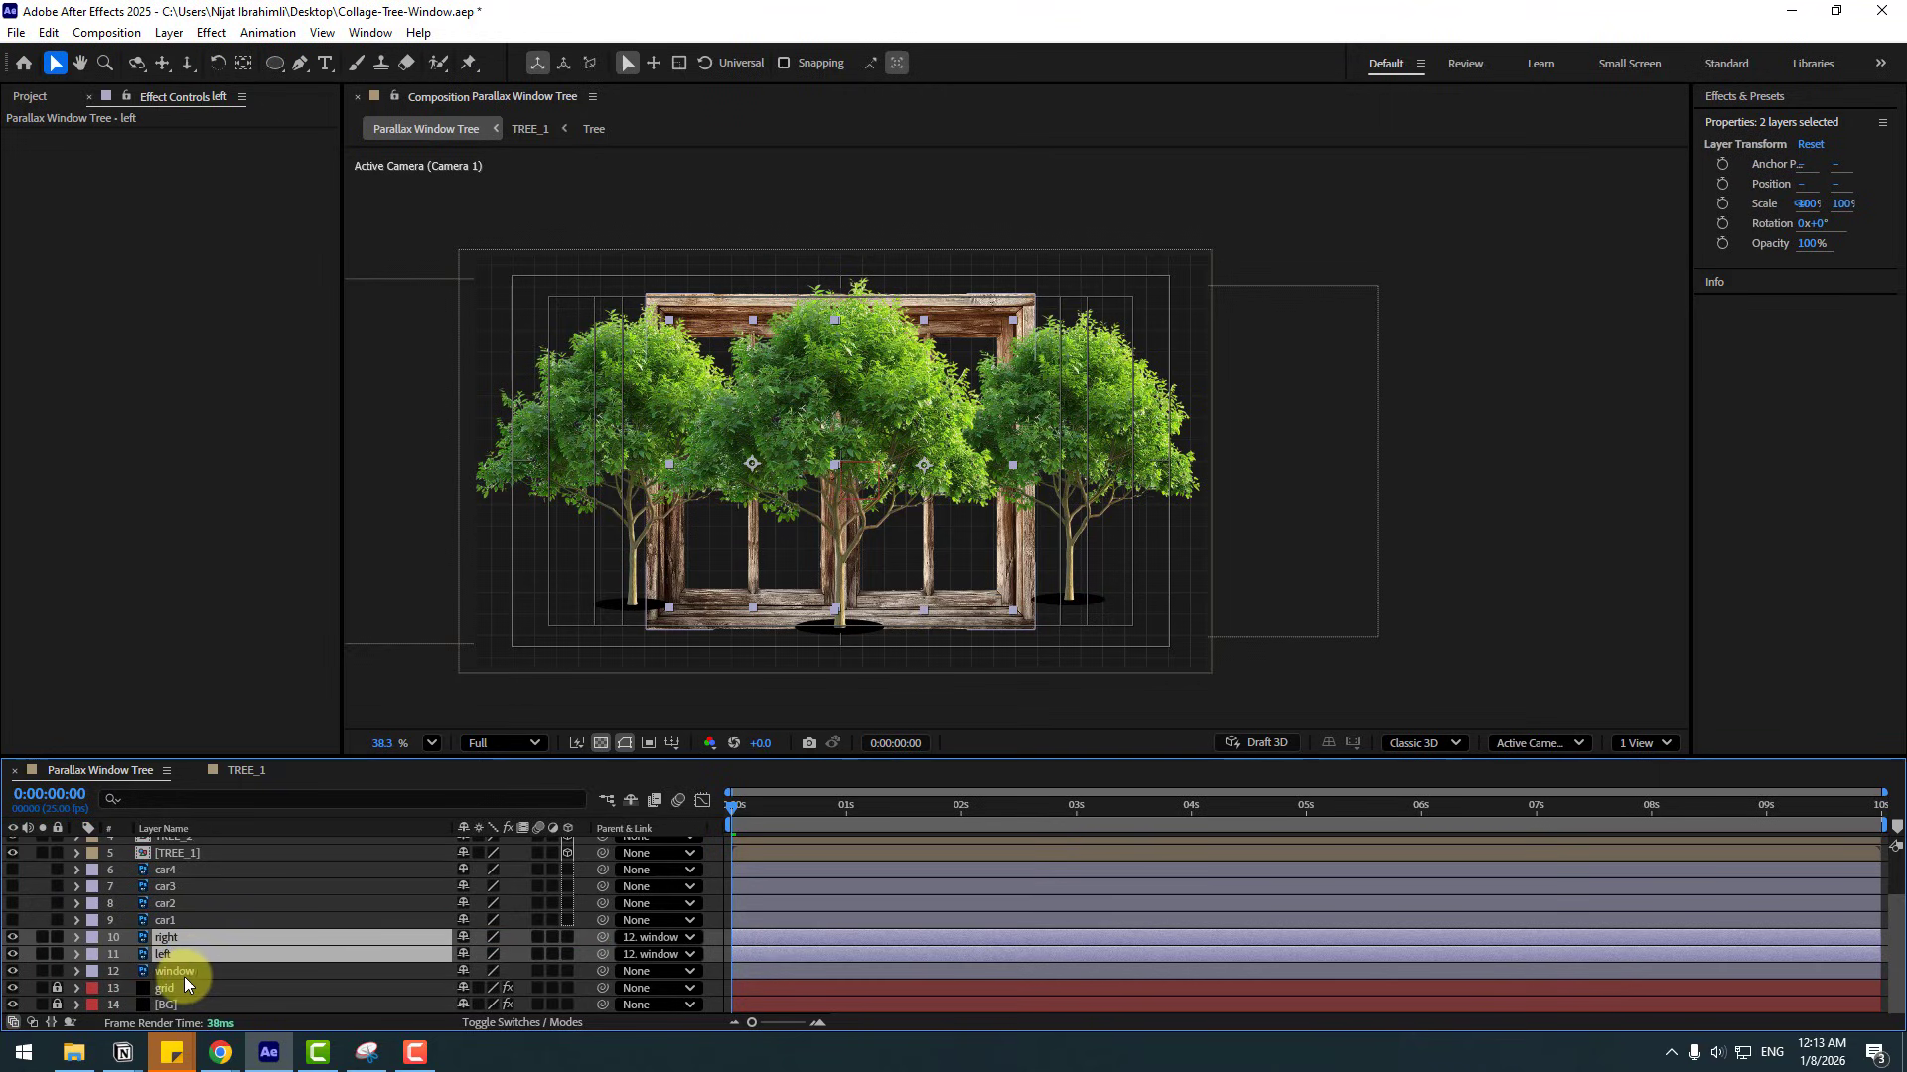
# - Make the right, left and window layers 3D and move them directly below Camera 1 Orbit Null in the layer stack
pyautogui.keyDown('ctrl'); pyautogui.click(170, 972); pyautogui.keyUp('ctrl')
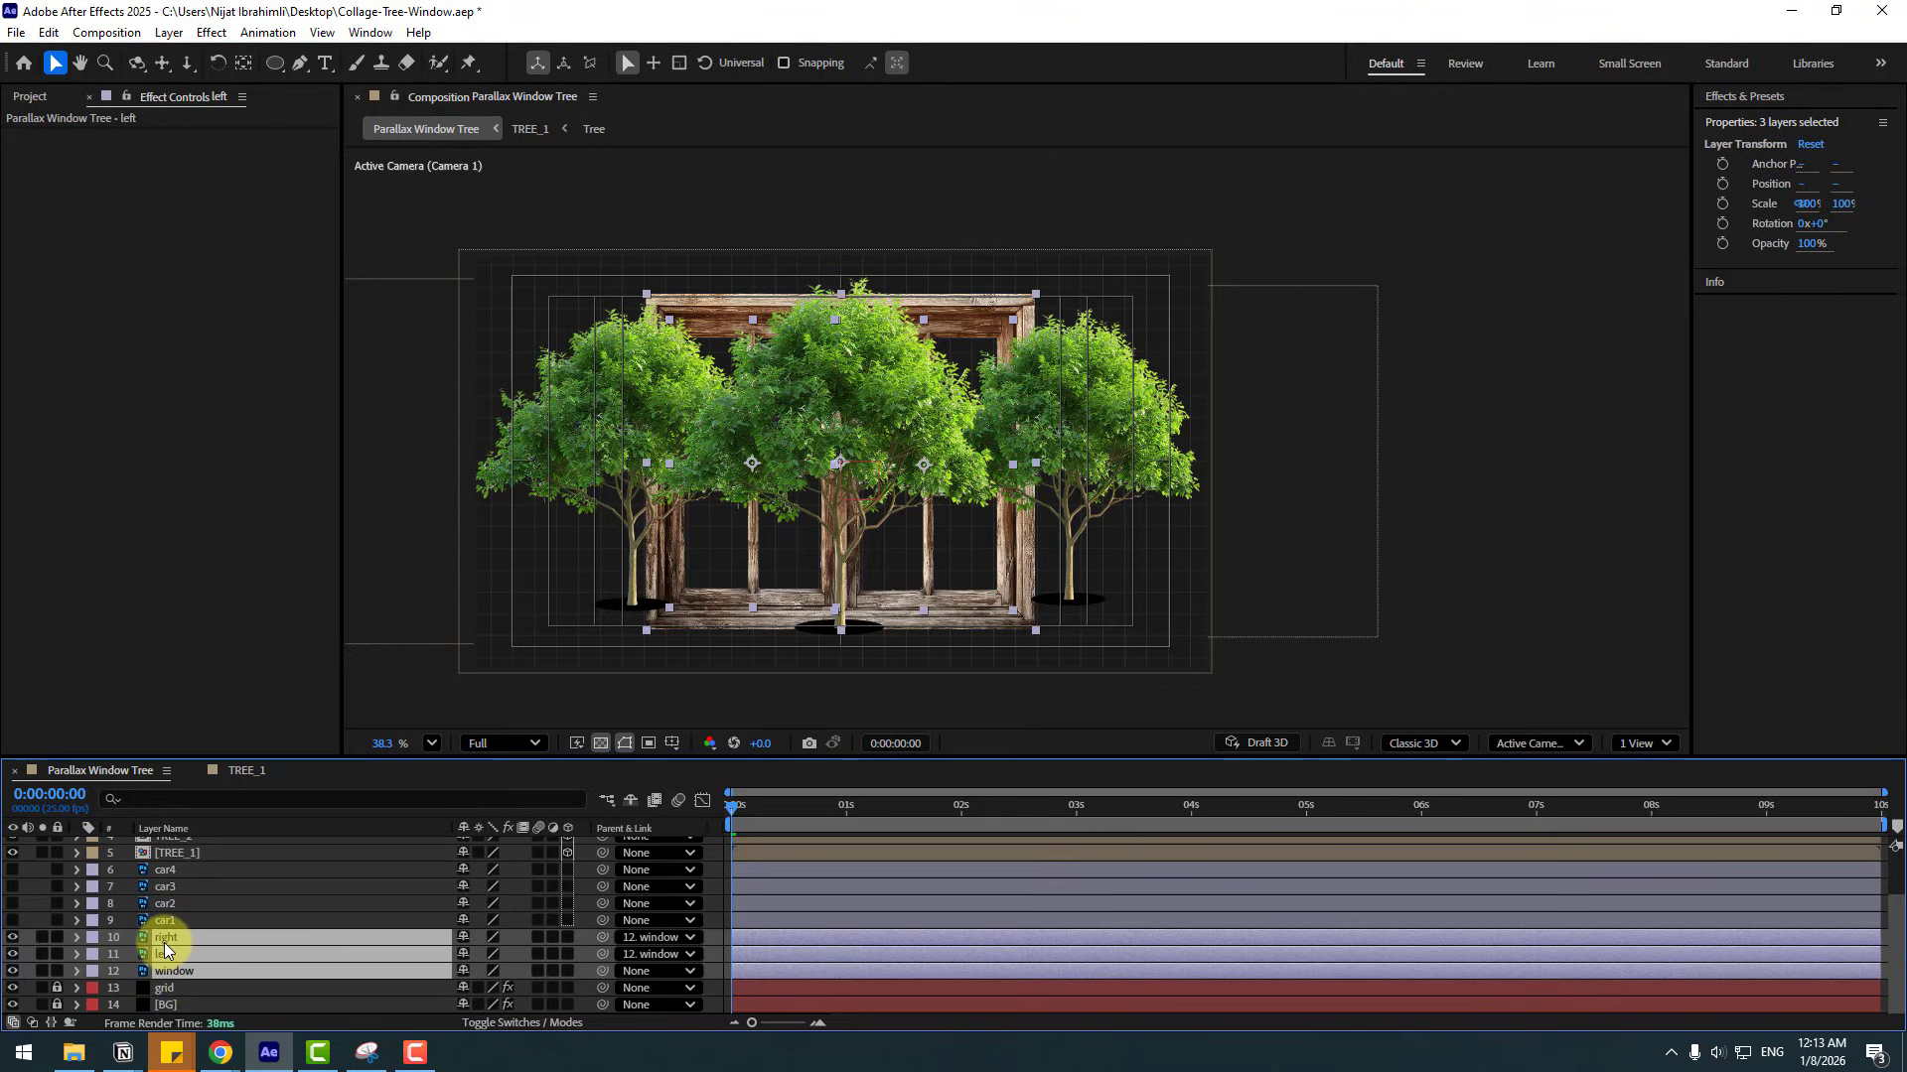
pyautogui.click(568, 938)
pyautogui.click(568, 939)
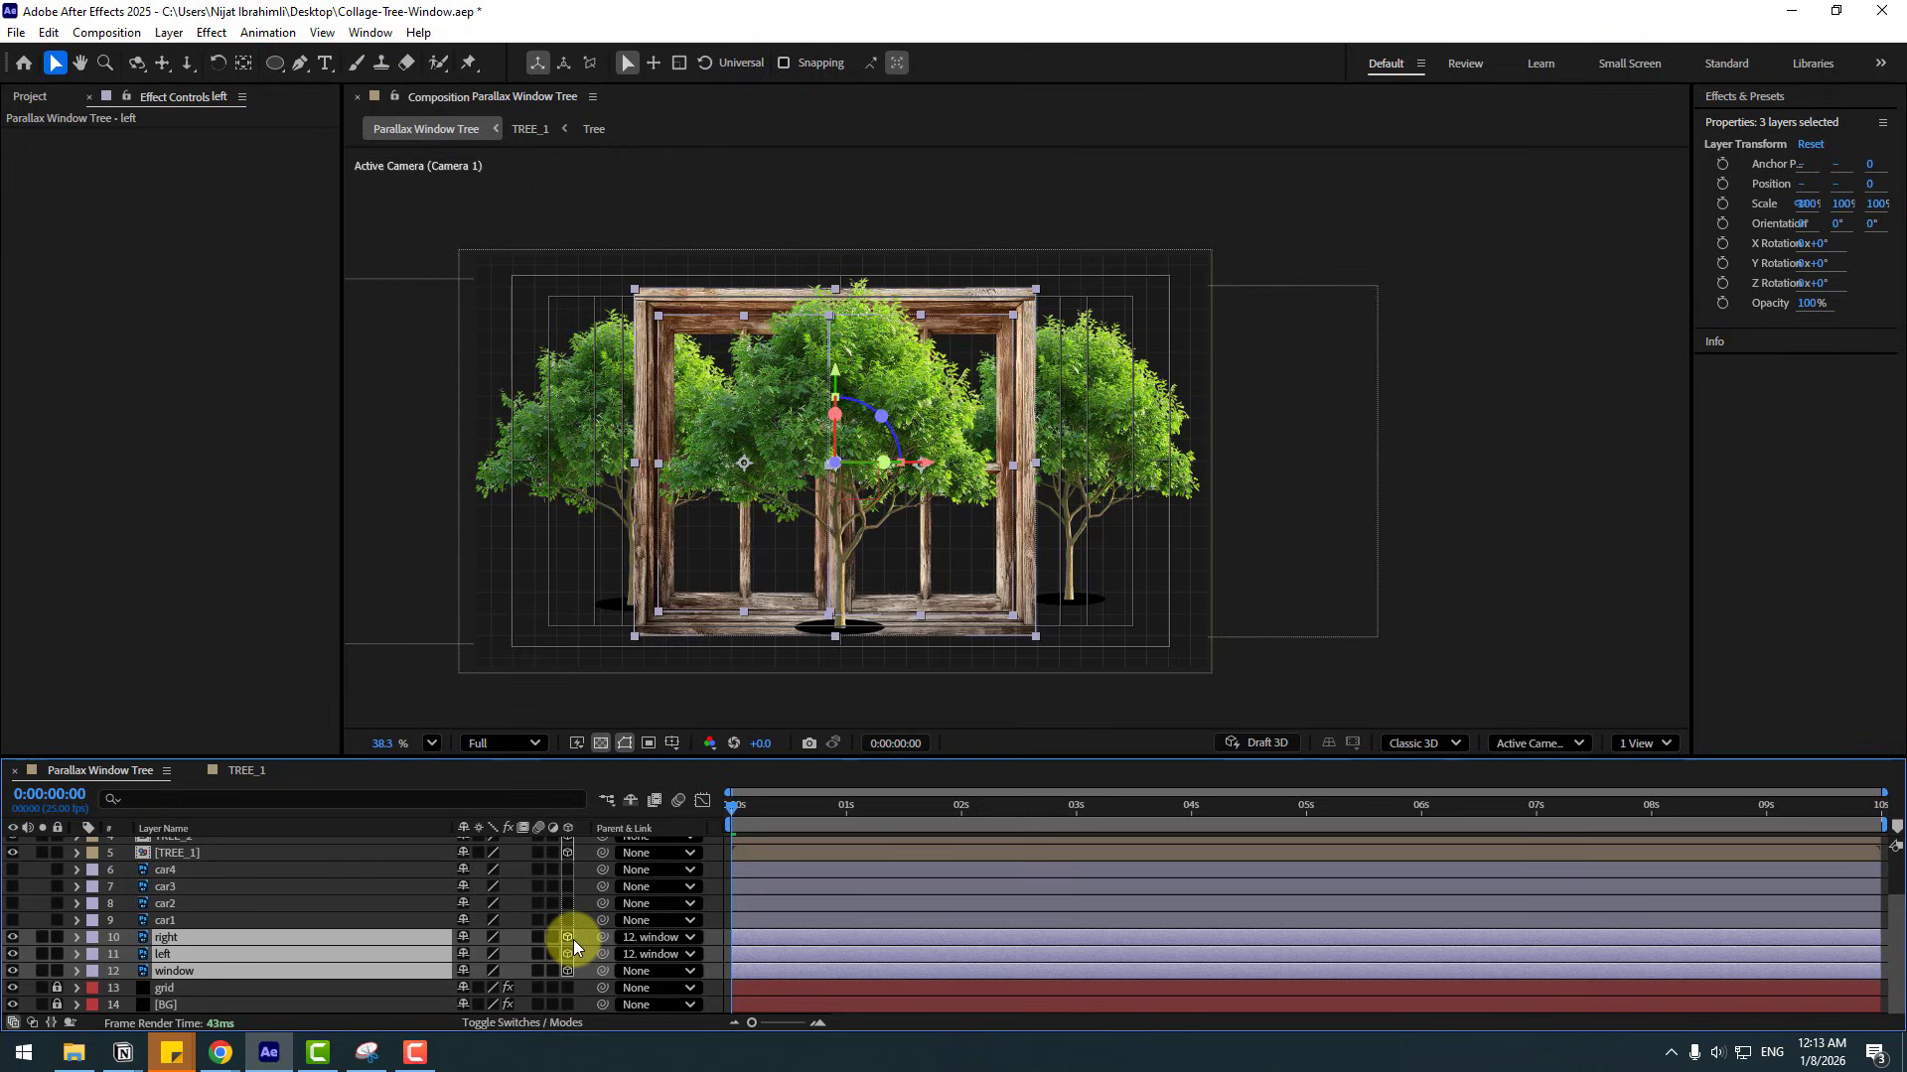
pyautogui.moveTo(244, 943); pyautogui.dragTo(251, 854)
# - Shift the window layer to X about 1007 and, at 0:00:03:09, bring it toward the camera along Z
pyautogui.click(189, 923)
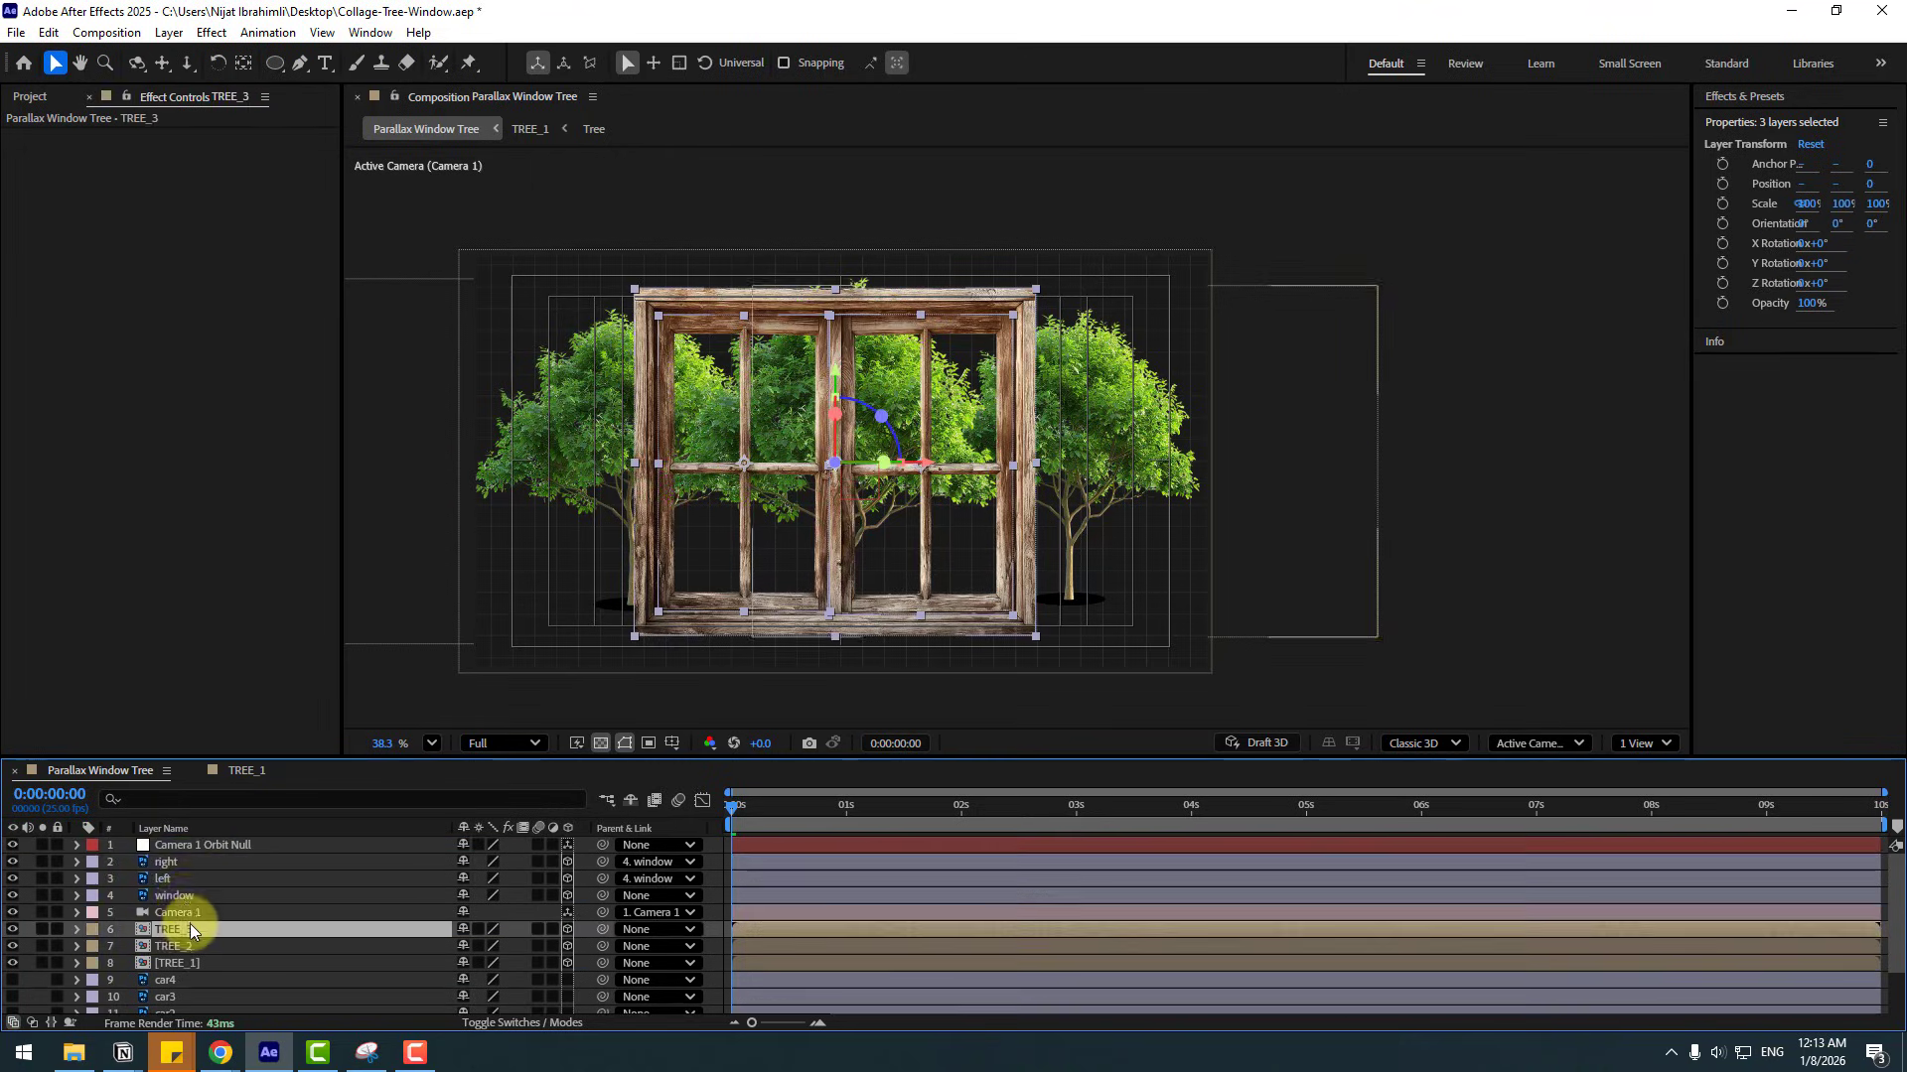
pyautogui.click(183, 898)
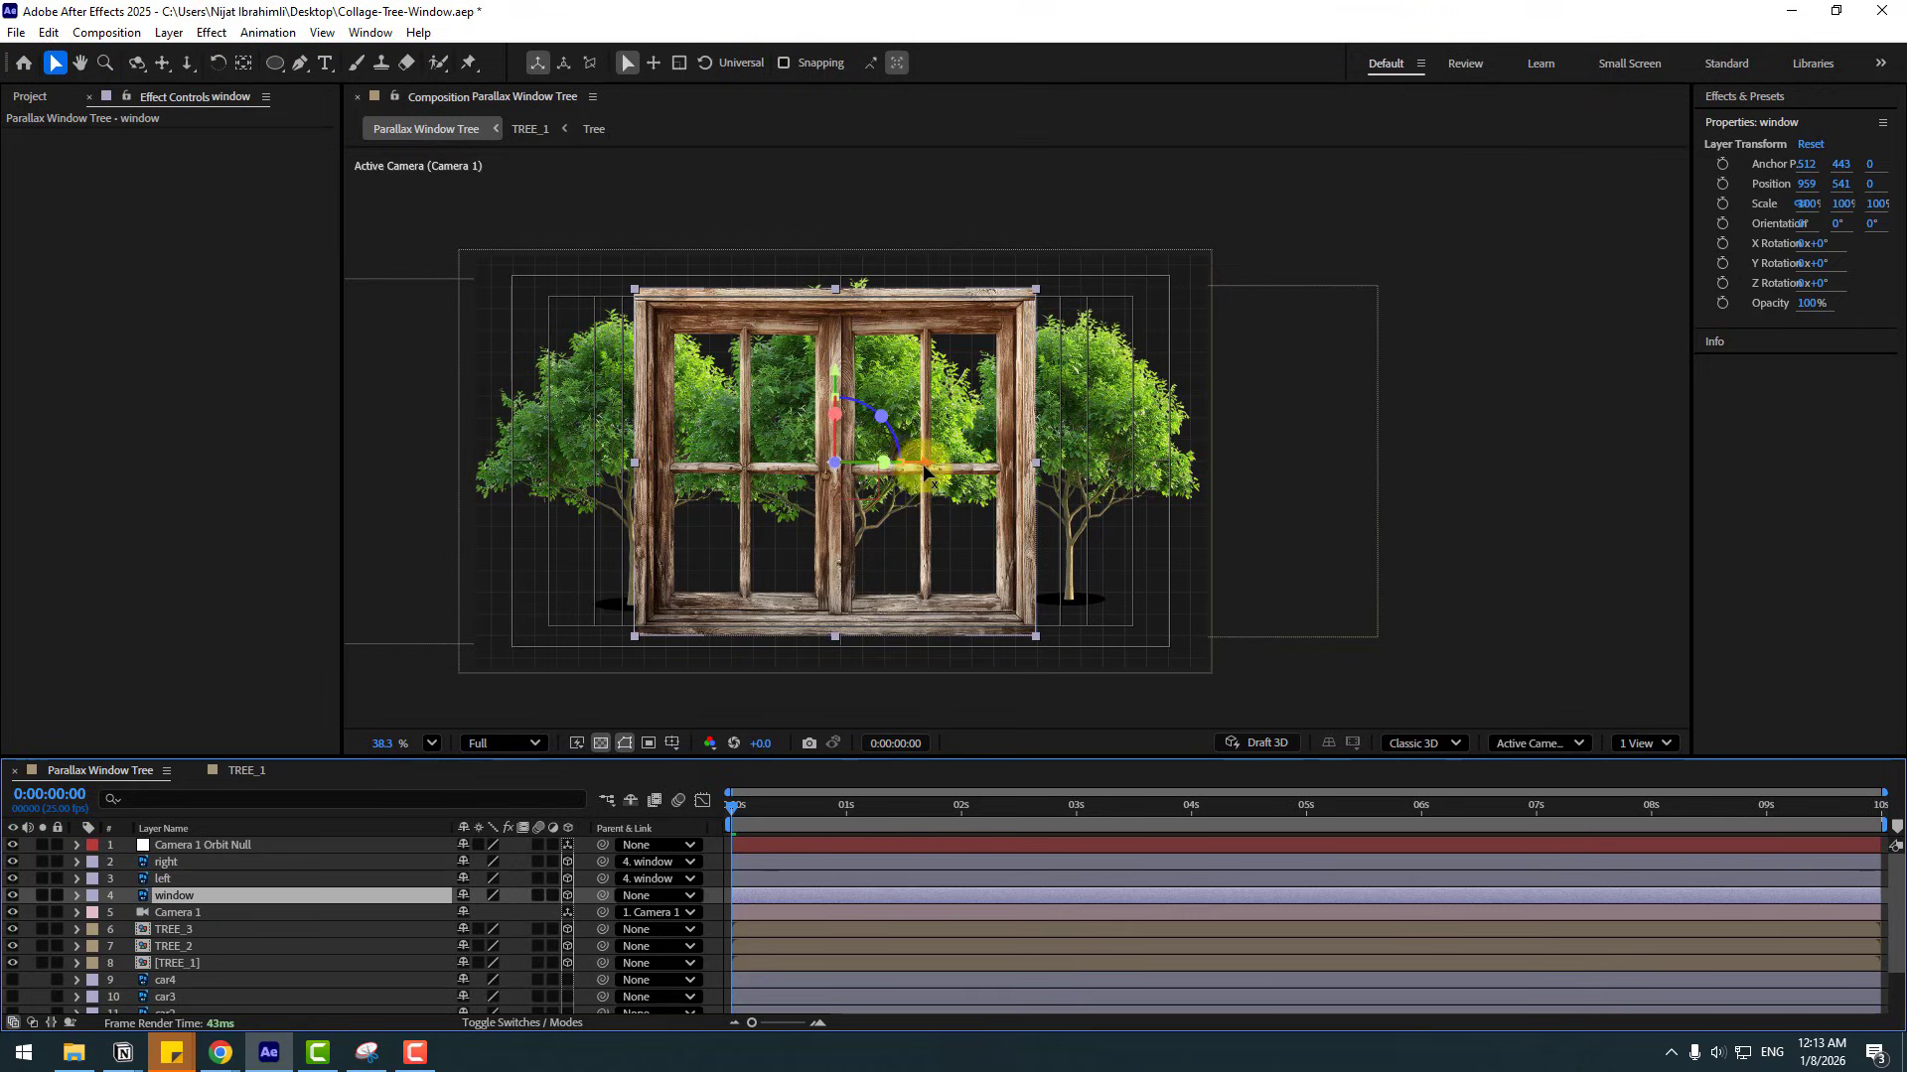
pyautogui.moveTo(924, 467); pyautogui.dragTo(943, 467)
pyautogui.moveTo(743, 809); pyautogui.dragTo(1119, 812)
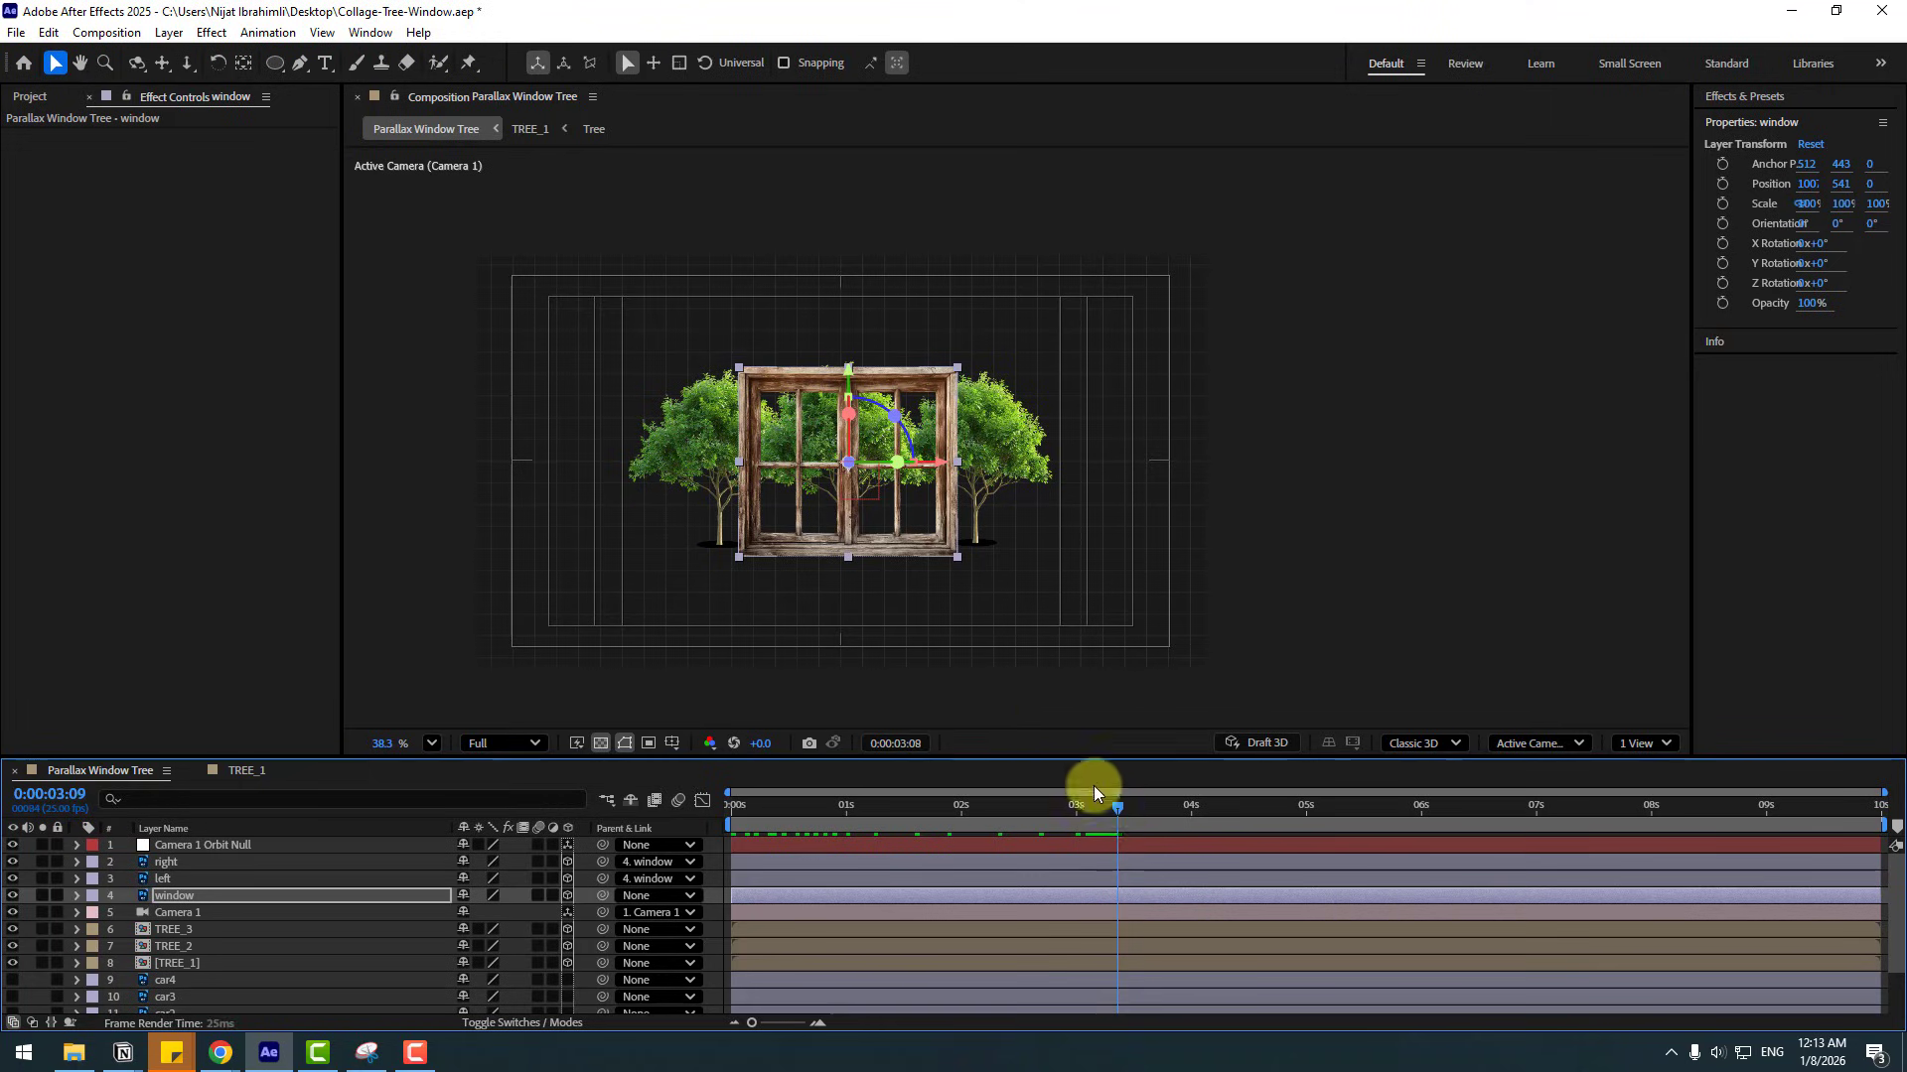
pyautogui.click(179, 894)
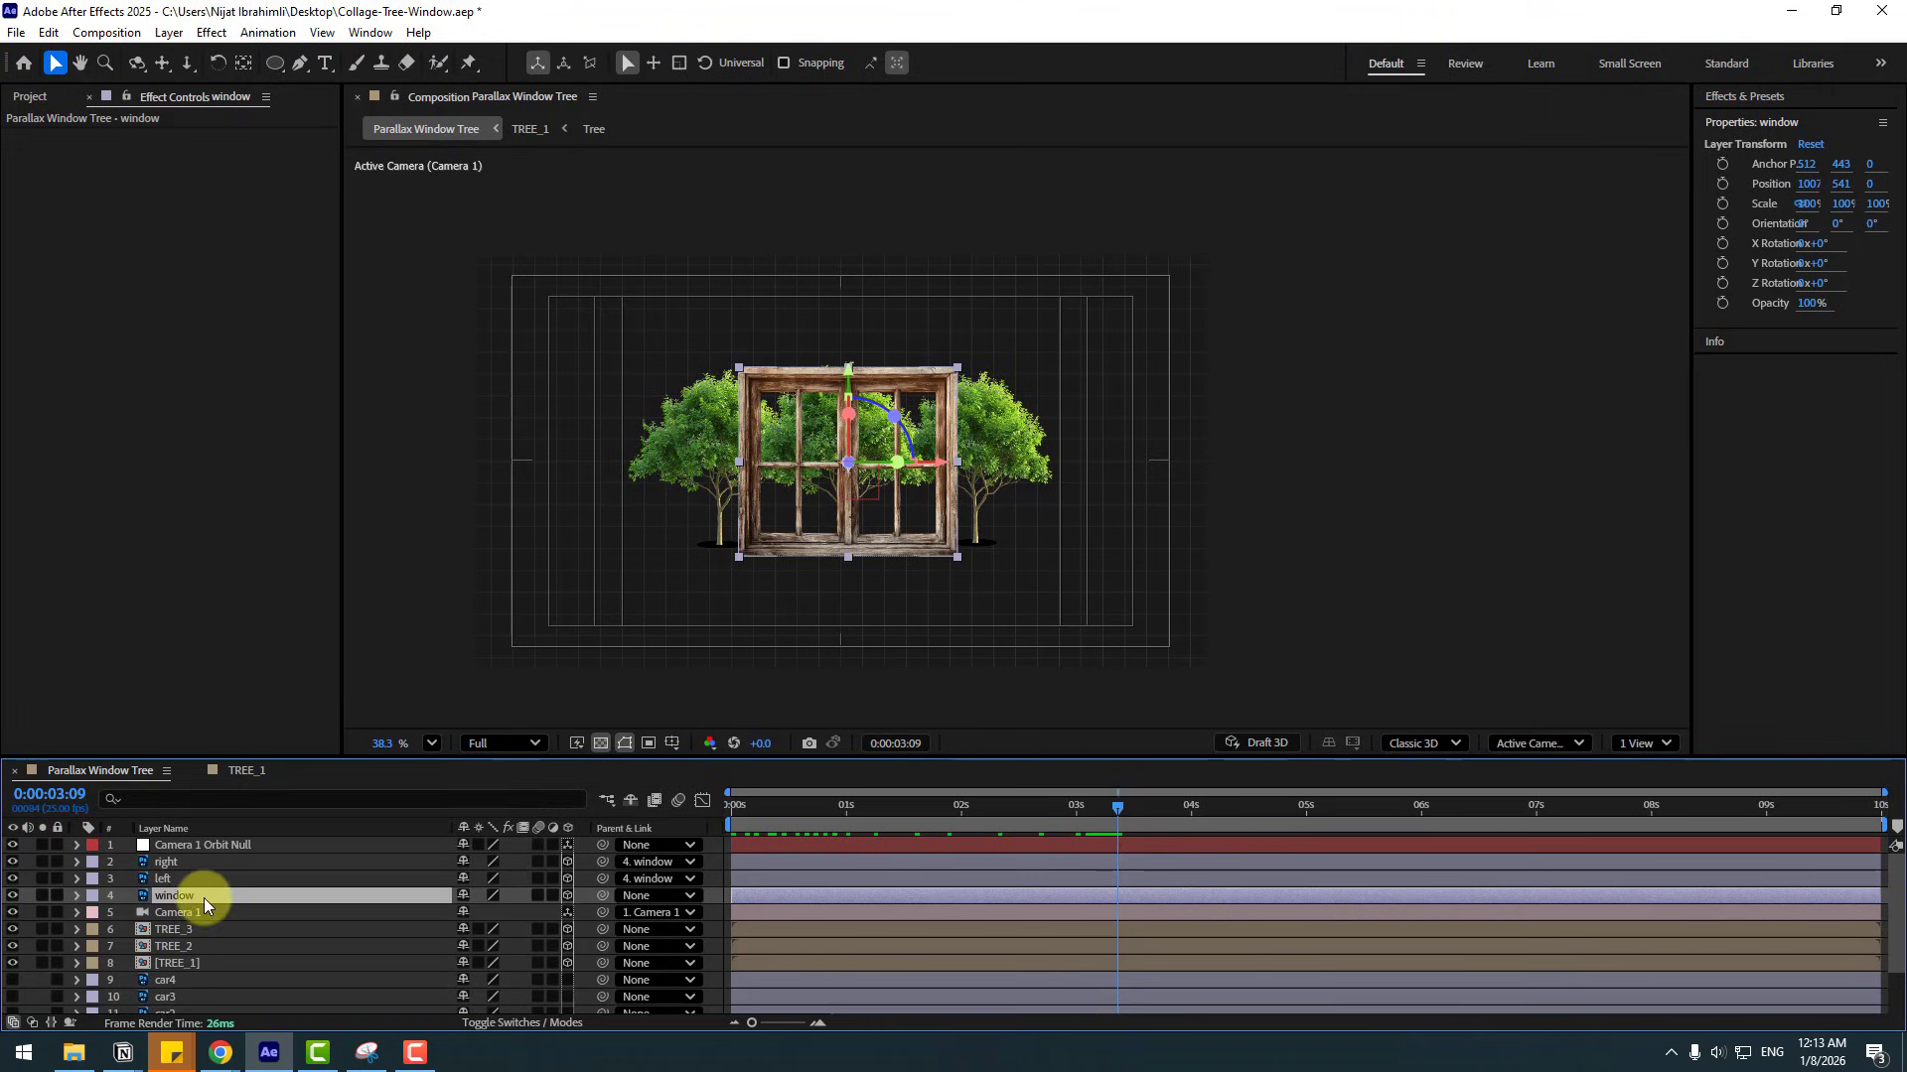
pyautogui.press('p')
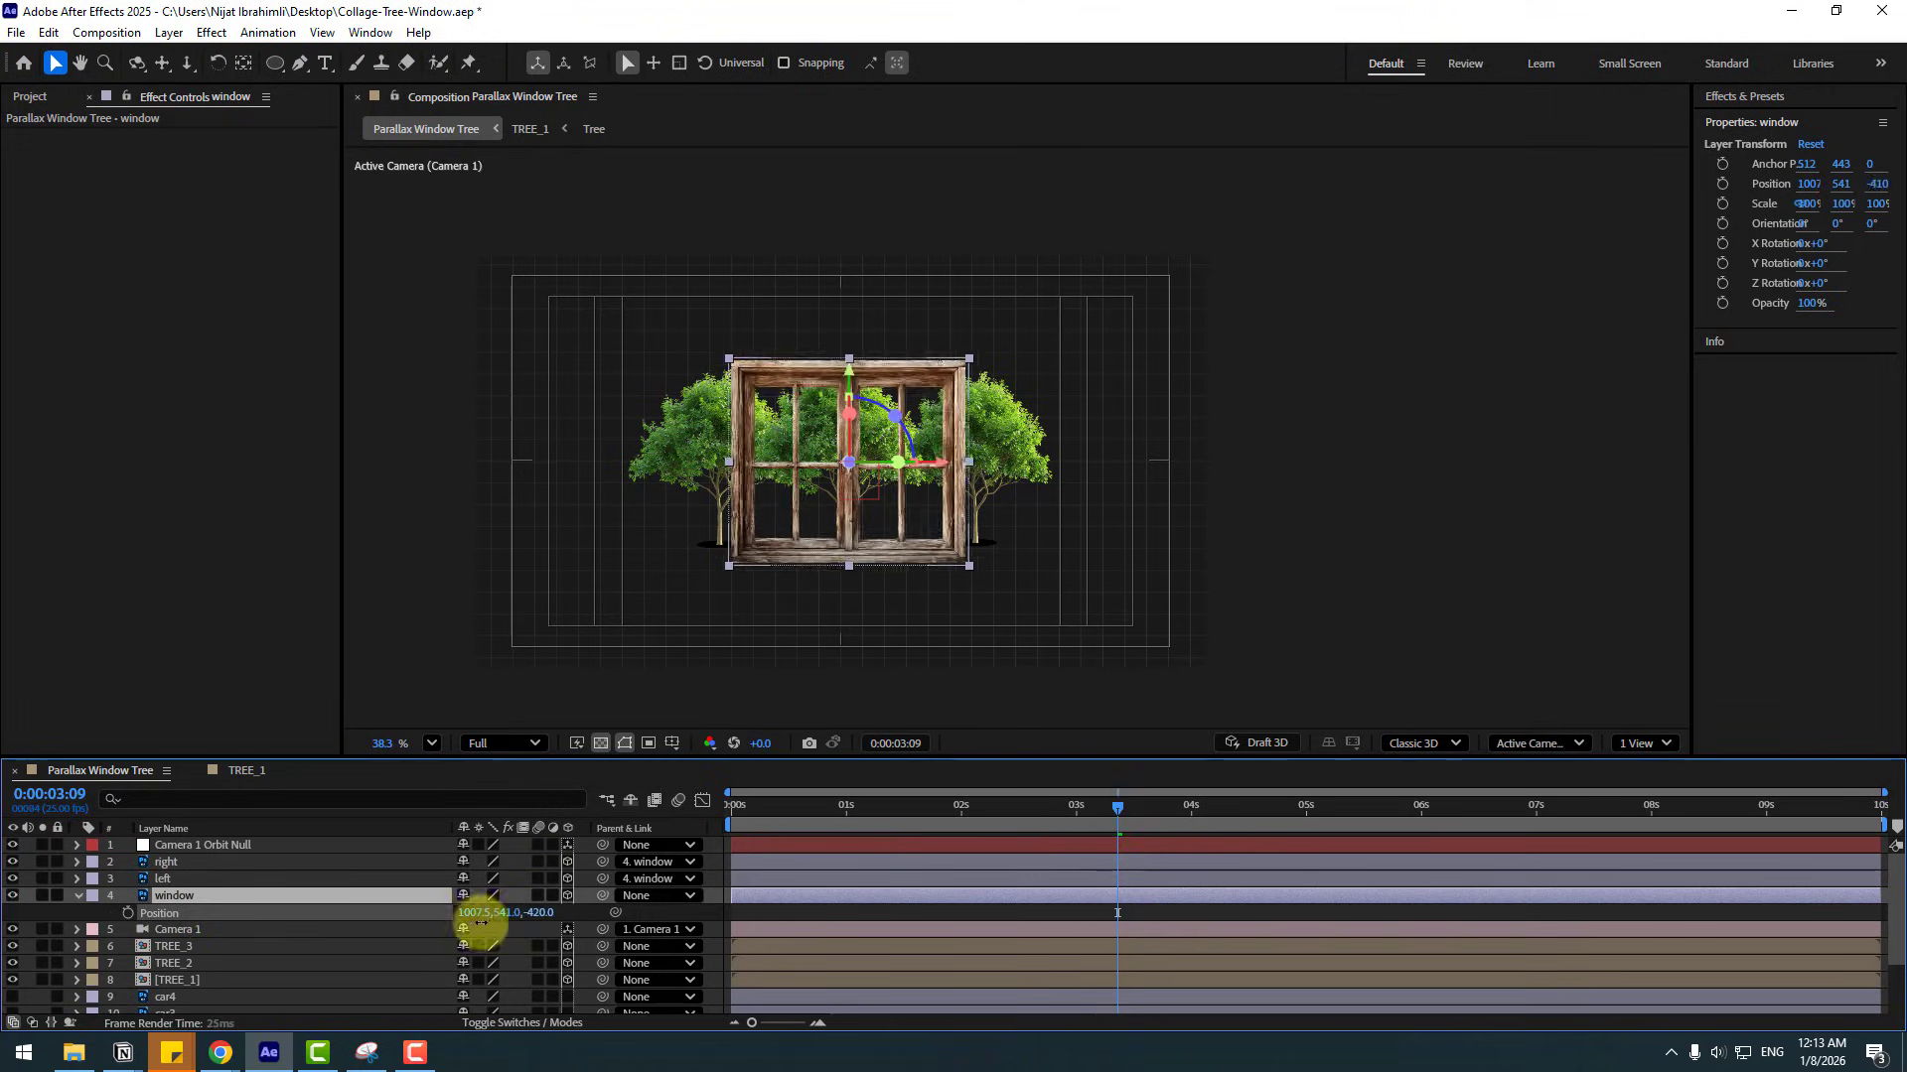
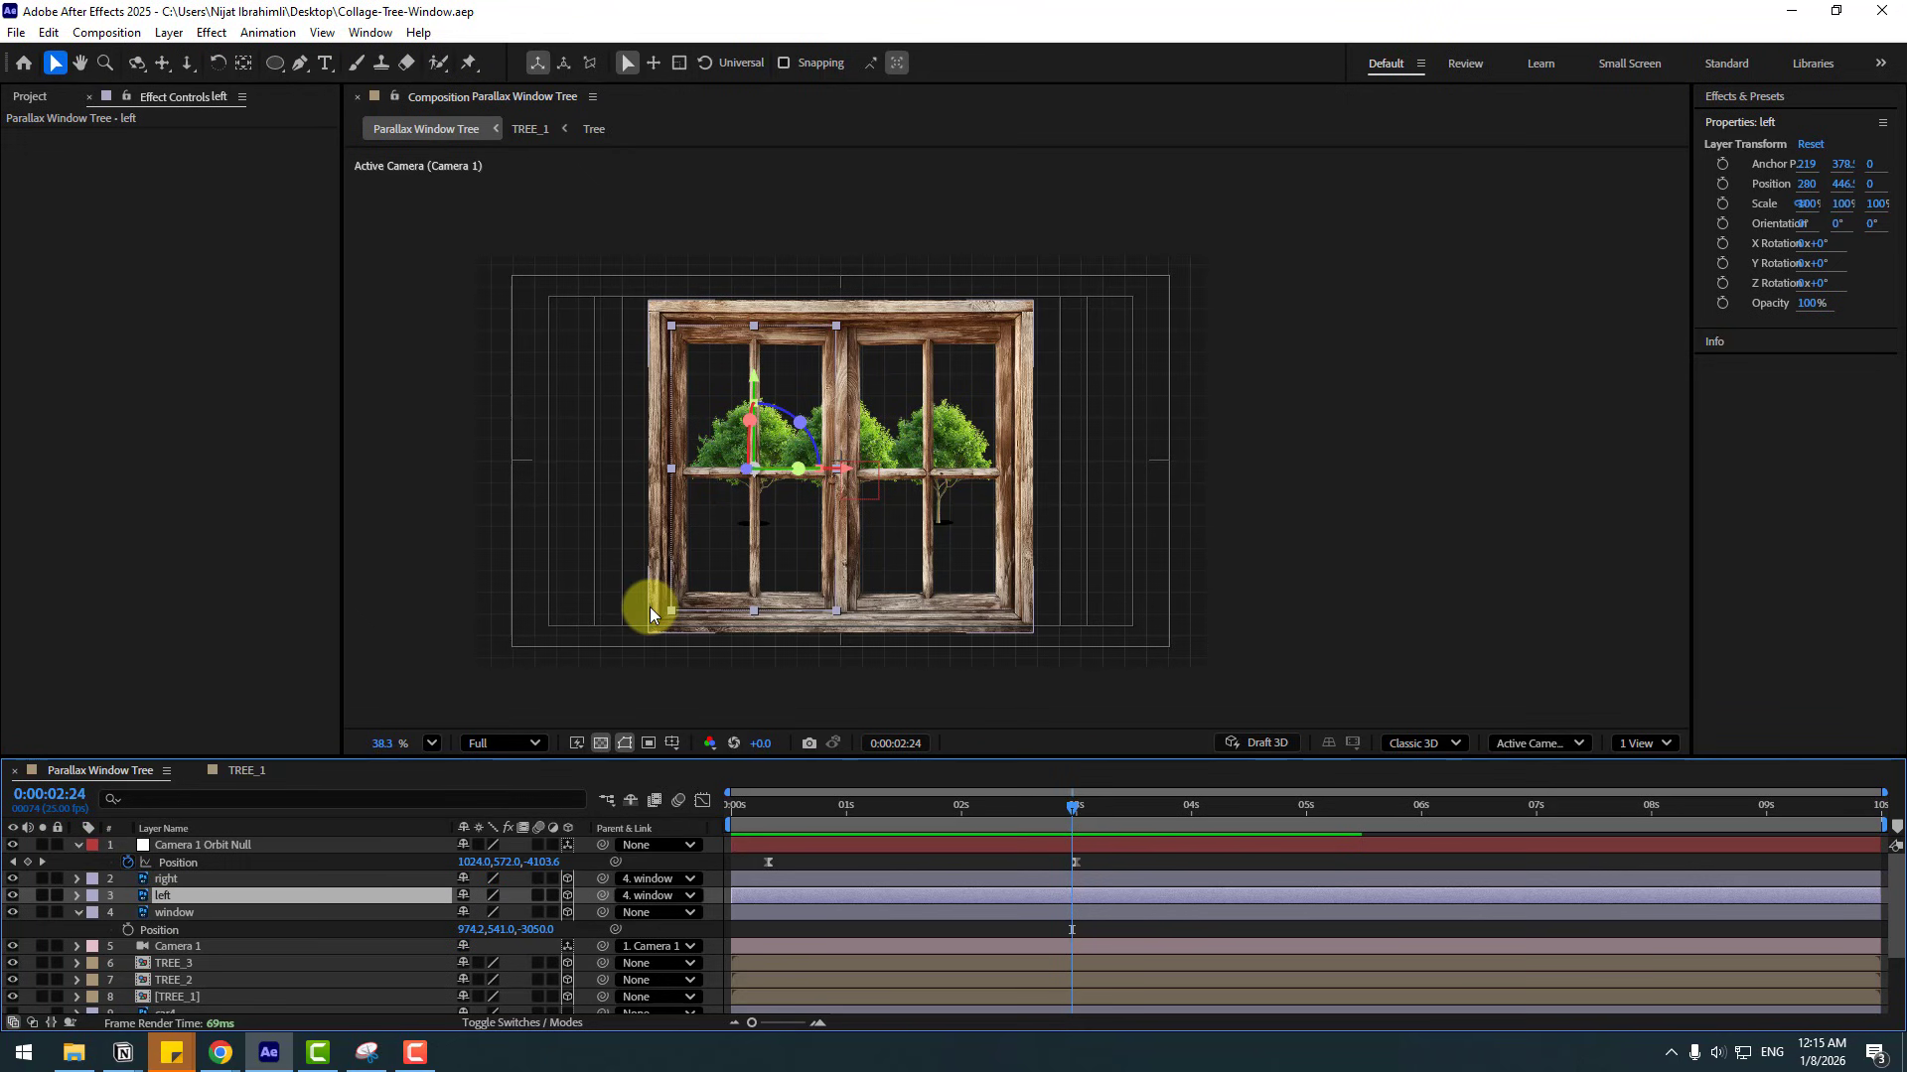
# - Solo the left sash layer and move its anchor point to its outer left edge, at anchor X about 8.7
pyautogui.scroll(1, 647, 602)
pyautogui.click(40, 899)
pyautogui.scroll(3, 680, 592)
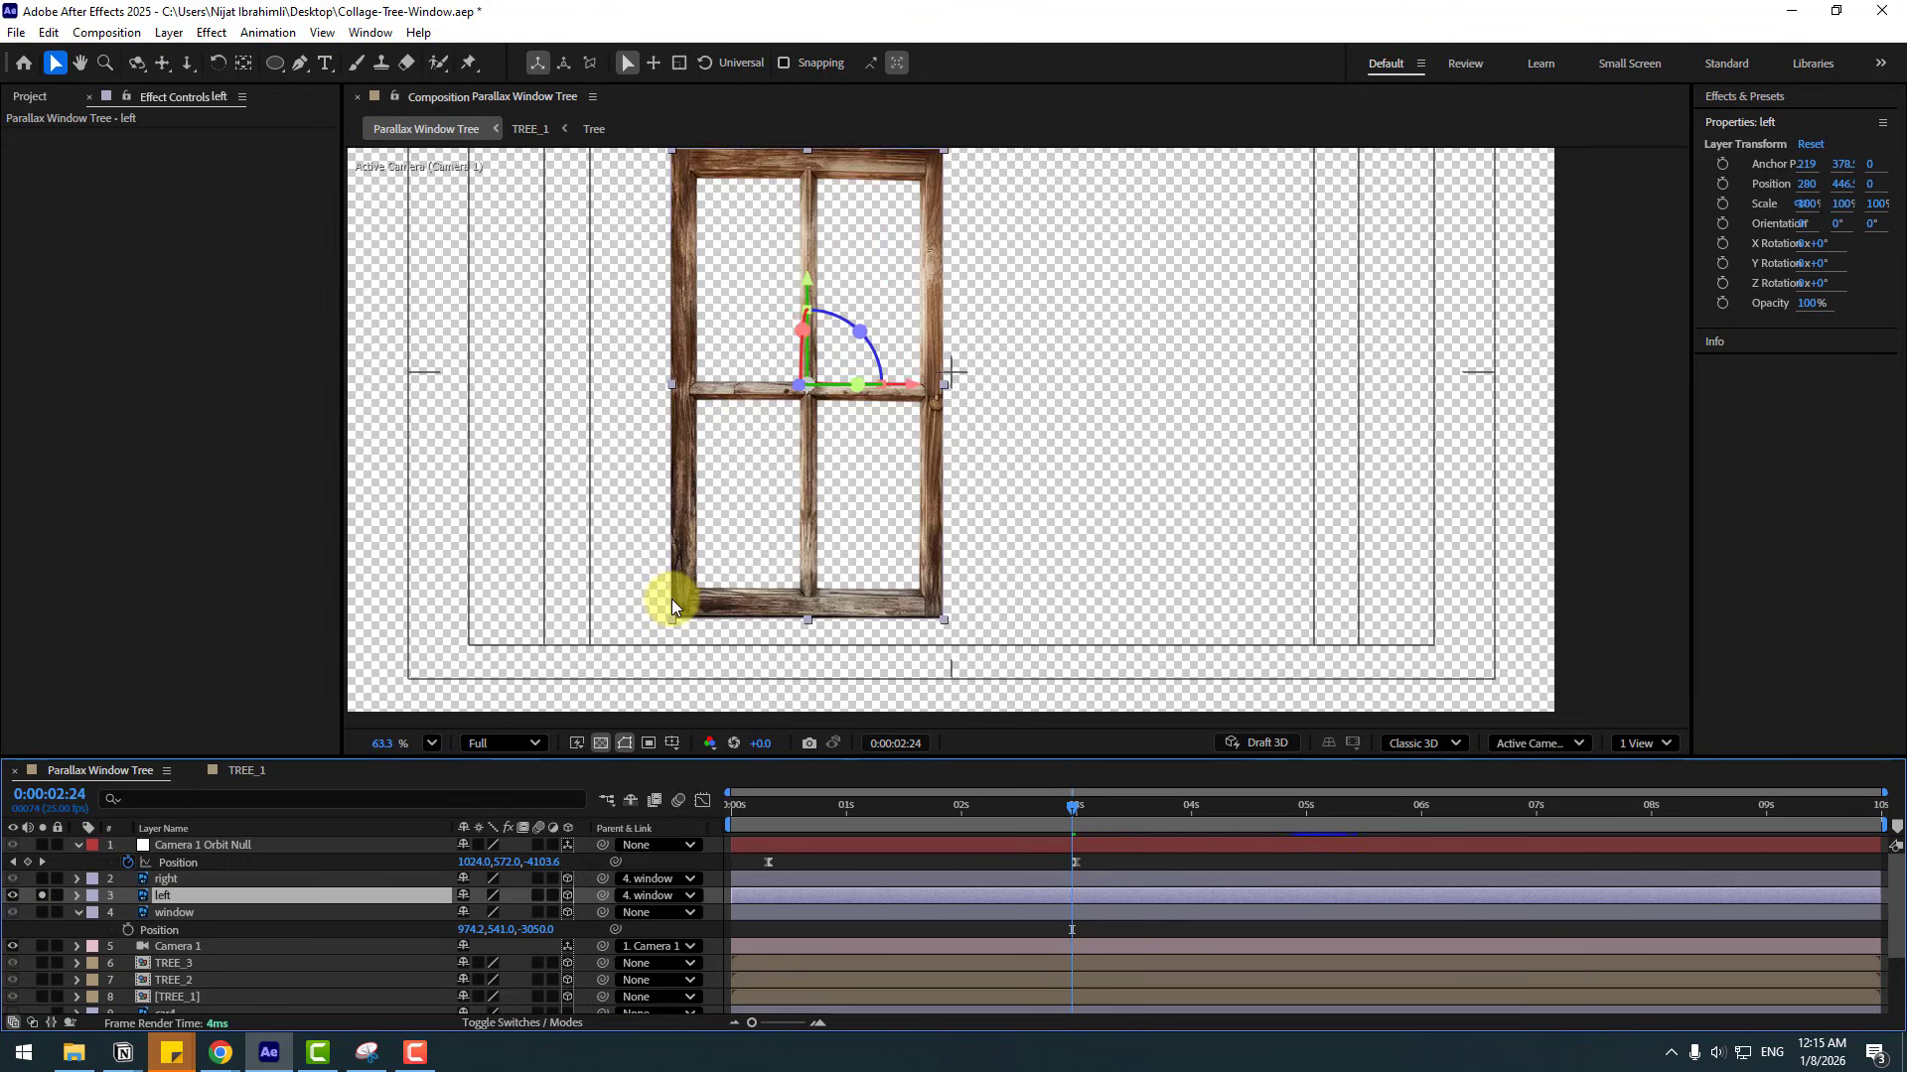
pyautogui.click(244, 60)
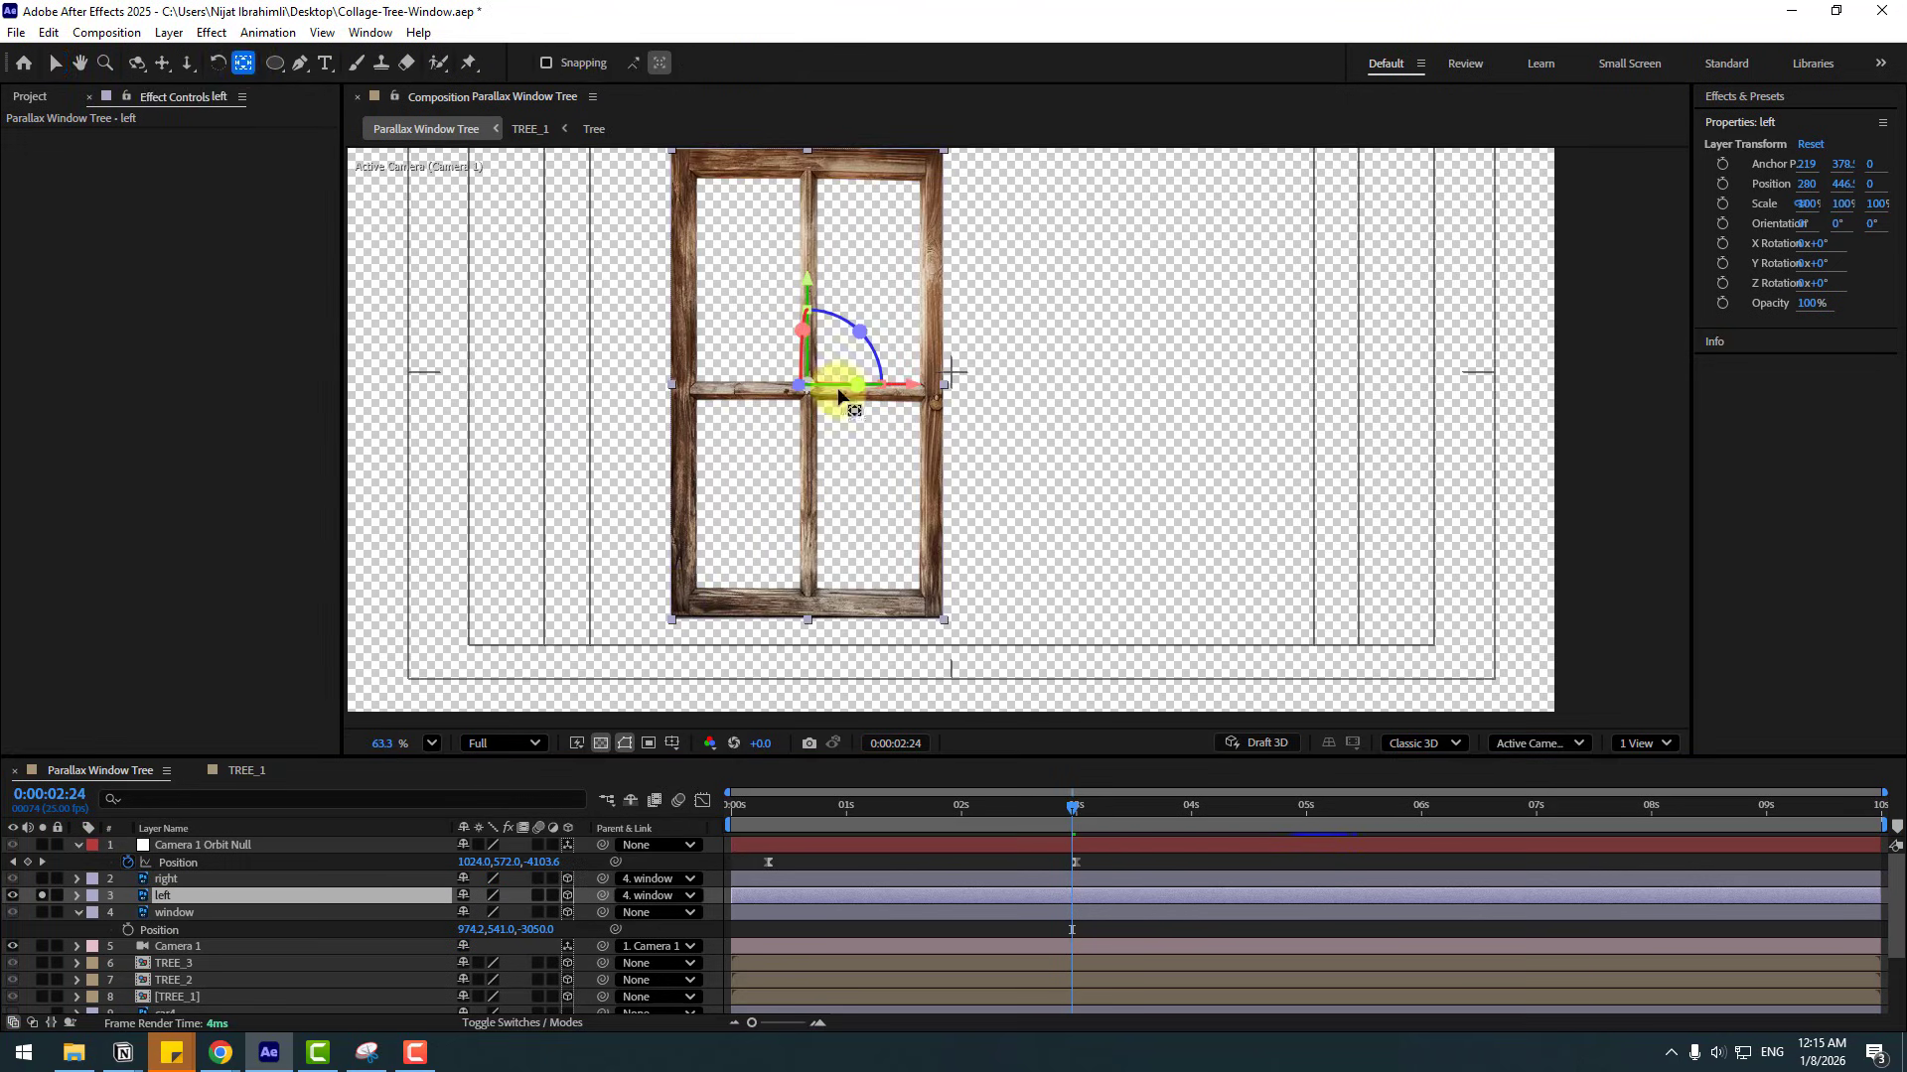
pyautogui.moveTo(913, 395); pyautogui.dragTo(774, 386)
pyautogui.click(54, 63)
# - Swing the left sash open by setting its Y Rotation to 136°, then unsolo and collapse the layer
pyautogui.press('r')
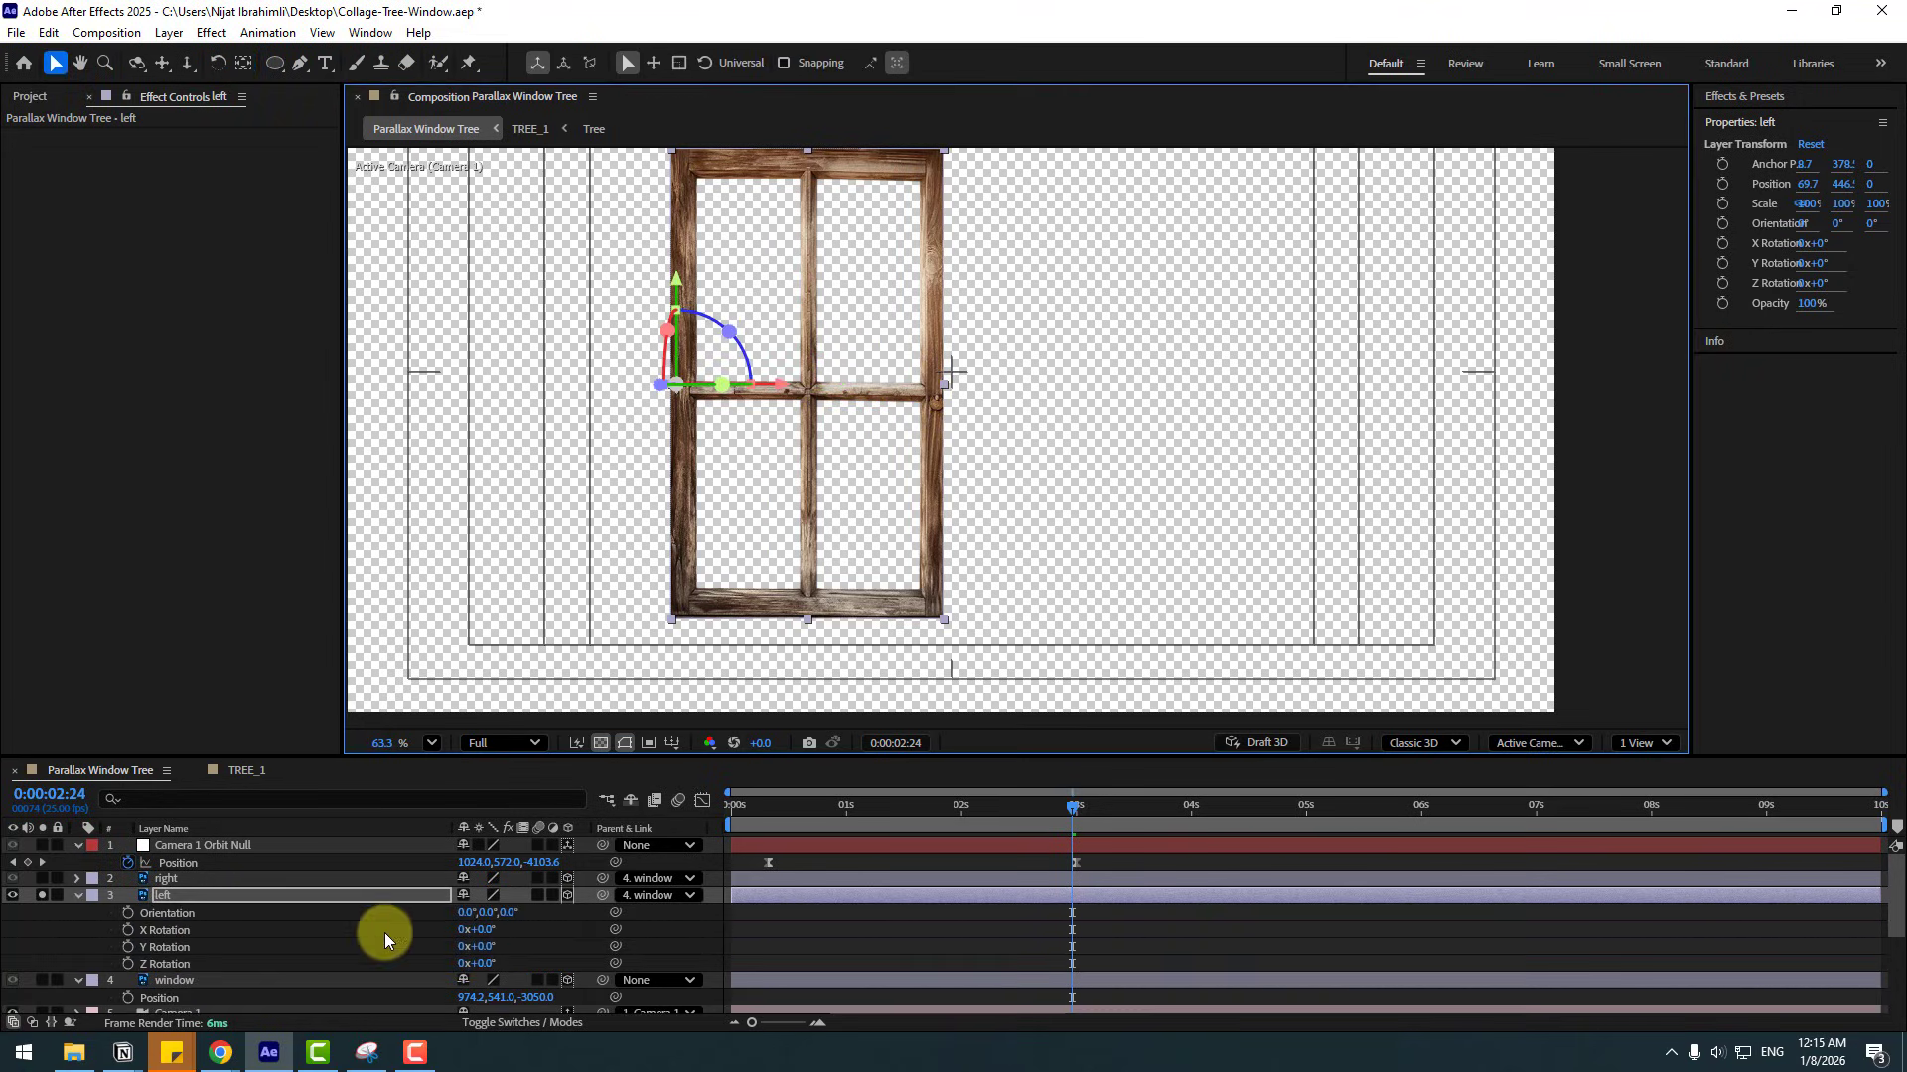
pyautogui.moveTo(485, 954); pyautogui.dragTo(605, 934)
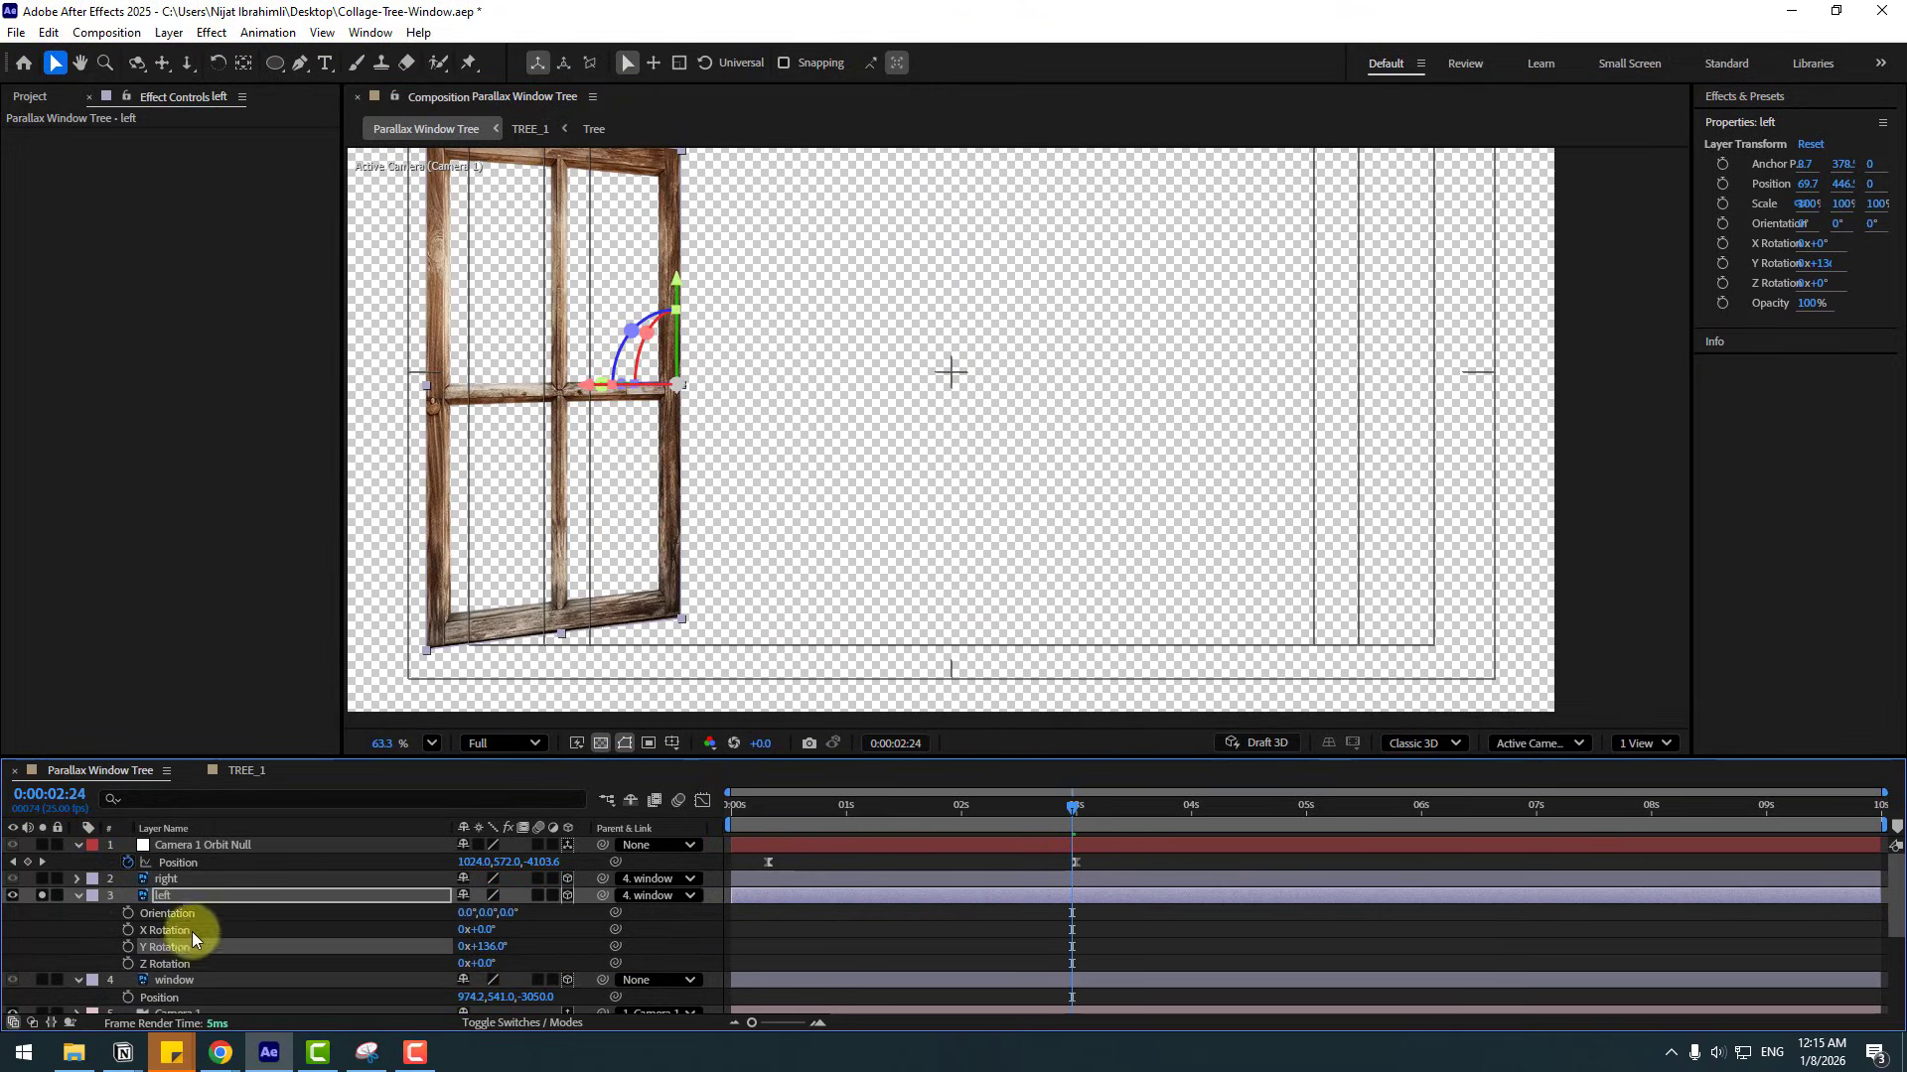
pyautogui.click(42, 897)
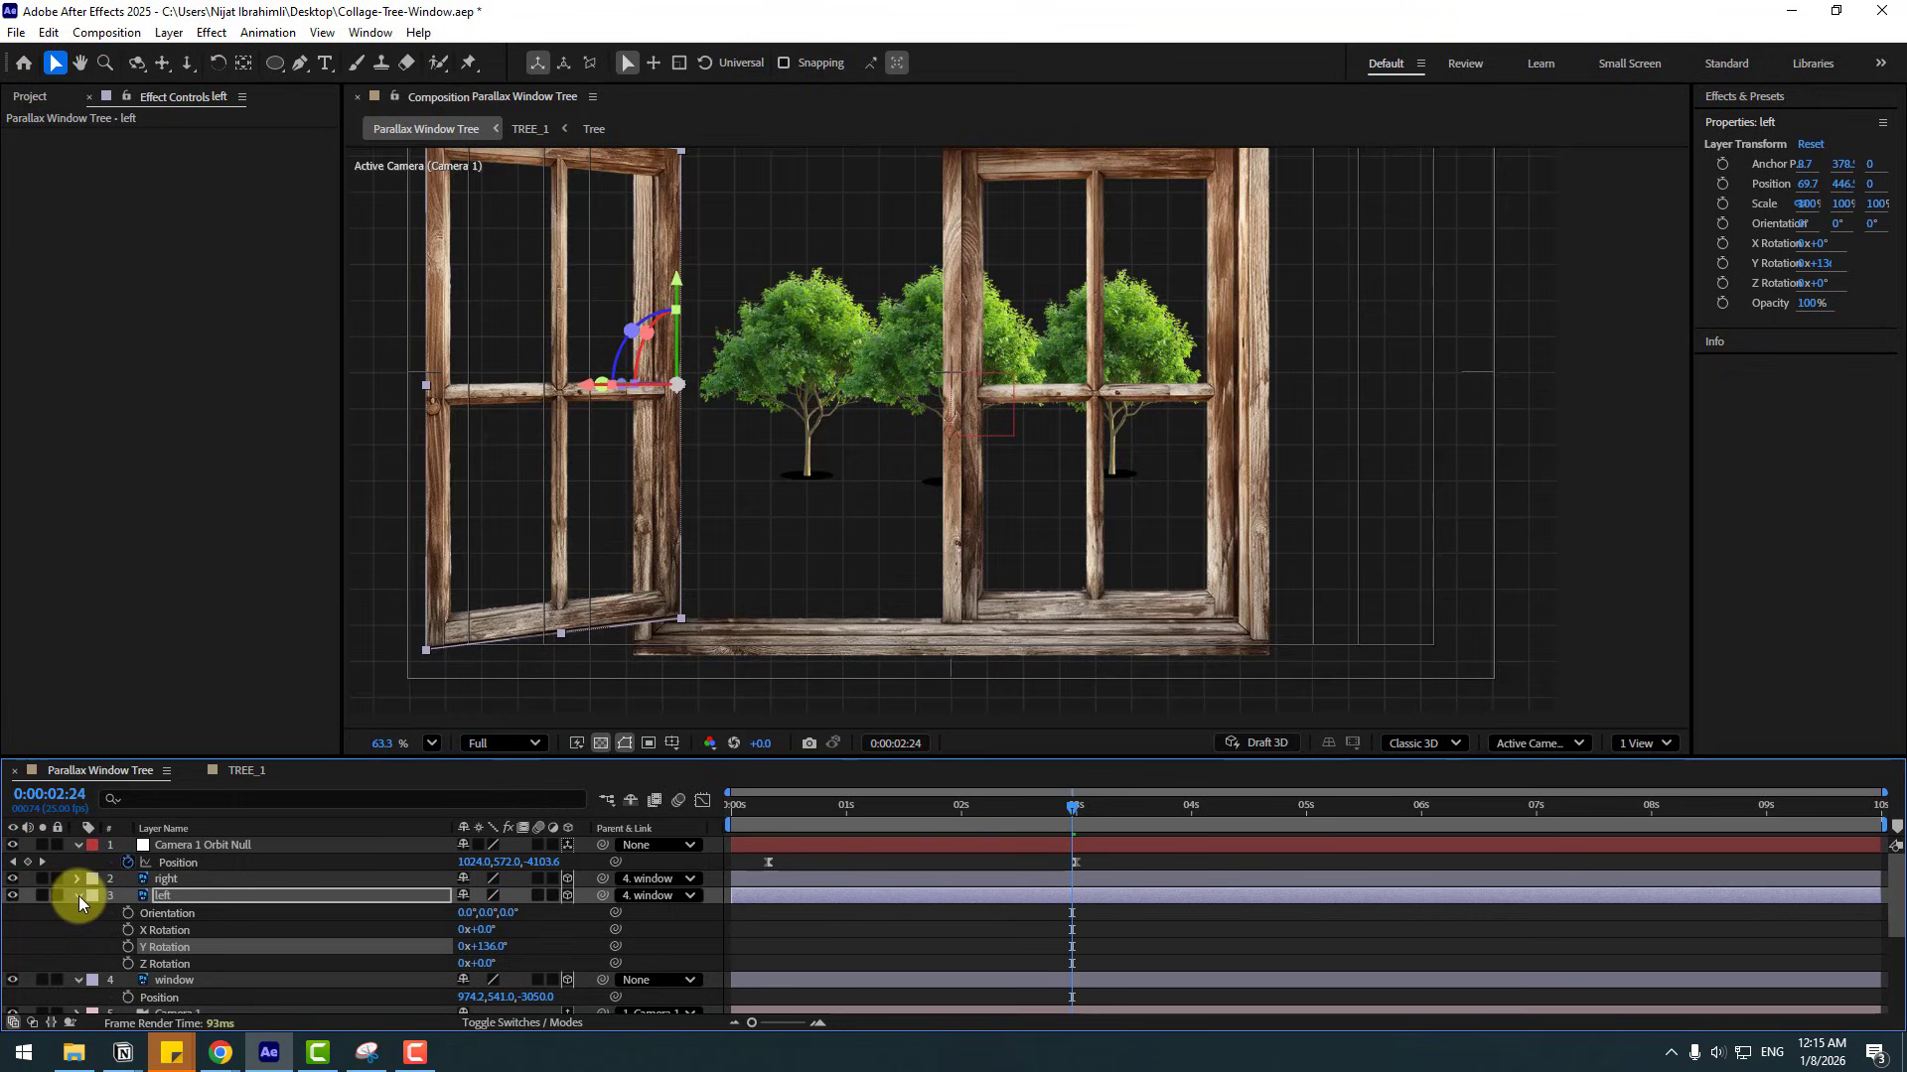
pyautogui.click(80, 896)
# - Solo the right sash layer and move its anchor point to its outer right edge, at anchor X about 464
pyautogui.click(163, 880)
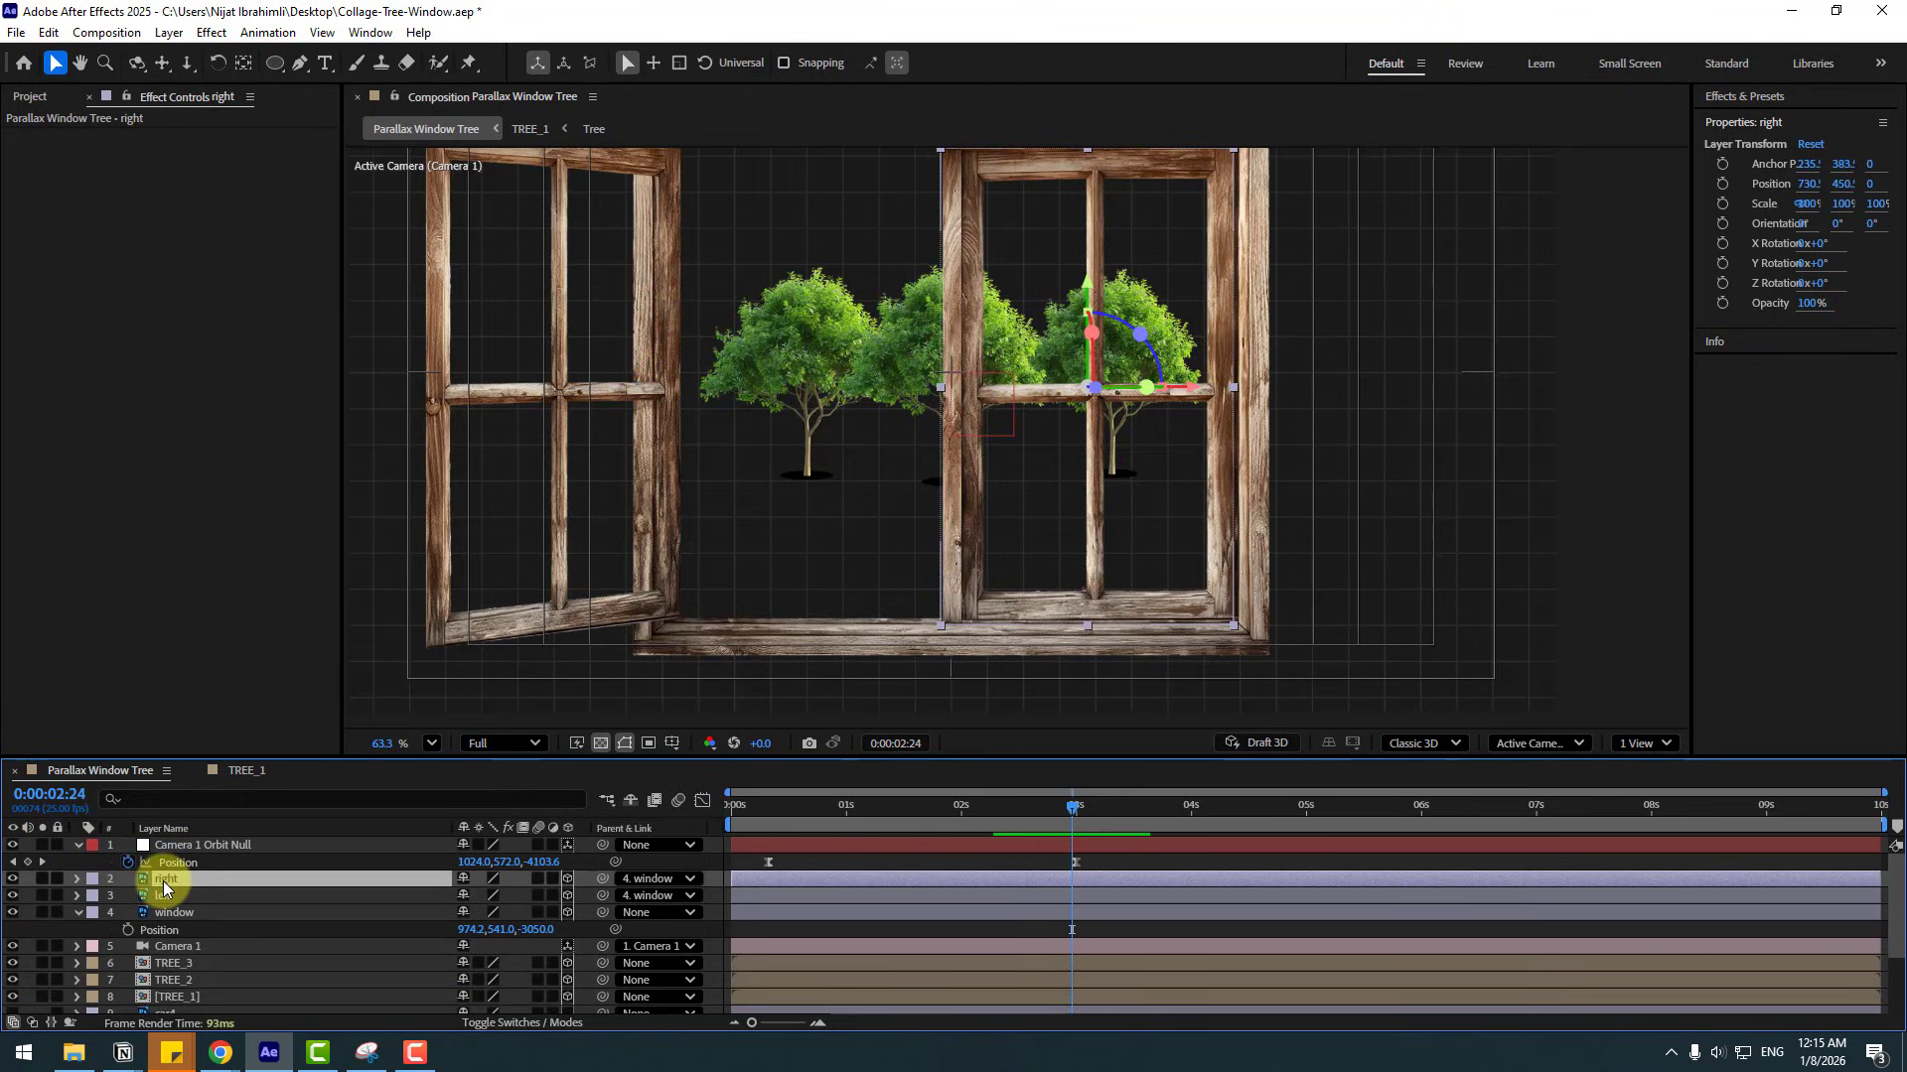
pyautogui.click(41, 880)
pyautogui.click(242, 64)
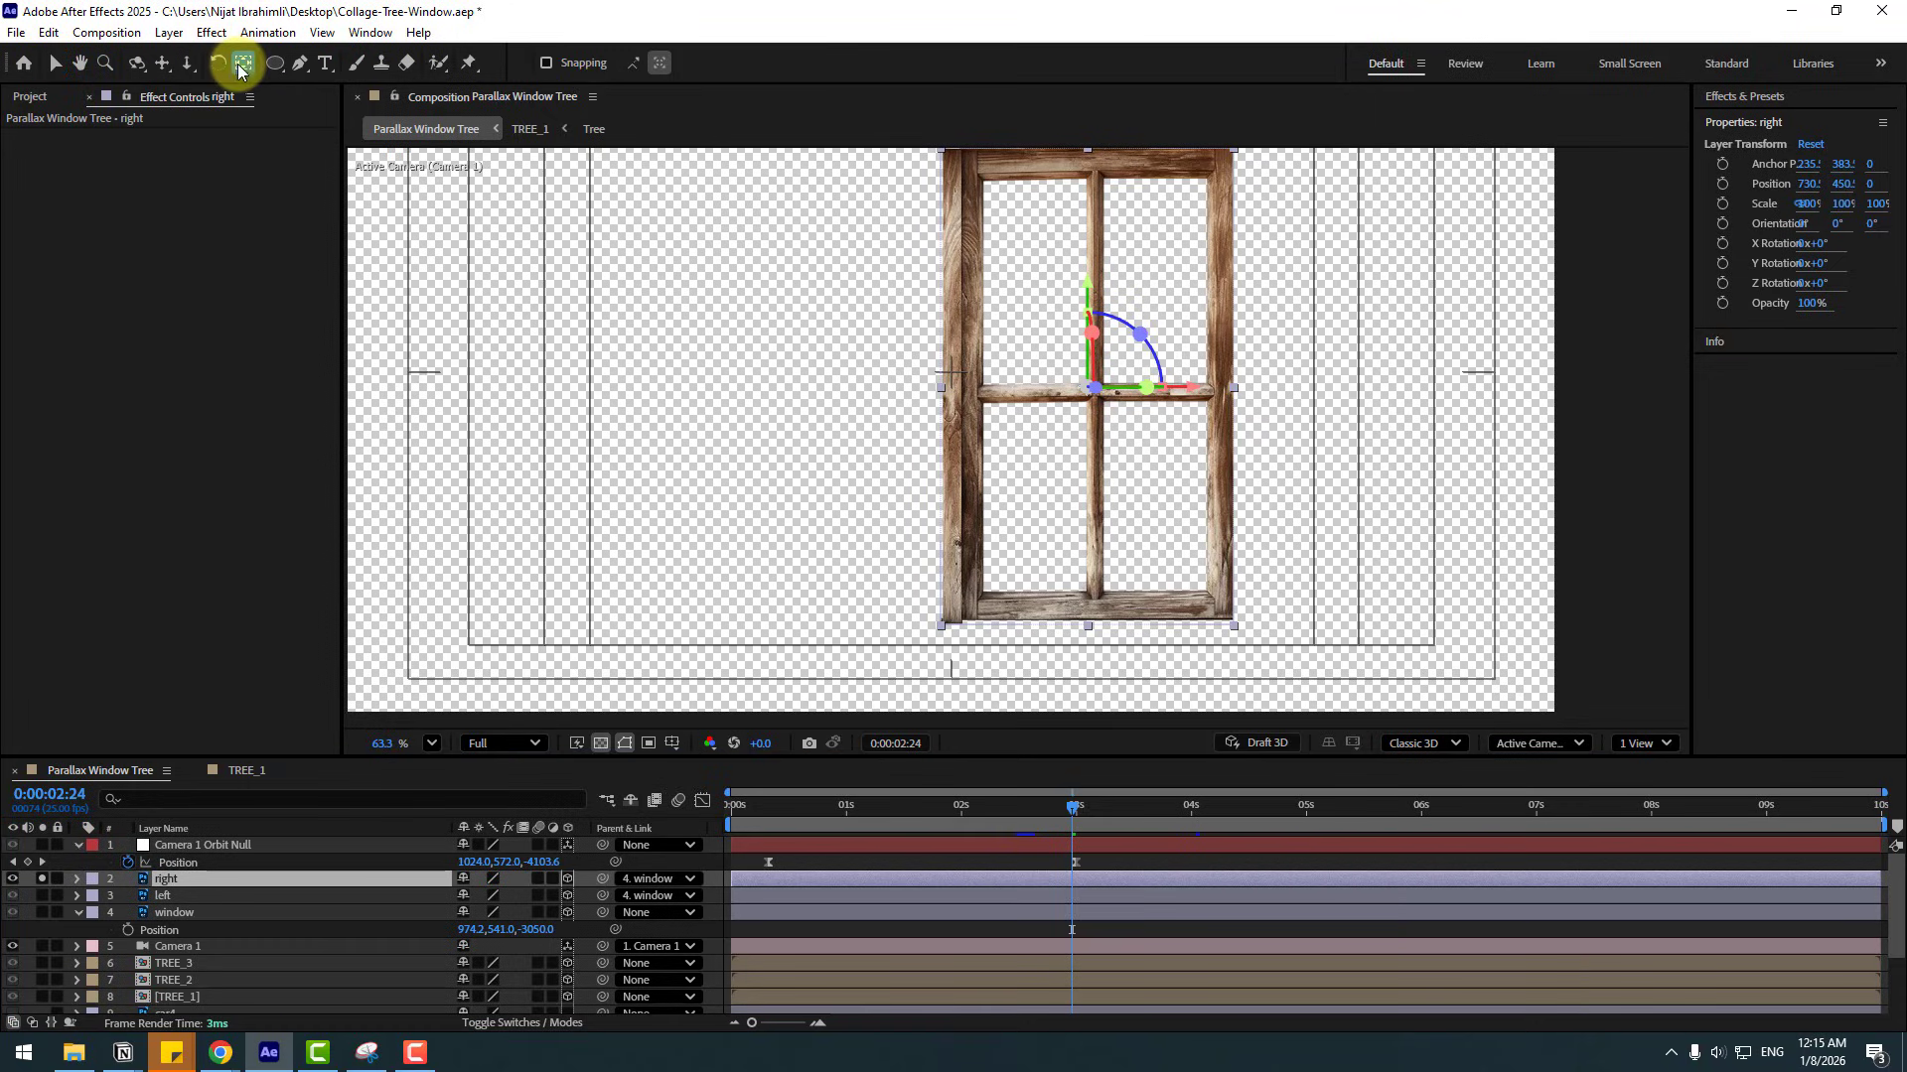
pyautogui.moveTo(1199, 397); pyautogui.dragTo(1349, 400)
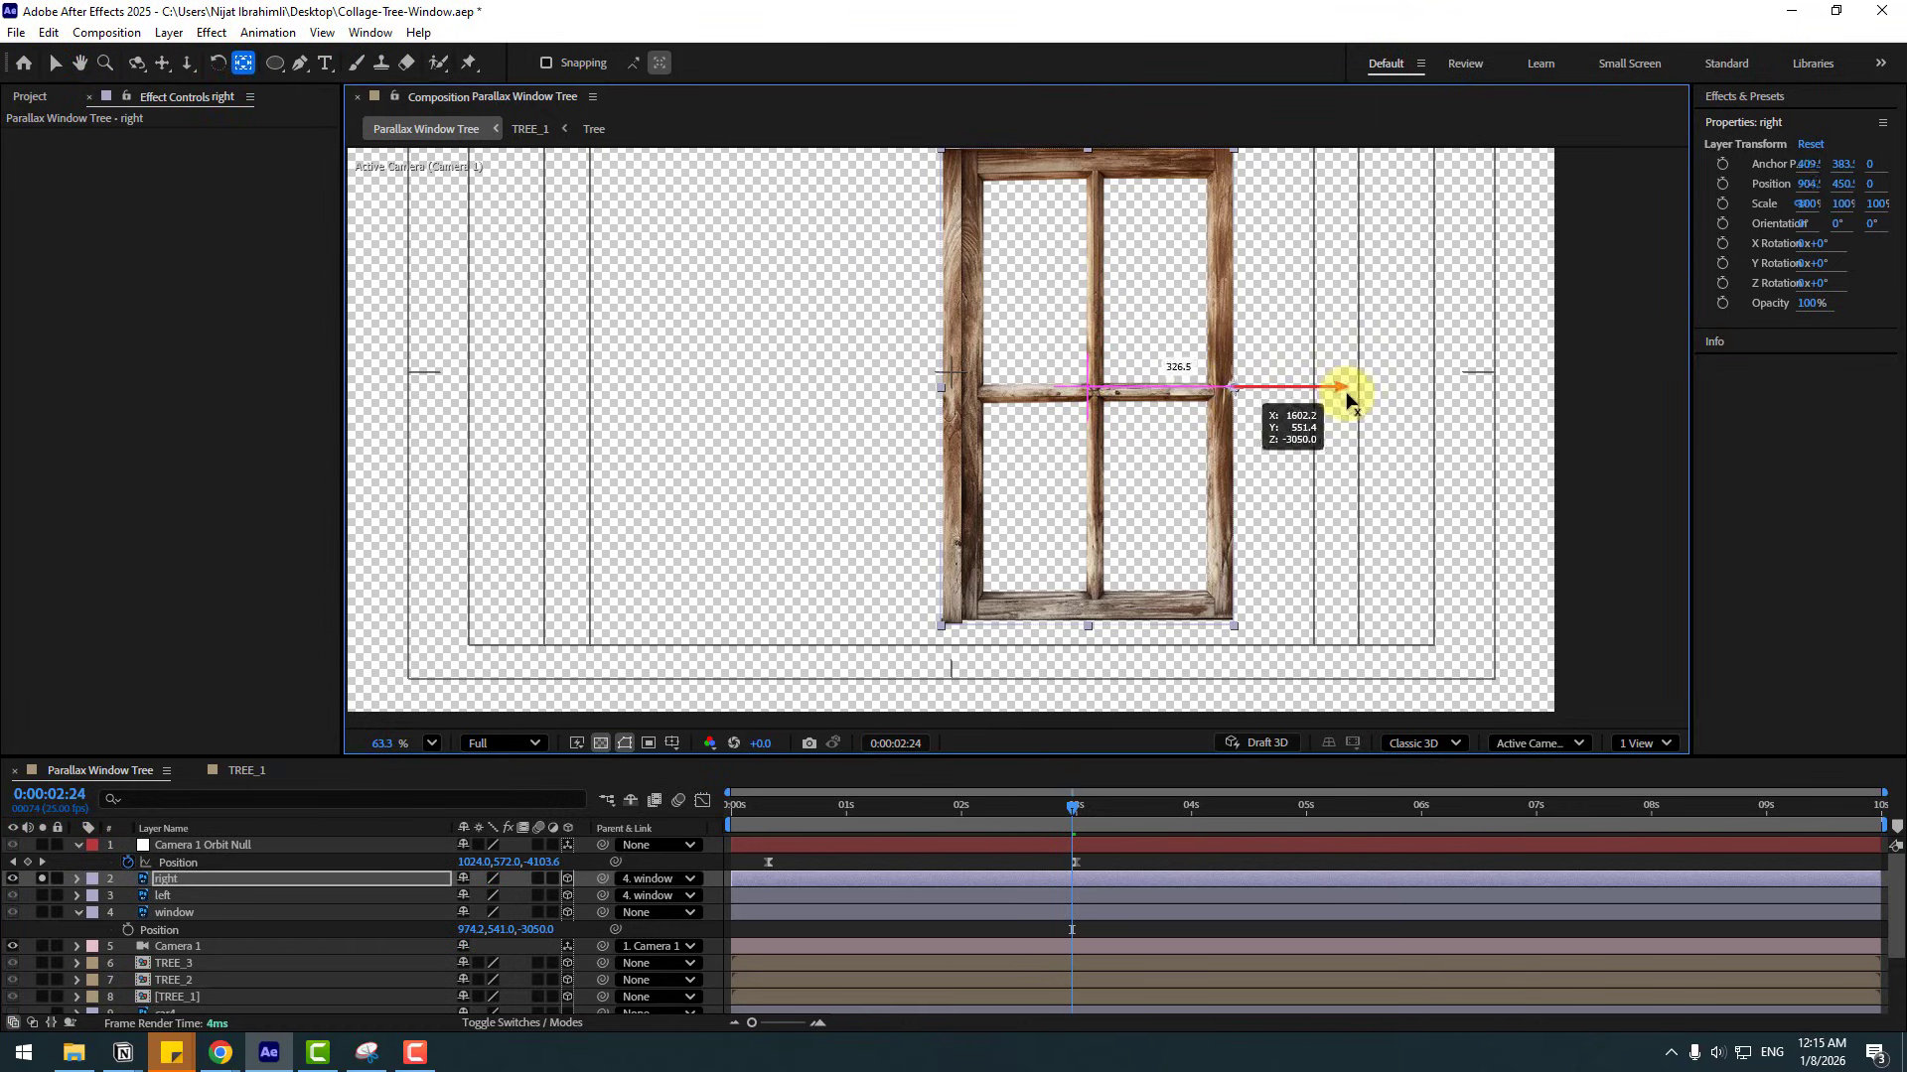
pyautogui.press('v')
# - Unsolo the right sash and swing it open with a Y Rotation of -127°
pyautogui.click(42, 879)
pyautogui.press('r')
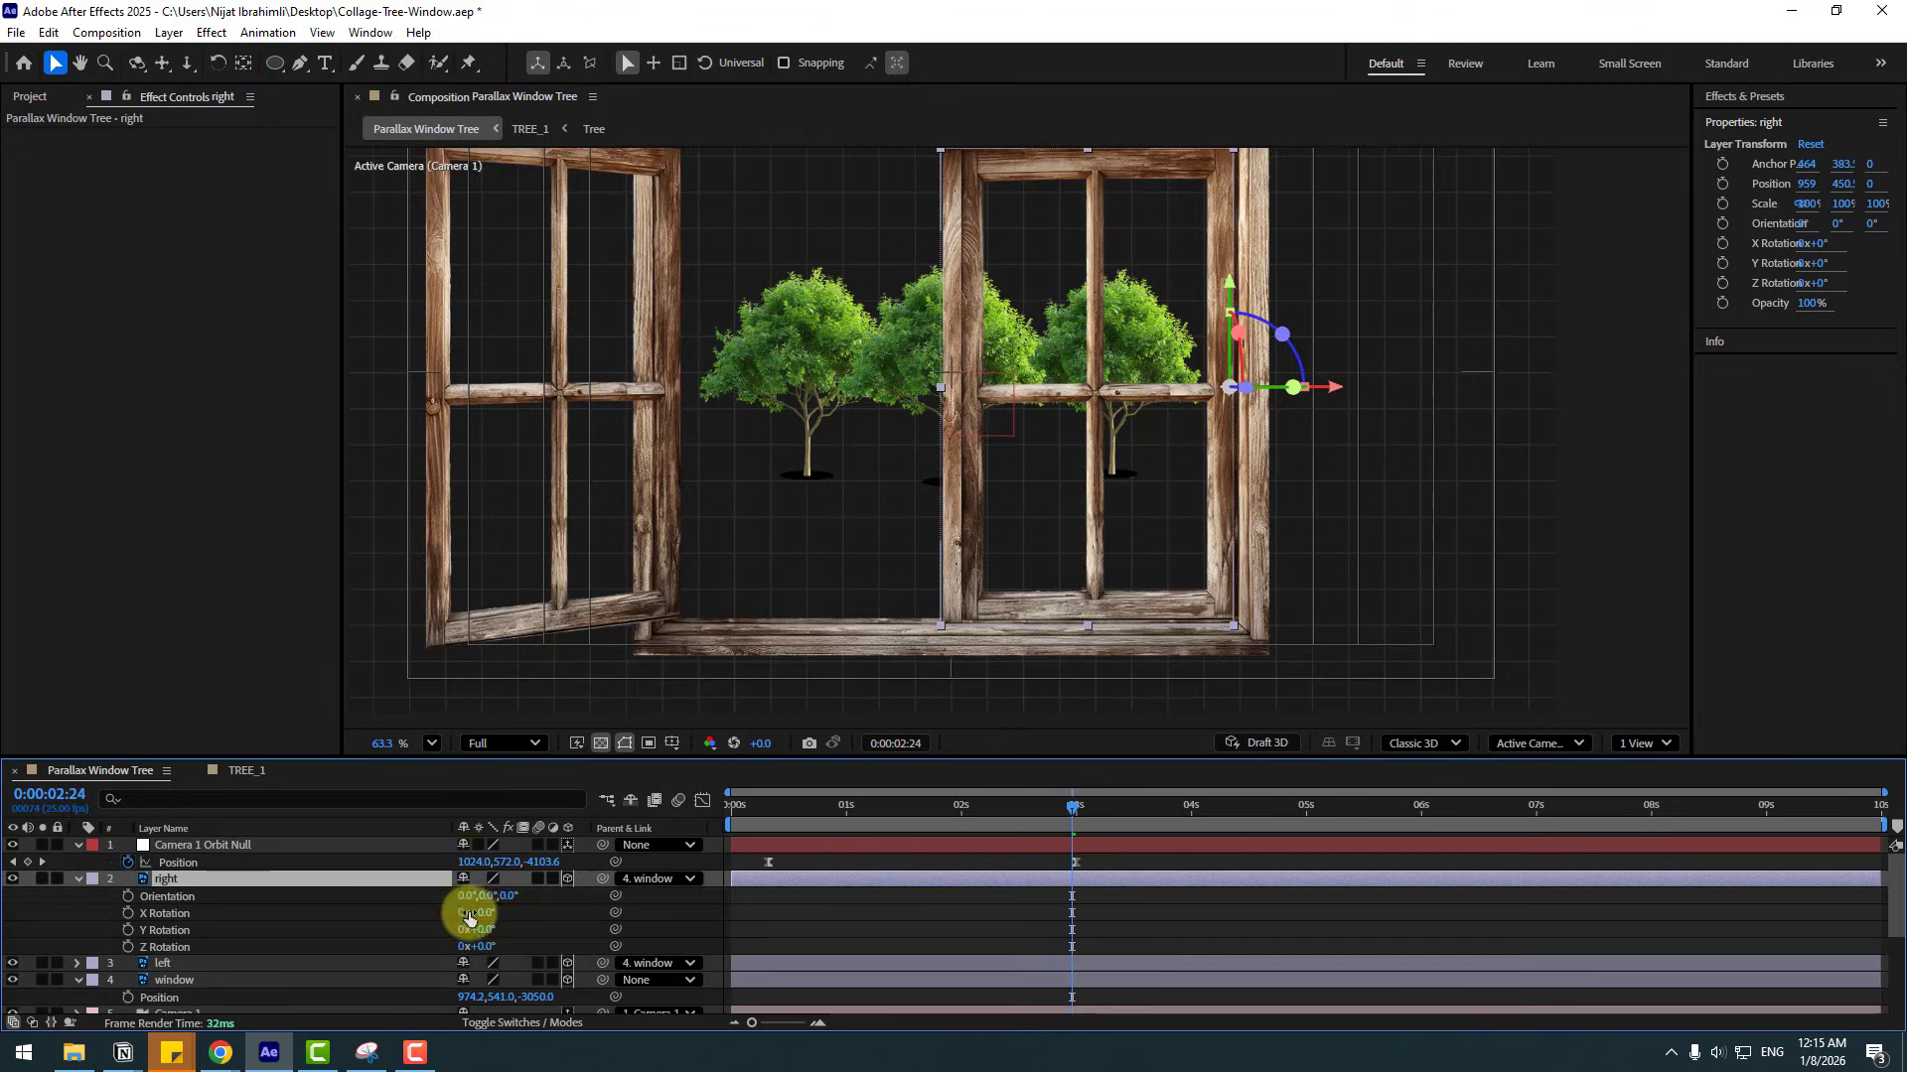
pyautogui.moveTo(482, 936); pyautogui.dragTo(367, 940)
# - Add a Y Rotation keyframe to the right sash layer at 0:00:02:11
pyautogui.moveTo(1013, 812)
pyautogui.mouseDown()
pyautogui.moveTo(812, 815)
pyautogui.moveTo(1010, 812)
pyautogui.mouseUp()
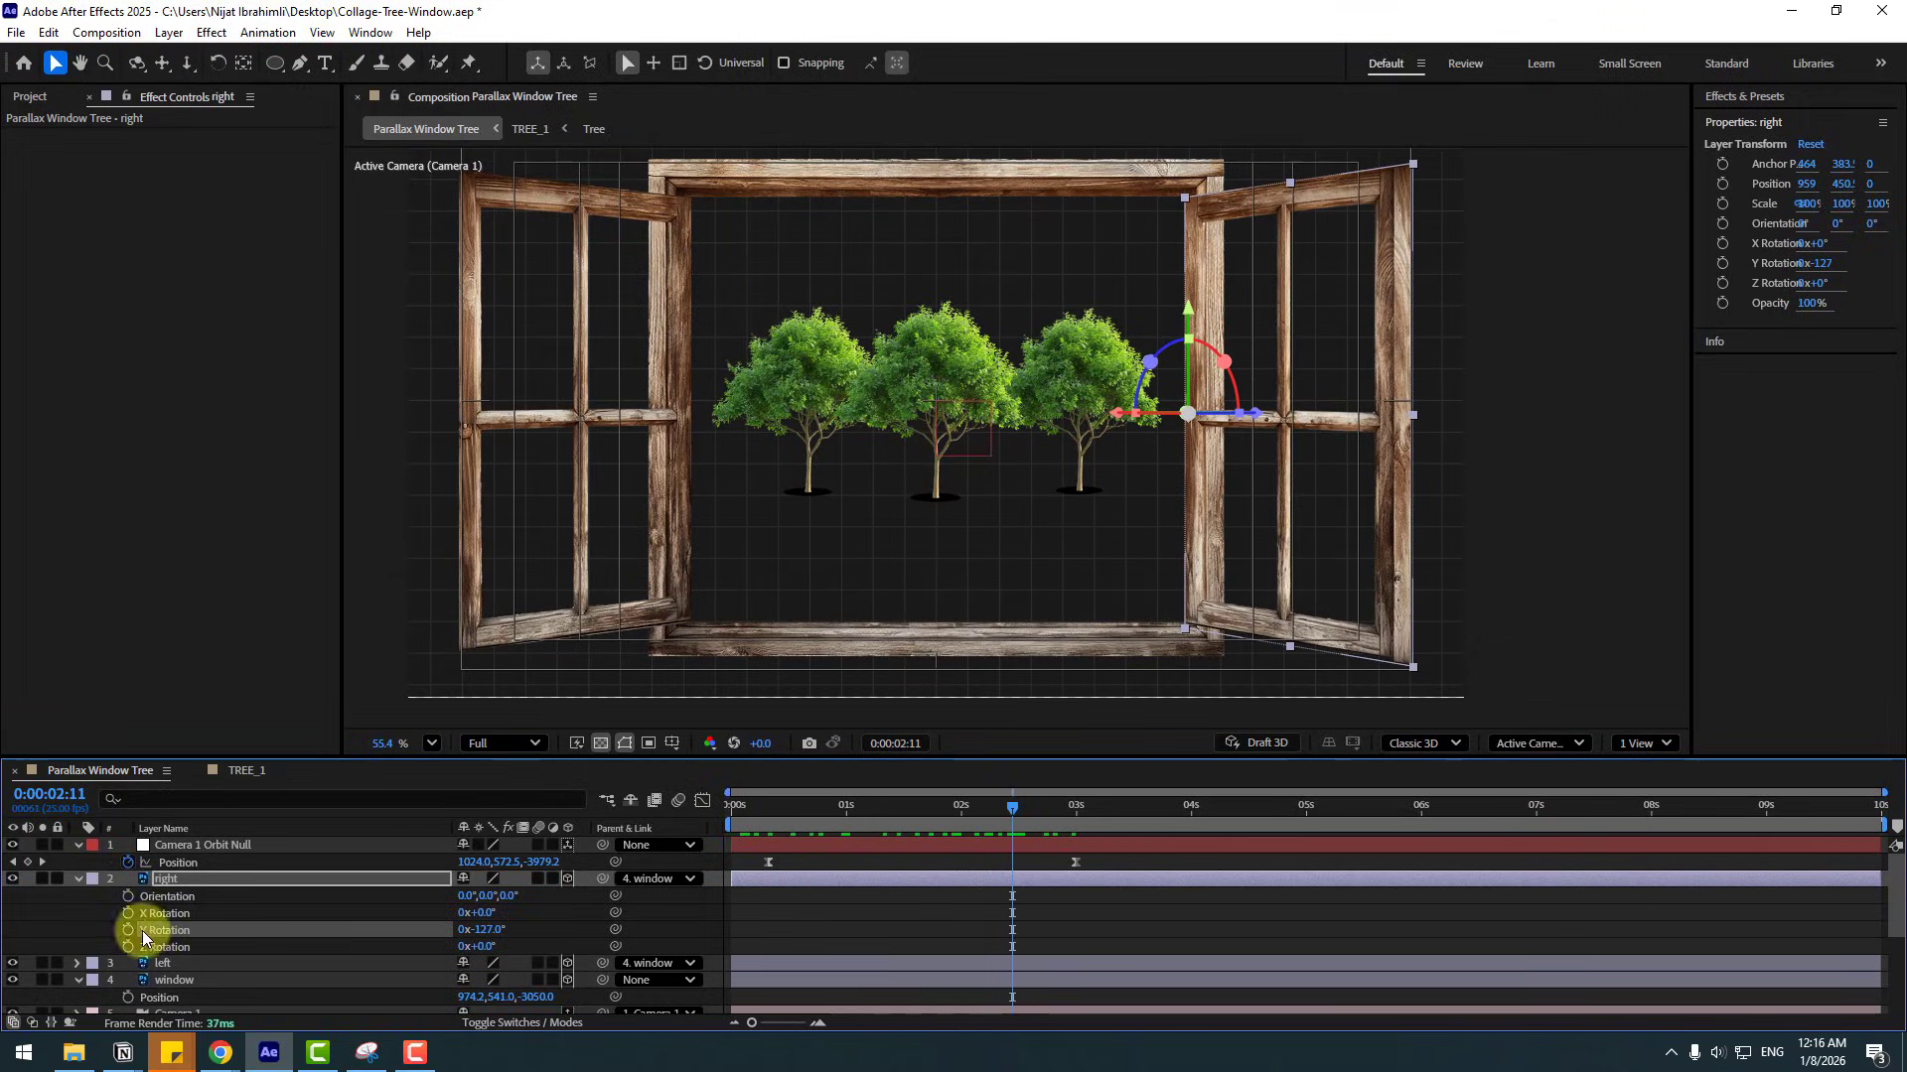
pyautogui.press('Return')
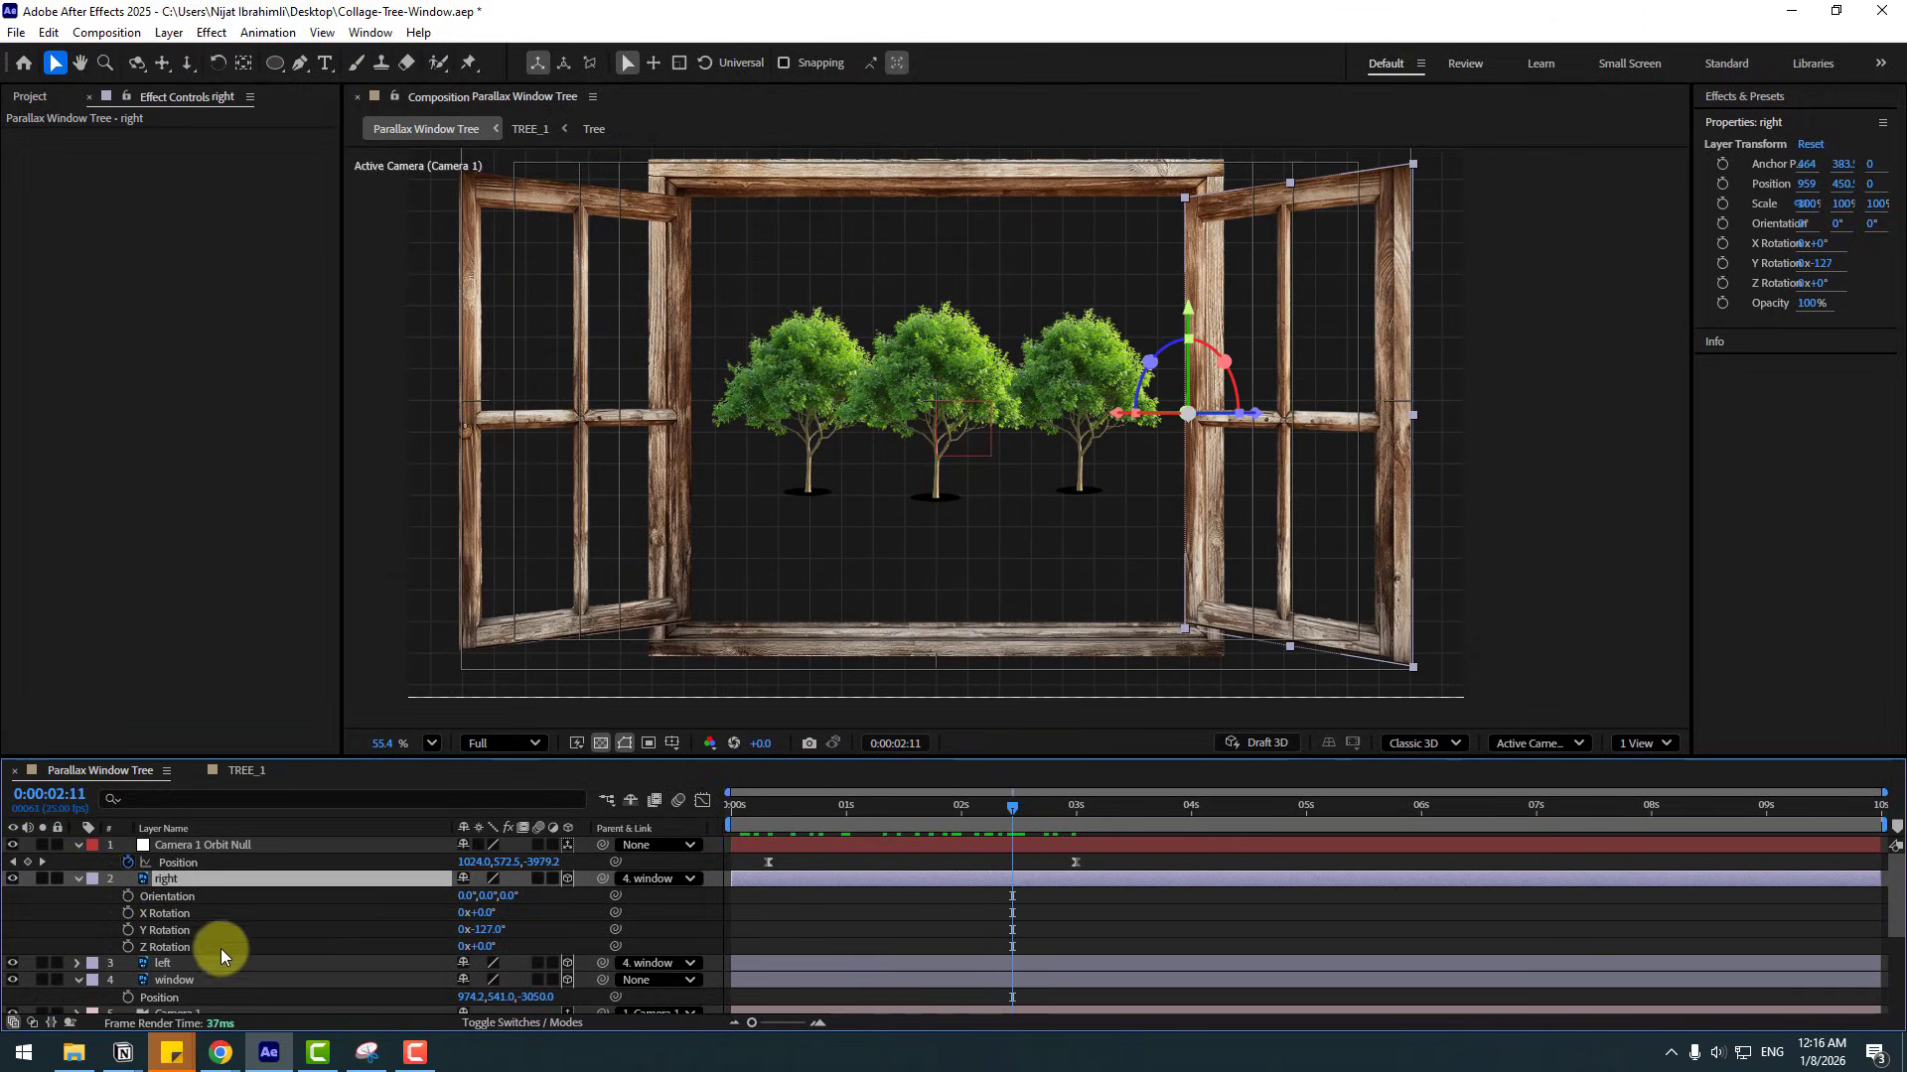
pyautogui.click(128, 930)
pyautogui.scroll(-2, 107, 949)
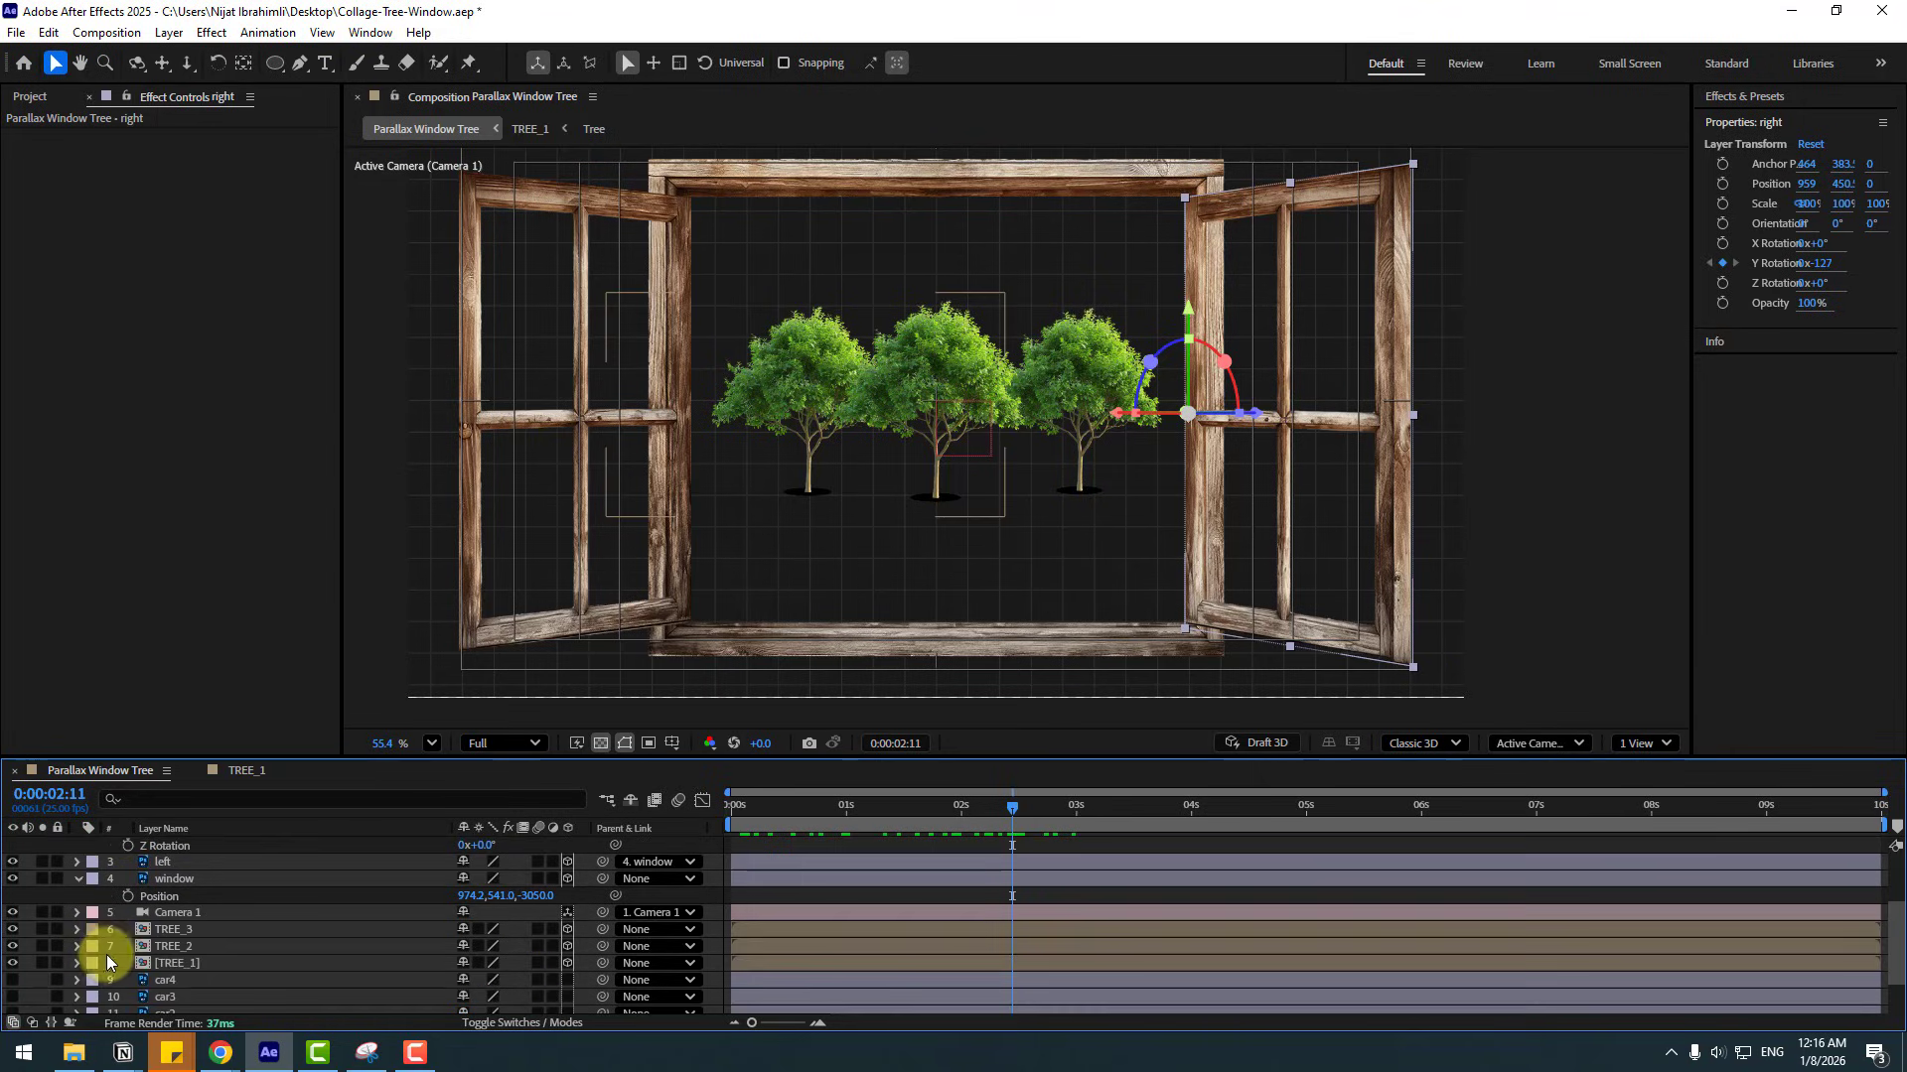
# - Add a Y Rotation keyframe to the left sash layer at 0:00:02:11
pyautogui.click(163, 863)
pyautogui.press('r')
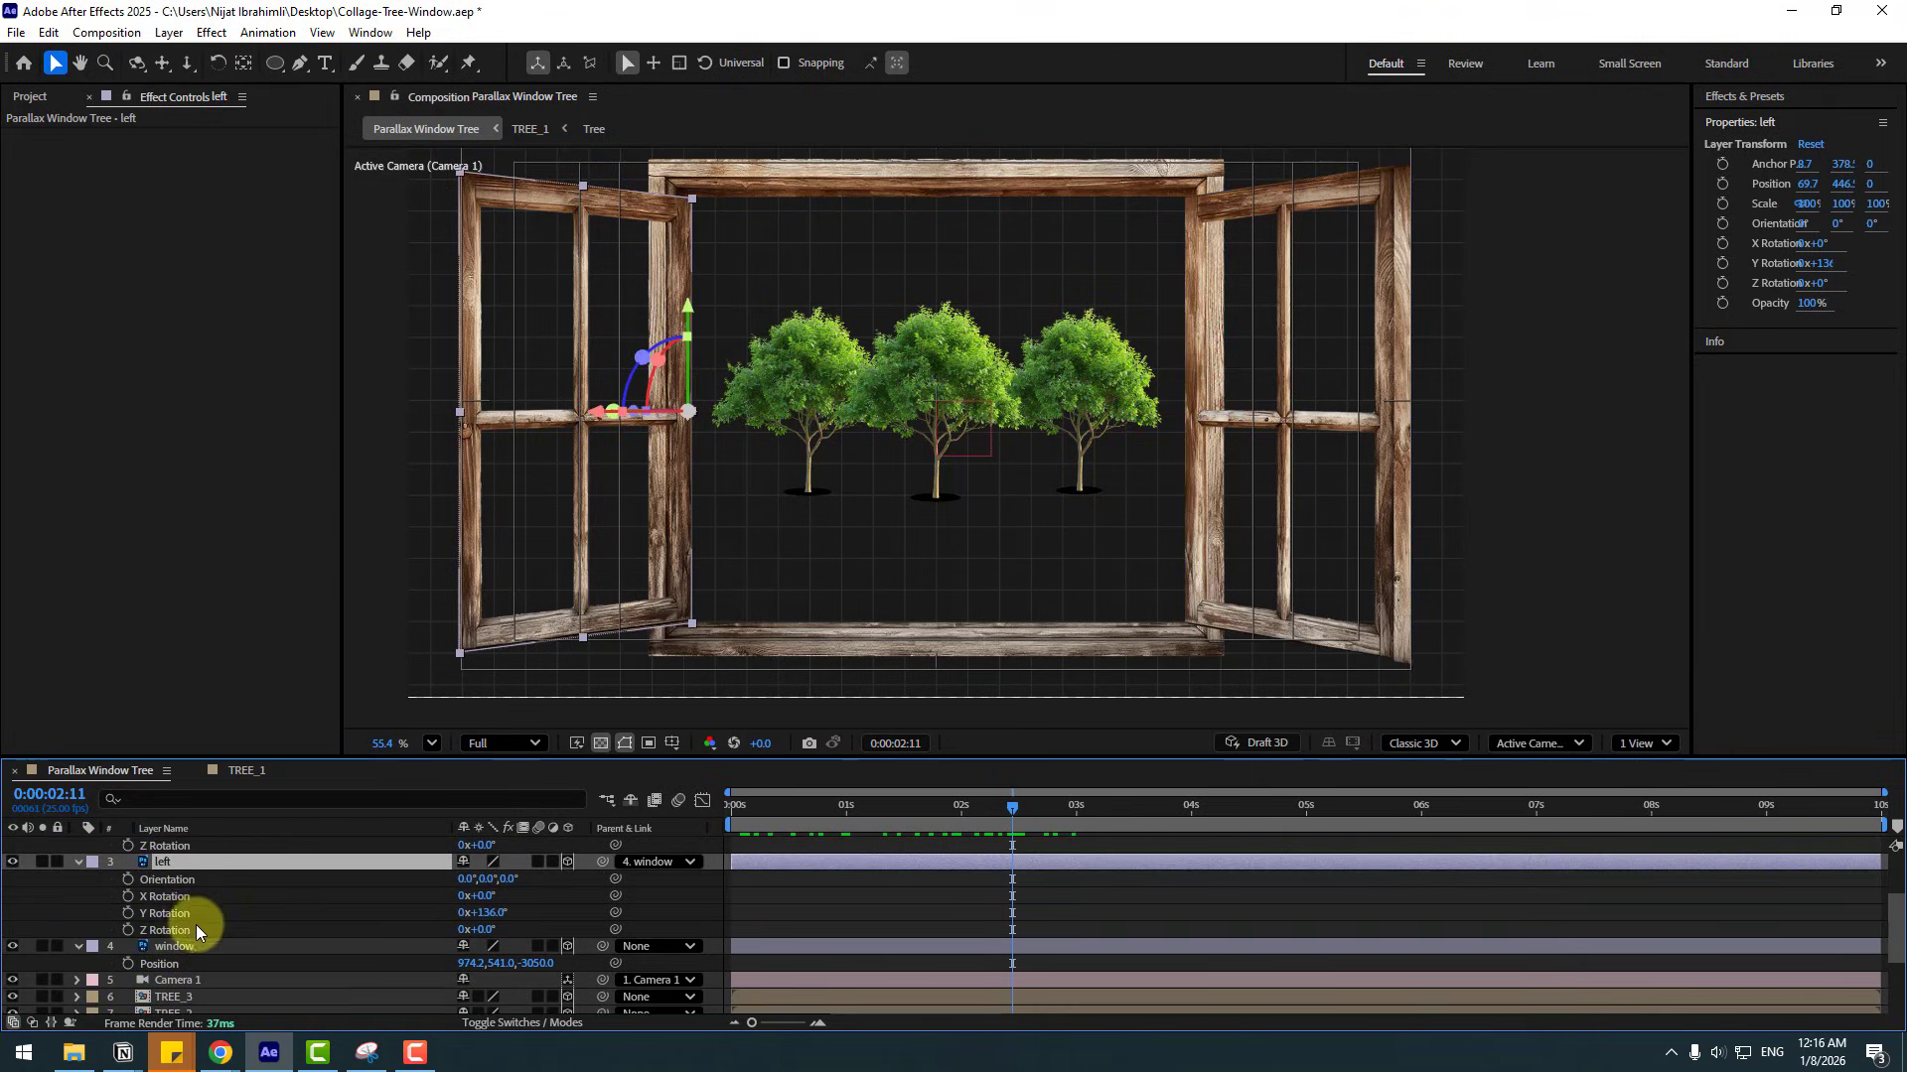
pyautogui.click(128, 913)
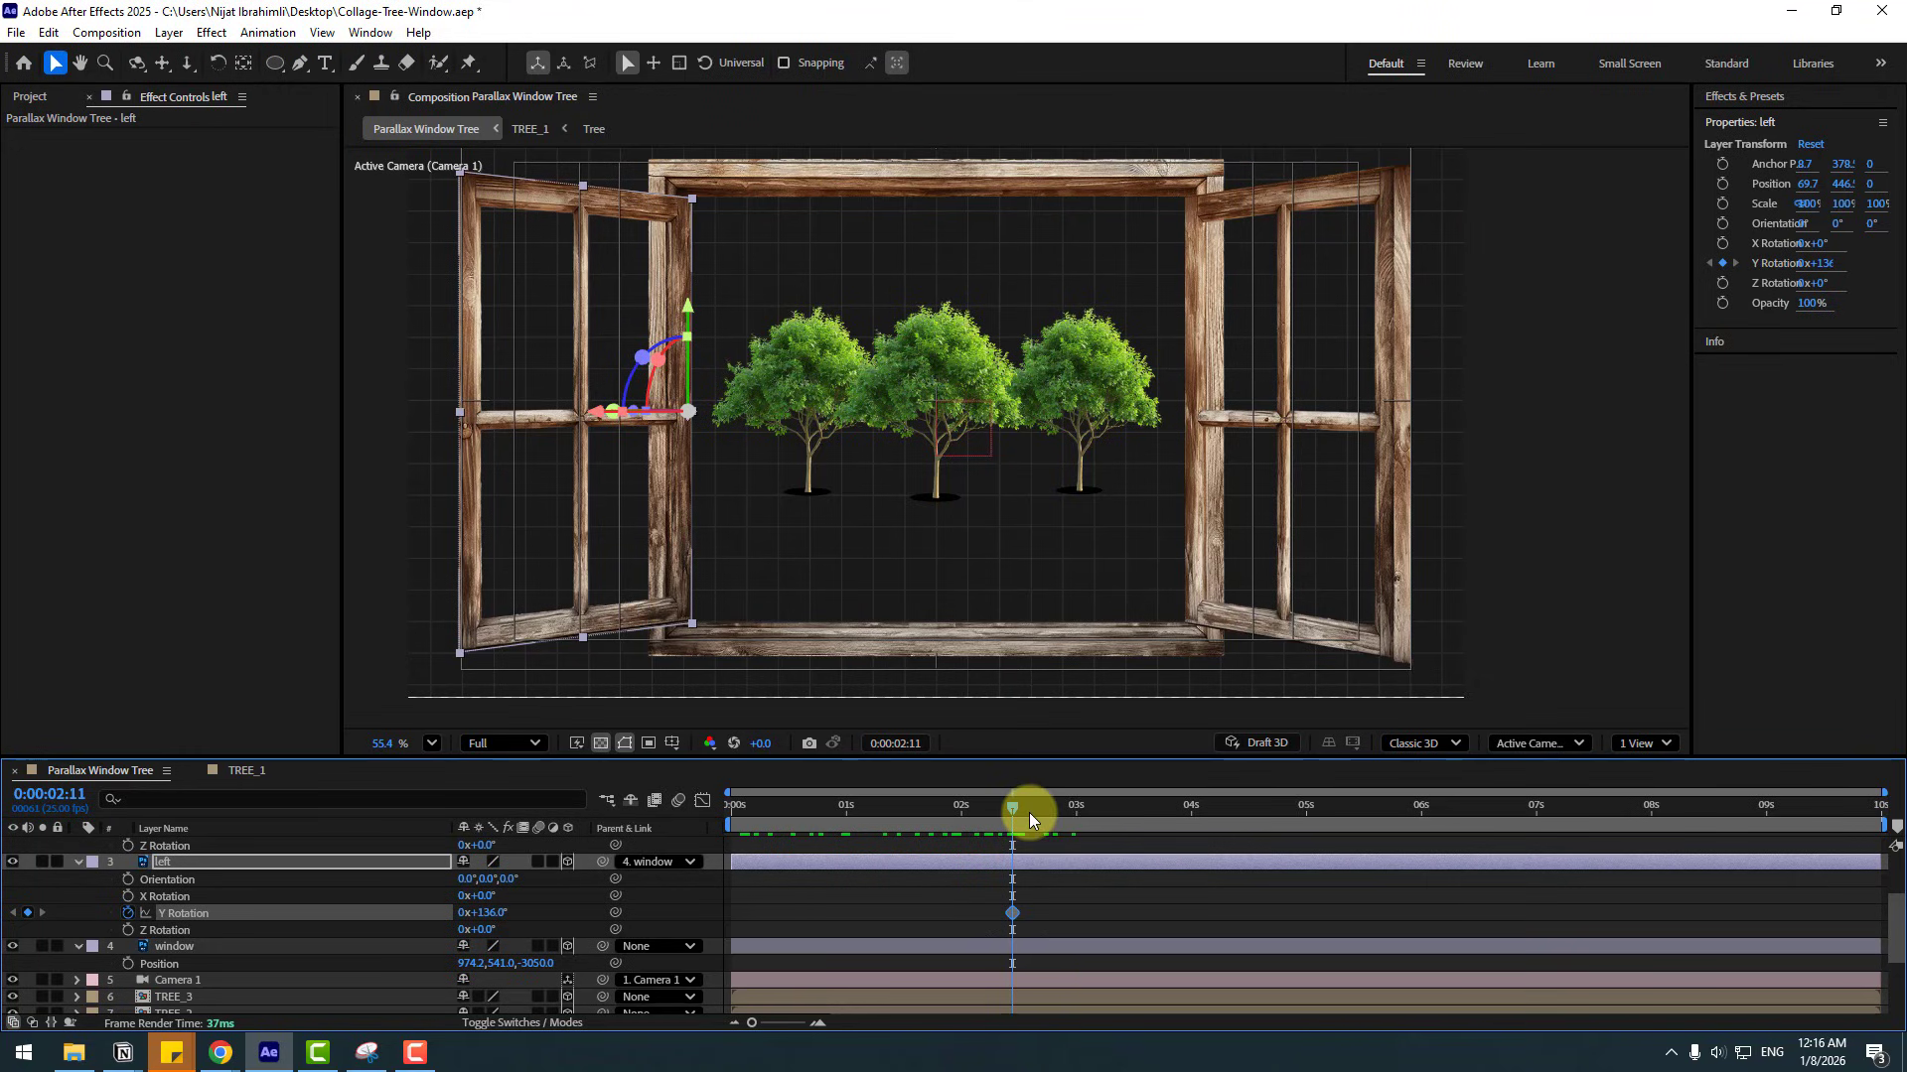
# - Close both sashes at 0:00:03:06 by setting the Y Rotation of the left and right layers to 0°
pyautogui.moveTo(1029, 812); pyautogui.dragTo(1094, 823)
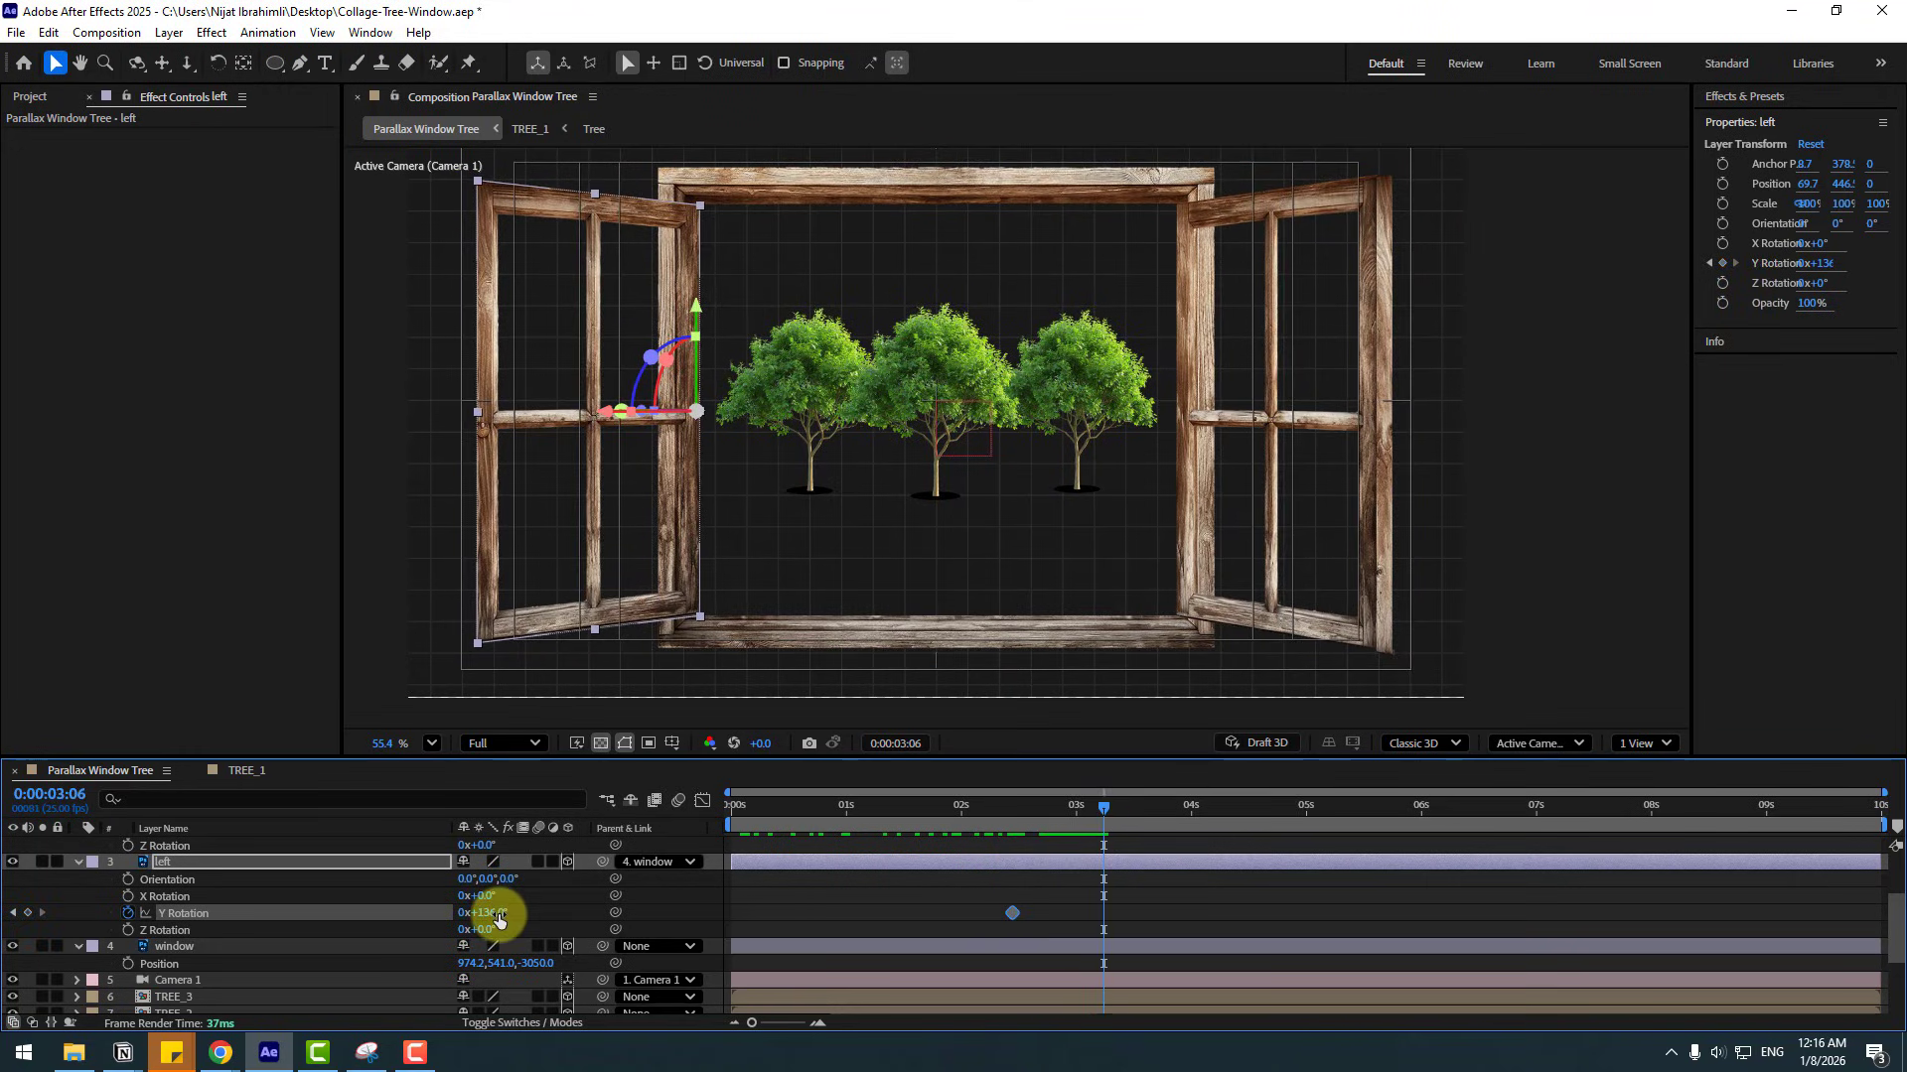
pyautogui.write('0')
pyautogui.press('Return')
pyautogui.scroll(1, 540, 931)
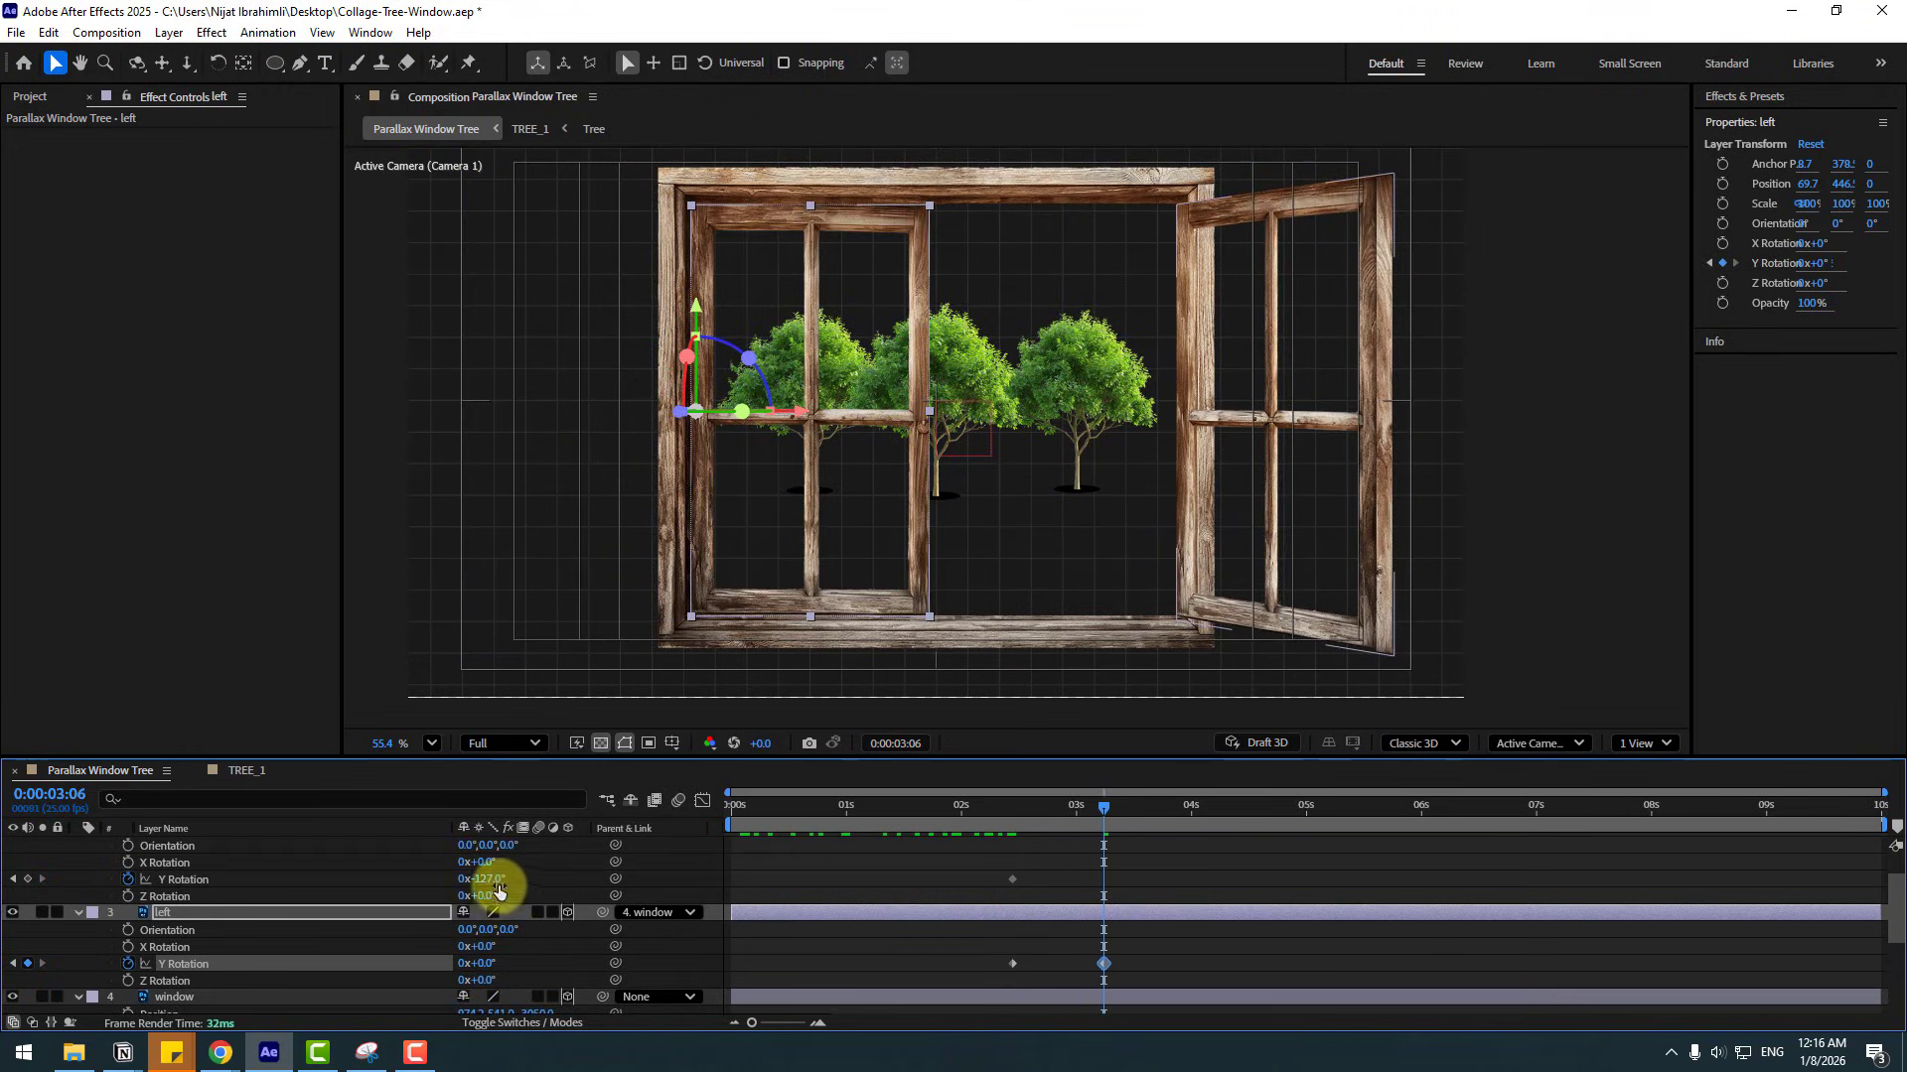
pyautogui.write('0')
pyautogui.press('Return')
# - Apply Easy Ease to all Y Rotation keyframes of both sashes and preview the closing motion
pyautogui.moveTo(1157, 869); pyautogui.dragTo(1013, 967)
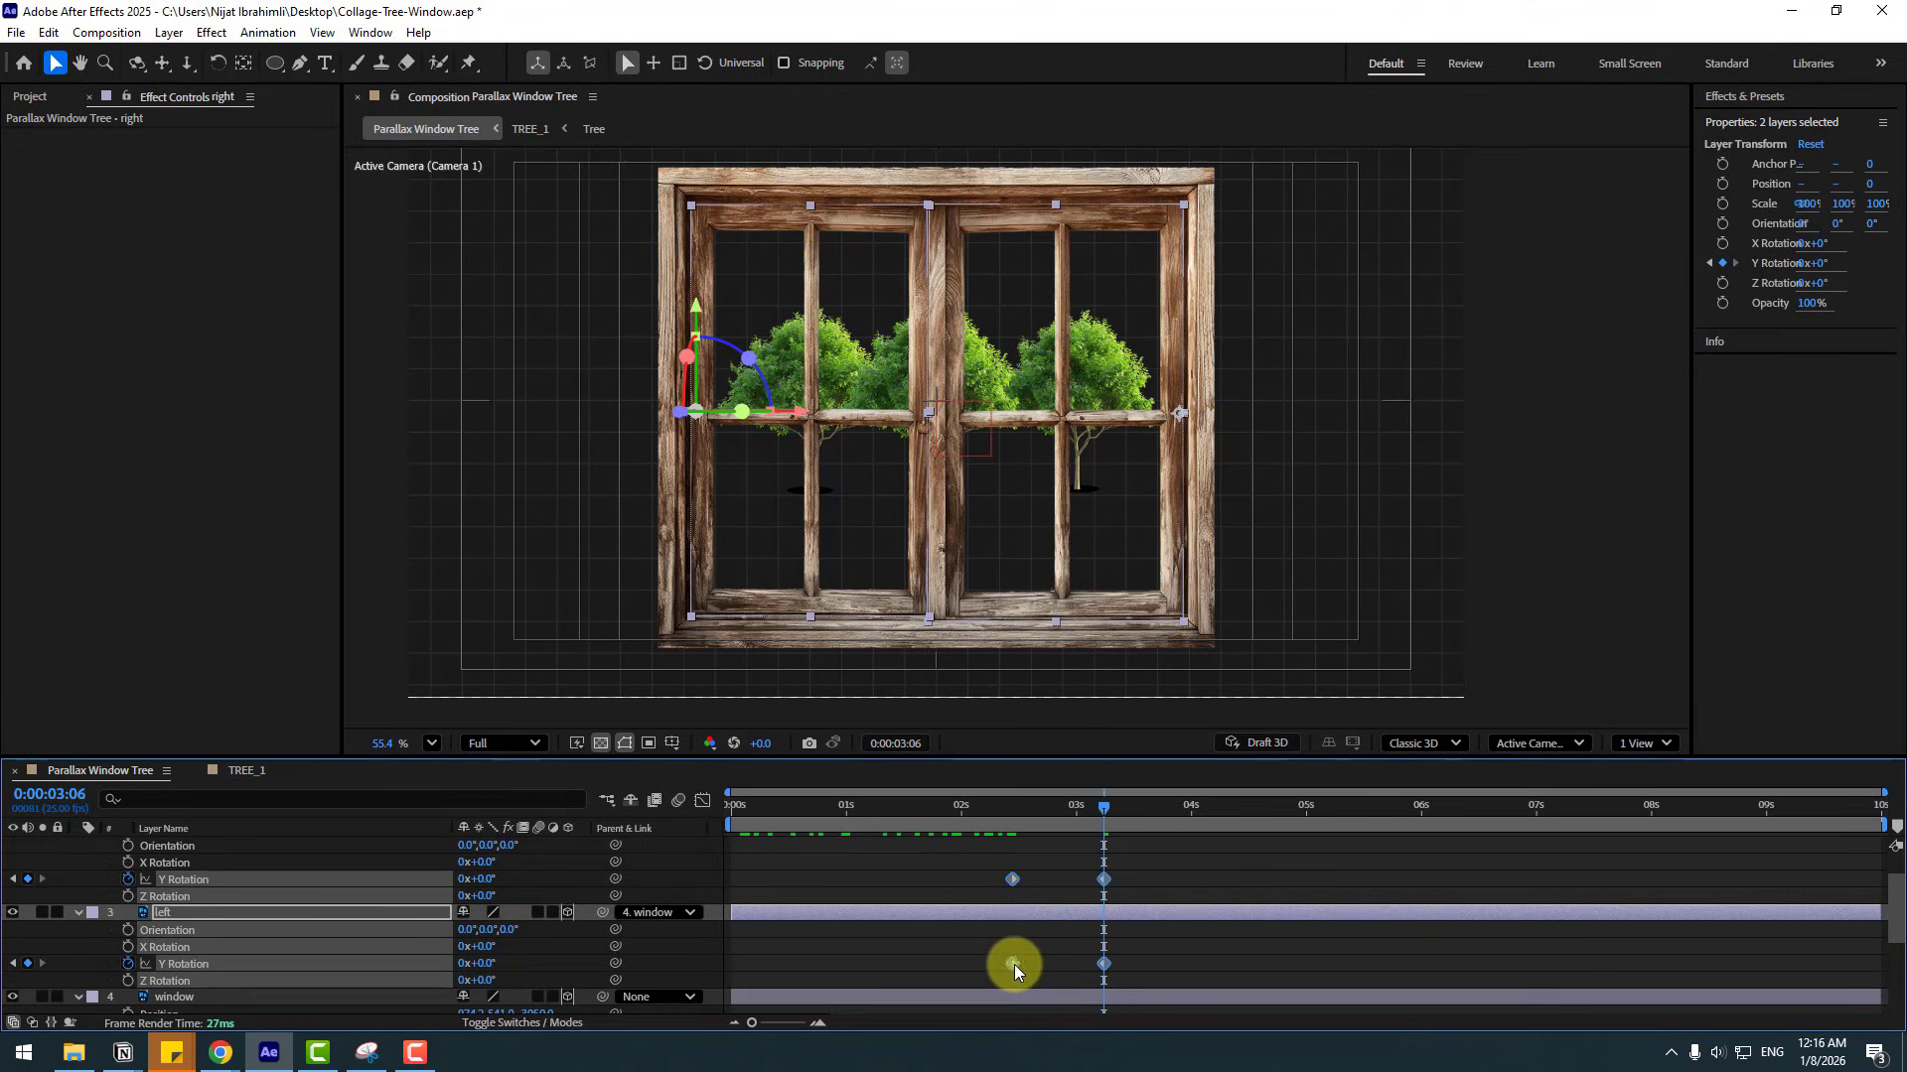
pyautogui.rightClick(1015, 963)
pyautogui.moveTo(1037, 951)
pyautogui.click(1290, 733)
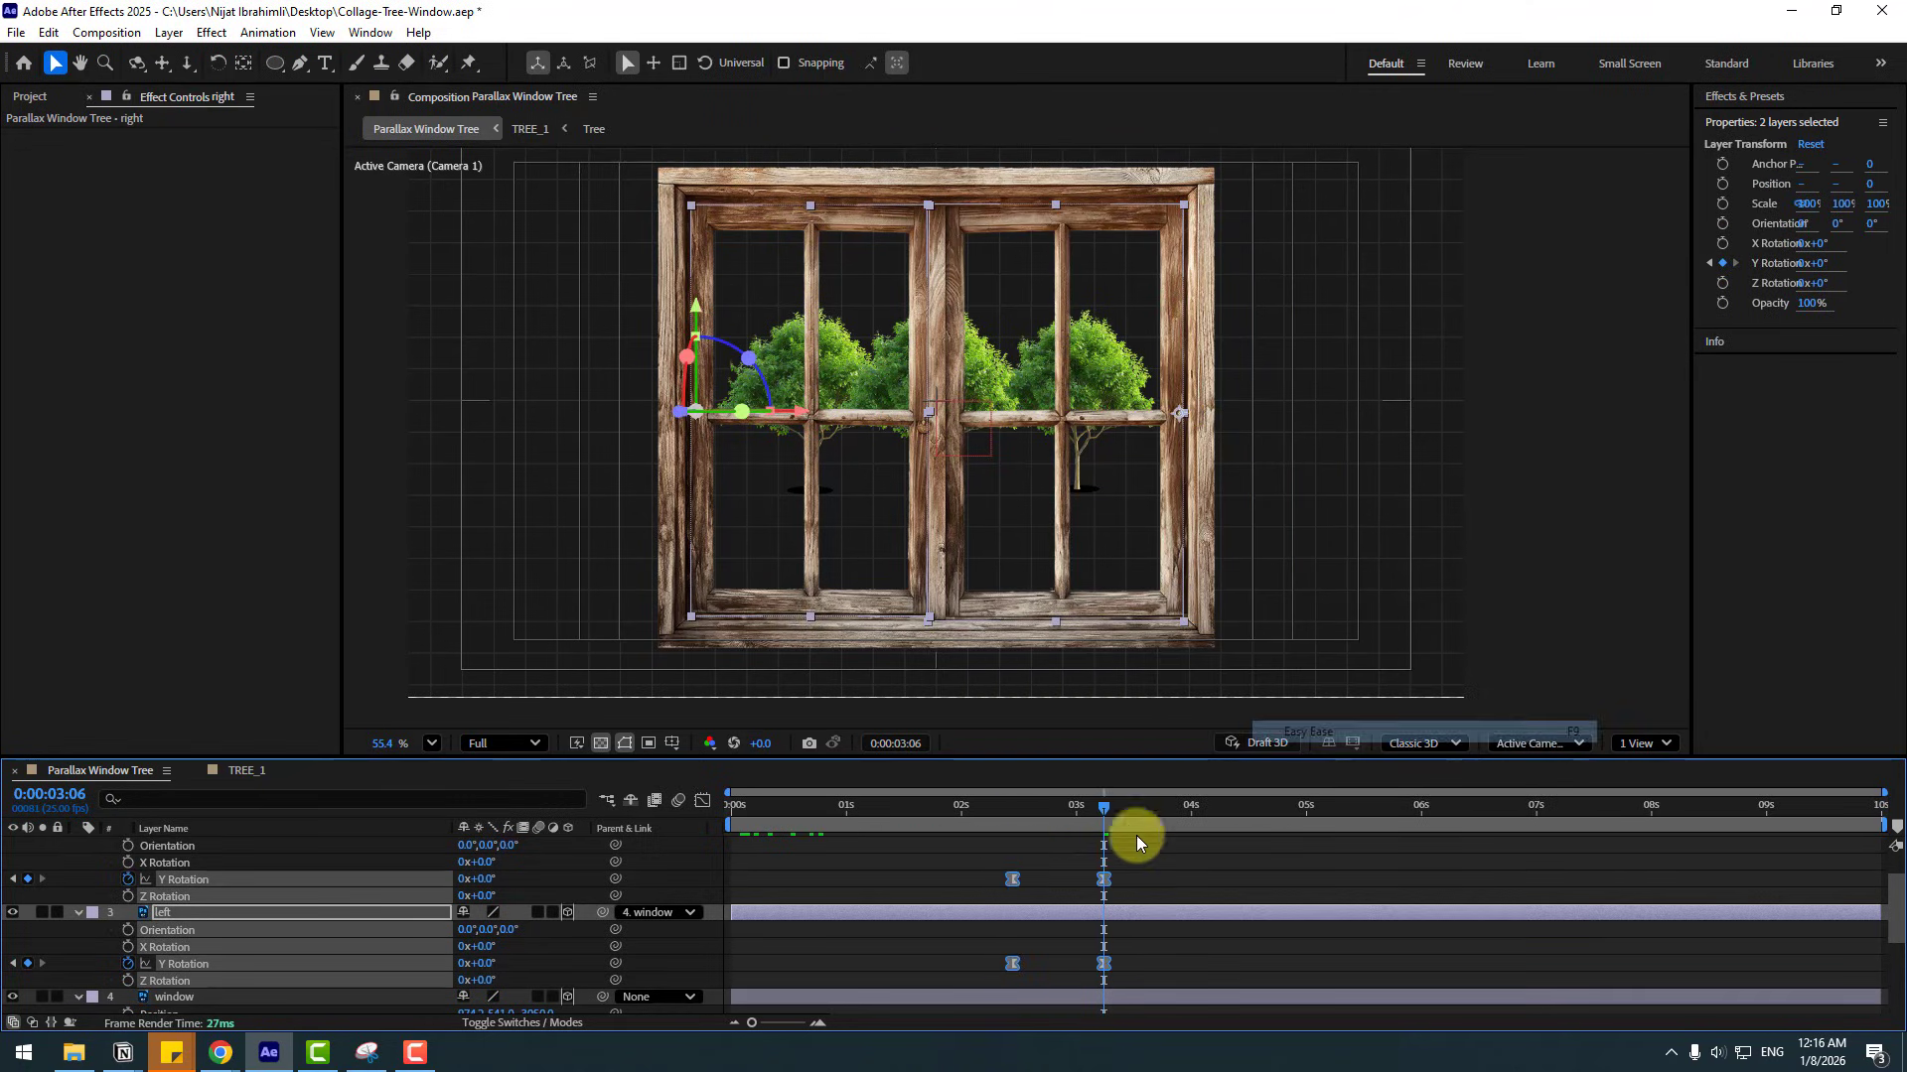
pyautogui.moveTo(999, 808); pyautogui.dragTo(921, 832)
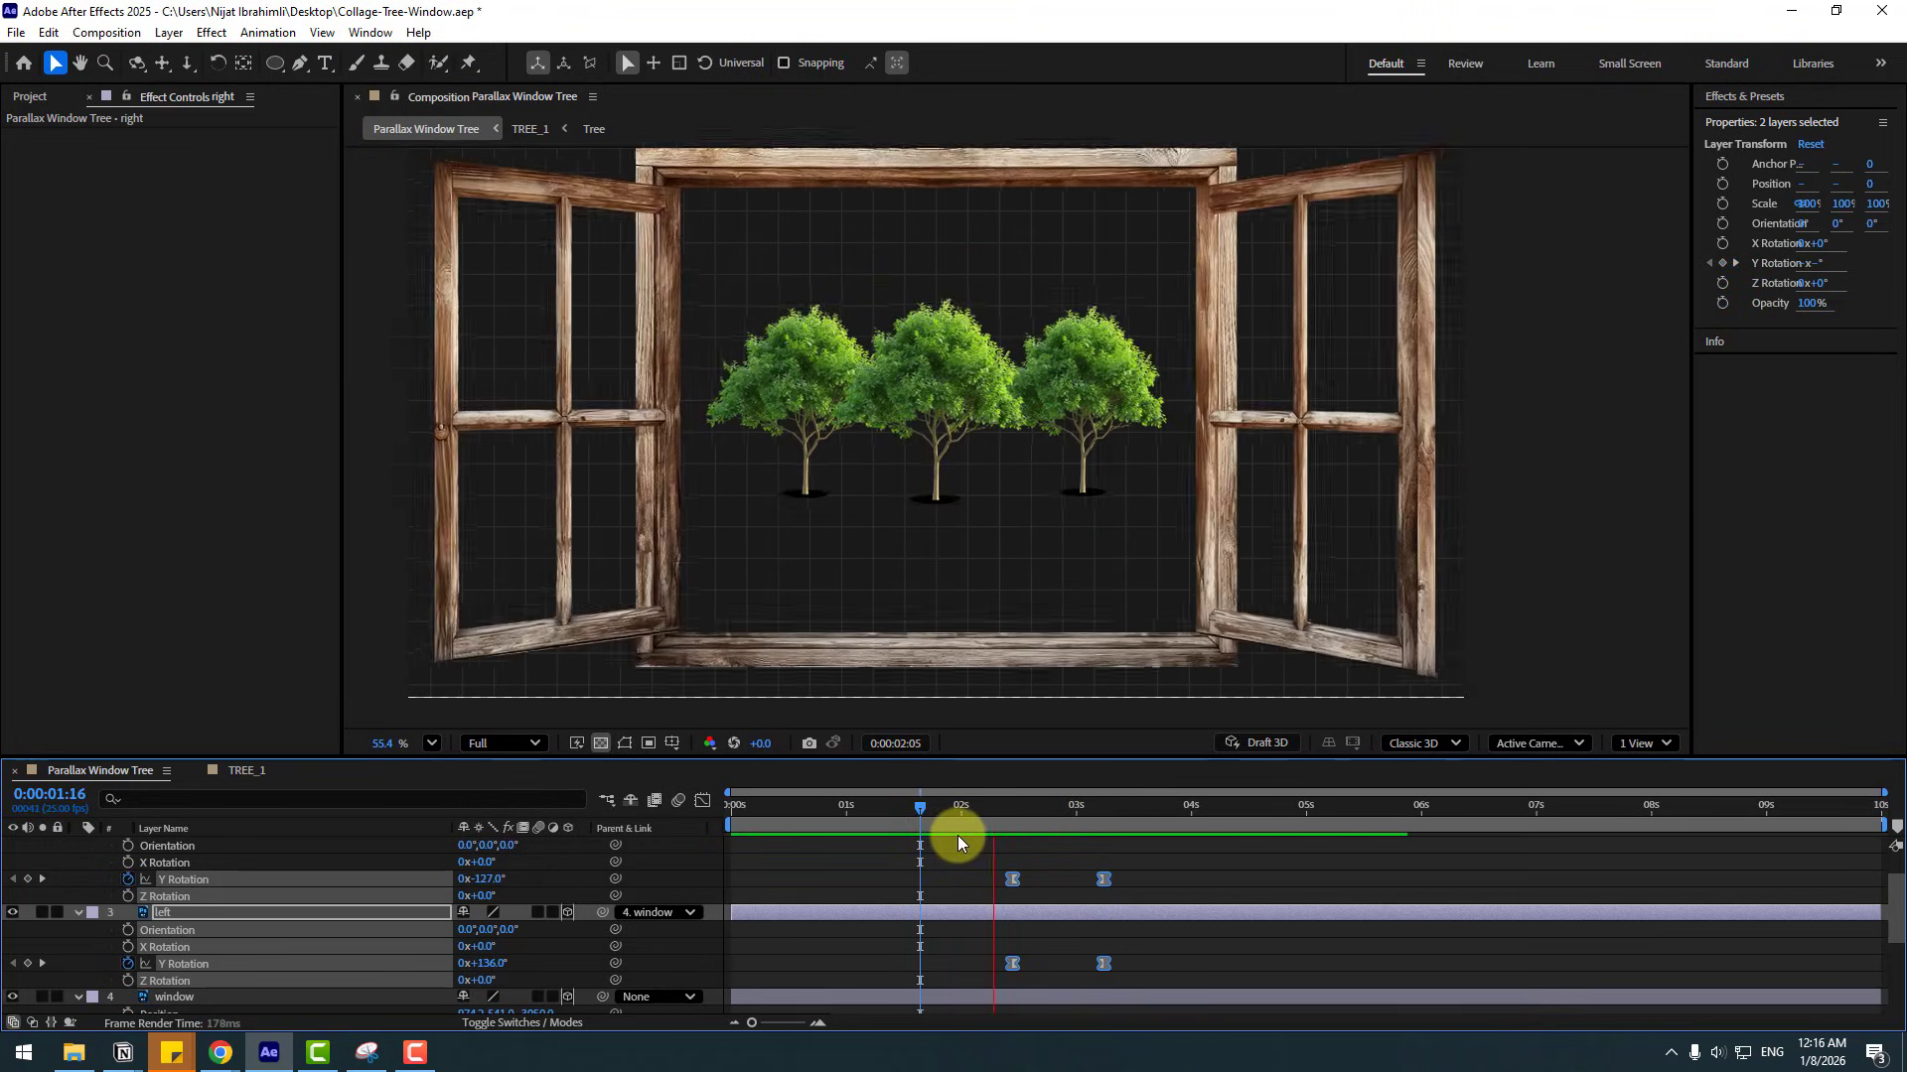
pyautogui.click(1146, 864)
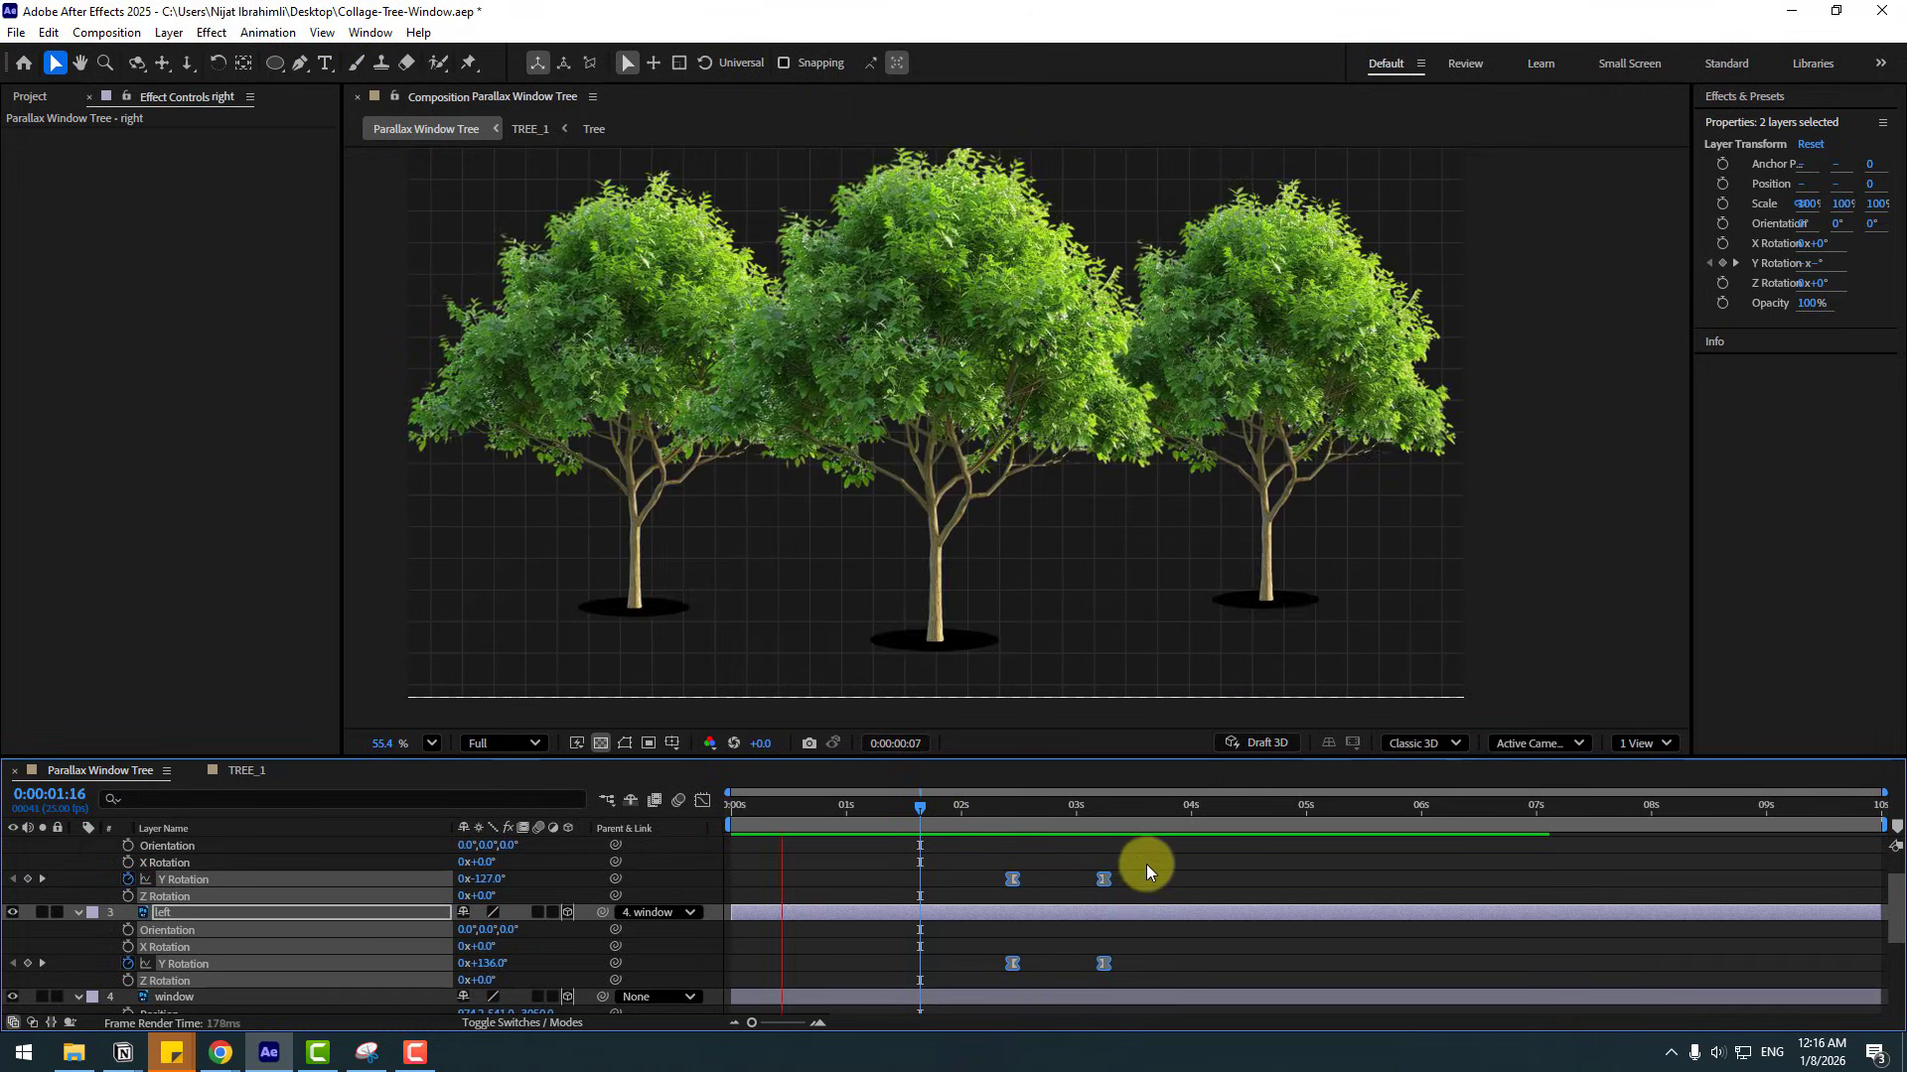
# - Steepen the sashes' rotation speed curves to about 52% influence, start the work area just after 2 seconds, and preview
pyautogui.moveTo(1146, 872); pyautogui.dragTo(989, 982)
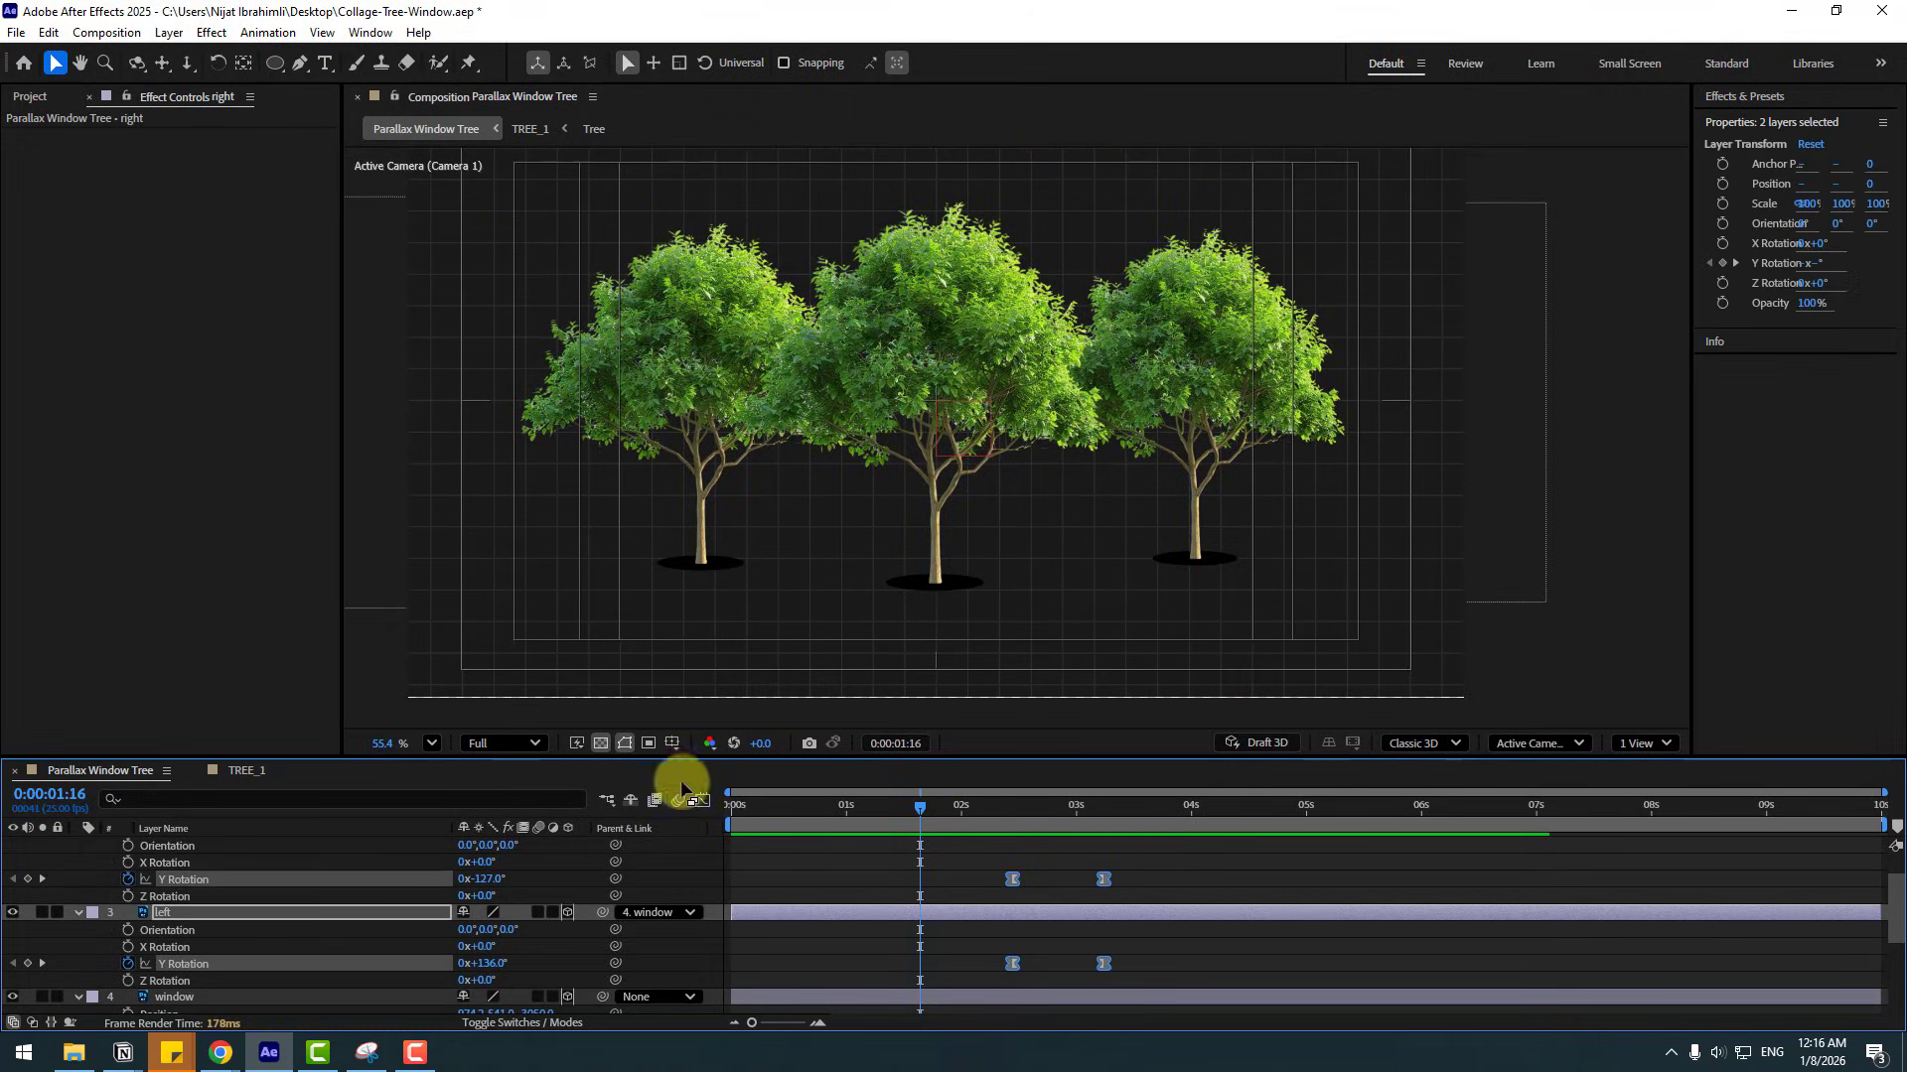
pyautogui.hotkey('shift', 'F3')
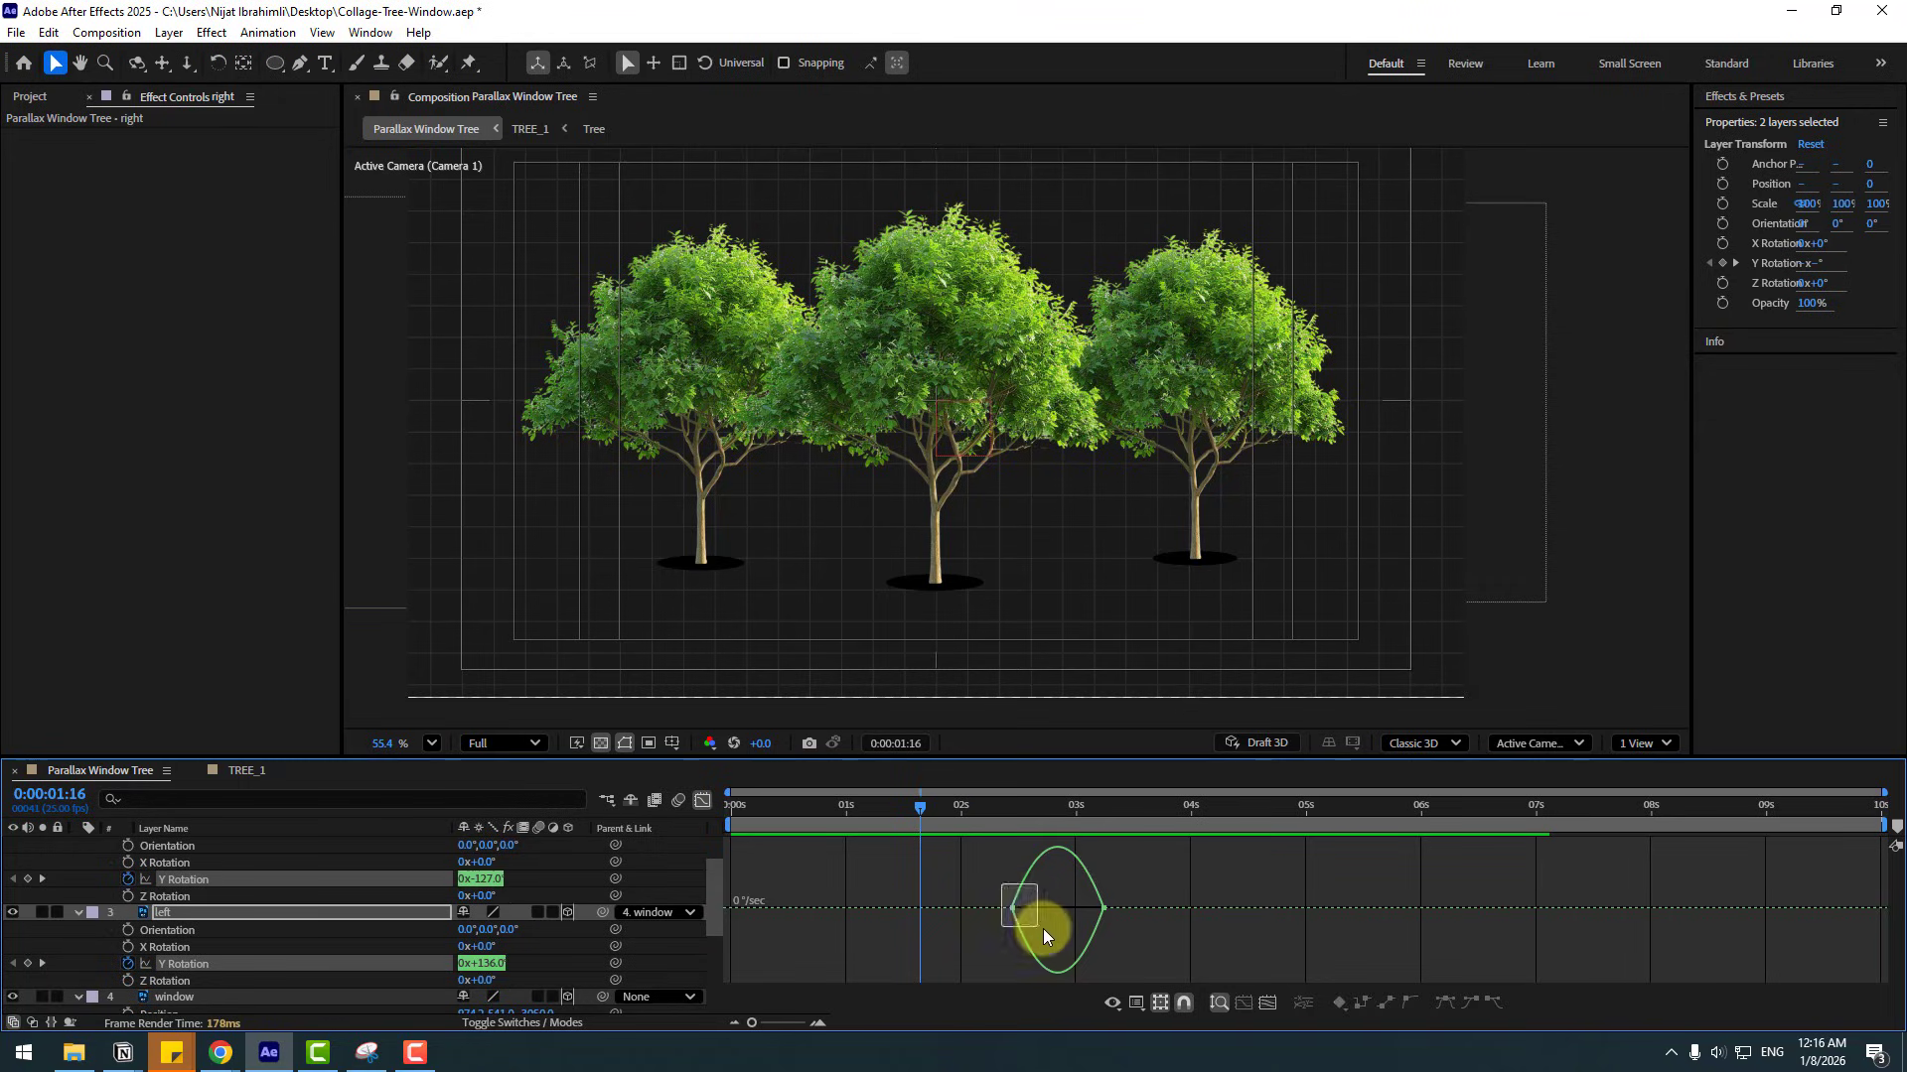
pyautogui.moveTo(1038, 909); pyautogui.dragTo(1080, 908)
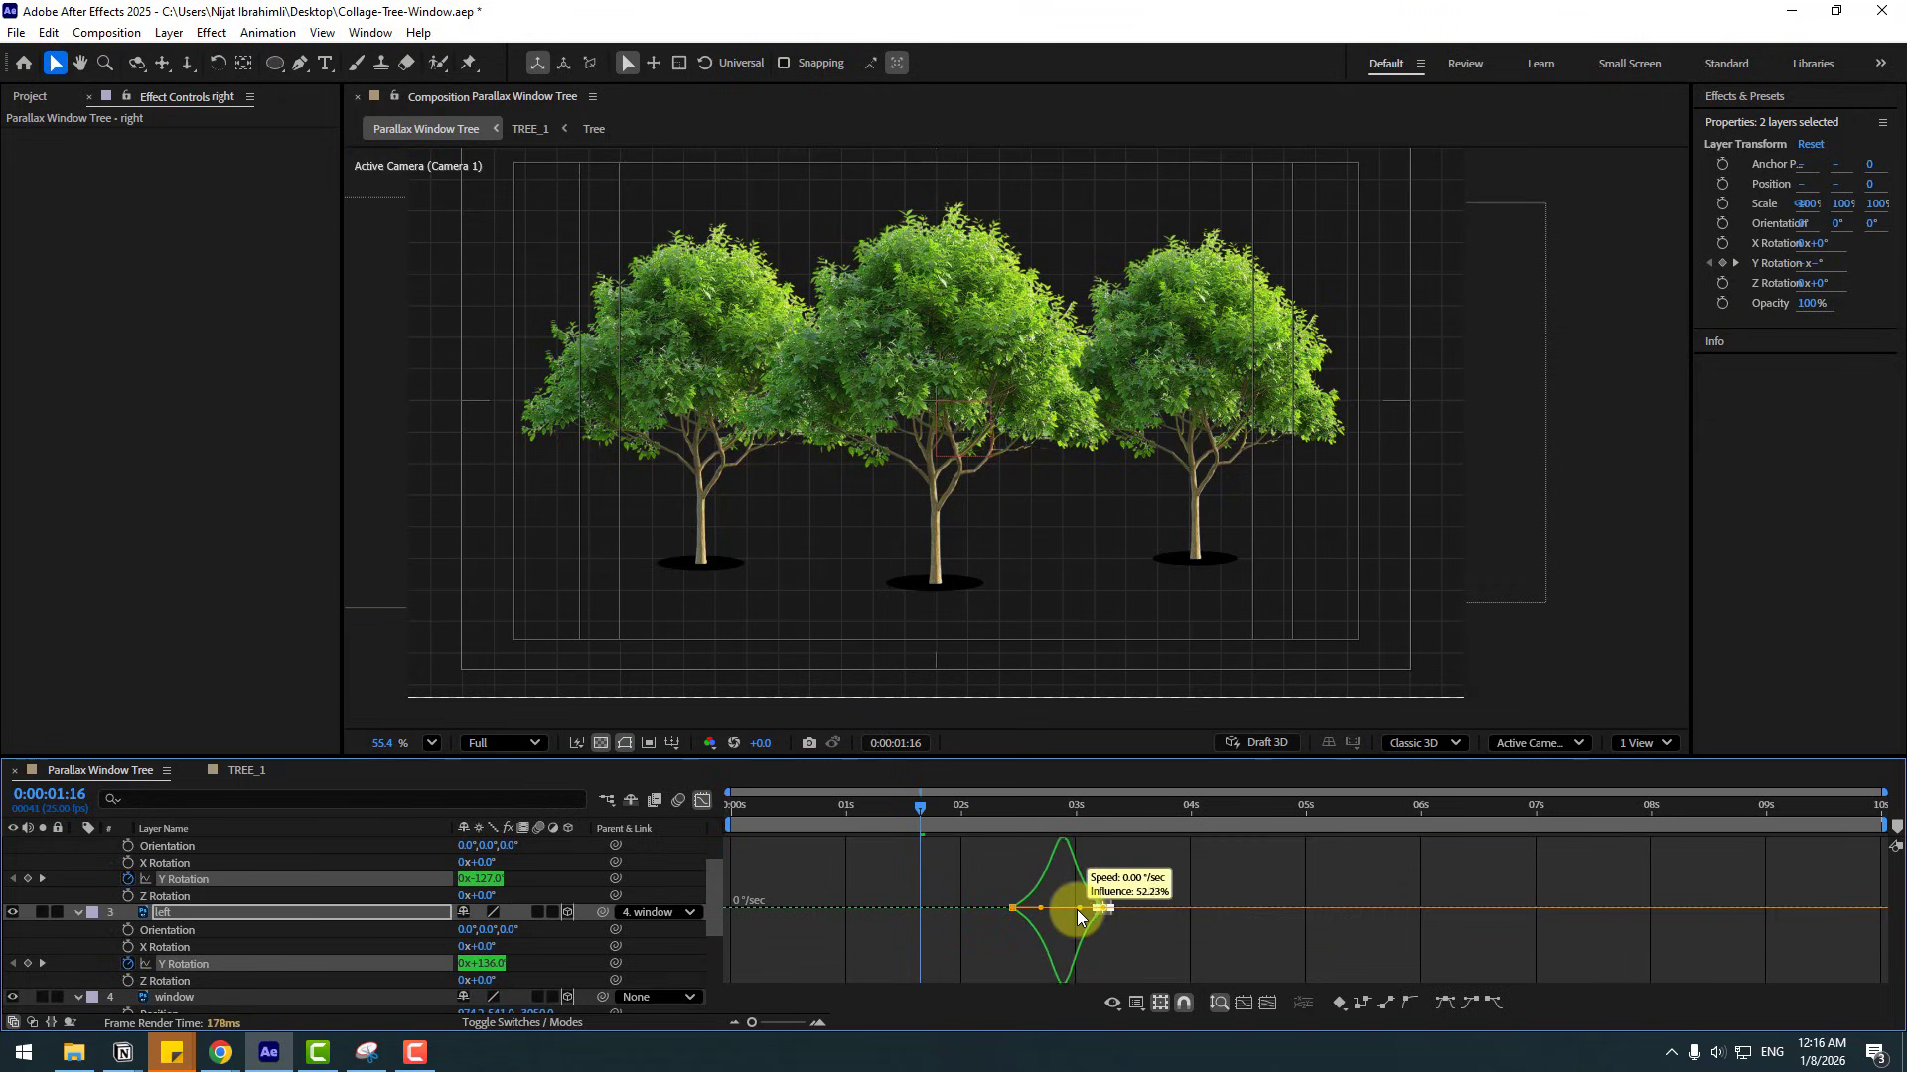
pyautogui.moveTo(728, 824); pyautogui.dragTo(978, 846)
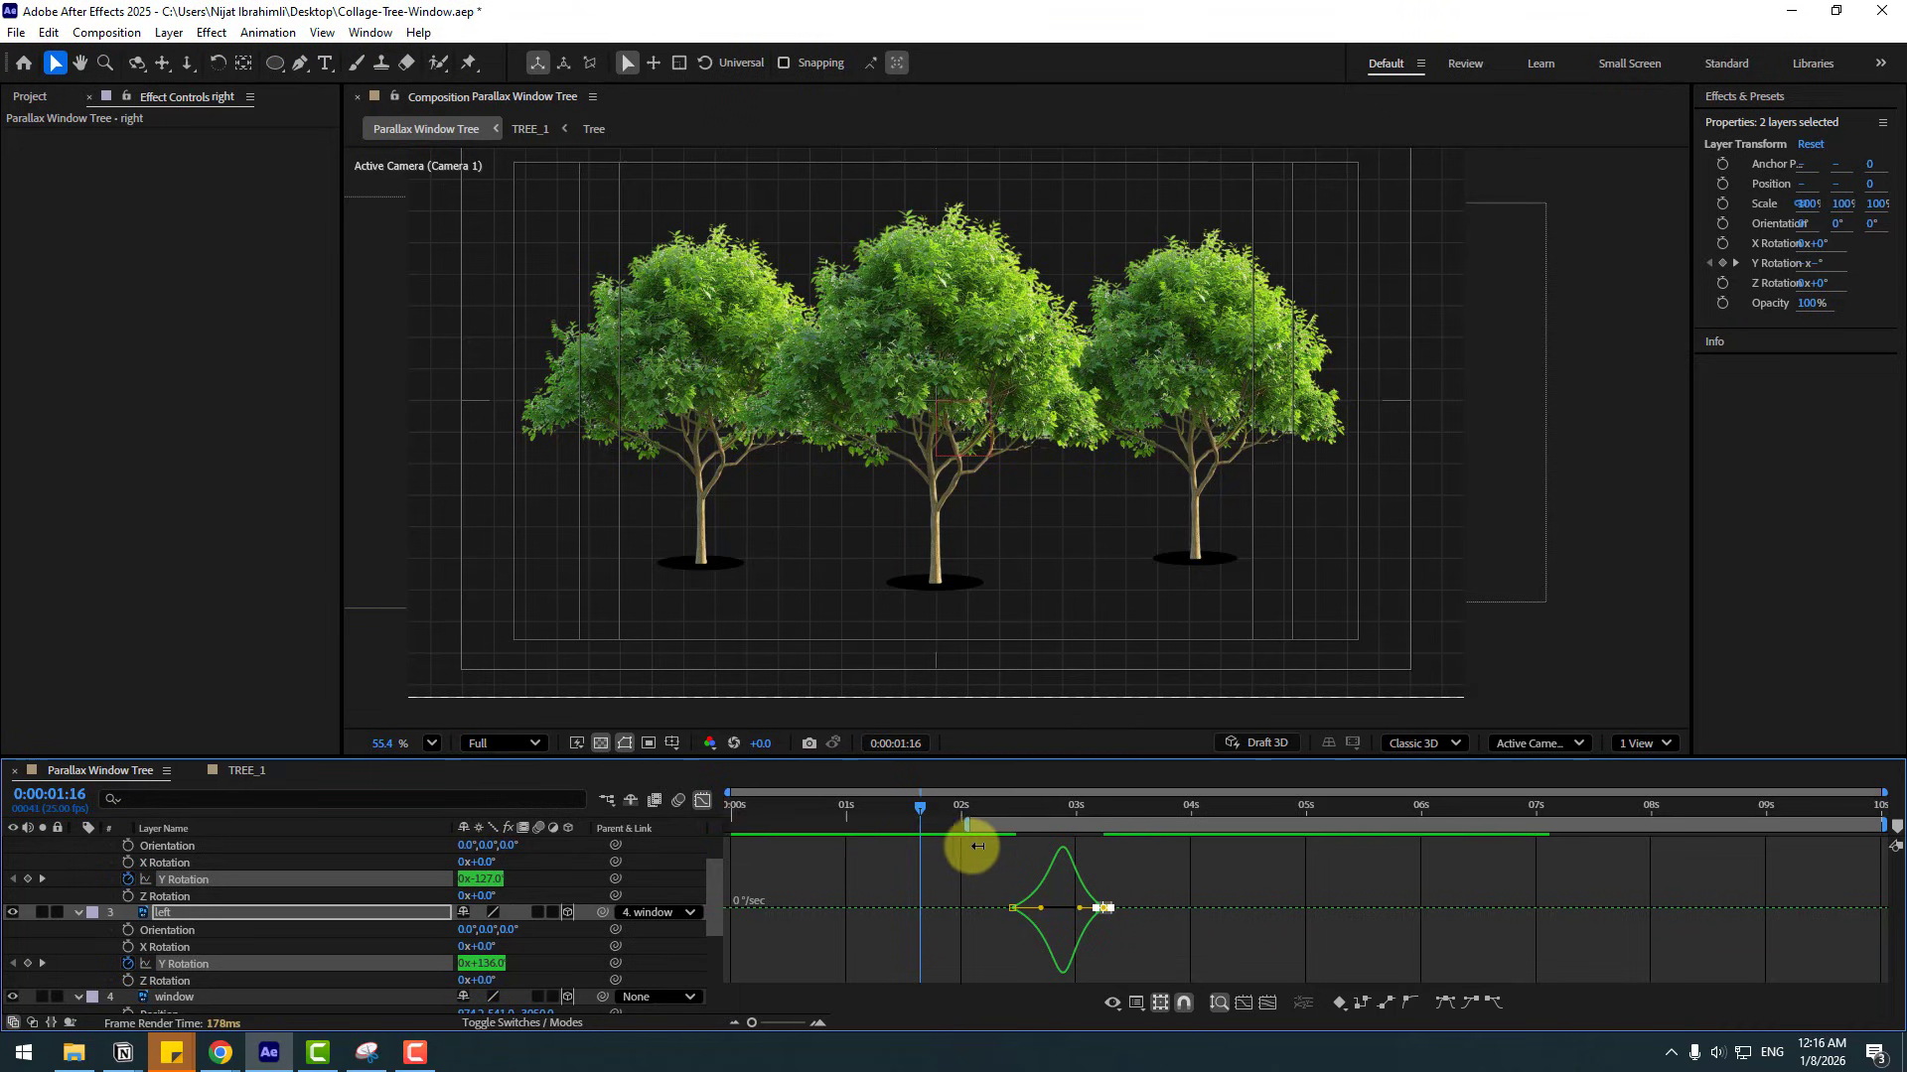
pyautogui.press('space')
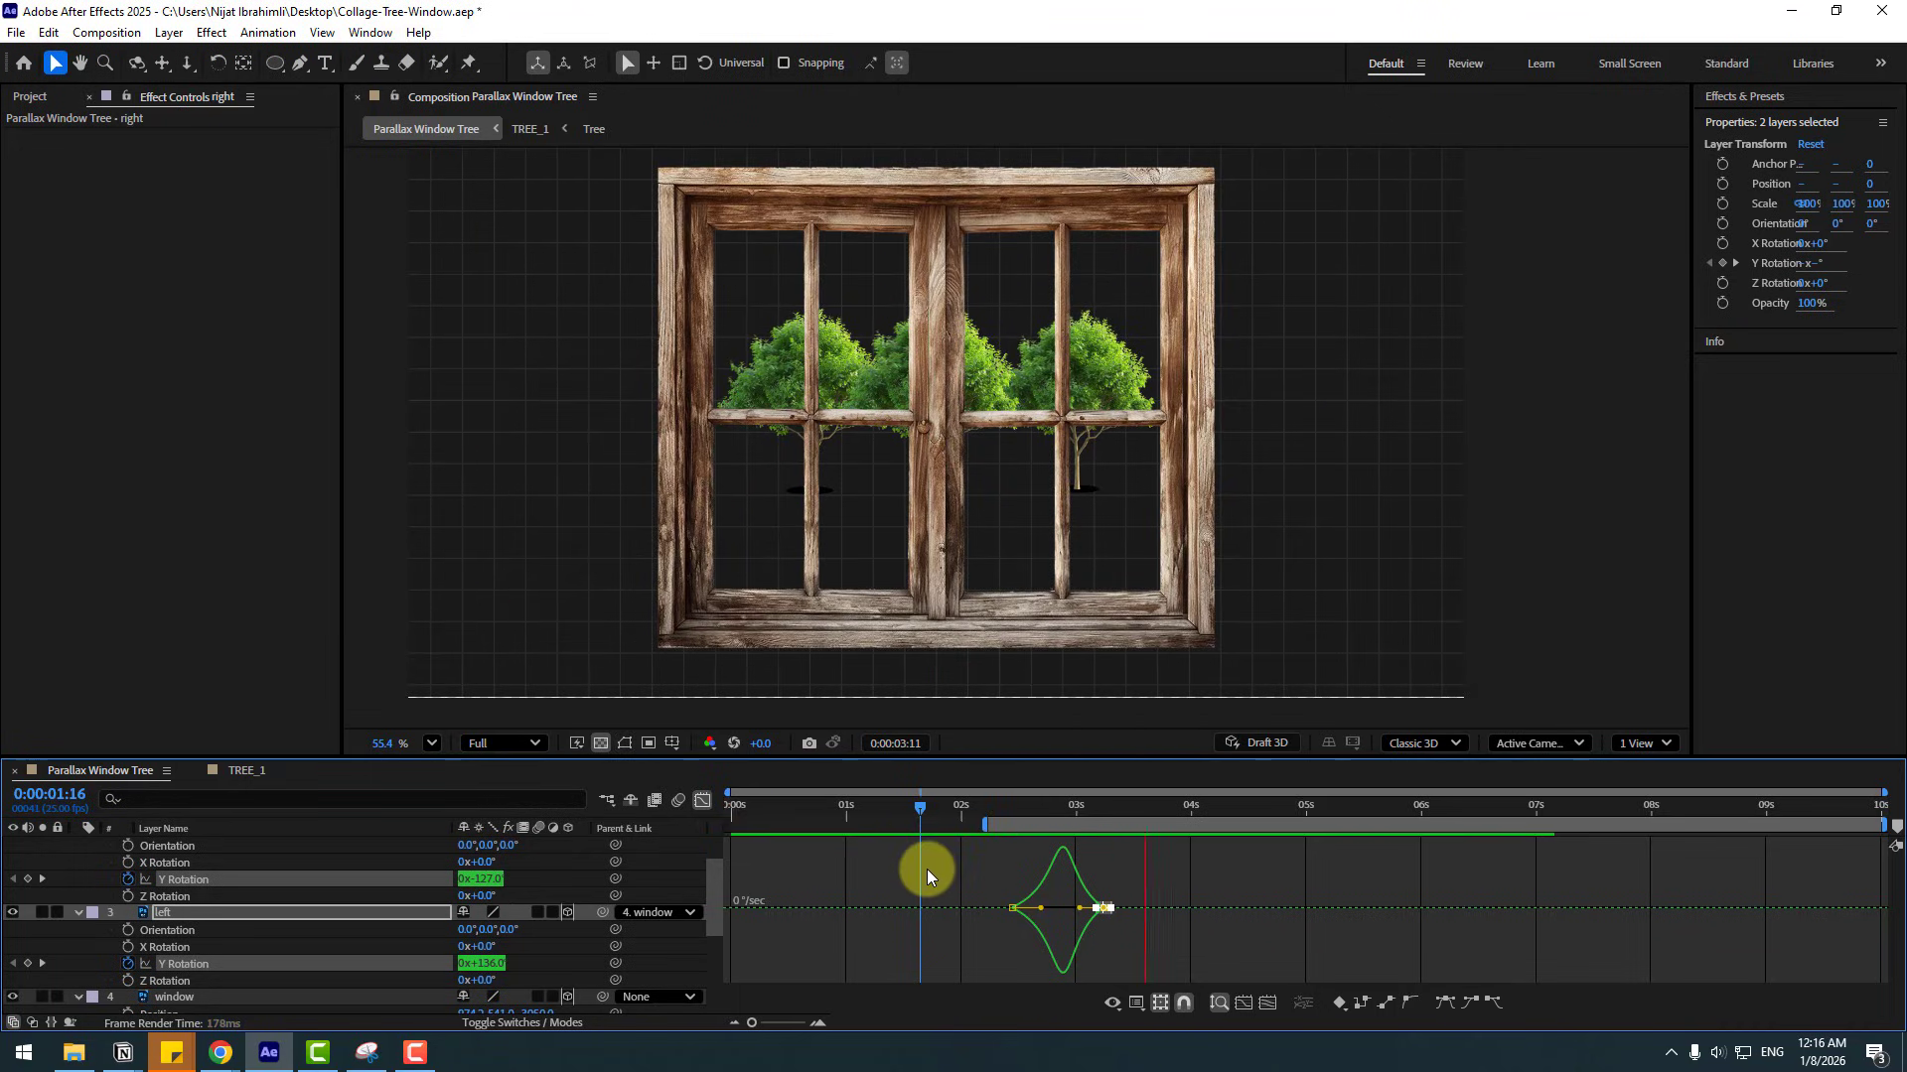
pyautogui.press('space')
# - Shift the right sash's Y Rotation keyframes a few frames earlier than the left sash's and preview the offset
pyautogui.click(702, 800)
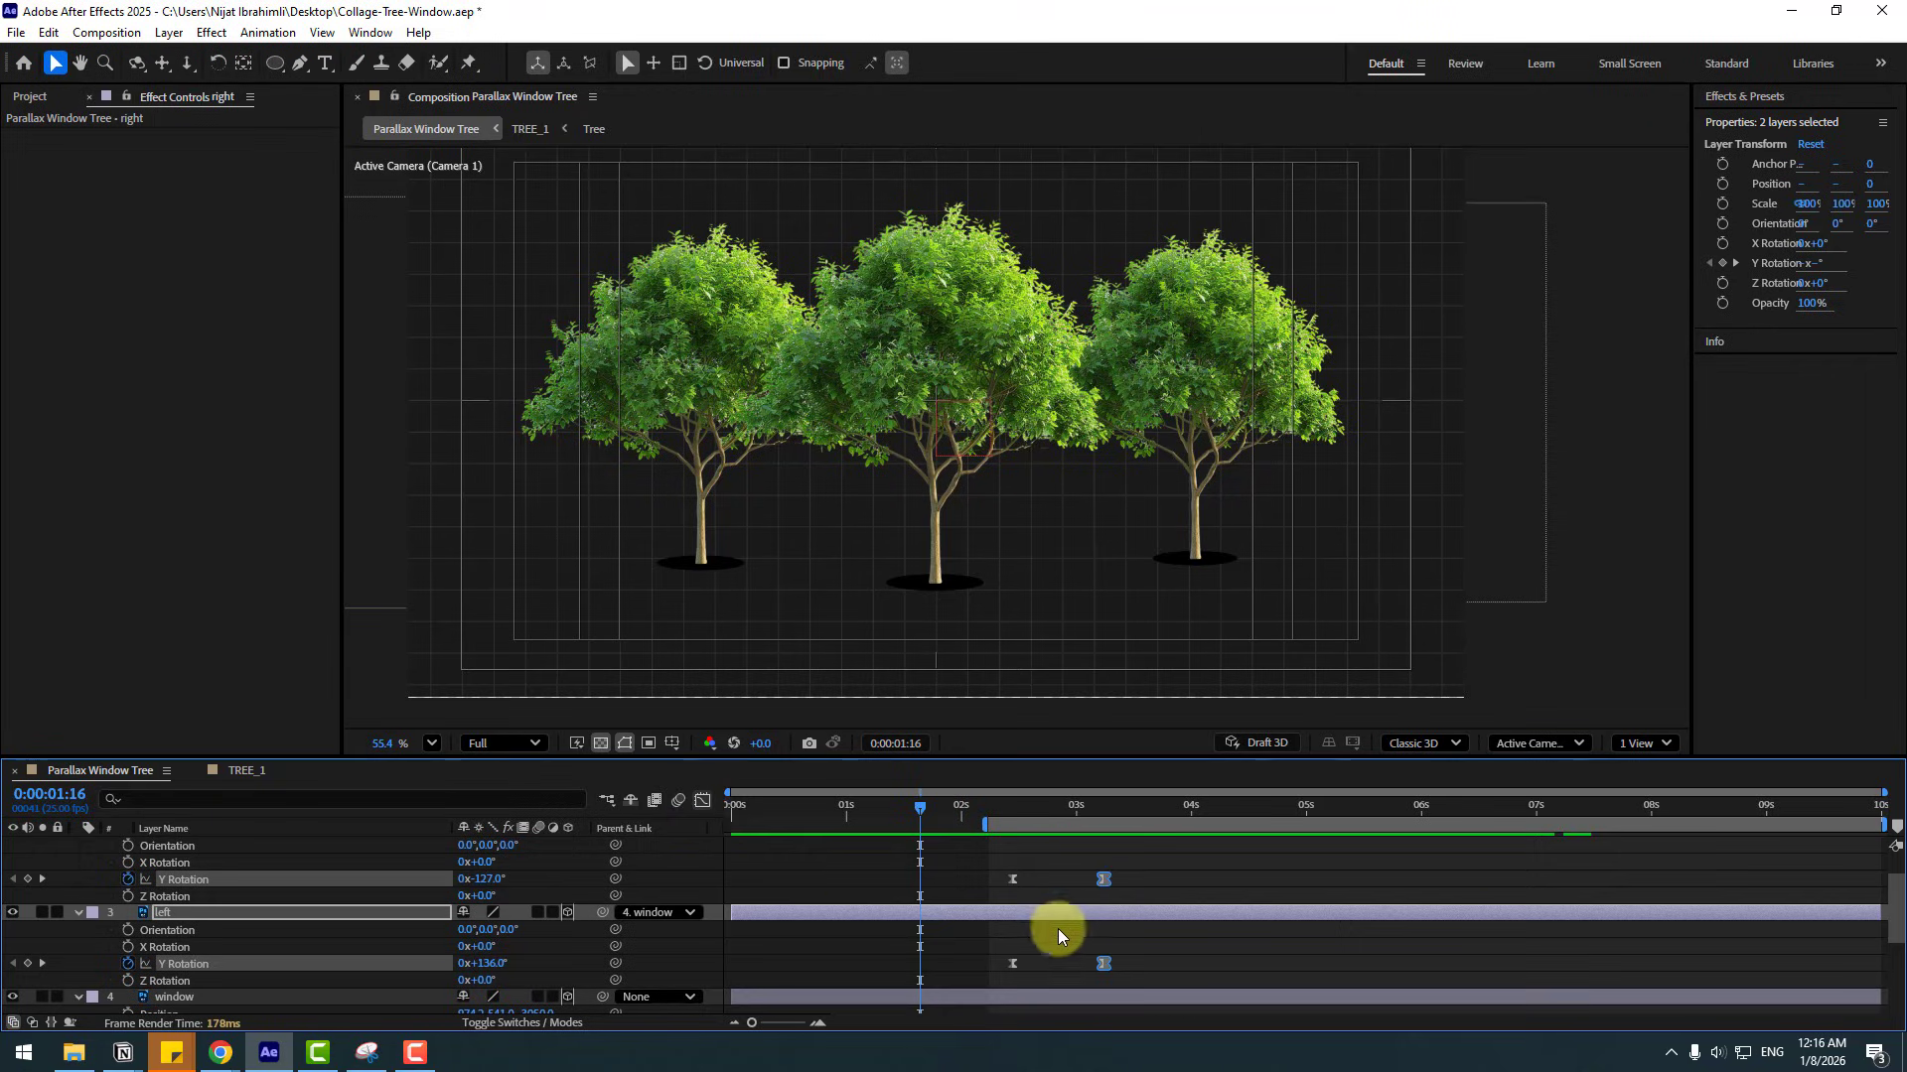
pyautogui.moveTo(1136, 879); pyautogui.dragTo(997, 878)
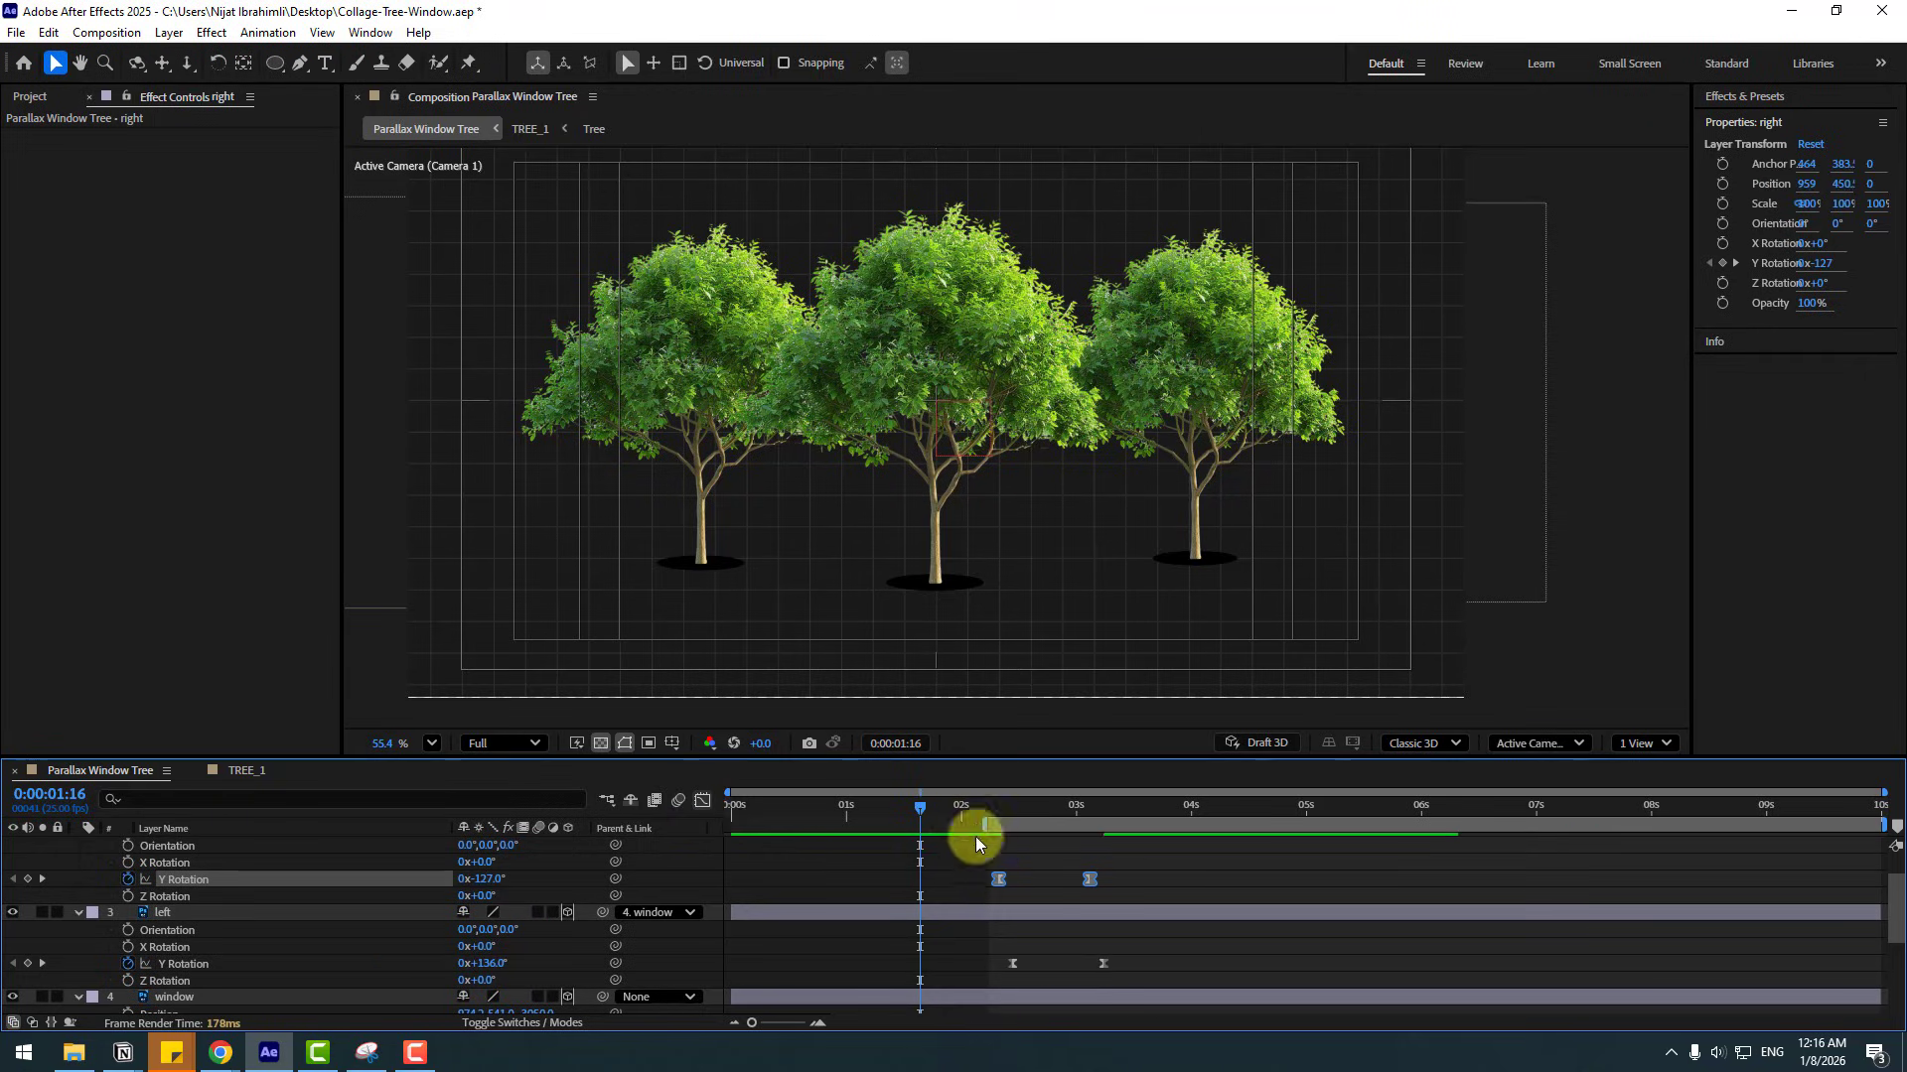
pyautogui.press('space')
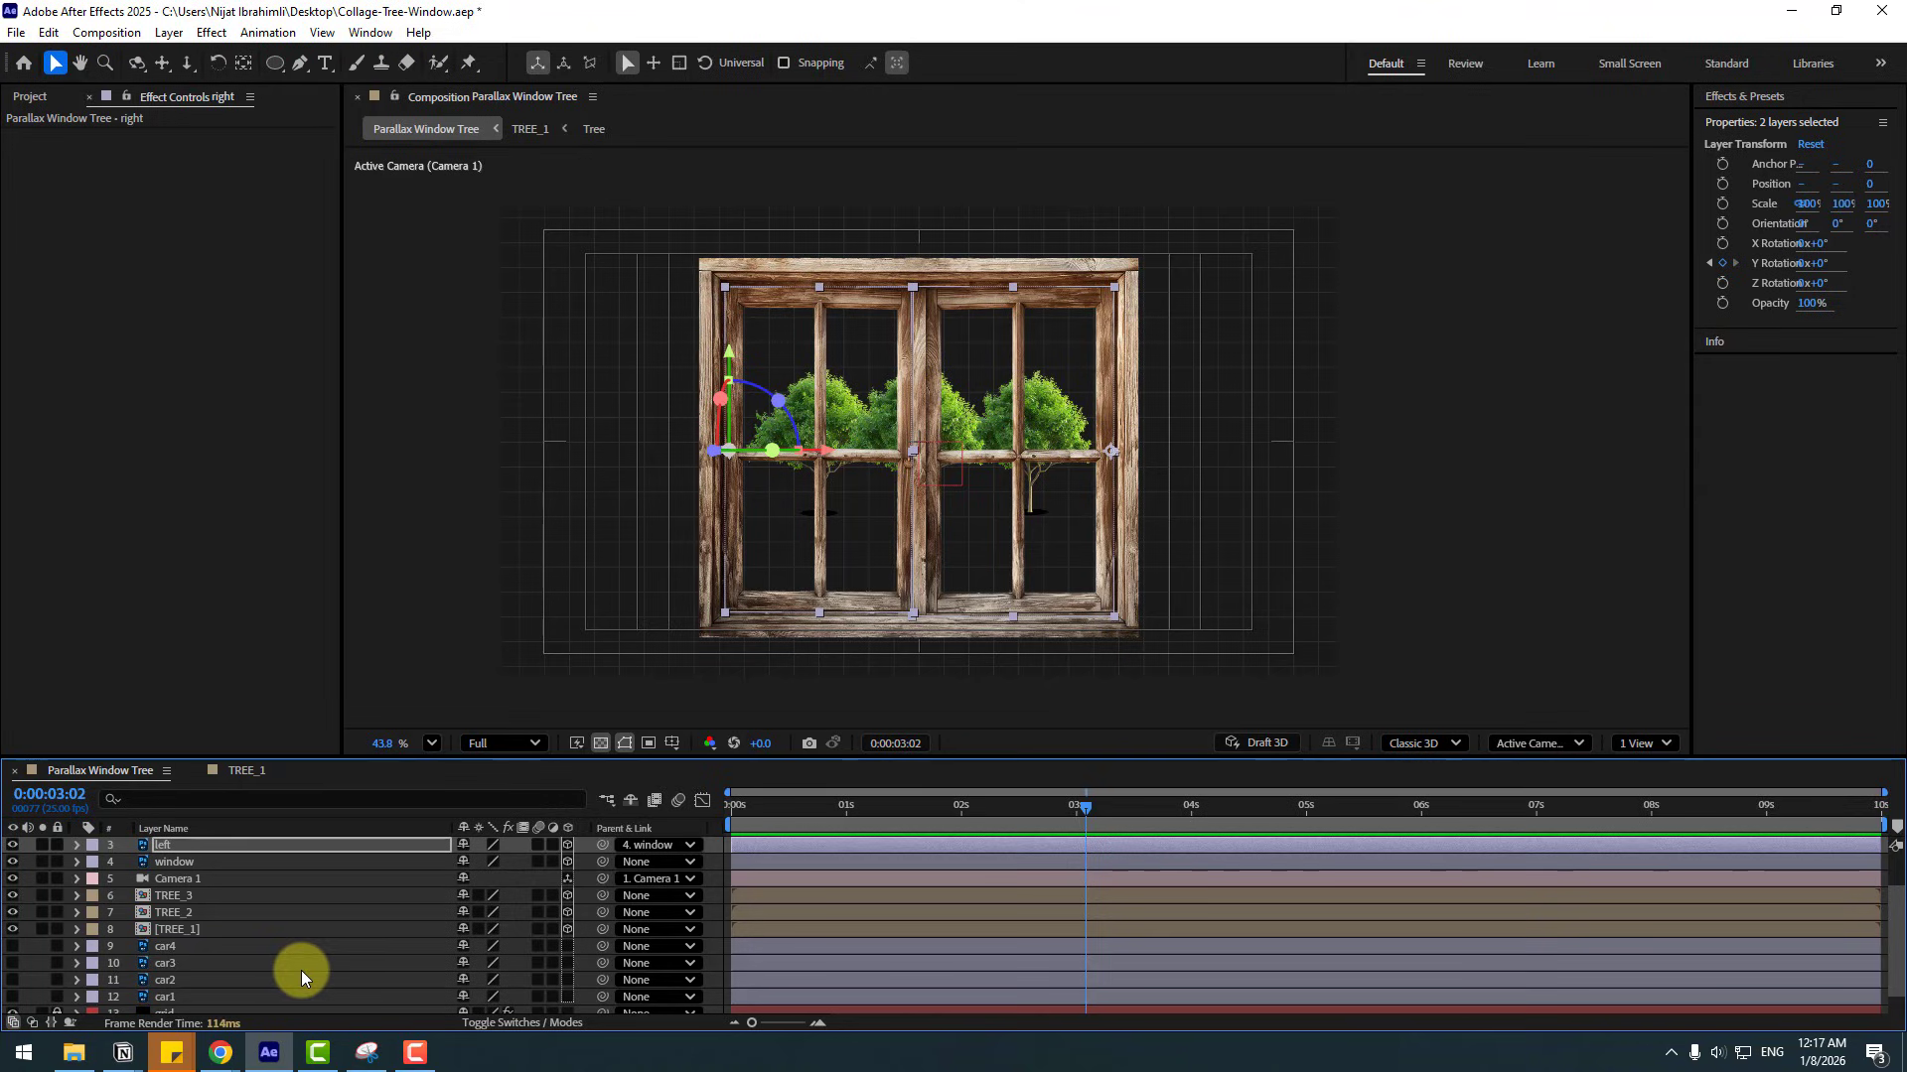
# - Make the car4 layer visible, position it in the lower half of the window, and place it above TREE_3 in the layer stack
pyautogui.click(174, 950)
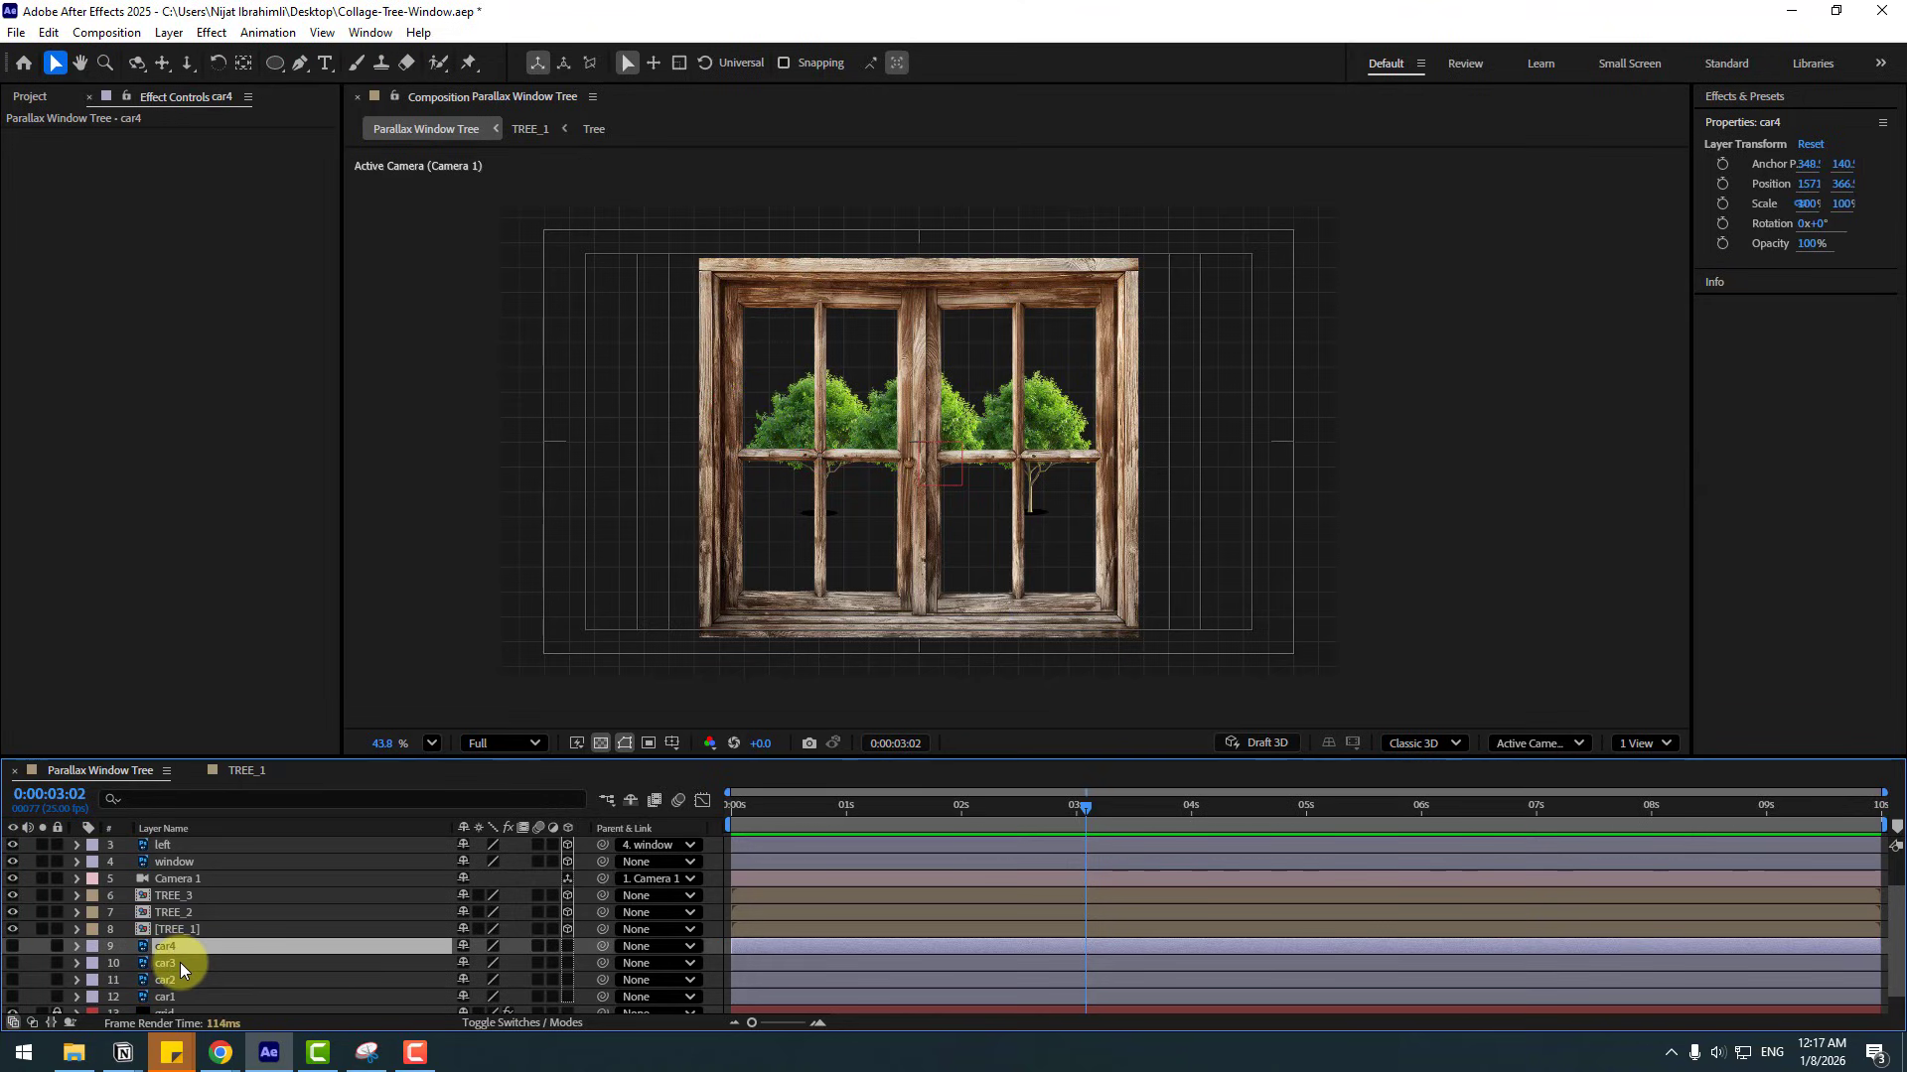
pyautogui.click(12, 946)
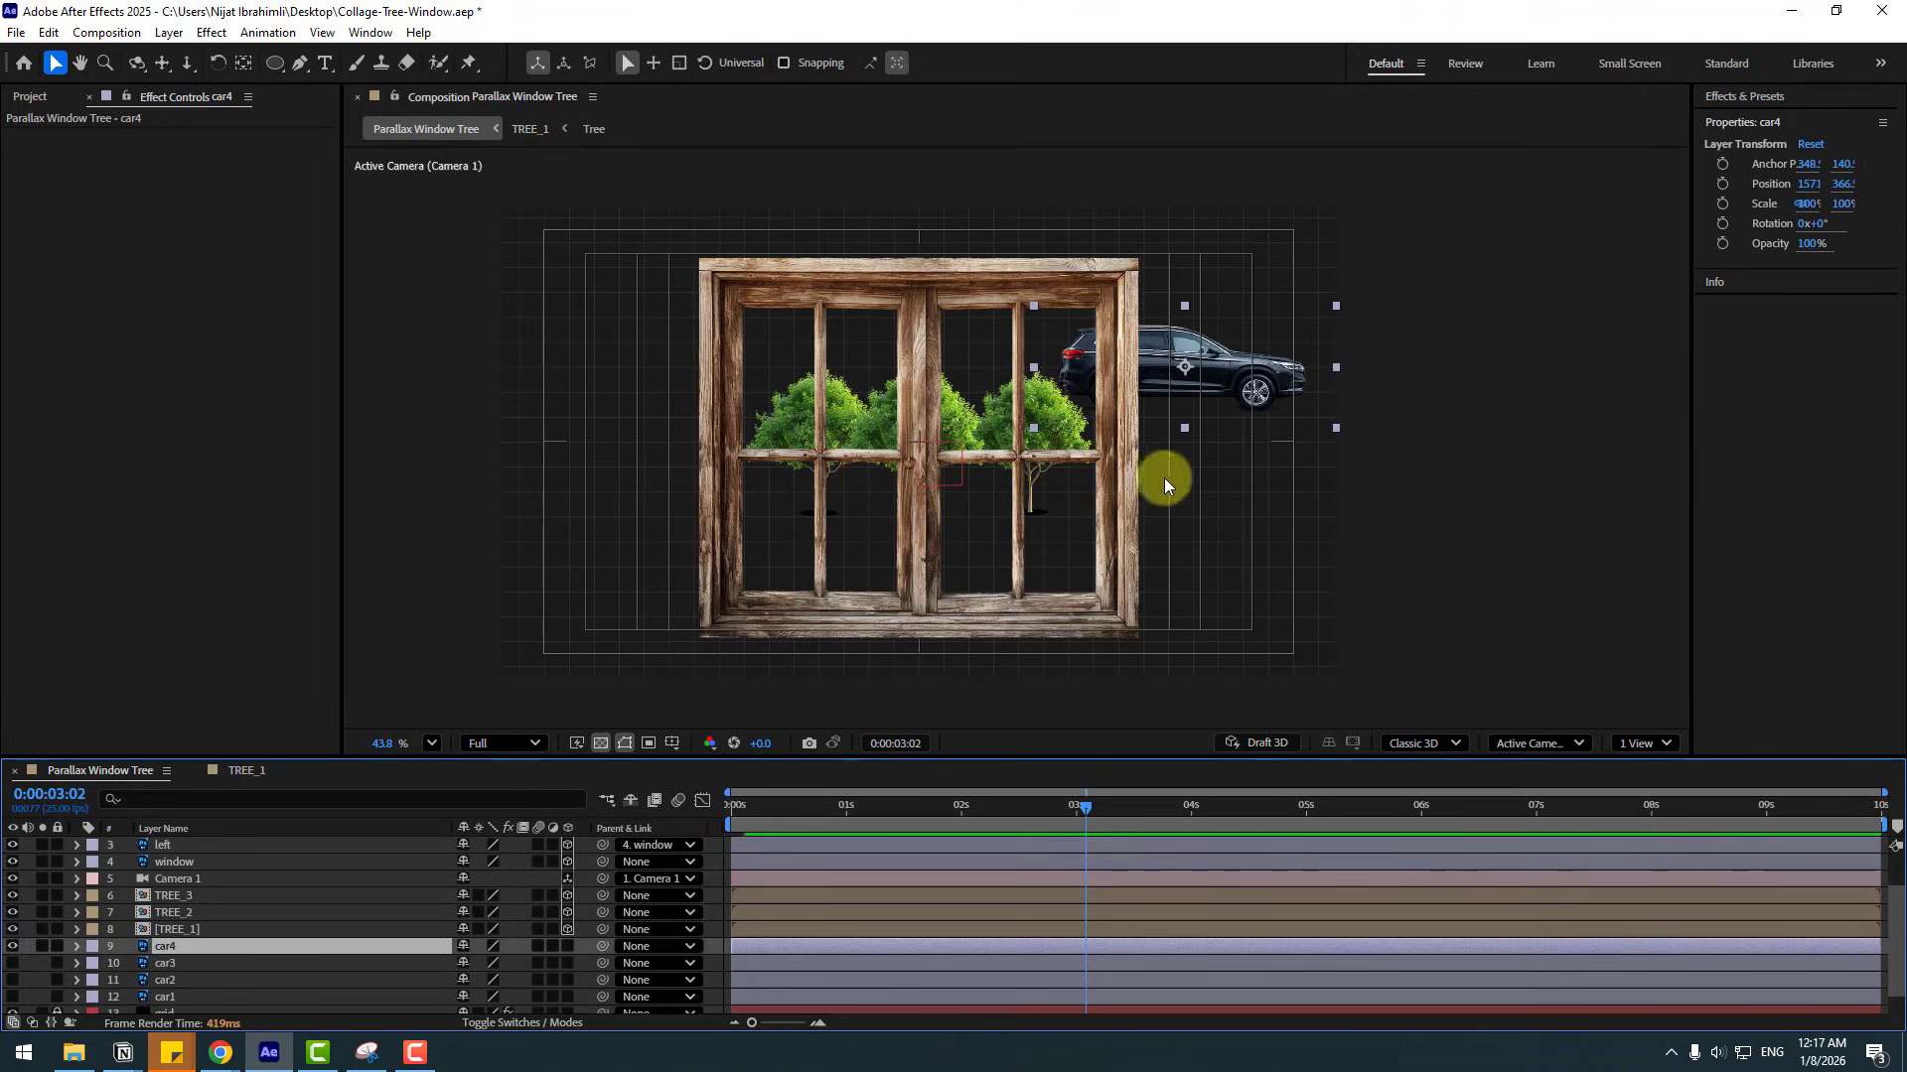
pyautogui.moveTo(1205, 380); pyautogui.dragTo(950, 585)
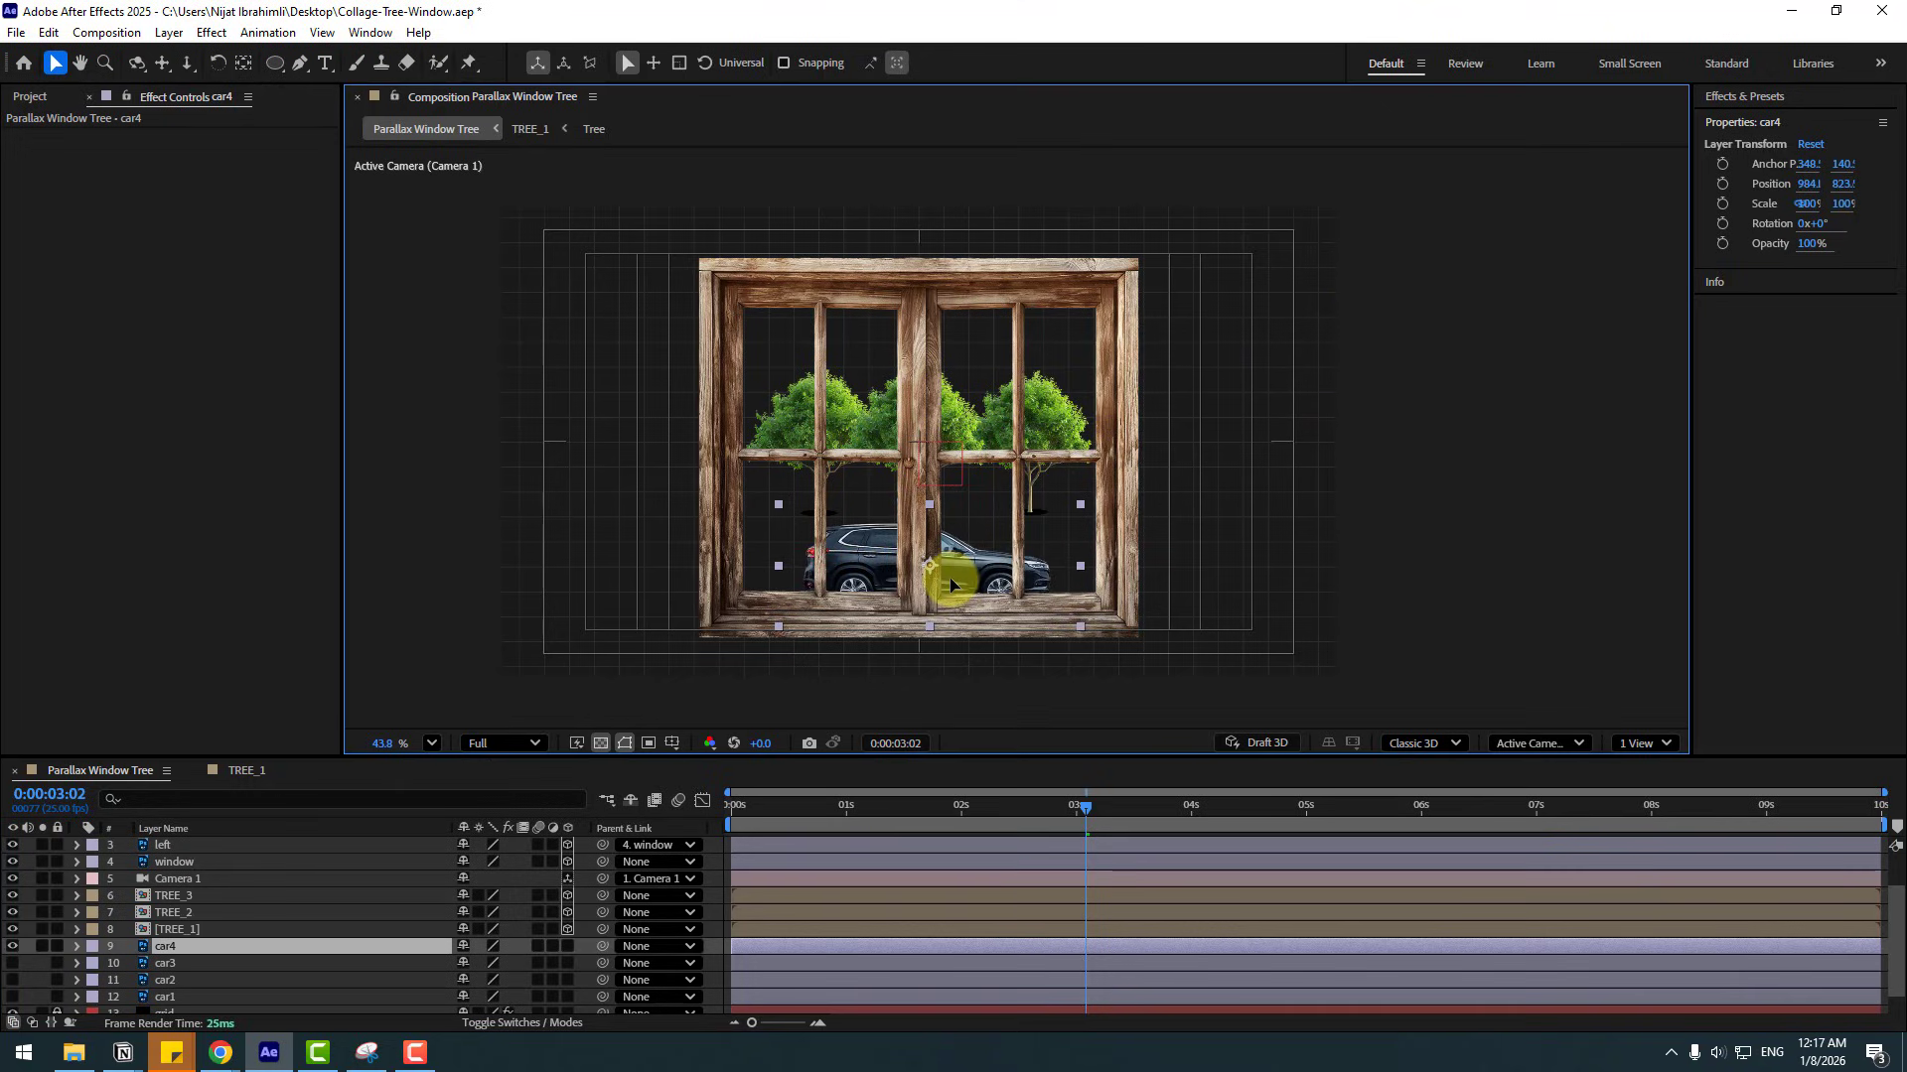
pyautogui.moveTo(165, 949); pyautogui.dragTo(194, 883)
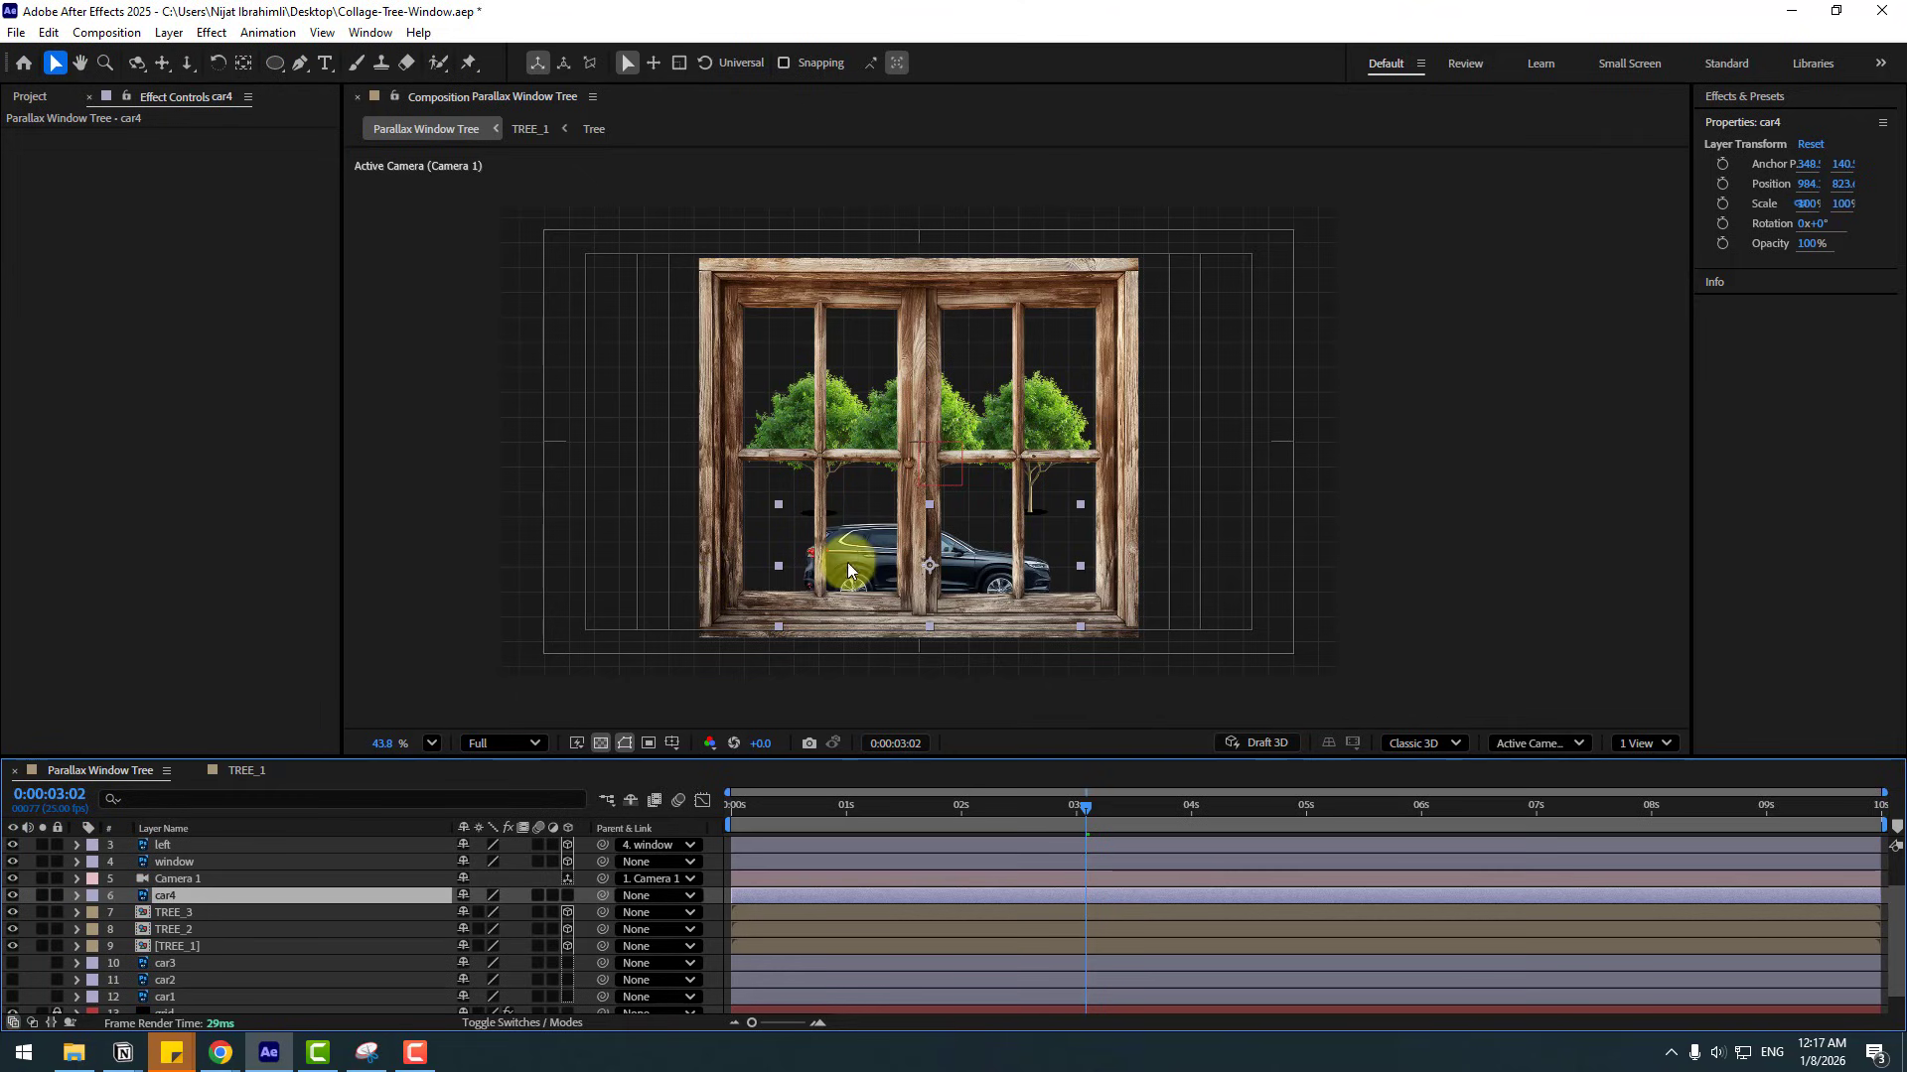
# - Scale car4 to about 174% and position it at about 922, 865 across the bottom of the window
pyautogui.moveTo(848, 562); pyautogui.dragTo(828, 539)
pyautogui.press('s')
pyautogui.moveTo(490, 913); pyautogui.dragTo(554, 912)
pyautogui.moveTo(865, 542); pyautogui.dragTo(859, 579)
# - Animate car4's X position from -536.6 at 0:00:02:22 to 2458.4 at 0:00:04:16 so it drives across the frame
pyautogui.press('p')
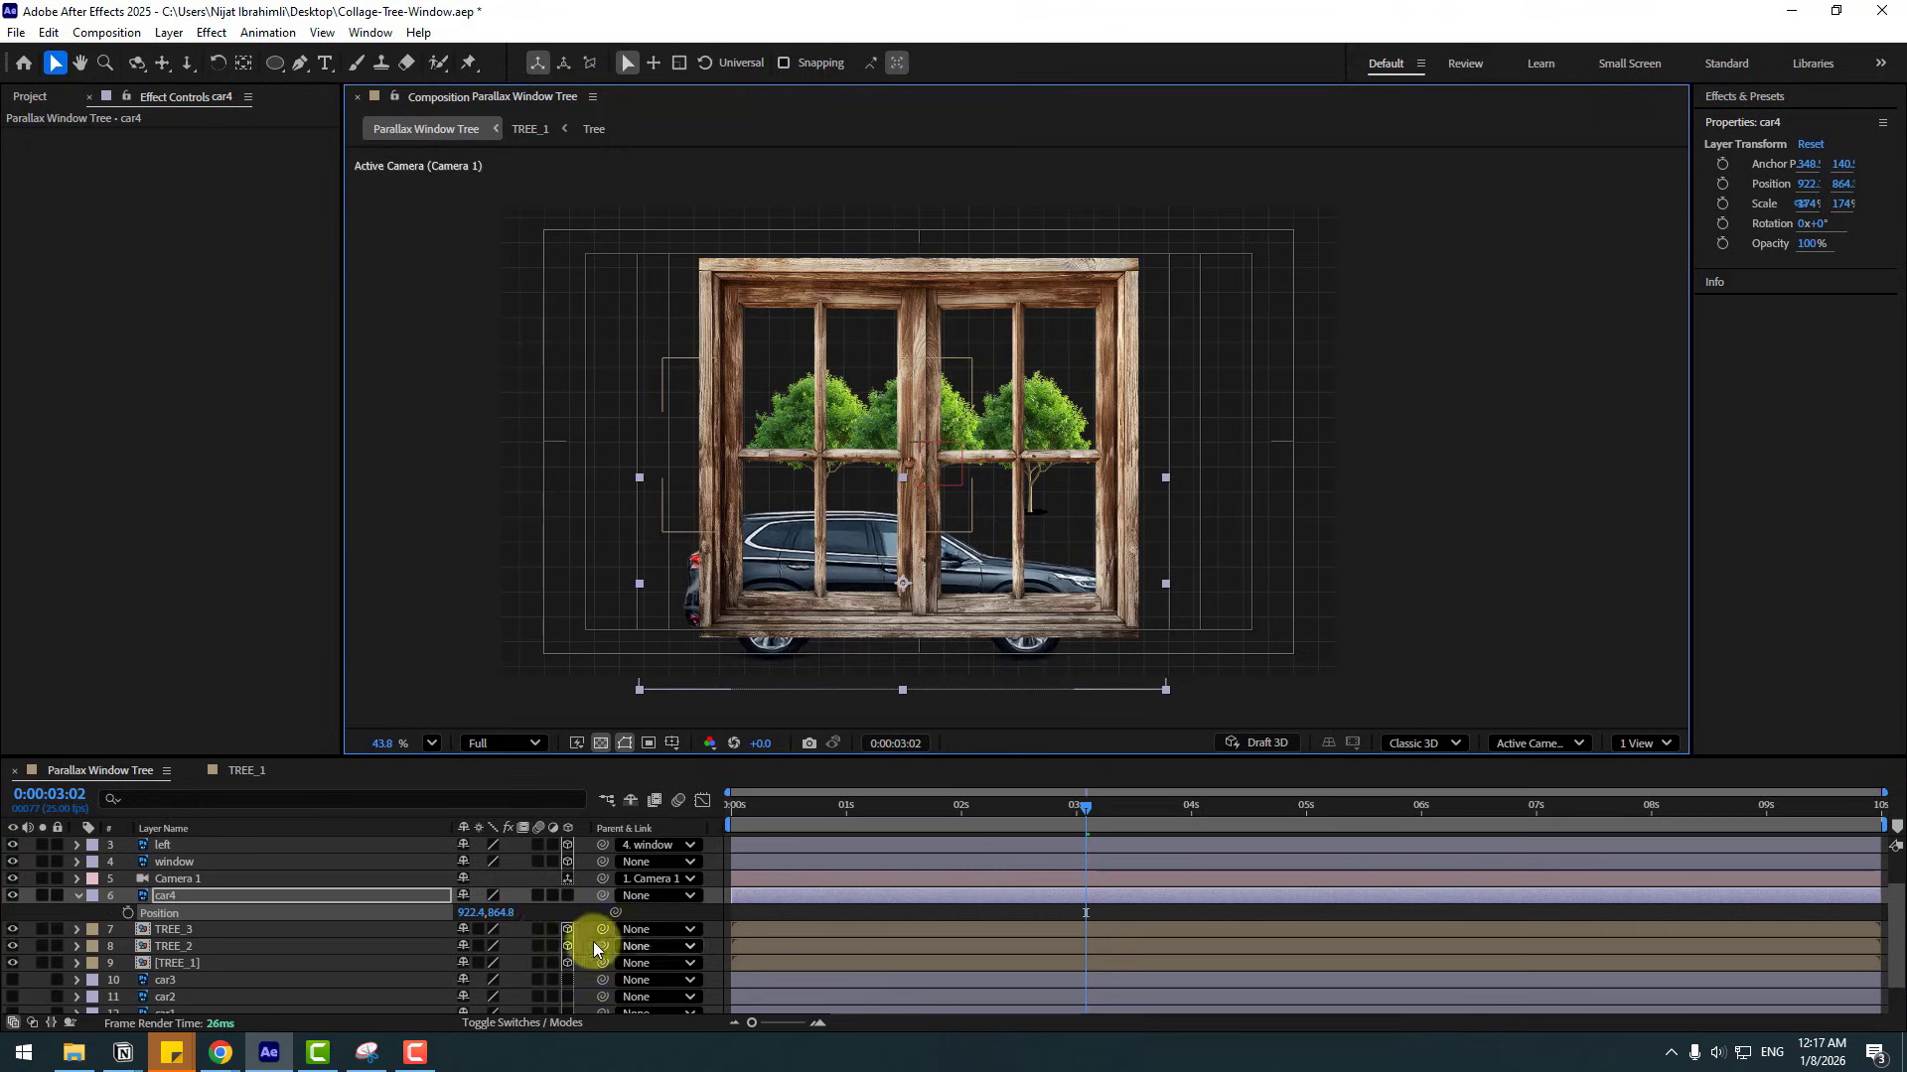
pyautogui.moveTo(467, 912); pyautogui.dragTo(255, 902)
pyautogui.moveTo(1011, 809); pyautogui.dragTo(1062, 808)
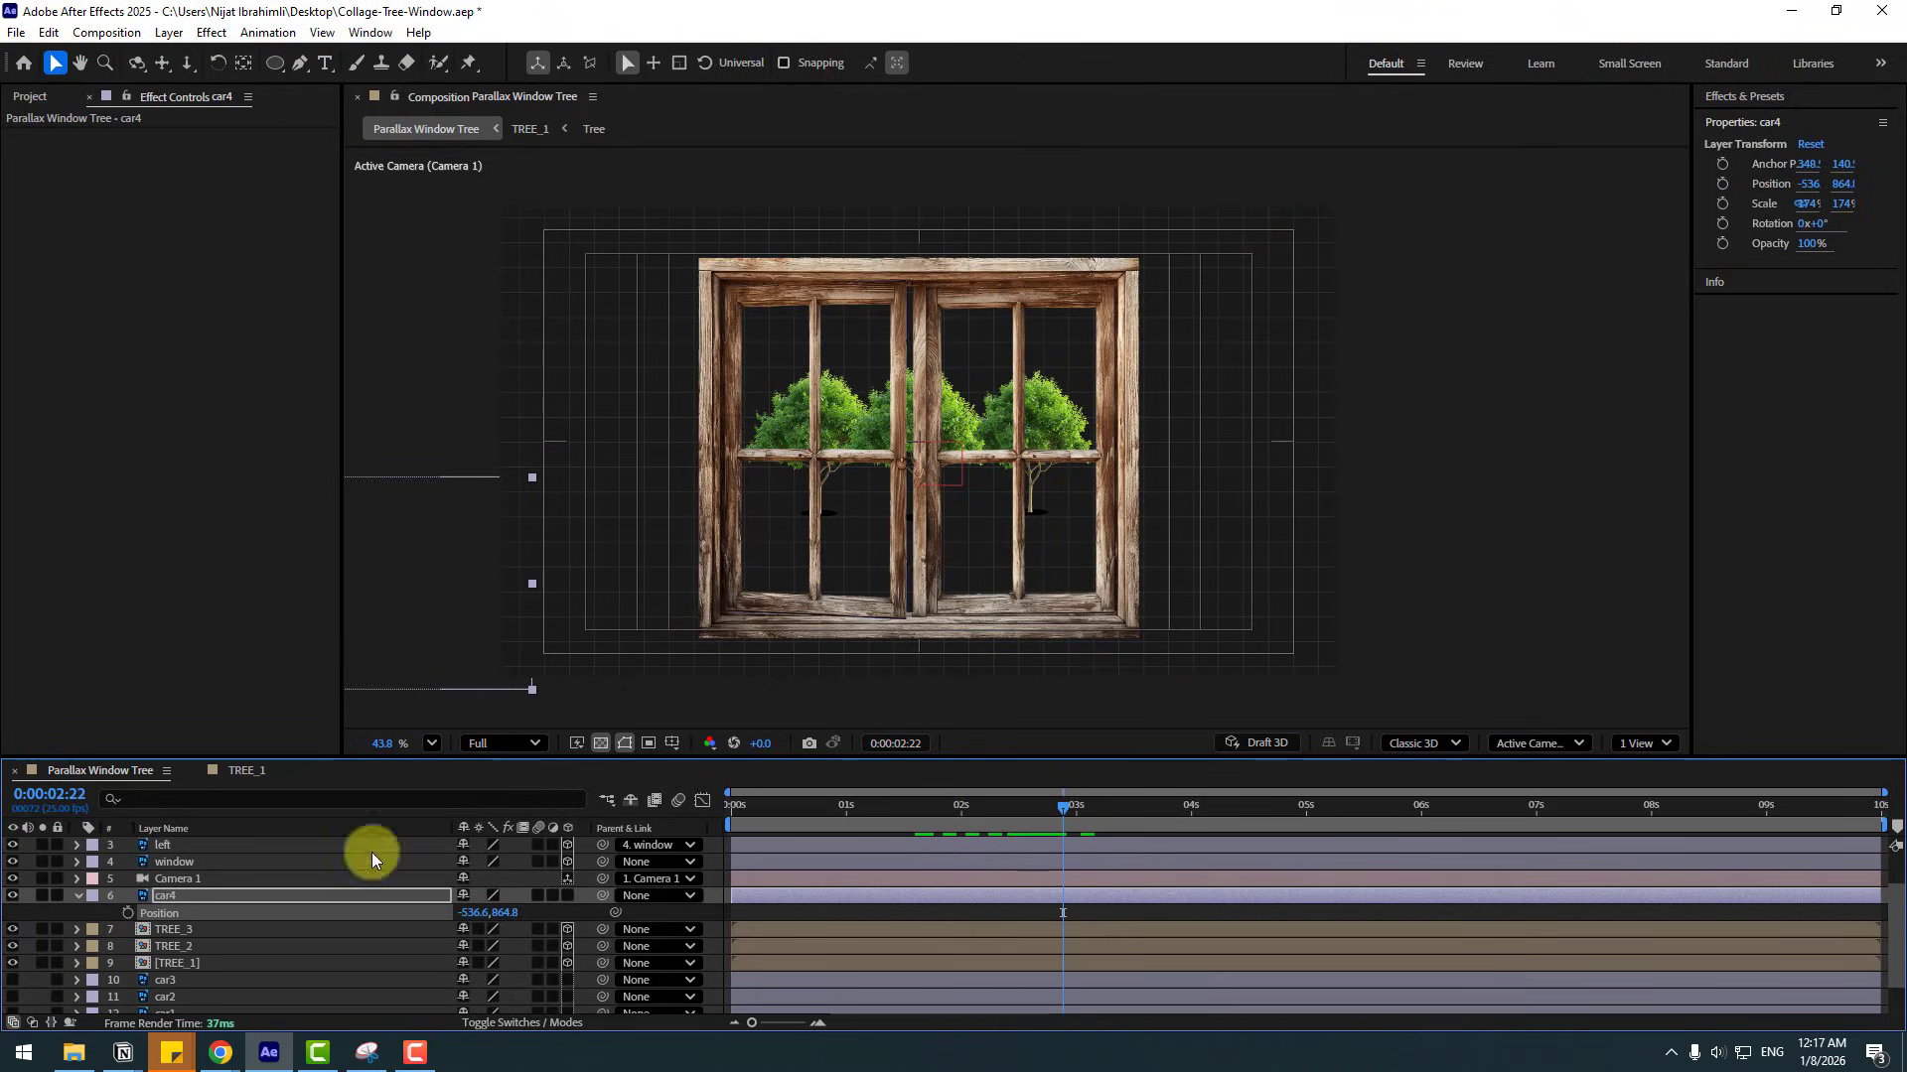
pyautogui.click(1265, 811)
pyautogui.moveTo(463, 913); pyautogui.dragTo(1432, 928)
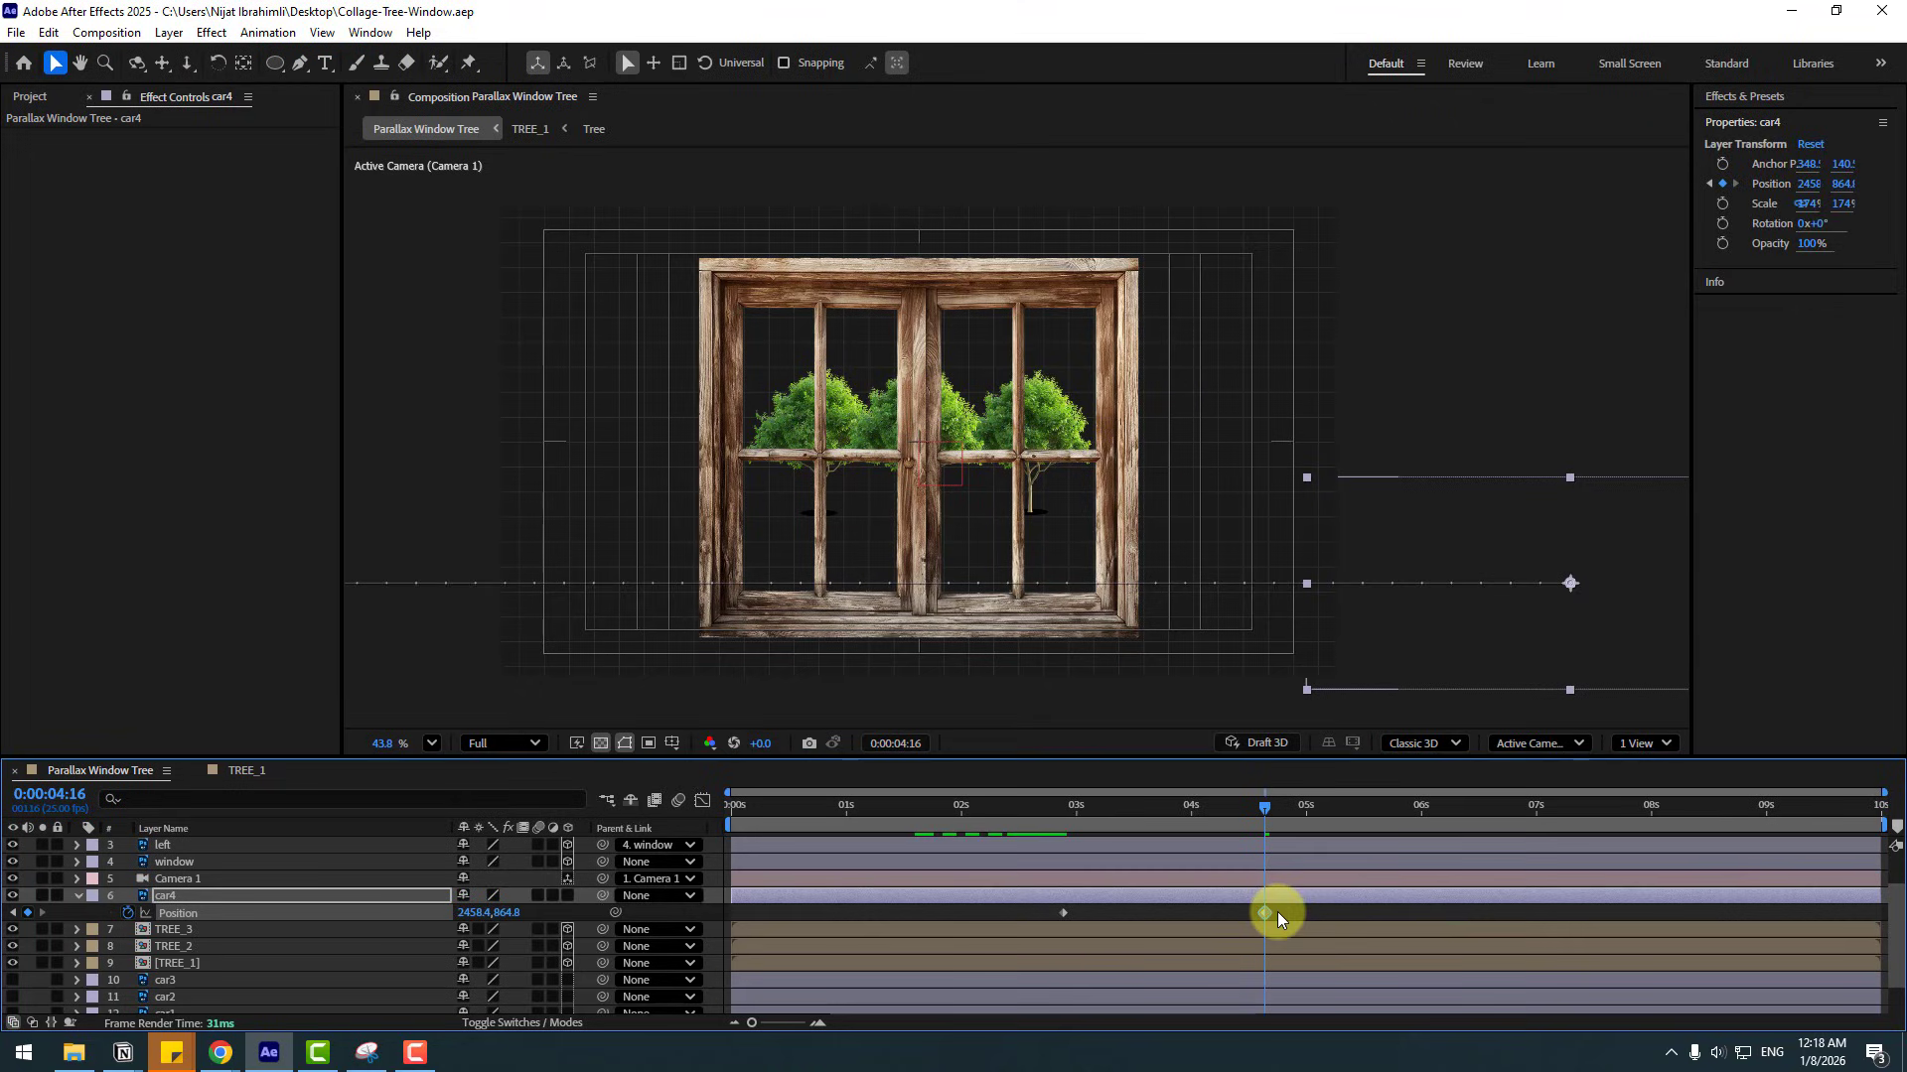
# - Apply Easy Ease to car4's Position keyframes, start the work area just before the first keyframe, and preview the drive
pyautogui.rightClick(1063, 913)
pyautogui.moveTo(1110, 901)
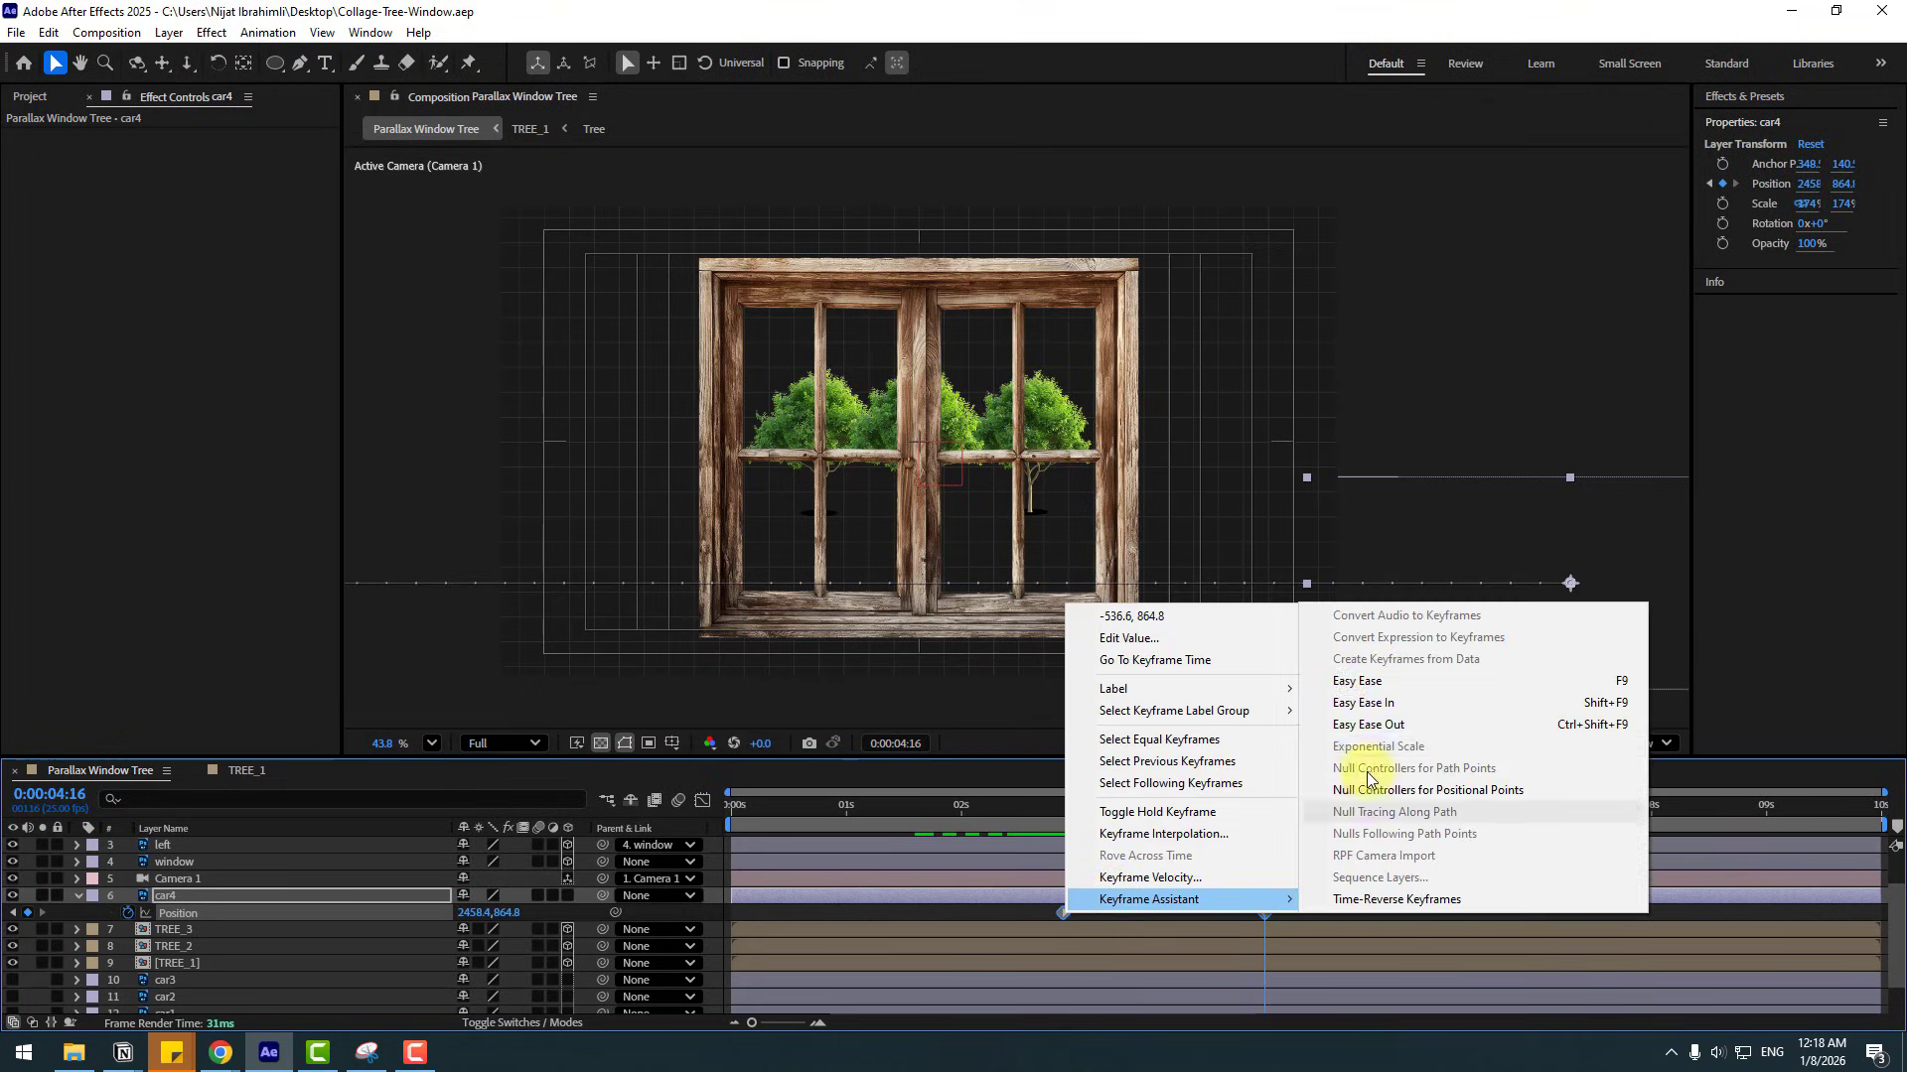
pyautogui.click(1335, 685)
pyautogui.moveTo(723, 830); pyautogui.dragTo(1037, 849)
pyautogui.press('space')
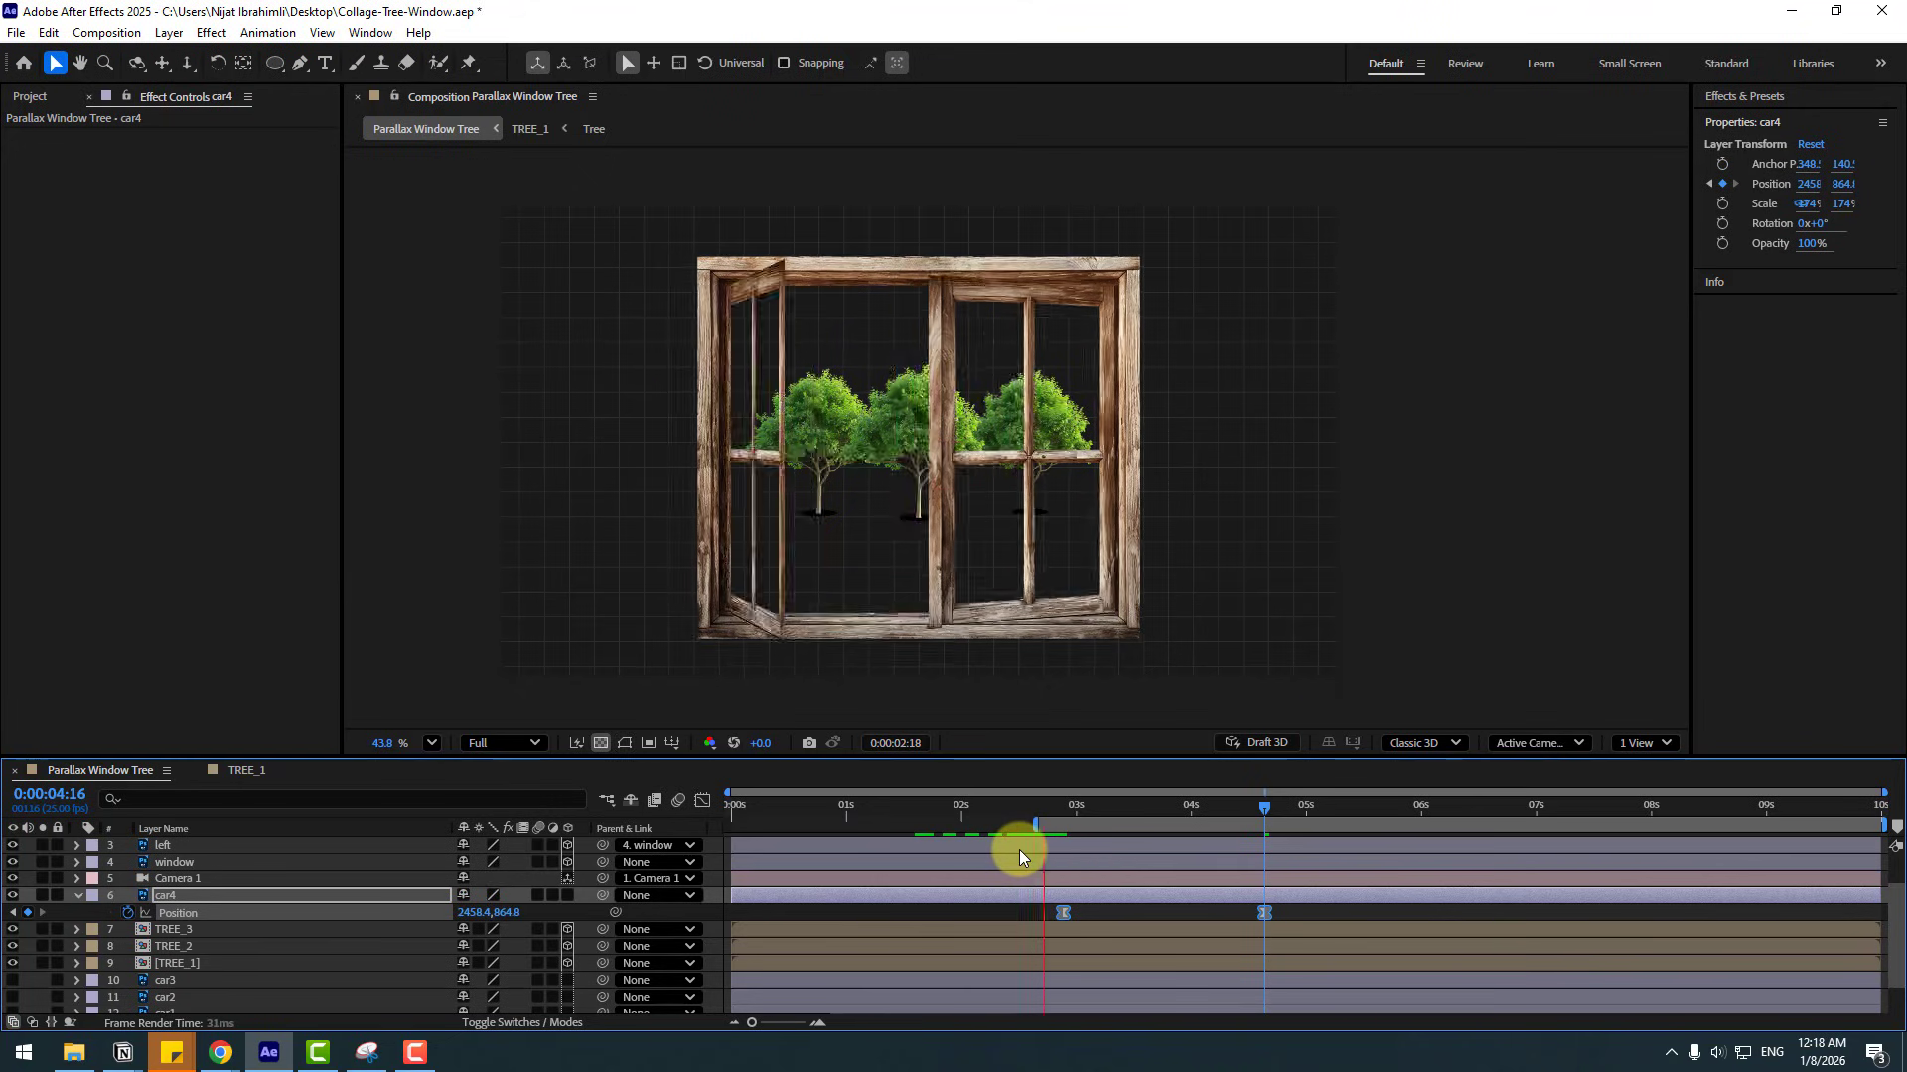
pyautogui.press('space')
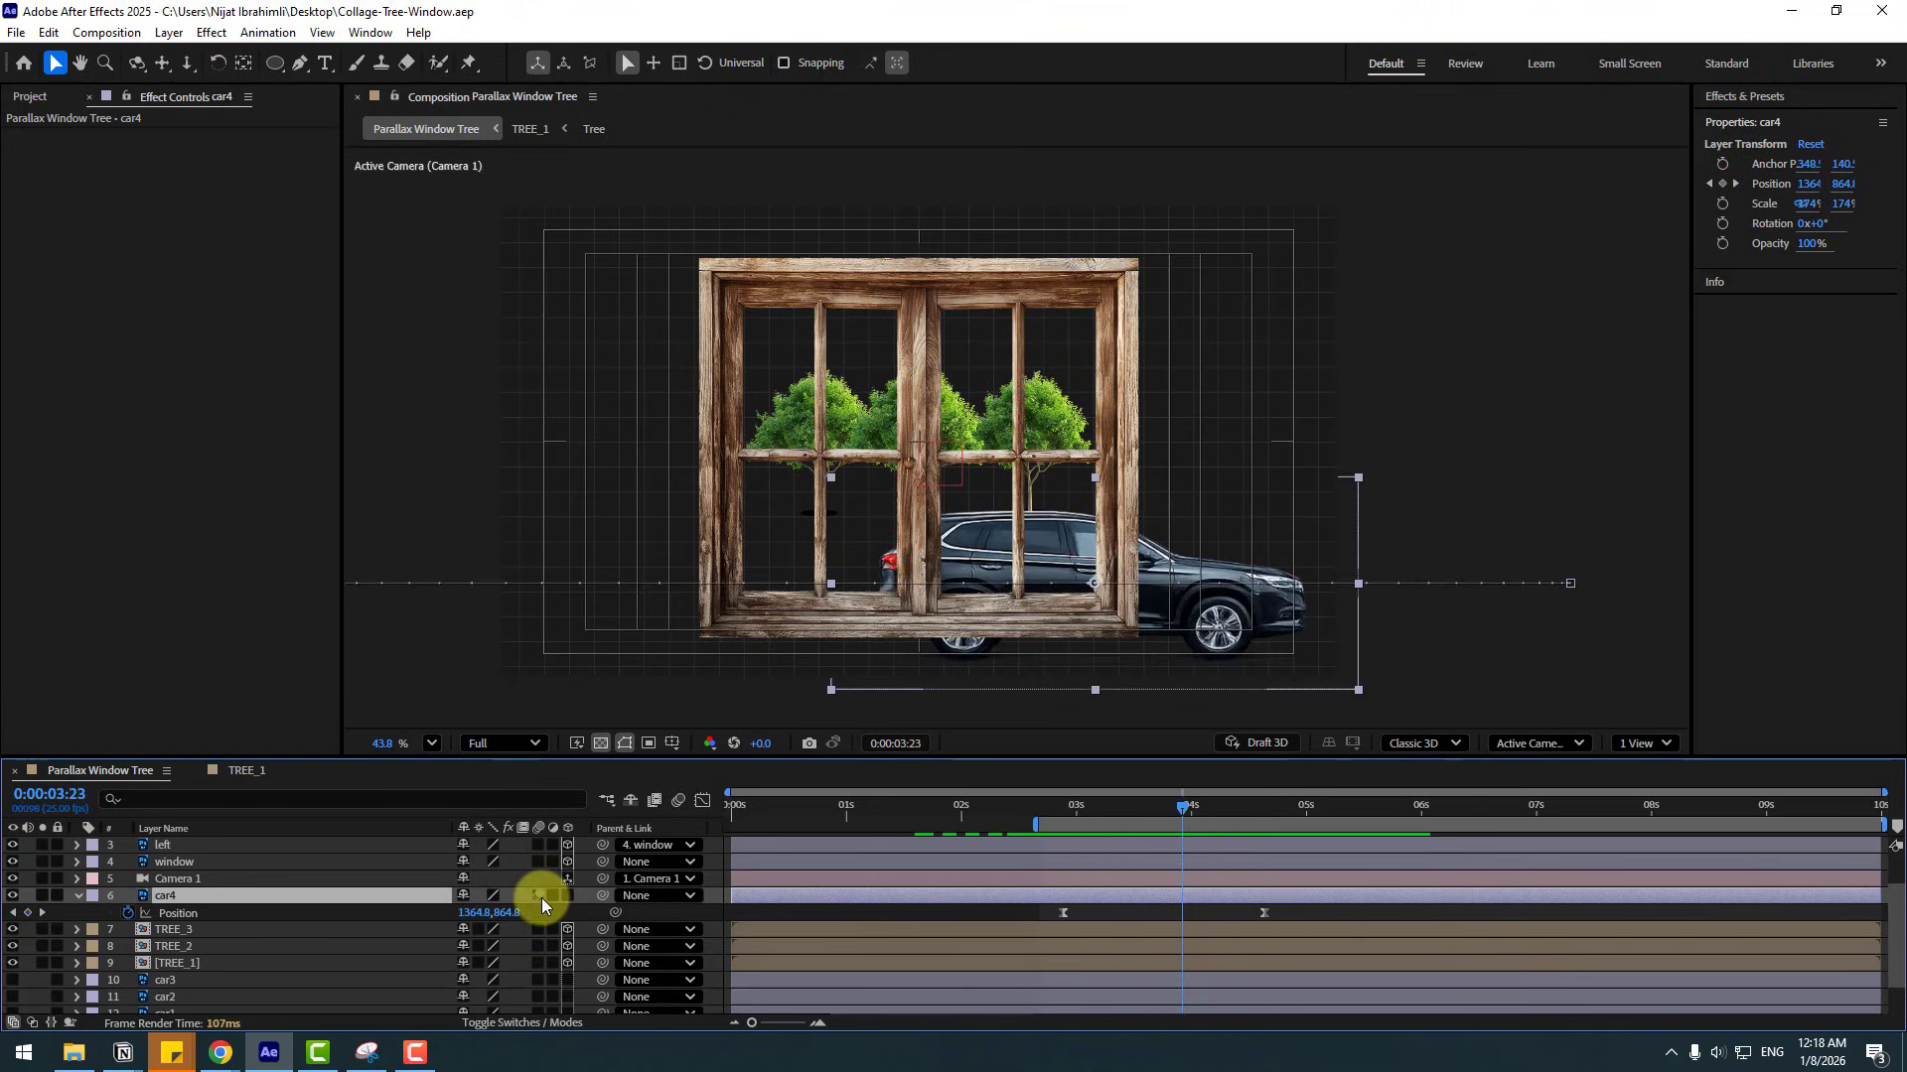
# - Enable motion blur on the car4 layer and check the blur around 0:00:03:22
pyautogui.click(538, 897)
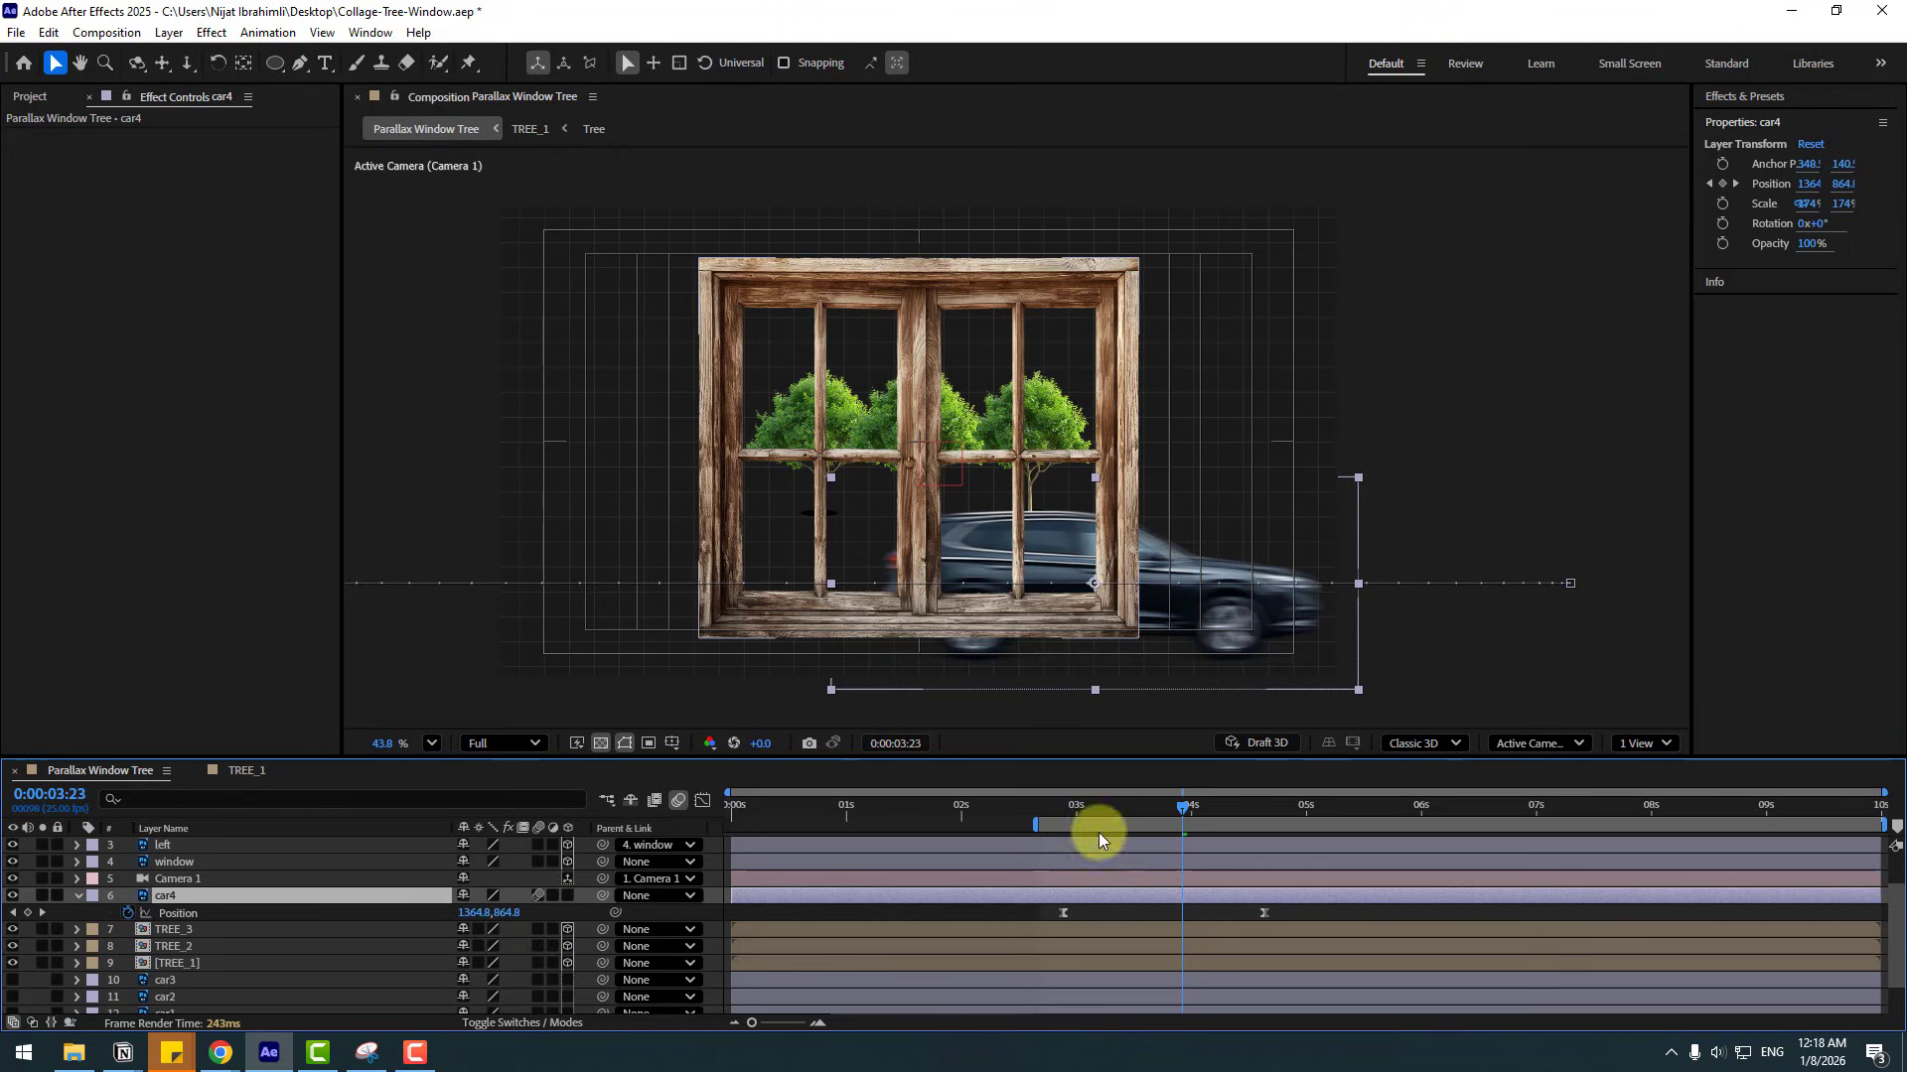
pyautogui.moveTo(1150, 809); pyautogui.dragTo(1175, 808)
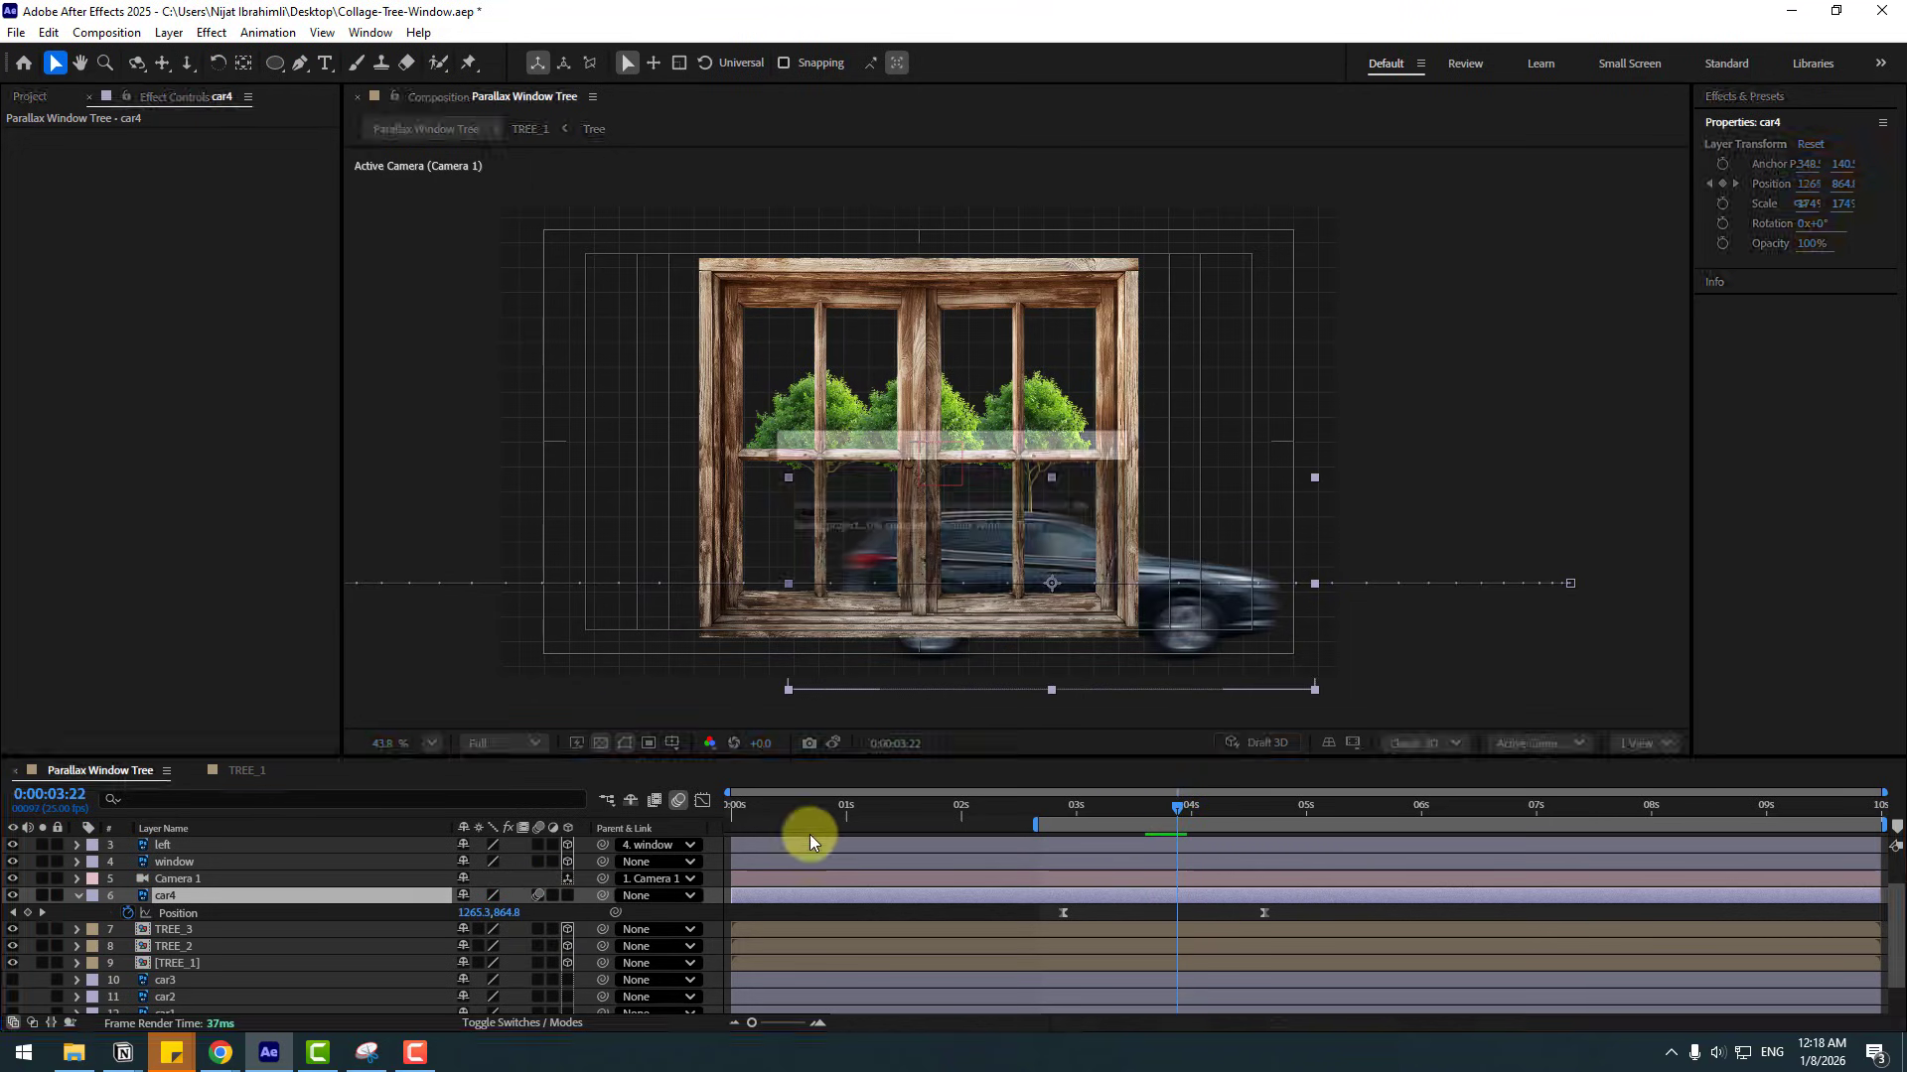
# - Turn off motion blur display for the composition and save the project
pyautogui.click(676, 804)
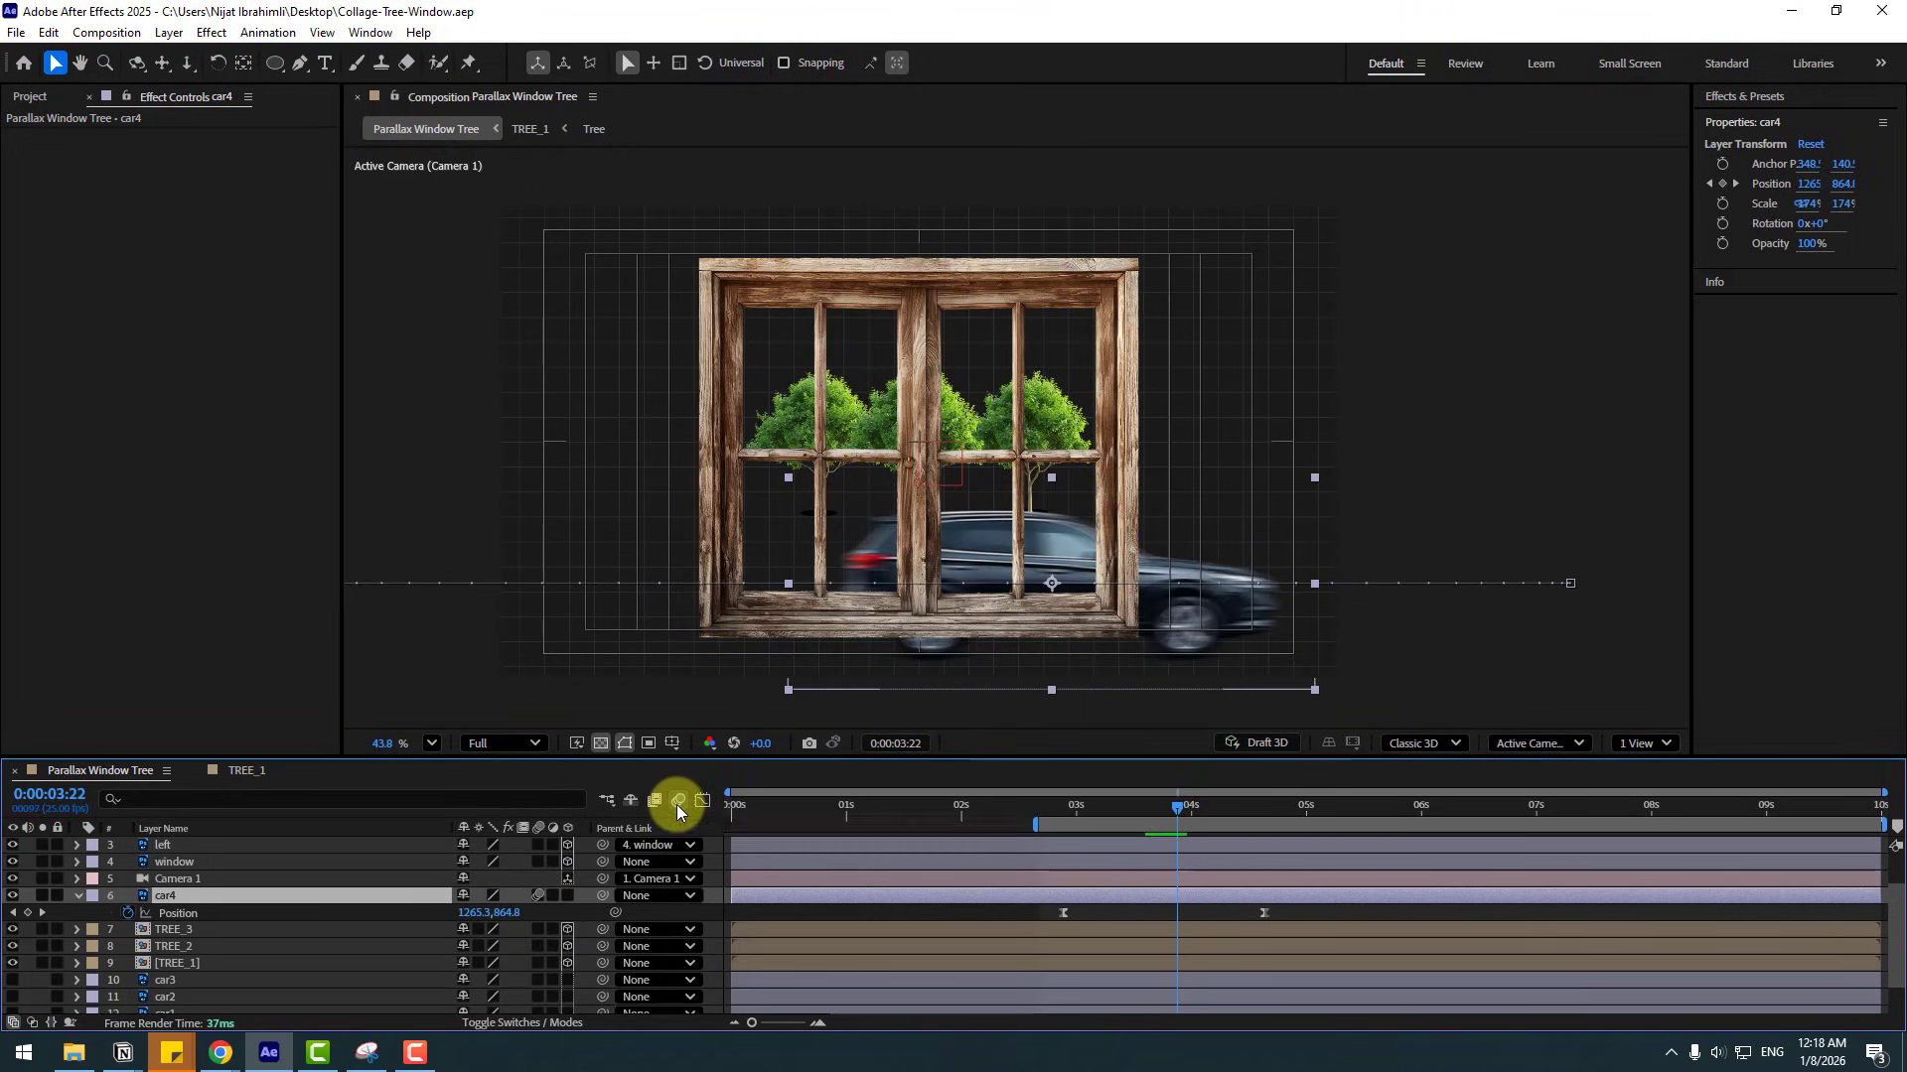
pyautogui.hotkey('ctrl', 's')
pyautogui.moveTo(1159, 808); pyautogui.dragTo(1153, 808)
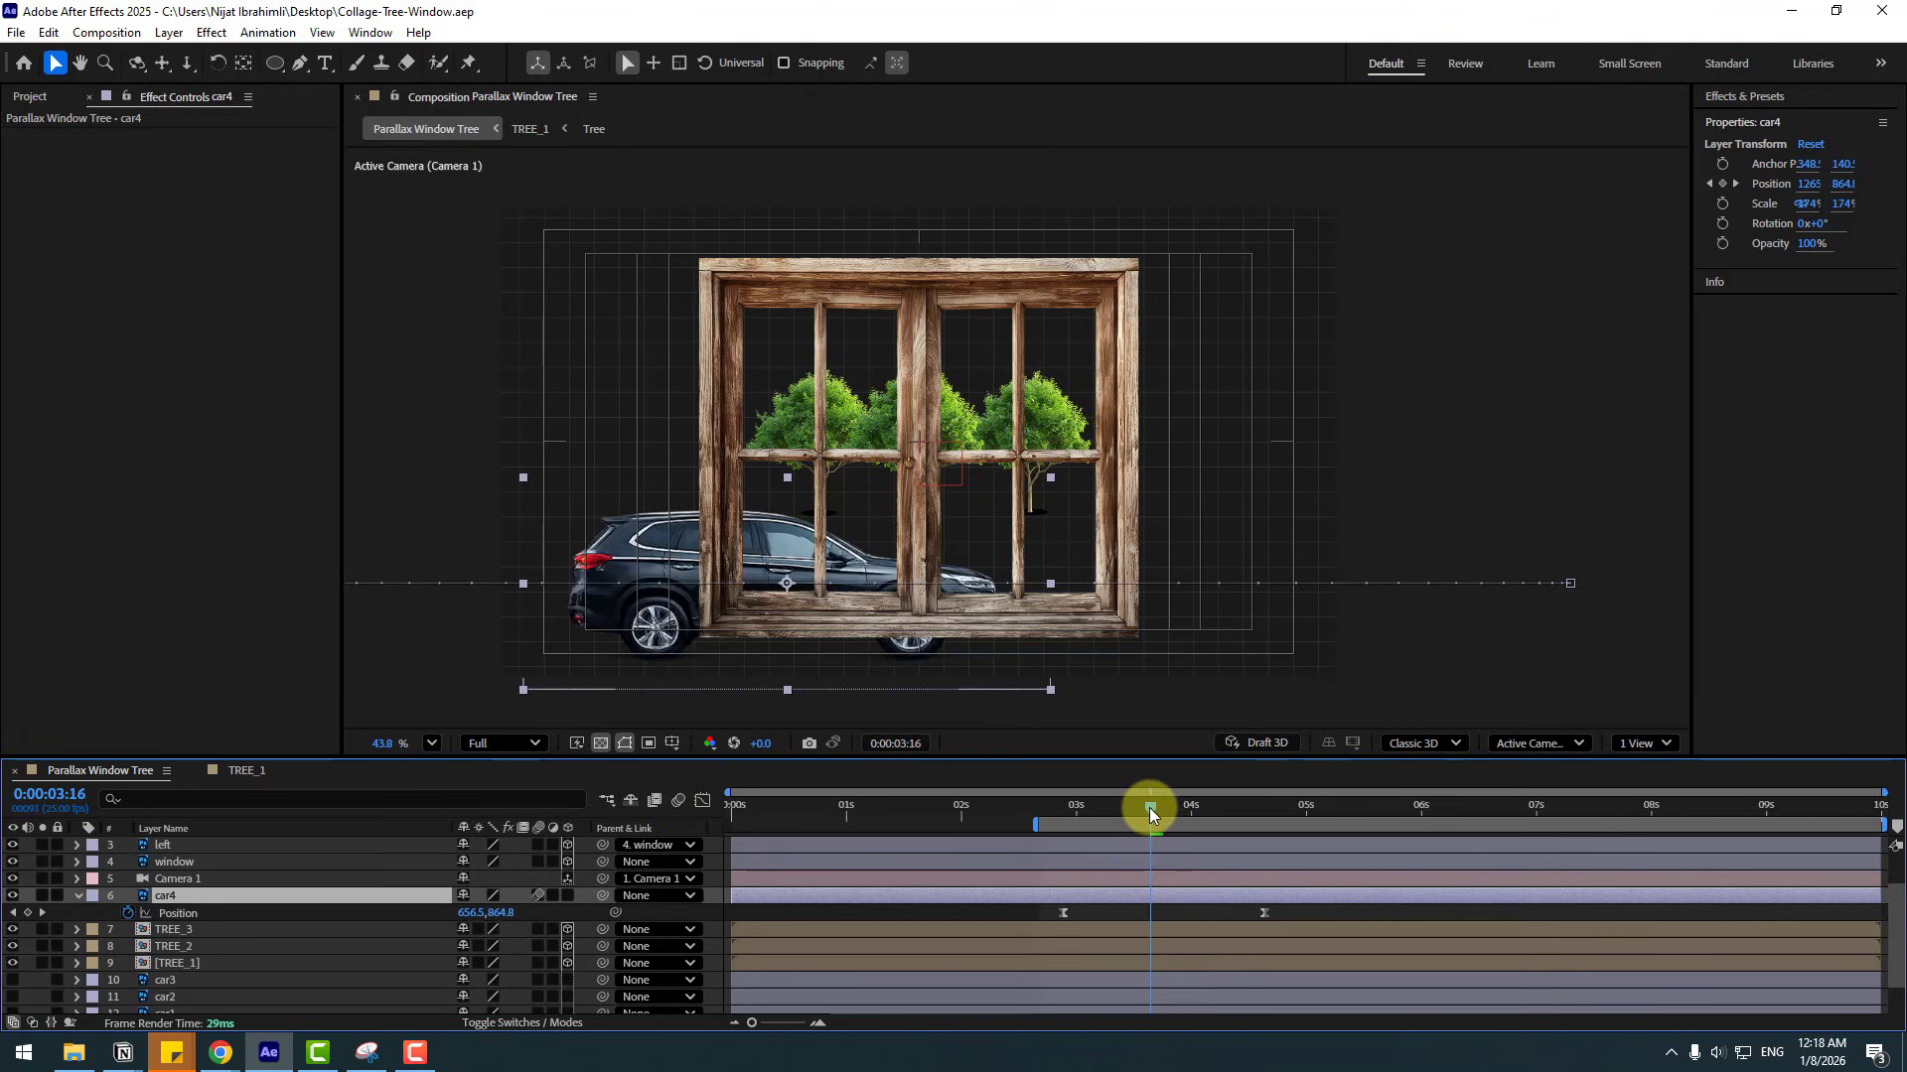
# - Make the car3 van layer visible and flip it horizontally
pyautogui.click(188, 981)
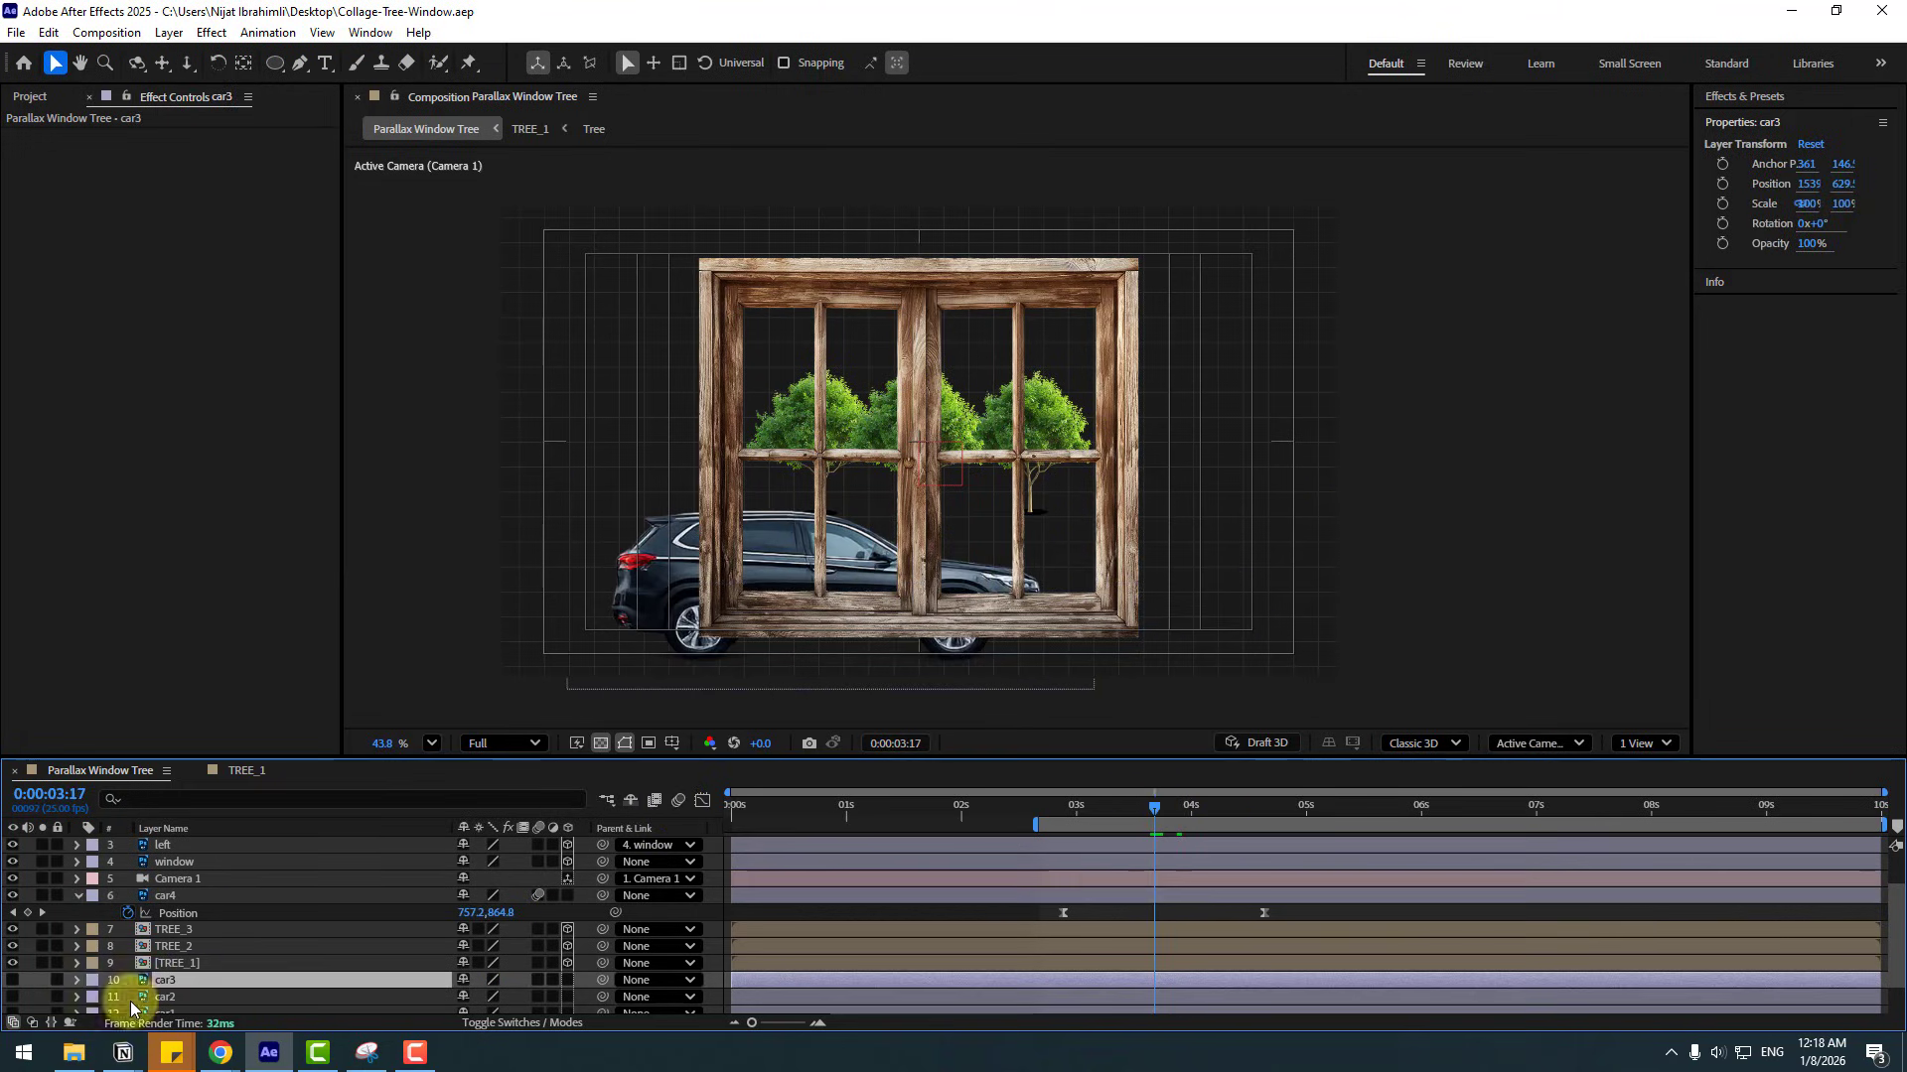
pyautogui.click(15, 981)
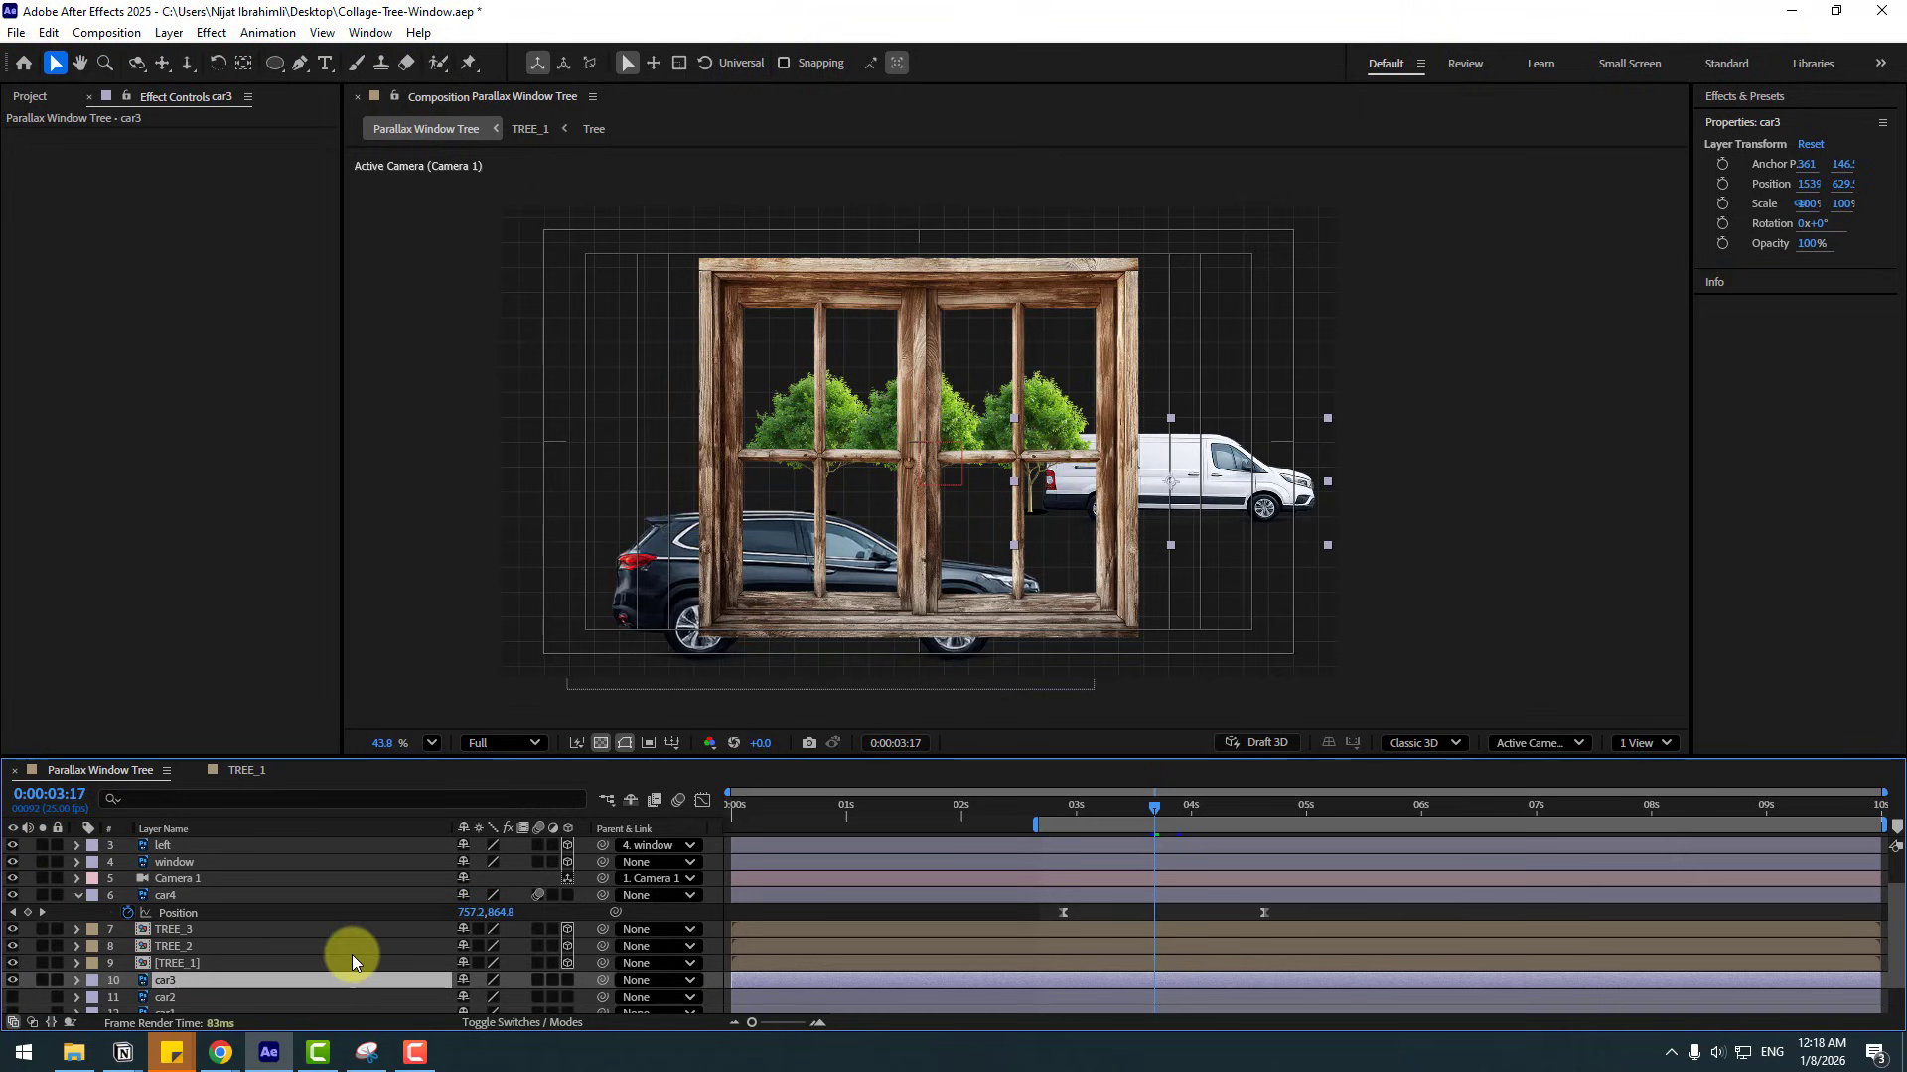
pyautogui.rightClick(159, 988)
pyautogui.moveTo(324, 482)
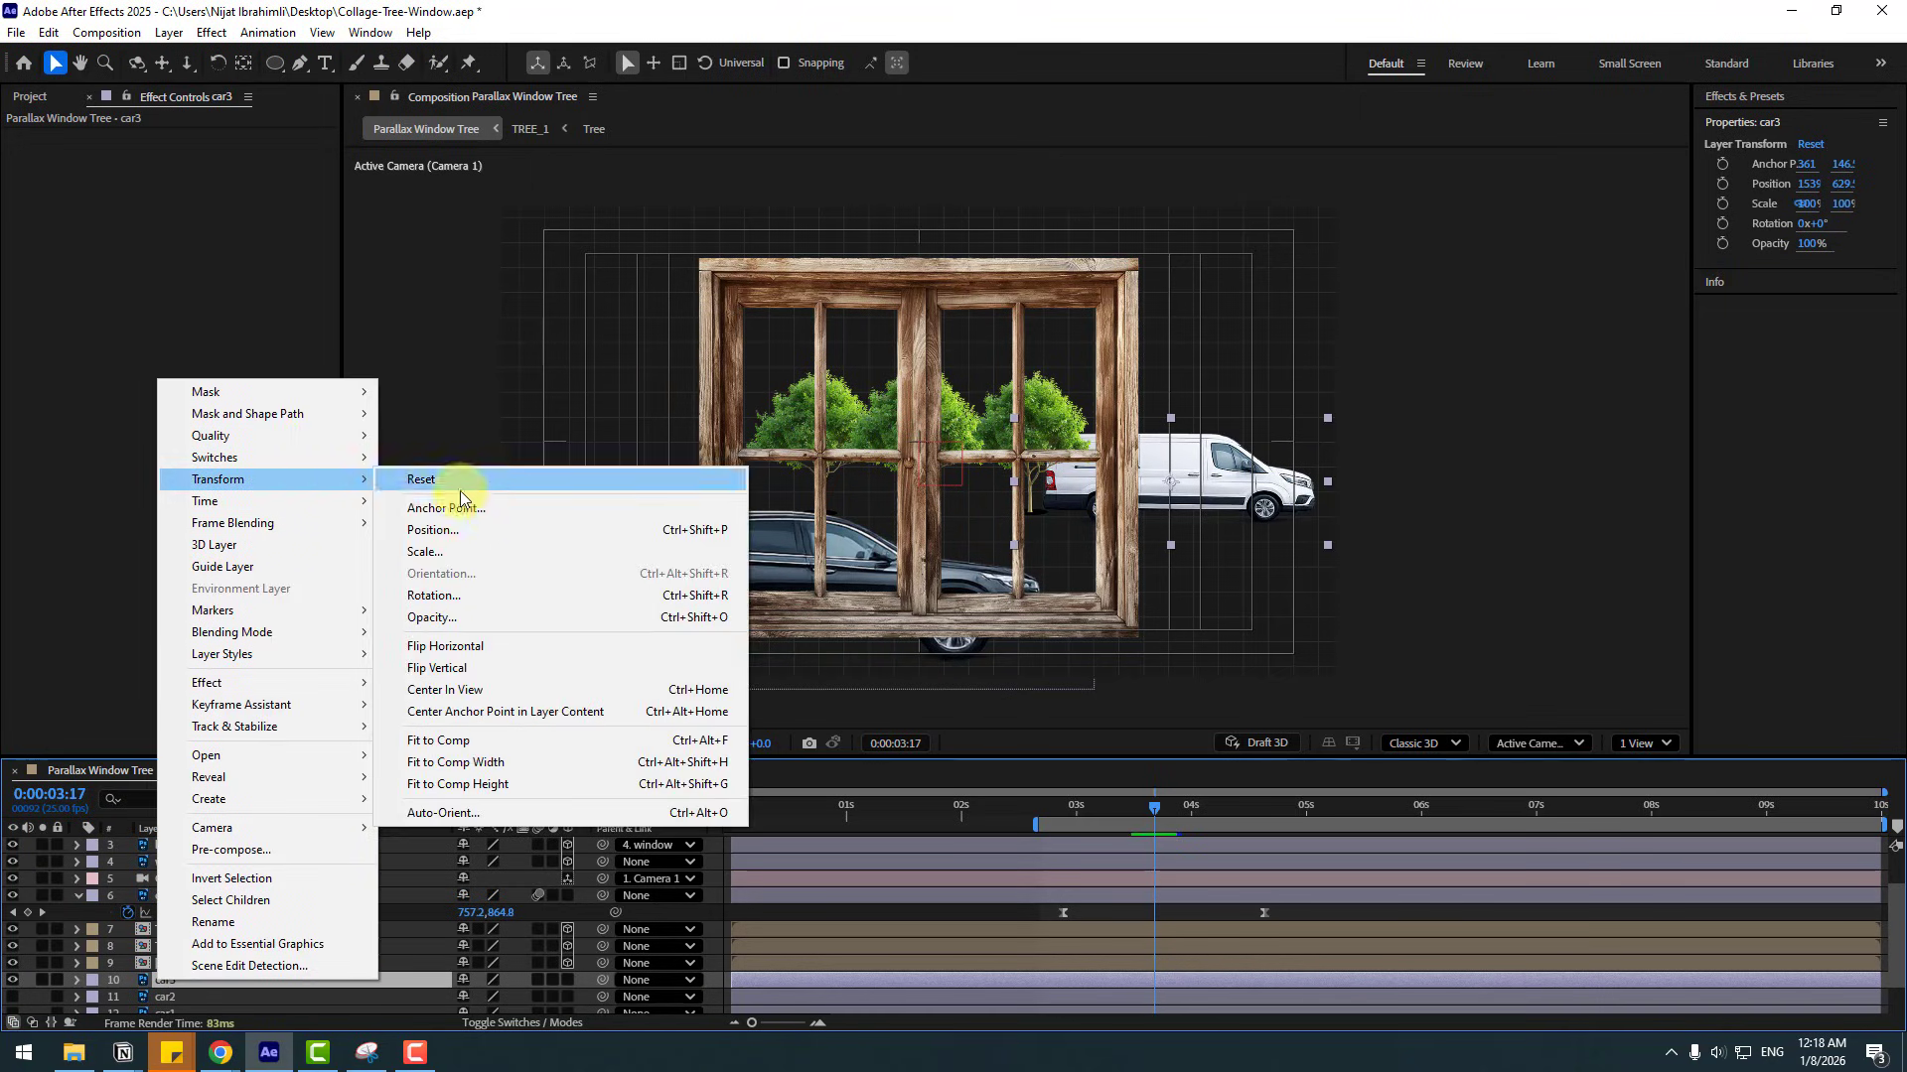
pyautogui.click(471, 645)
# - Lower the van to about 1575, 762 and enlarge it to a scale of -221, 221%
pyautogui.moveTo(1182, 525); pyautogui.dragTo(1198, 582)
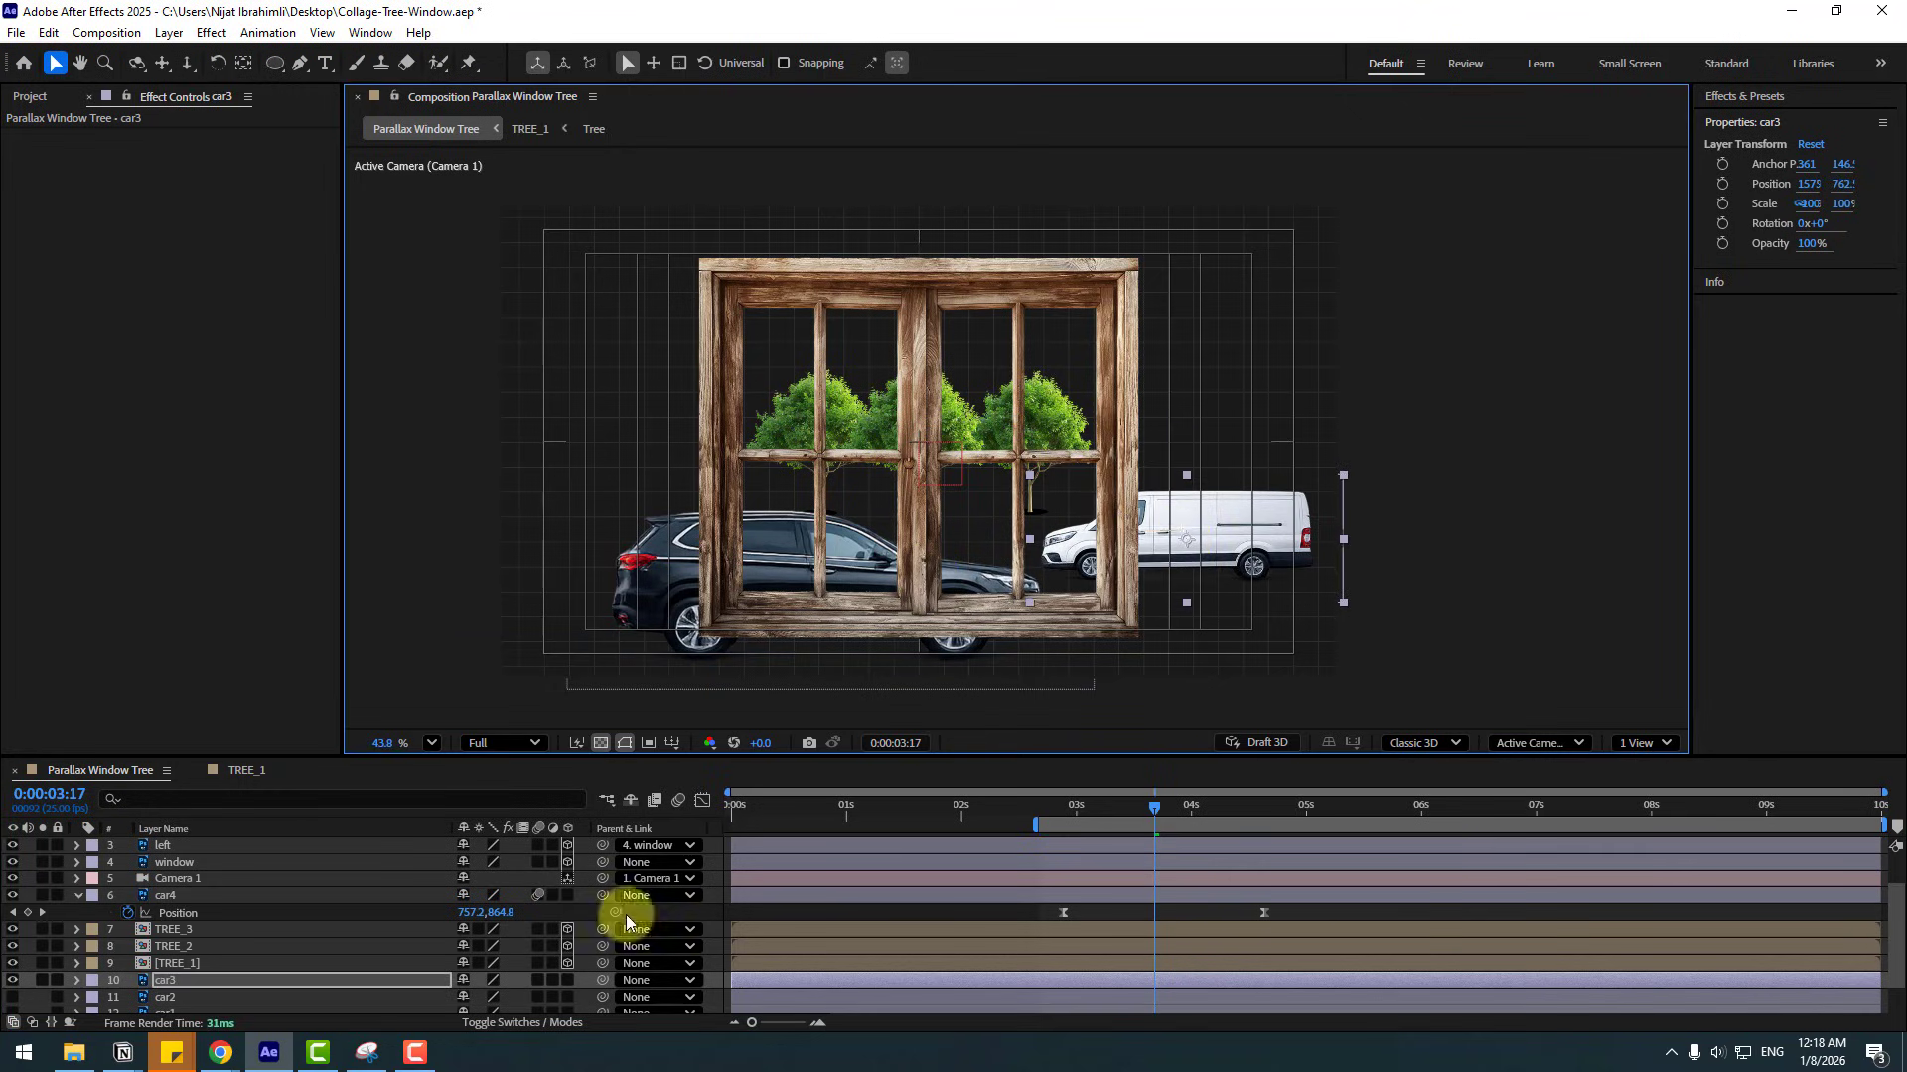
pyautogui.press('s')
pyautogui.moveTo(492, 997); pyautogui.dragTo(361, 991)
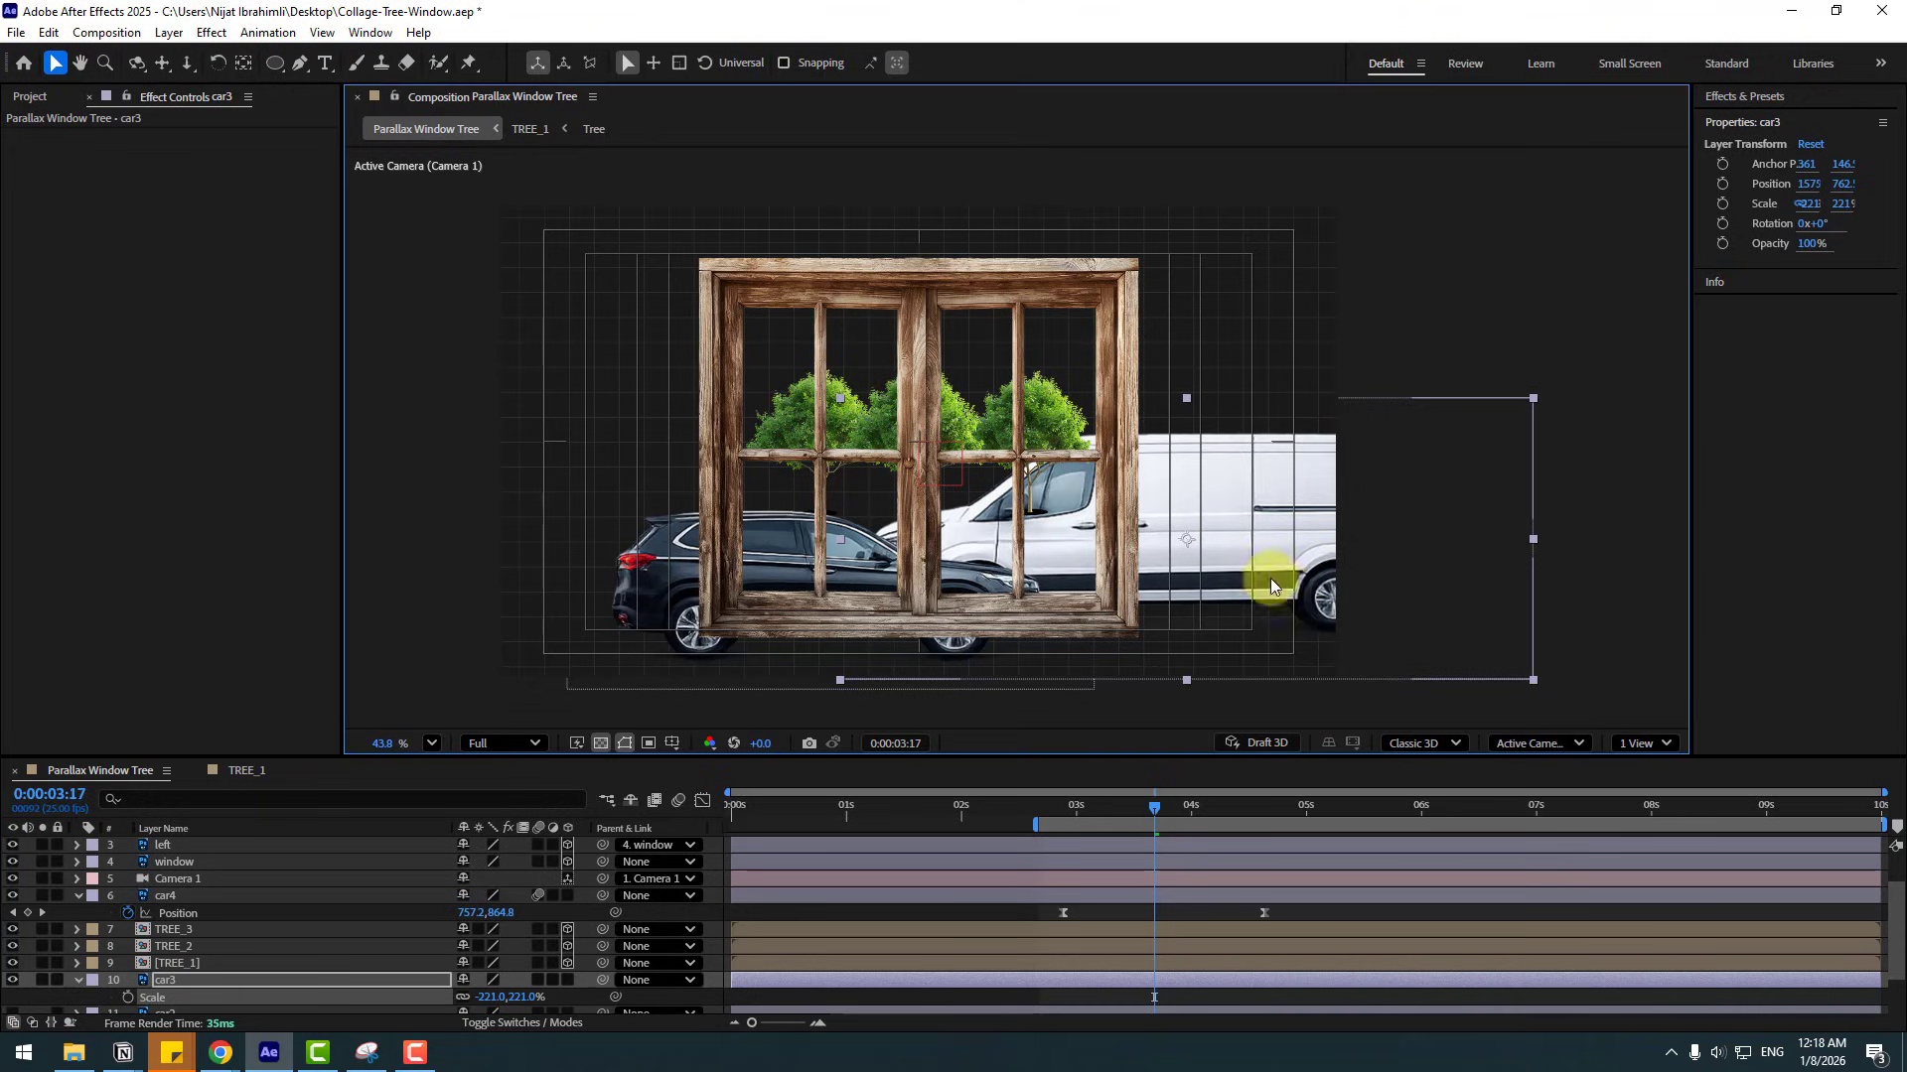
# - Move the car3 van off the right side to about 2679, 814 and shift car4's position keyframes earlier, starting around 0:00:02:13
pyautogui.moveTo(1268, 562); pyautogui.dragTo(1593, 610)
pyautogui.click(1029, 810)
pyautogui.moveTo(1029, 810); pyautogui.dragTo(1112, 820)
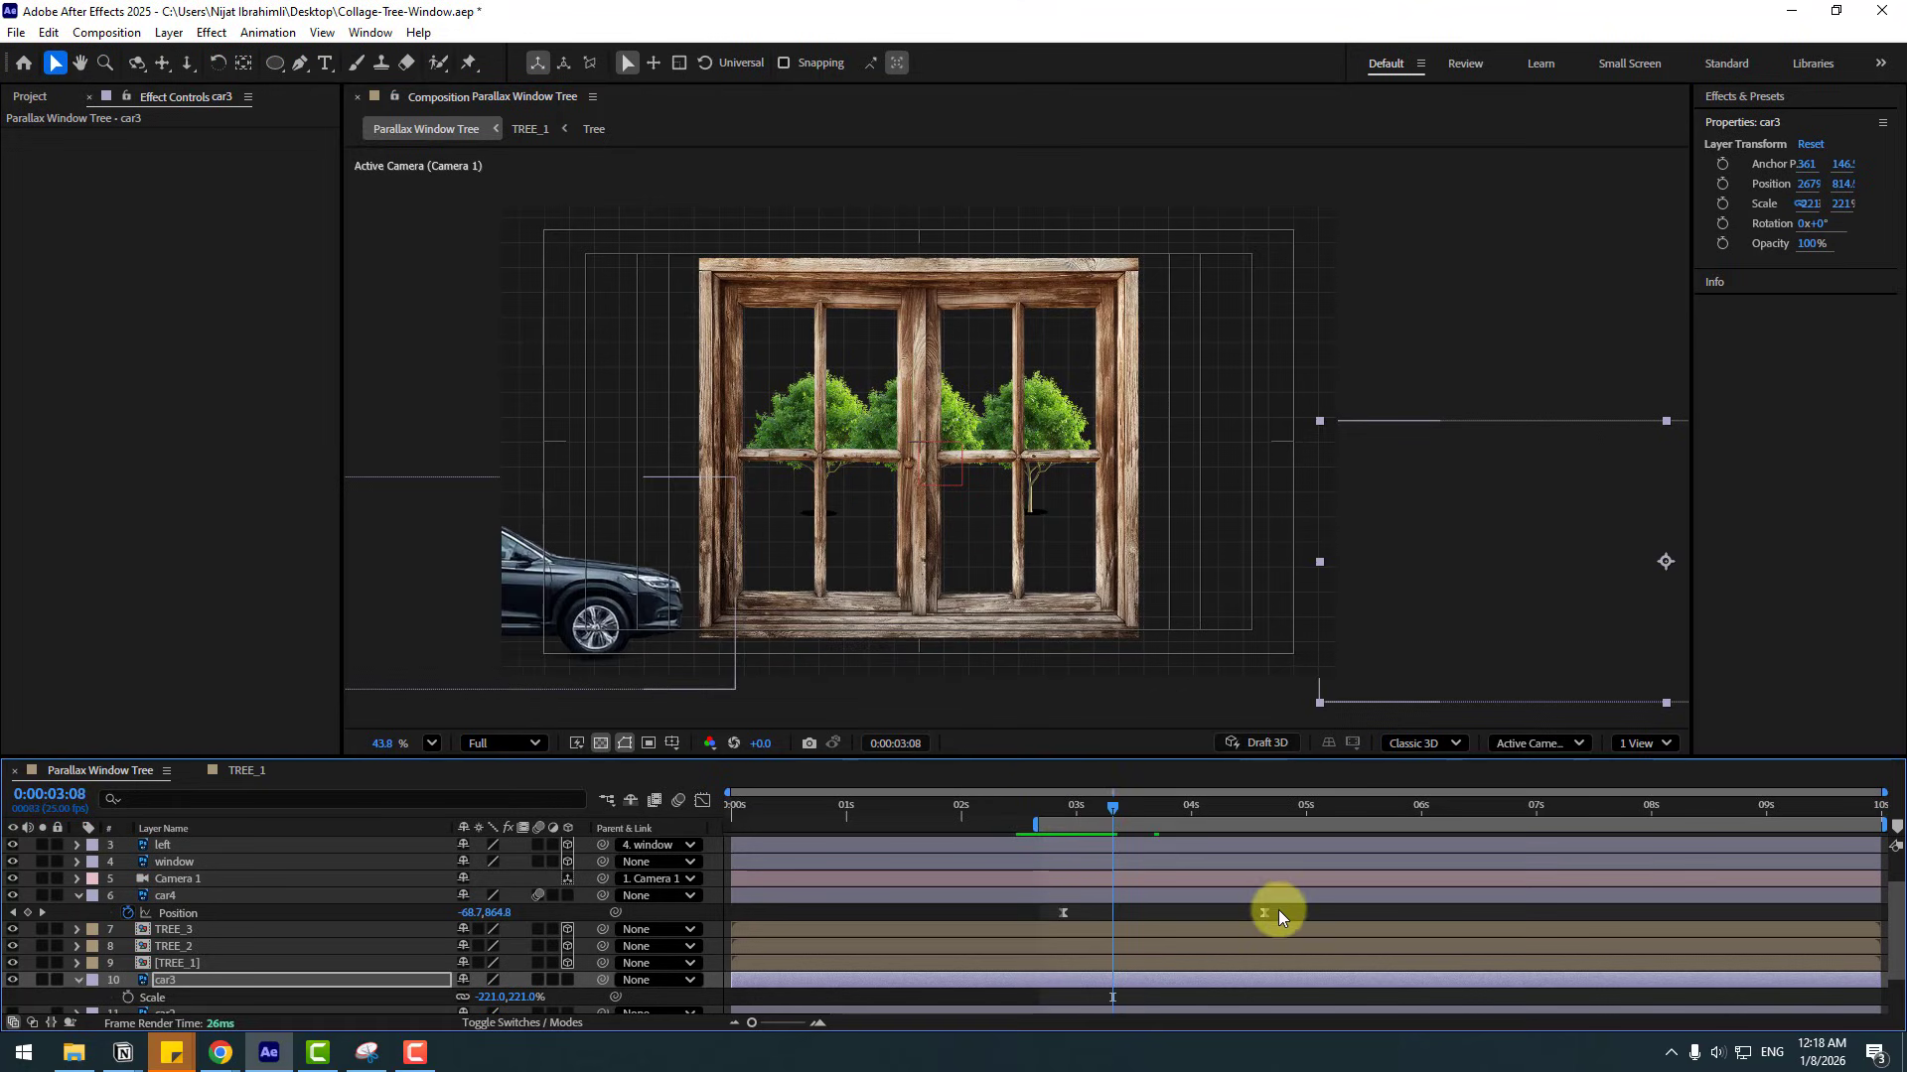
pyautogui.moveTo(1278, 909); pyautogui.dragTo(1021, 914)
pyautogui.moveTo(1003, 808); pyautogui.dragTo(1158, 836)
# - Keyframe the van's position from 2679.6, 814.6 at about 0:00:03:02 to -770.4, 814.6 at 0:00:05:00
pyautogui.click(192, 985)
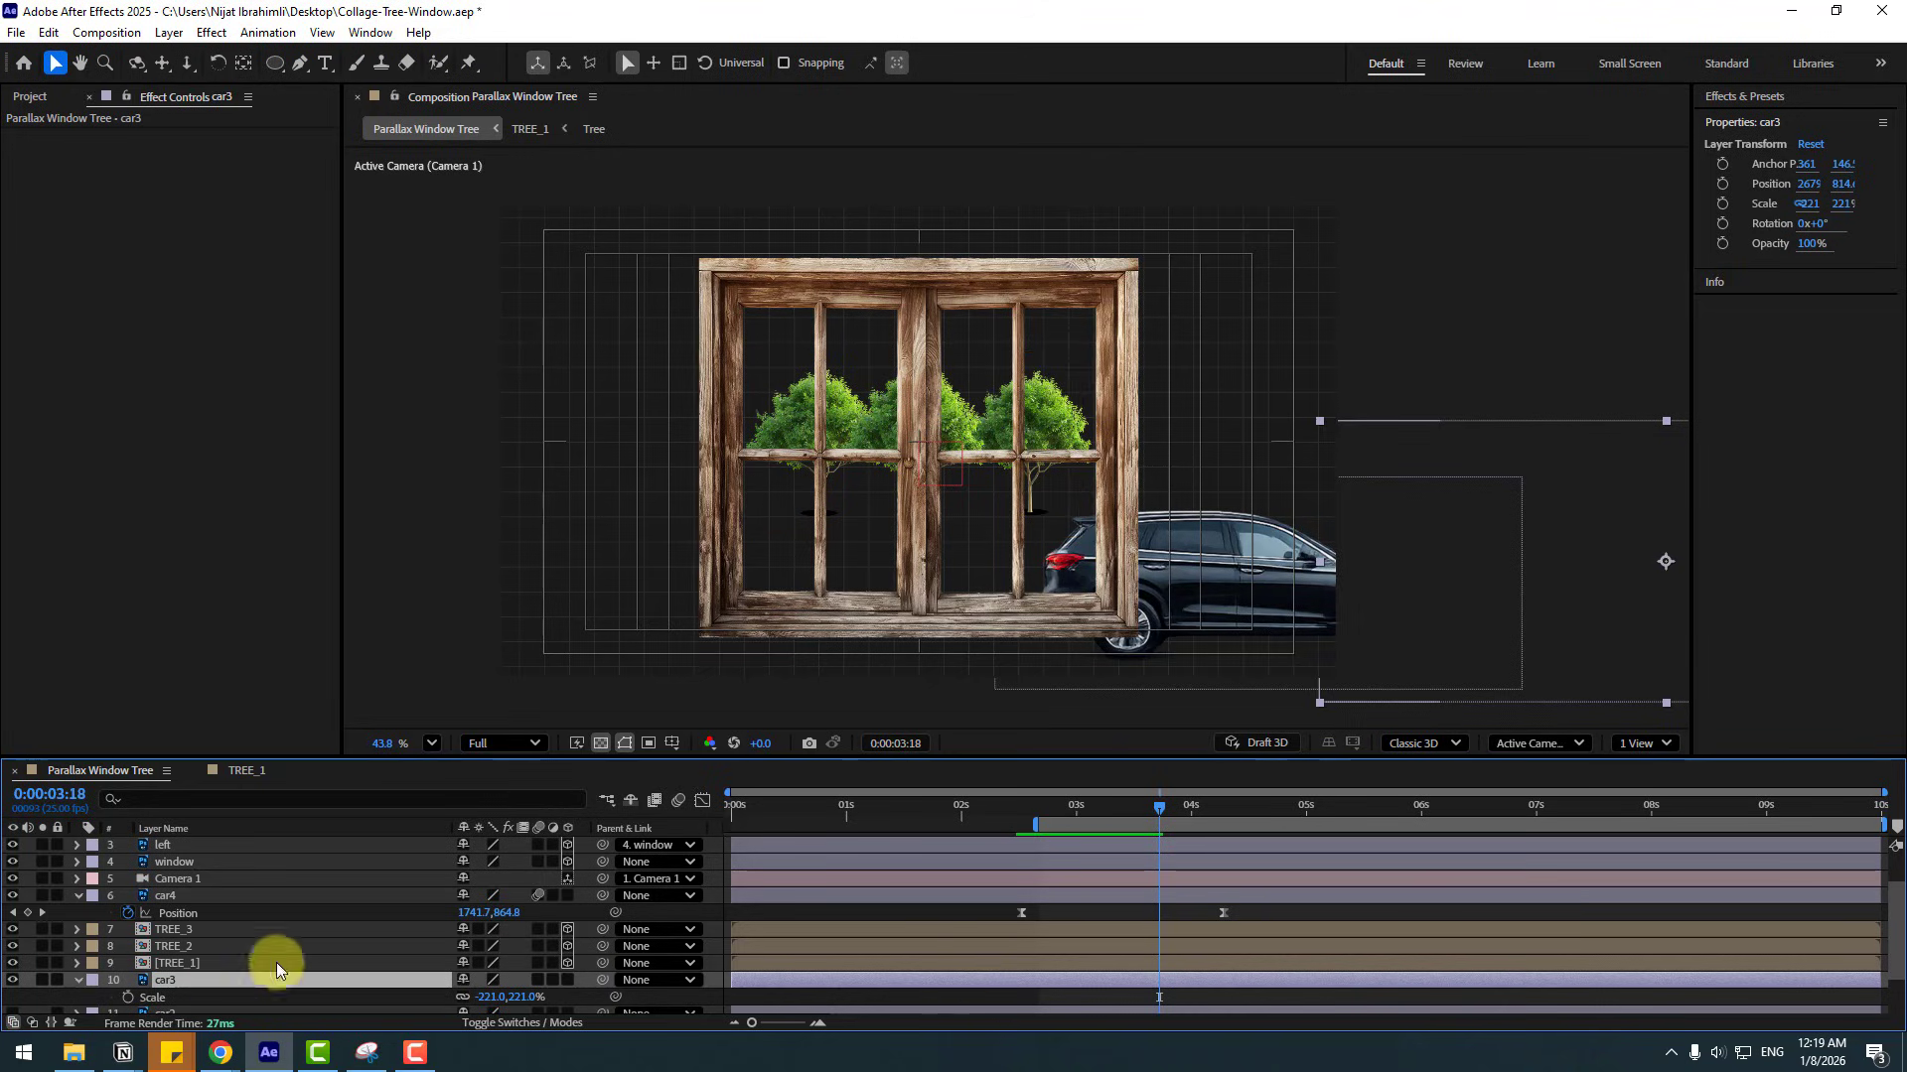
pyautogui.click(128, 998)
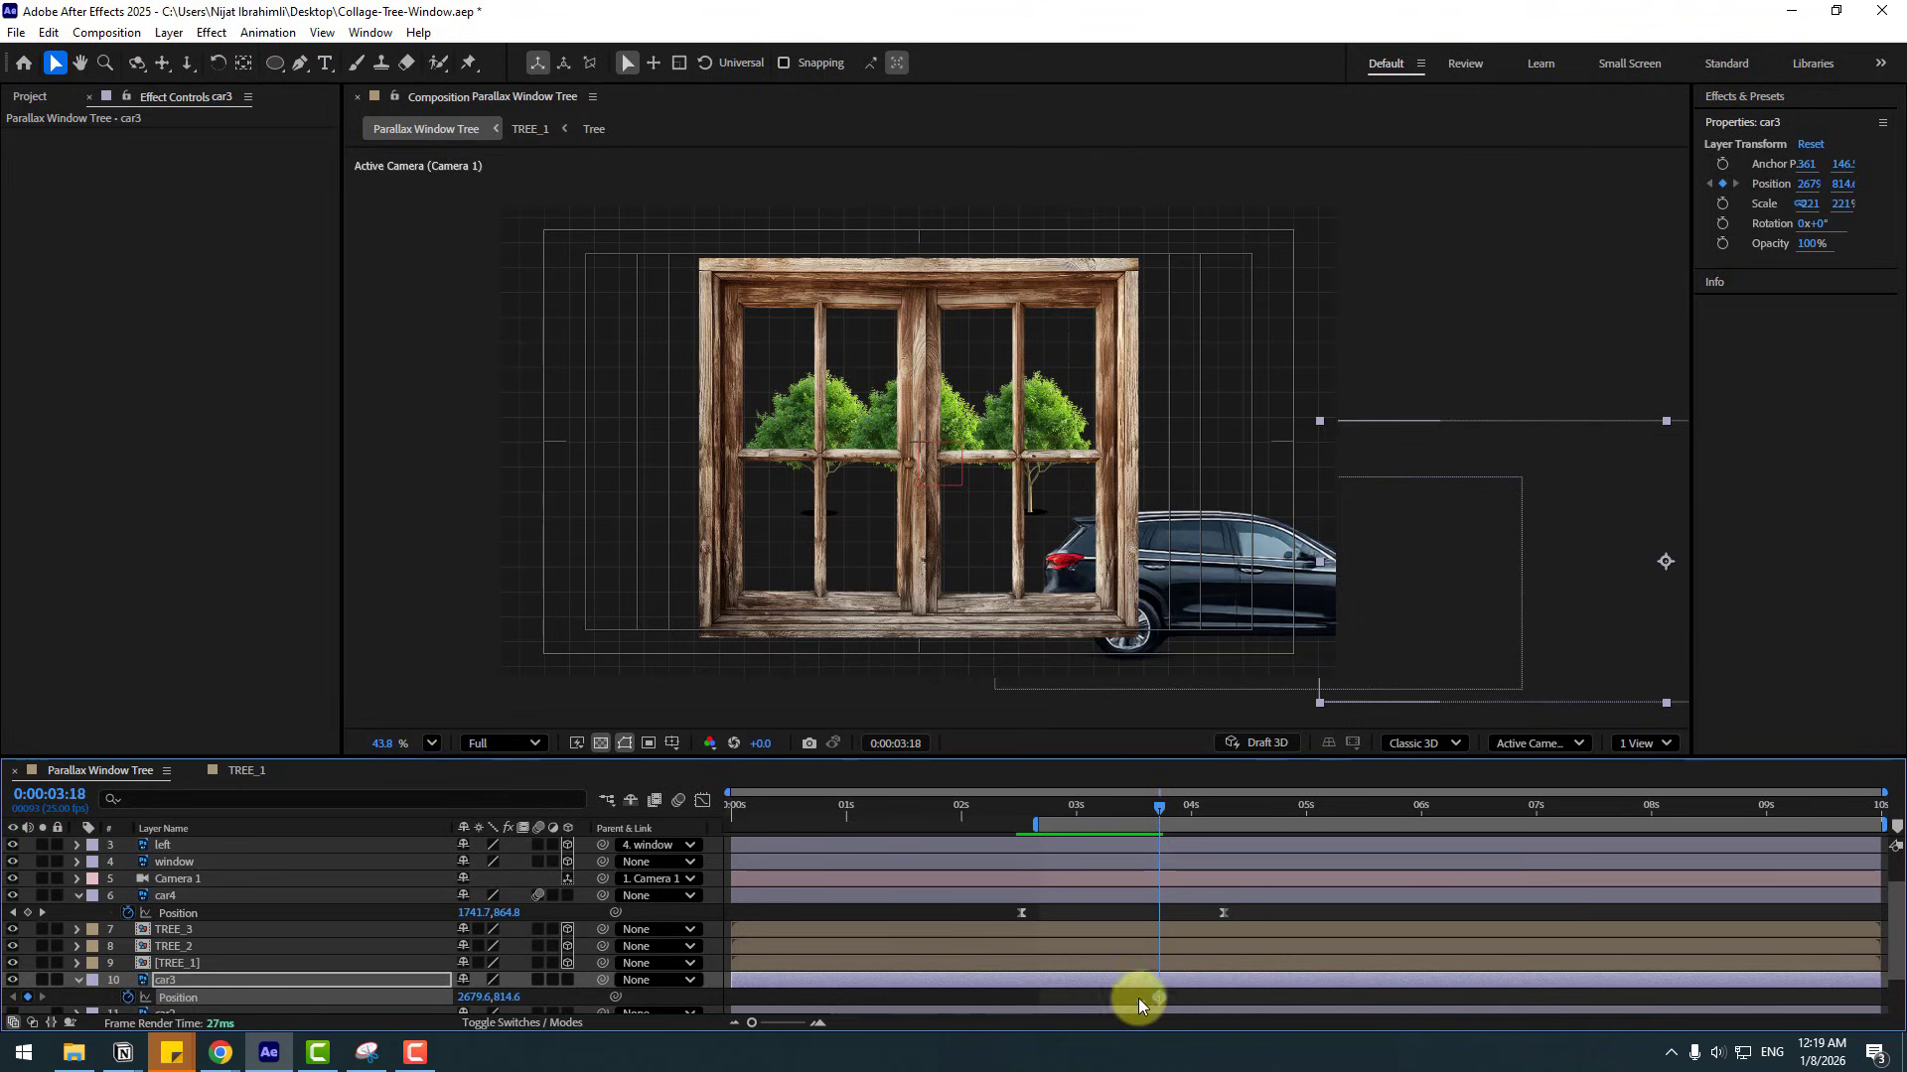
pyautogui.moveTo(1249, 816); pyautogui.dragTo(1303, 816)
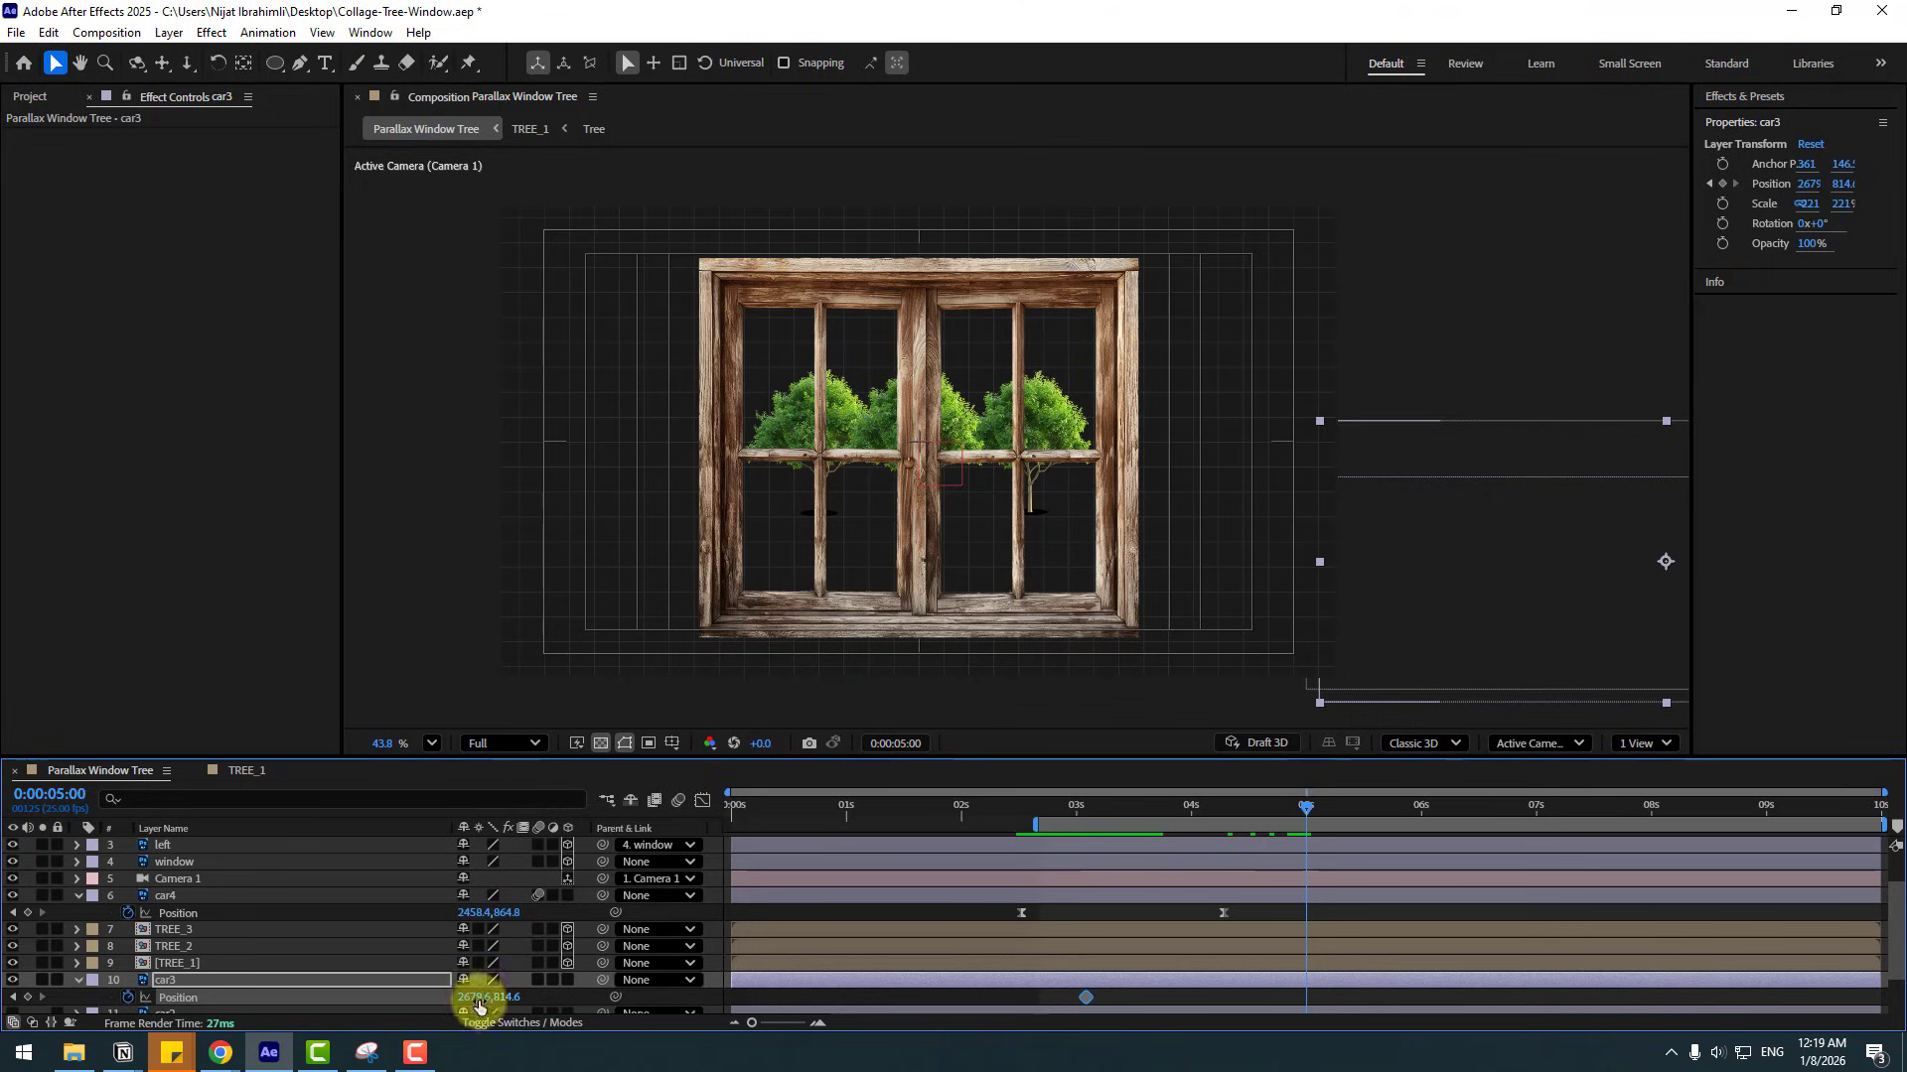
pyautogui.moveTo(475, 1004); pyautogui.dragTo(128, 993)
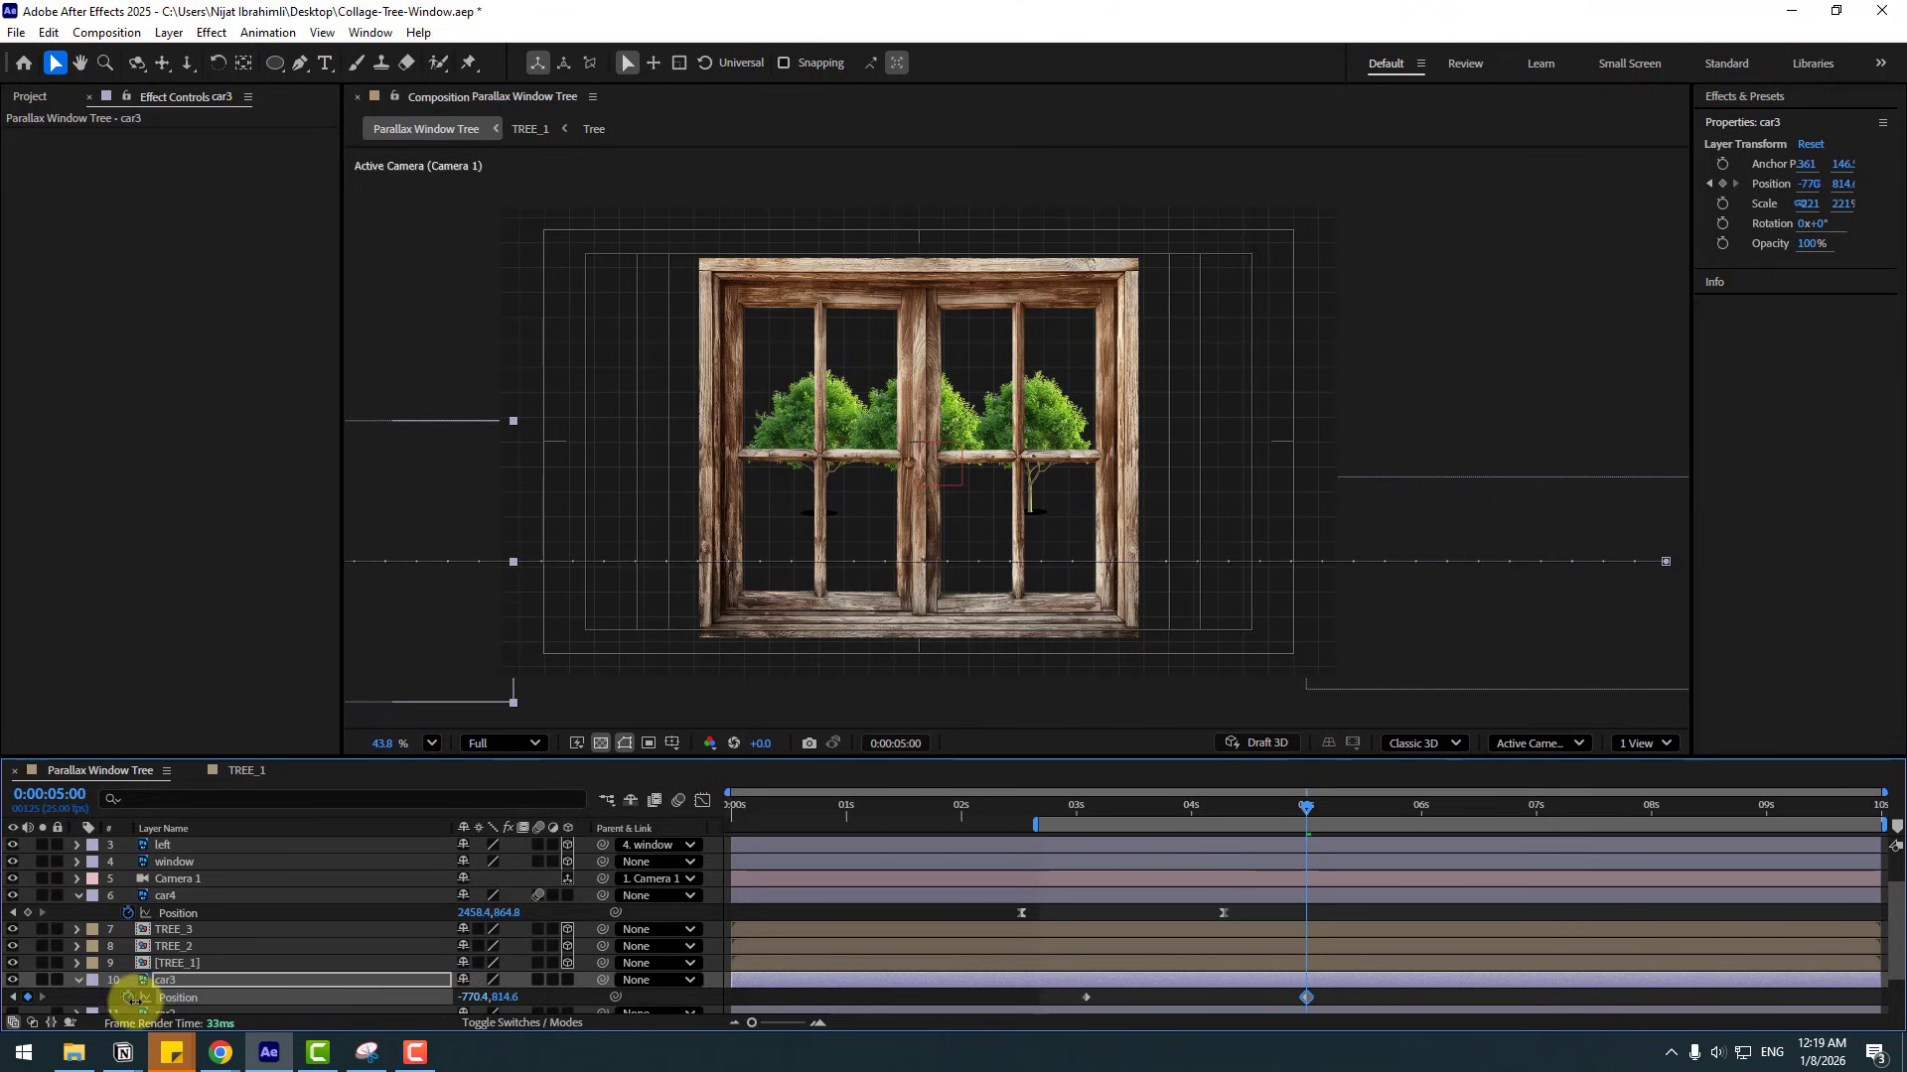
# - Apply Easy Ease to both of the van's position keyframes and preview its drive past the window
pyautogui.rightClick(1087, 997)
pyautogui.click(1369, 666)
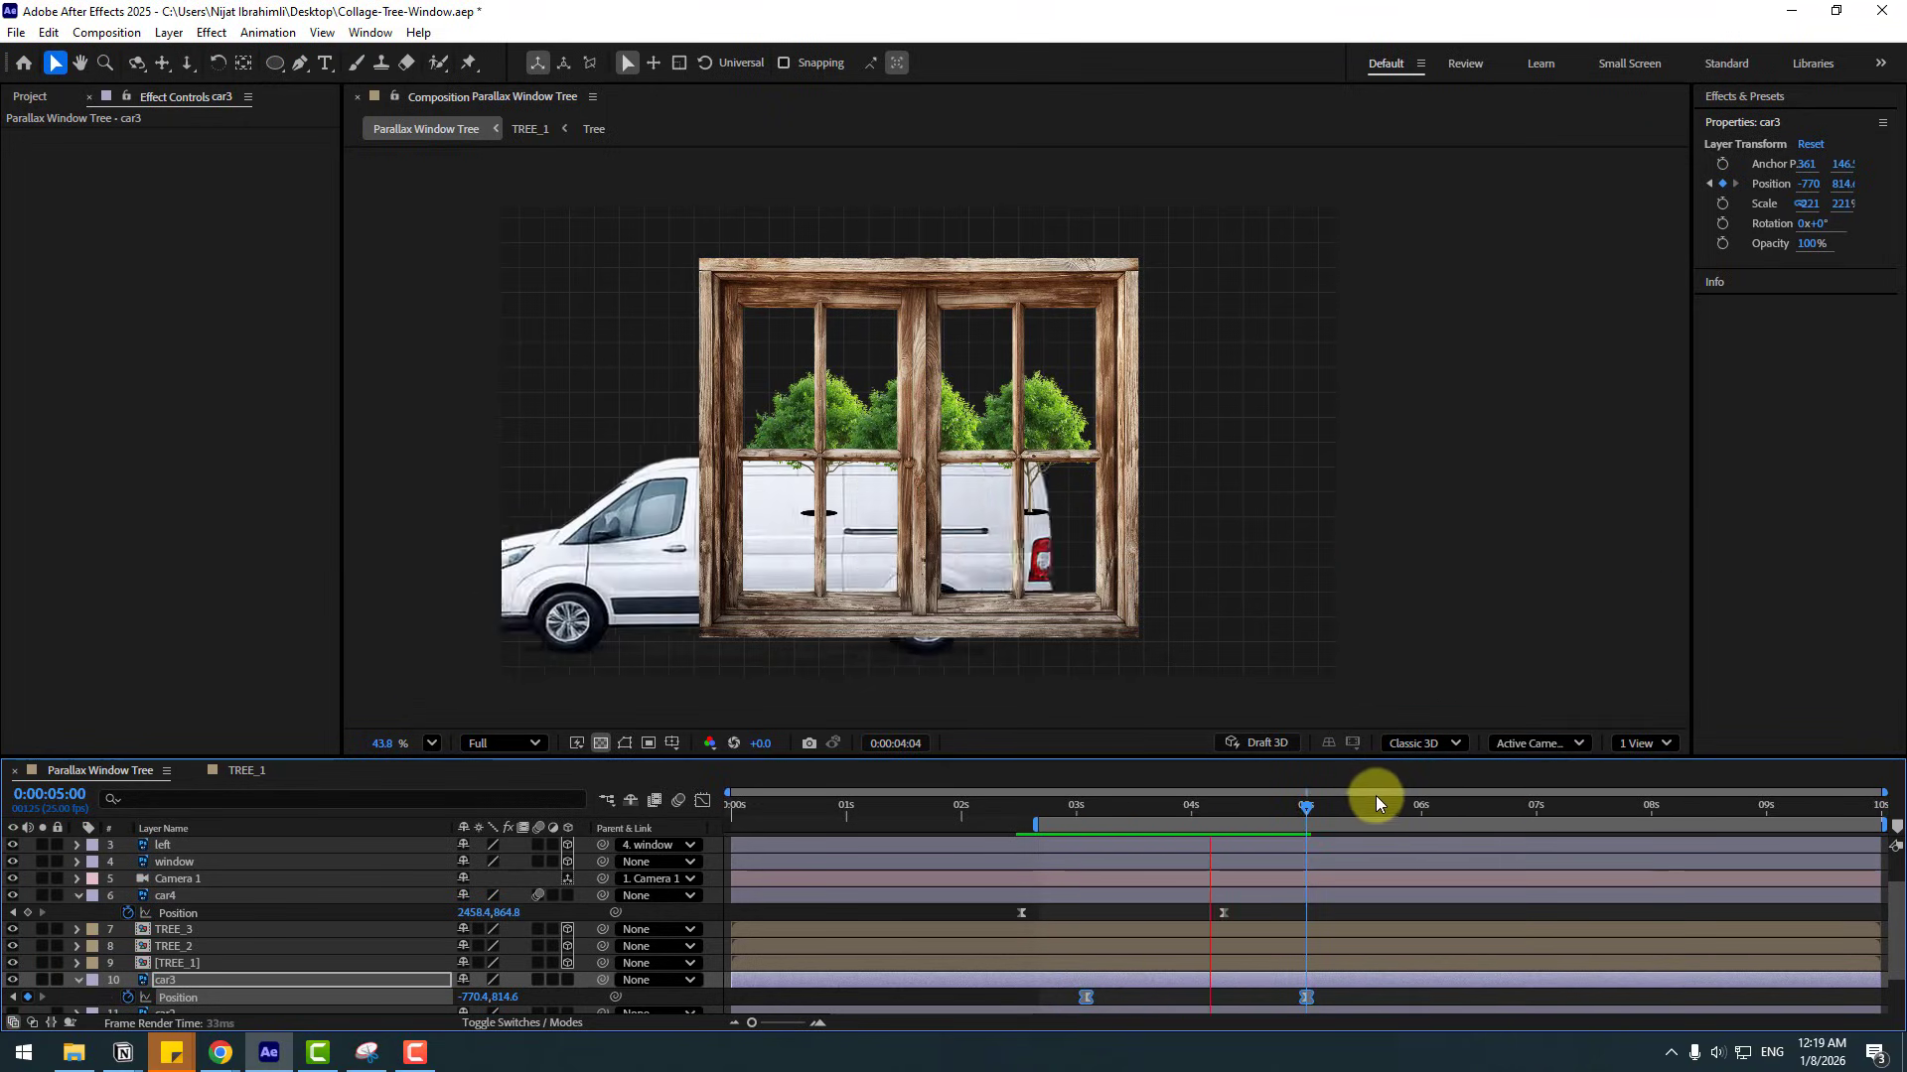
pyautogui.click(1309, 805)
# - Make the car2 pickup layer visible, scale it to 210% and lower it to about 672, 823
pyautogui.scroll(-2, 242, 977)
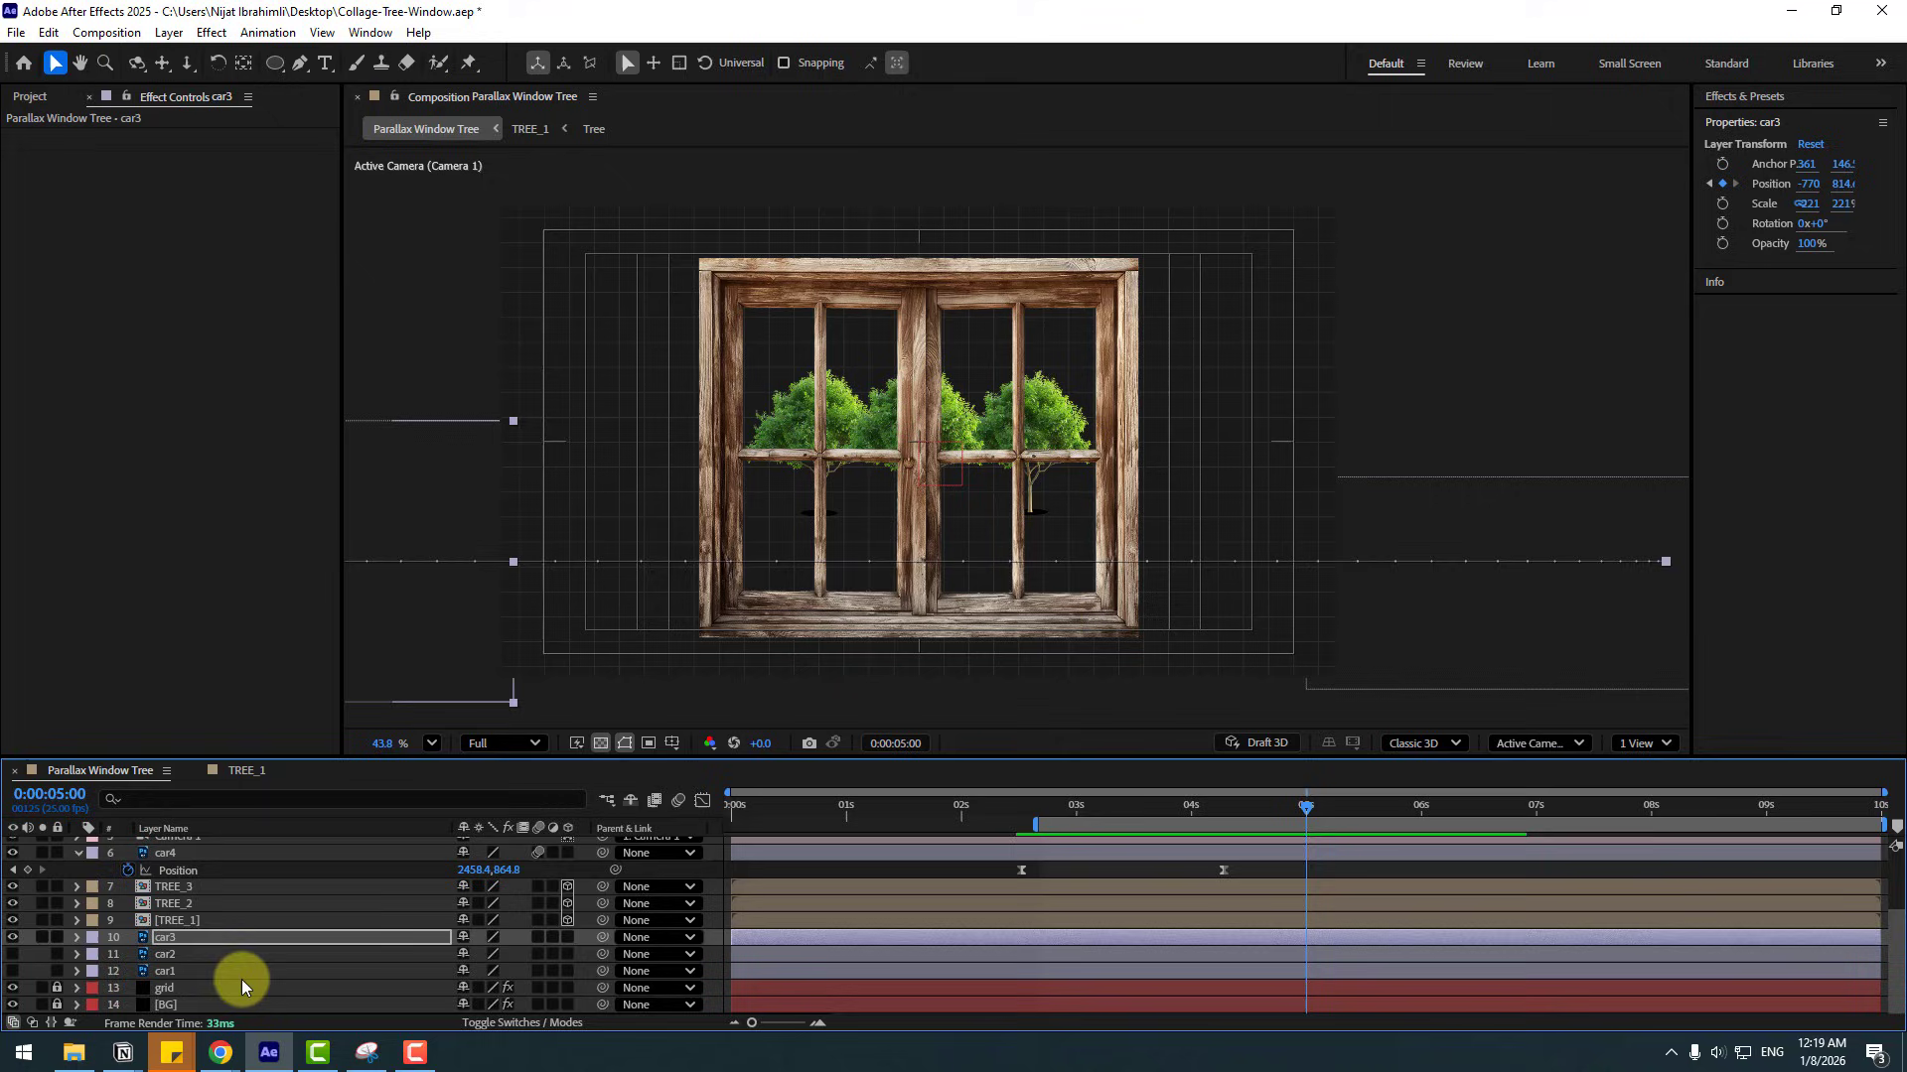
pyautogui.click(162, 956)
pyautogui.click(12, 954)
pyautogui.press('s')
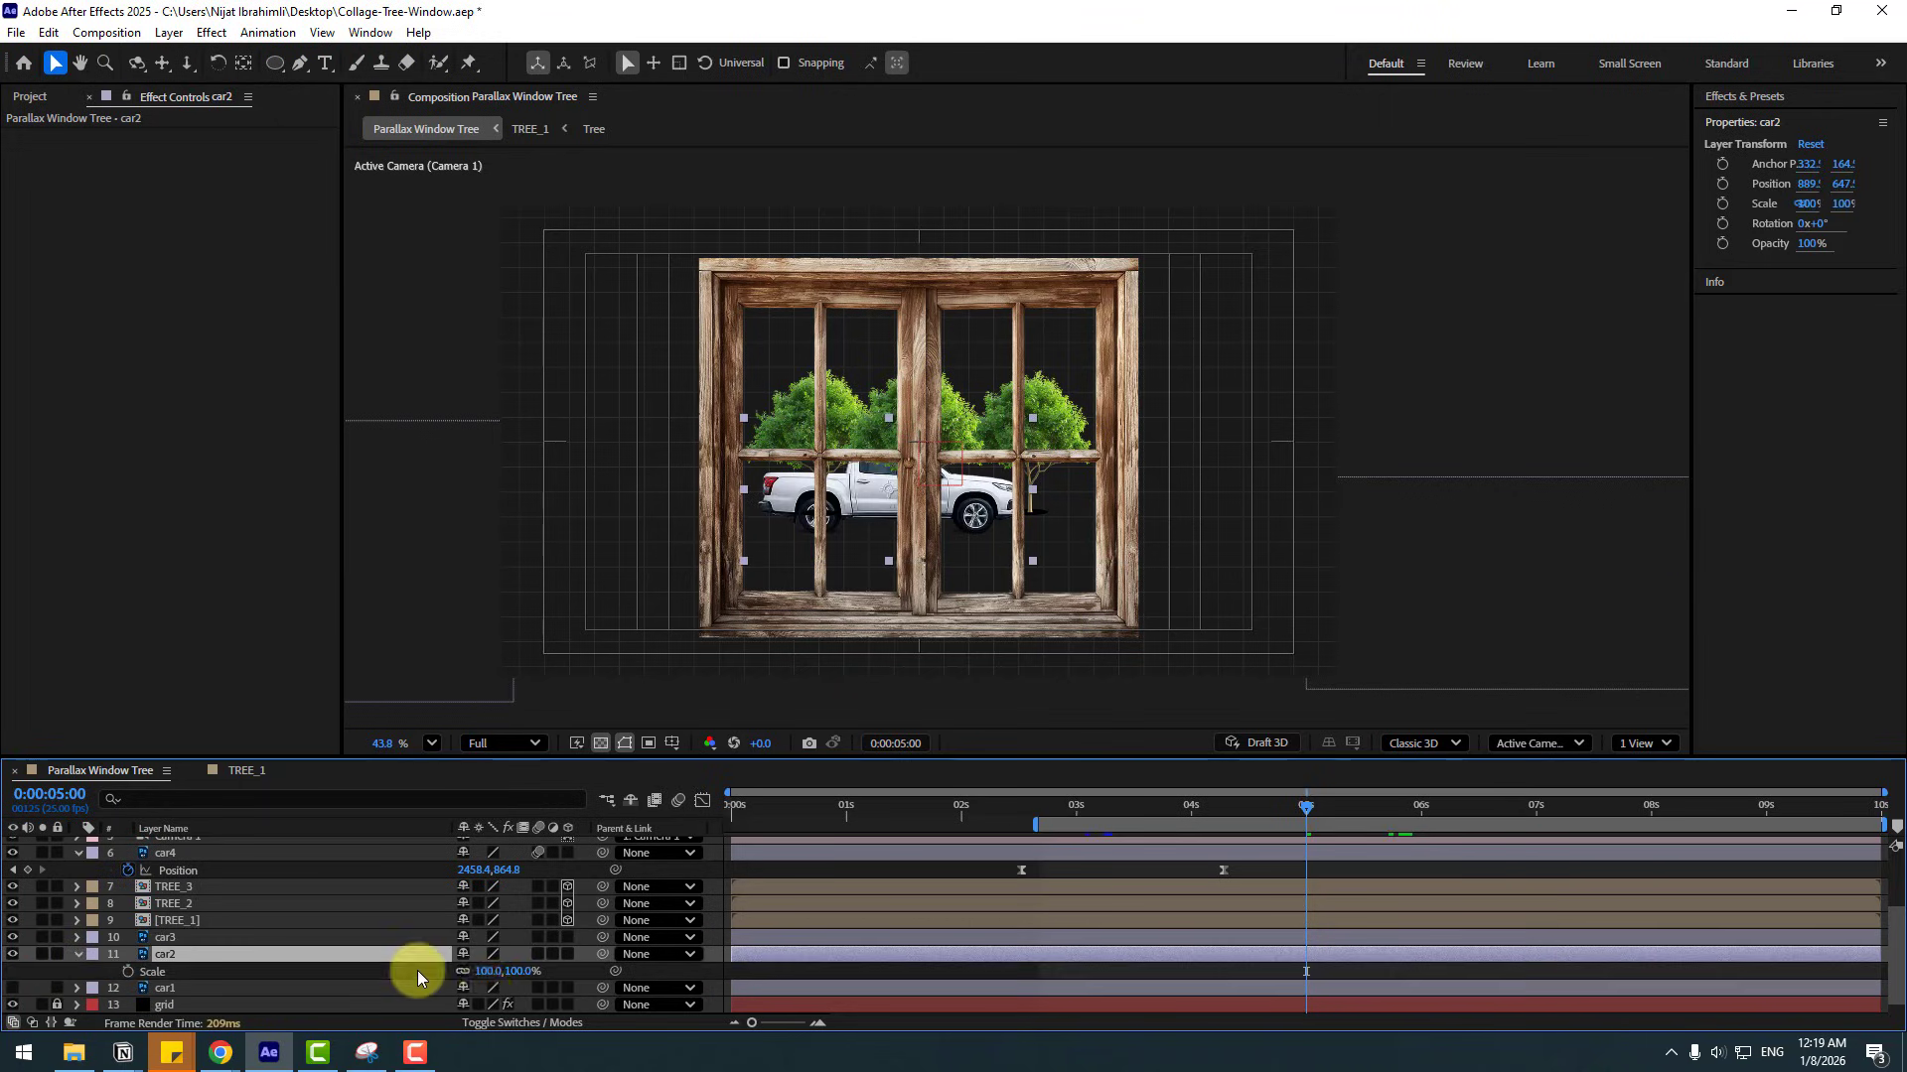
pyautogui.moveTo(485, 981); pyautogui.dragTo(573, 958)
pyautogui.moveTo(906, 532); pyautogui.dragTo(819, 610)
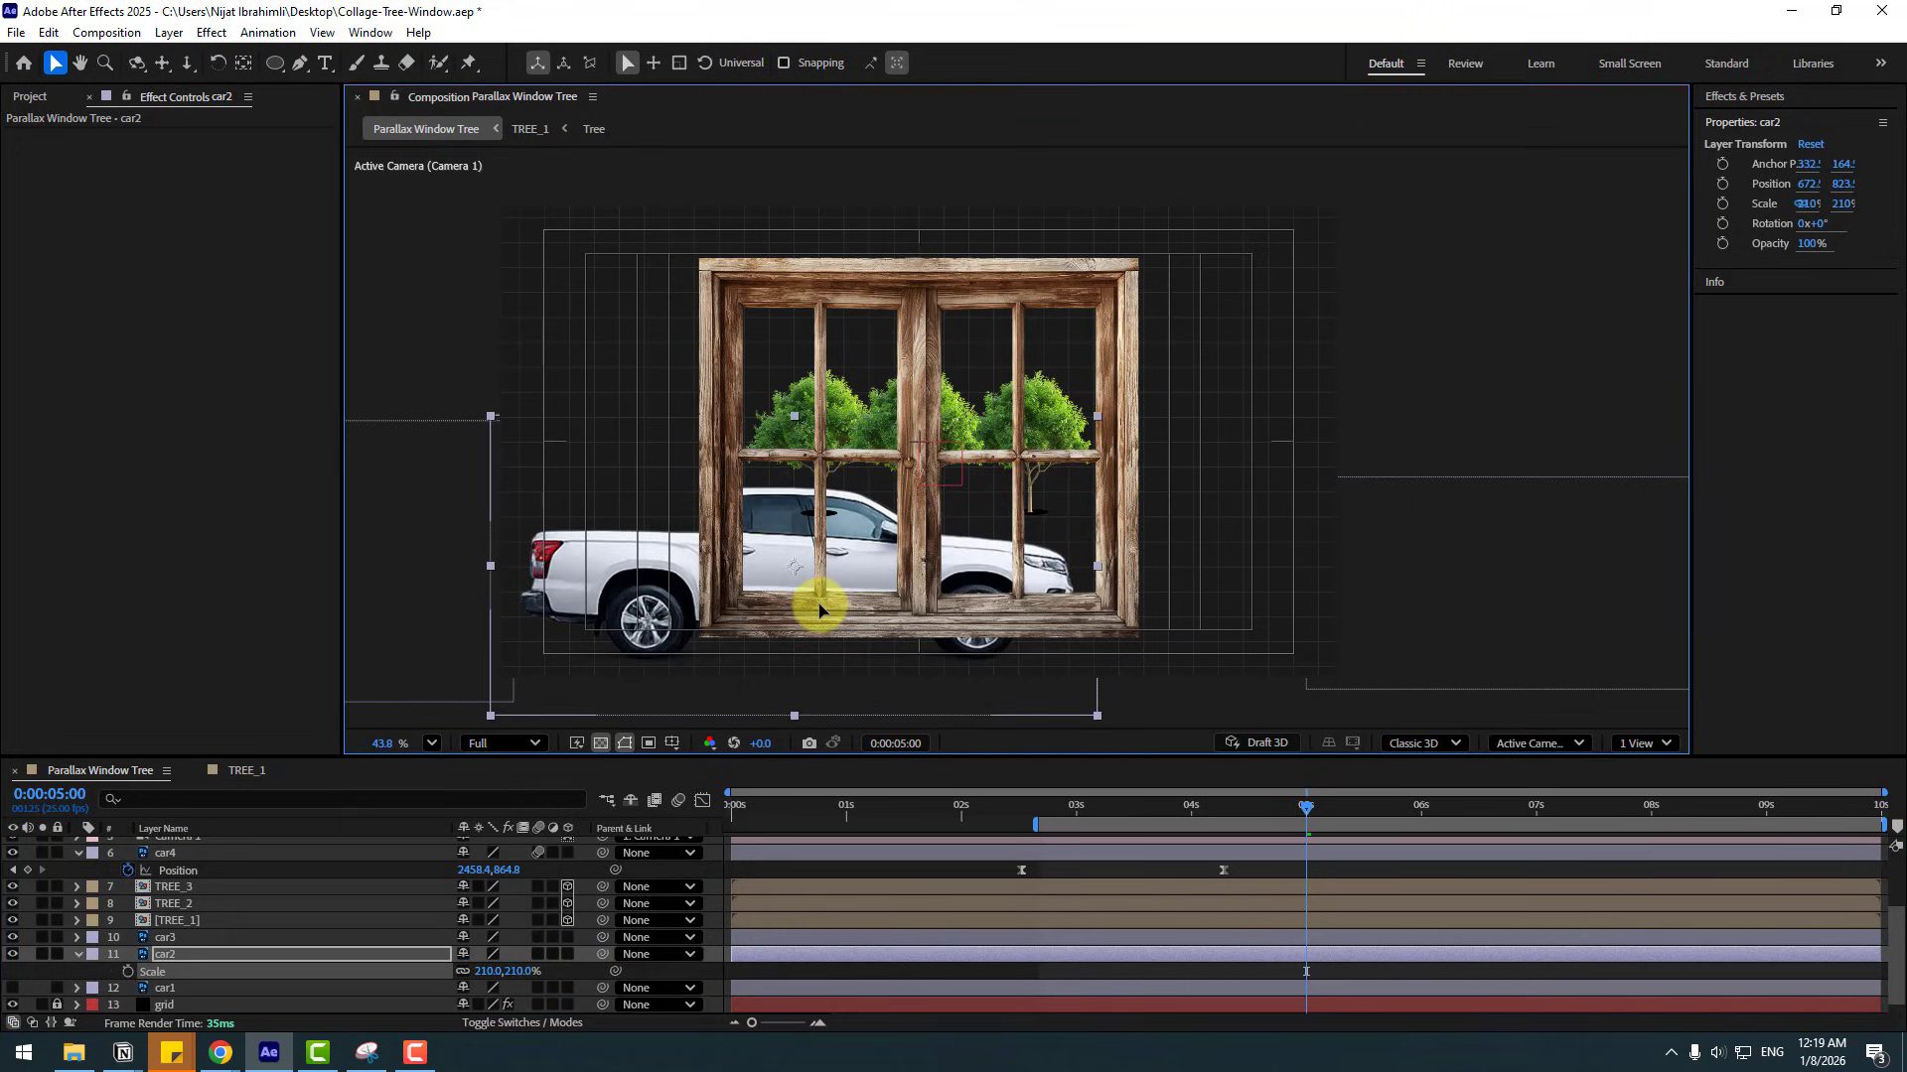
# - Set a position keyframe for car2 at 0:00:04:17 with the pickup off the left side at -729.6, 823.5
pyautogui.moveTo(1264, 812)
pyautogui.mouseDown()
pyautogui.moveTo(1136, 808)
pyautogui.moveTo(1269, 820)
pyautogui.mouseUp()
pyautogui.hotkey('alt', 'shift', 'p')
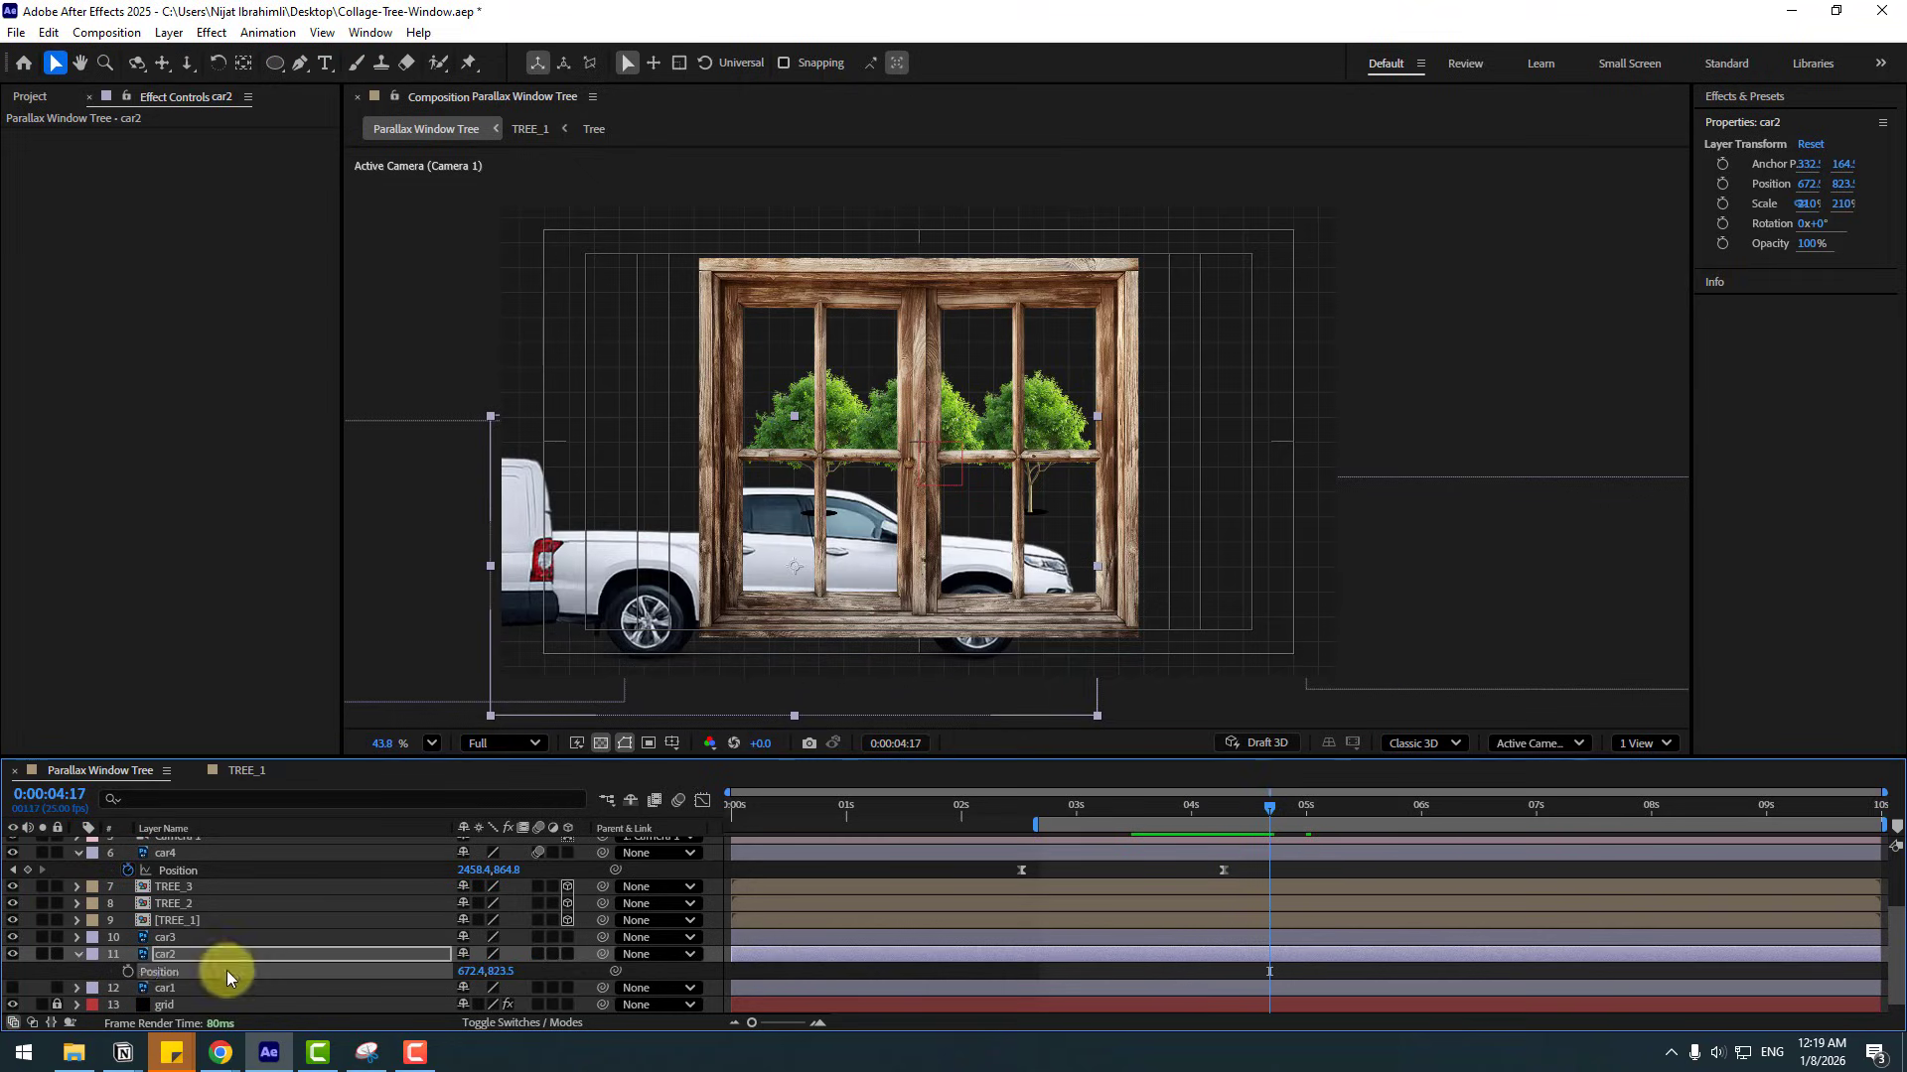
pyautogui.moveTo(446, 985); pyautogui.dragTo(220, 956)
pyautogui.moveTo(440, 970); pyautogui.dragTo(149, 971)
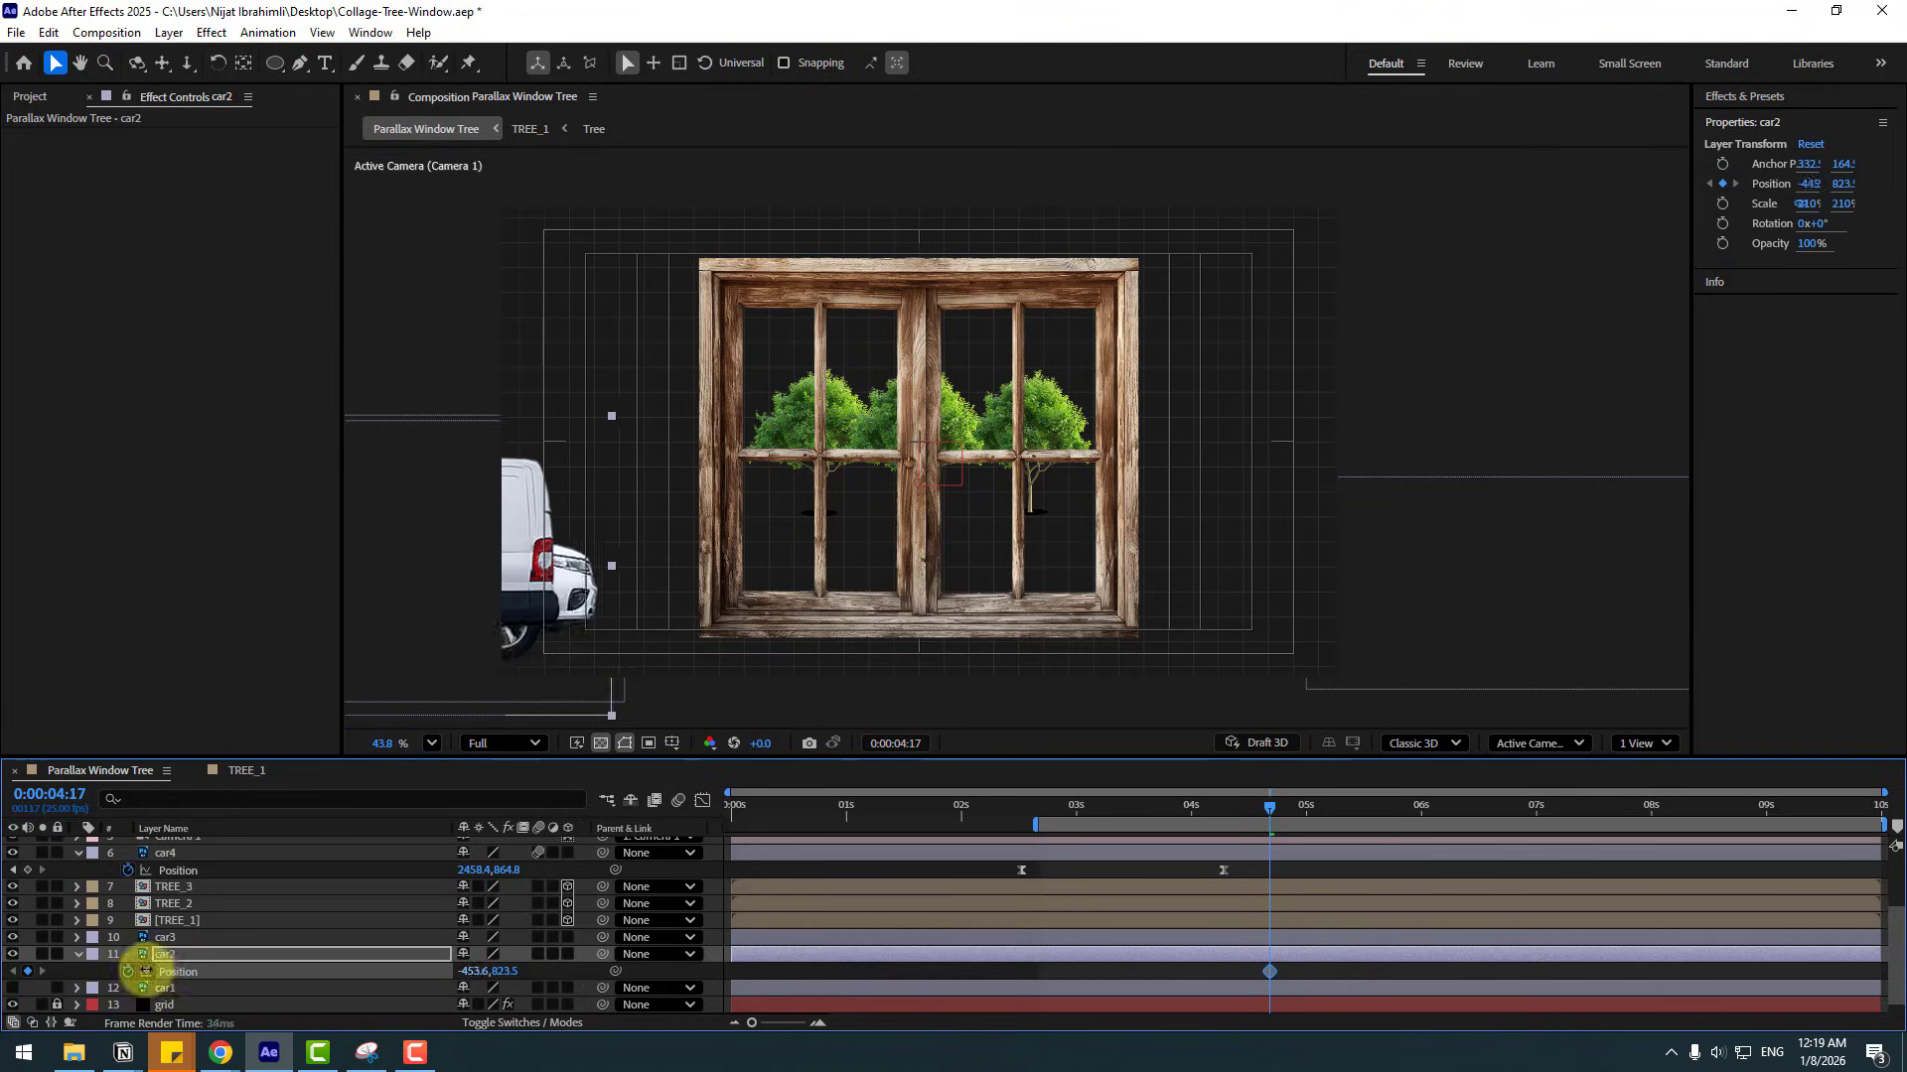
pyautogui.moveTo(481, 970); pyautogui.dragTo(158, 954)
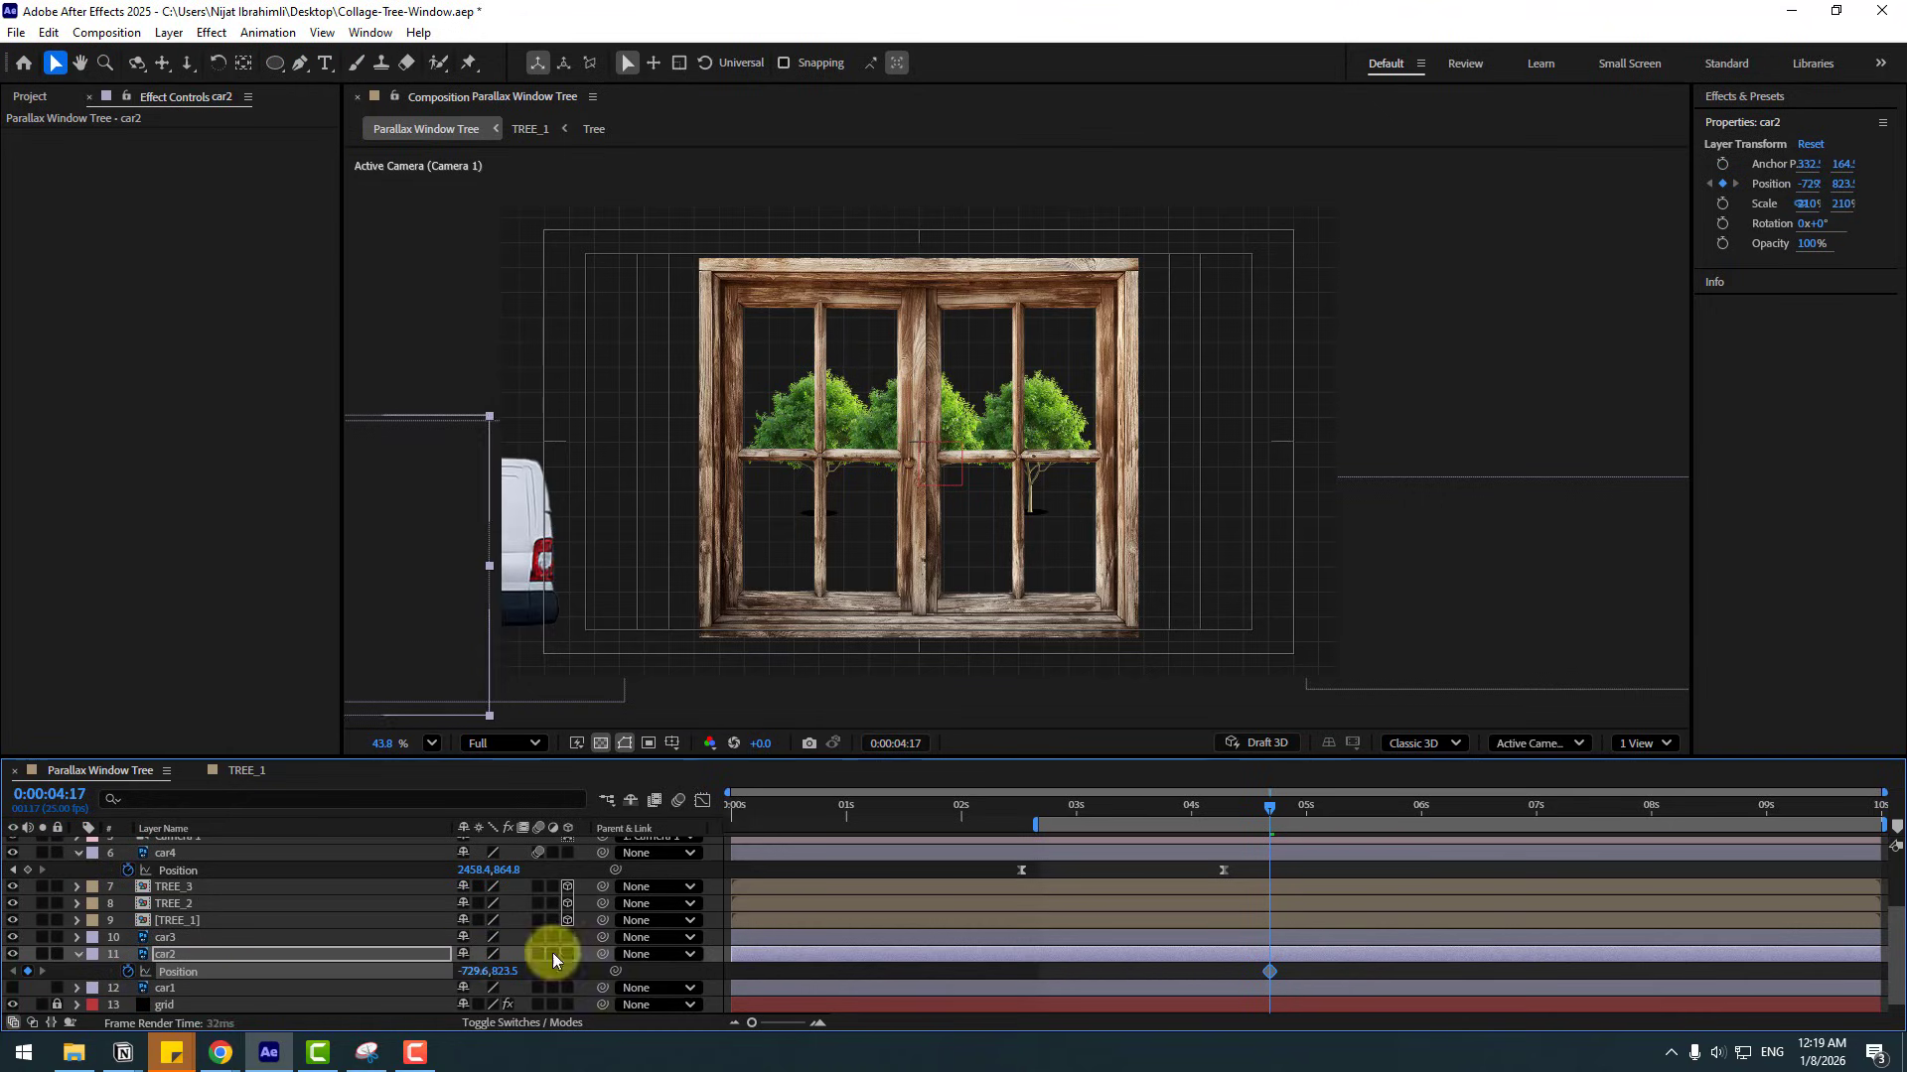
# - Set car2's position to 2600.4, 823.5 at 0:00:05:13 and move its first keyframe back to about 0:00:04:08
pyautogui.moveTo(1335, 816)
pyautogui.mouseDown()
pyautogui.moveTo(1311, 810)
pyautogui.moveTo(1365, 809)
pyautogui.mouseUp()
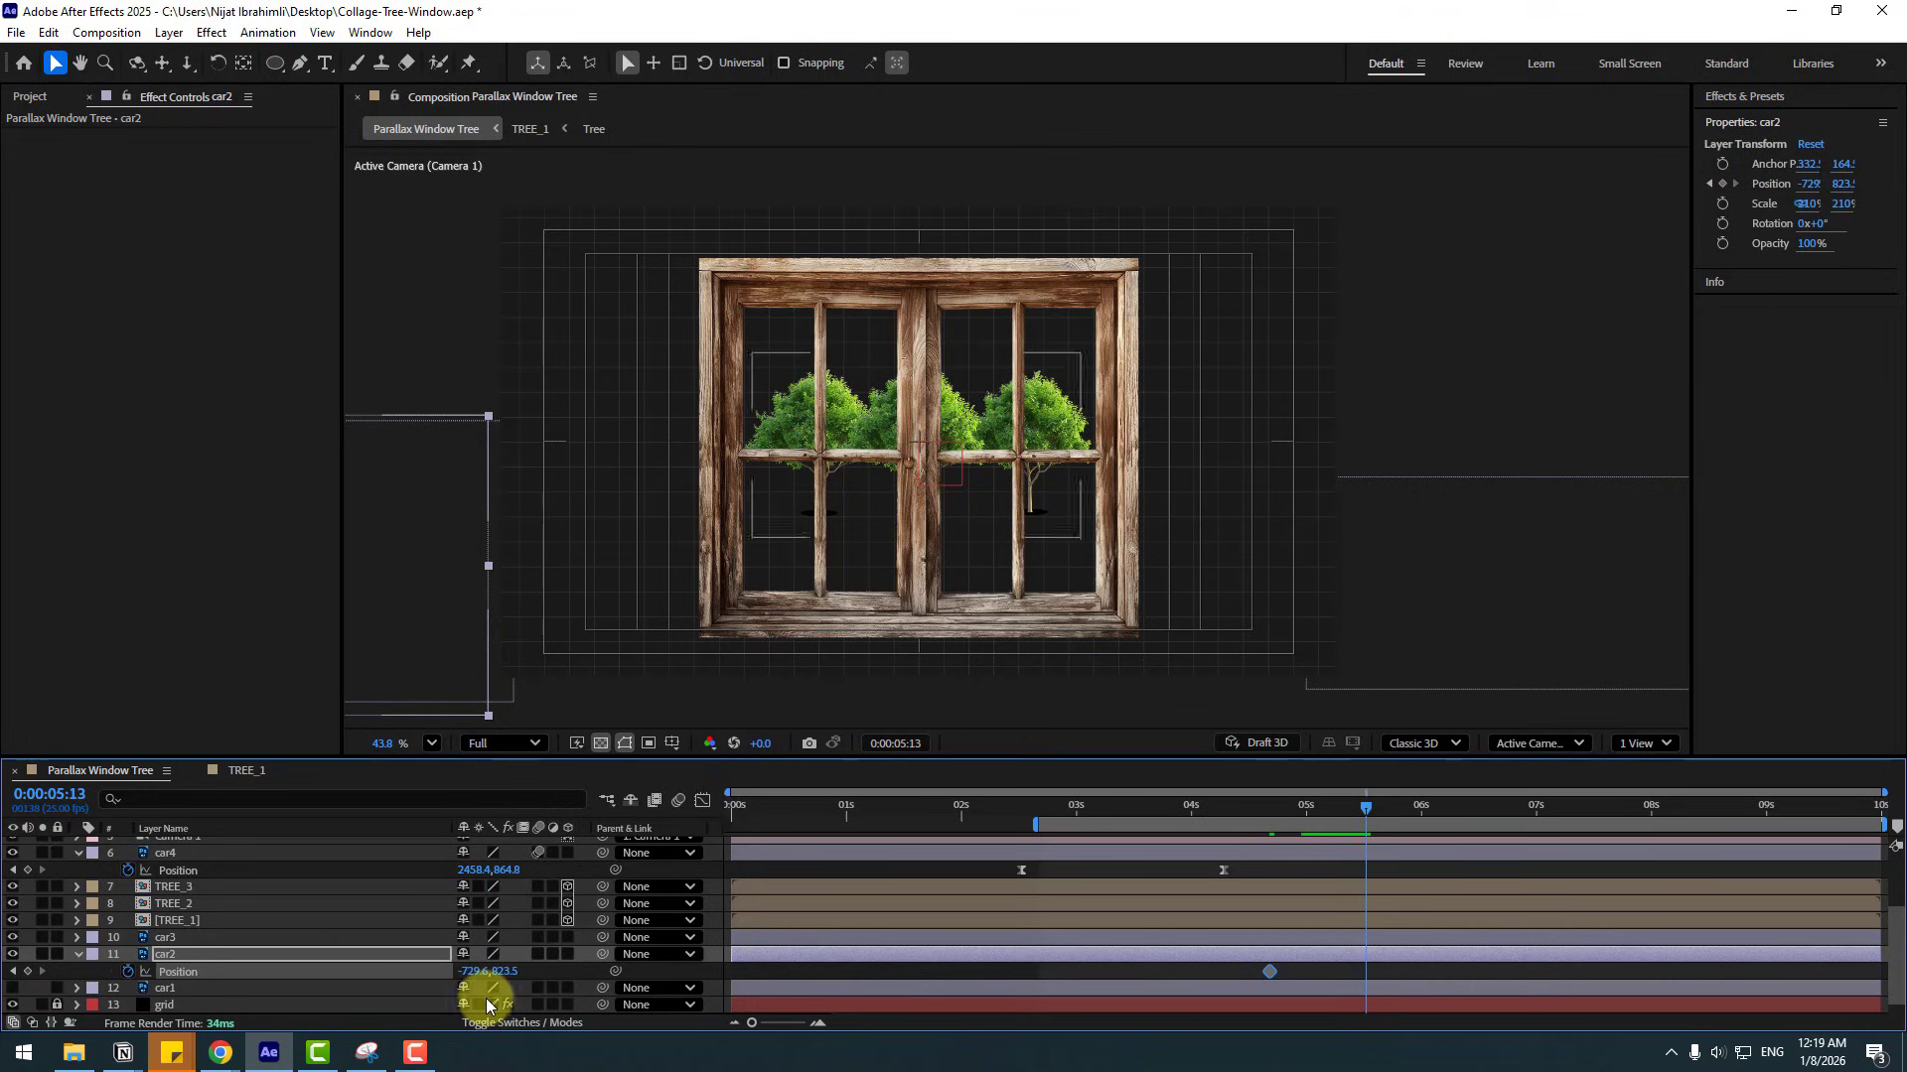
pyautogui.moveTo(484, 978); pyautogui.dragTo(1688, 1064)
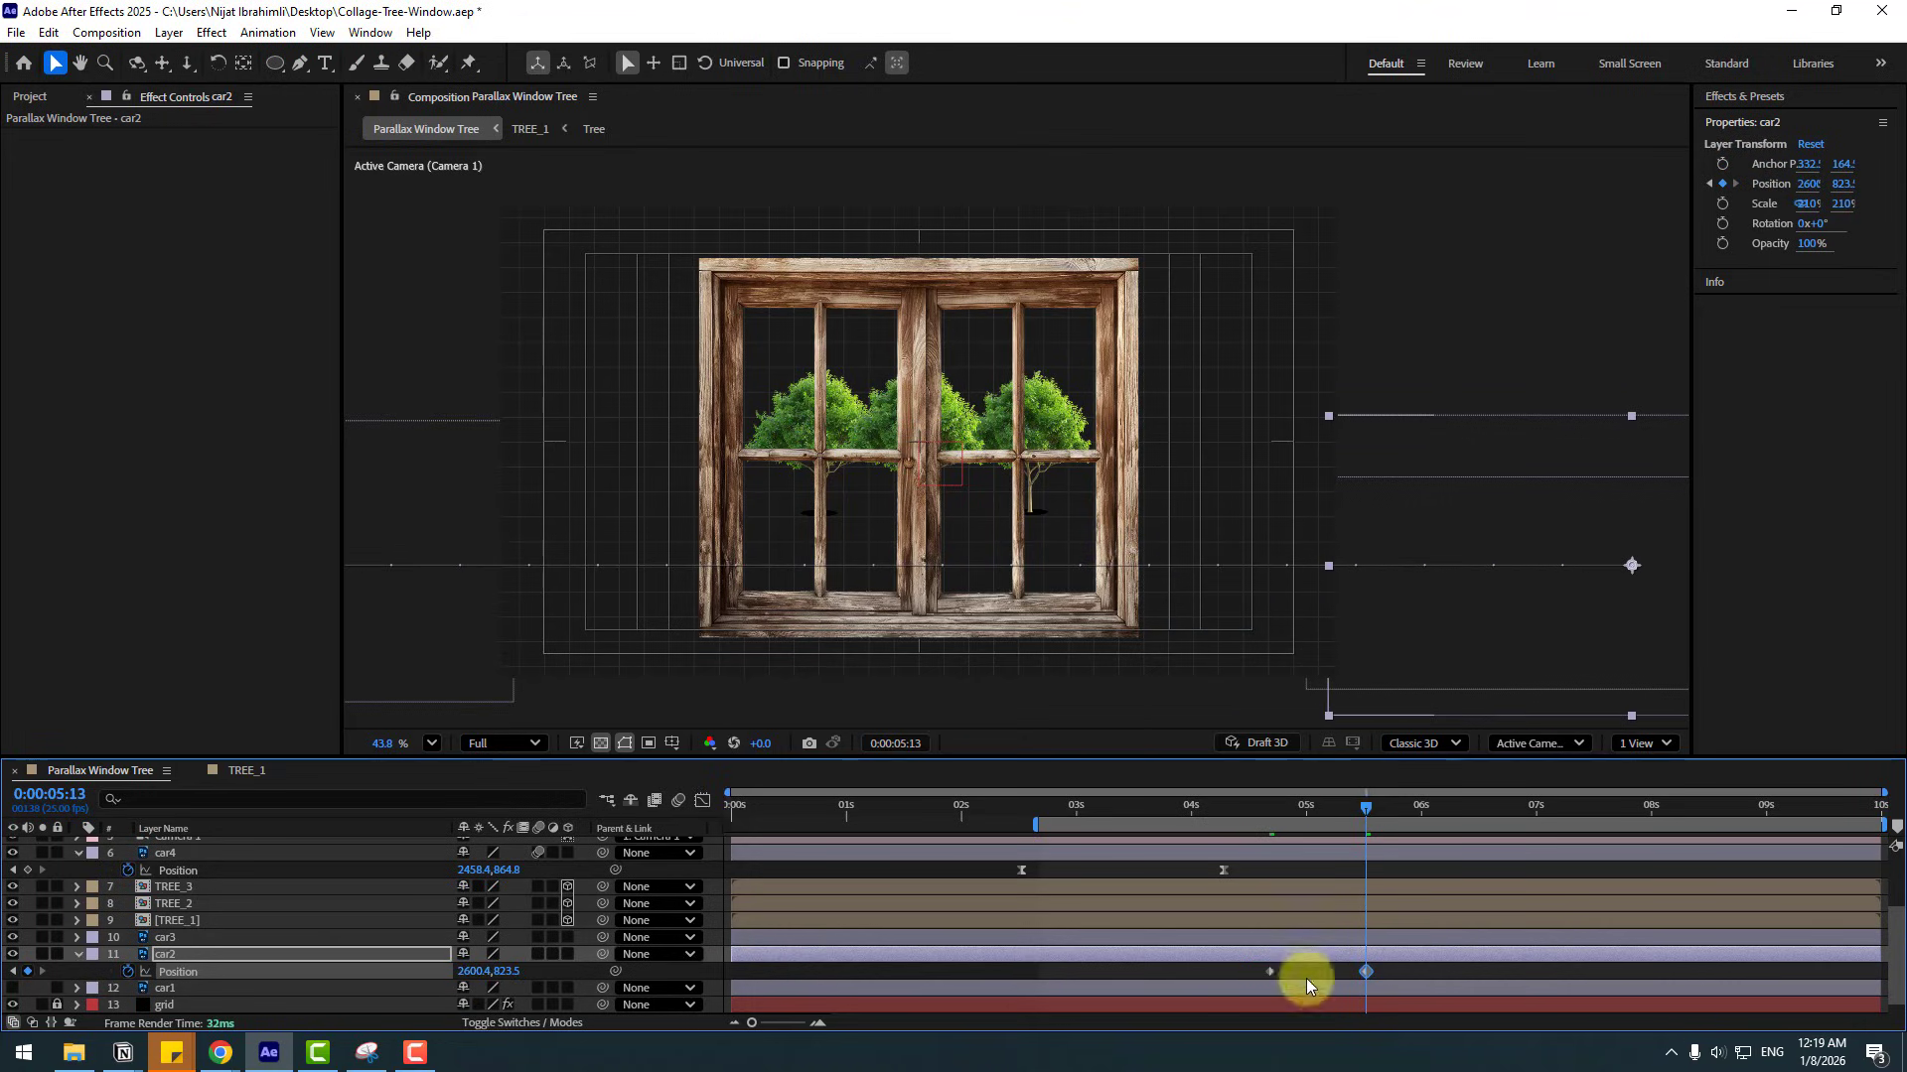
pyautogui.moveTo(1269, 971)
pyautogui.mouseDown()
pyautogui.moveTo(1223, 977)
pyautogui.moveTo(1384, 971)
pyautogui.moveTo(1232, 973)
pyautogui.mouseUp()
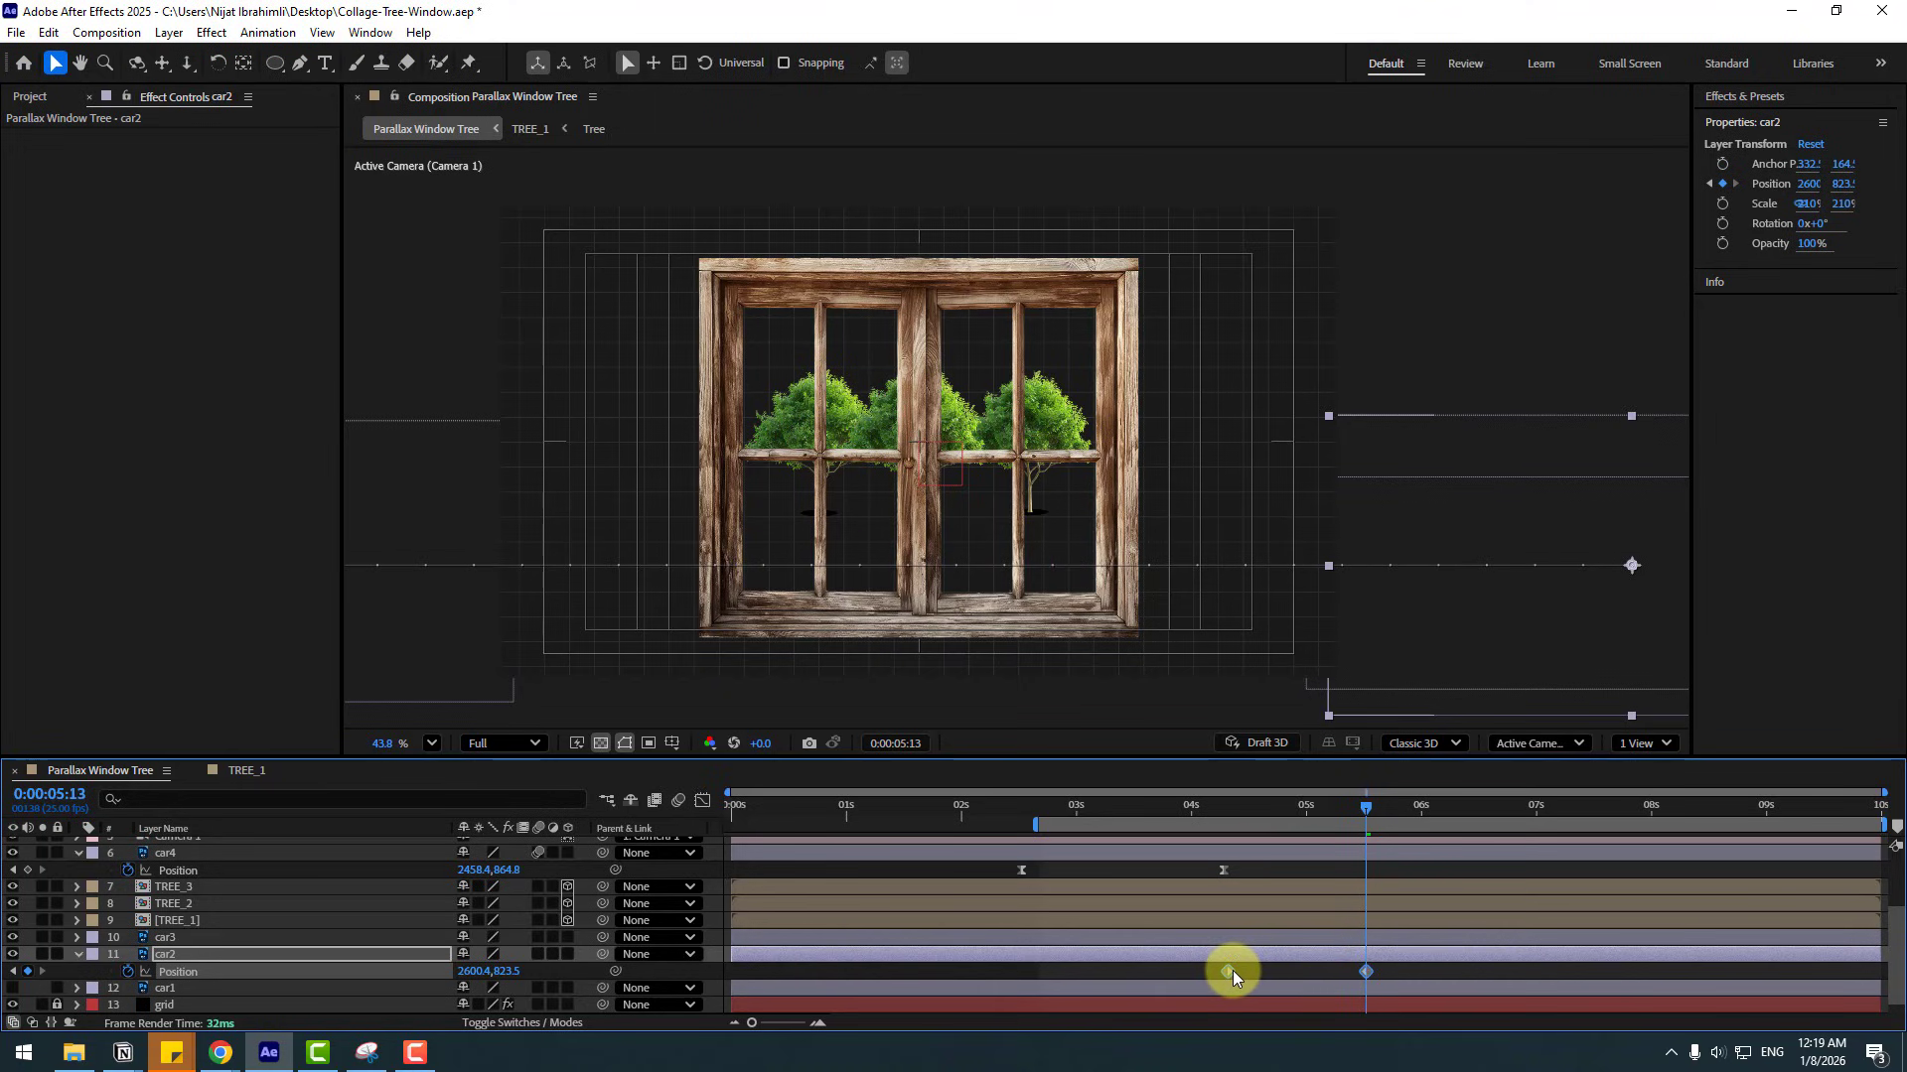
# - Apply Easy Ease to car2's position keyframes and check the pickup's motion up to 0:00:05:21
pyautogui.rightClick(1227, 973)
pyautogui.moveTo(1320, 953)
pyautogui.click(1519, 739)
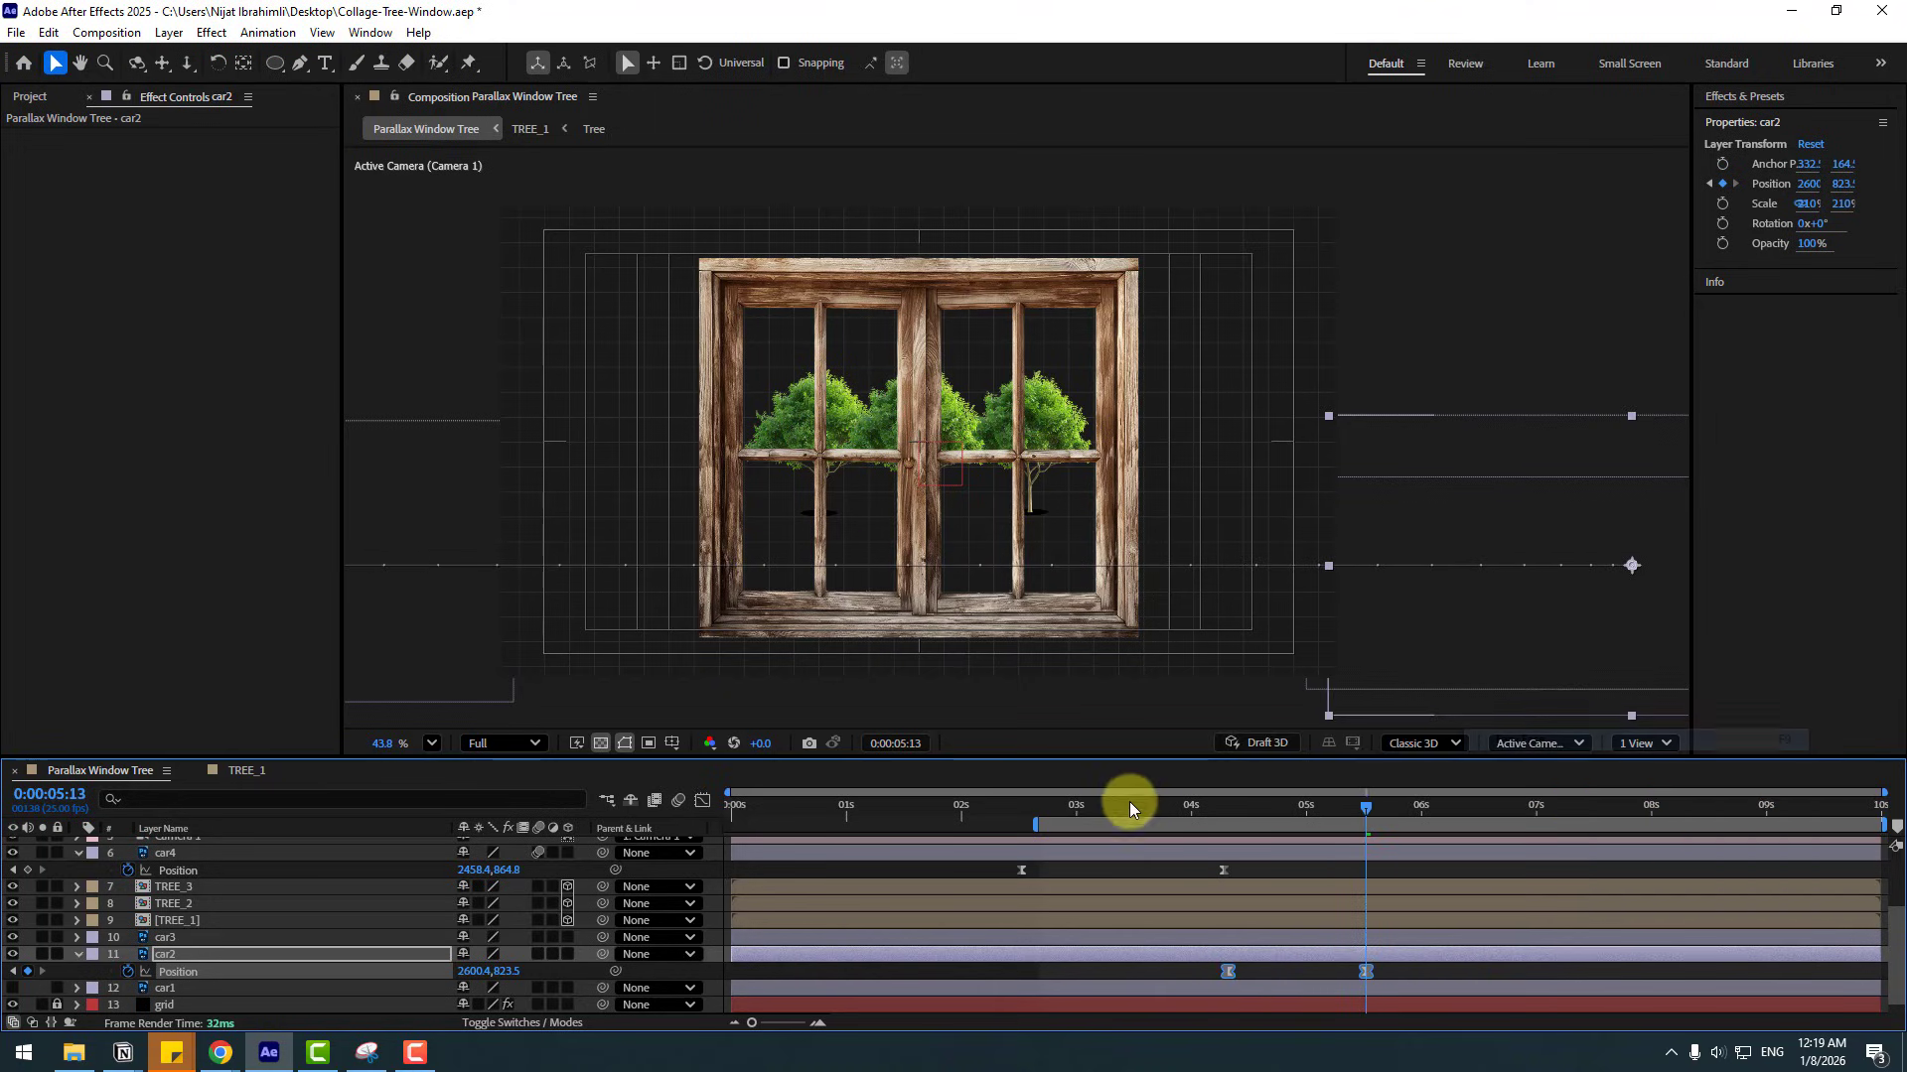
pyautogui.moveTo(1129, 801); pyautogui.dragTo(1190, 812)
pyautogui.moveTo(1236, 824); pyautogui.dragTo(1402, 831)
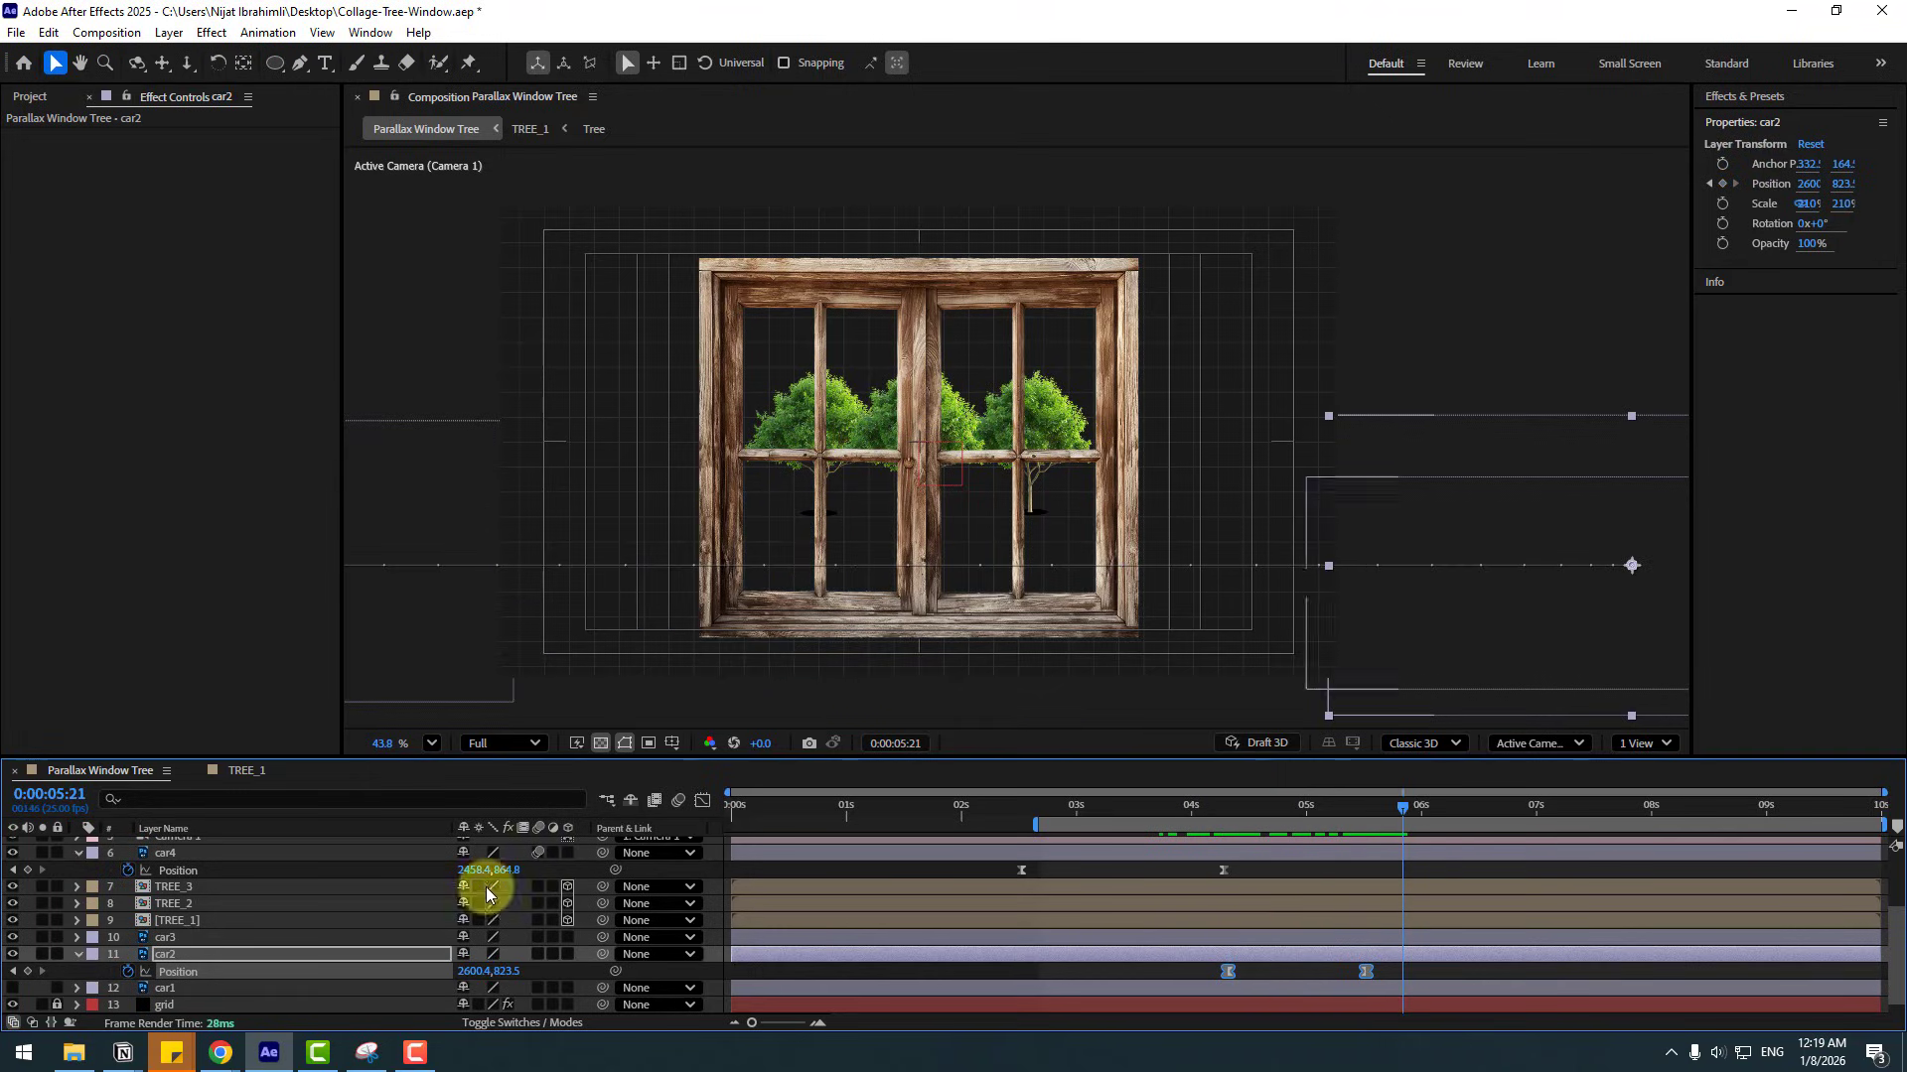
# - Make the car1 sedan layer visible and flip it horizontally
pyautogui.click(79, 954)
pyautogui.click(169, 969)
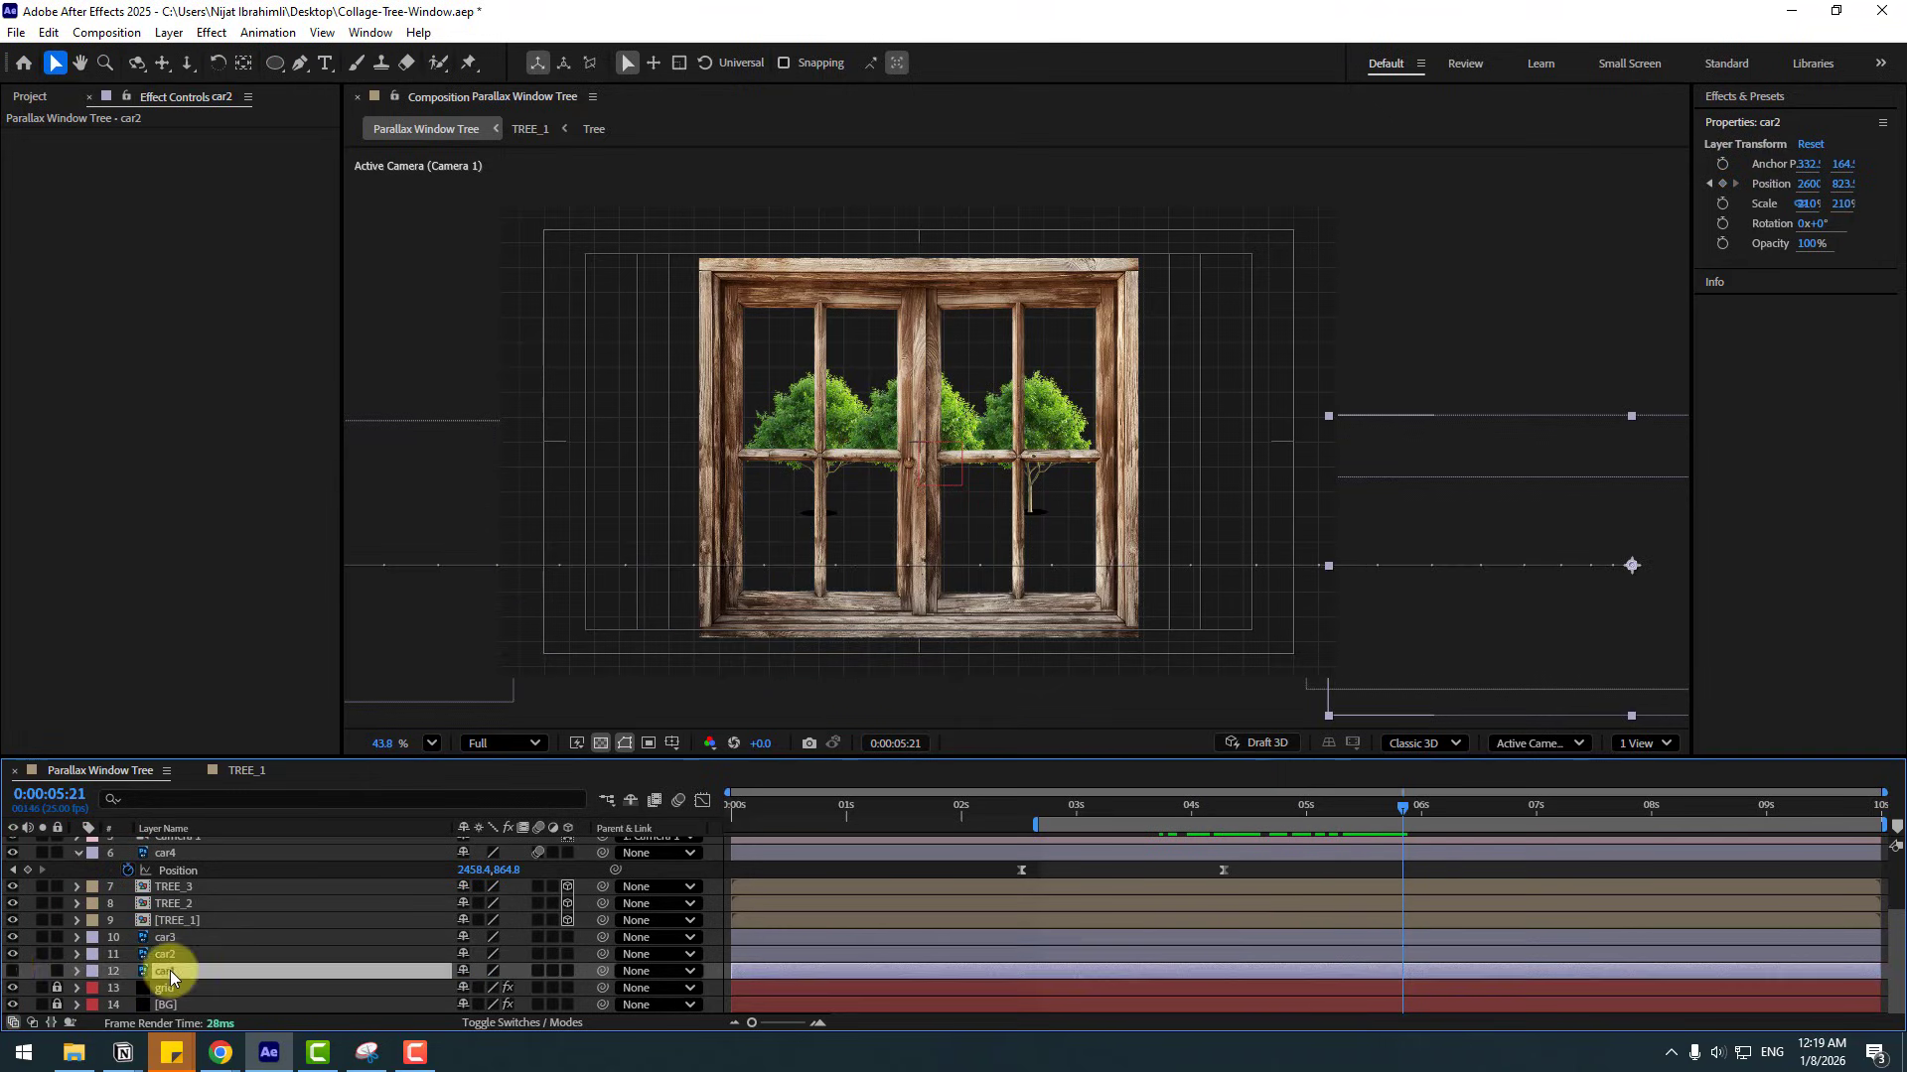
pyautogui.click(12, 971)
pyautogui.press('s')
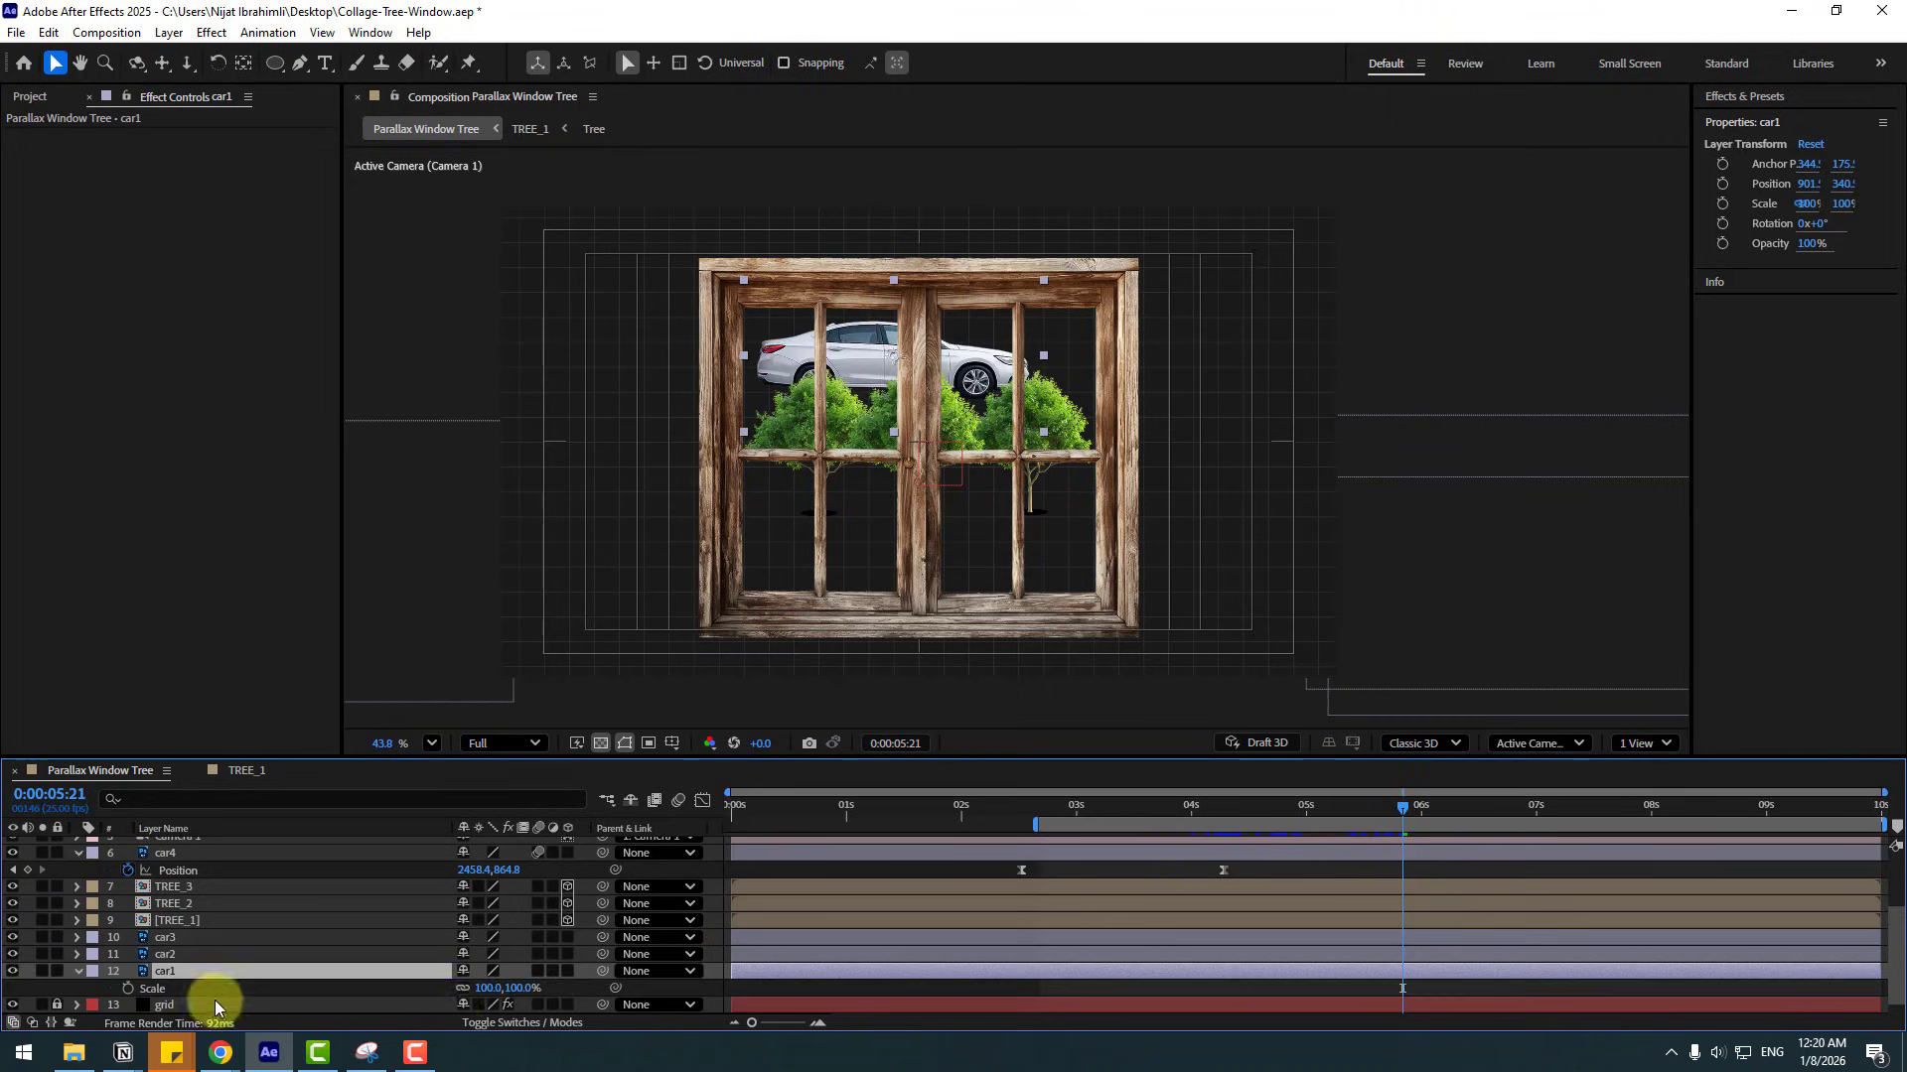
pyautogui.press('s')
pyautogui.rightClick(154, 971)
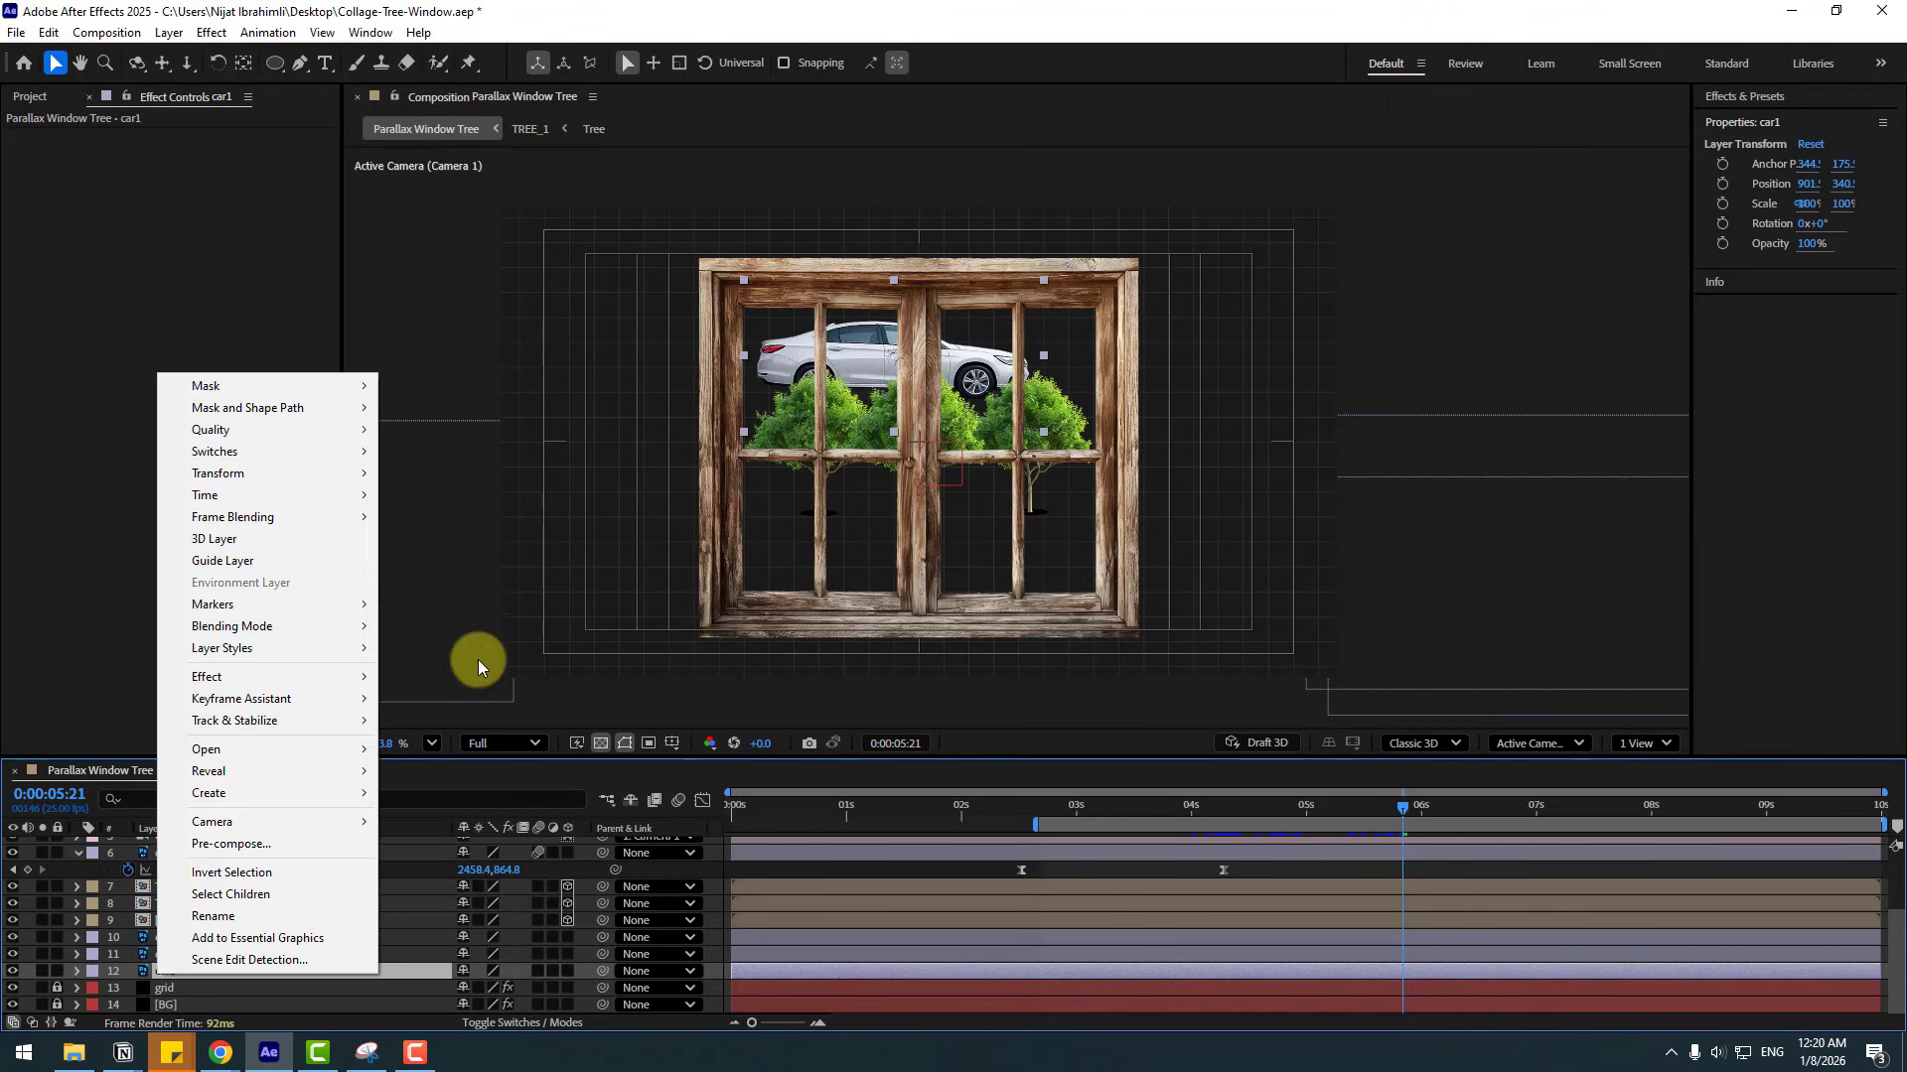
pyautogui.moveTo(342, 474)
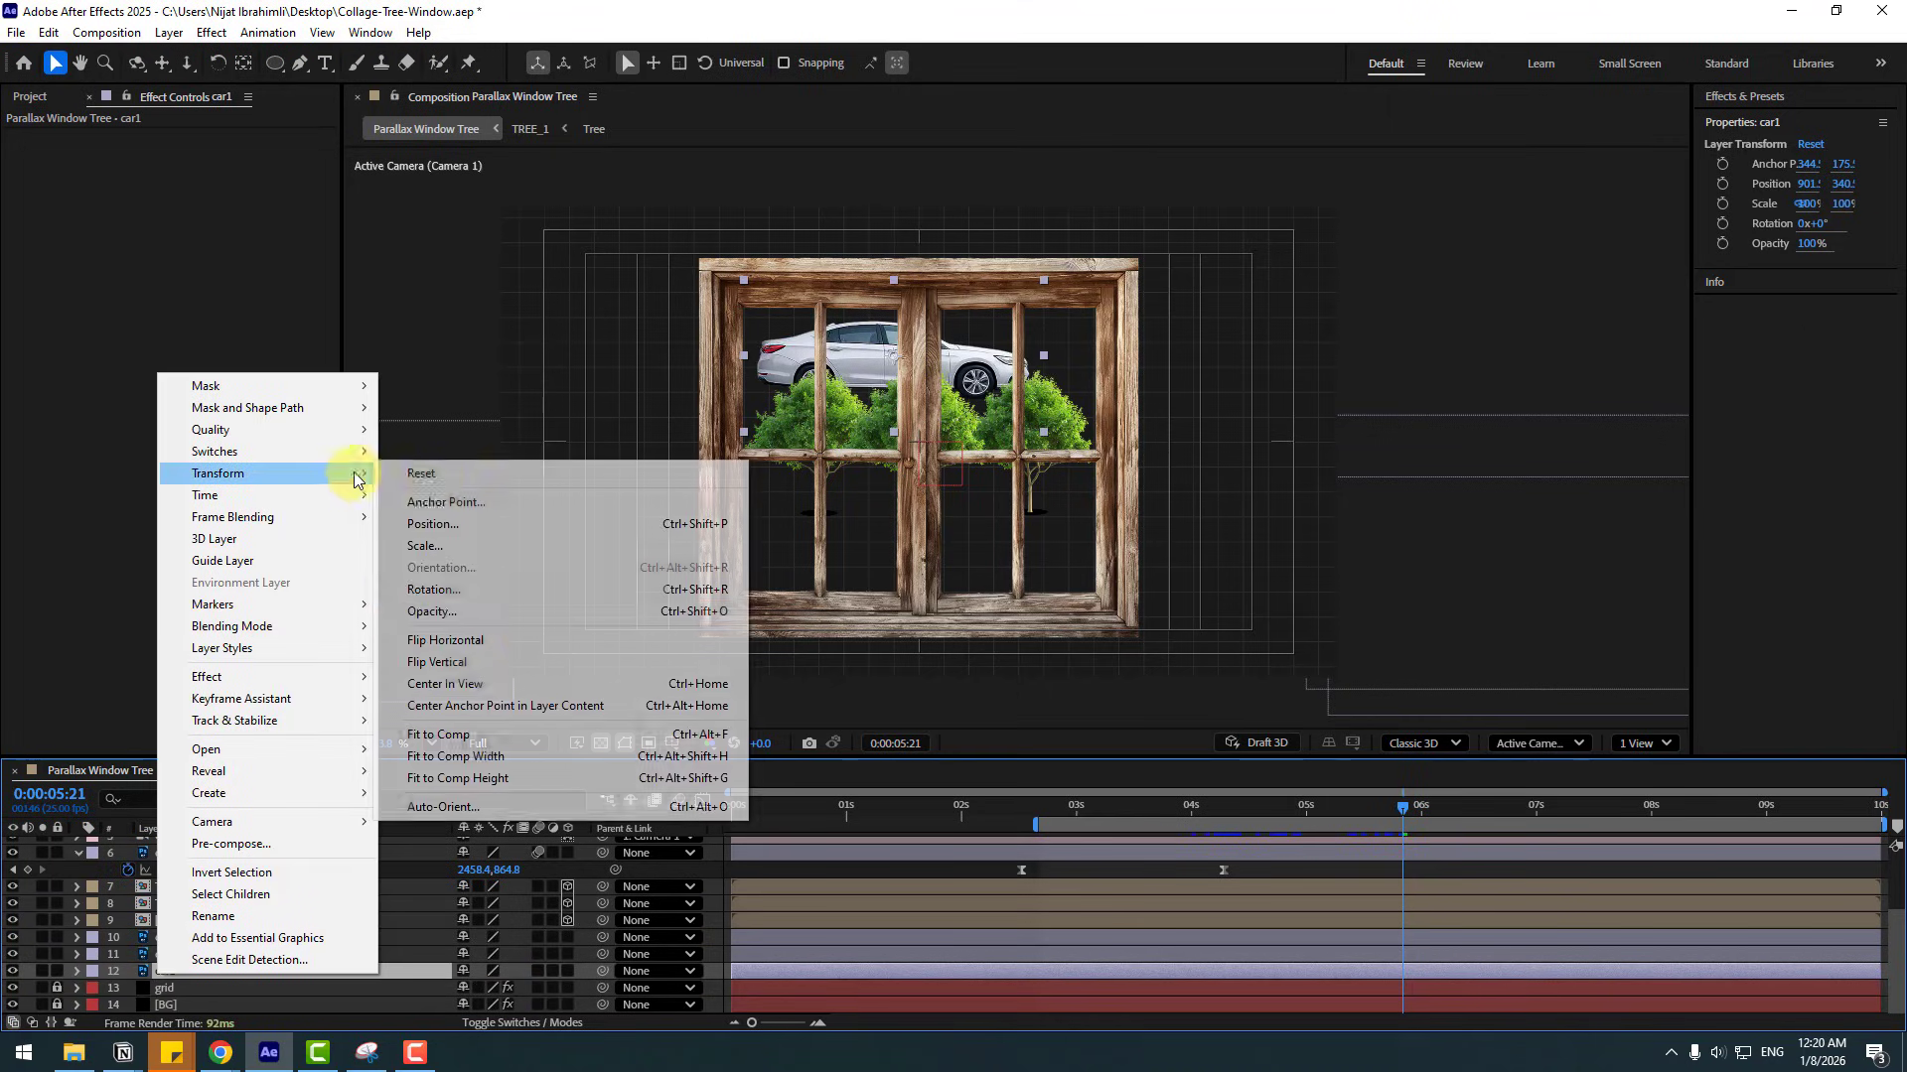
pyautogui.click(465, 642)
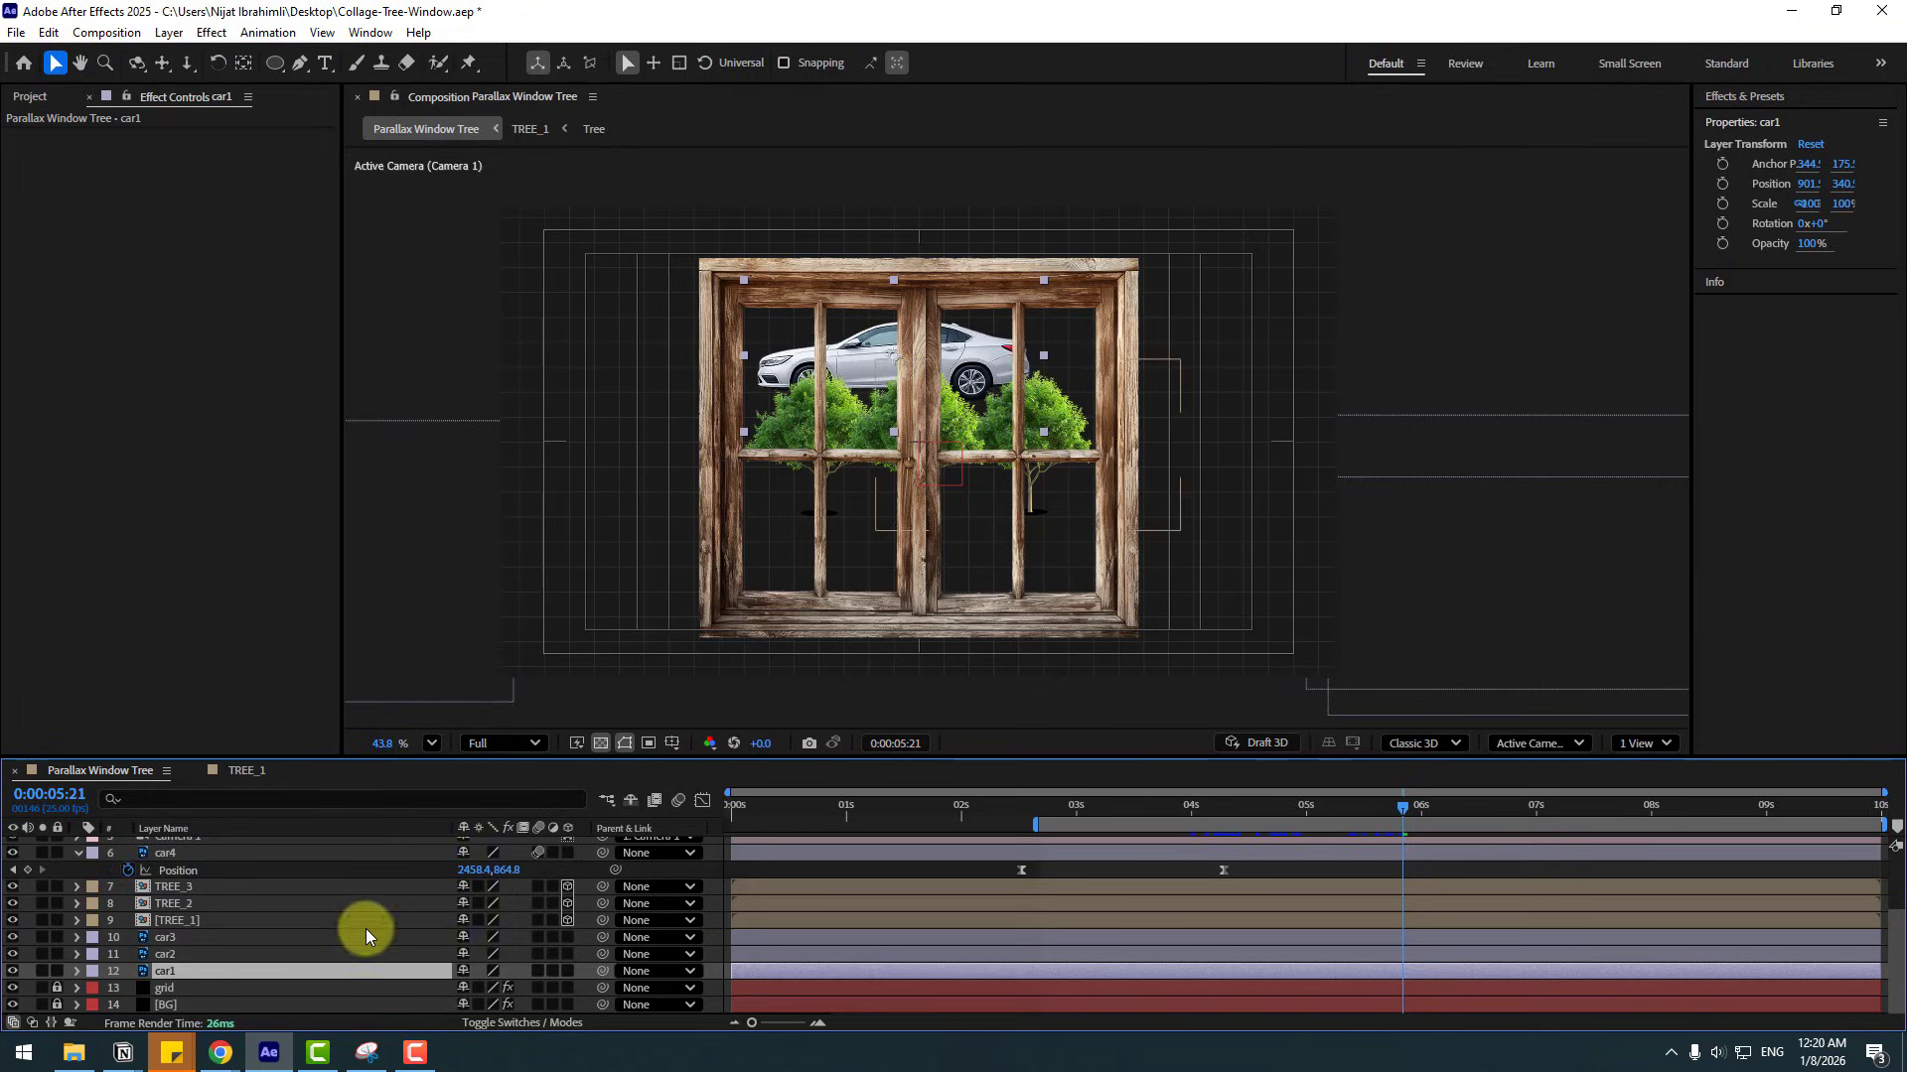
# - Scale car1 to -210, 210% and move it off the right side of the frame to about 2609, 841
pyautogui.moveTo(480, 988); pyautogui.dragTo(370, 987)
pyautogui.moveTo(866, 474); pyautogui.dragTo(1528, 592)
# - Keyframe car1's position from 2608.9, 841.1 at 0:00:05:13 to -703.1, 841.1 at 0:00:07:00
pyautogui.moveTo(1192, 813); pyautogui.dragTo(1366, 815)
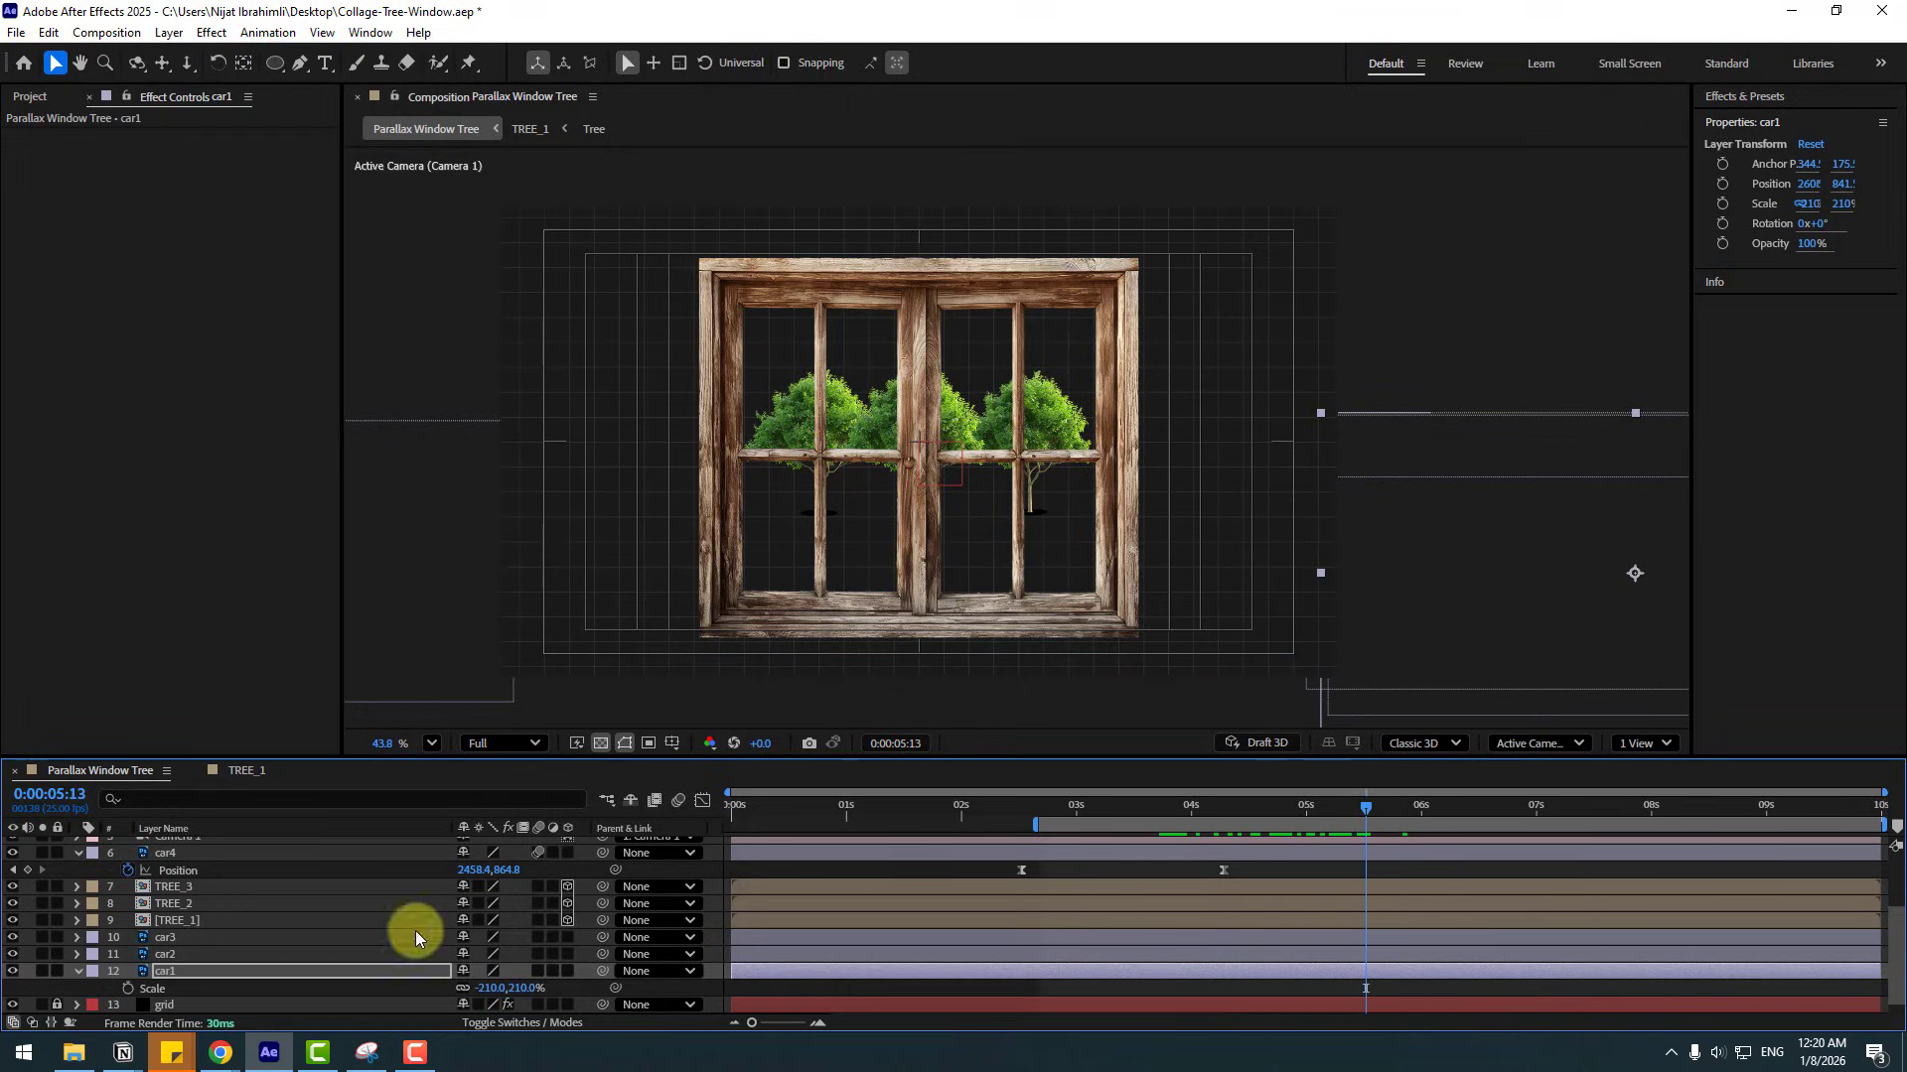
pyautogui.press('p')
pyautogui.click(128, 988)
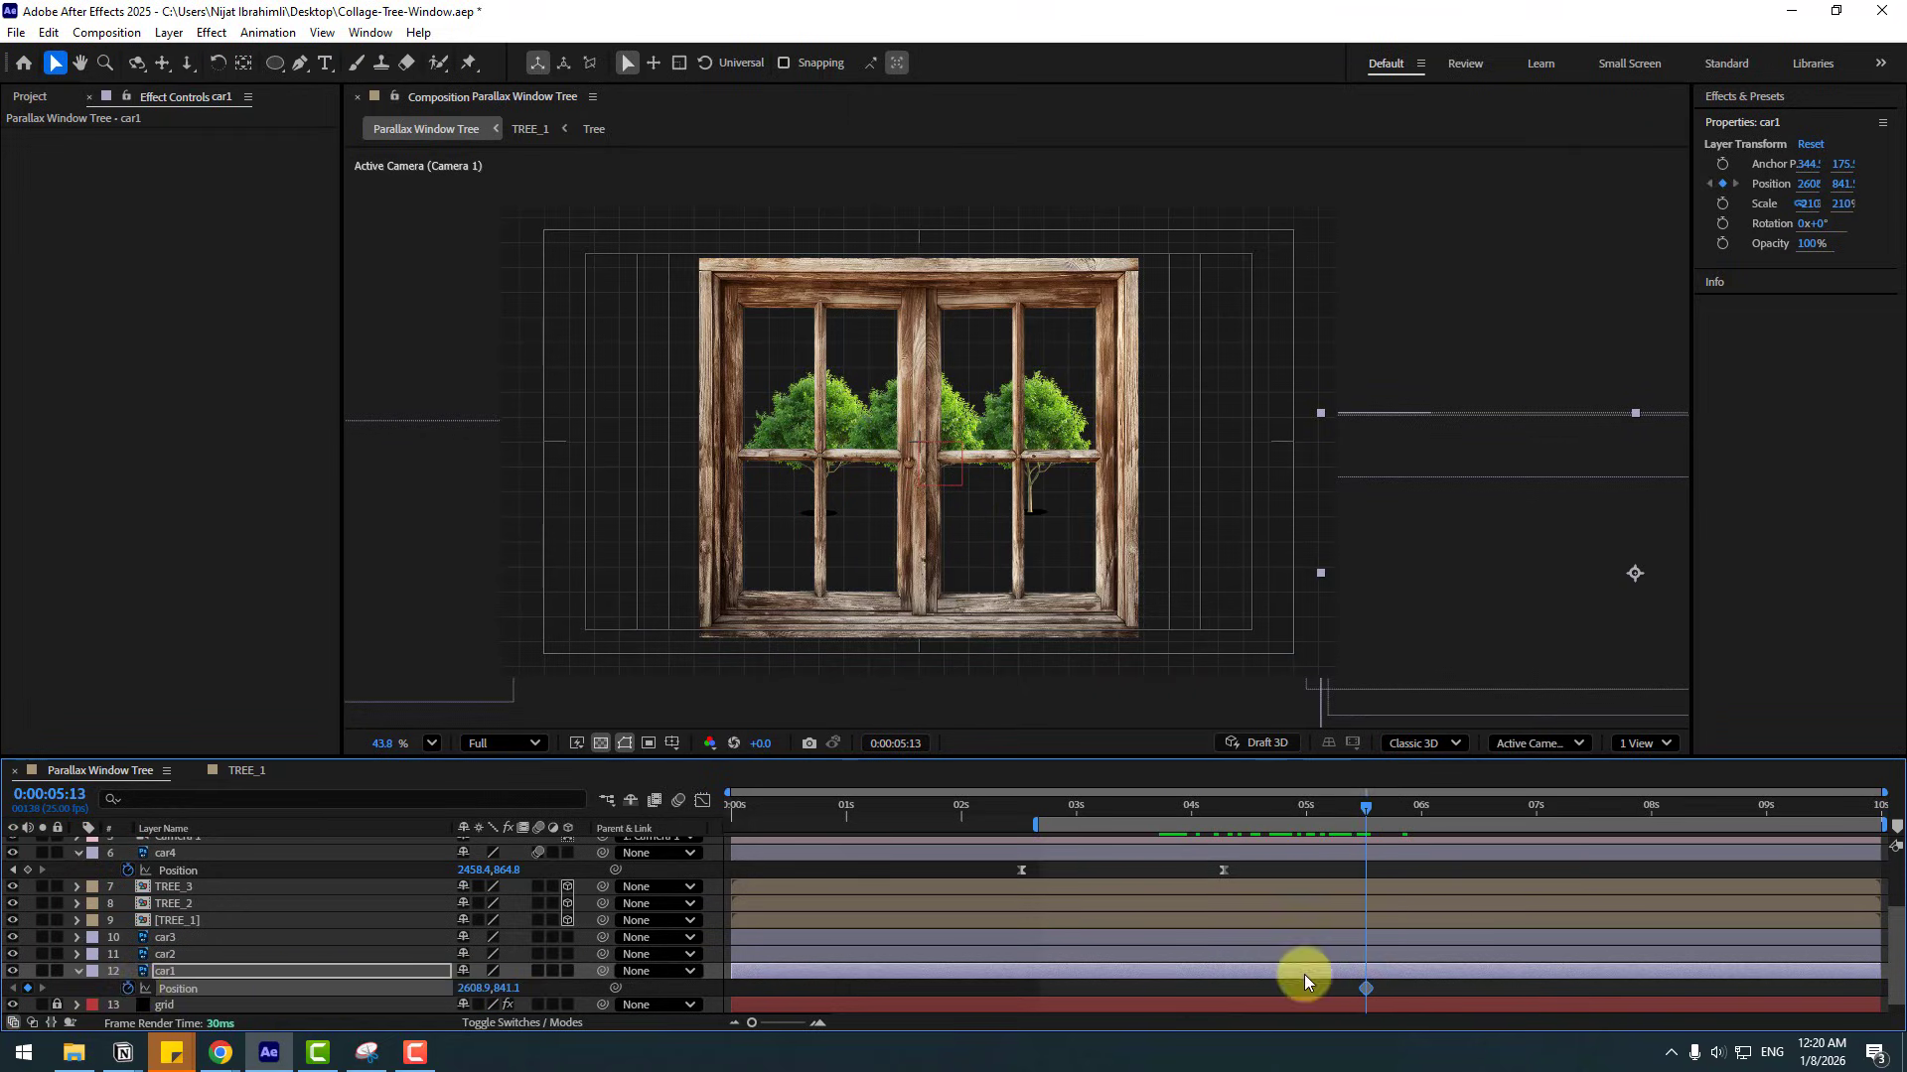
pyautogui.moveTo(1484, 813); pyautogui.dragTo(1536, 814)
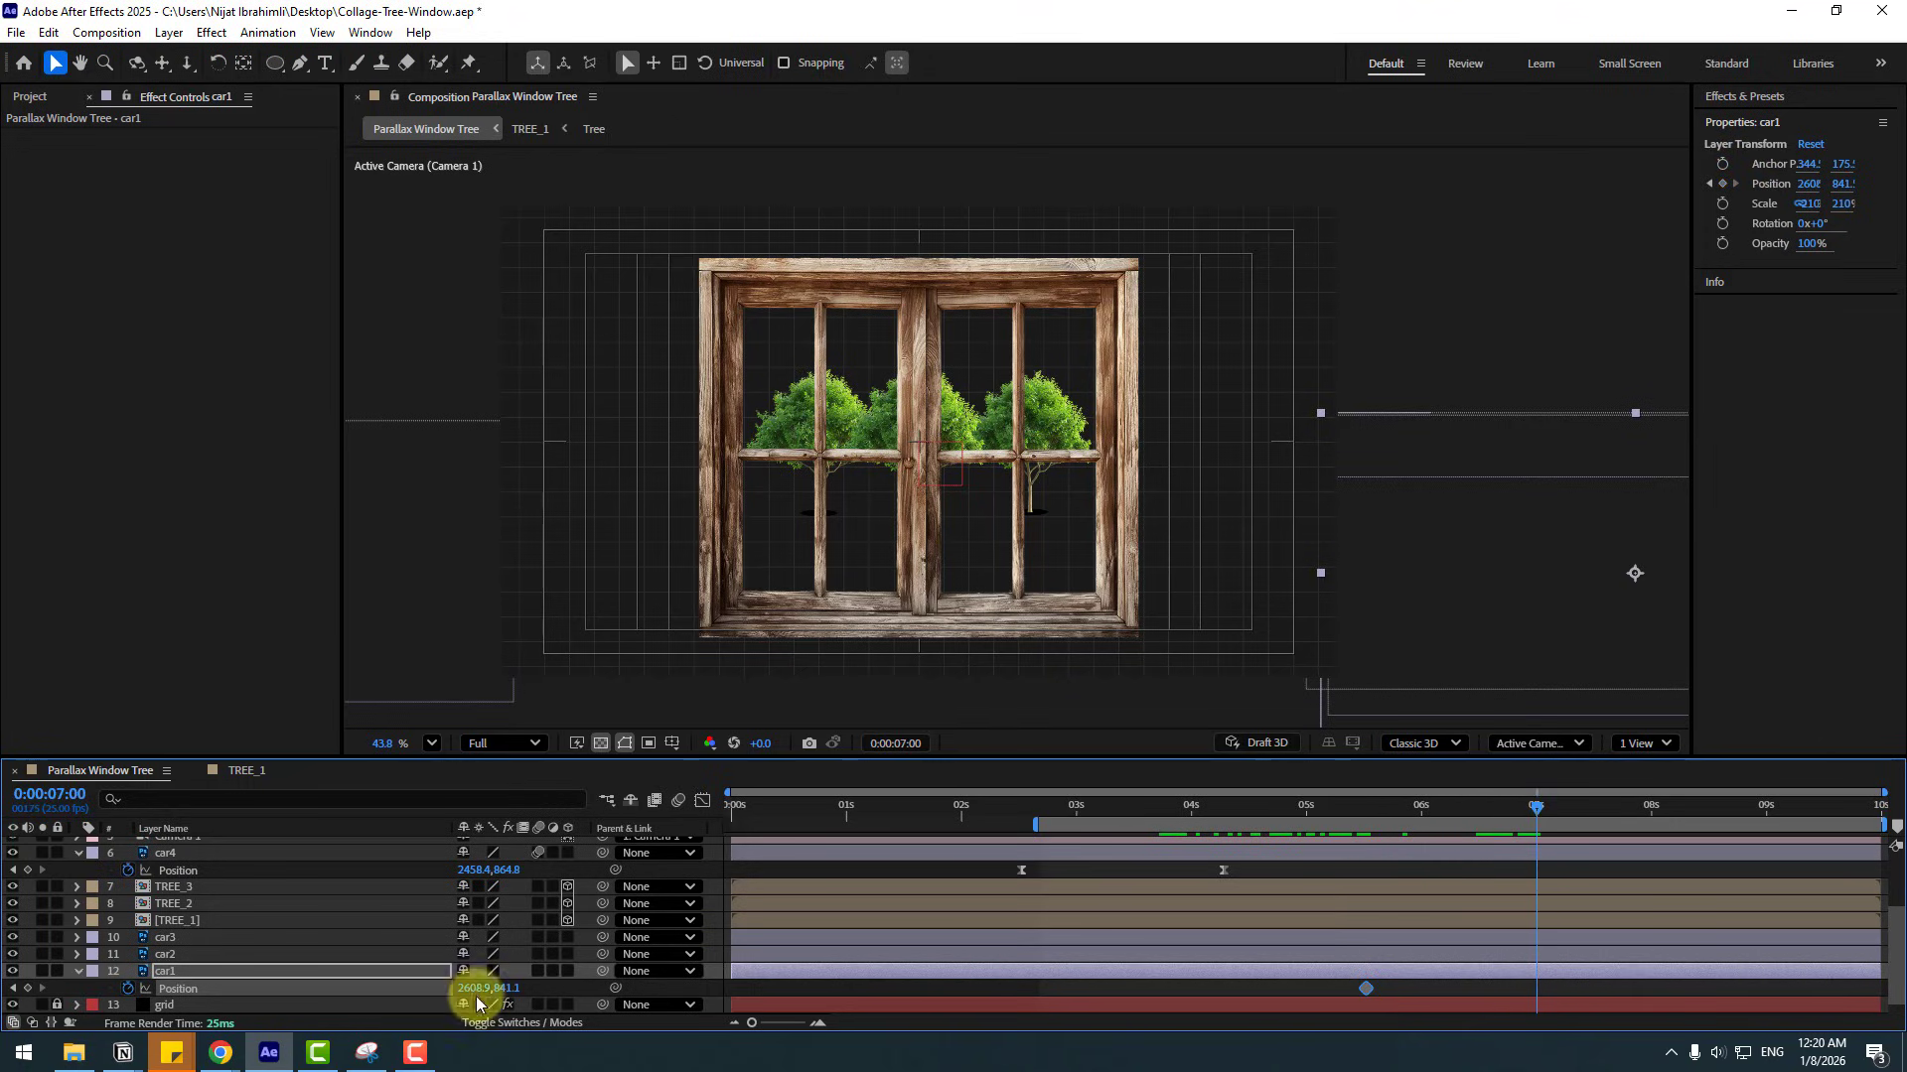
pyautogui.moveTo(478, 991); pyautogui.dragTo(59, 988)
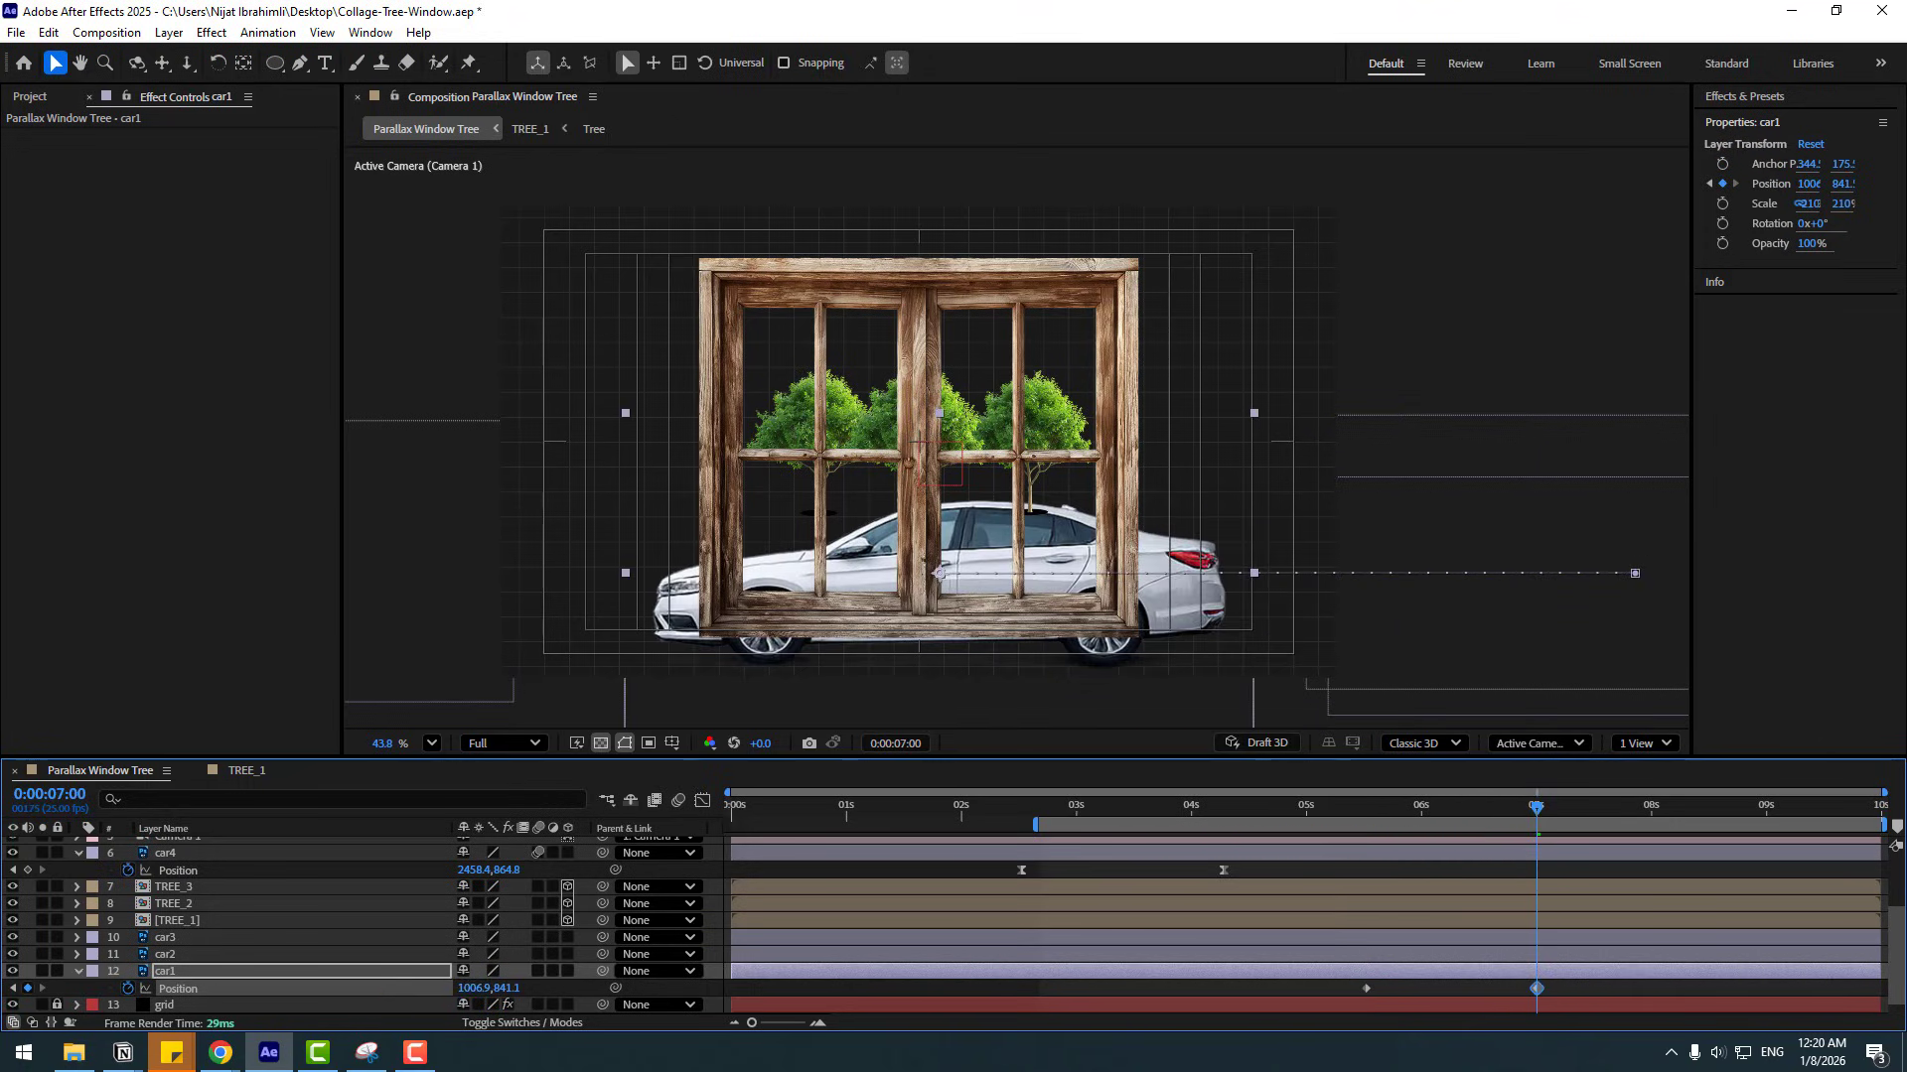
pyautogui.moveTo(456, 991); pyautogui.dragTo(293, 988)
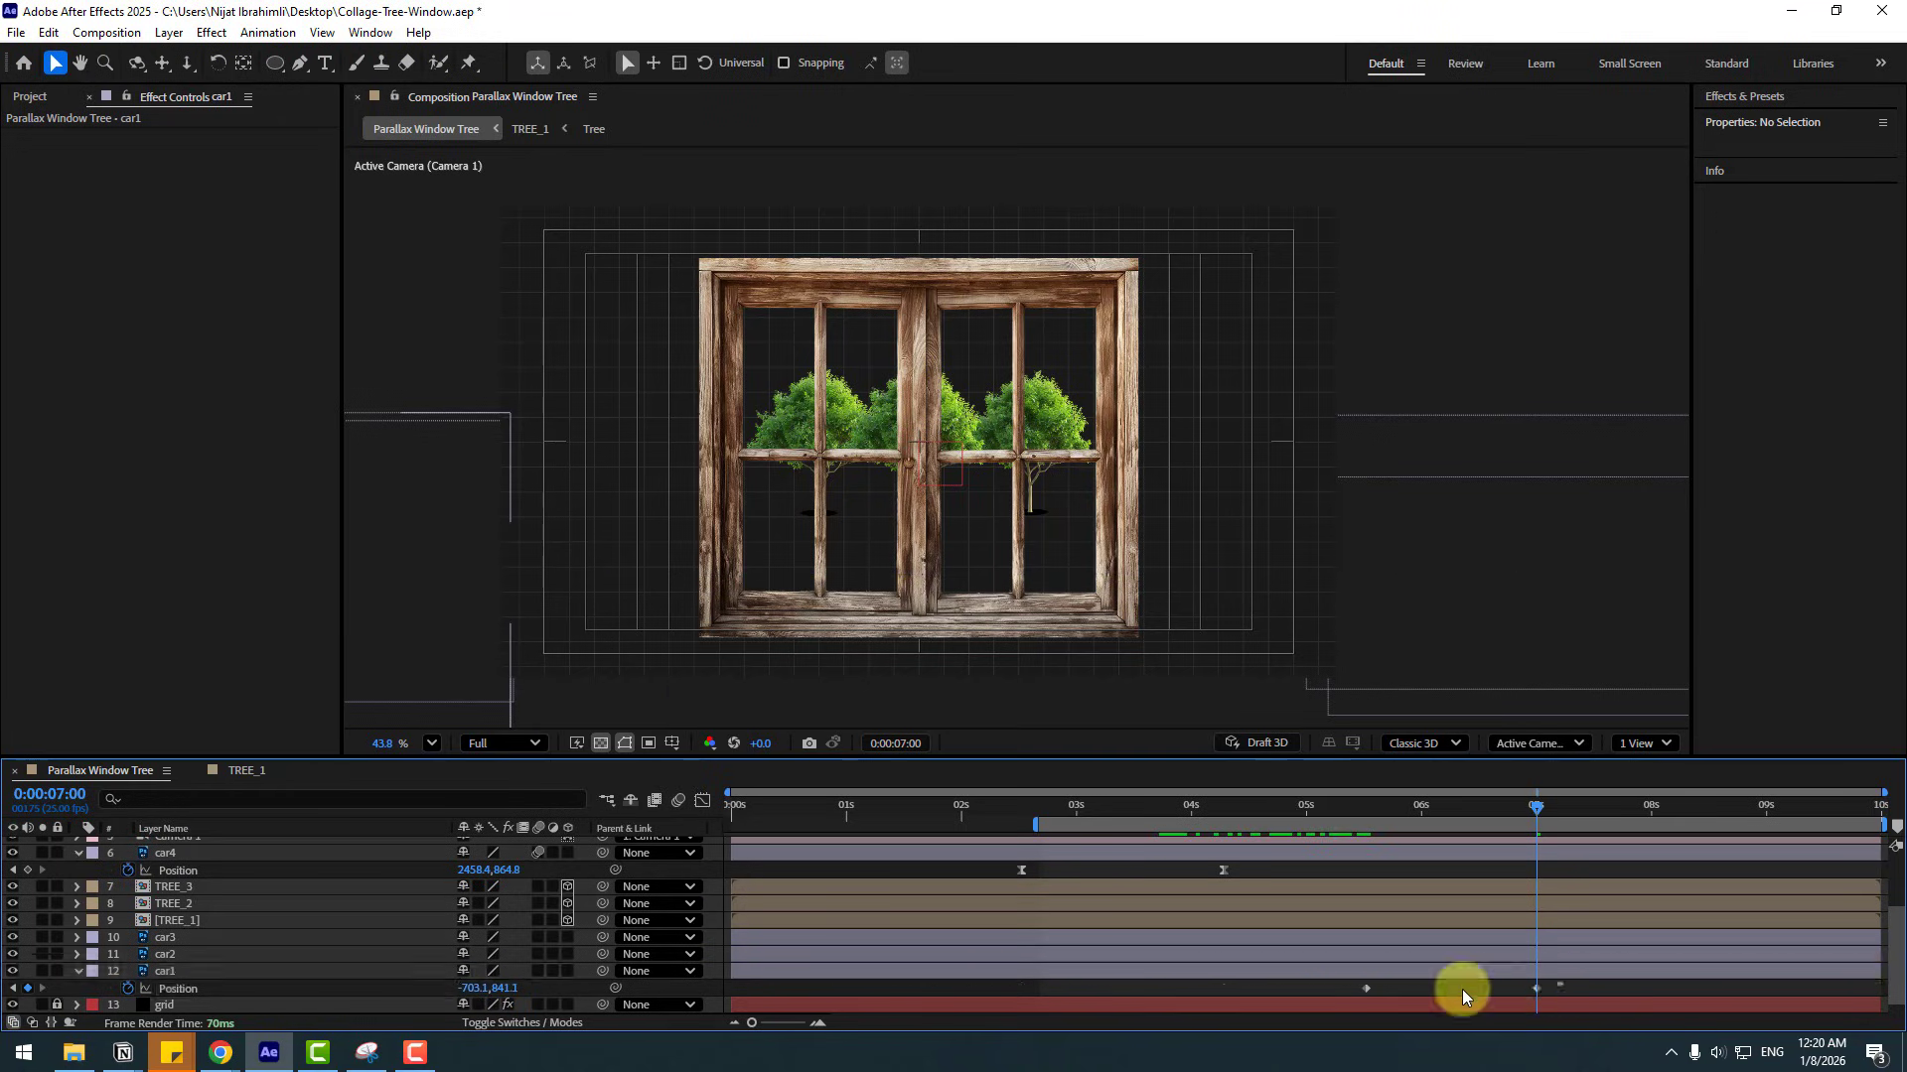
# - Apply Easy Ease to car1's position keyframes and delay the last one to about 0:00:07:16
pyautogui.rightClick(1369, 988)
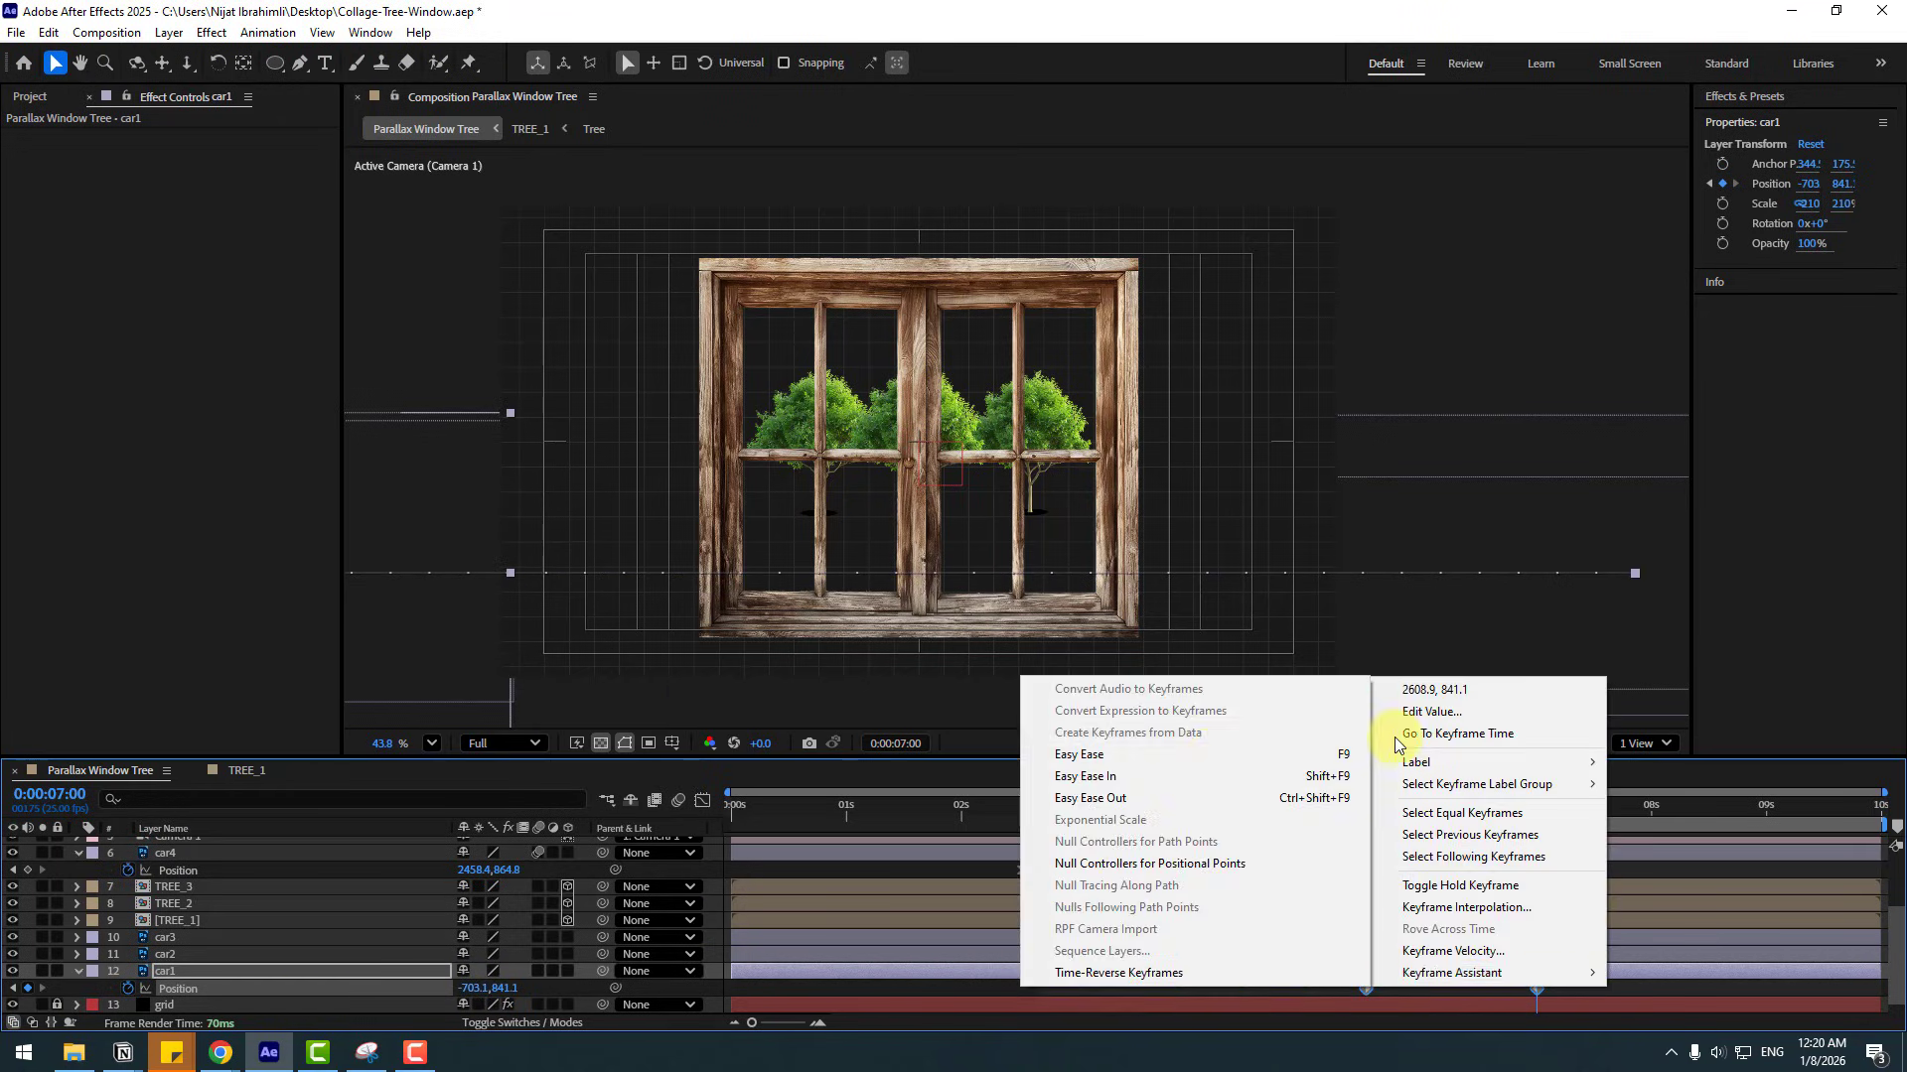
pyautogui.click(1206, 756)
pyautogui.moveTo(1579, 987); pyautogui.dragTo(1609, 987)
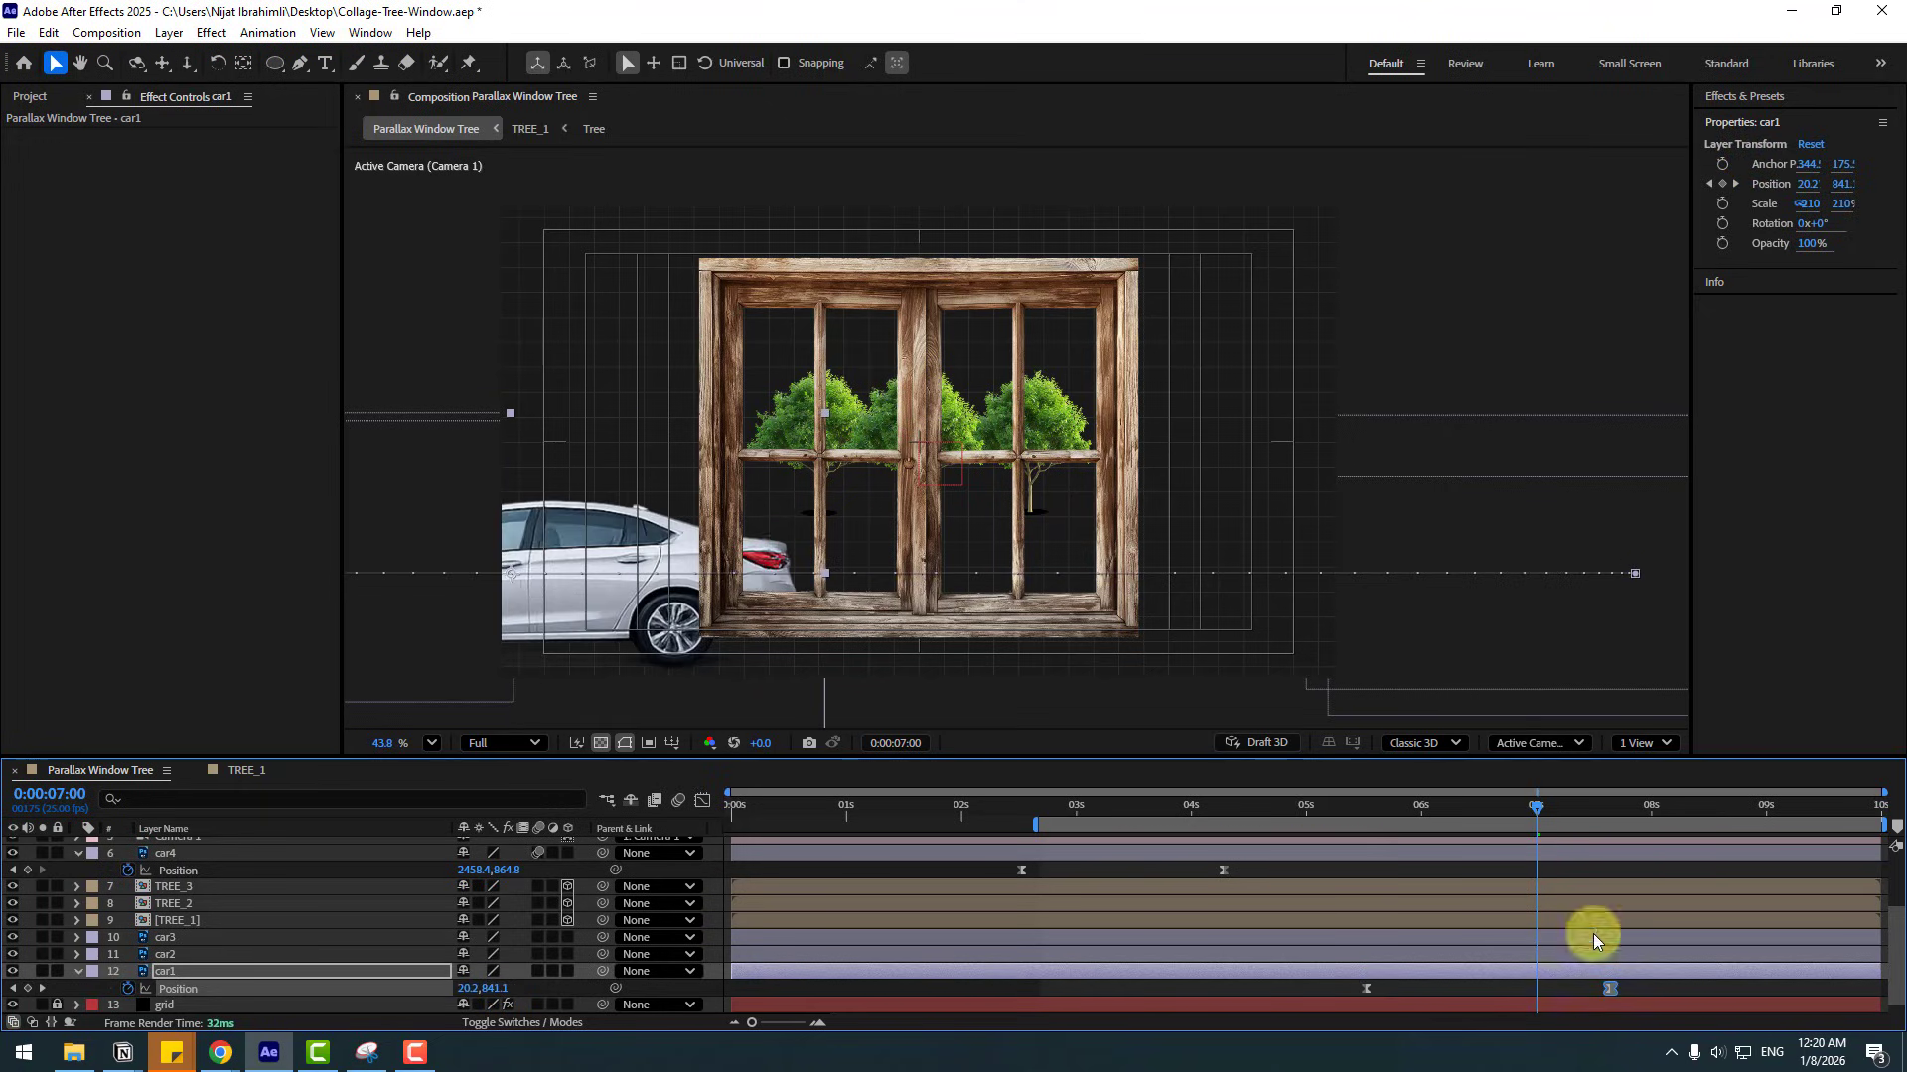
# - Shift both car1 position keyframes earlier so the drive starts around 0:00:04:21, and check the timing
pyautogui.moveTo(1311, 804); pyautogui.dragTo(1361, 805)
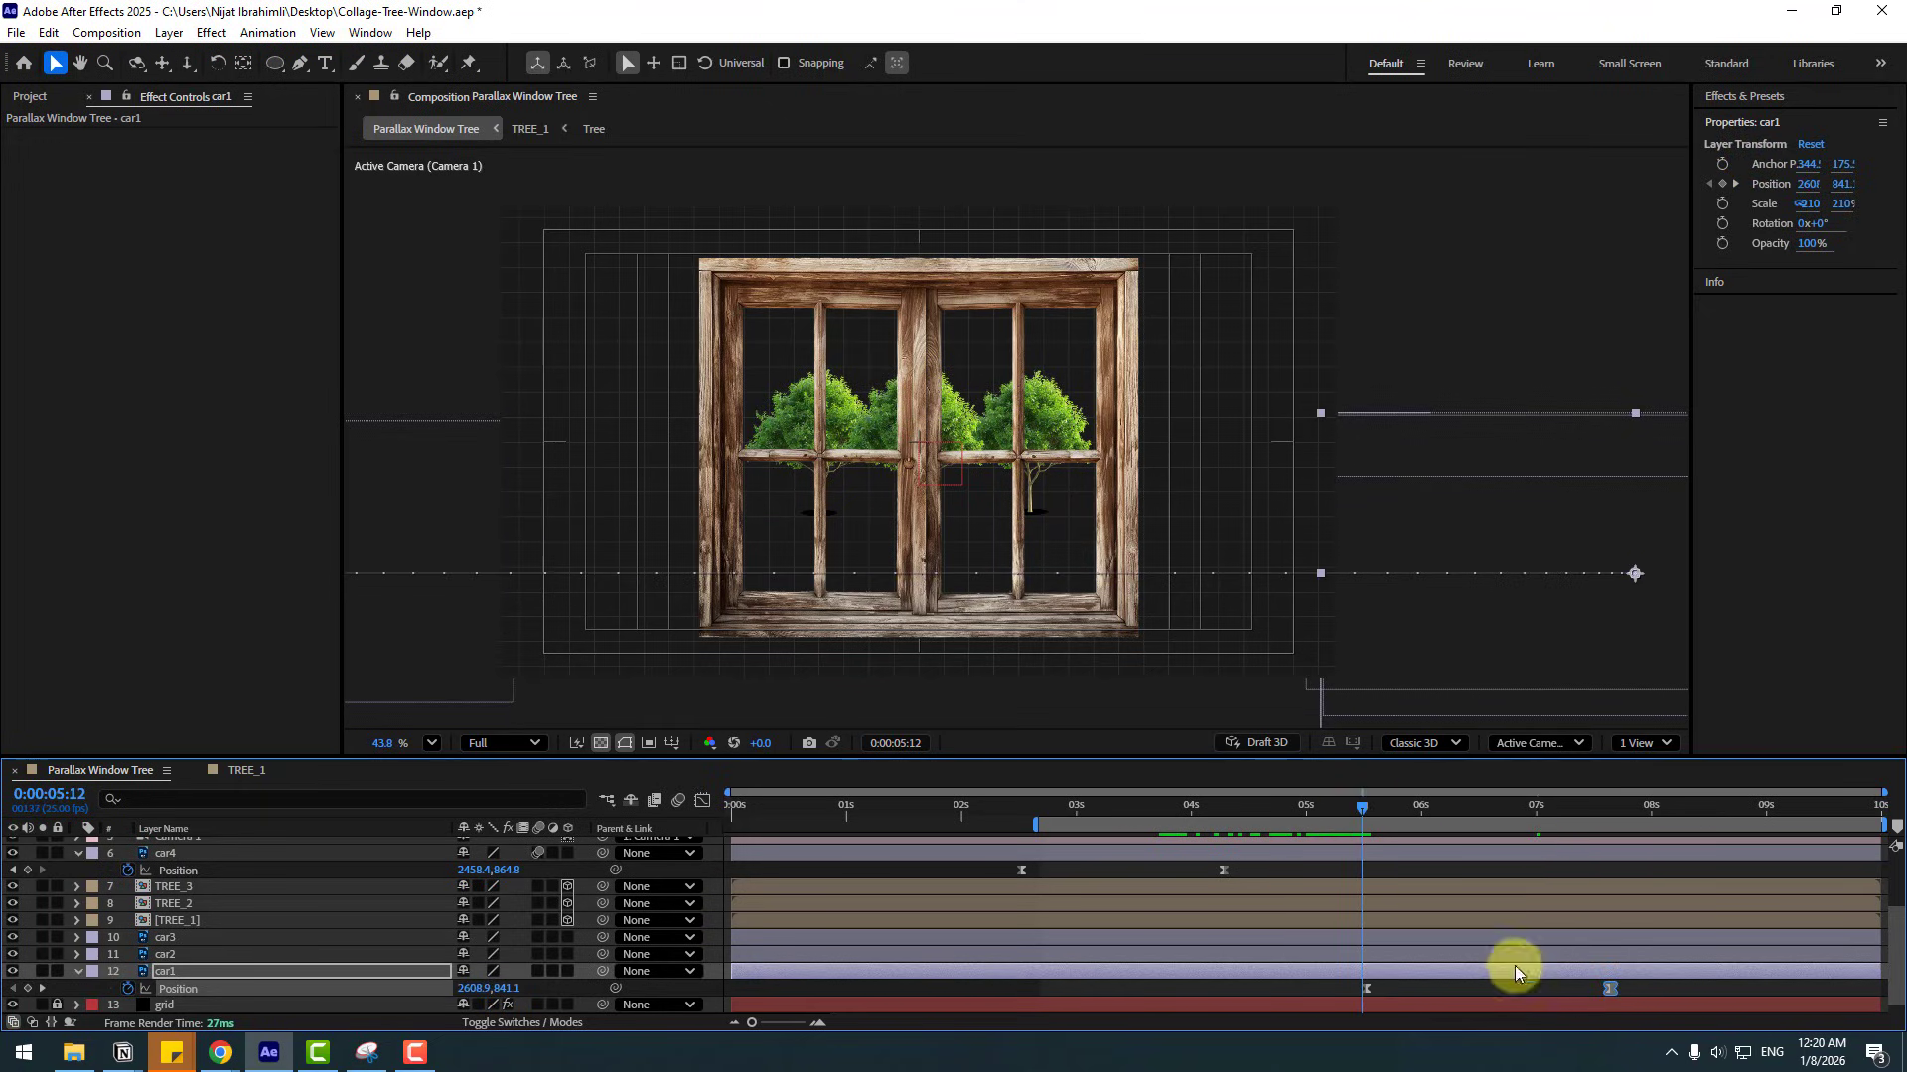
pyautogui.keyDown('shift'); pyautogui.click(1368, 988); pyautogui.keyUp('shift')
pyautogui.moveTo(1370, 989); pyautogui.dragTo(1290, 977)
pyautogui.moveTo(1237, 798); pyautogui.dragTo(1339, 806)
# - Set the work area to run from the start of the composition to about 0:00:07:09
pyautogui.click(1575, 814)
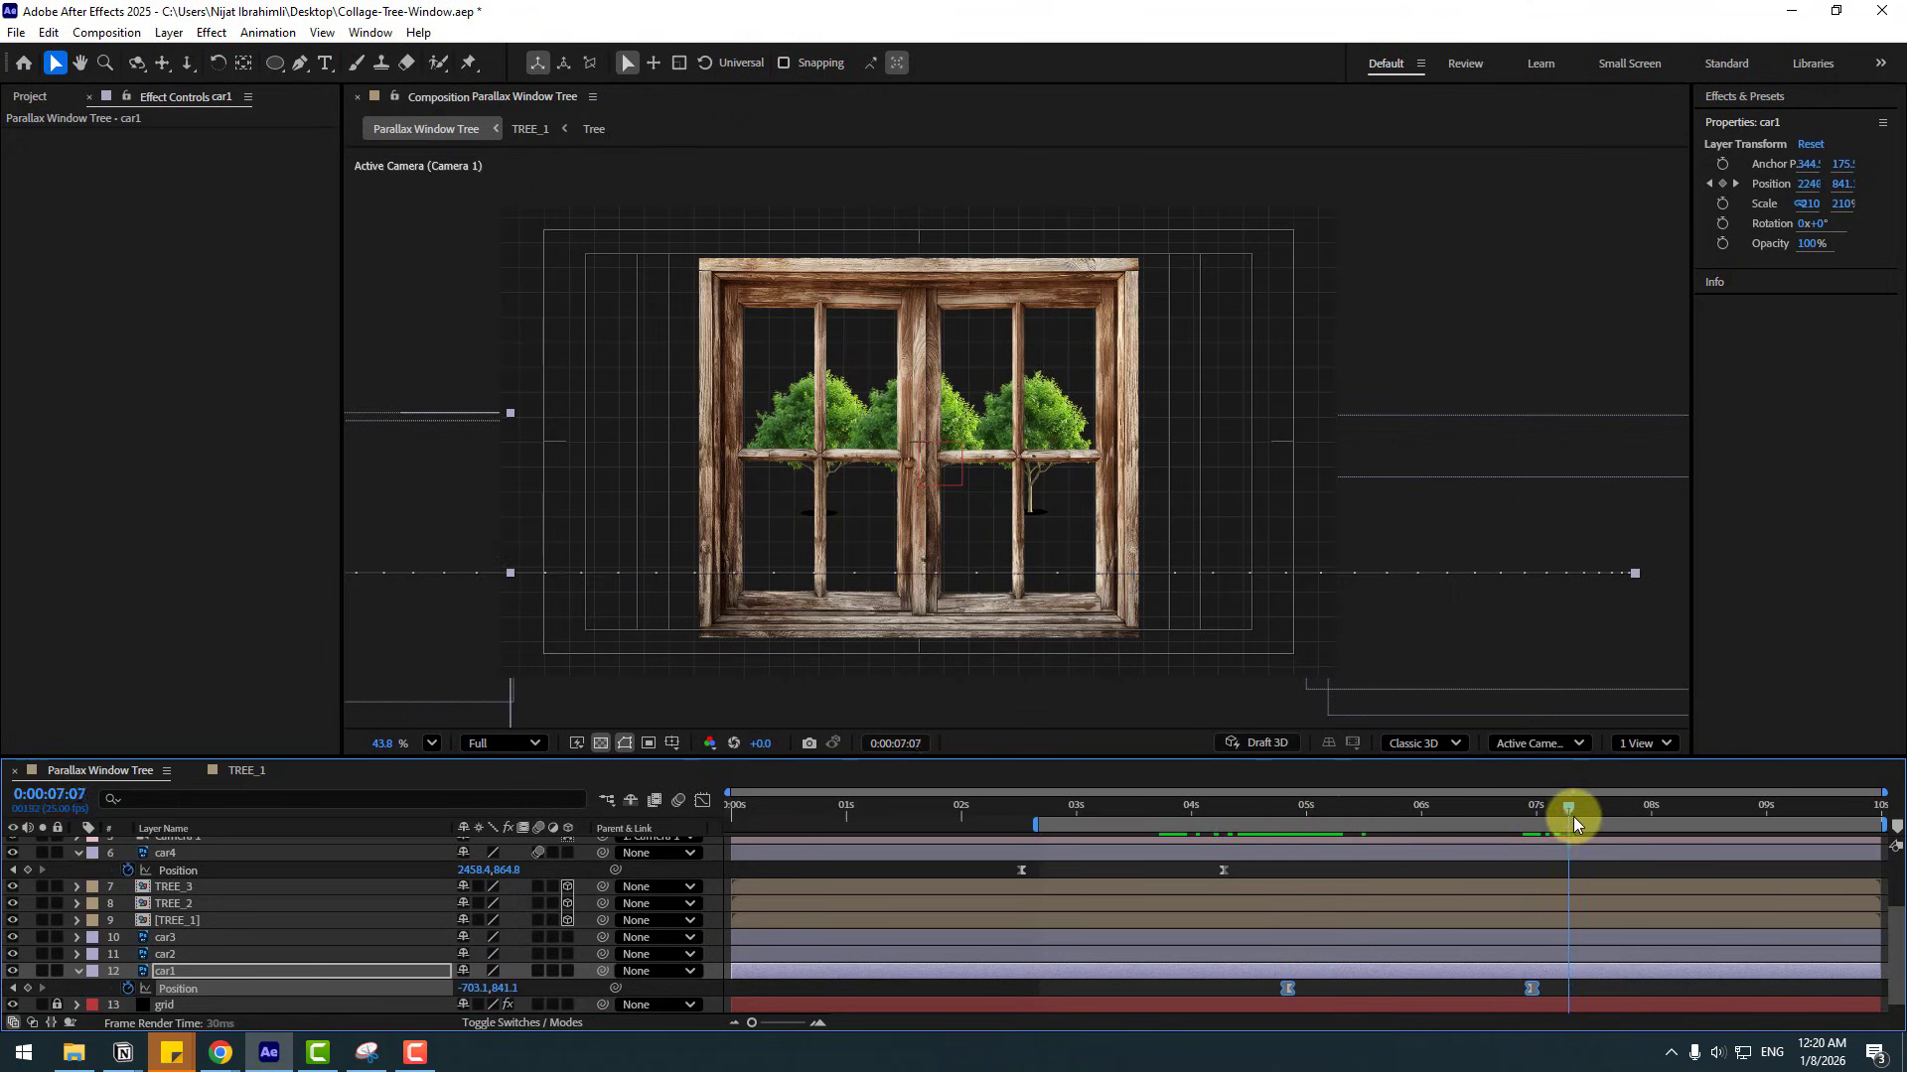
pyautogui.press('n')
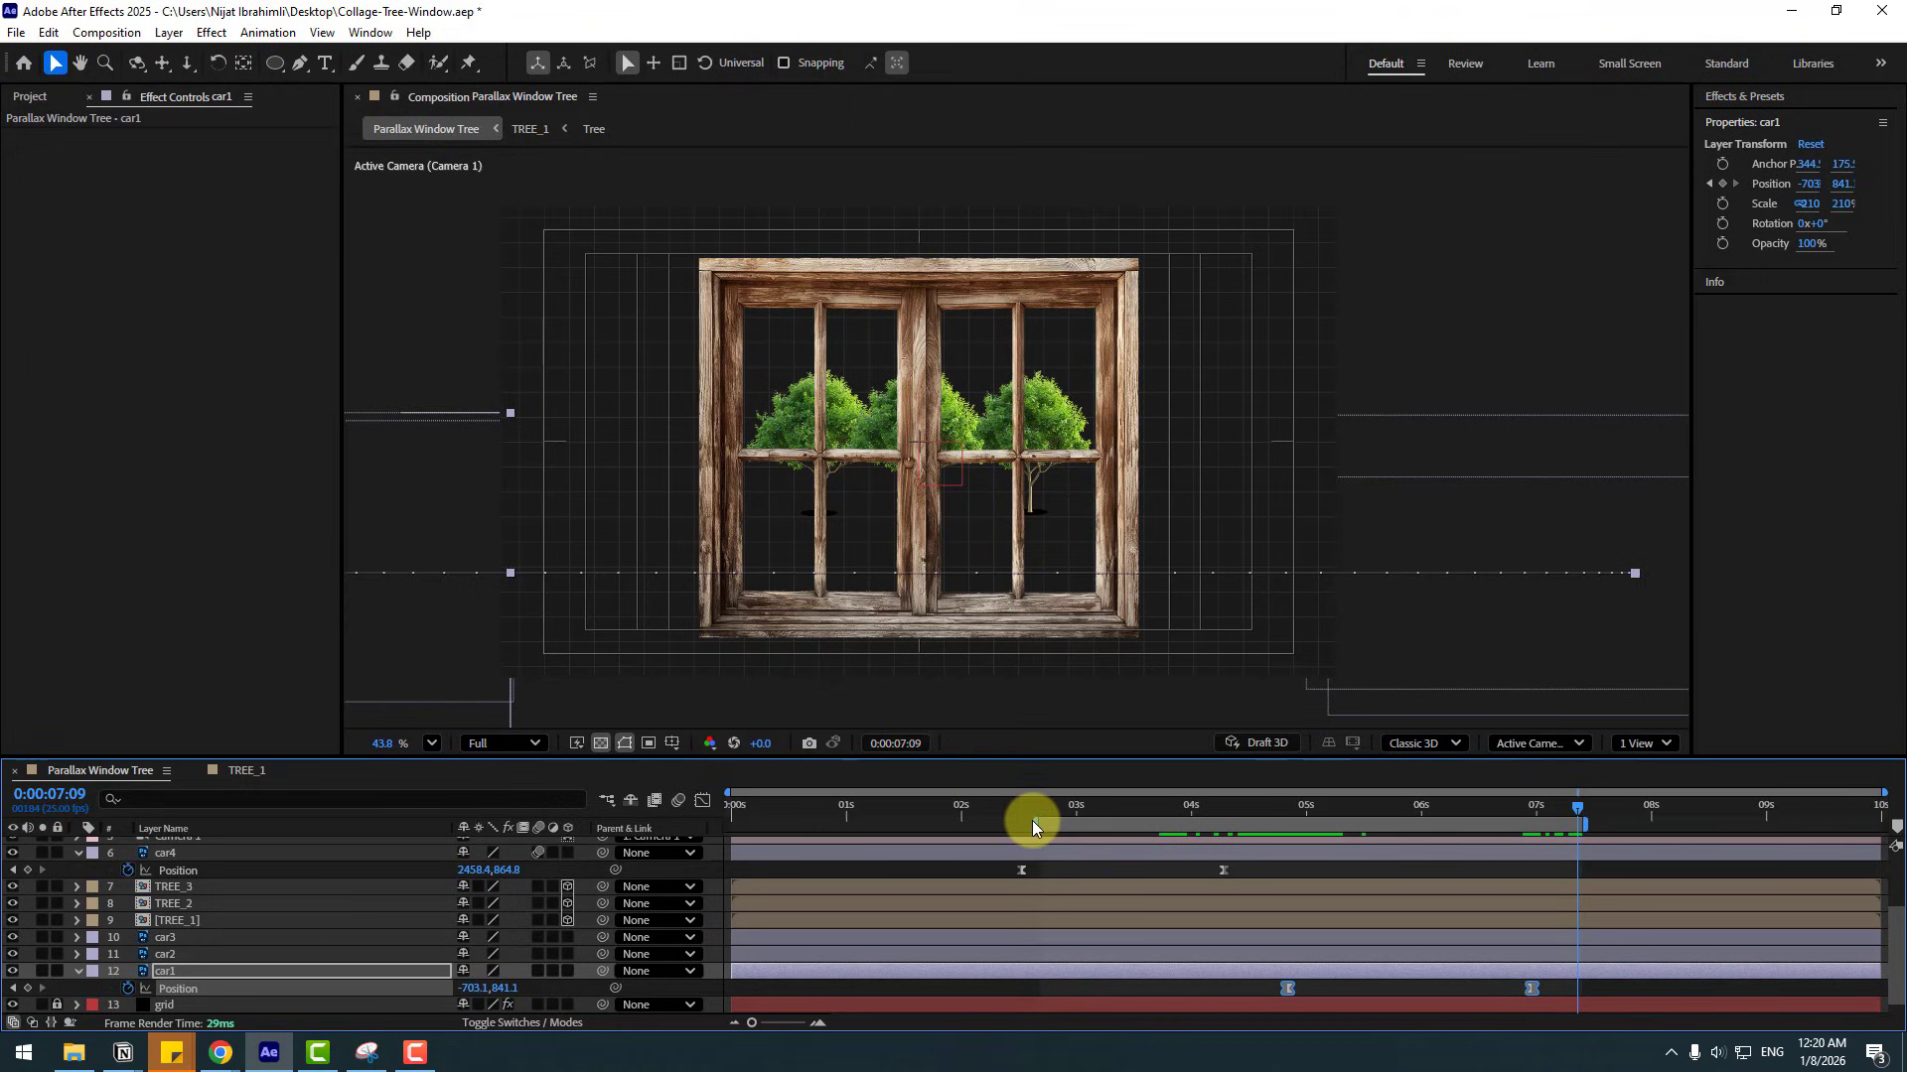
pyautogui.moveTo(1033, 824); pyautogui.dragTo(732, 826)
# - Move the car3, car2 and car1 layers directly below car4, above the trees, and enable motion blur on them and the composition
pyautogui.click(179, 870)
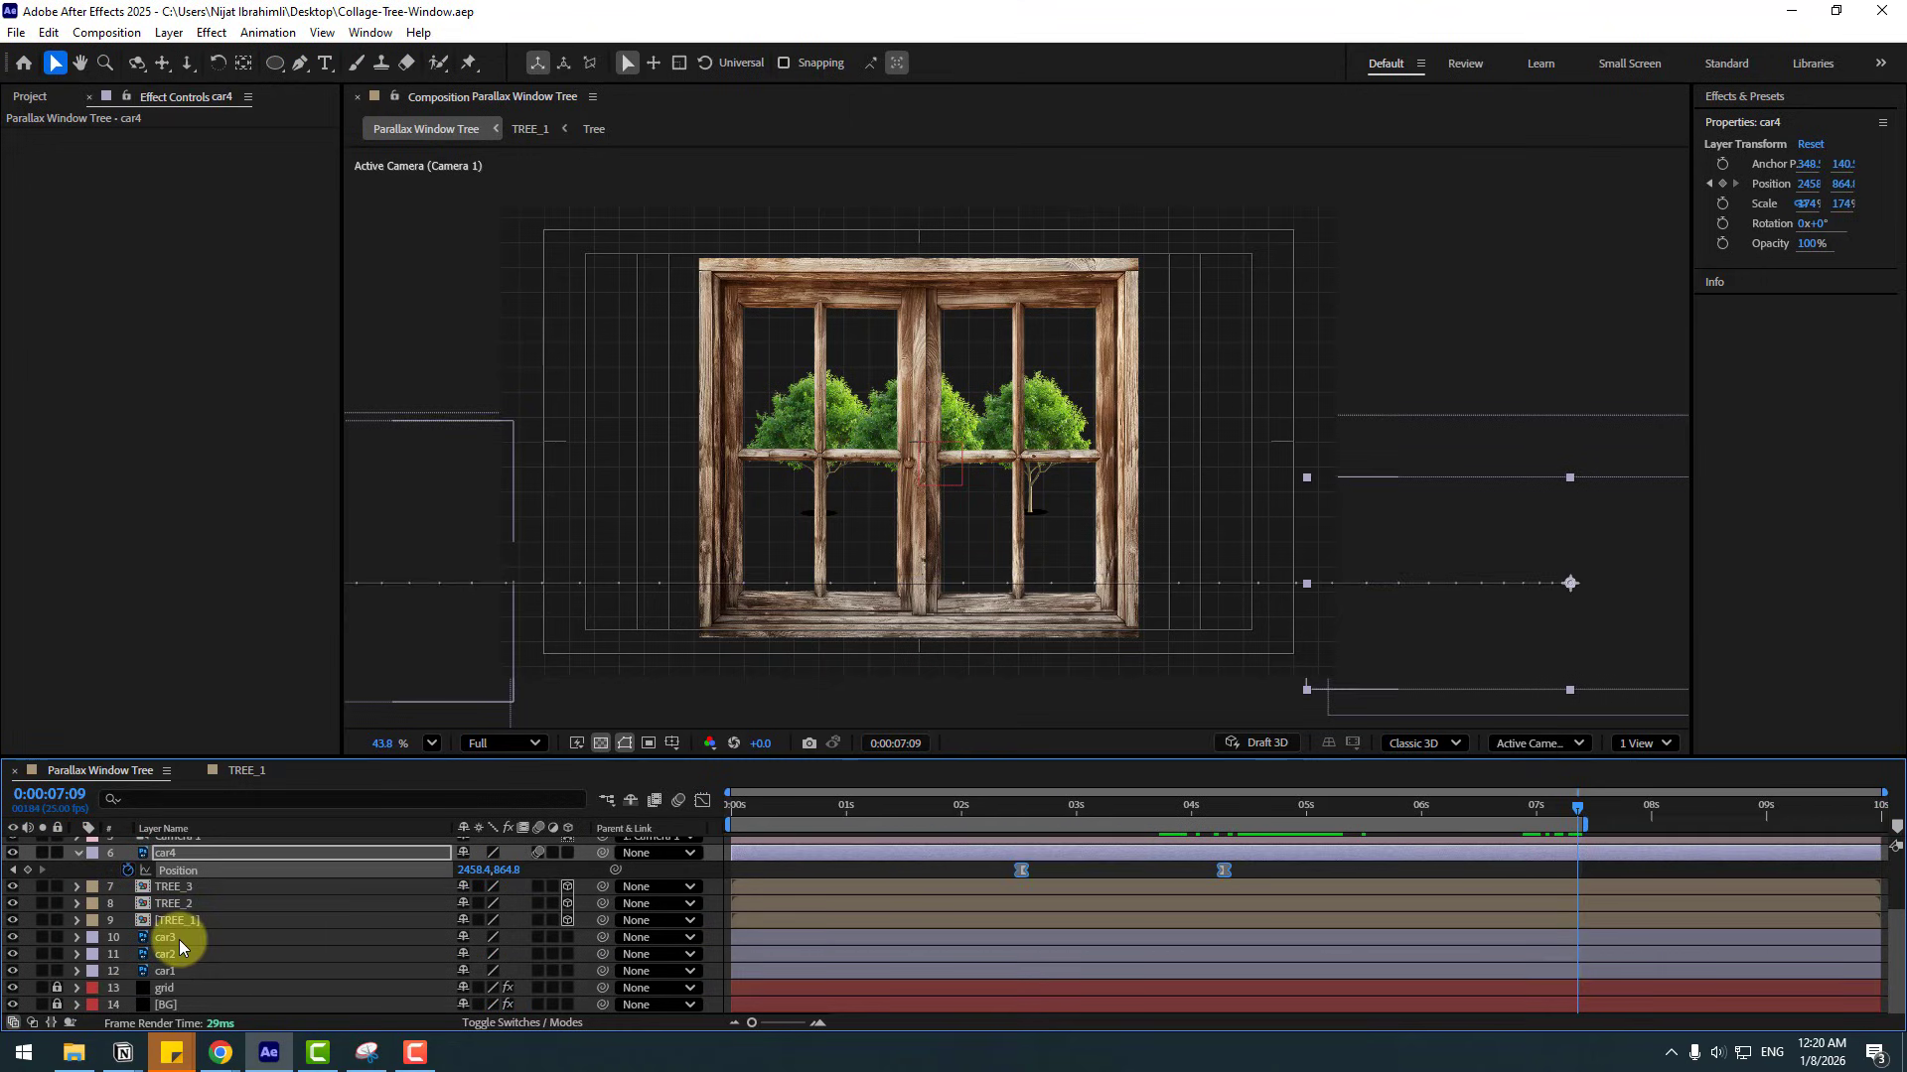
pyautogui.moveTo(179, 940); pyautogui.dragTo(230, 929)
pyautogui.scroll(1, 208, 975)
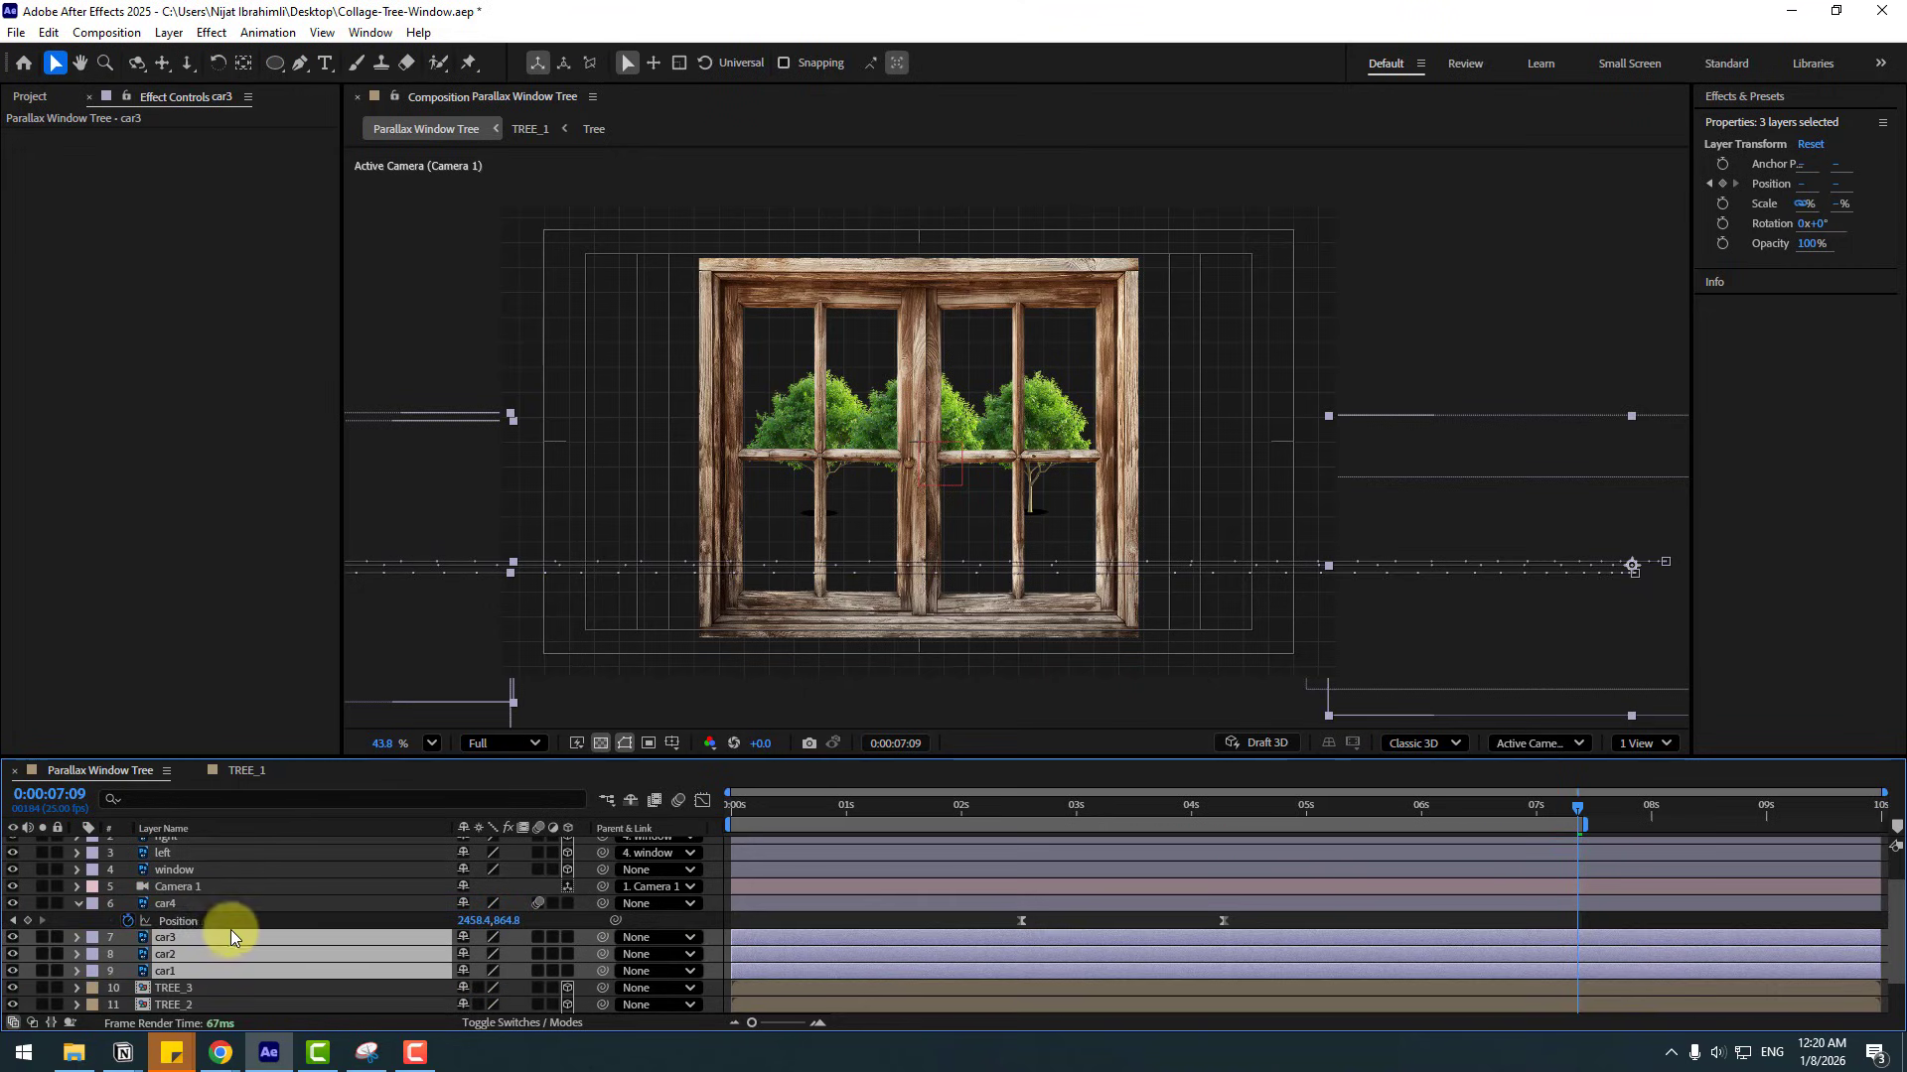
pyautogui.keyDown('ctrl'); pyautogui.click(169, 905); pyautogui.keyUp('ctrl')
pyautogui.moveTo(536, 944); pyautogui.dragTo(545, 973)
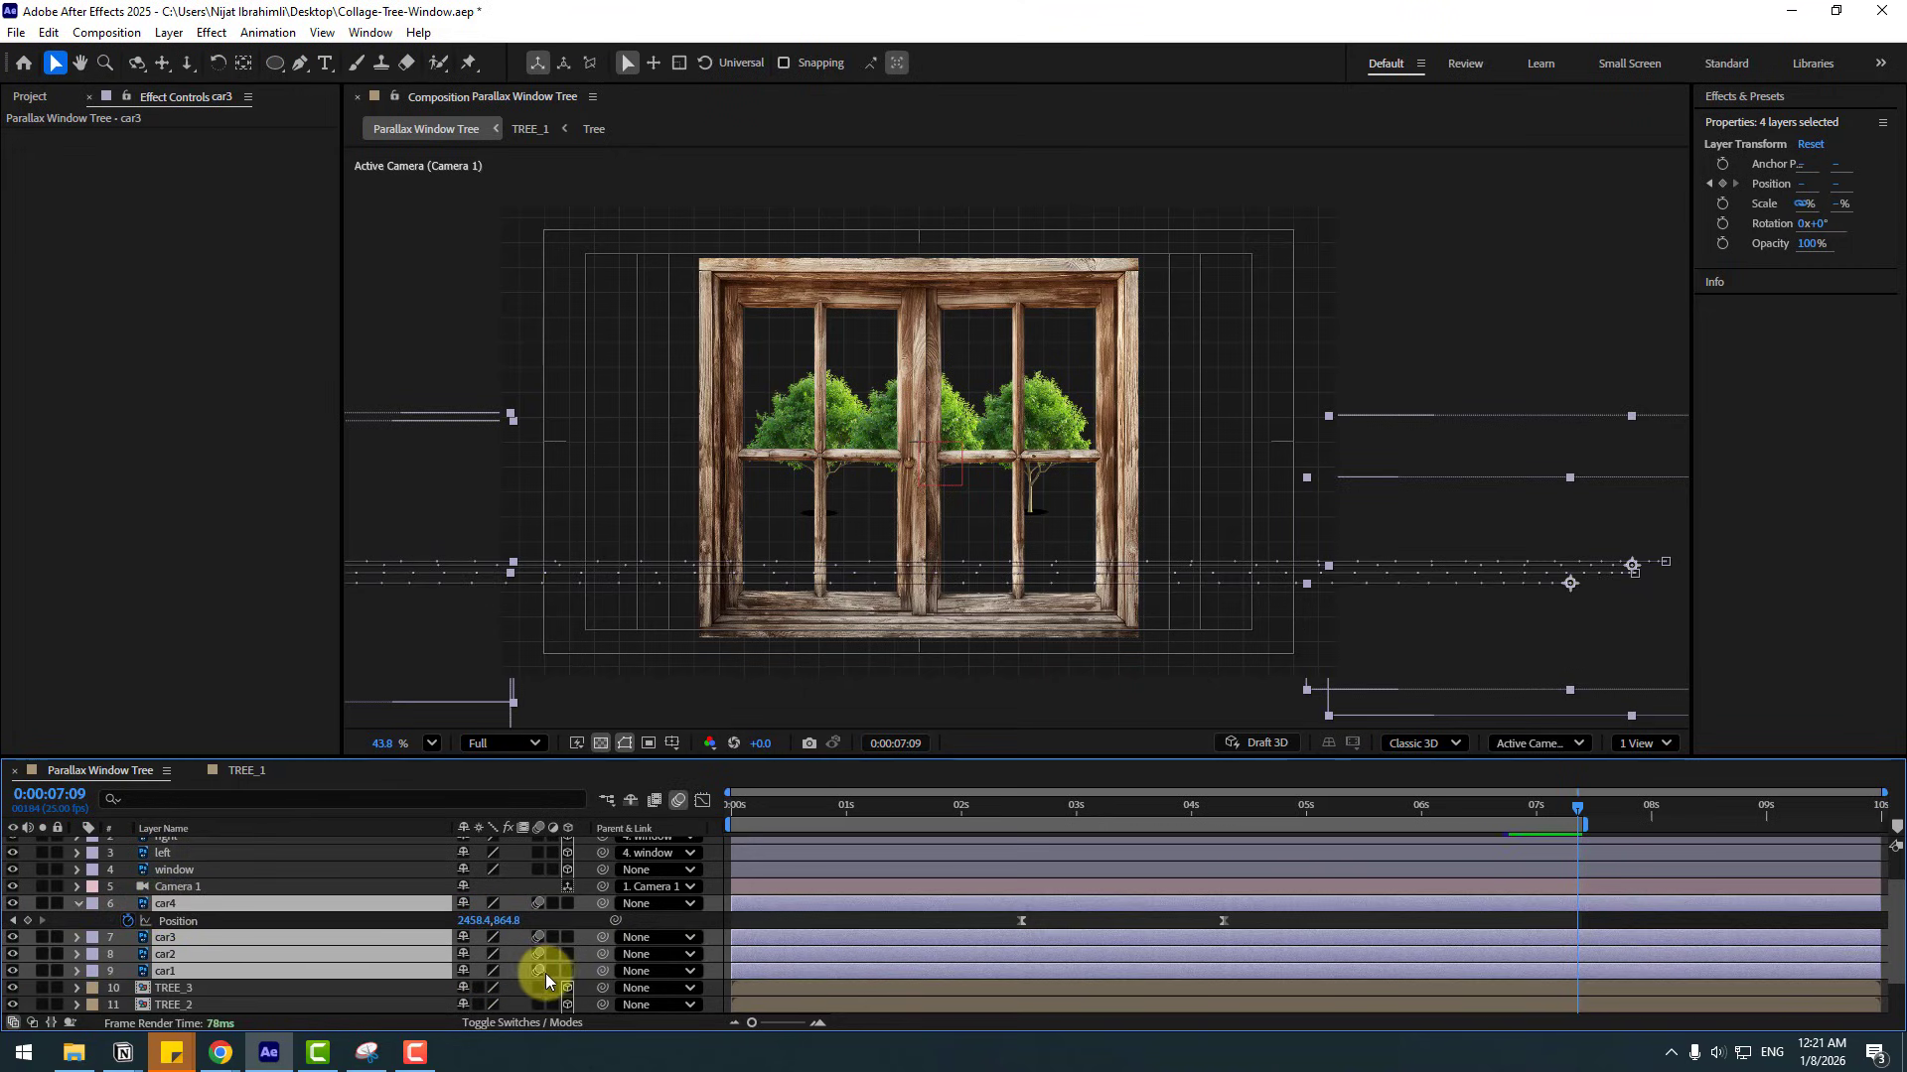
# - Scrub through the car drive to check the motion blur, stopping at 0:00:04:06 with no layers selected
pyautogui.click(678, 801)
pyautogui.moveTo(1048, 814); pyautogui.dragTo(1348, 826)
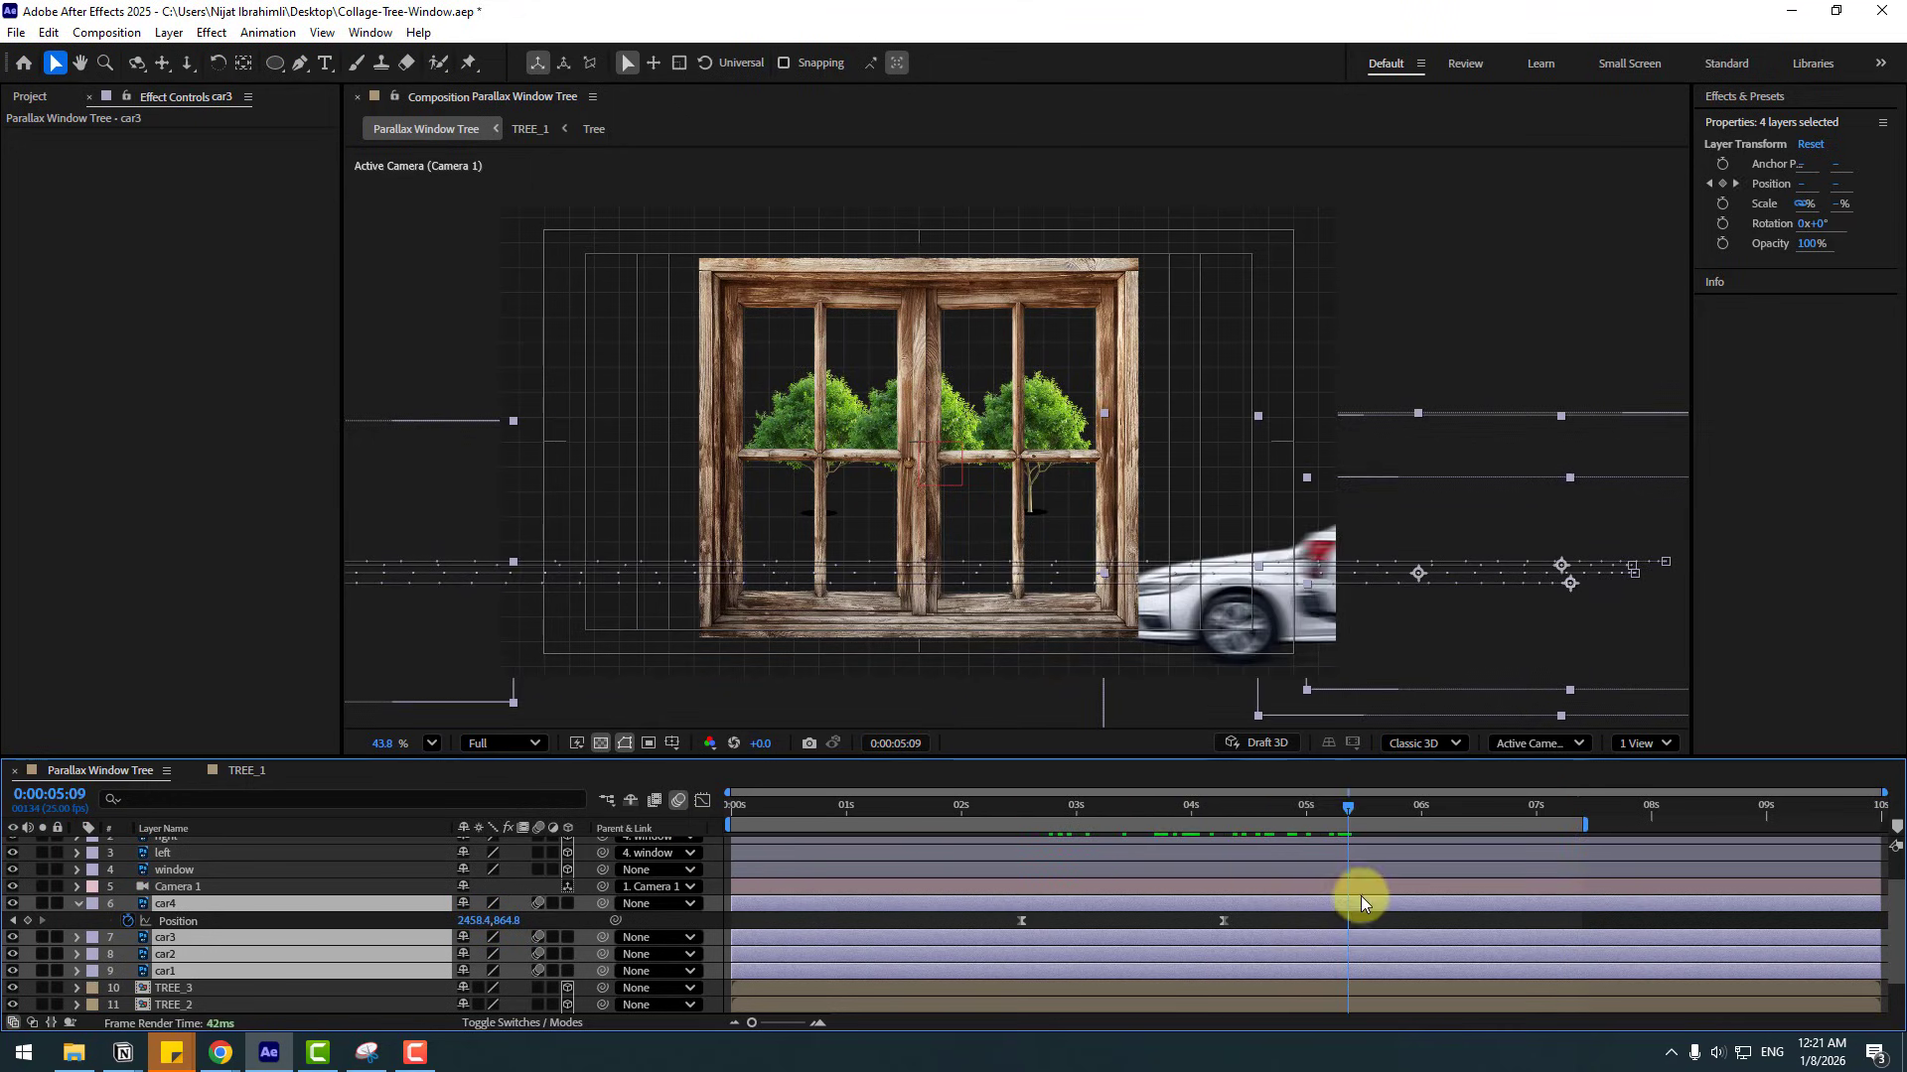
pyautogui.click(1402, 915)
pyautogui.moveTo(1034, 806); pyautogui.dragTo(1219, 814)
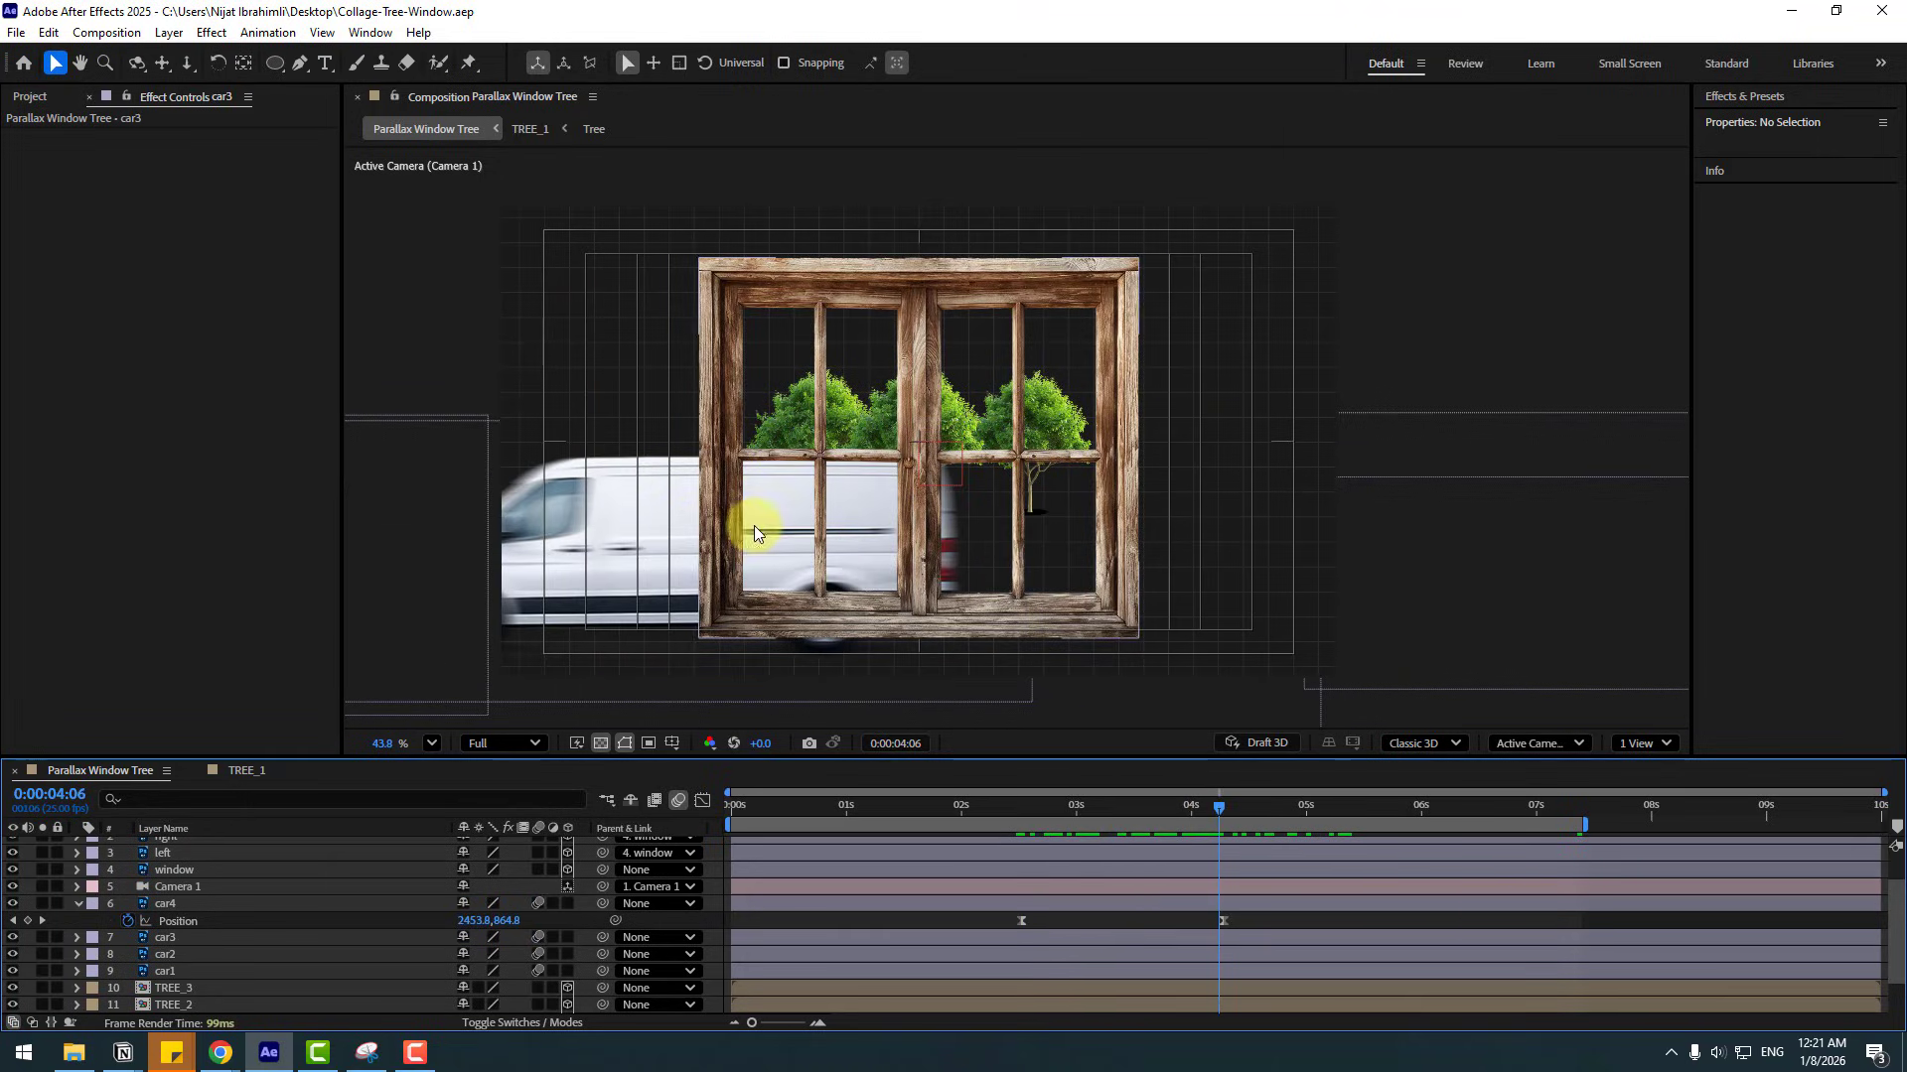
# - Create a white 1920 × 1080 px solid layer named MASK
pyautogui.click(168, 33)
pyautogui.moveTo(198, 61)
pyautogui.click(501, 78)
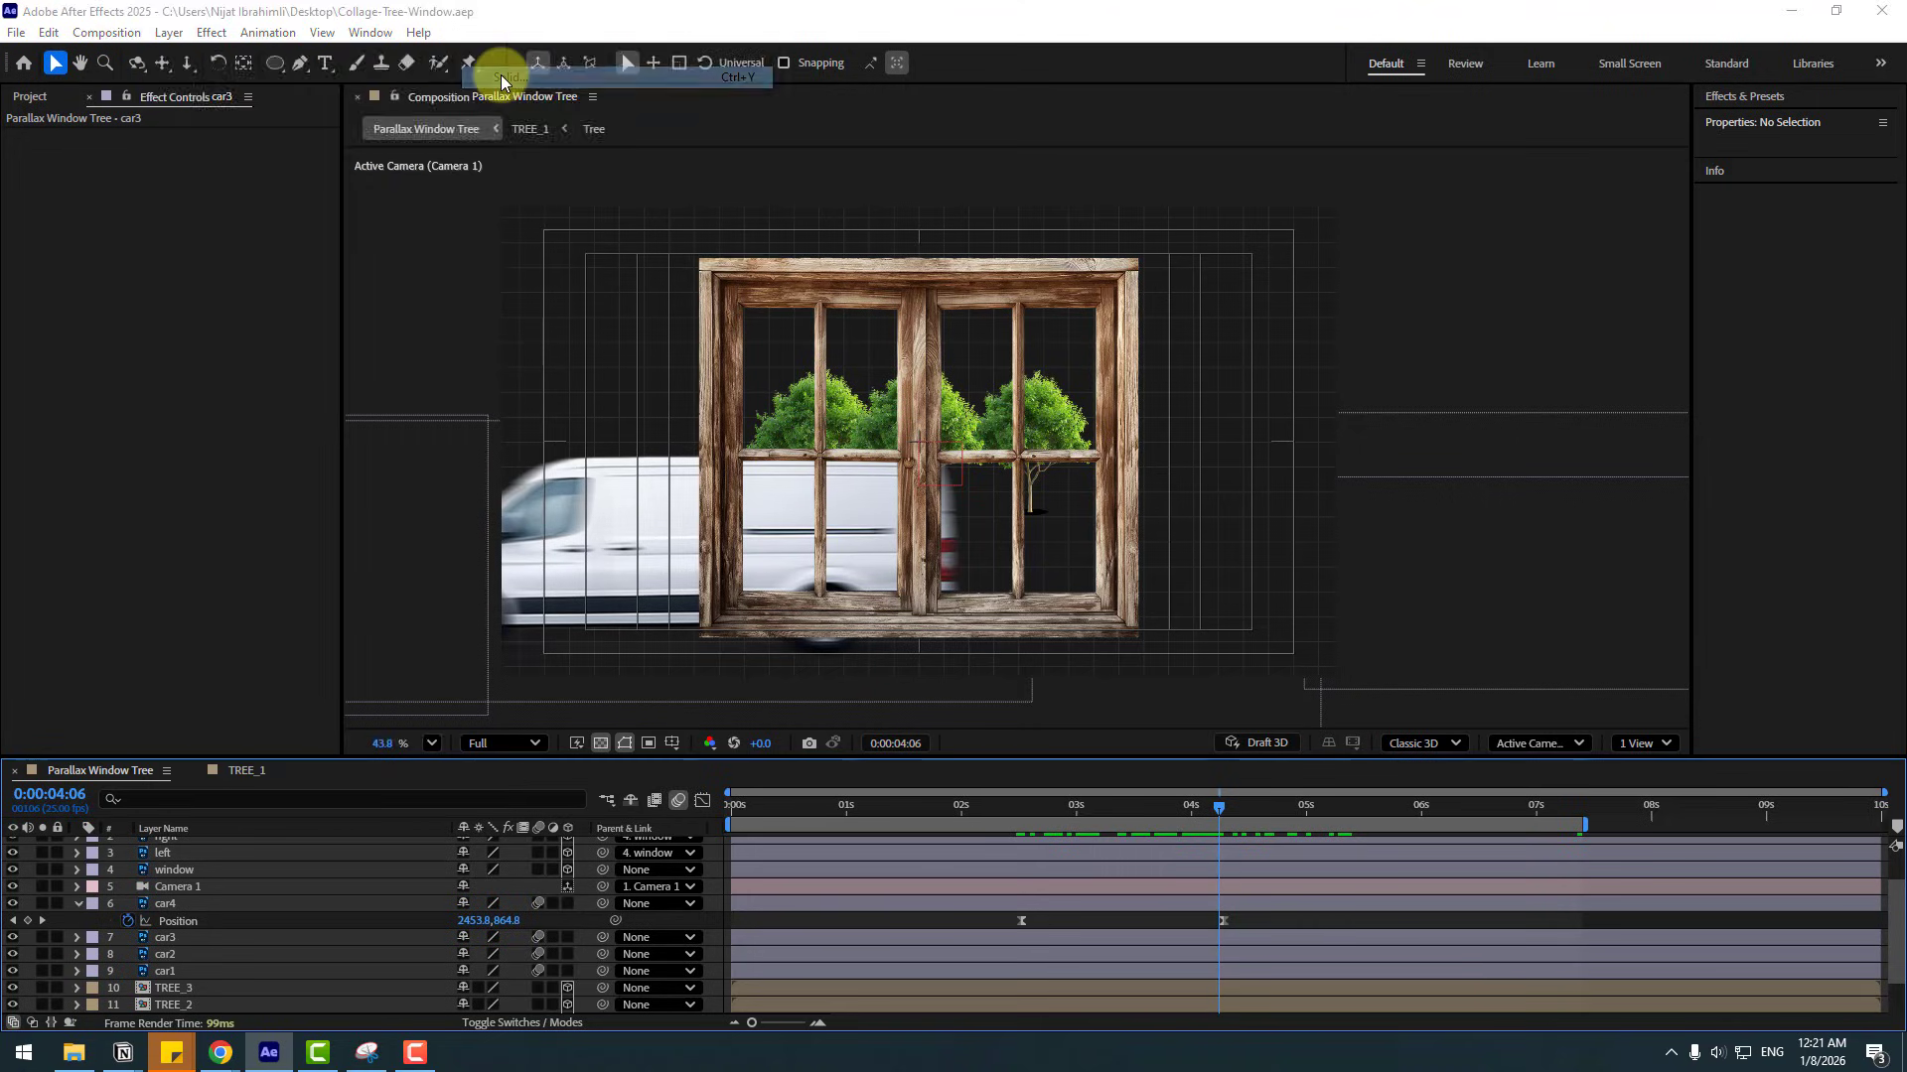
pyautogui.write('MASK')
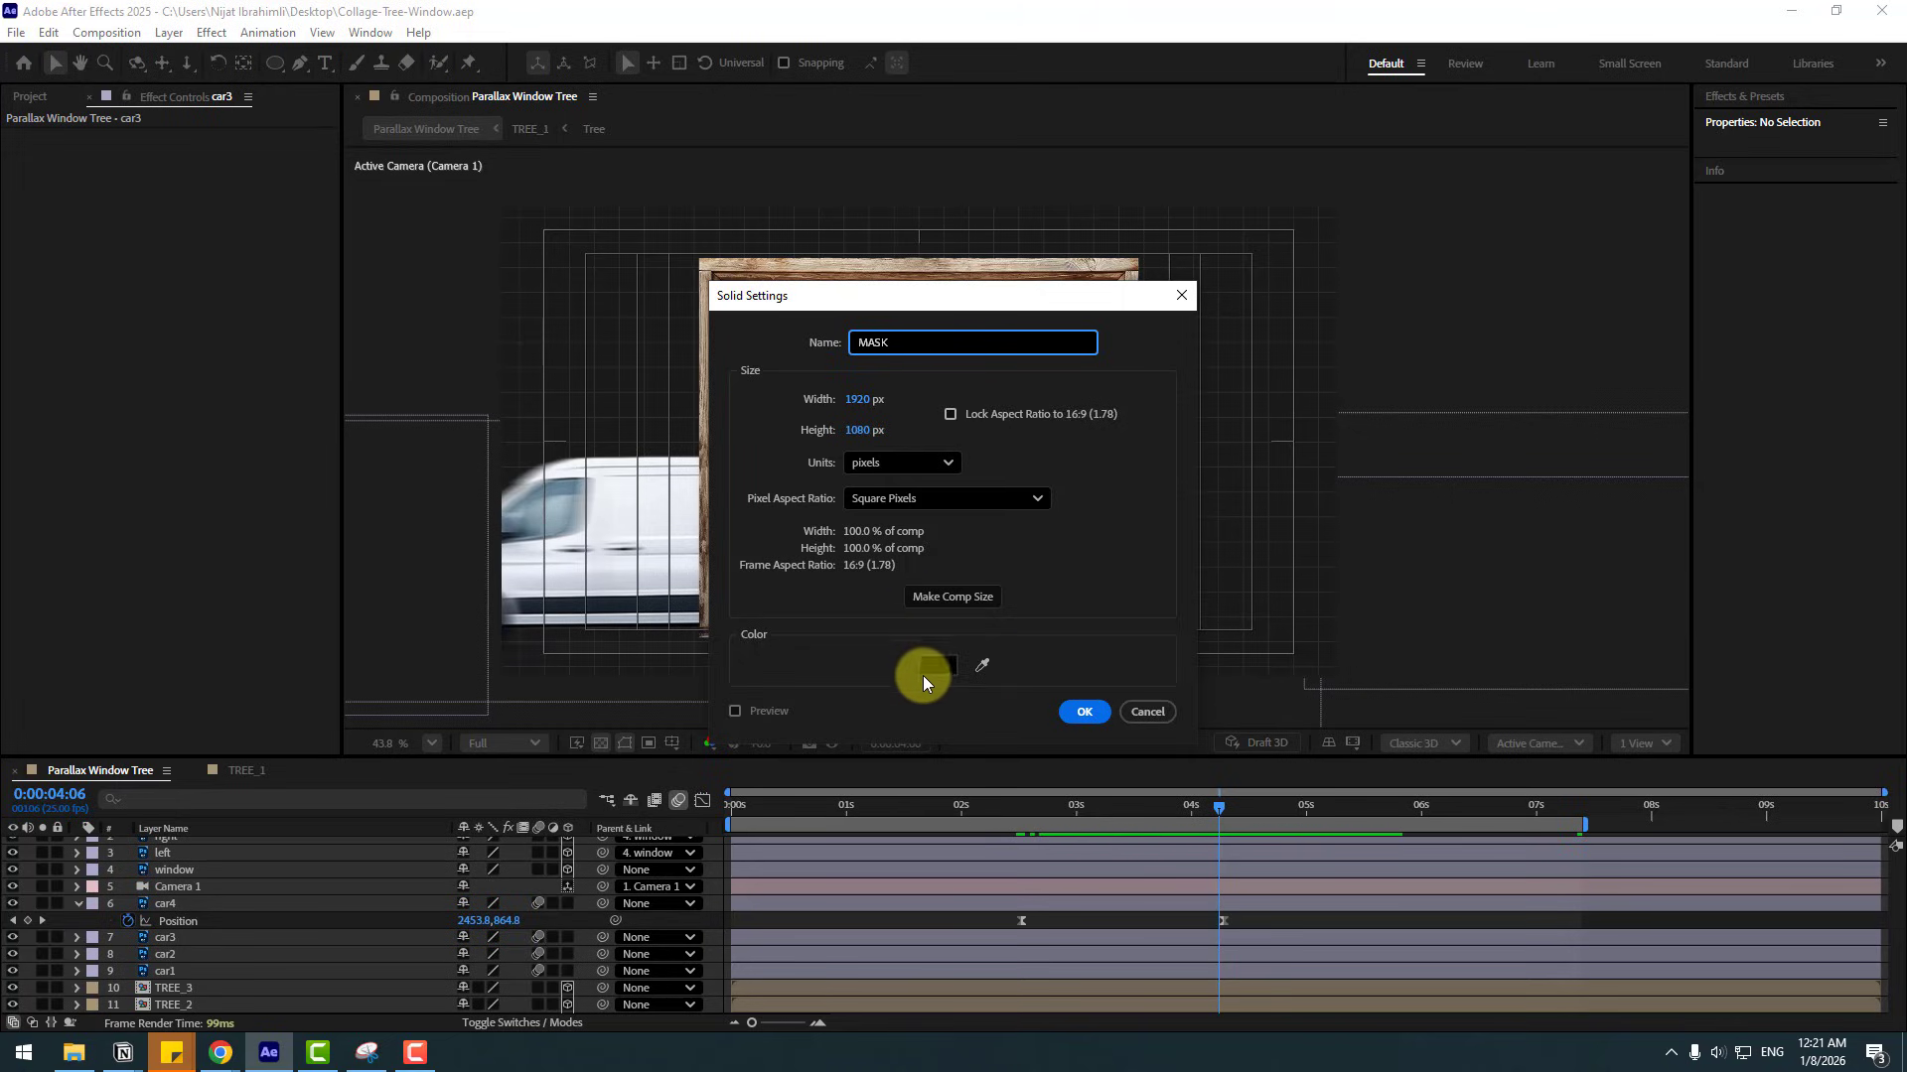
pyautogui.click(924, 675)
pyautogui.click(1122, 413)
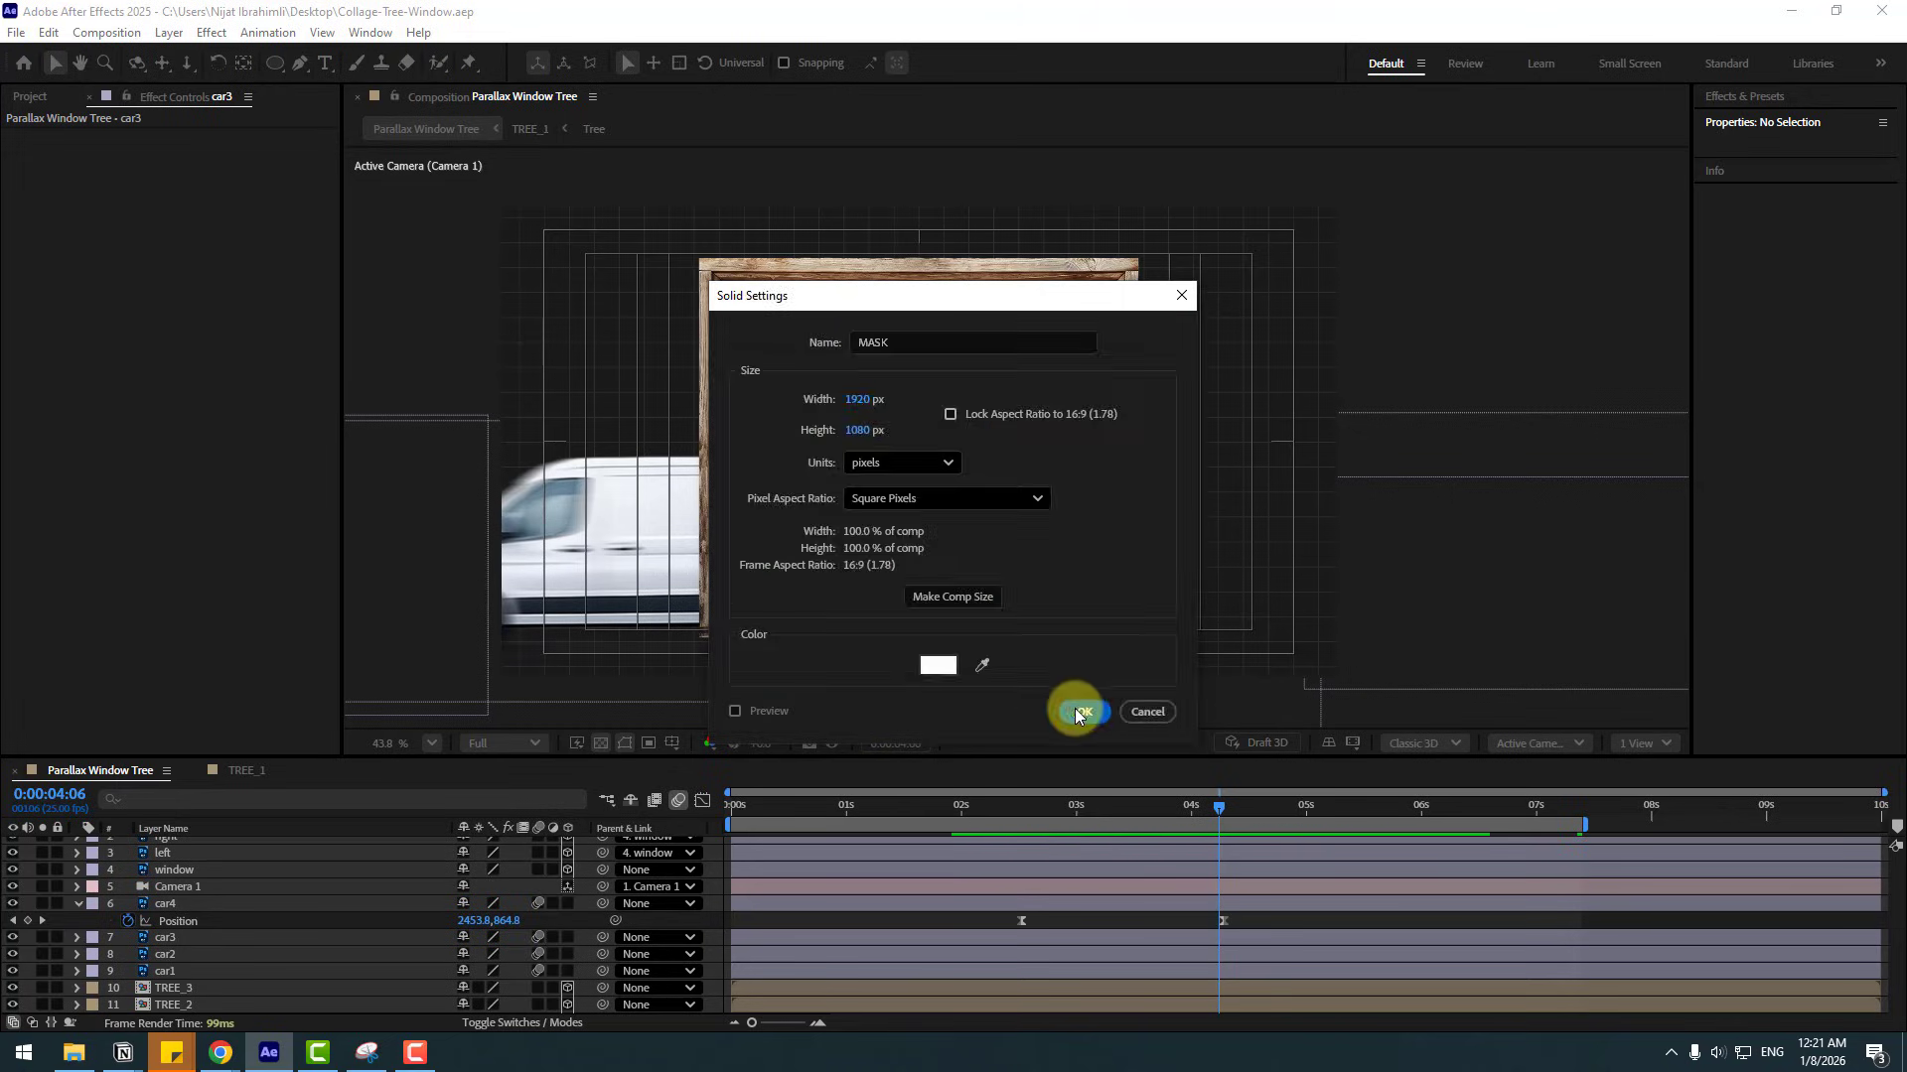
pyautogui.click(1079, 710)
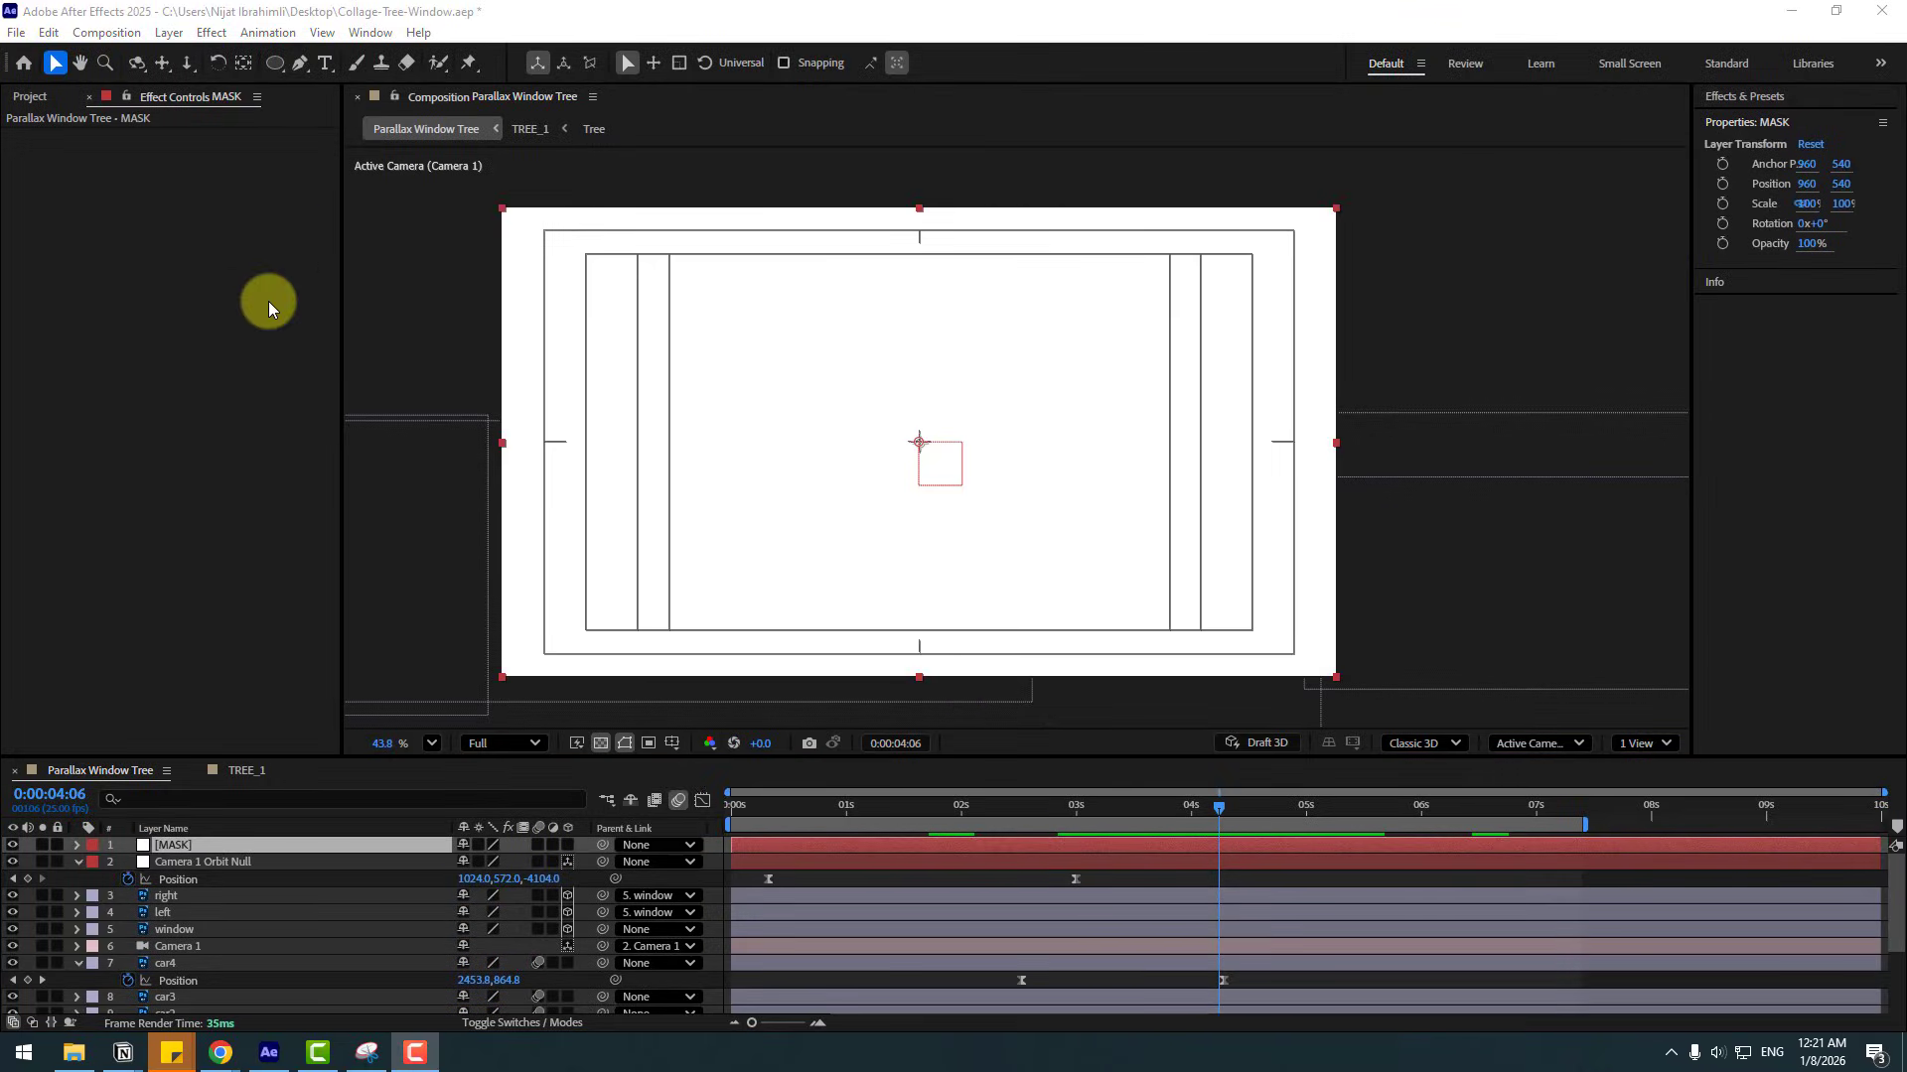
# - Draw a rectangular mask on the MASK solid just inside the window frame's outer edge, using 78% opacity while drawing, and restore it to 100%
pyautogui.click(272, 65)
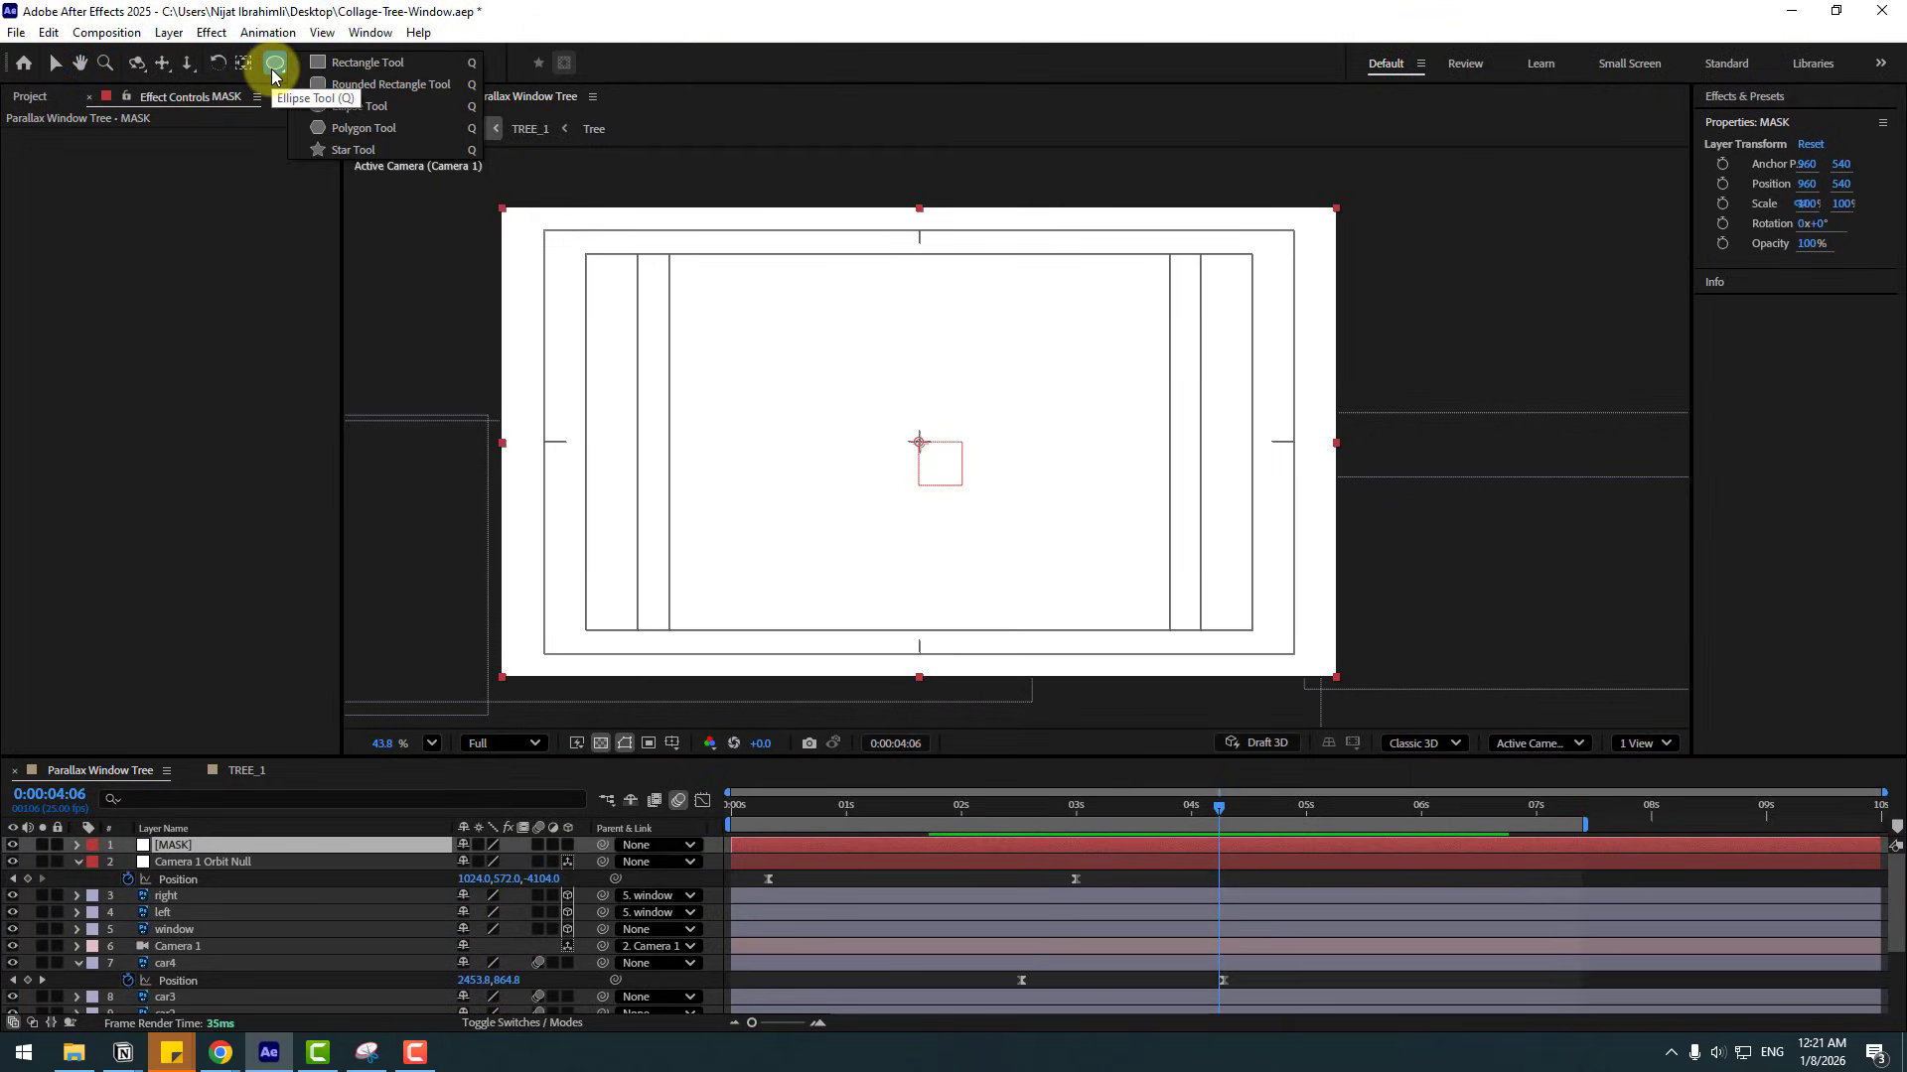
pyautogui.click(335, 67)
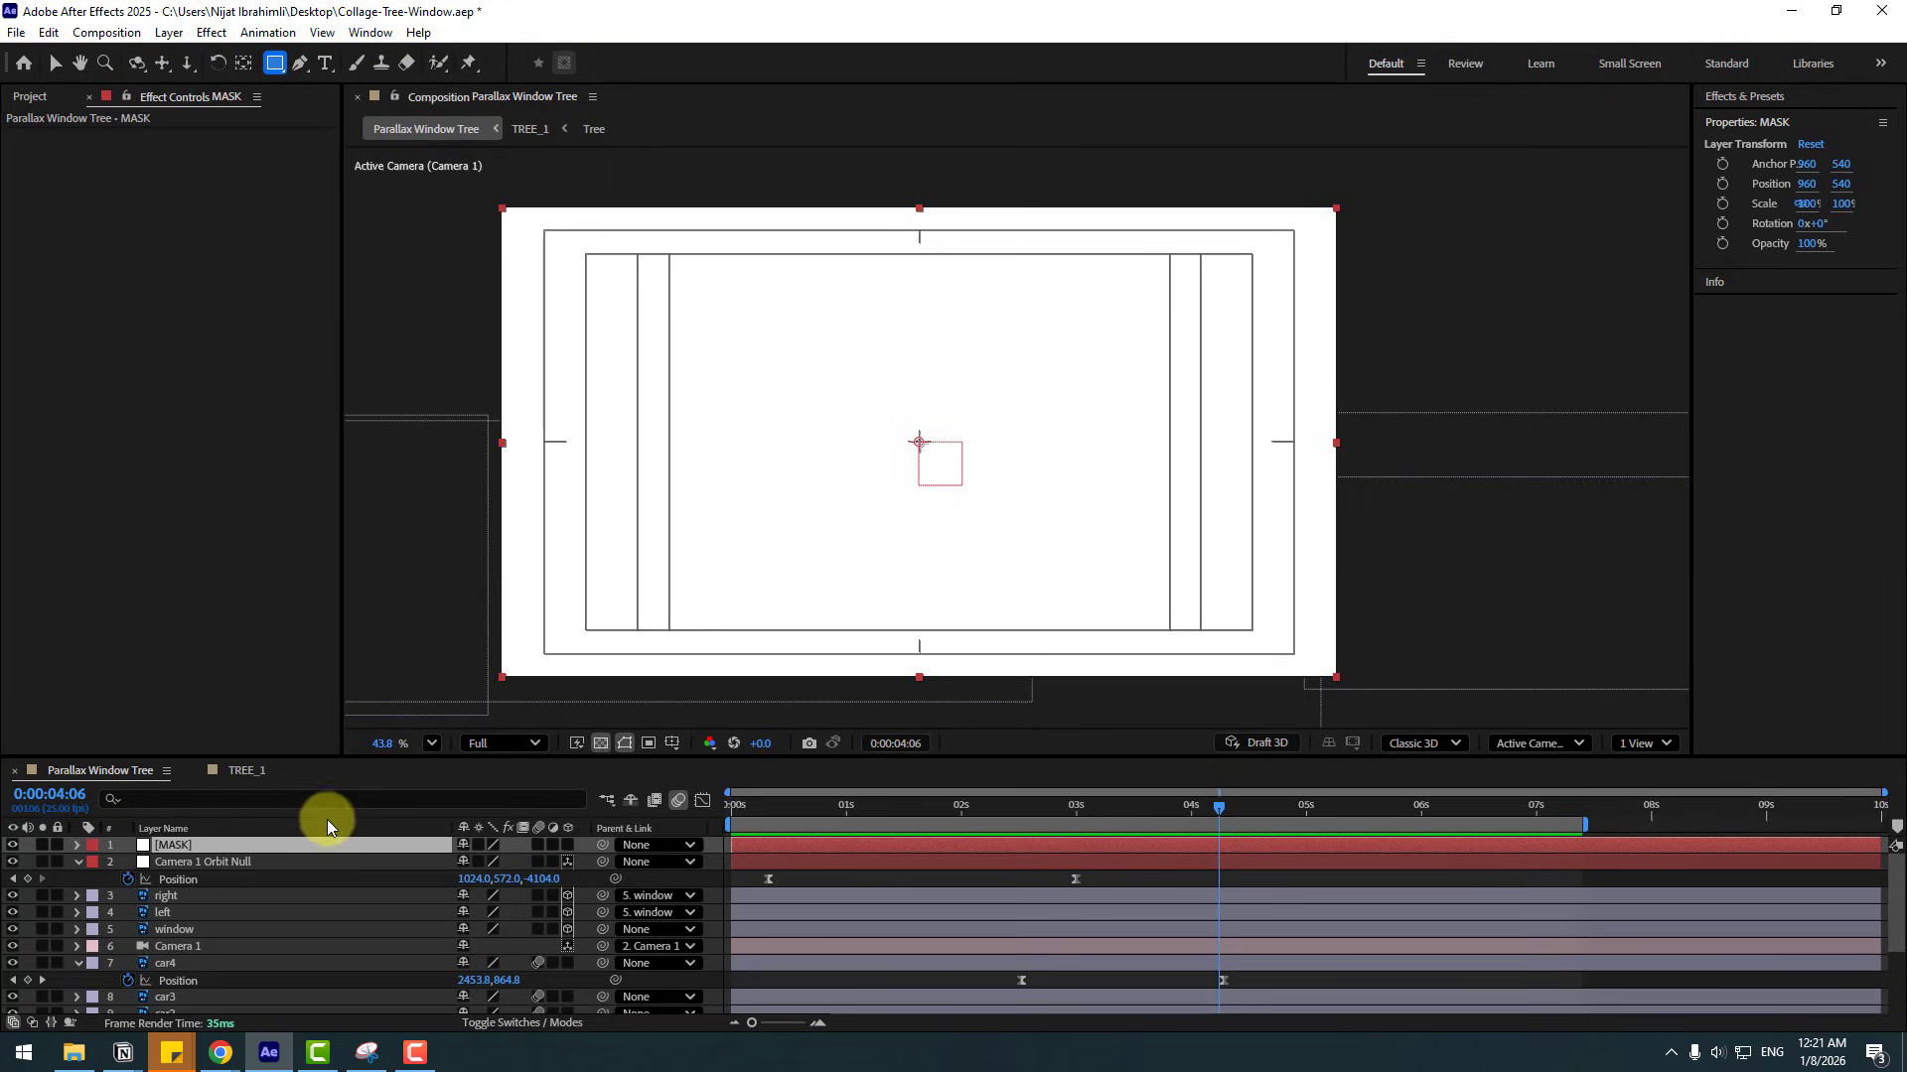
pyautogui.press('t')
pyautogui.moveTo(461, 861); pyautogui.dragTo(444, 863)
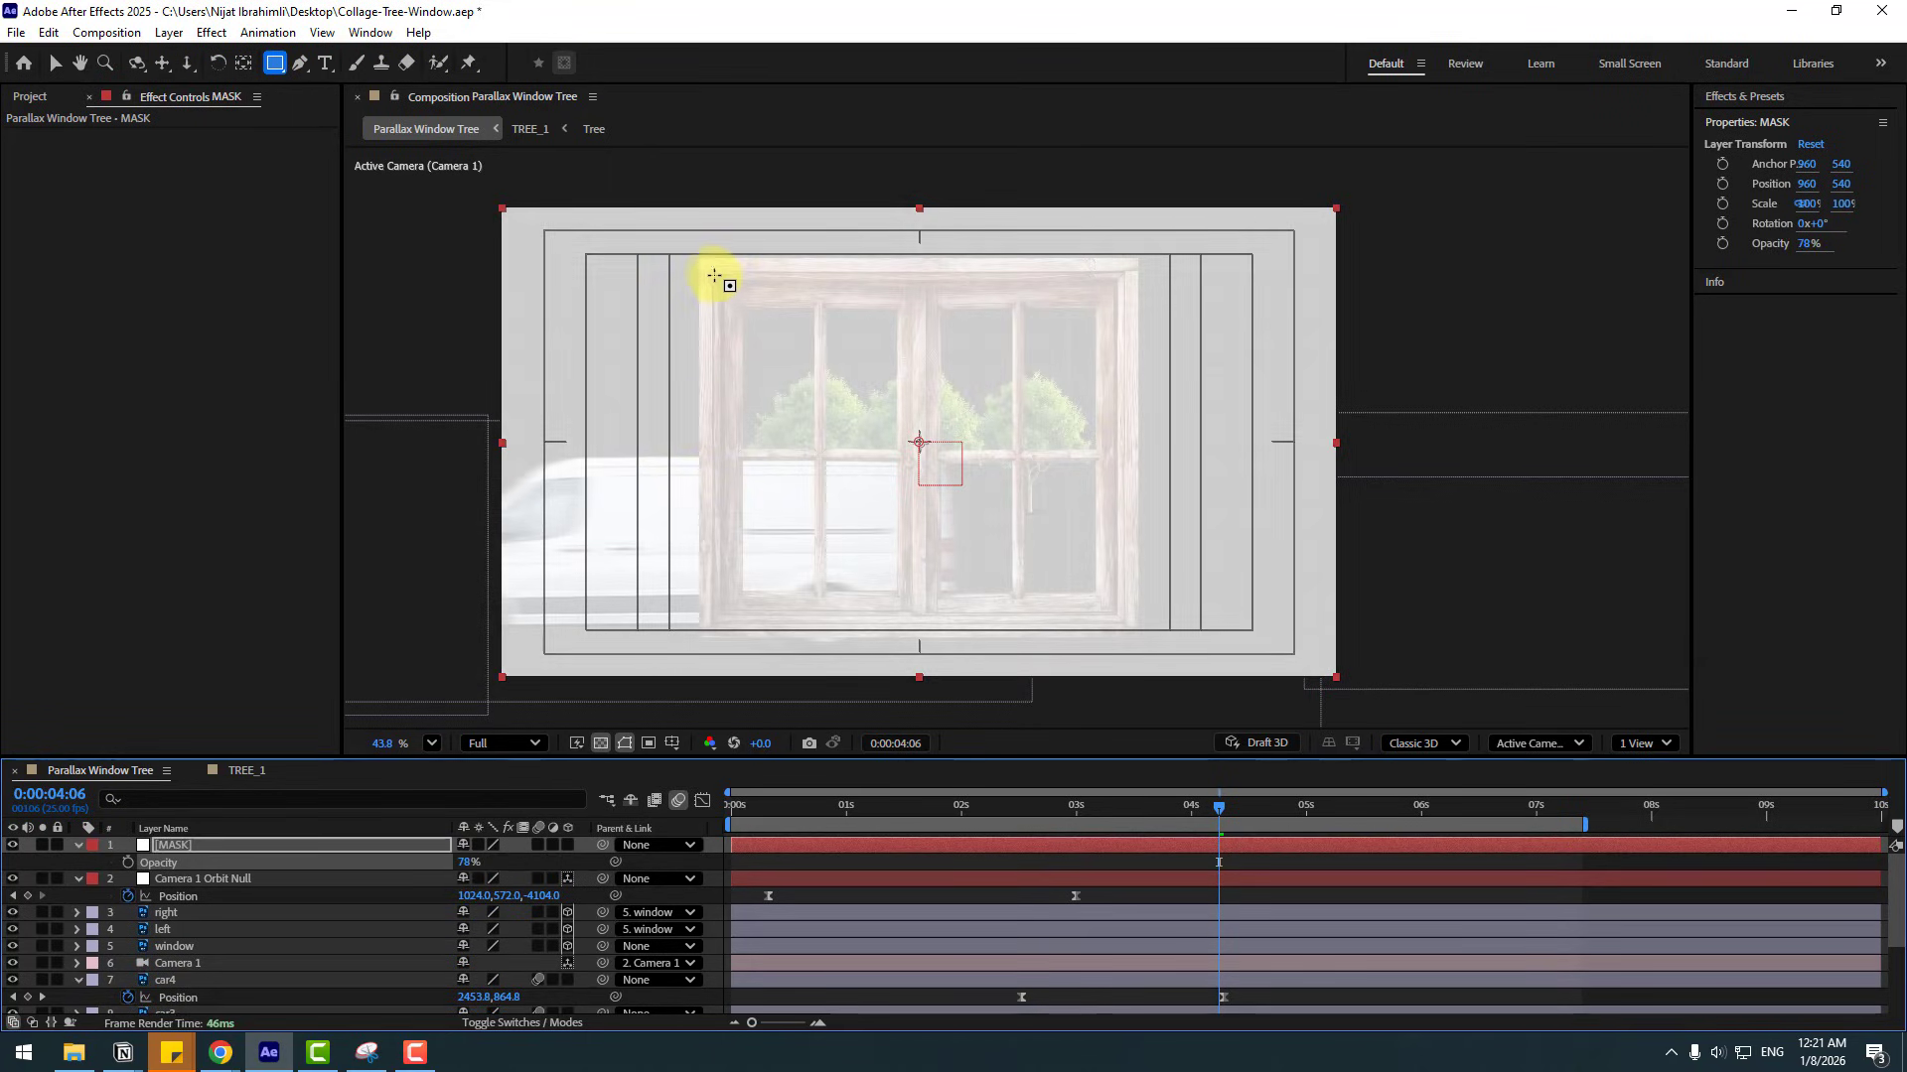
pyautogui.moveTo(703, 264); pyautogui.dragTo(1132, 629)
pyautogui.hotkey('ctrl', 'shift', 'a')
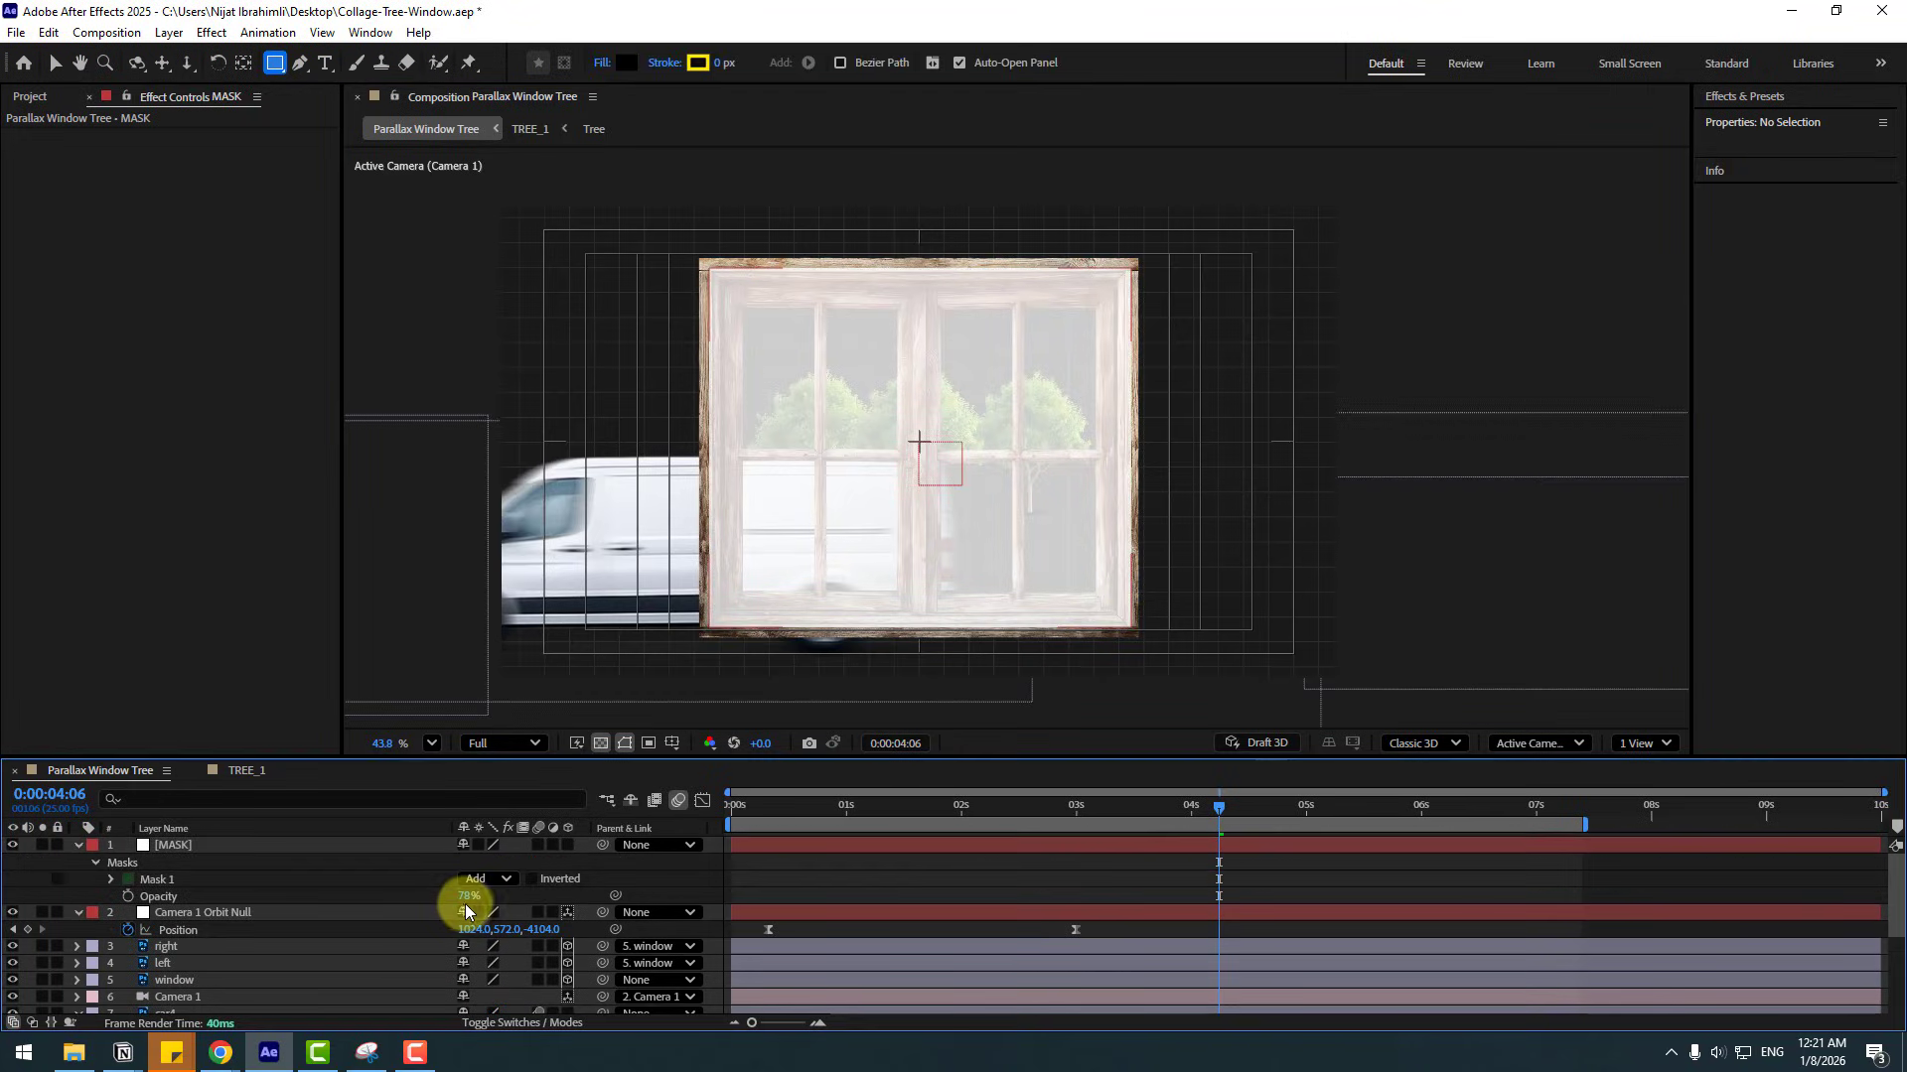
pyautogui.write('0')
pyautogui.press('Return')
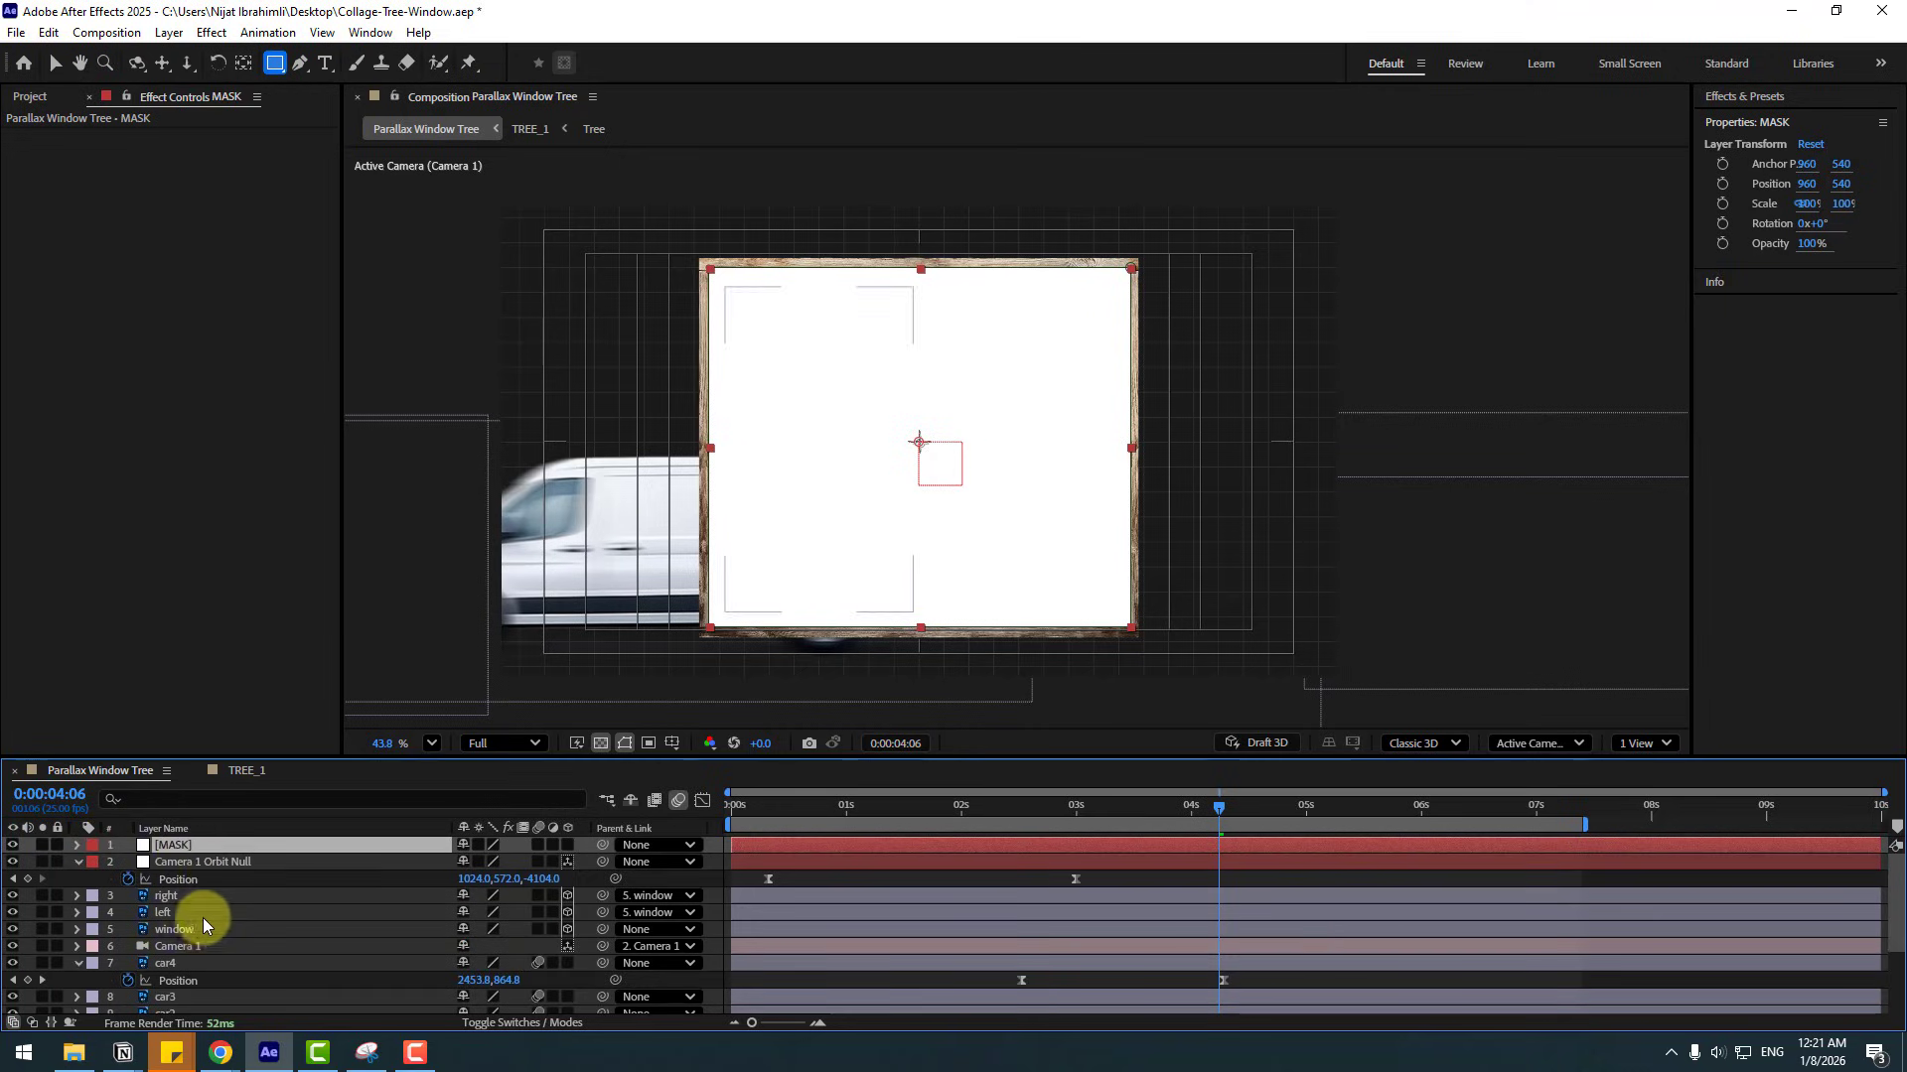
# - Set the MASK layer as the track matte for car4, car3, car2 and car1
pyautogui.scroll(-2, 202, 917)
pyautogui.scroll(-2, 217, 949)
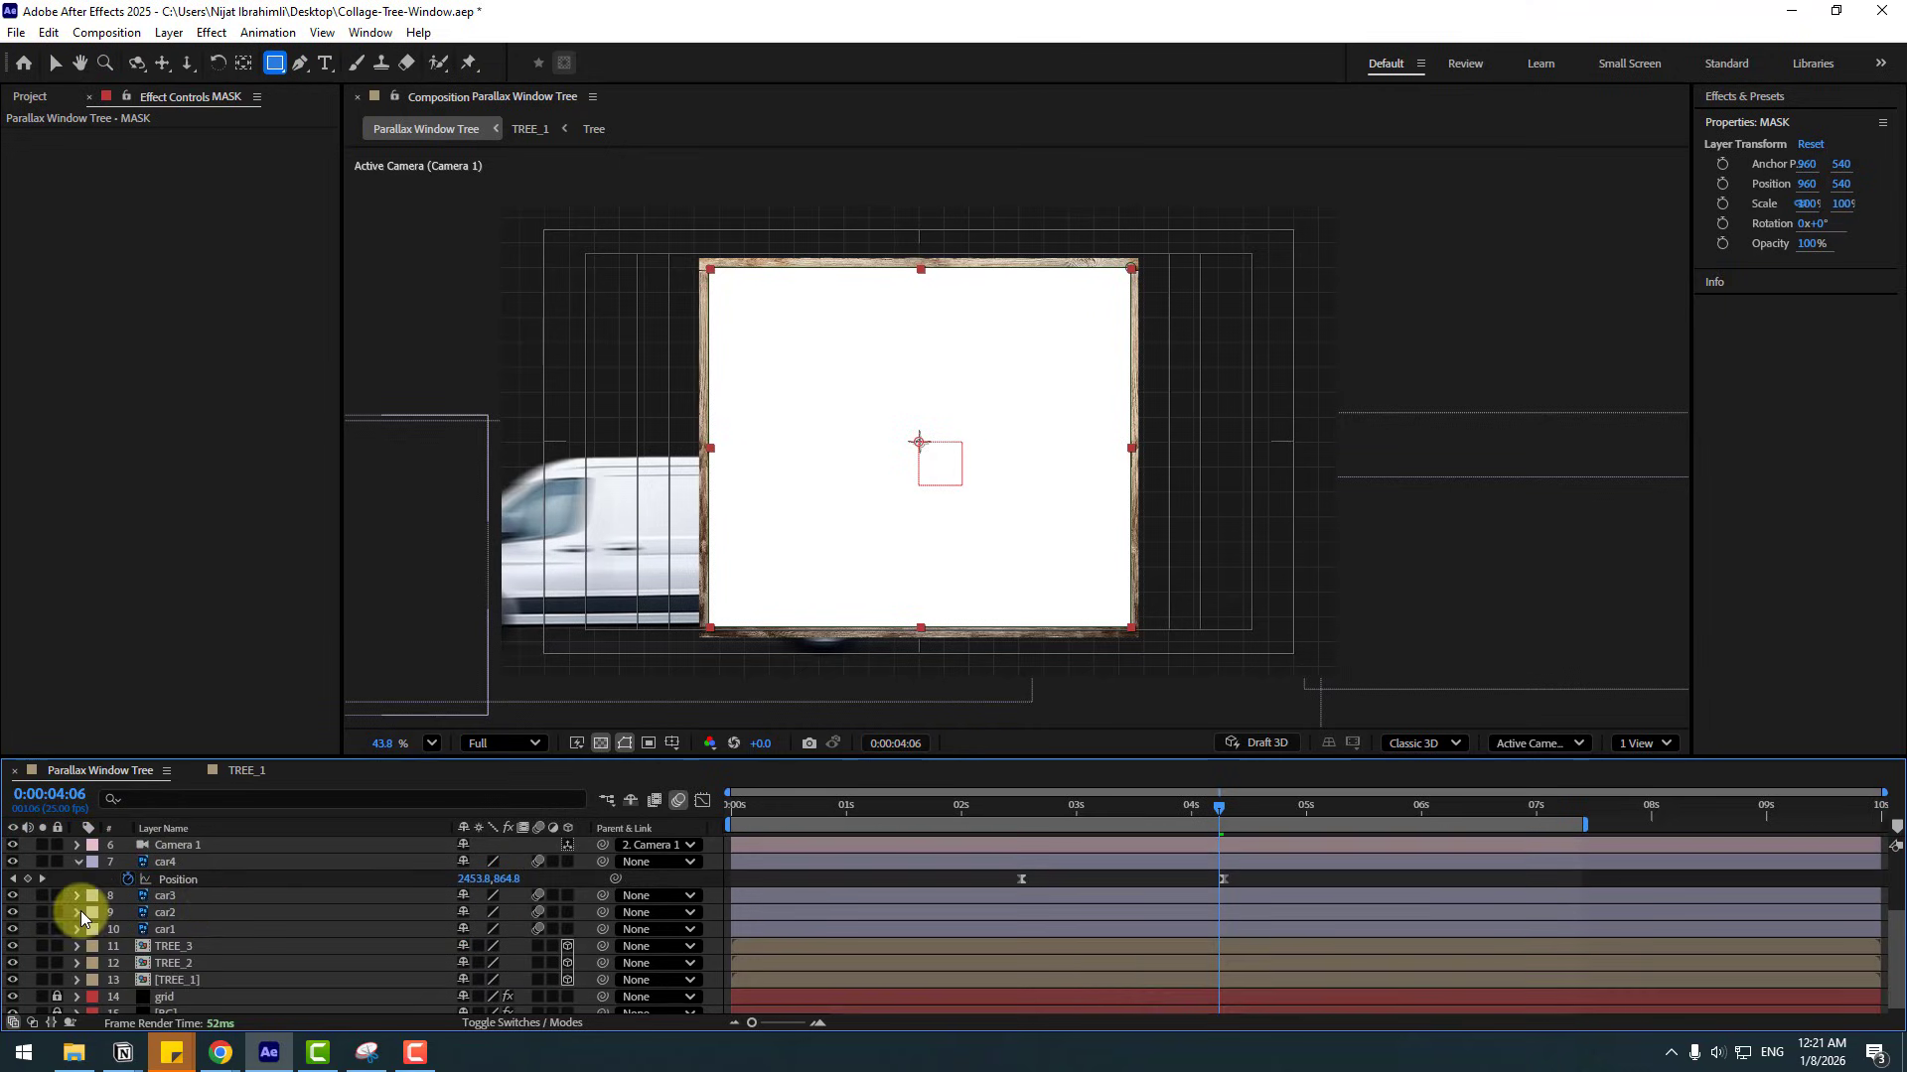
pyautogui.click(159, 863)
pyautogui.keyDown('ctrl'); pyautogui.click(167, 897); pyautogui.keyUp('ctrl')
pyautogui.keyDown('ctrl'); pyautogui.click(167, 913); pyautogui.keyUp('ctrl')
pyautogui.keyDown('ctrl'); pyautogui.click(168, 929); pyautogui.keyUp('ctrl')
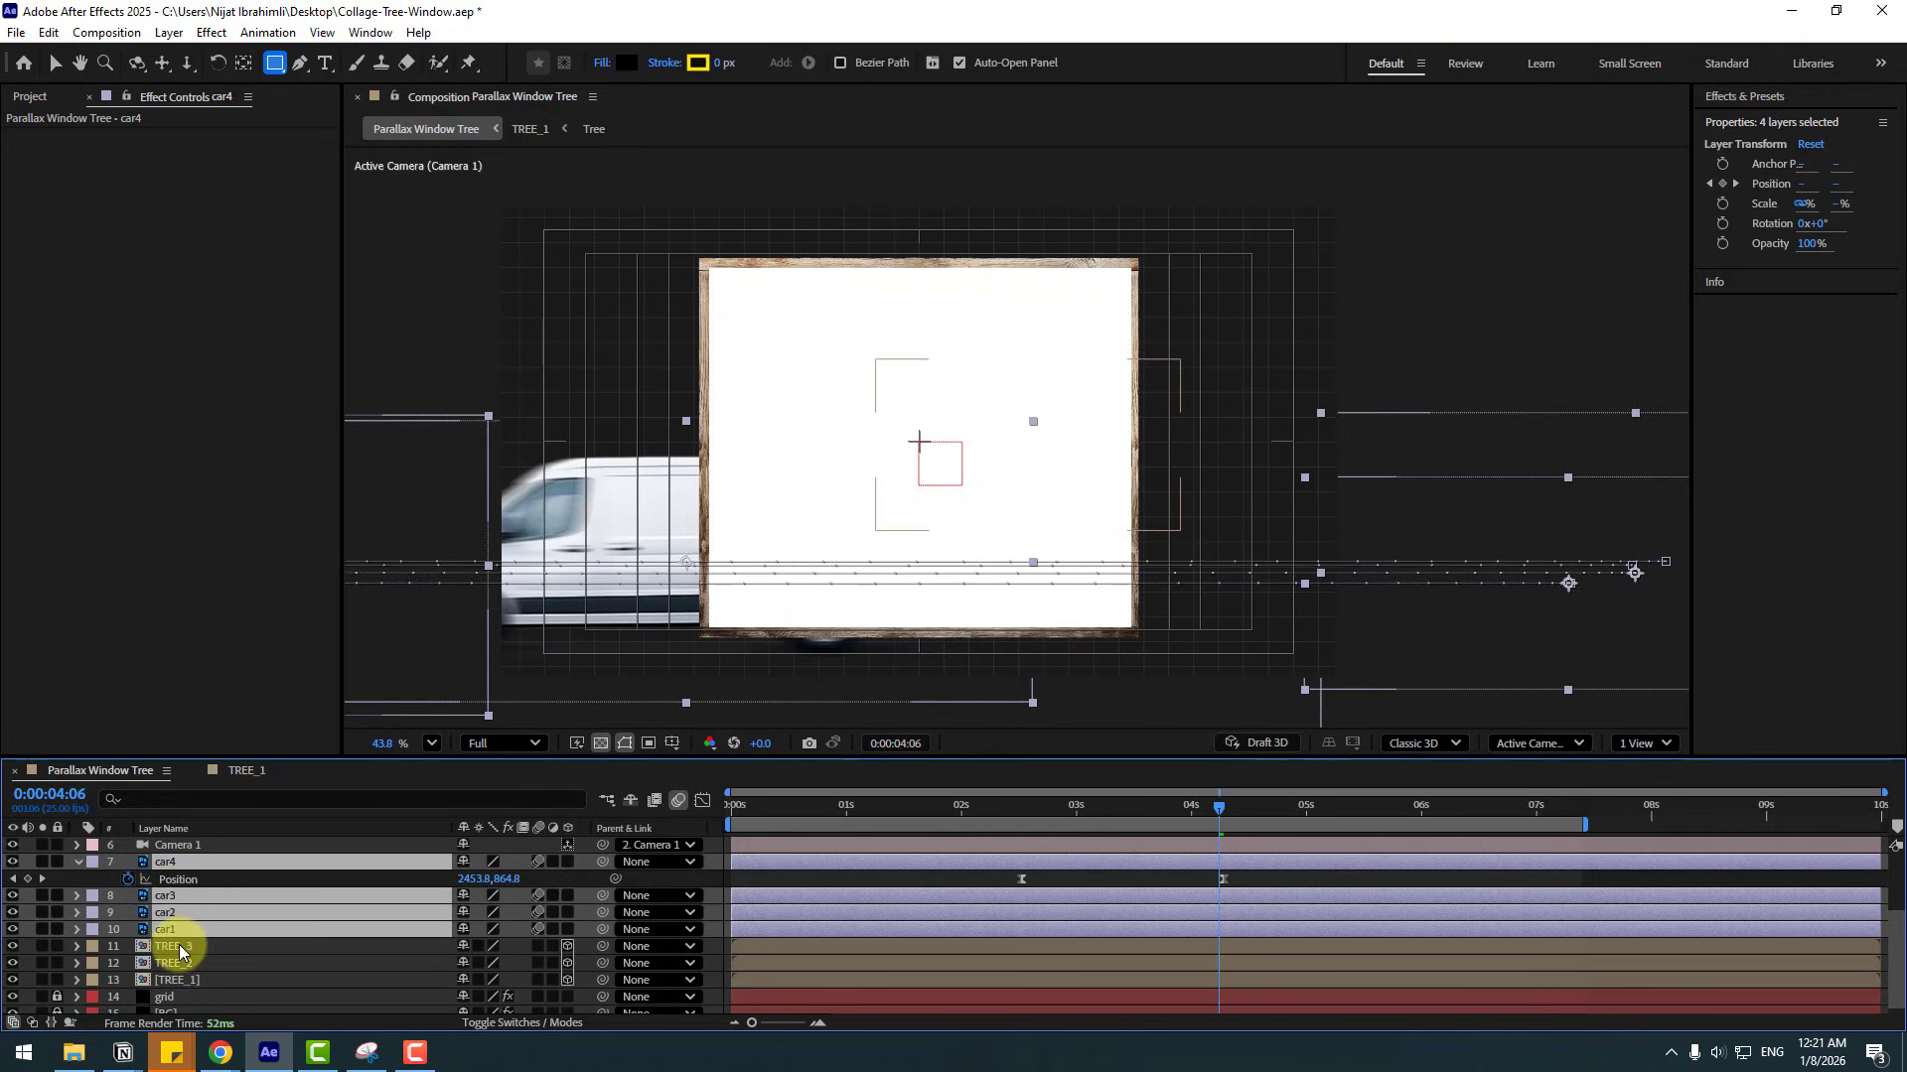
pyautogui.click(474, 1023)
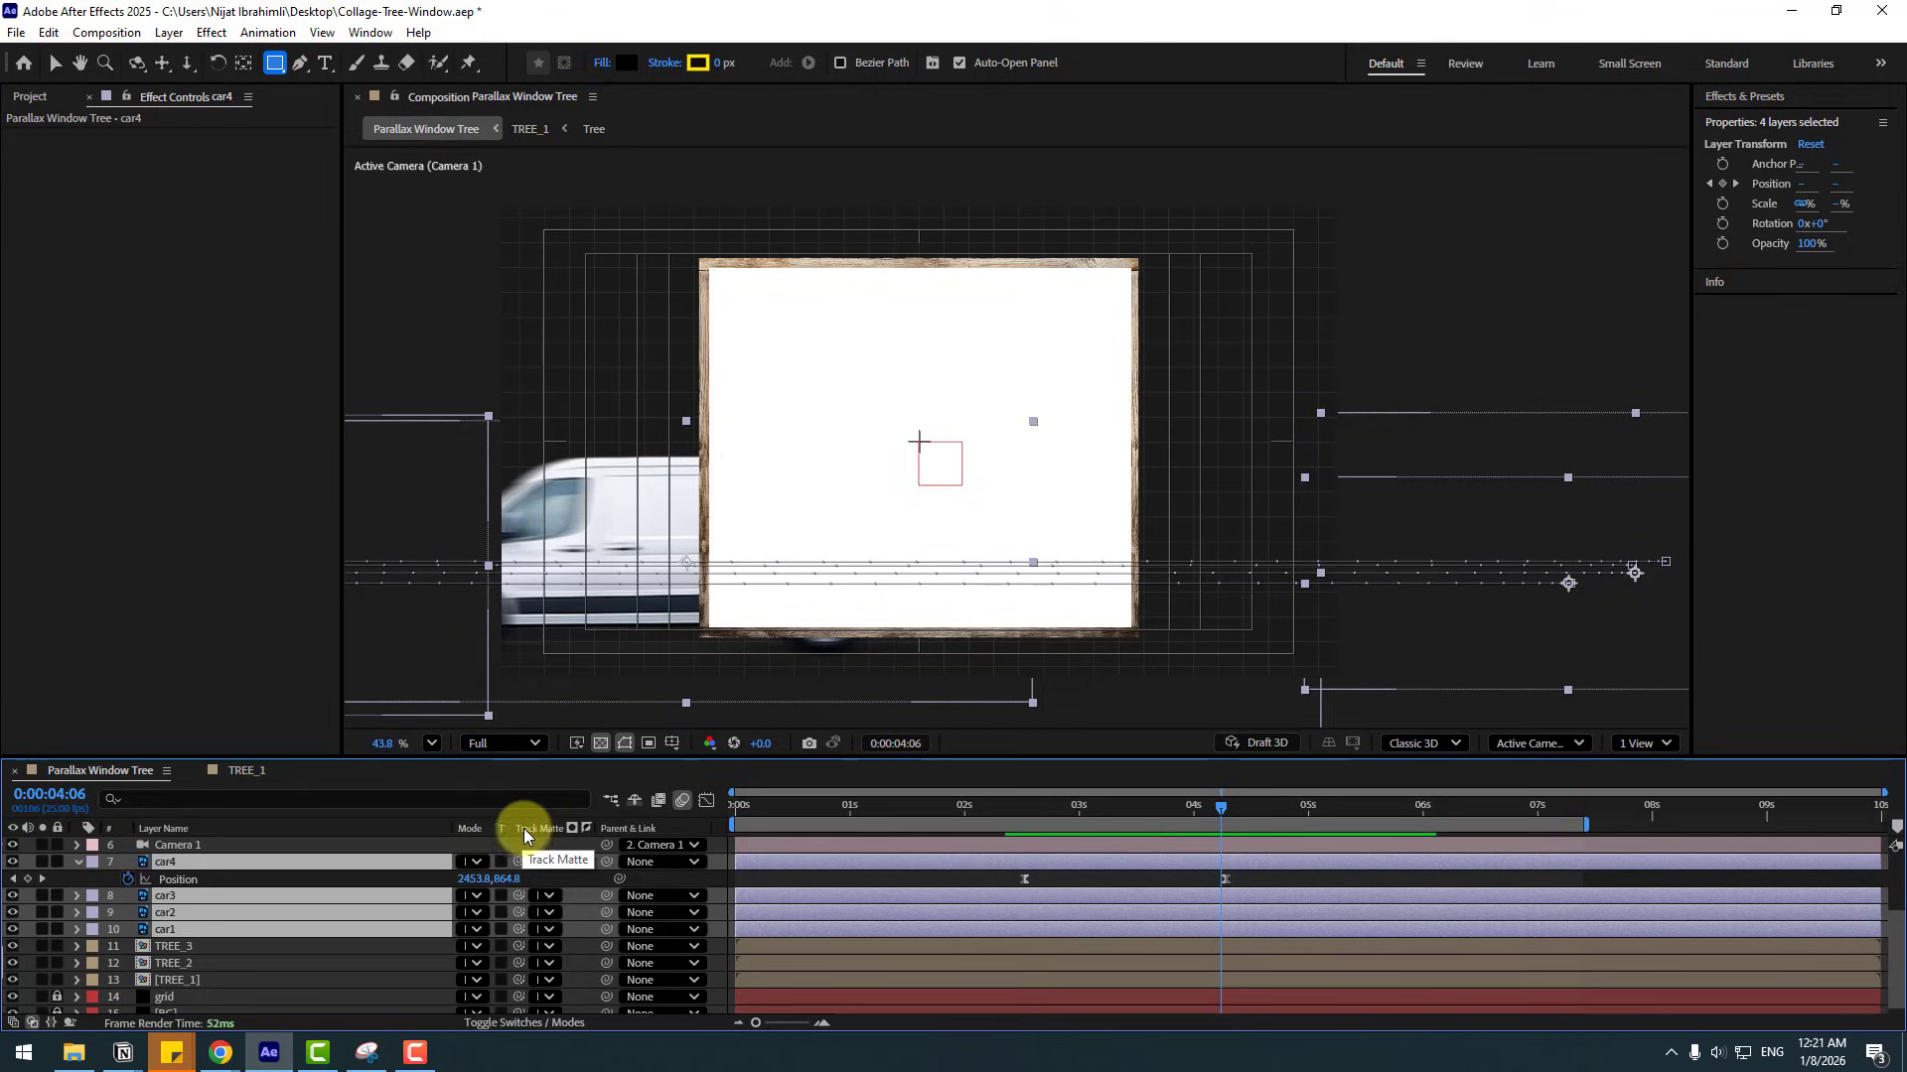
pyautogui.scroll(3, 554, 983)
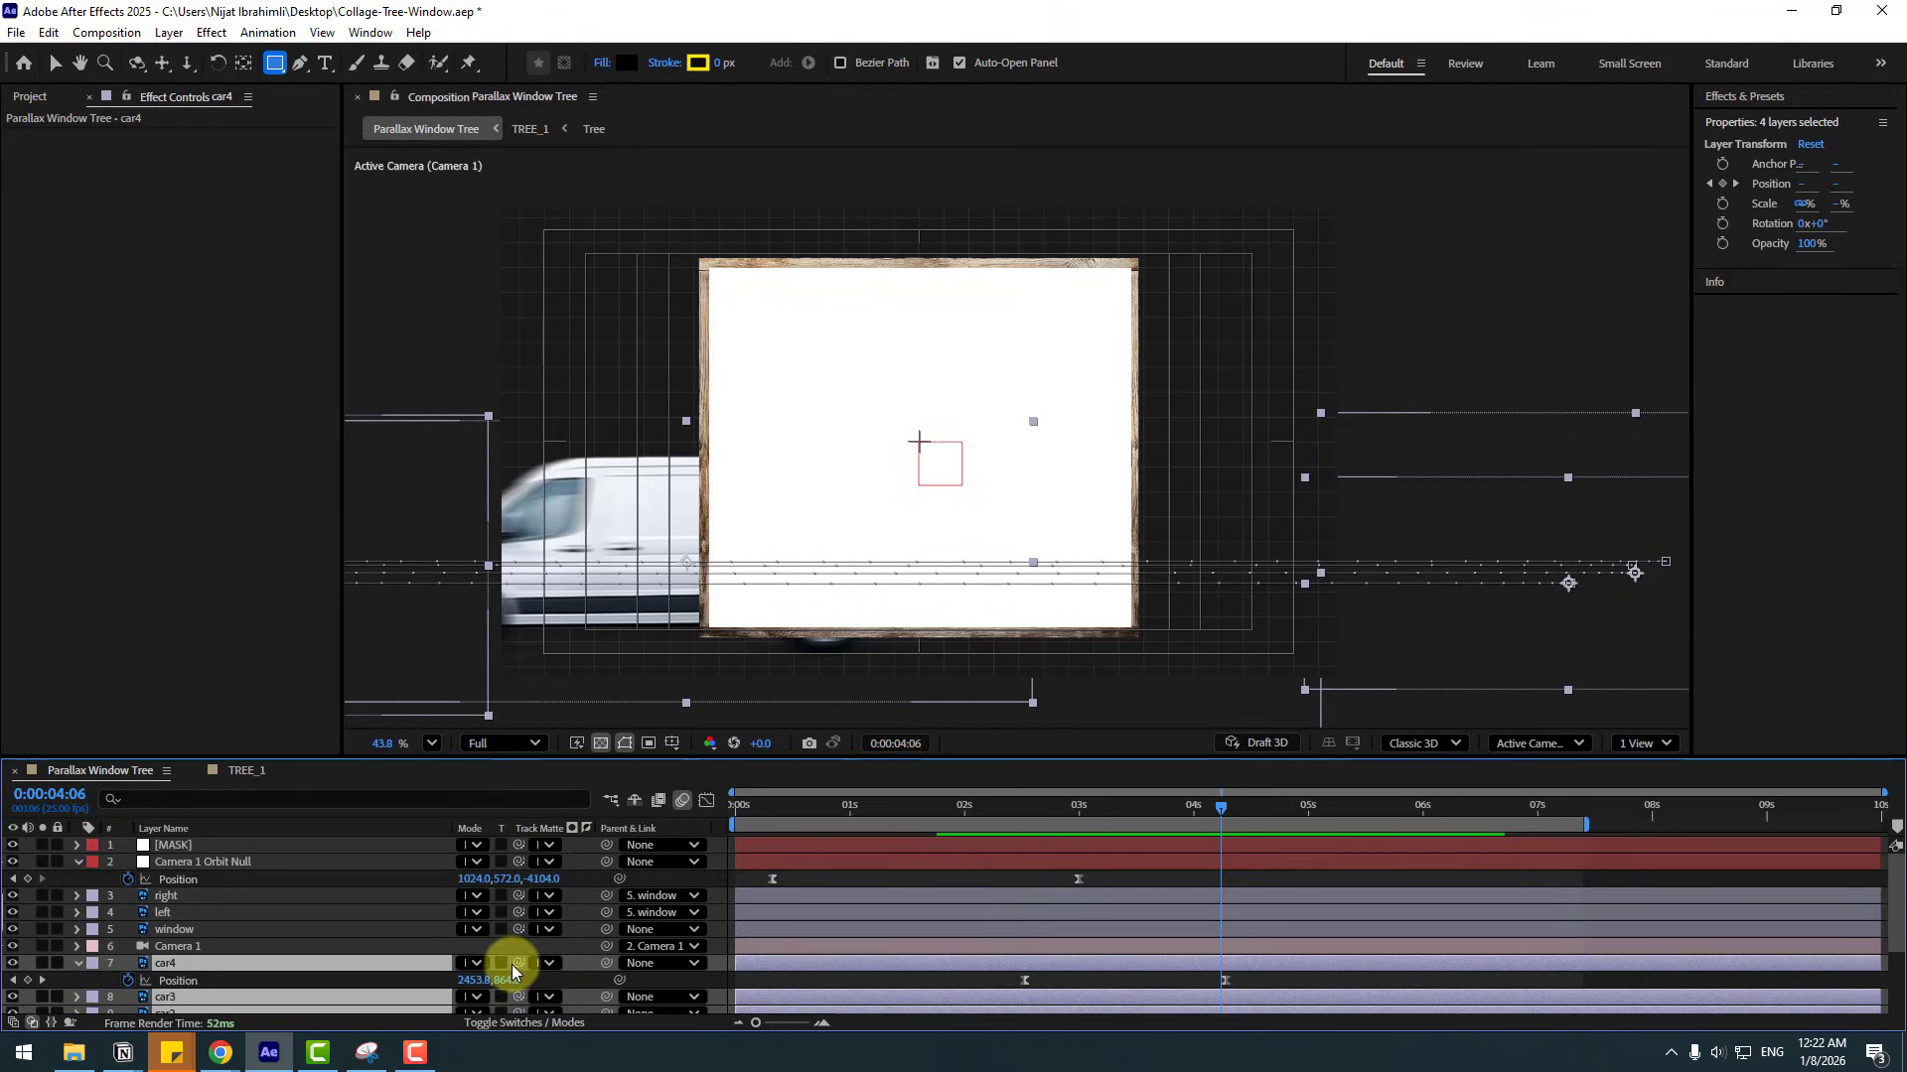
pyautogui.moveTo(516, 964); pyautogui.dragTo(164, 842)
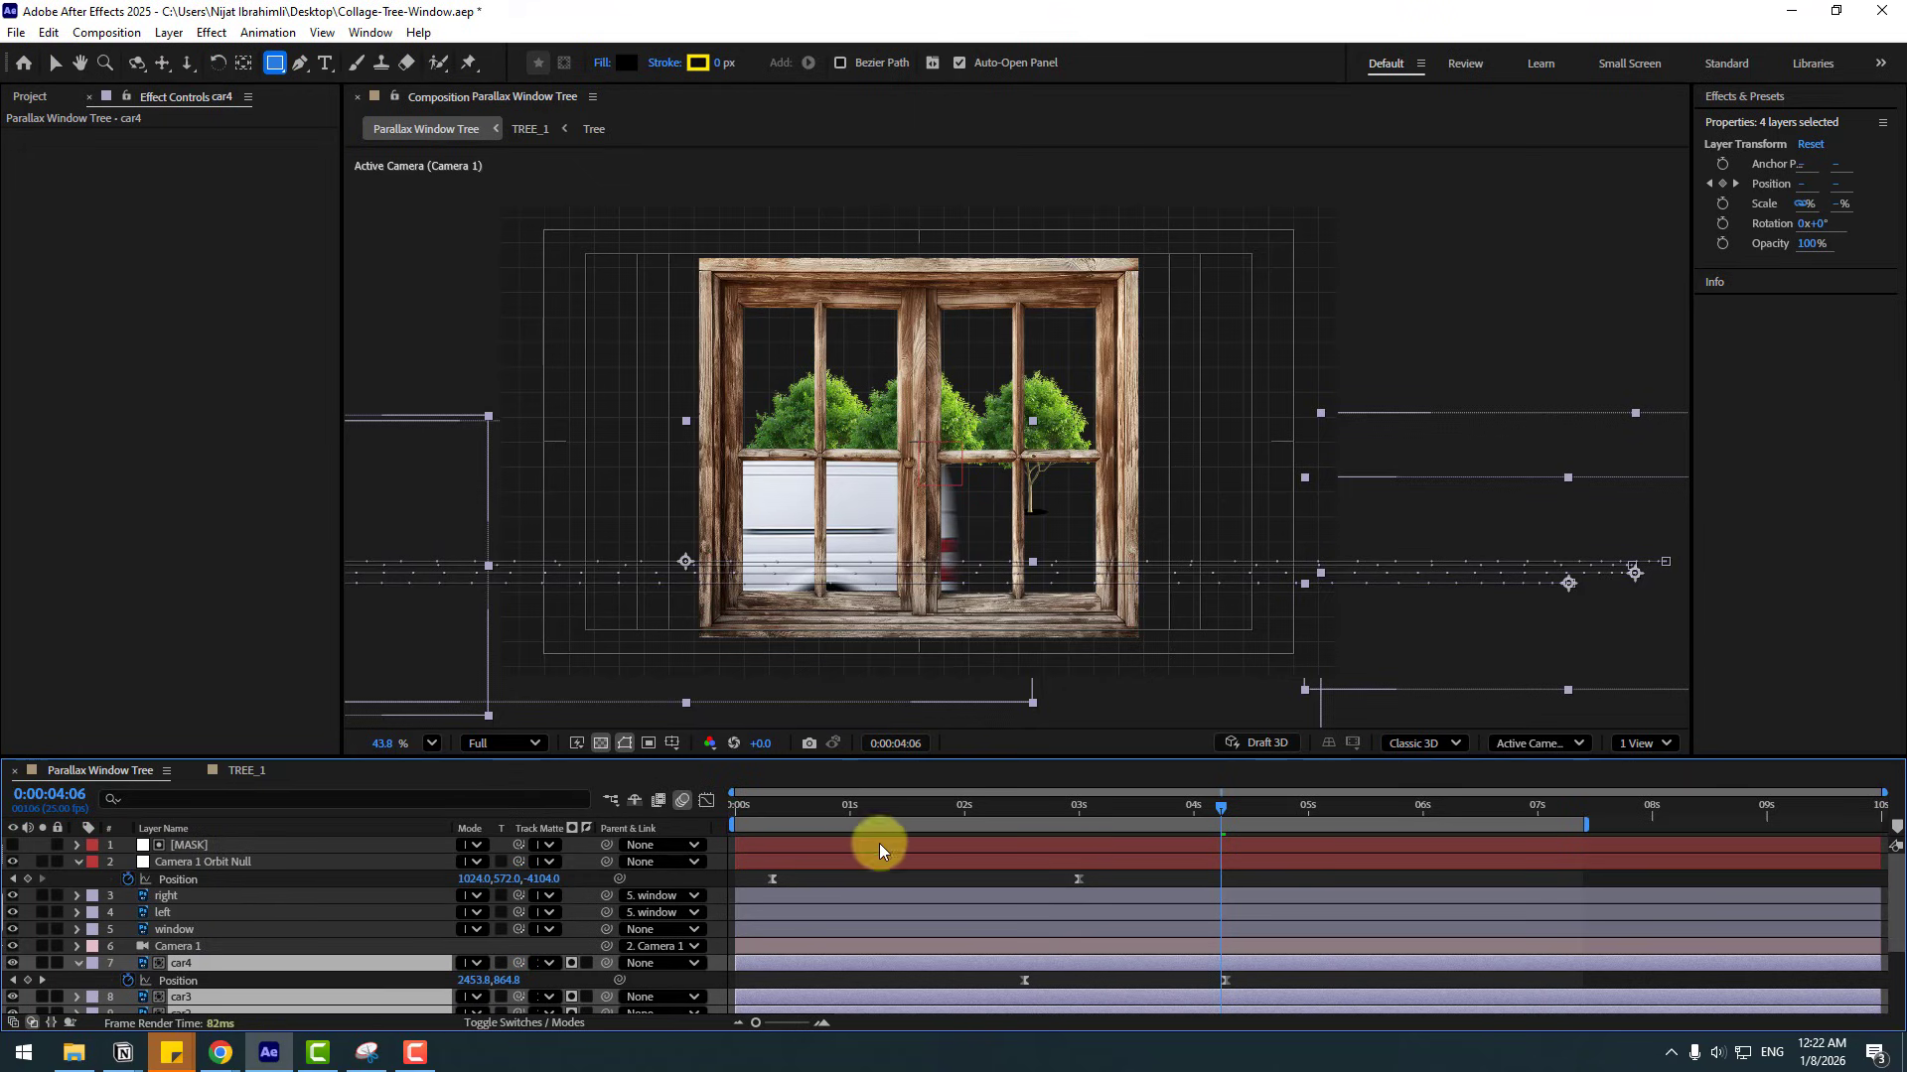
# - Scrub and play the animation to check that the cars show only inside the window
pyautogui.moveTo(854, 805); pyautogui.dragTo(1234, 873)
pyautogui.click(1233, 873)
pyautogui.press('space')
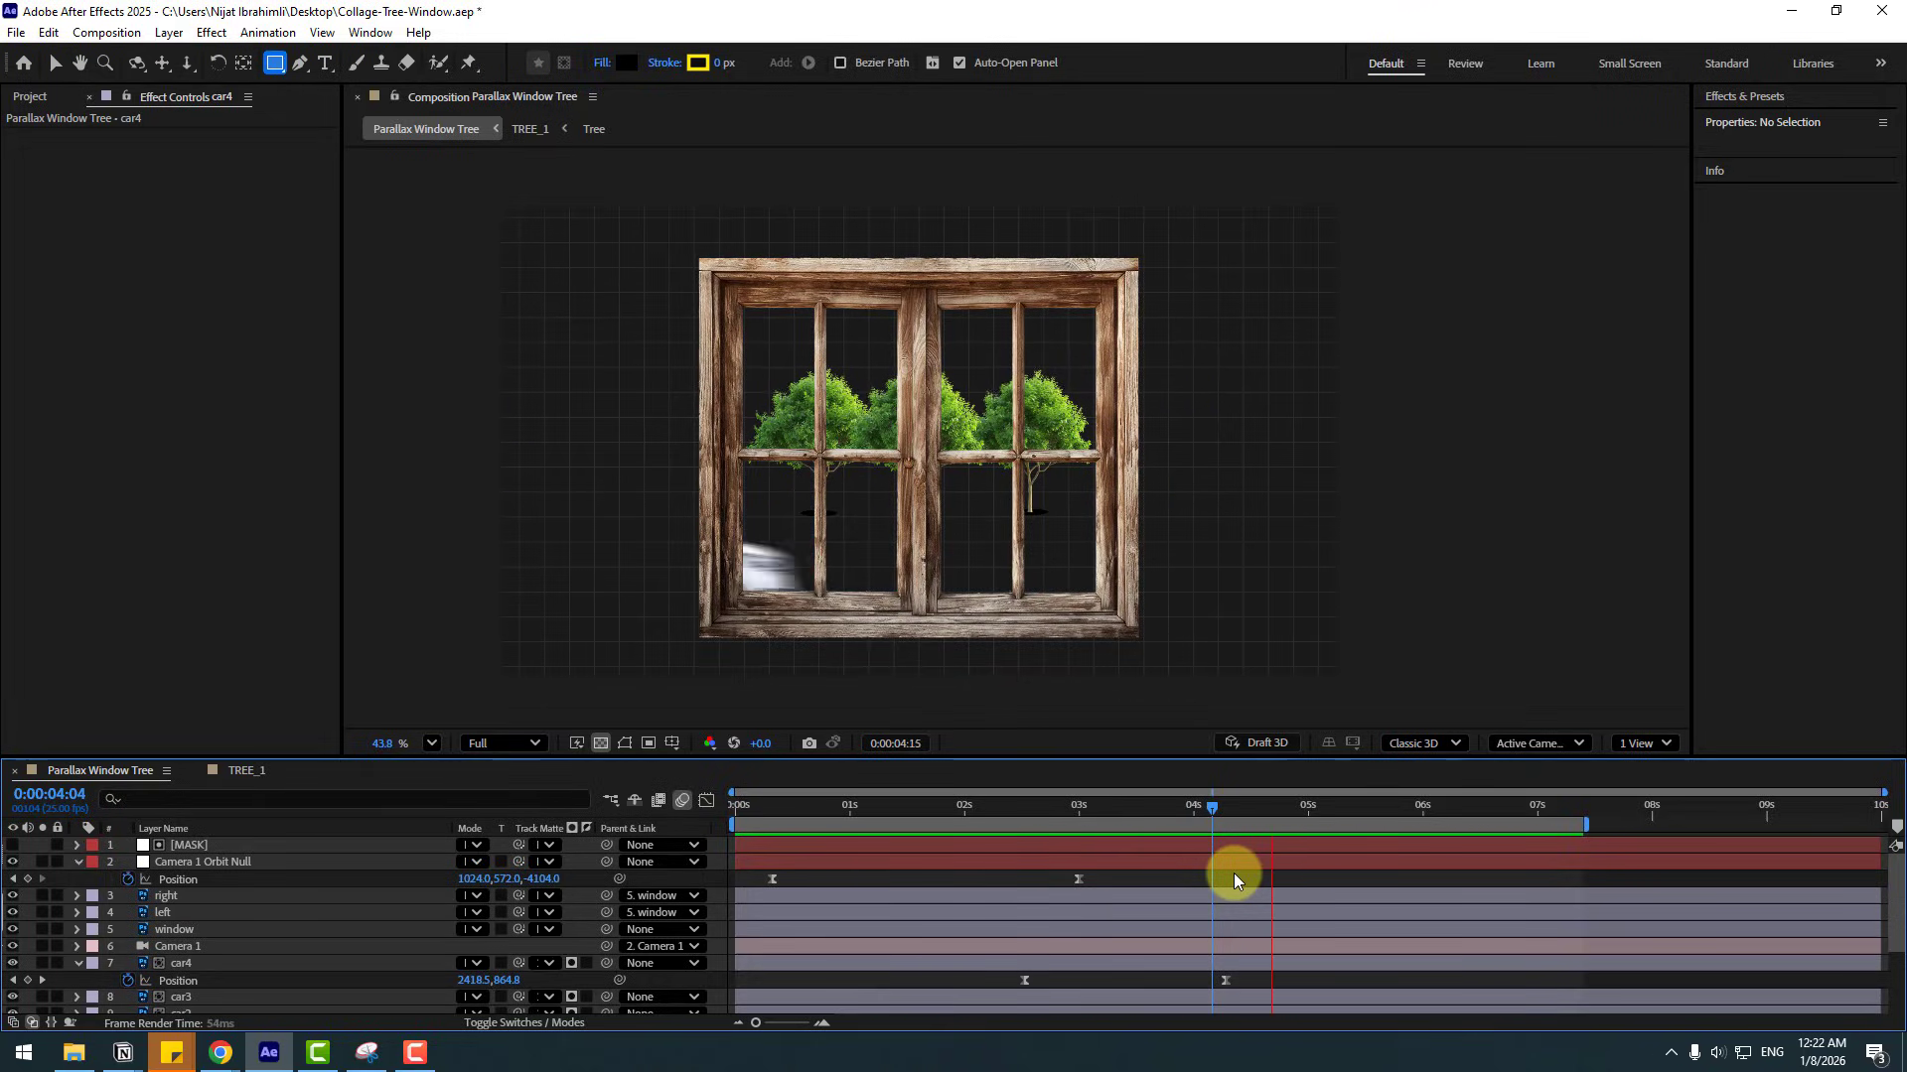
# - Add the Screen.mp4 footage as the top layer of the Parallax Window Tree composition and scale it to 174%
pyautogui.hotkey('ctrl', '0')
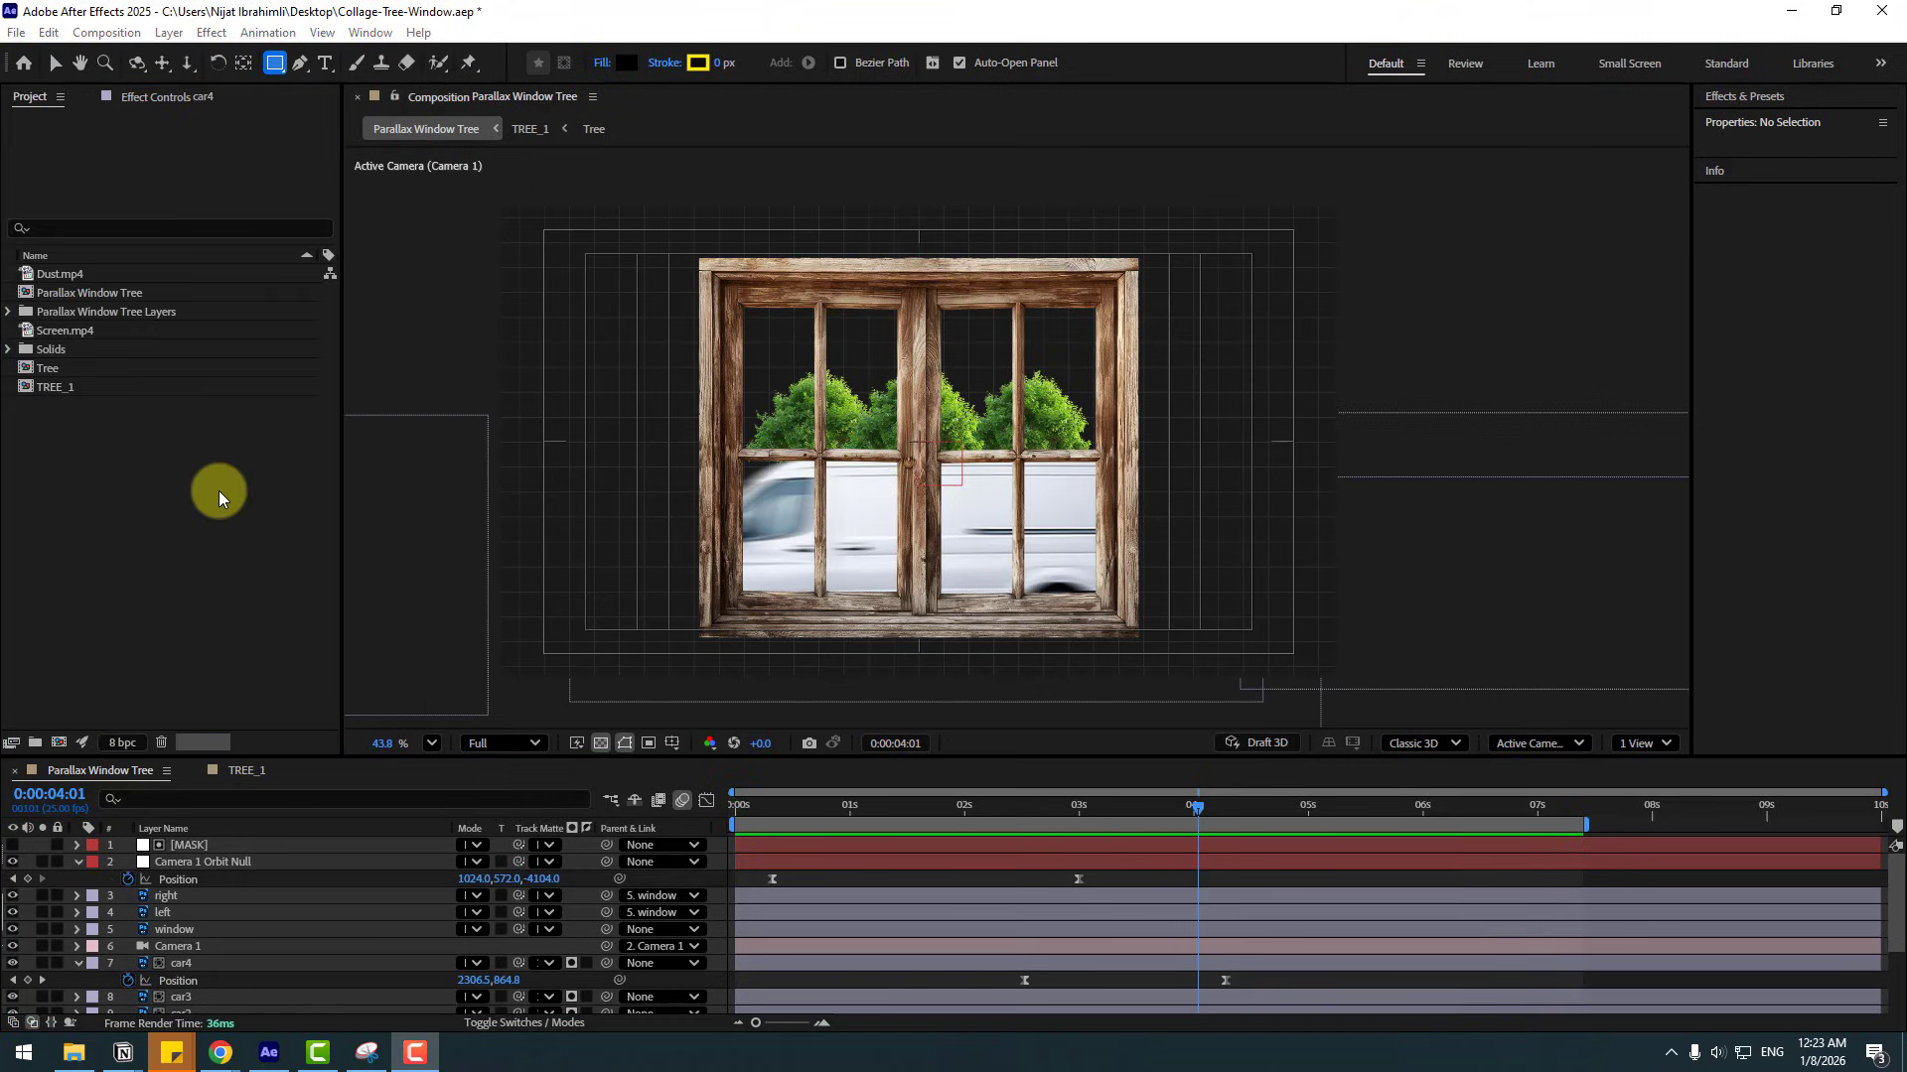
pyautogui.click(59, 333)
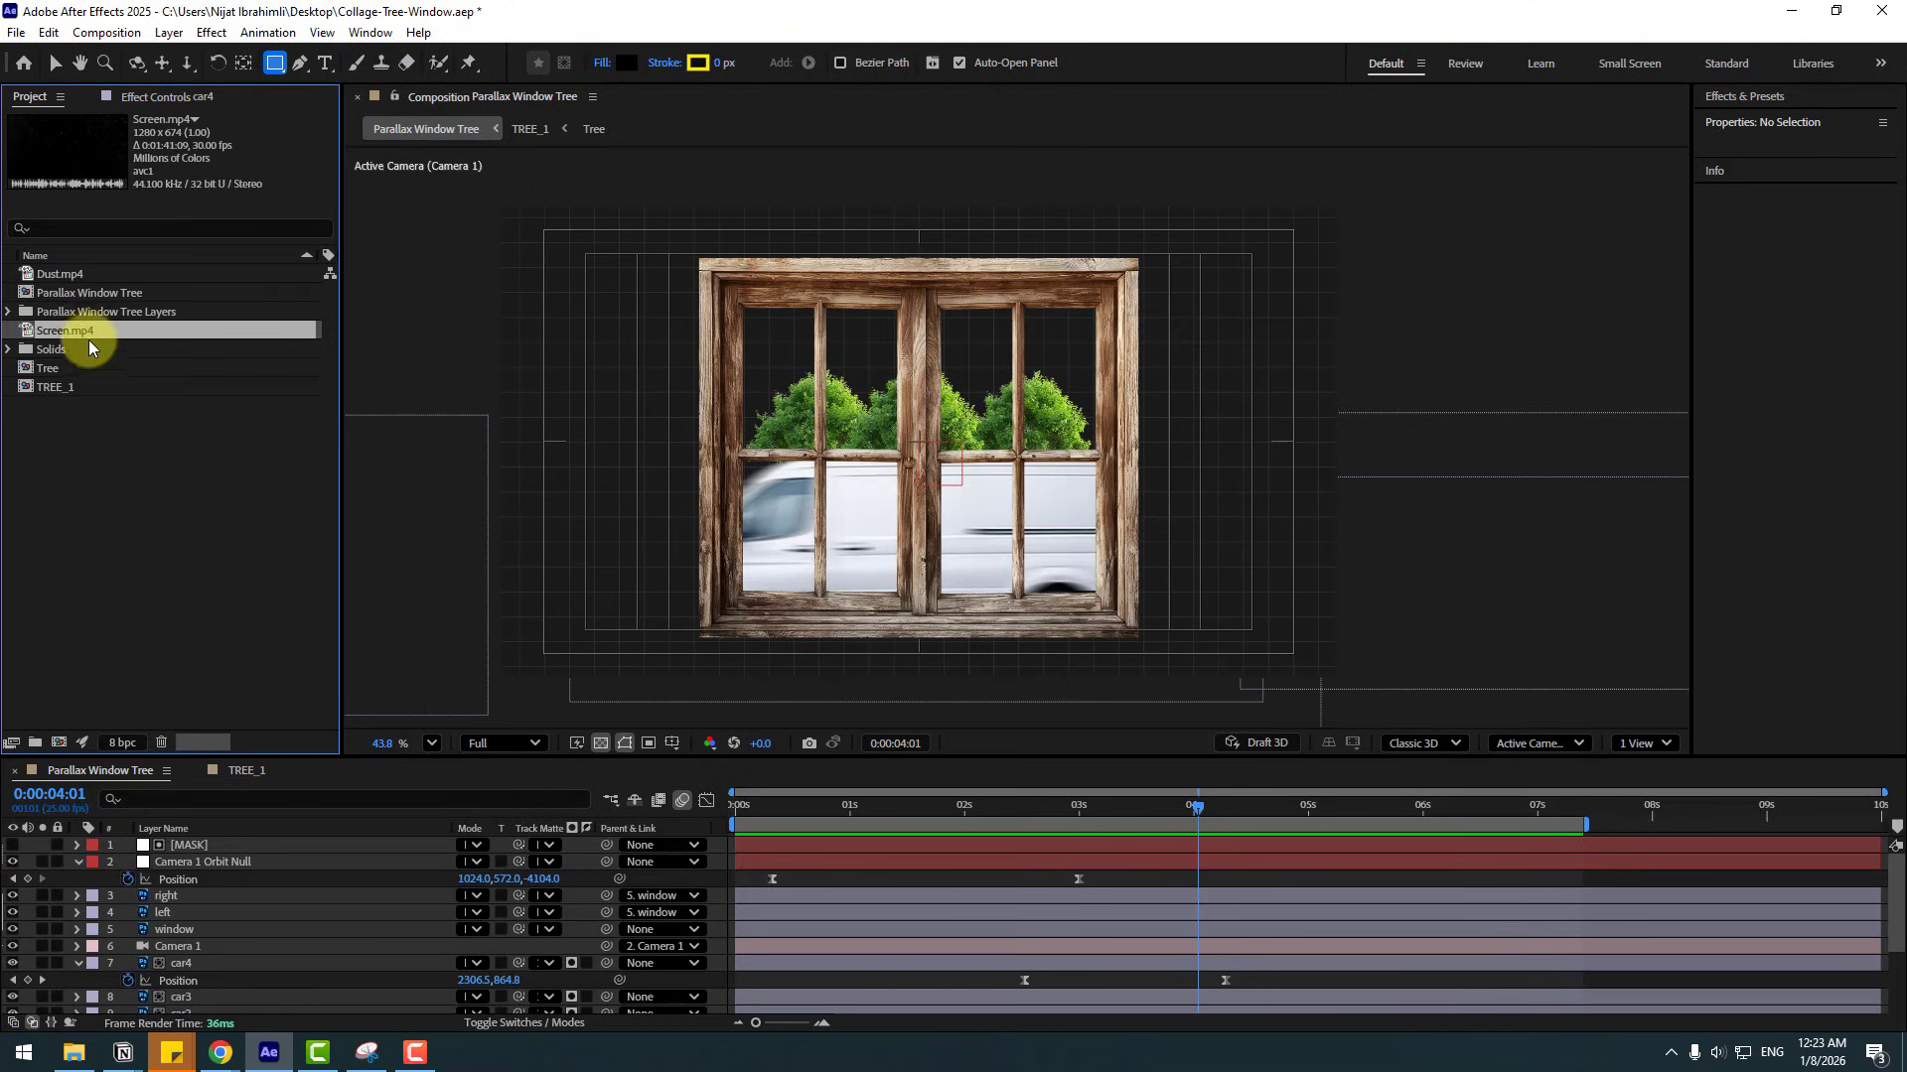
pyautogui.moveTo(344, 733); pyautogui.dragTo(260, 842)
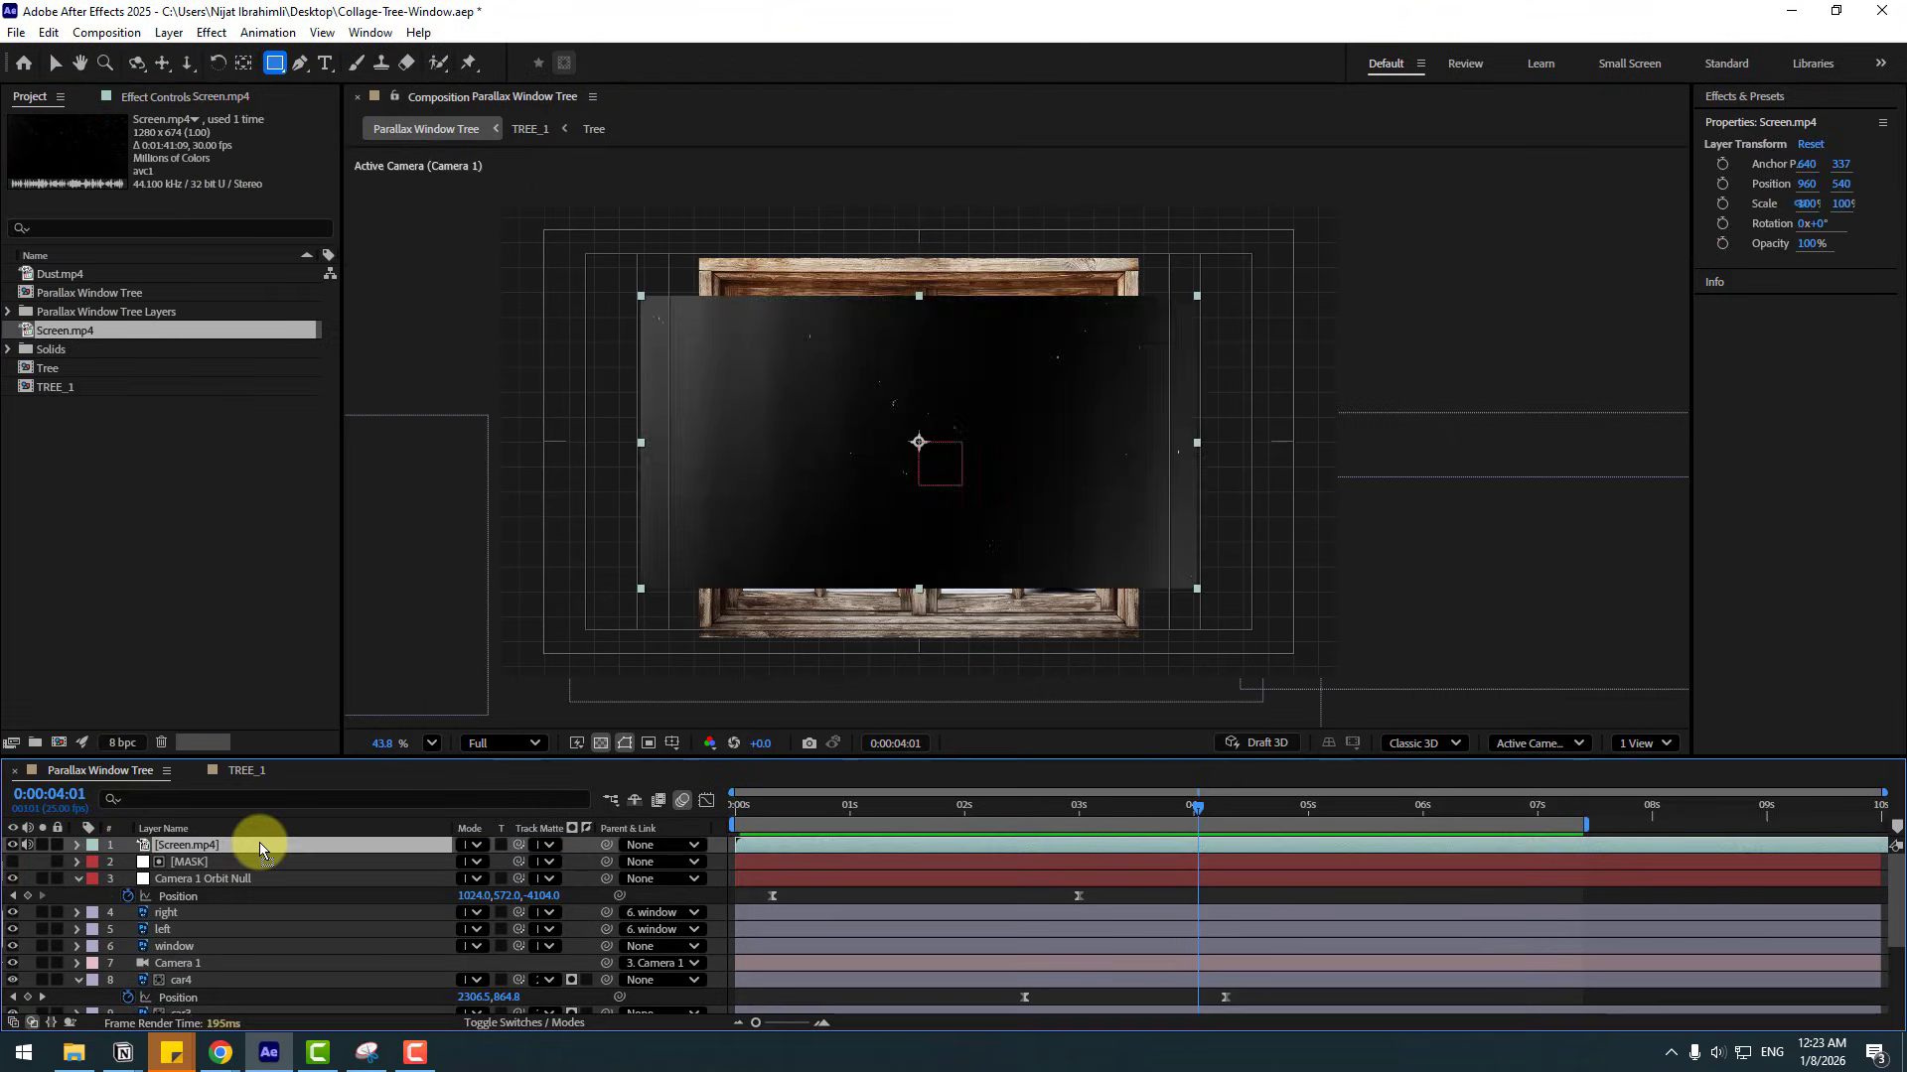
pyautogui.press('s')
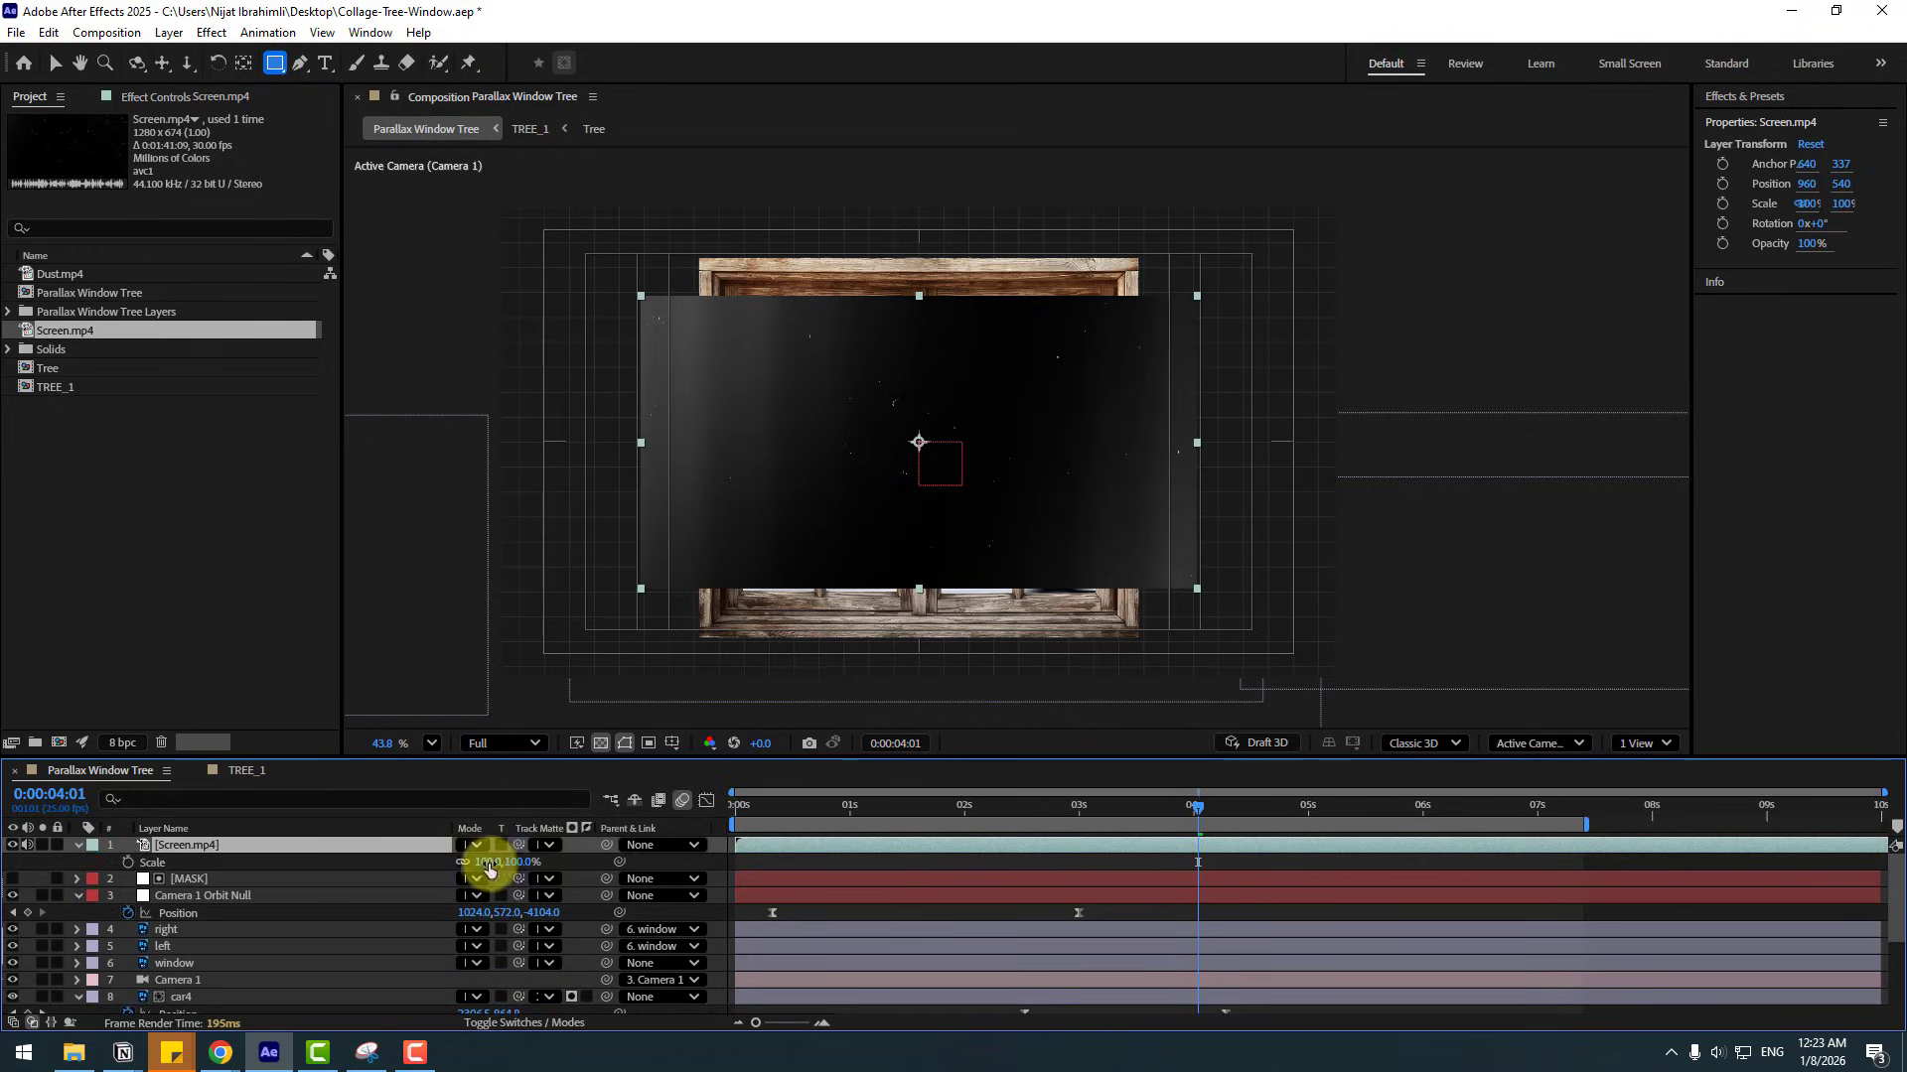
pyautogui.moveTo(483, 863); pyautogui.dragTo(553, 852)
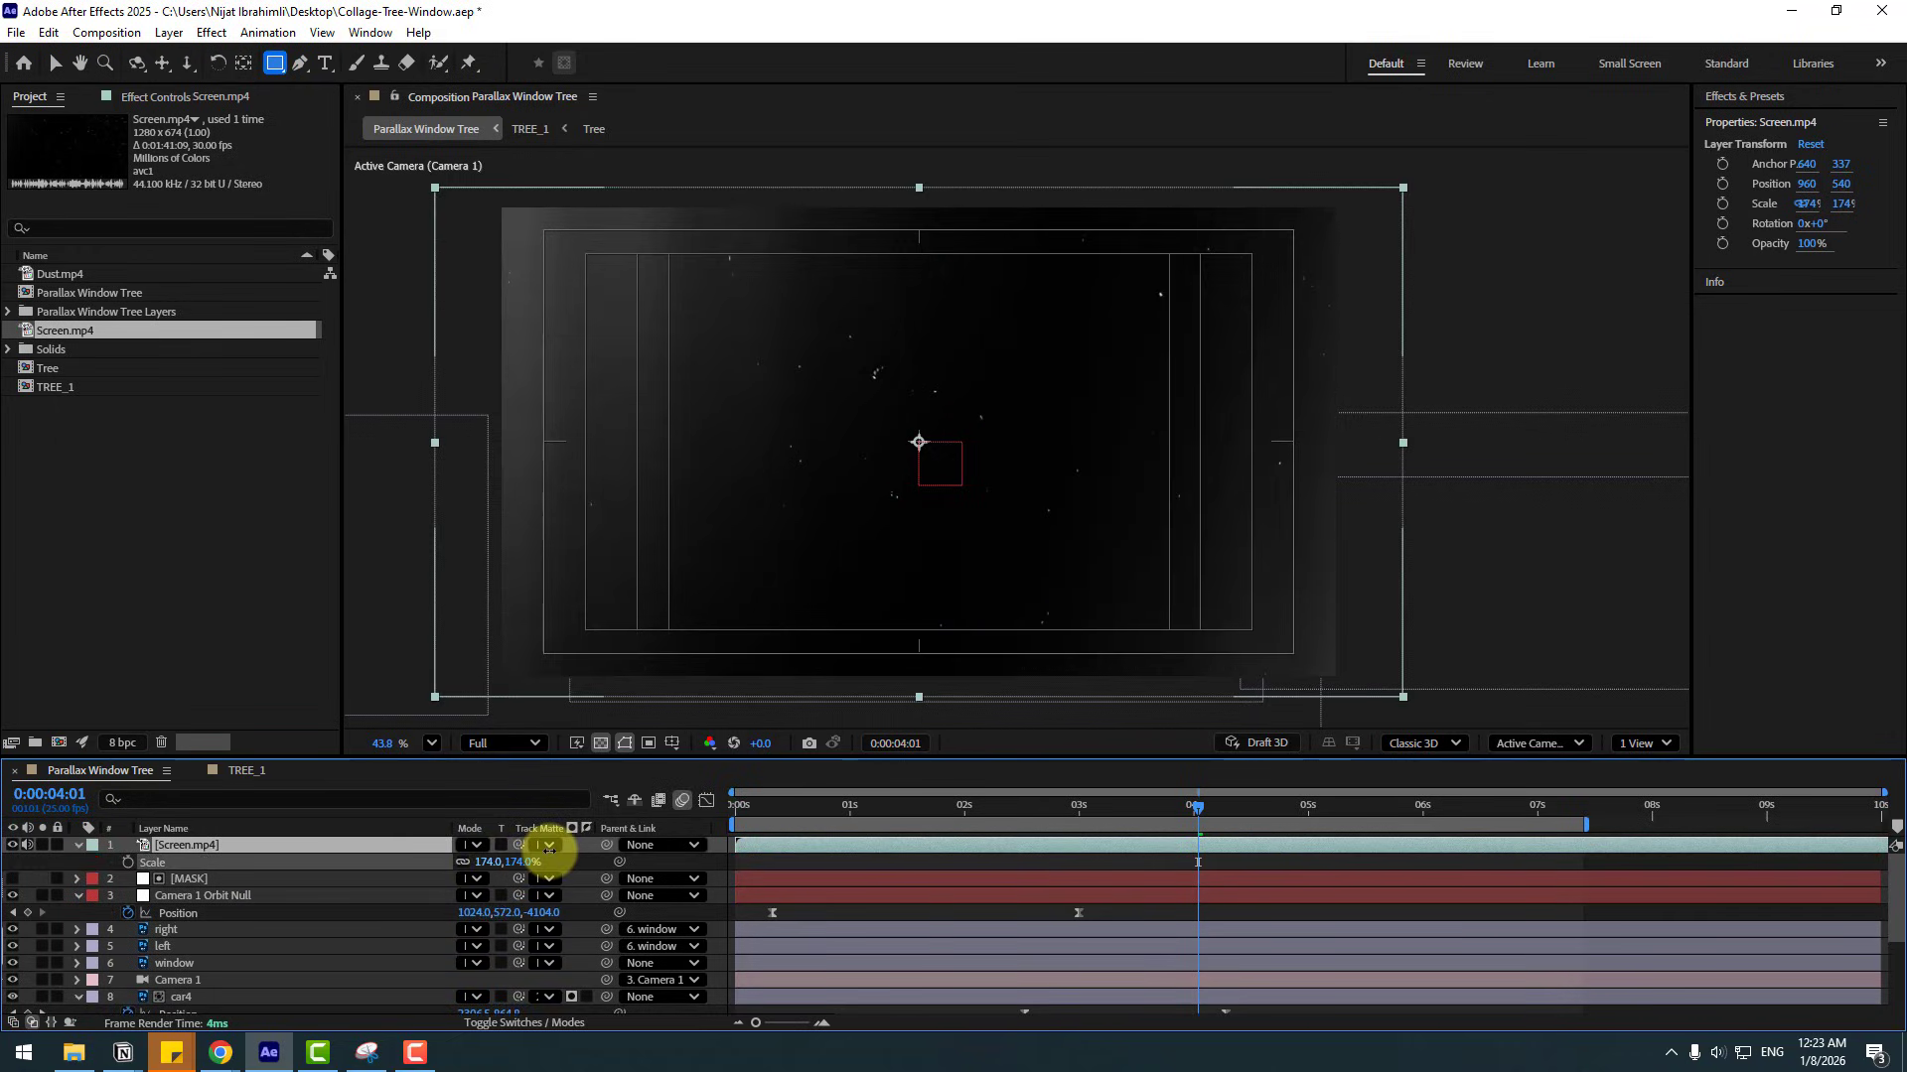
pyautogui.press('s')
# - Set the Screen.mp4 layer's blending mode to Add and check the overlay up to 0:00:02:11
pyautogui.click(475, 846)
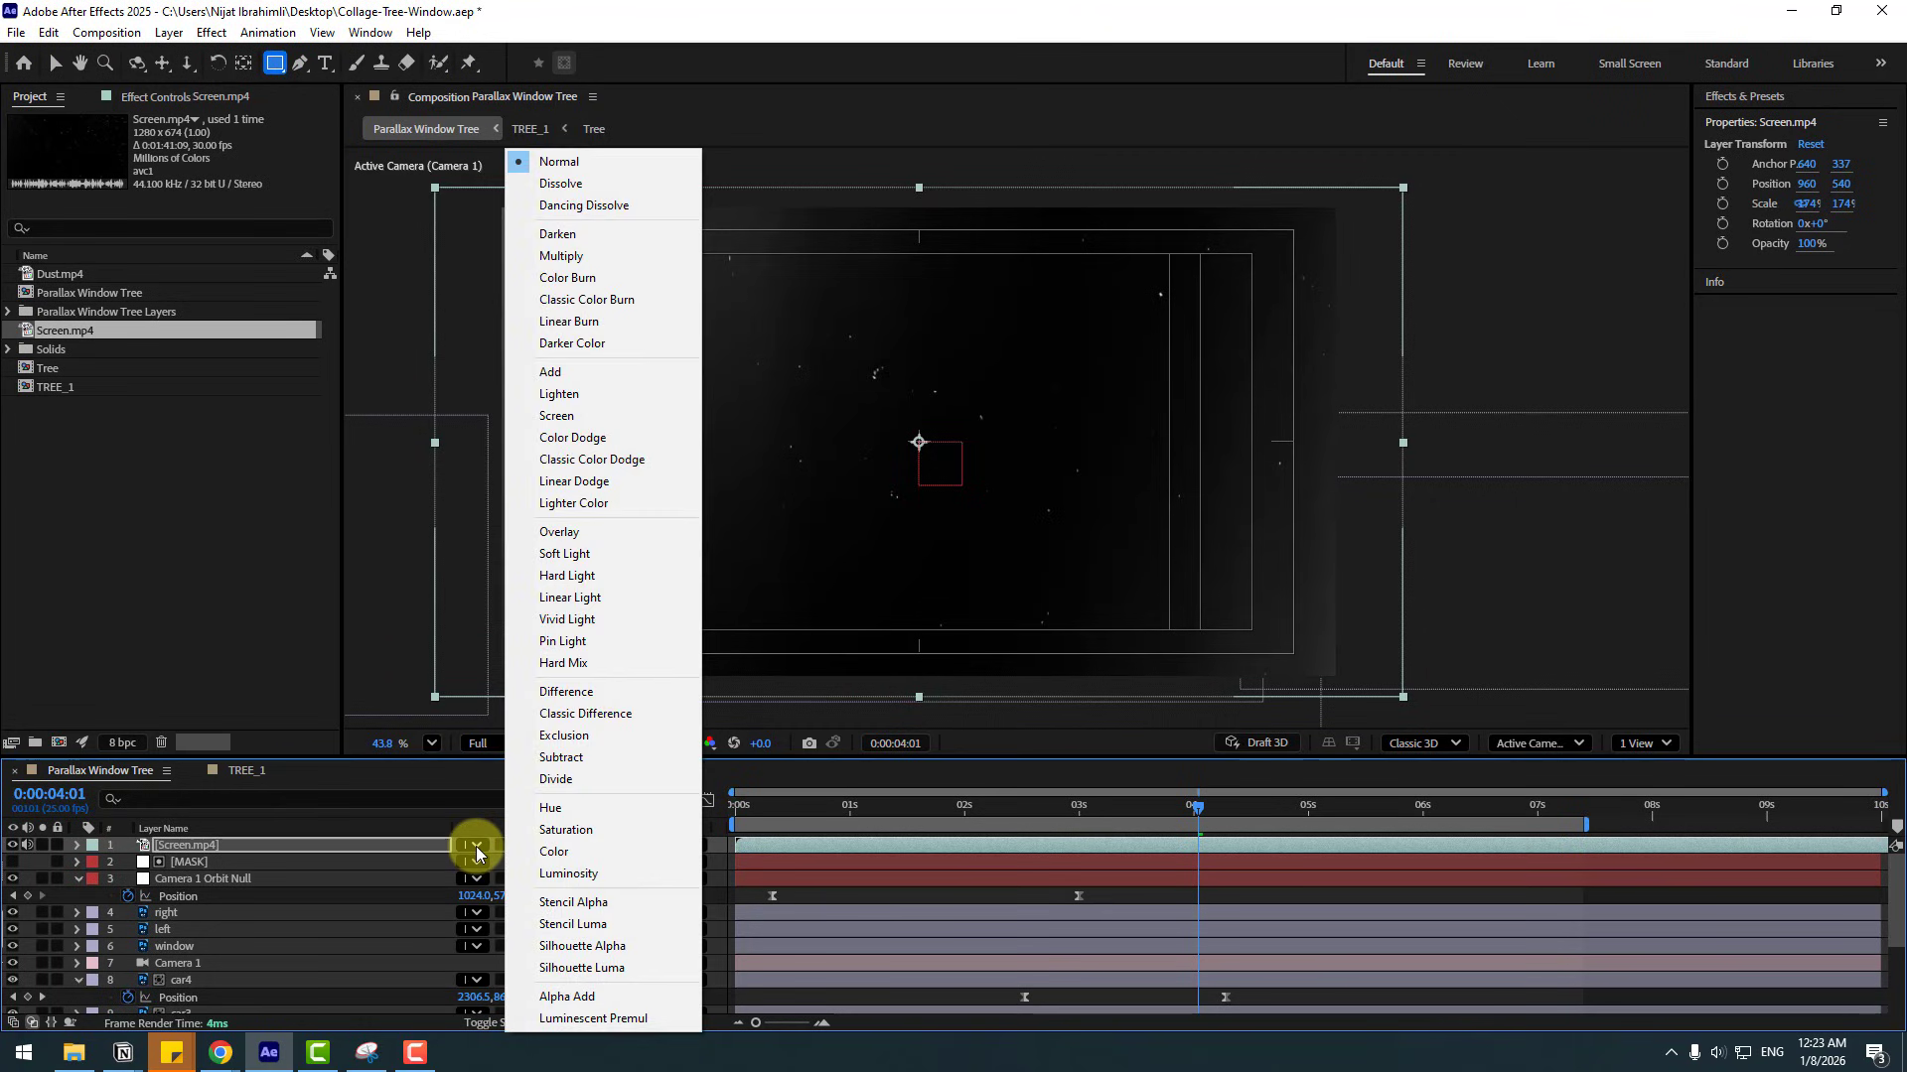
pyautogui.click(552, 372)
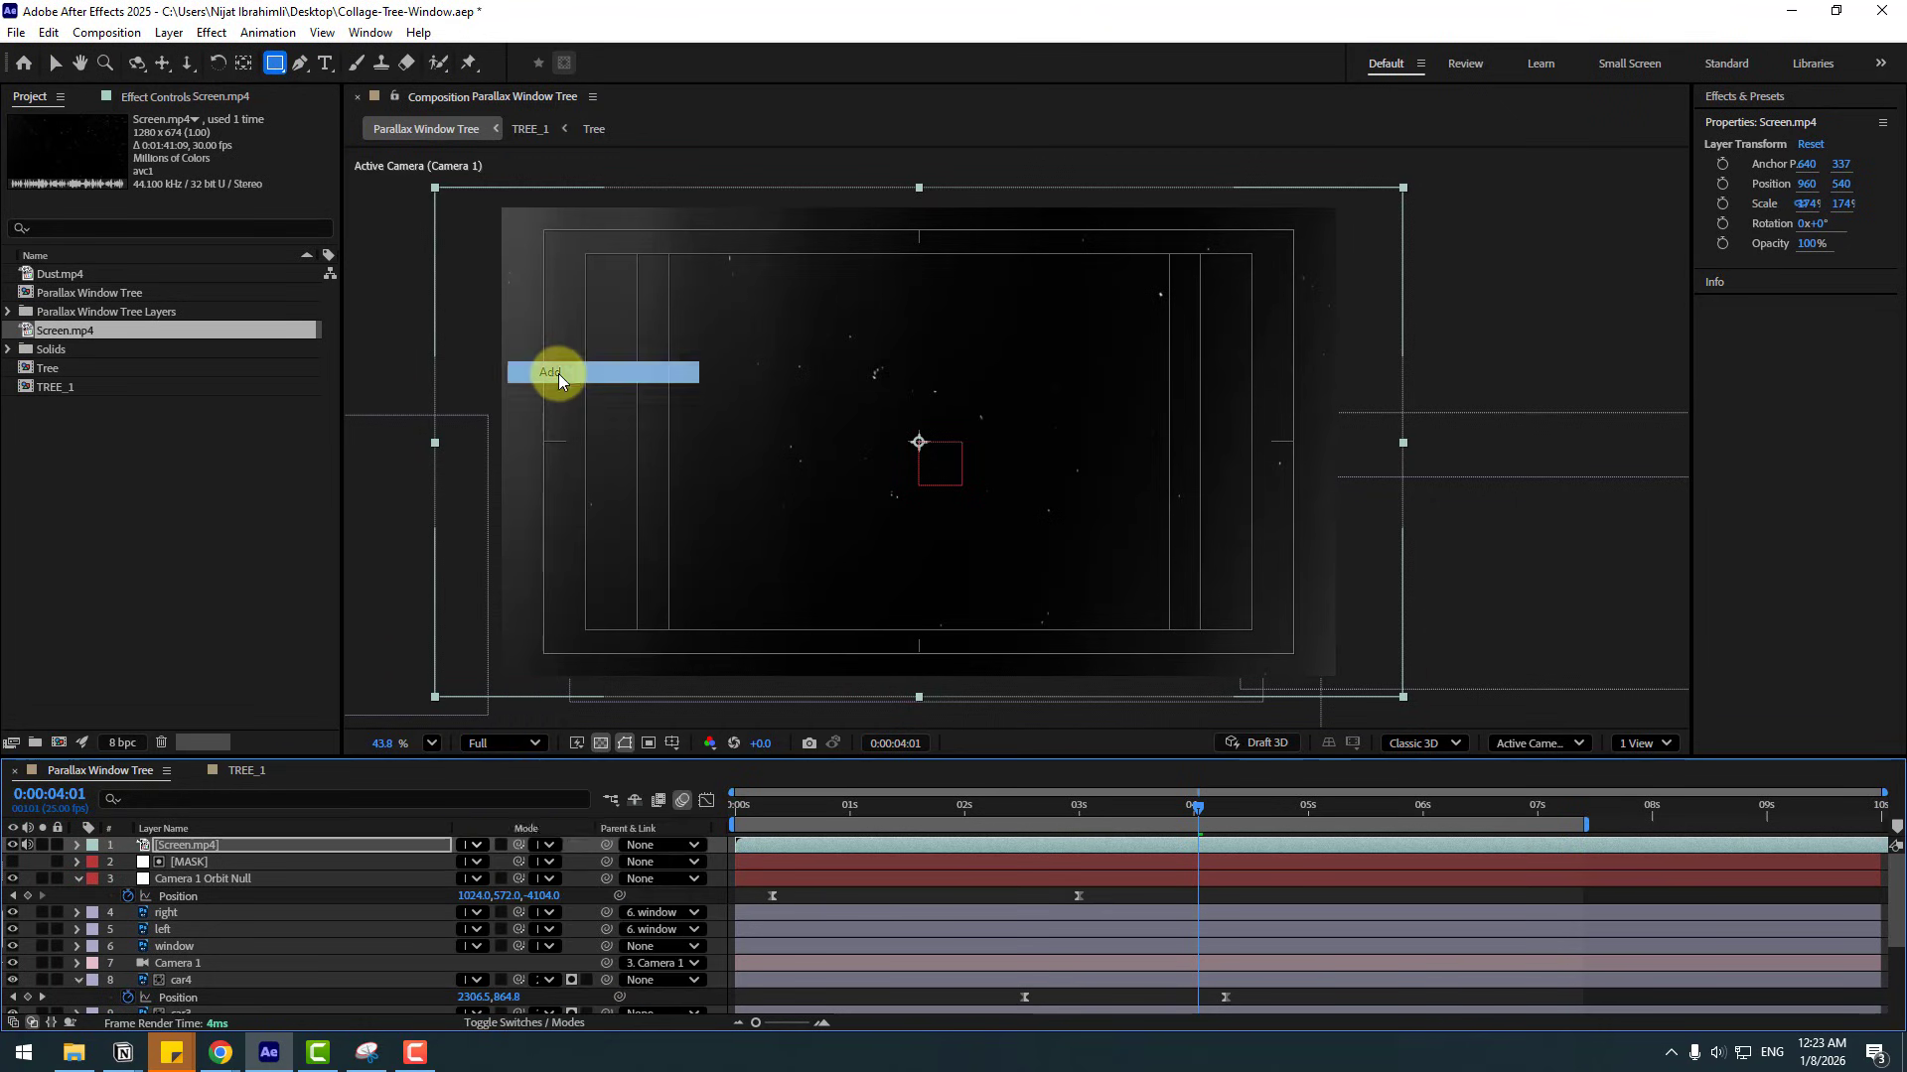
pyautogui.moveTo(810, 807); pyautogui.dragTo(1015, 808)
# - Add the Dust.mp4 footage above the Screen.mp4 layer and scale it to 162%
pyautogui.click(62, 275)
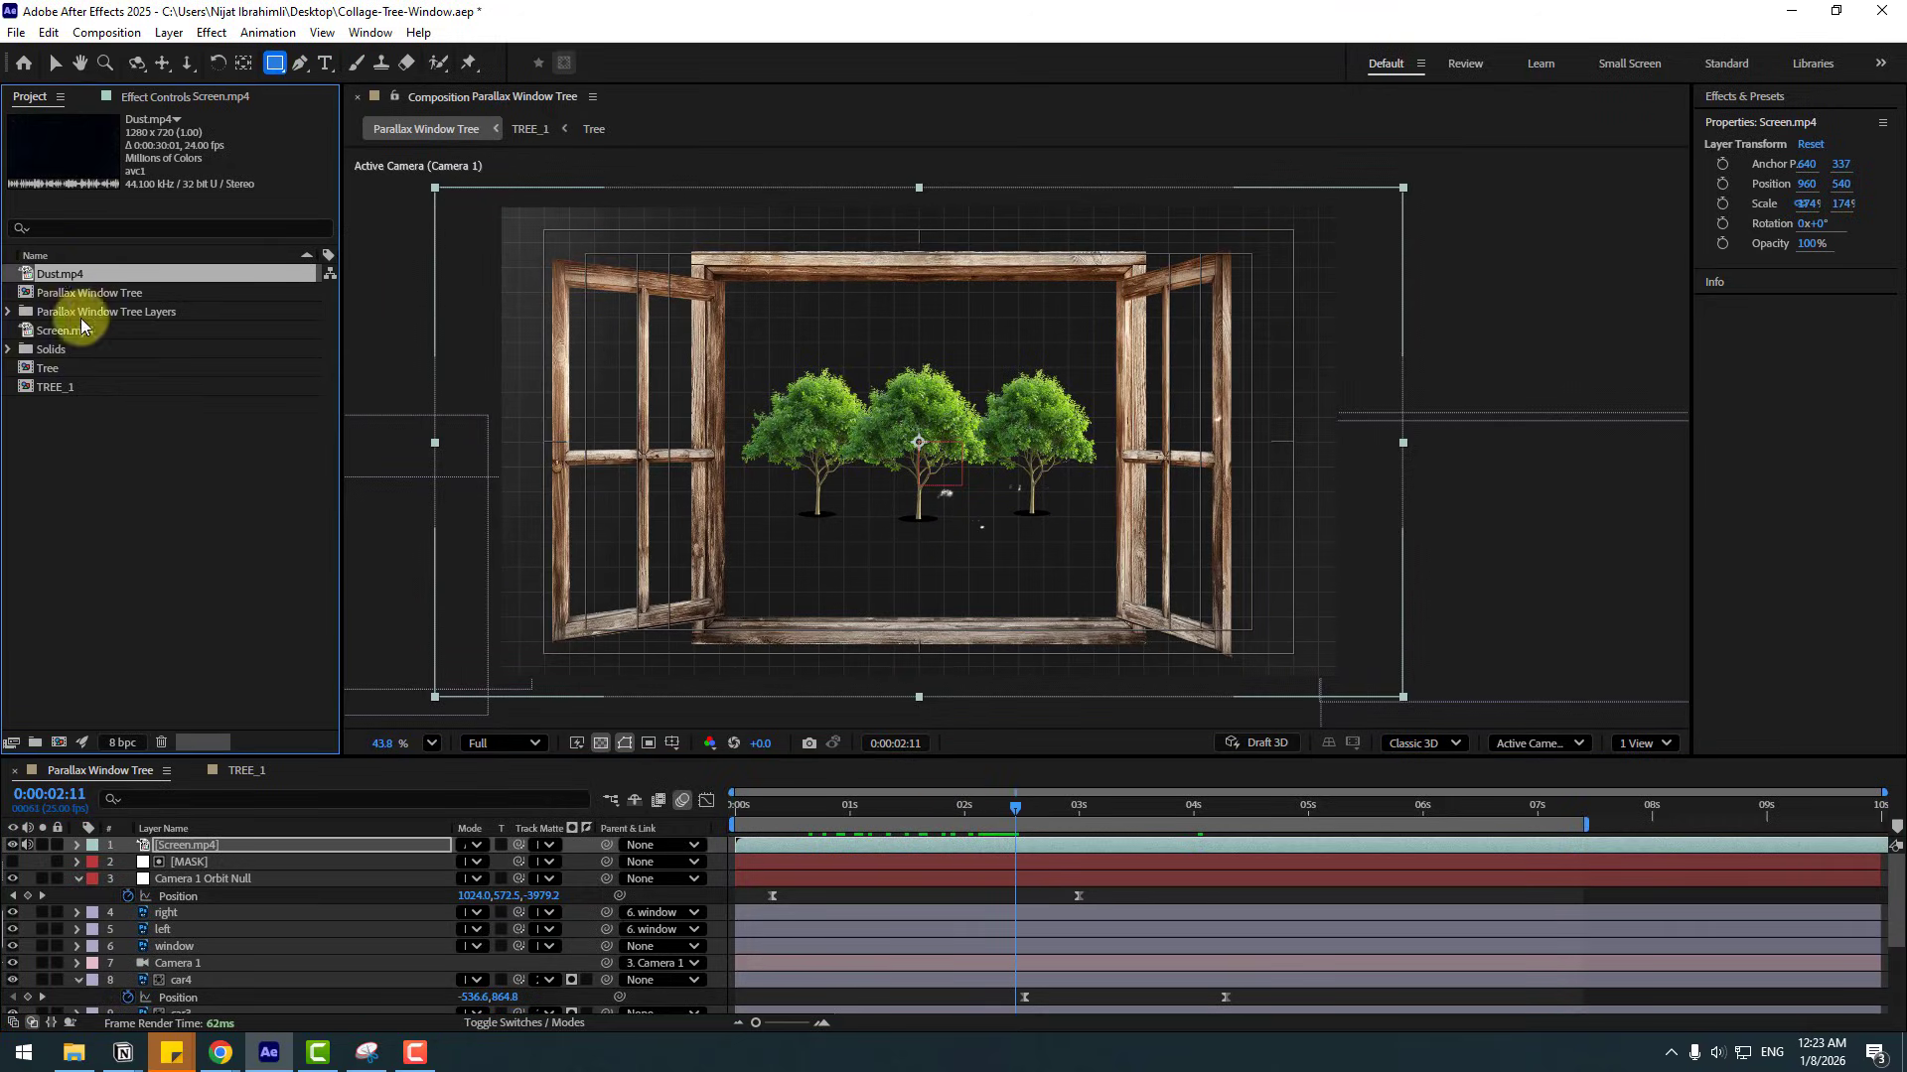
pyautogui.moveTo(39, 278); pyautogui.dragTo(221, 847)
pyautogui.press('s')
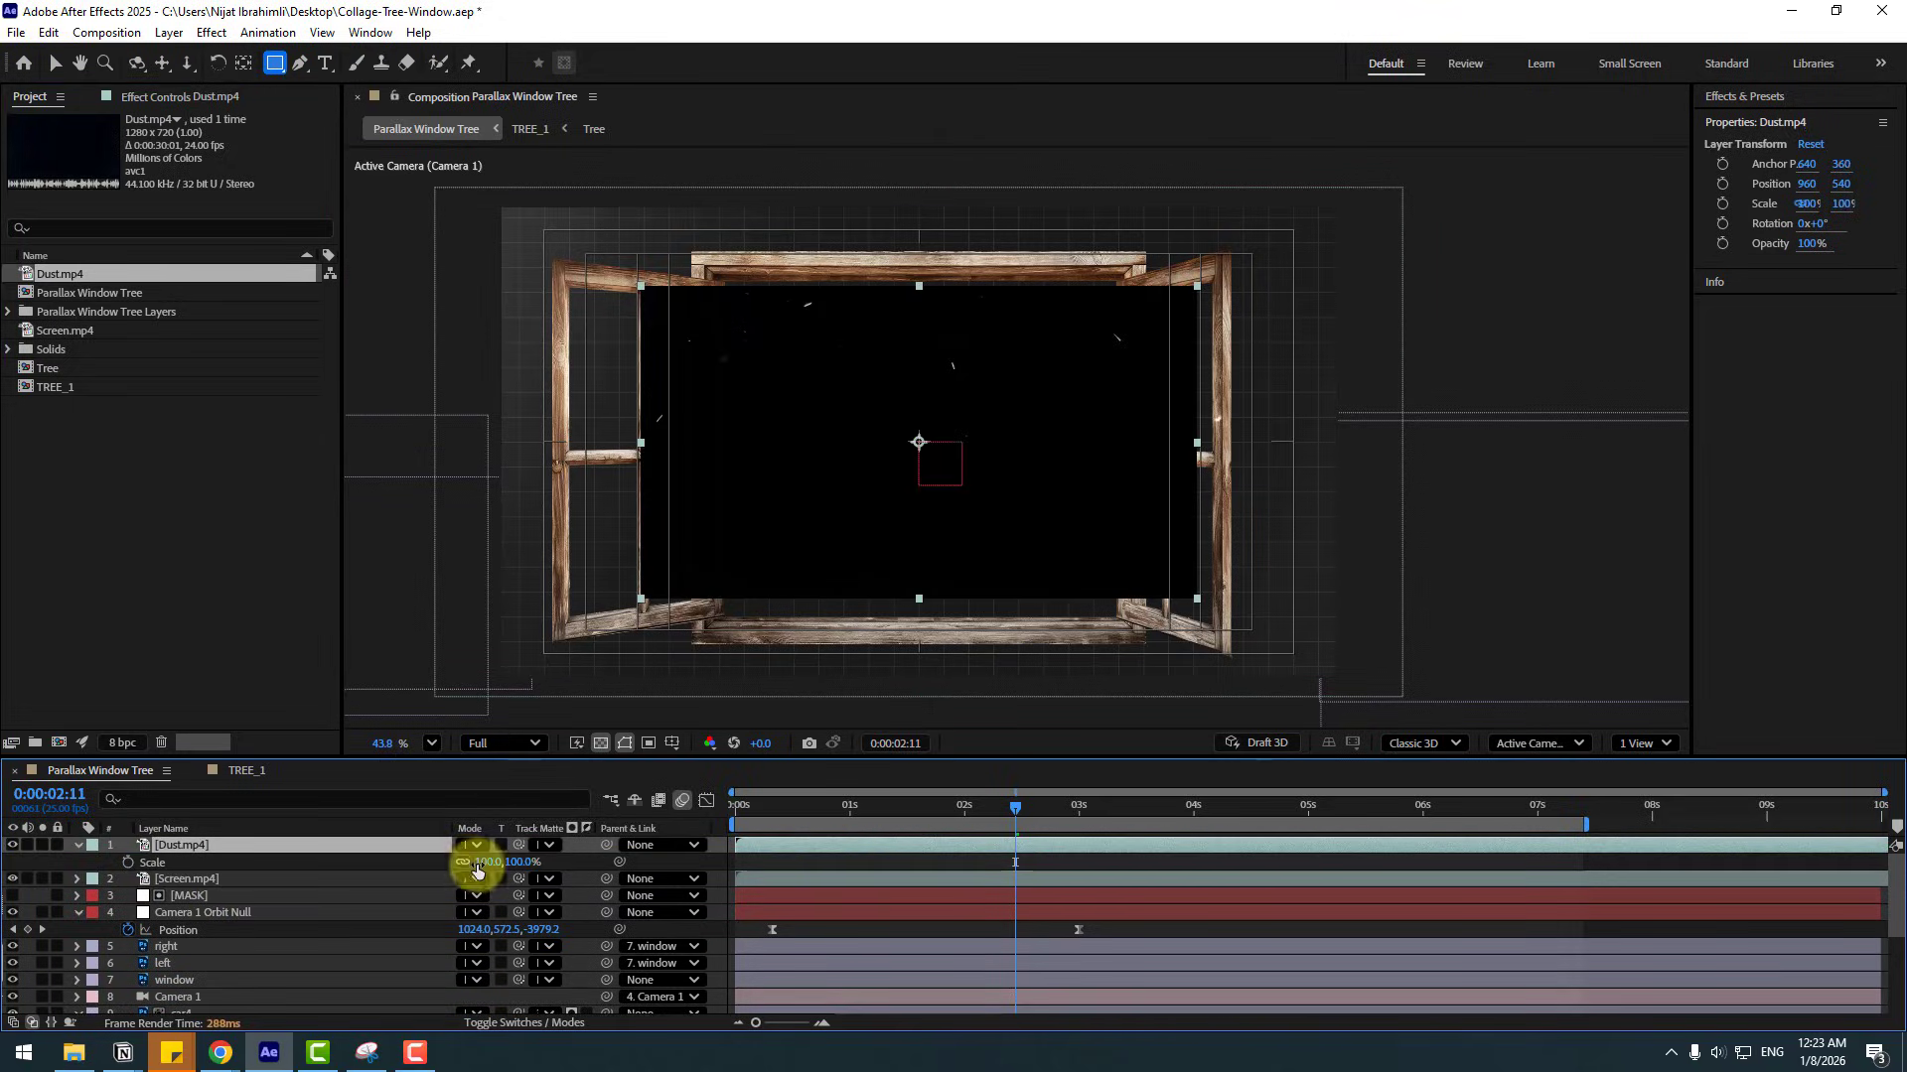
pyautogui.moveTo(478, 862); pyautogui.dragTo(663, 870)
pyautogui.press('s')
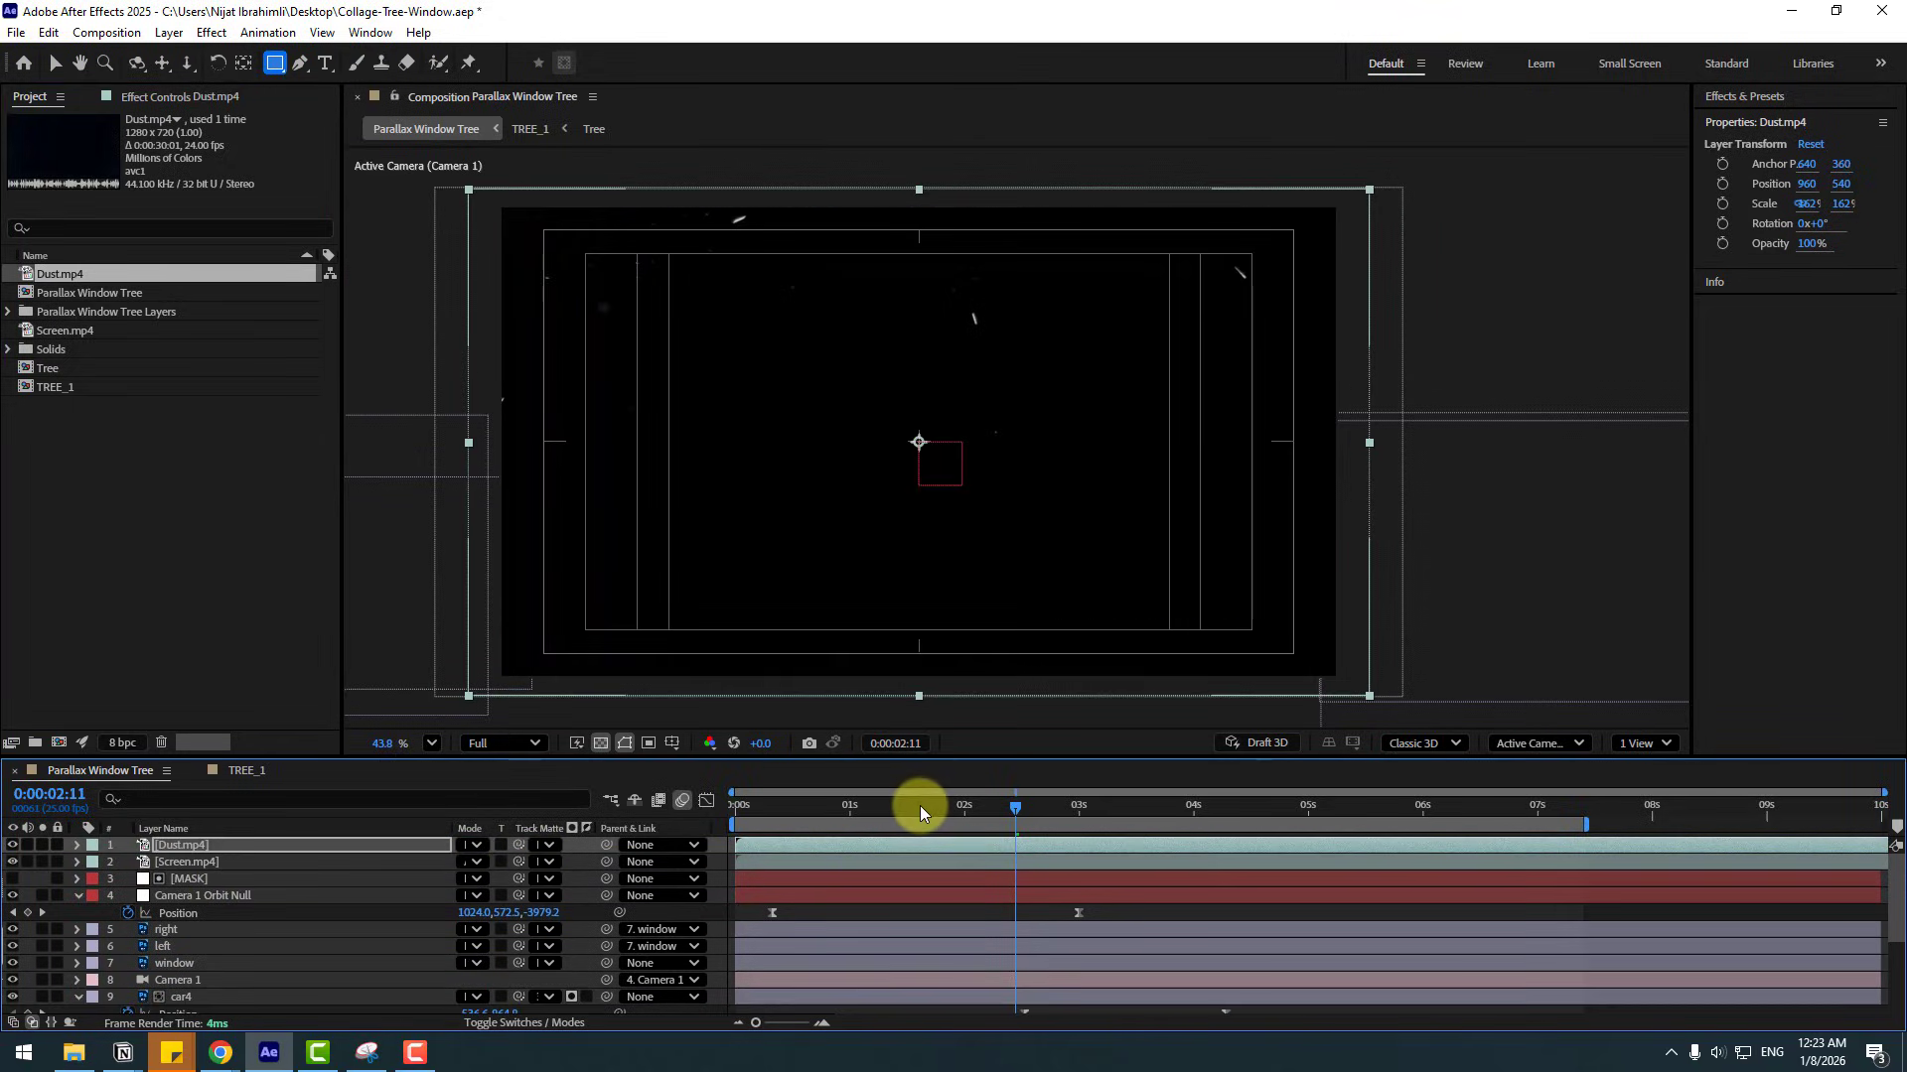
# - Review the dust footage up to 0:00:03:10 and set the Dust.mp4 layer's blending mode to Add
pyautogui.moveTo(826, 814); pyautogui.dragTo(1124, 817)
pyautogui.click(475, 846)
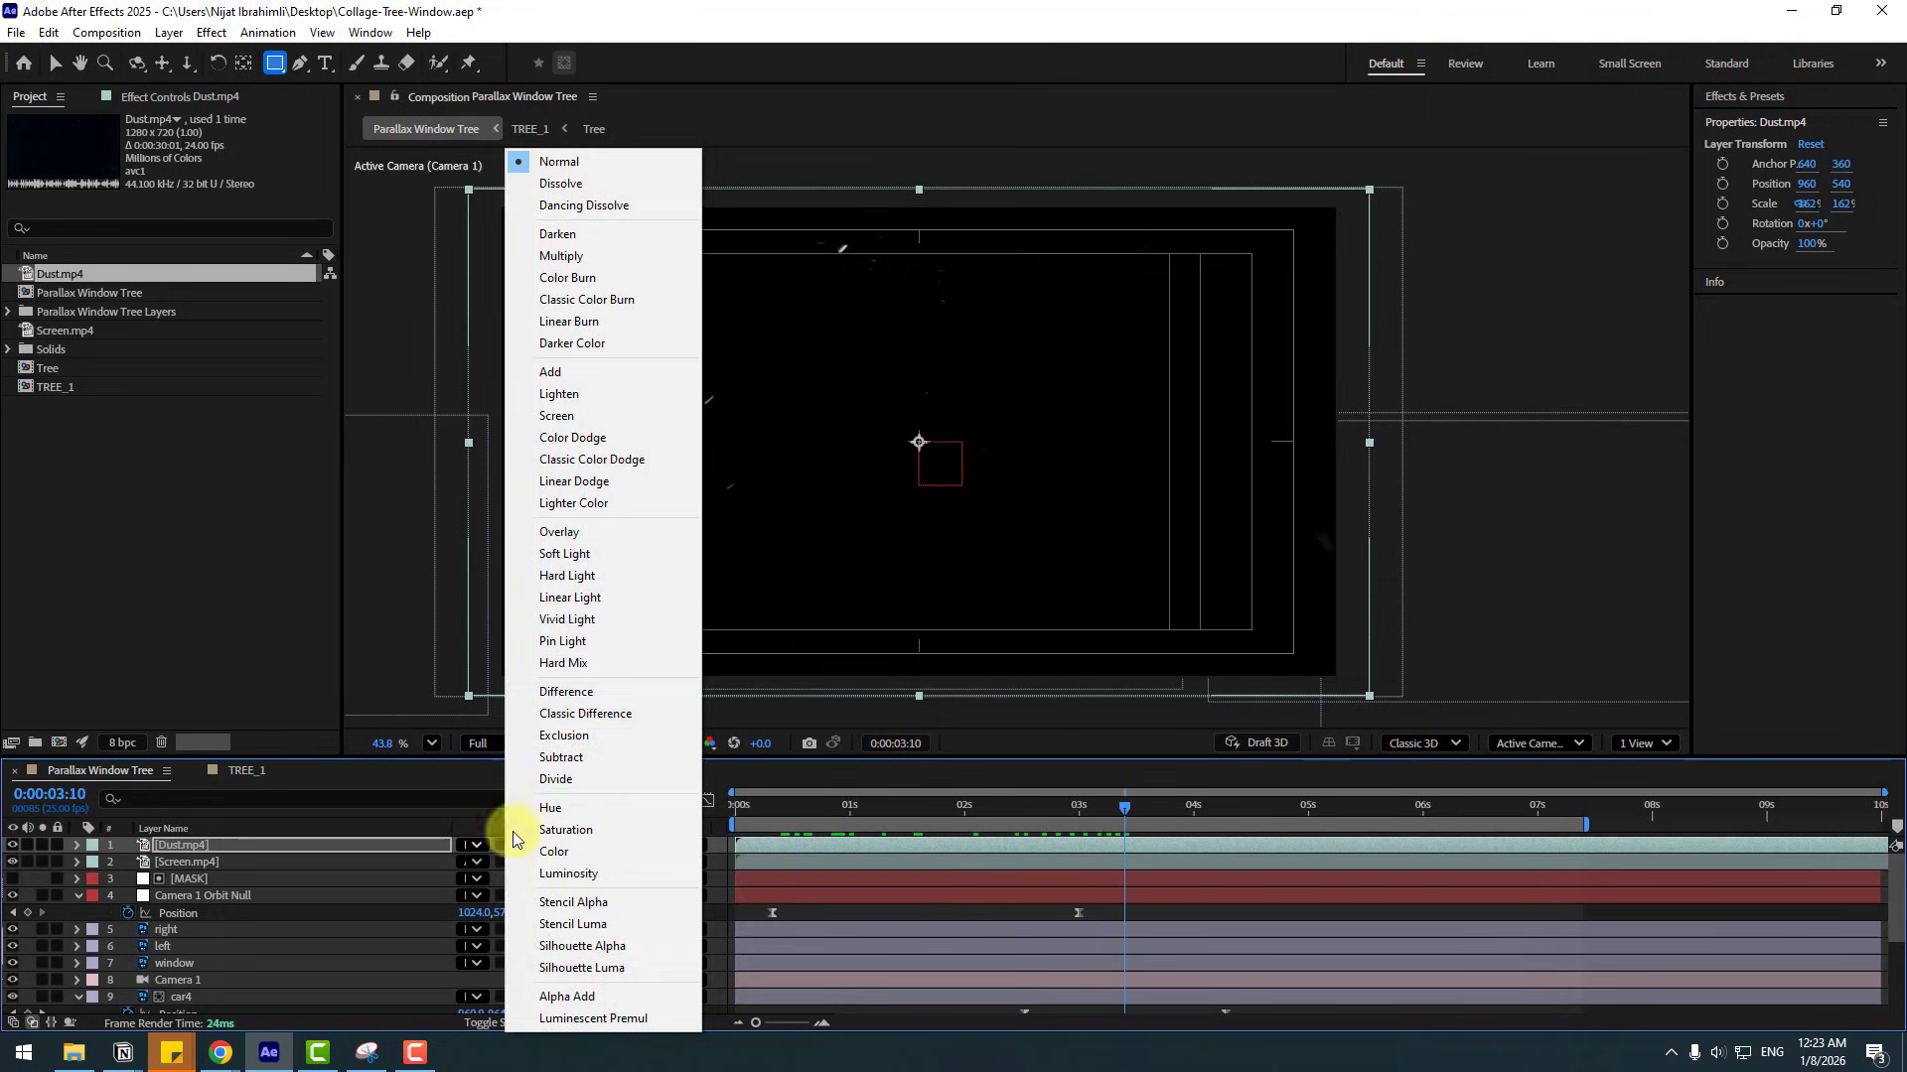
pyautogui.click(553, 375)
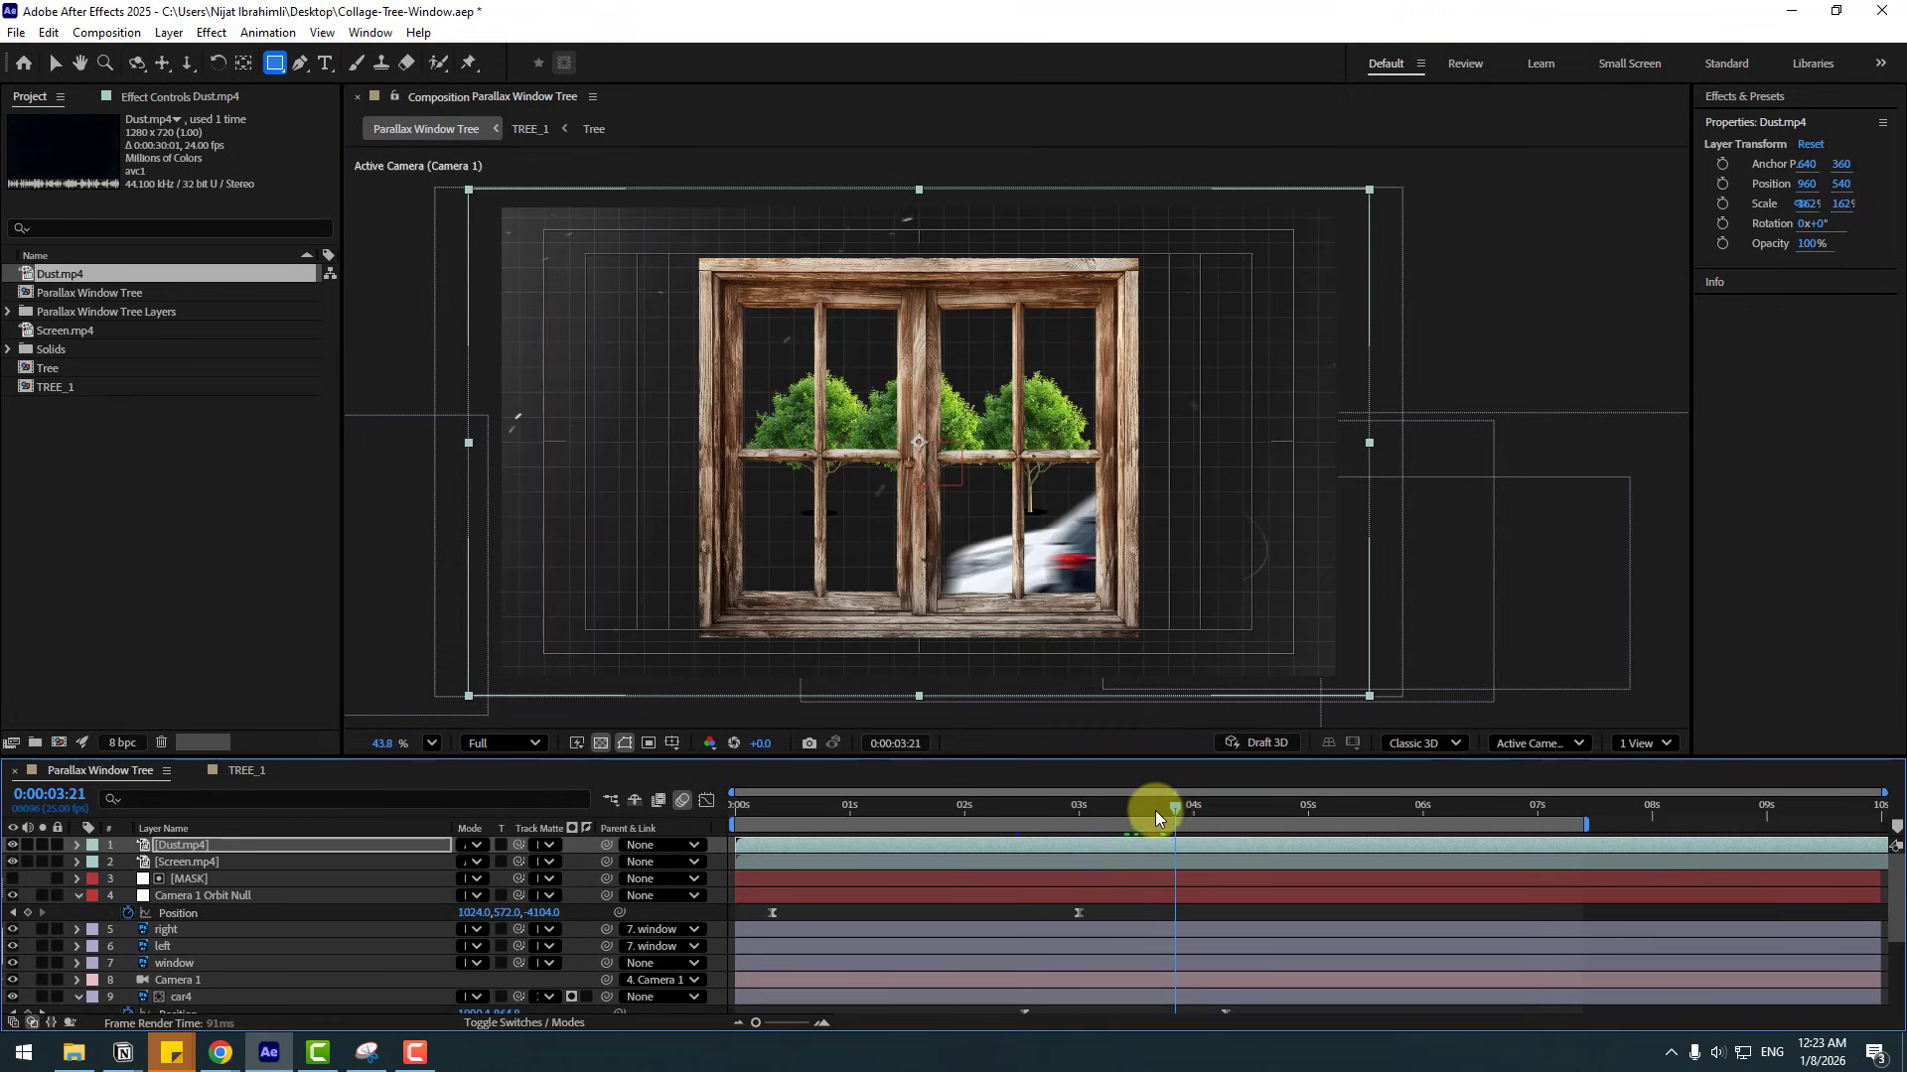
# - Switch back to the Selection tool and preview the finished animation from the start of the composition
pyautogui.press('space')
pyautogui.press('space')
pyautogui.press('v')
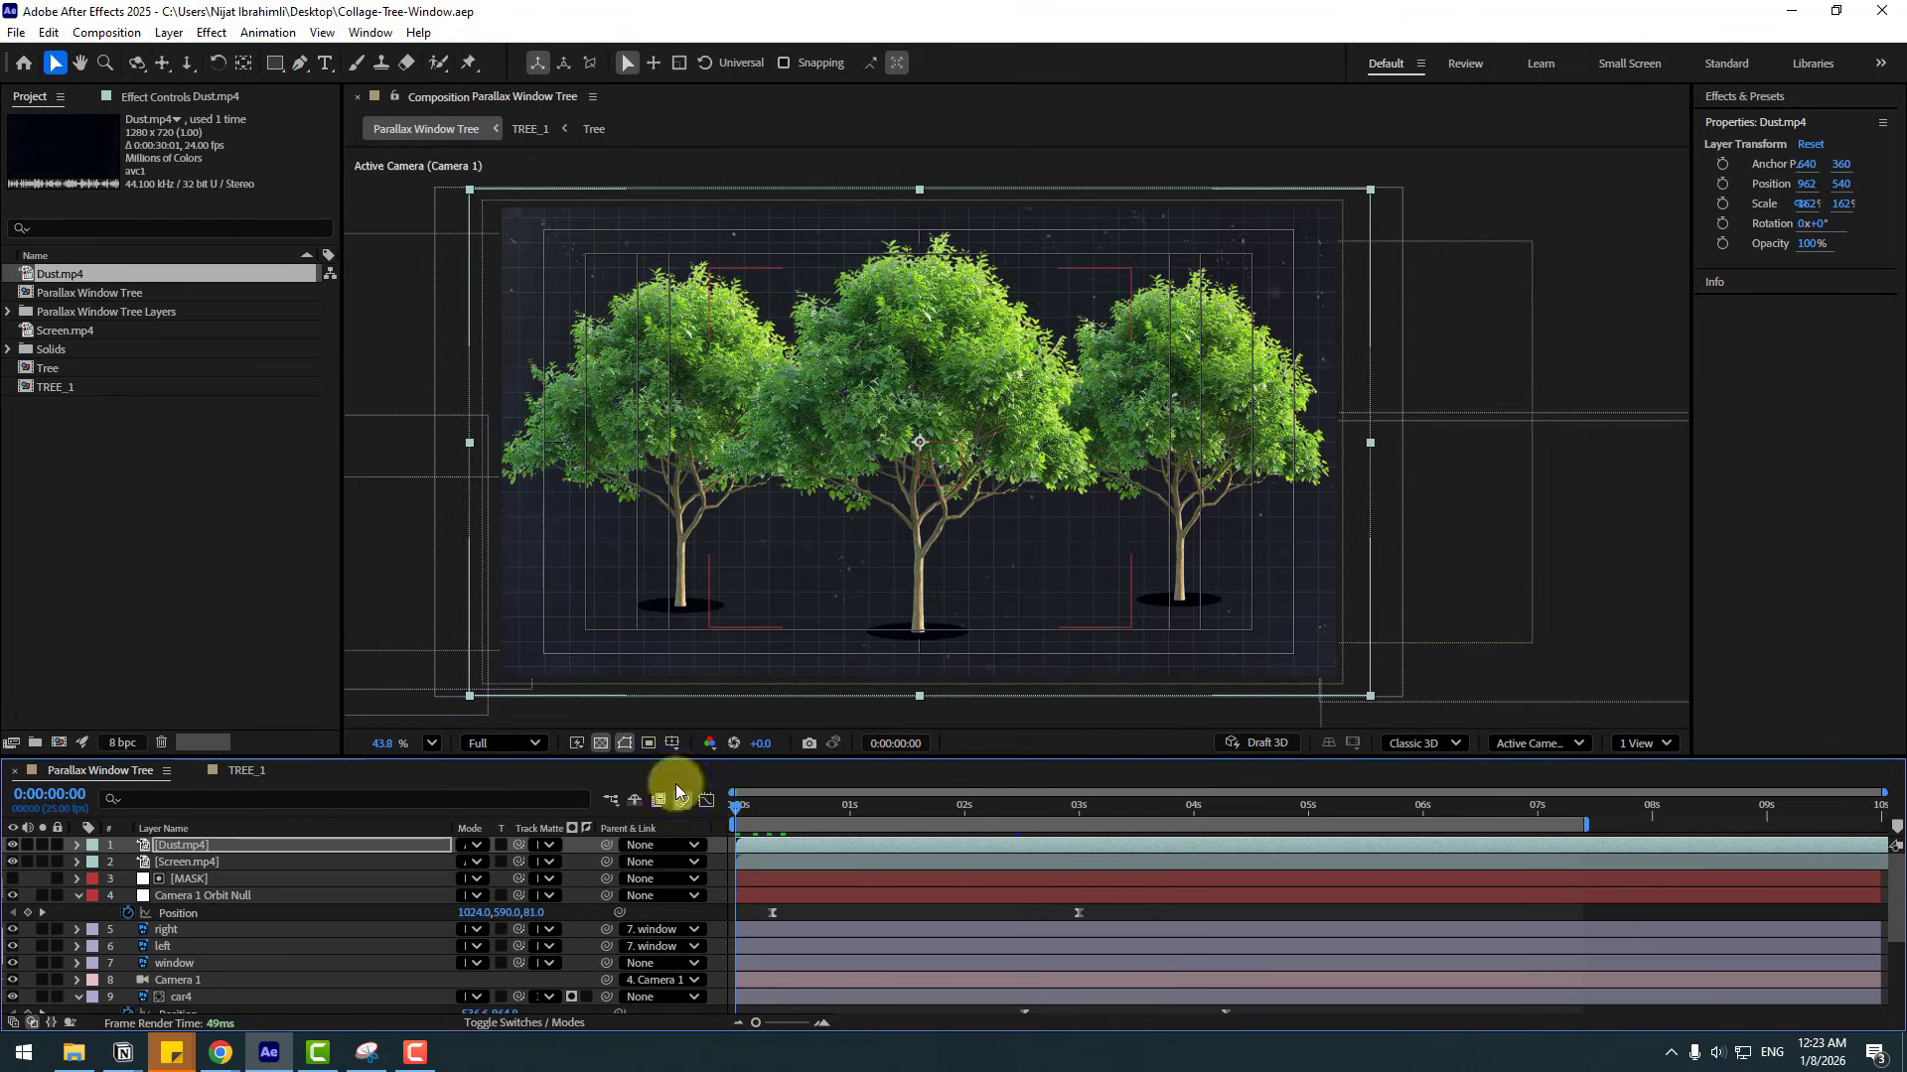
pyautogui.press('space')
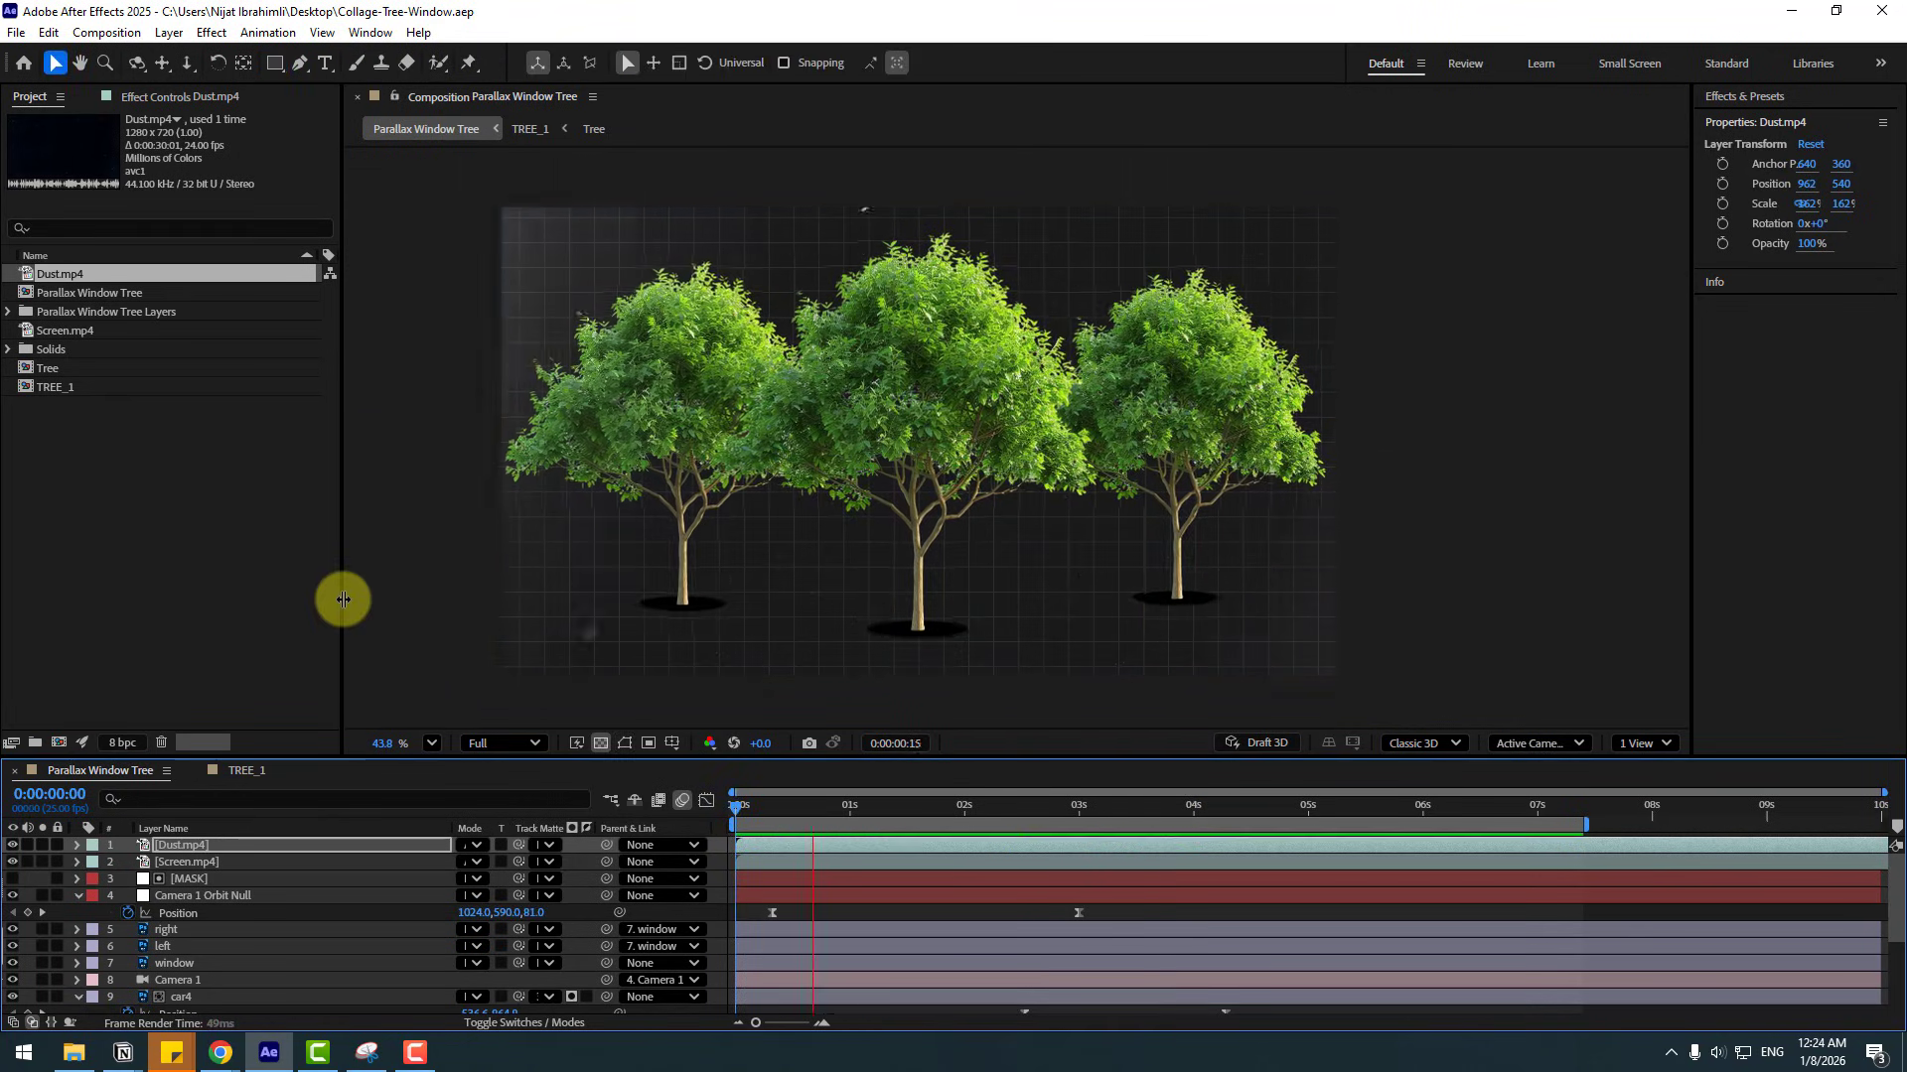